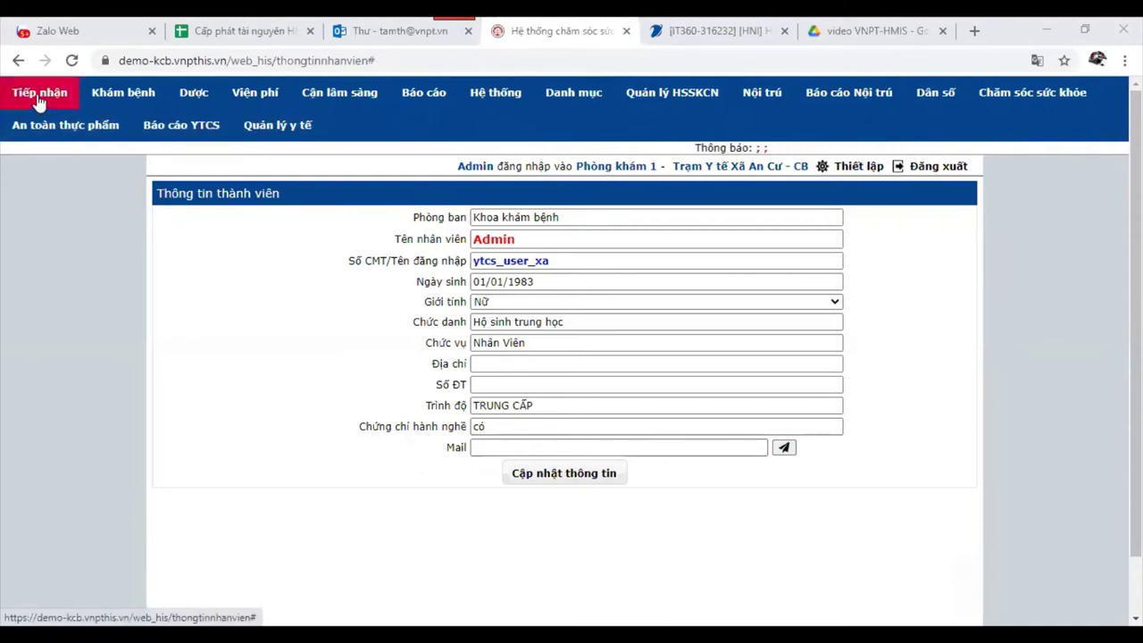
click(927, 106)
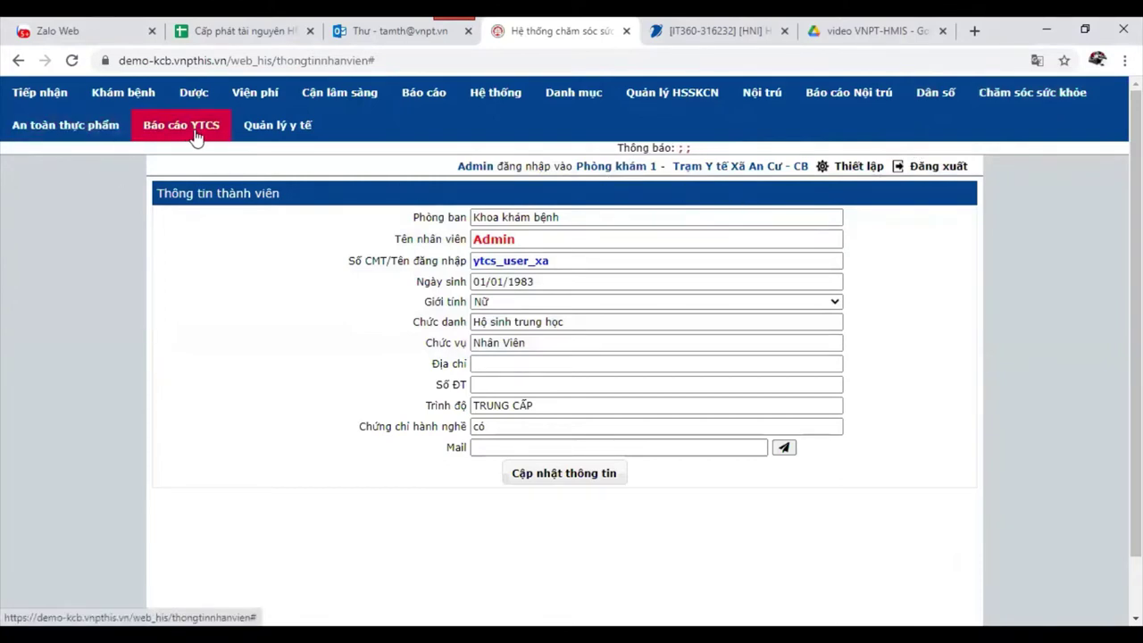
click(938, 103)
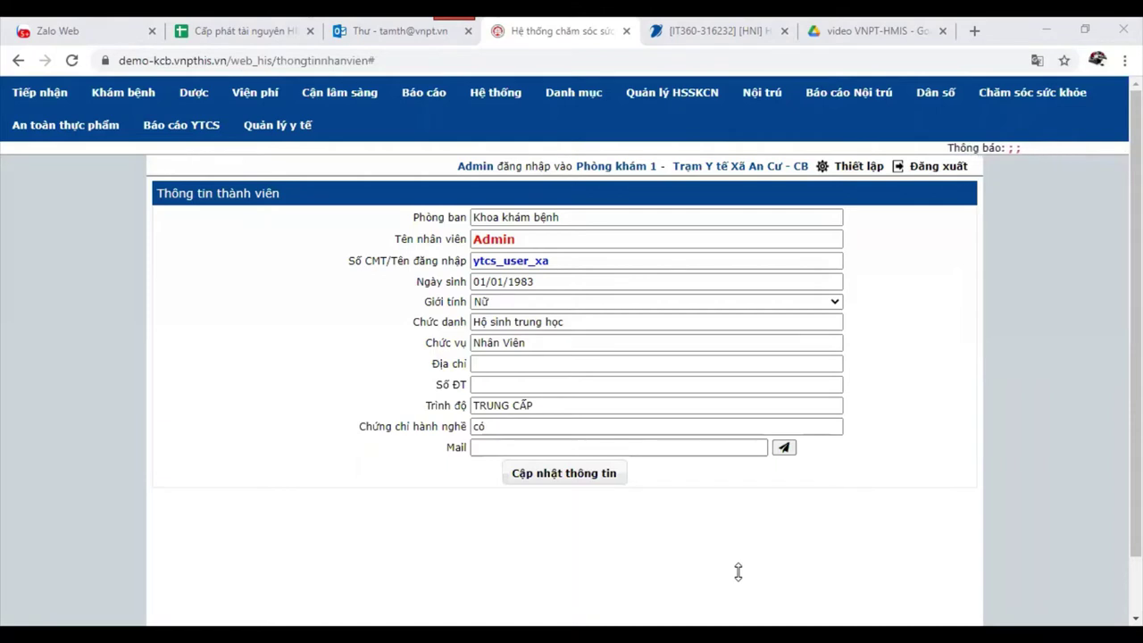
click(693, 465)
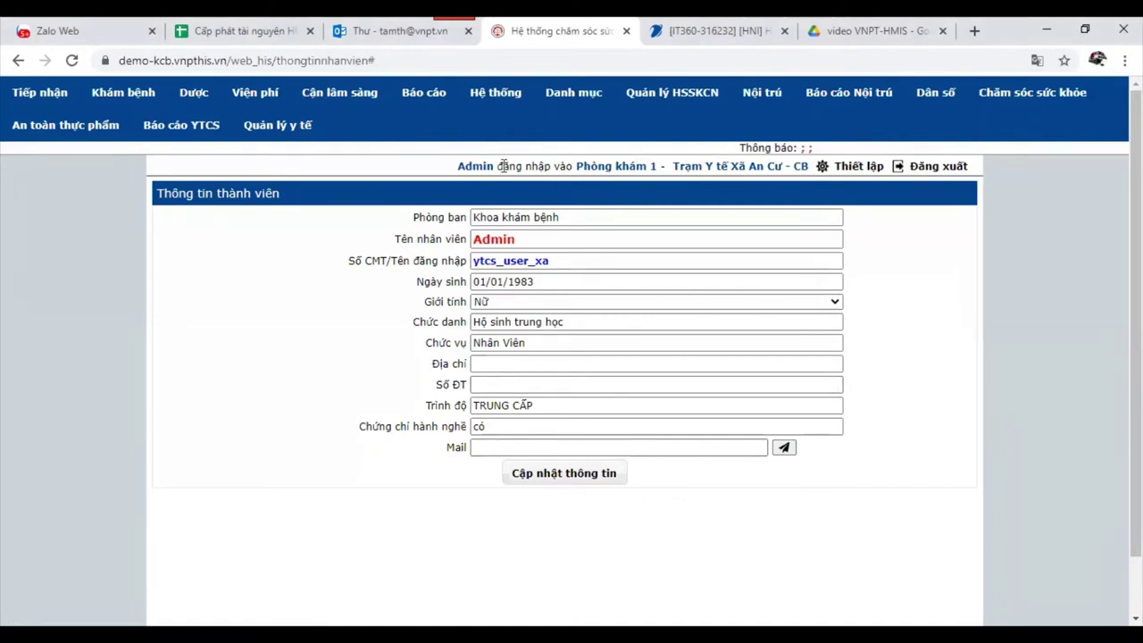
click(436, 96)
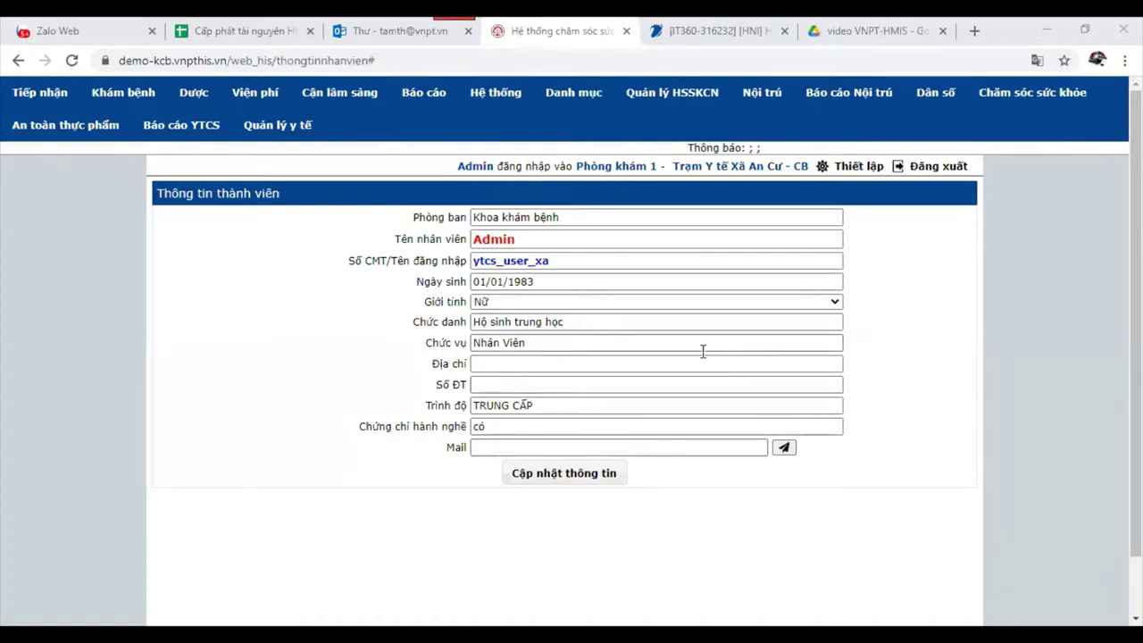
- Open the Hộ khẩu household list under Dân số, examine the blank form for adding a household, and exit without saving
click(935, 97)
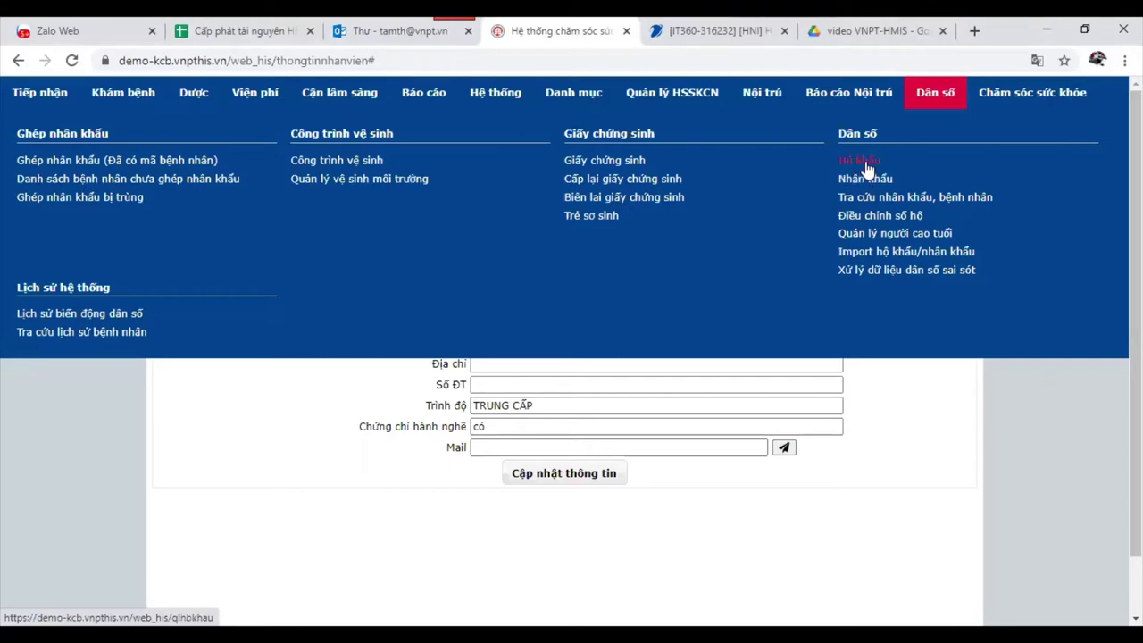
click(866, 170)
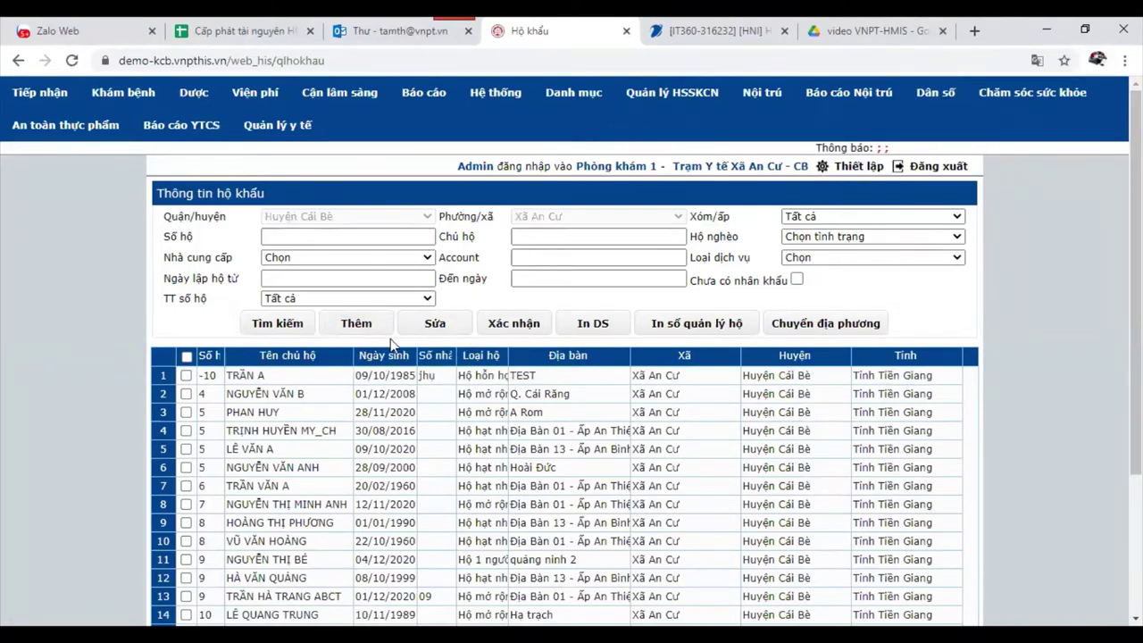
click(366, 327)
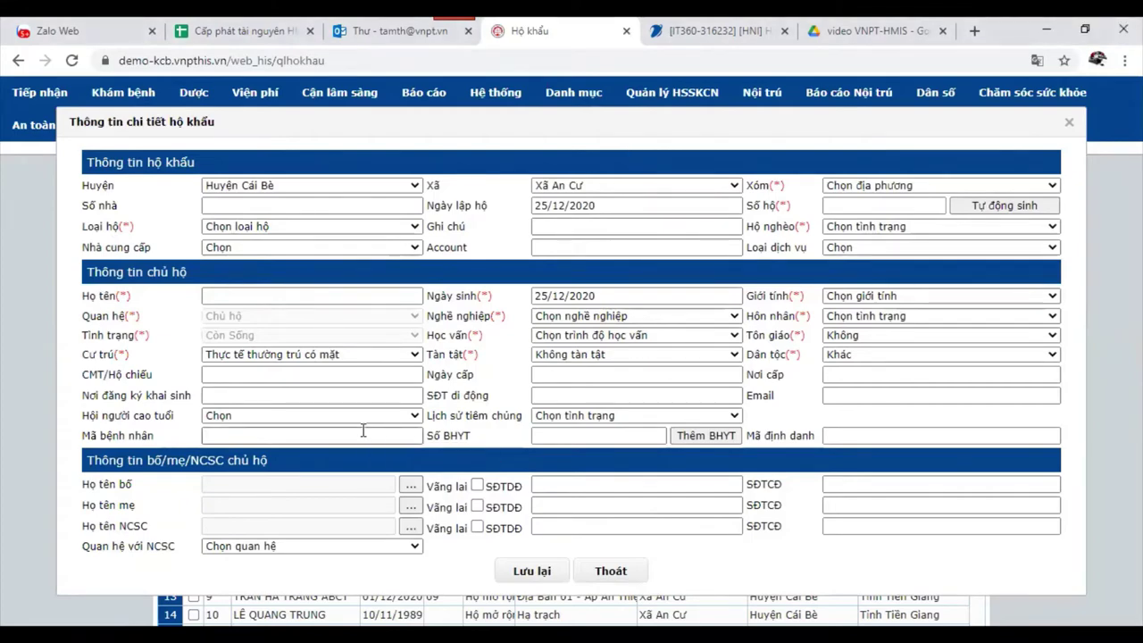
click(614, 574)
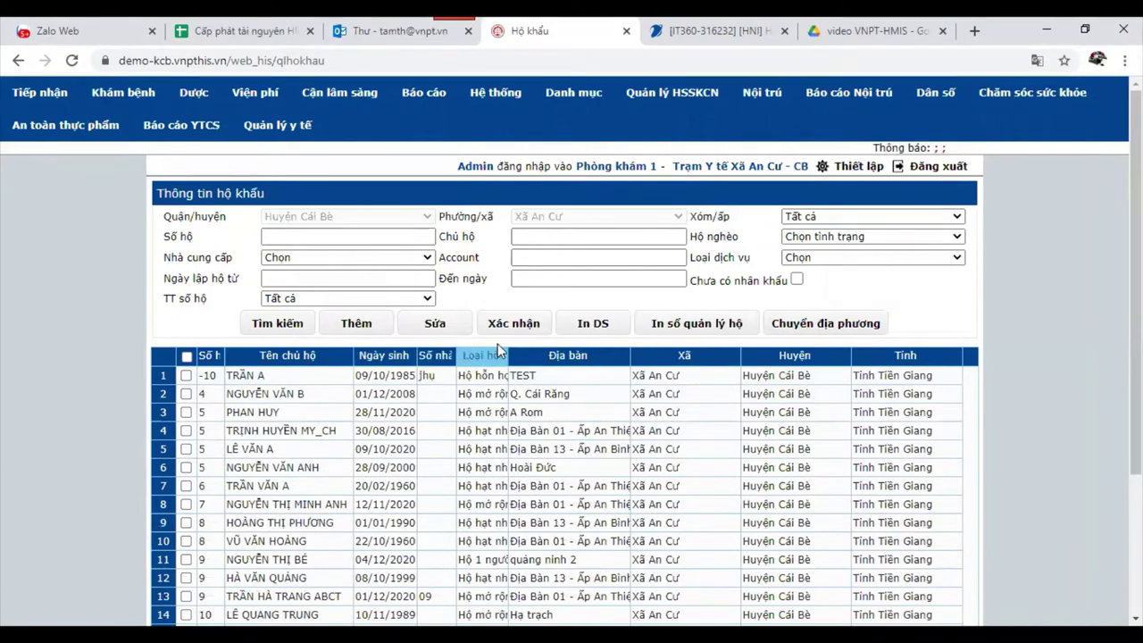
- Select the second household and examine the district, commune and hamlet options for transferring it to another locality, closing without transferring
click(357, 393)
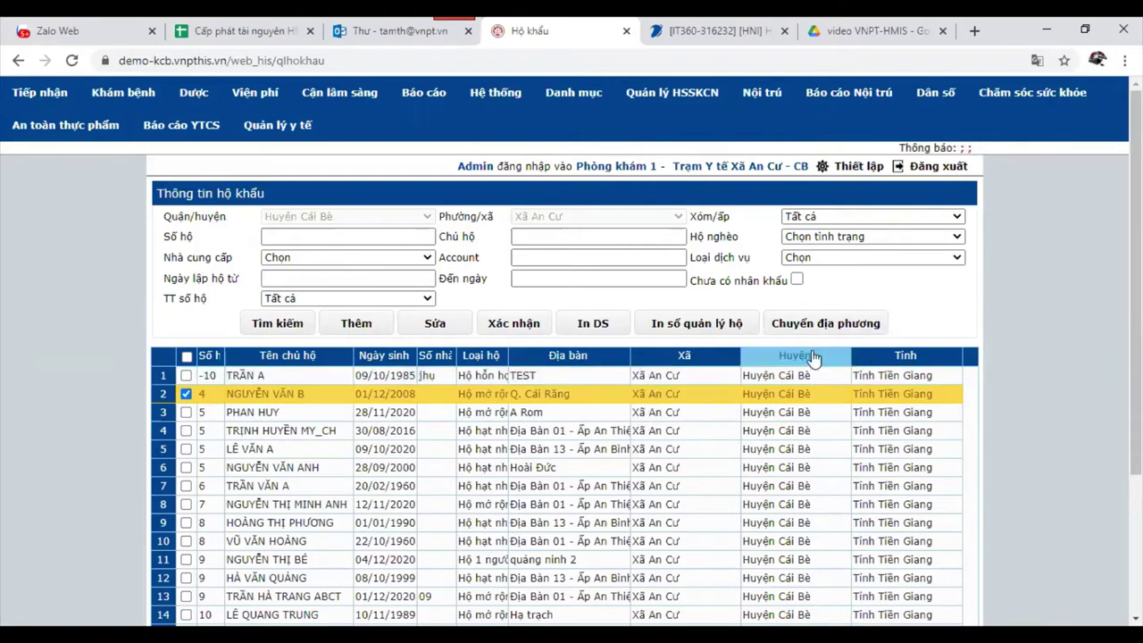
click(823, 325)
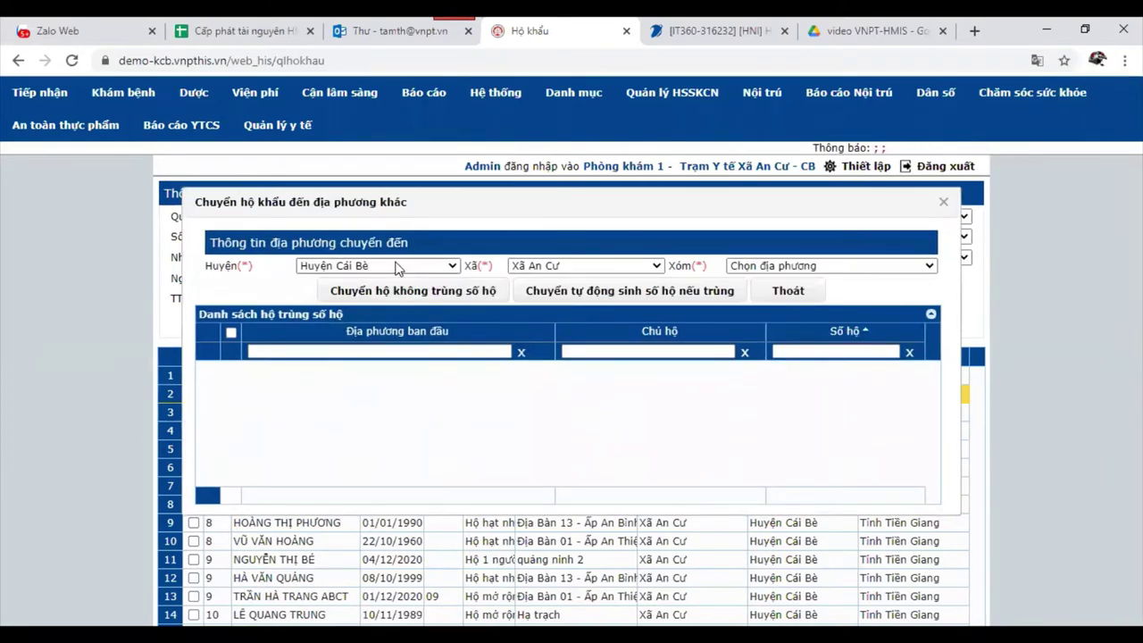
click(451, 265)
click(562, 265)
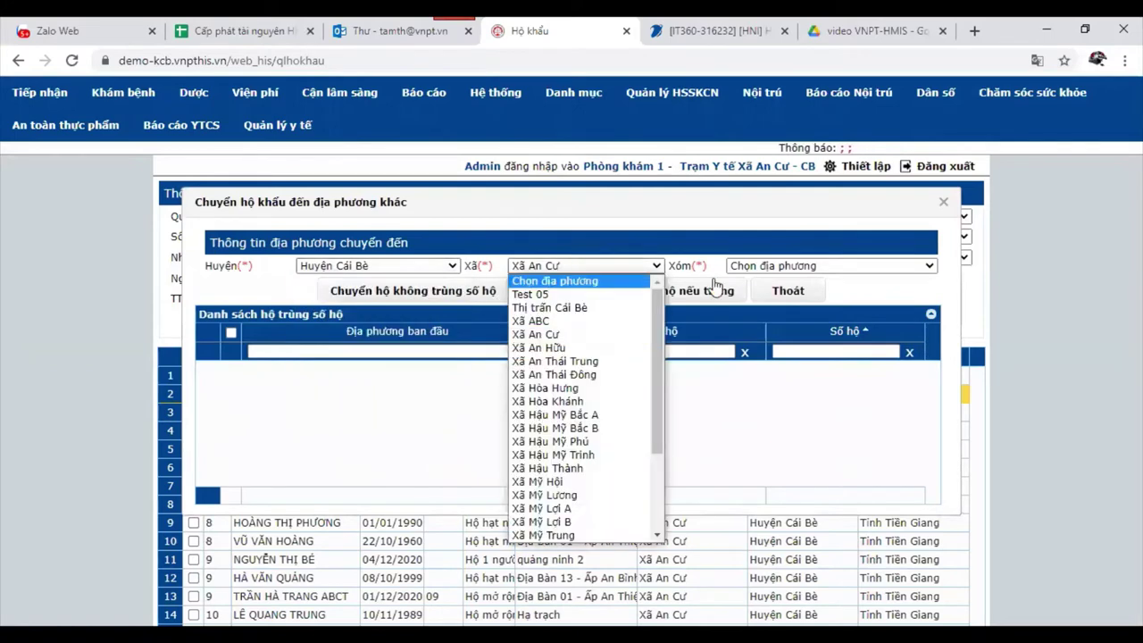
click(766, 265)
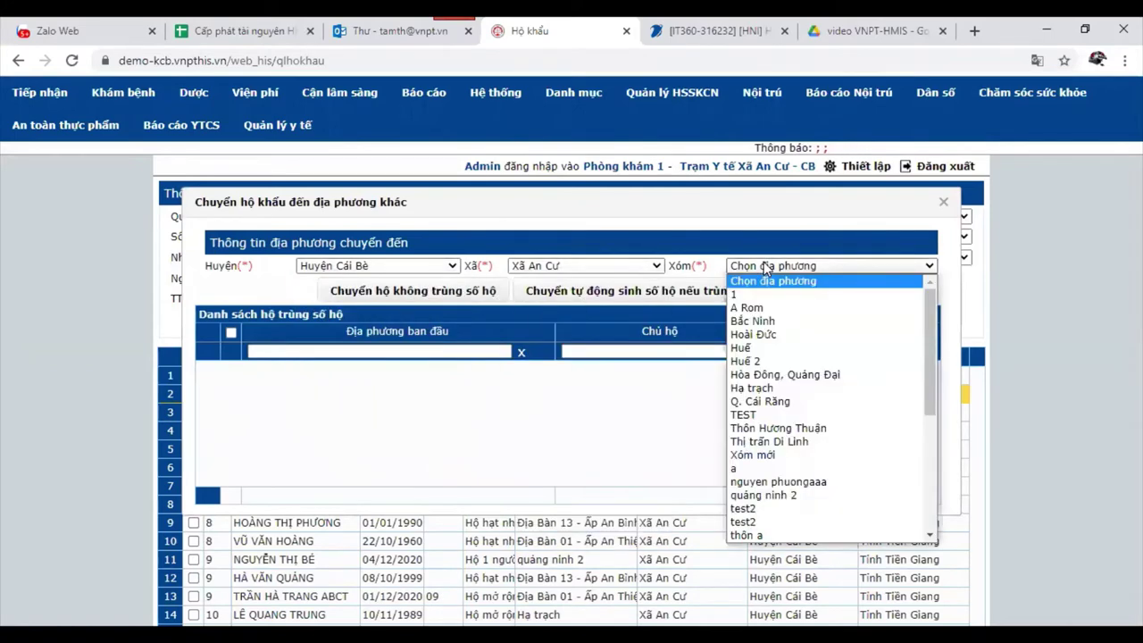
click(653, 413)
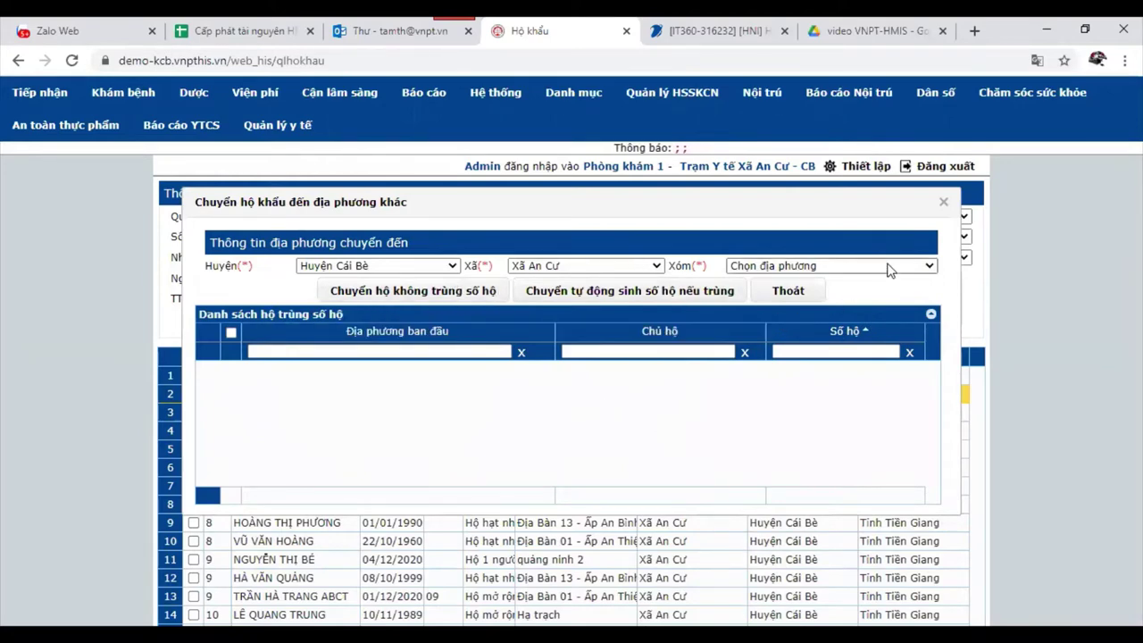
click(943, 207)
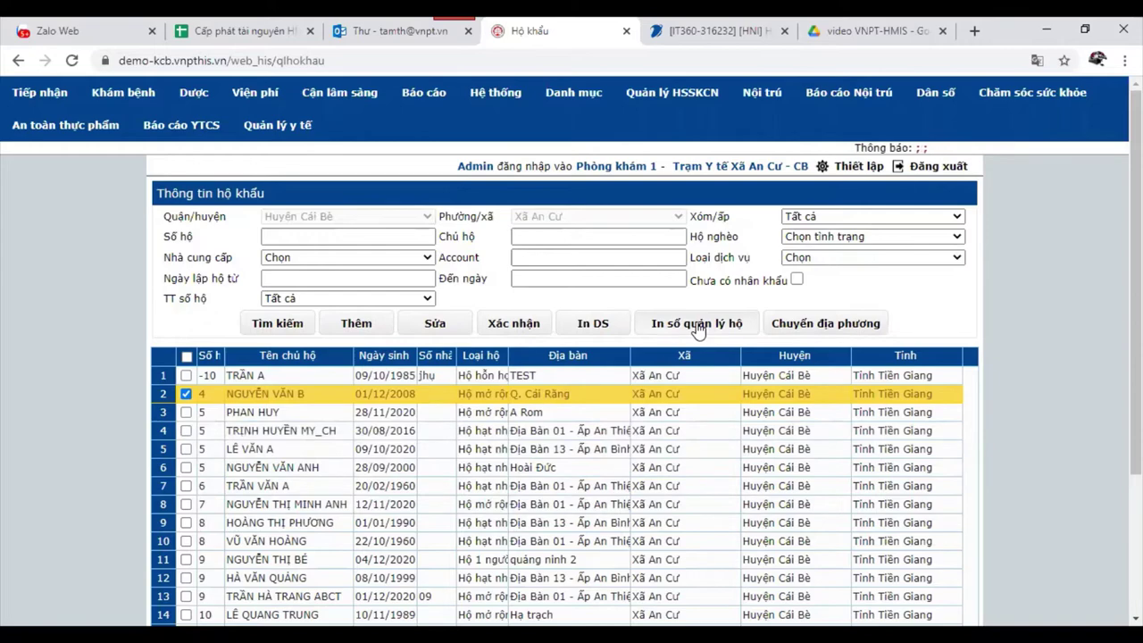
- Open the Nhân khẩu page, search for all living residents without extra filters, and select the first resident
mouse_move(928, 106)
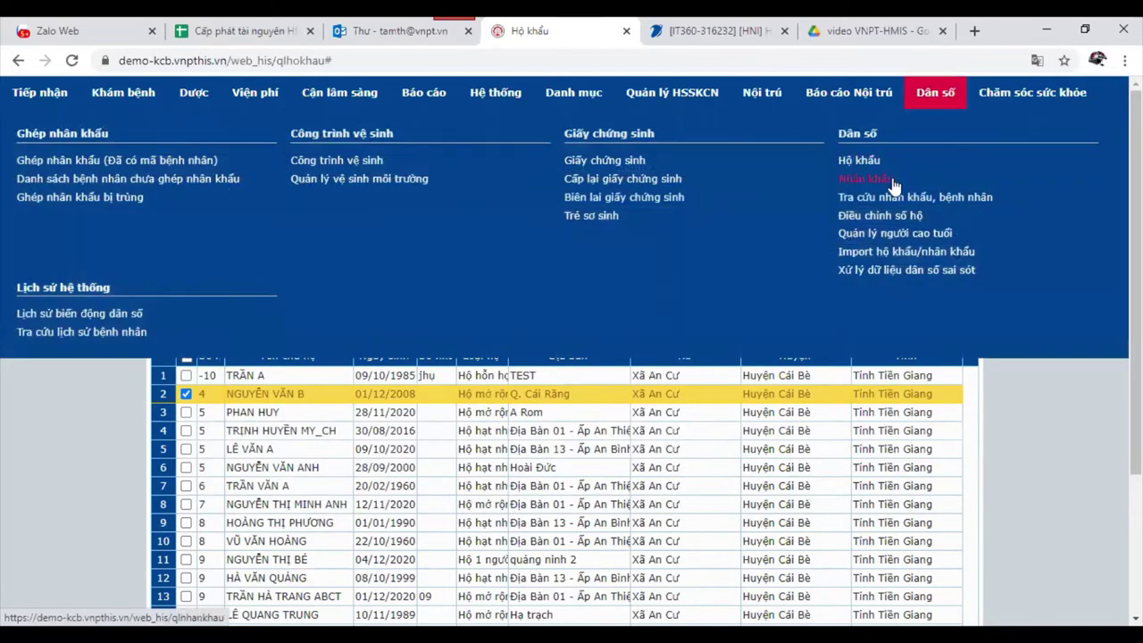
click(864, 178)
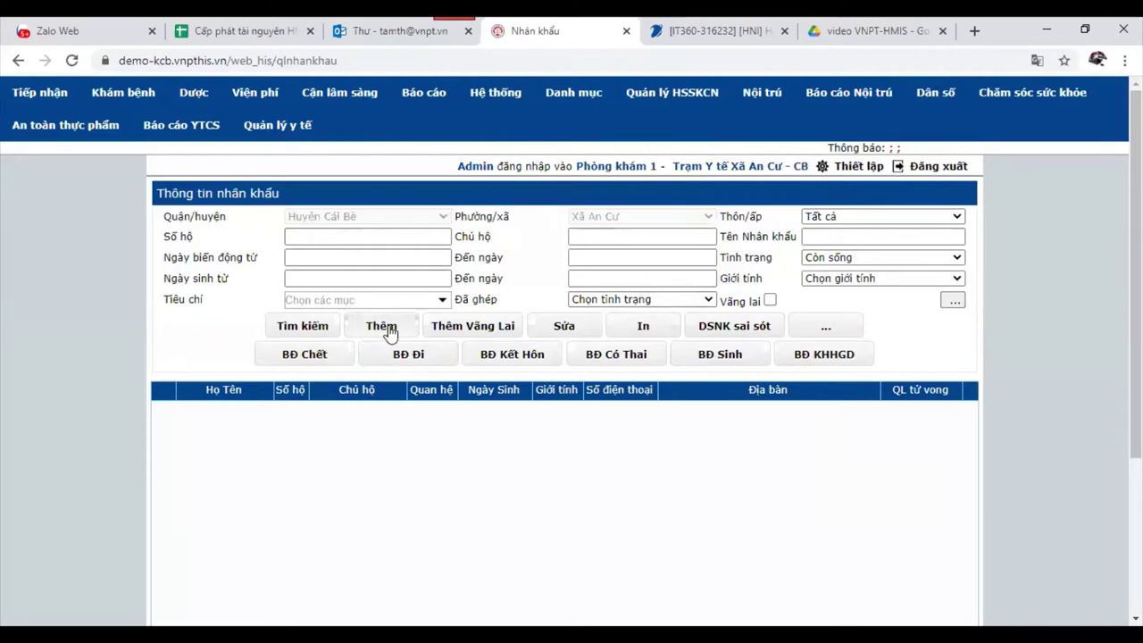
click(318, 329)
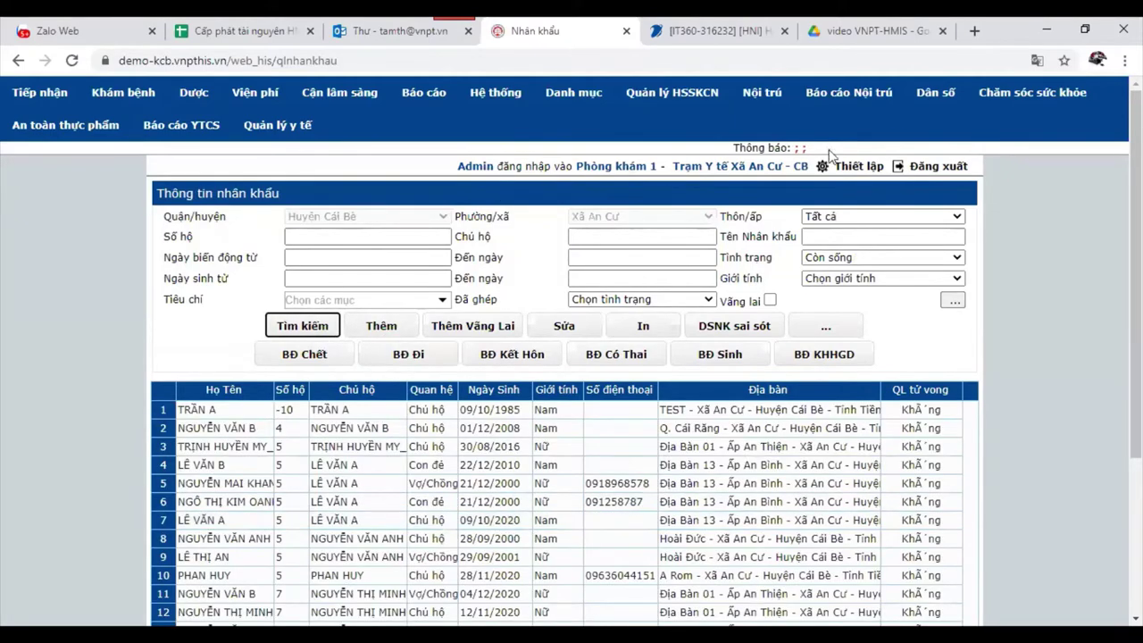
click(465, 430)
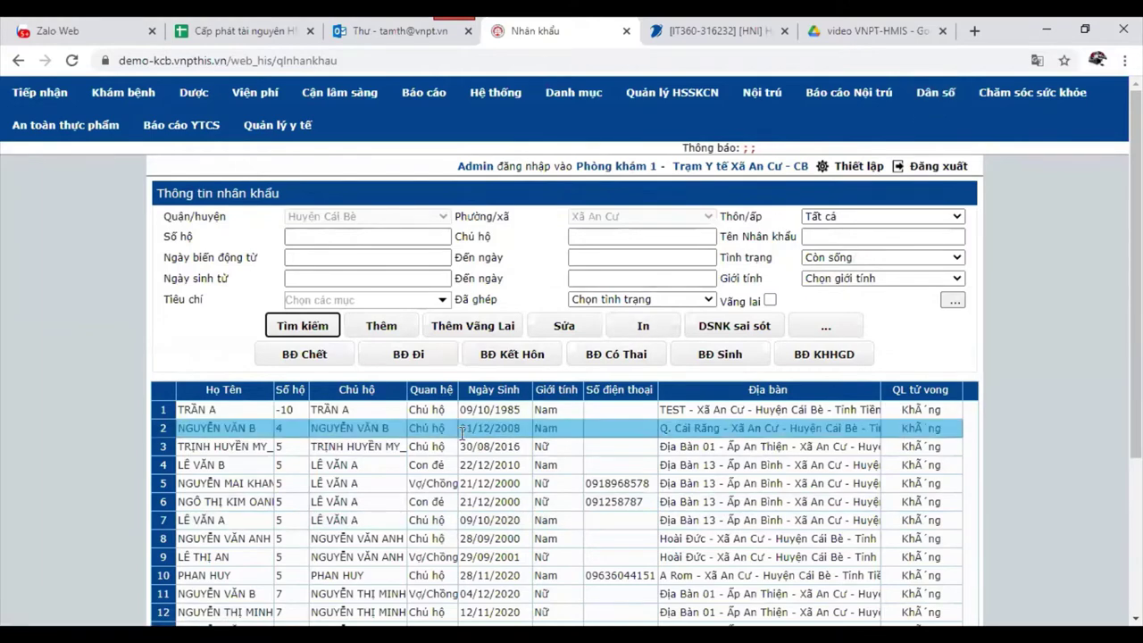
click(425, 411)
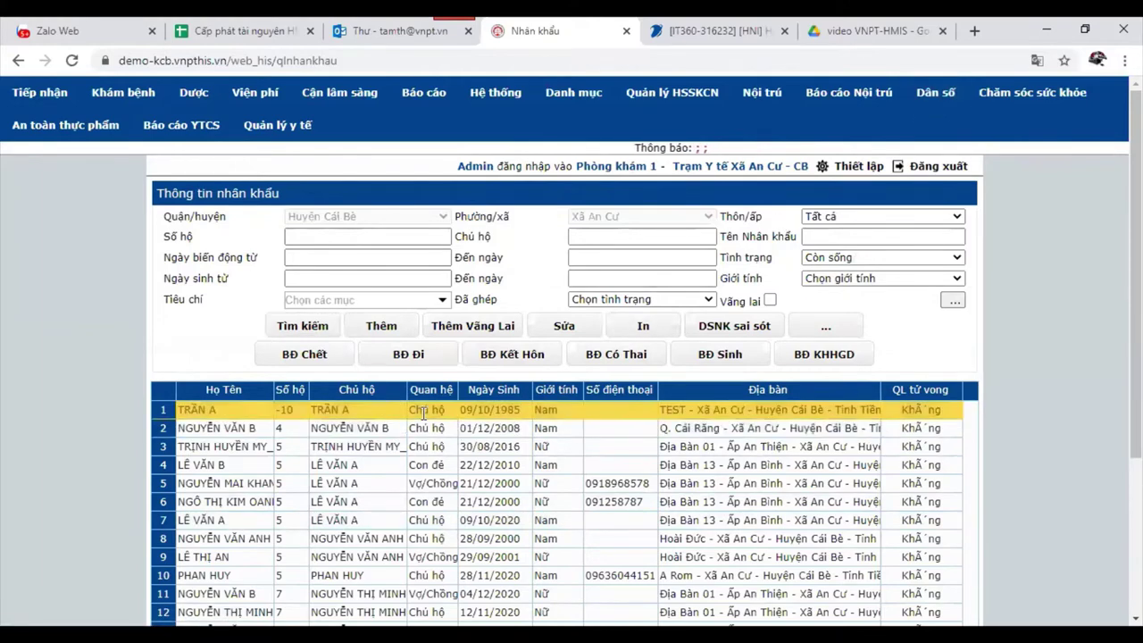
- Examine the blank forms for adding a household member, including the relationship-to-head options, and a transient resident, closing both without saving
click(389, 328)
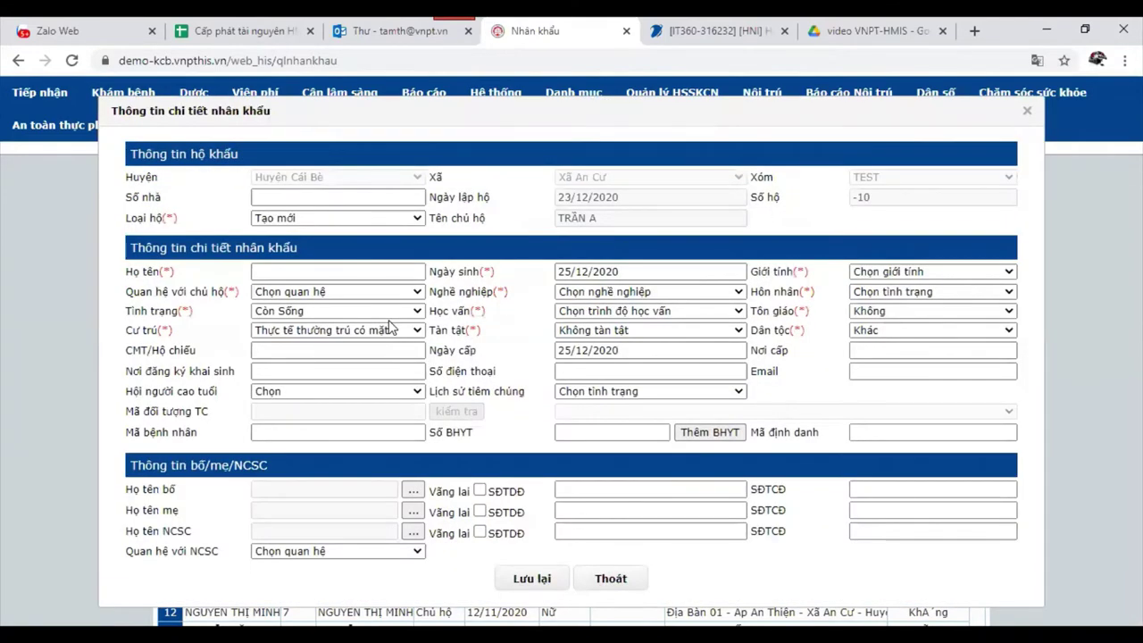
click(350, 271)
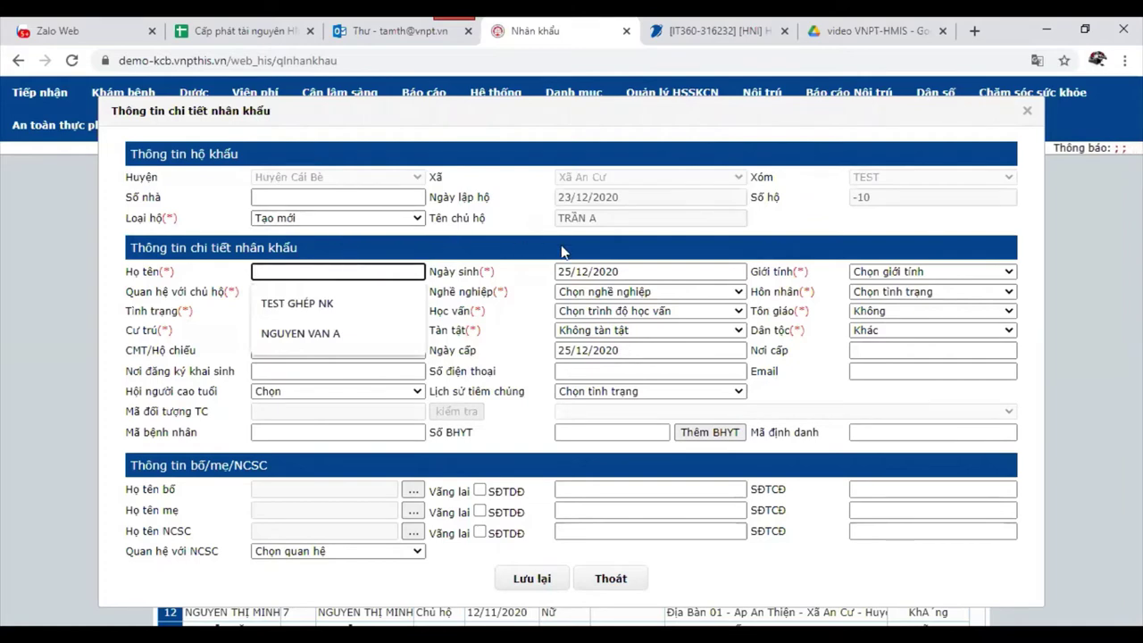
click(825, 237)
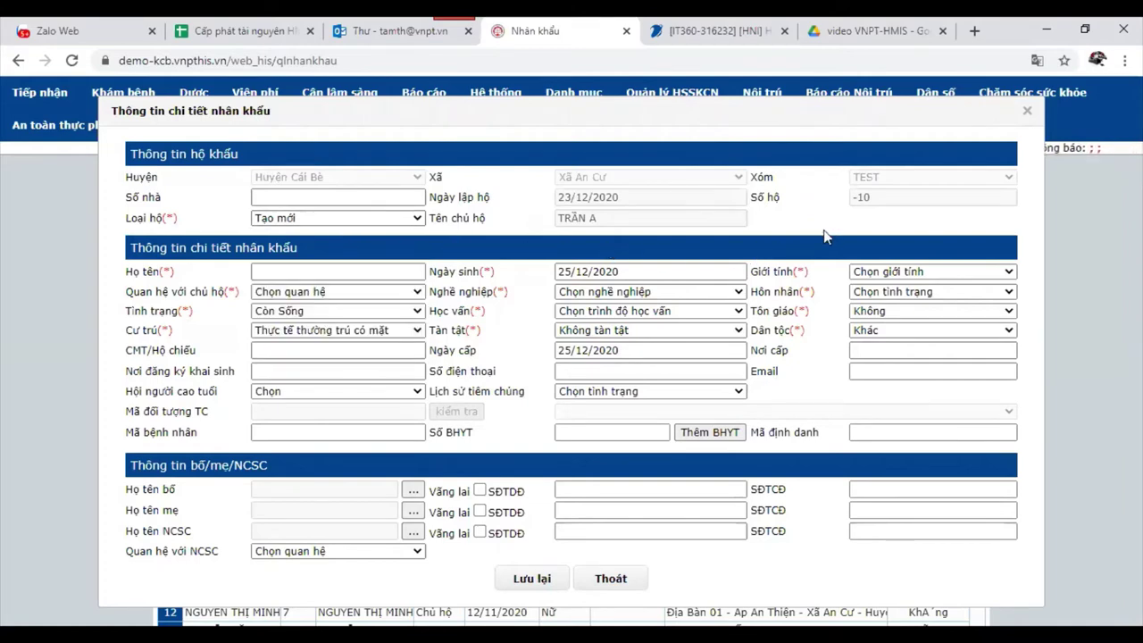
click(350, 292)
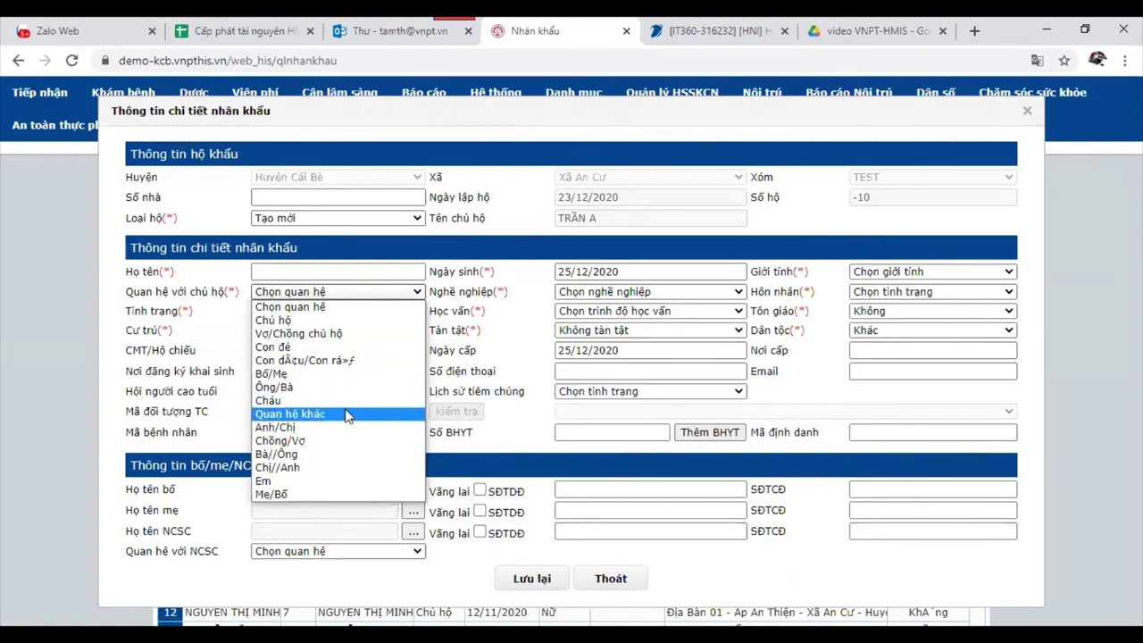
click(513, 329)
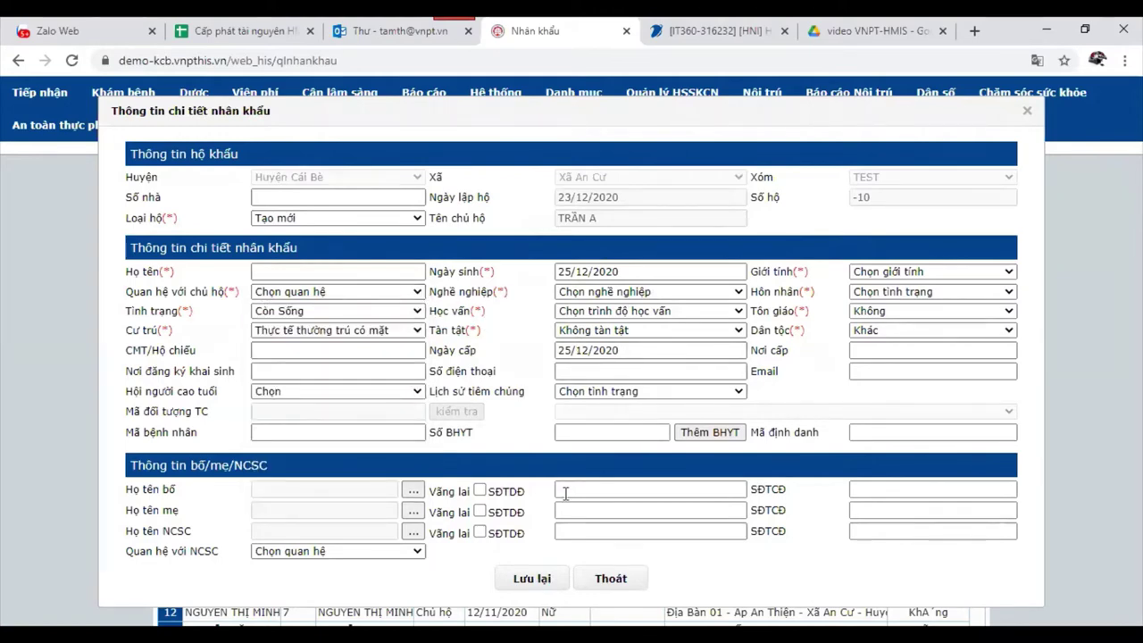
click(636, 581)
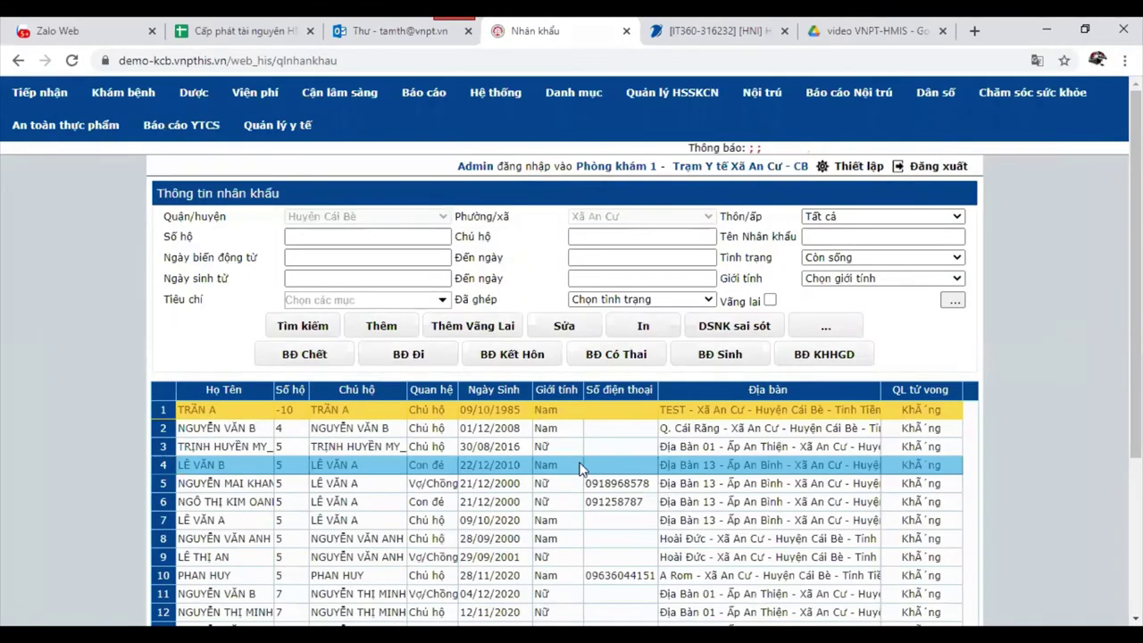
click(482, 327)
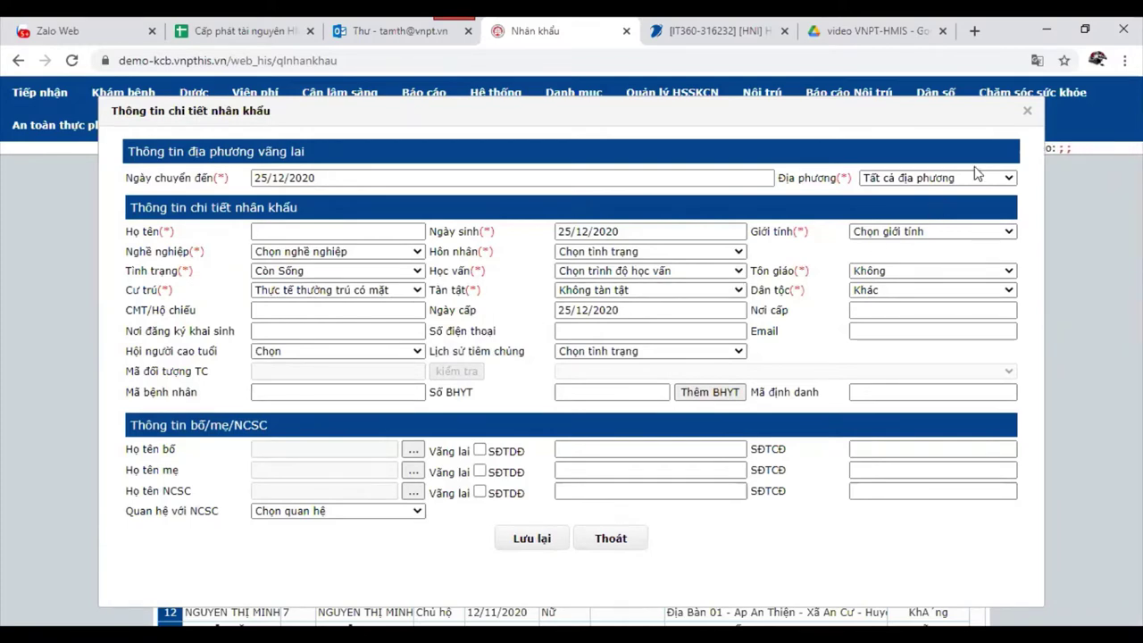
click(1027, 112)
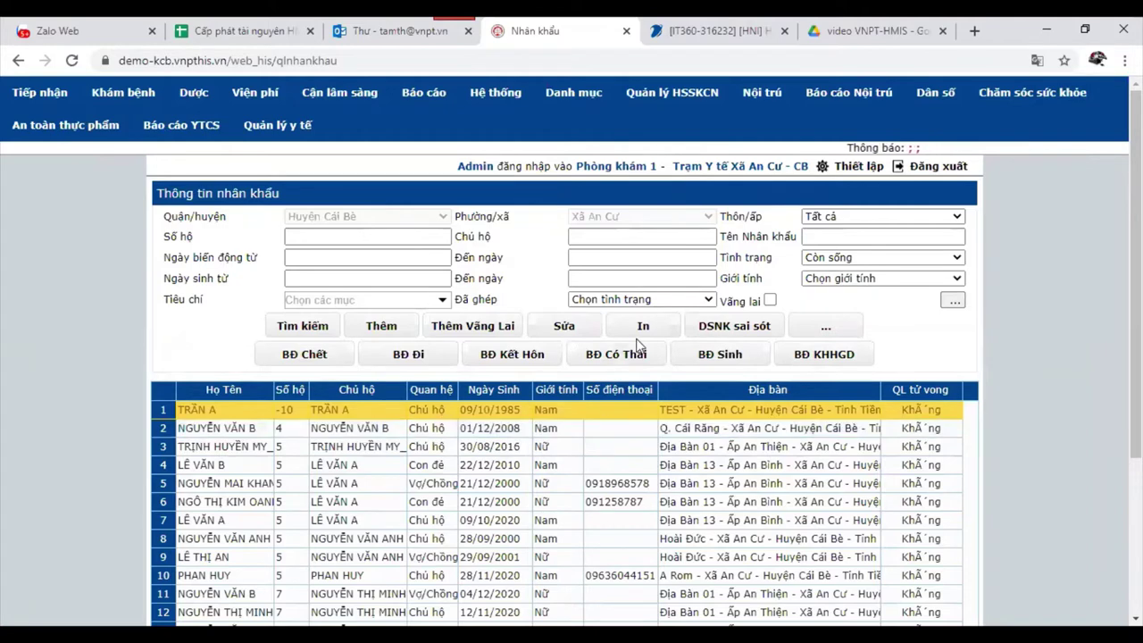
- Open the list of erroneous residents (DSNK sai sót) and load the Nhân khẩu page in the new browser tab
click(733, 329)
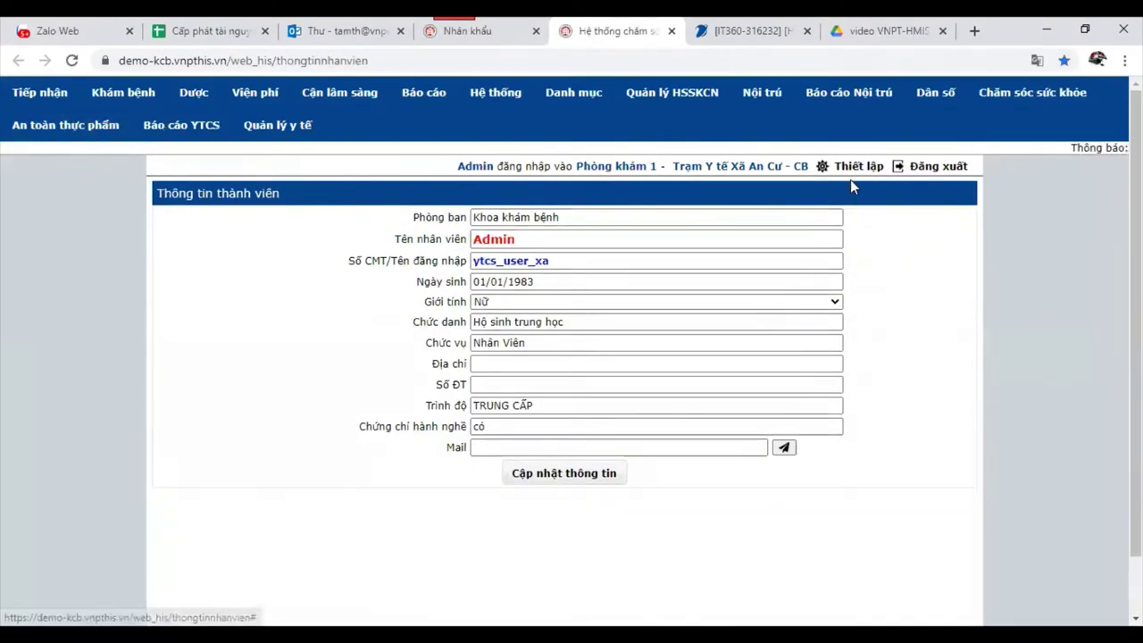
click(931, 103)
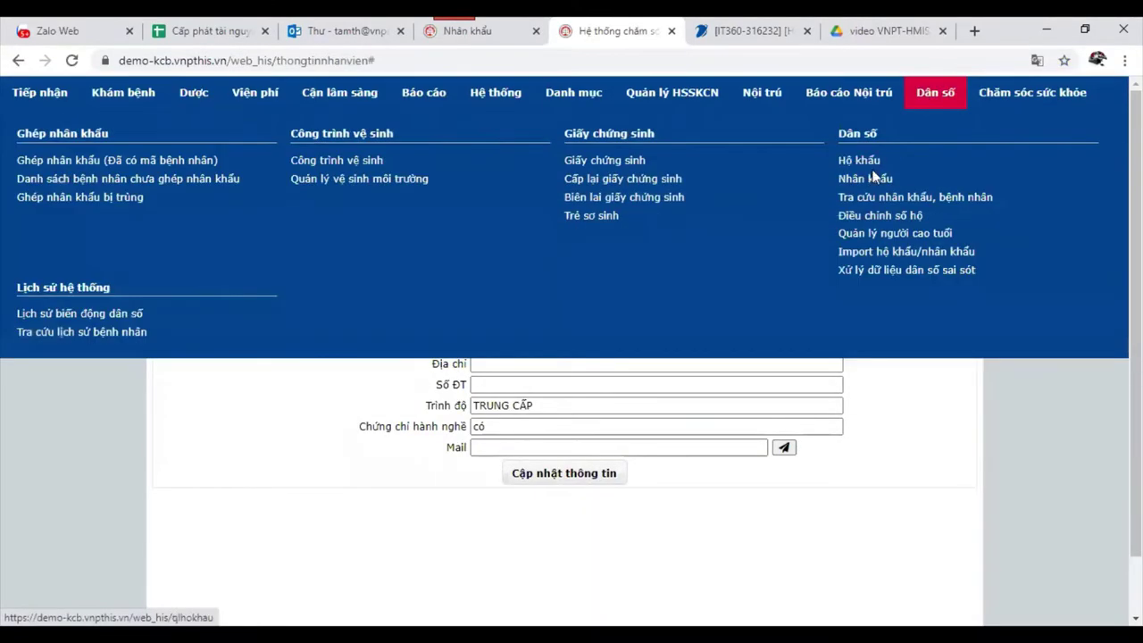
click(871, 180)
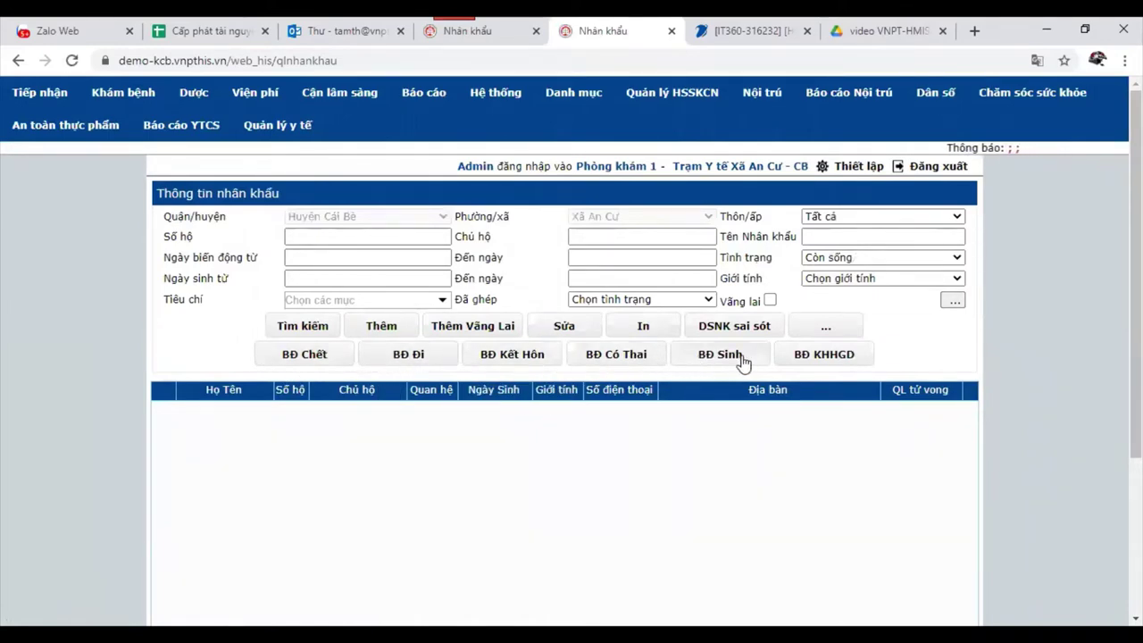
- List all living residents, select the first one, and examine the move-out change form (BĐ Đi), exiting without saving
click(382, 334)
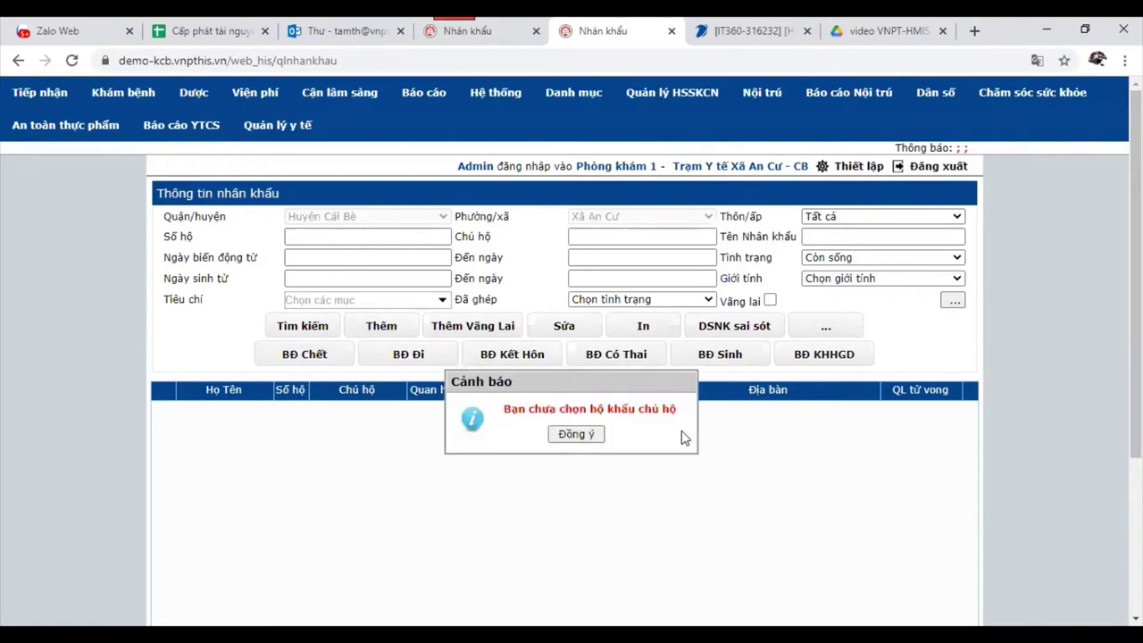
click(575, 434)
click(284, 334)
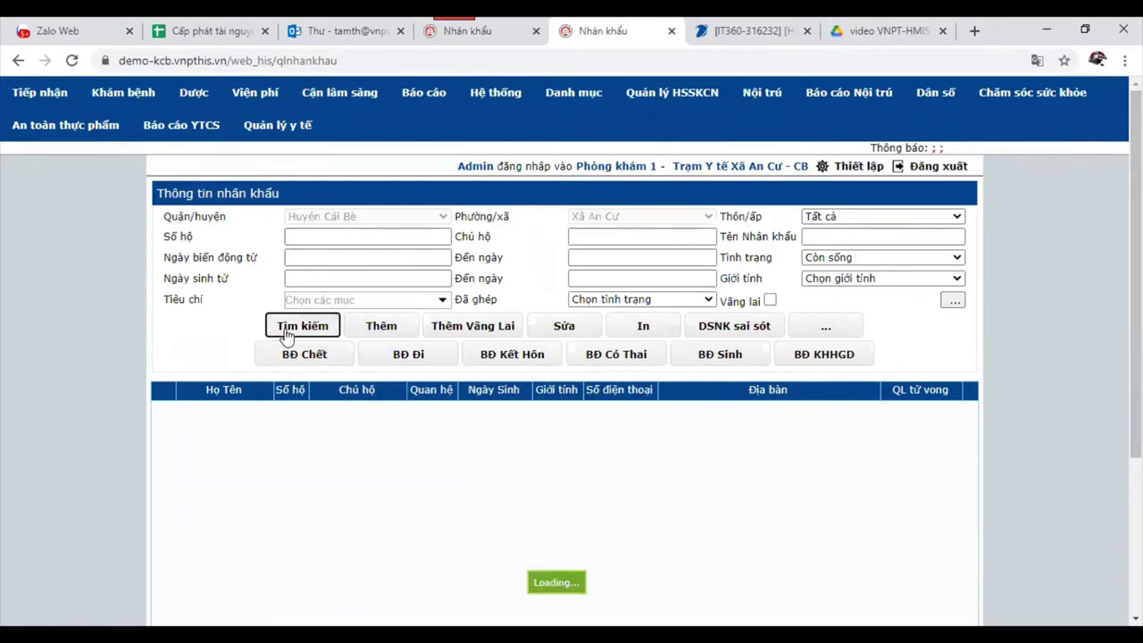
click(377, 415)
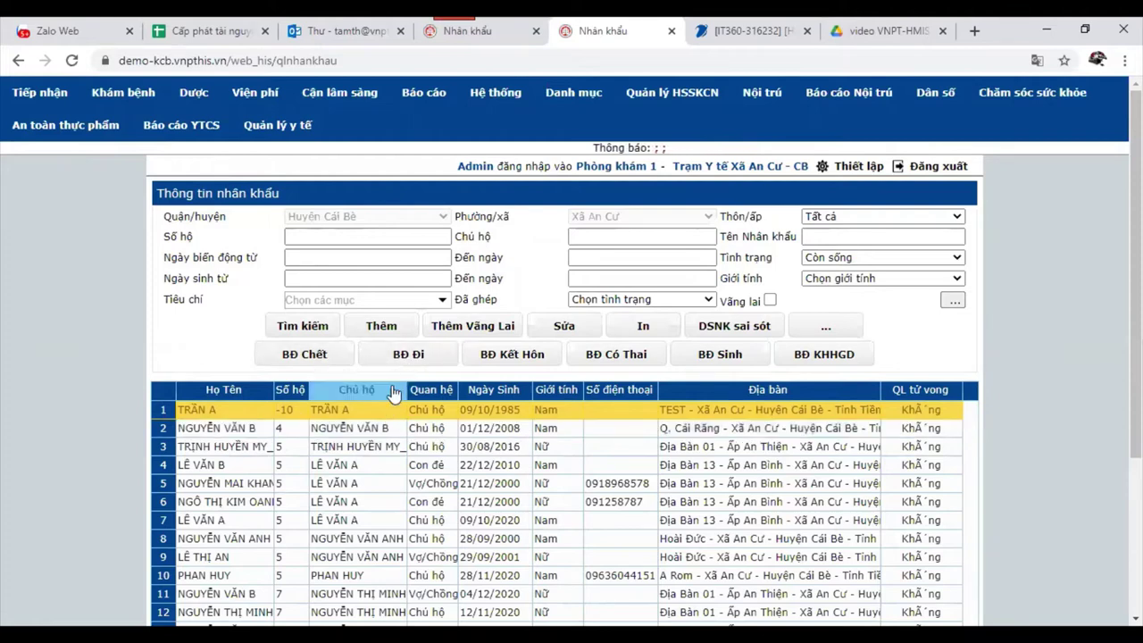
click(402, 355)
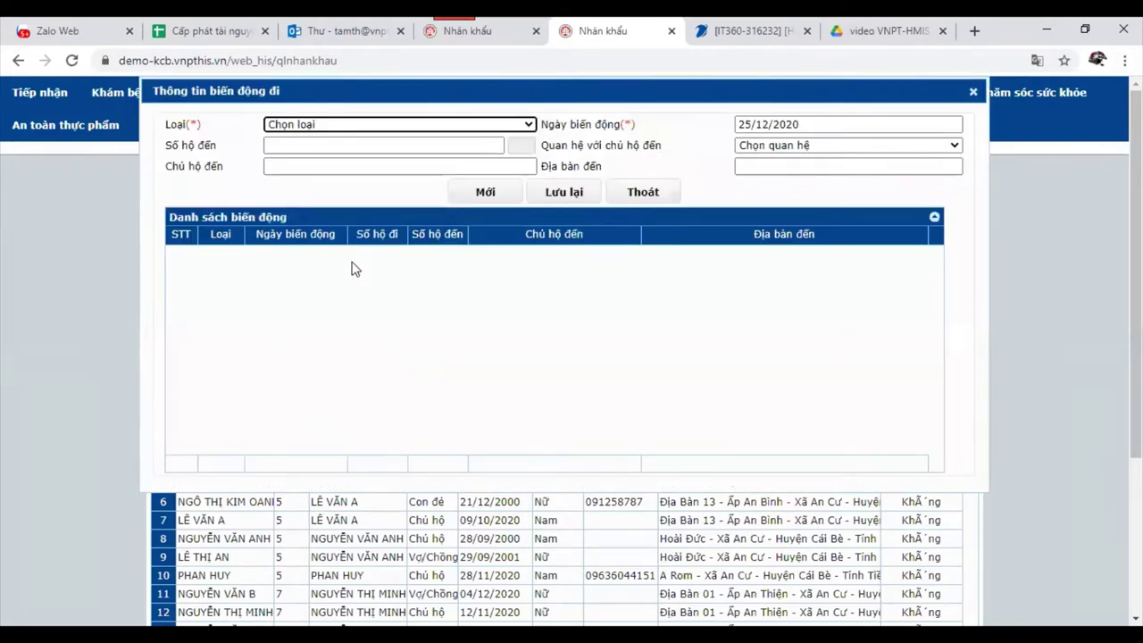
click(644, 193)
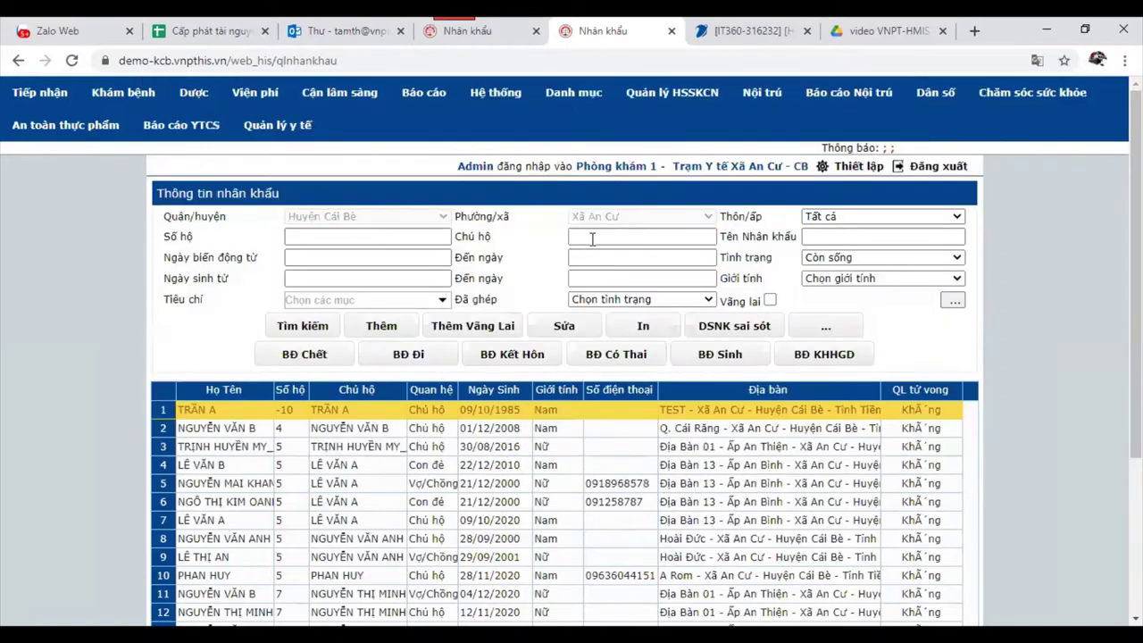
- Examine the death change form (BĐ Chết) for the second resident, exit without saving, and show the household split and head transfer functions
click(419, 430)
click(329, 355)
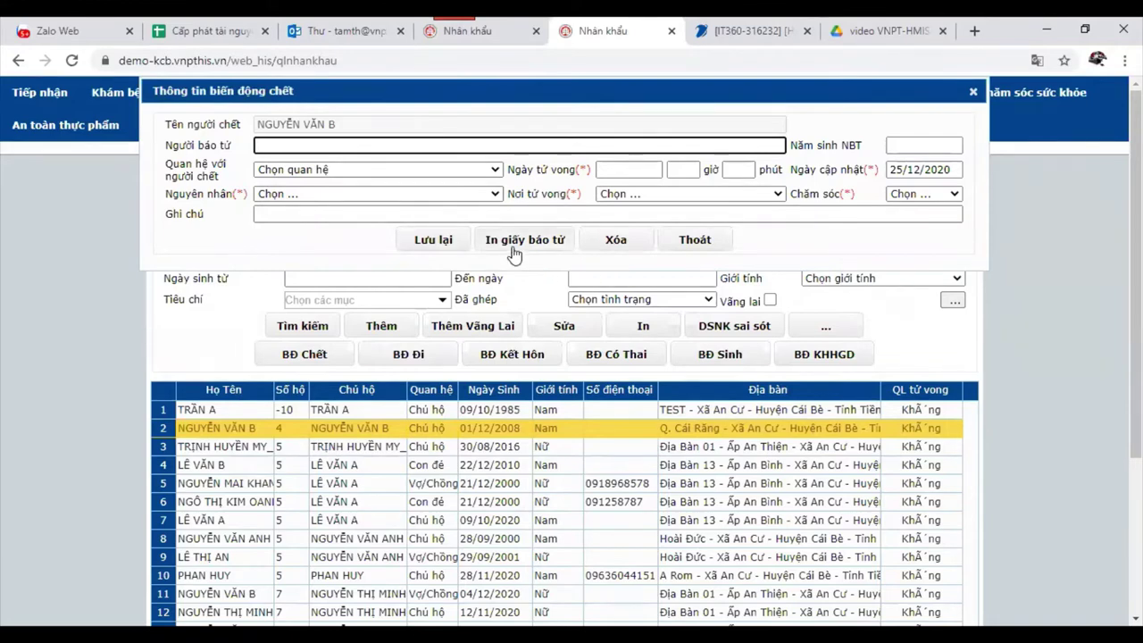
click(696, 255)
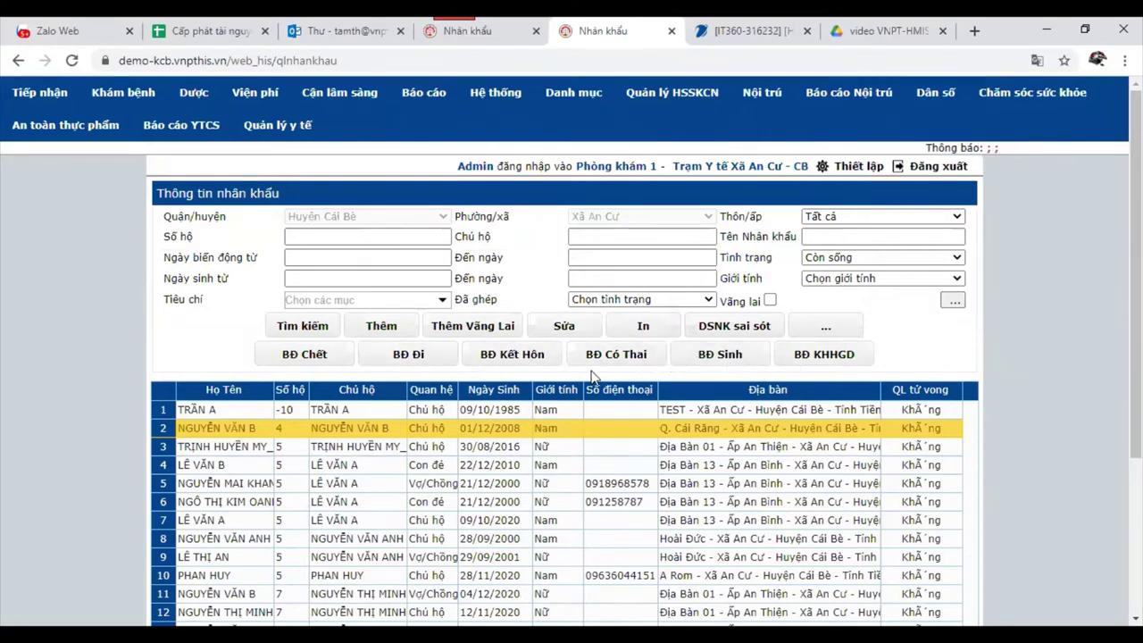
click(829, 331)
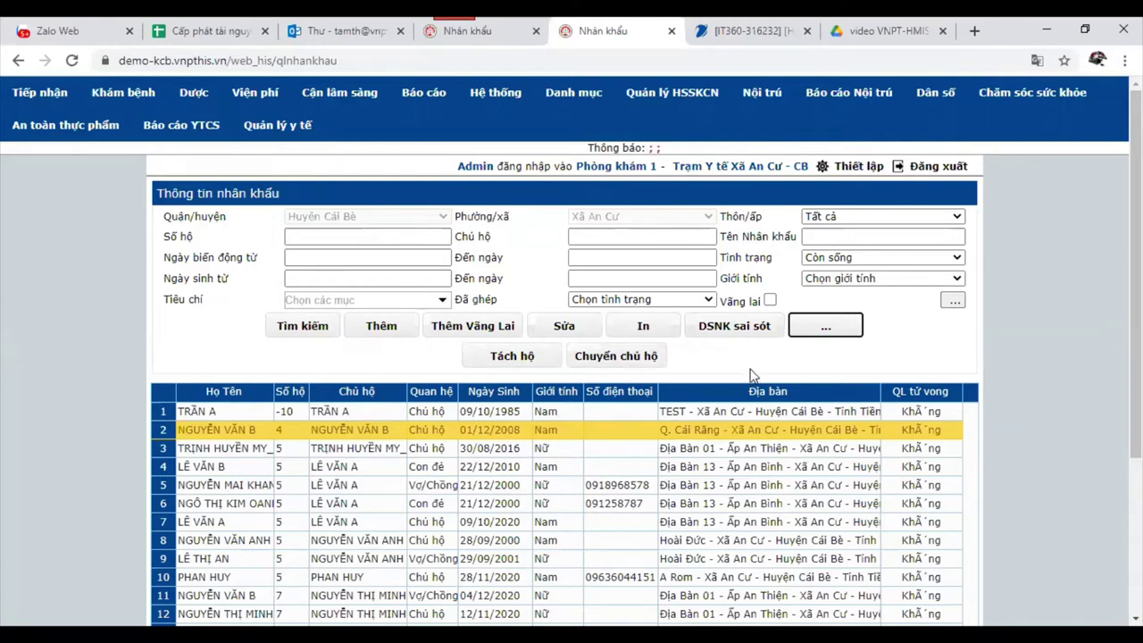
- Open the resident and patient lookup page (Tra cứu nhân khẩu, bệnh nhân) and set the Lấy từ source to Bệnh nhân vãng lai
click(933, 100)
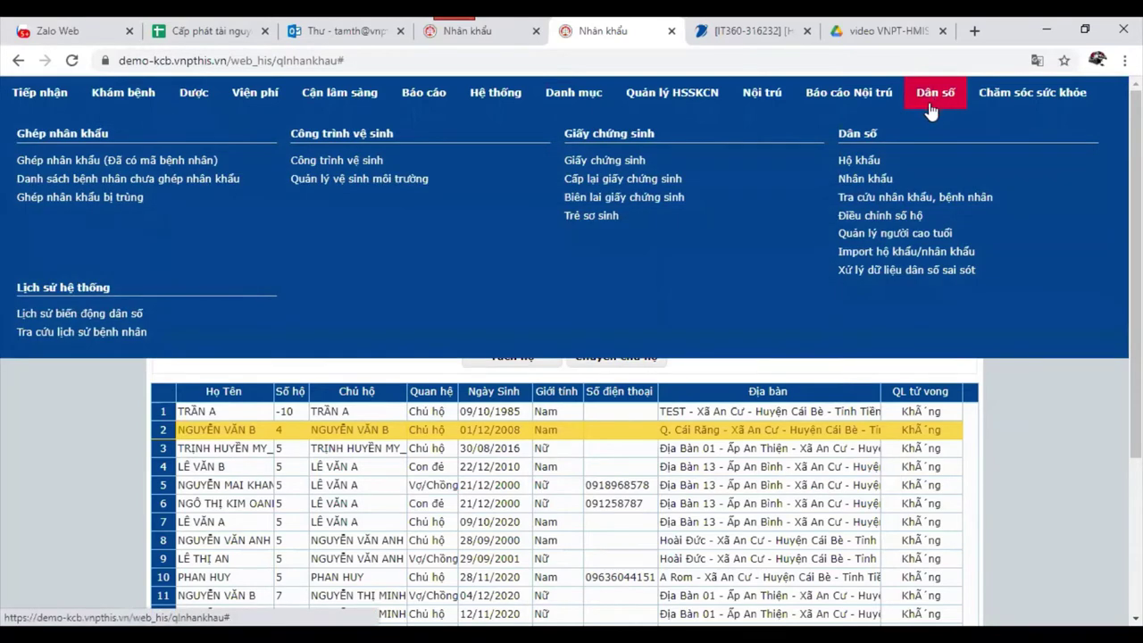
click(879, 203)
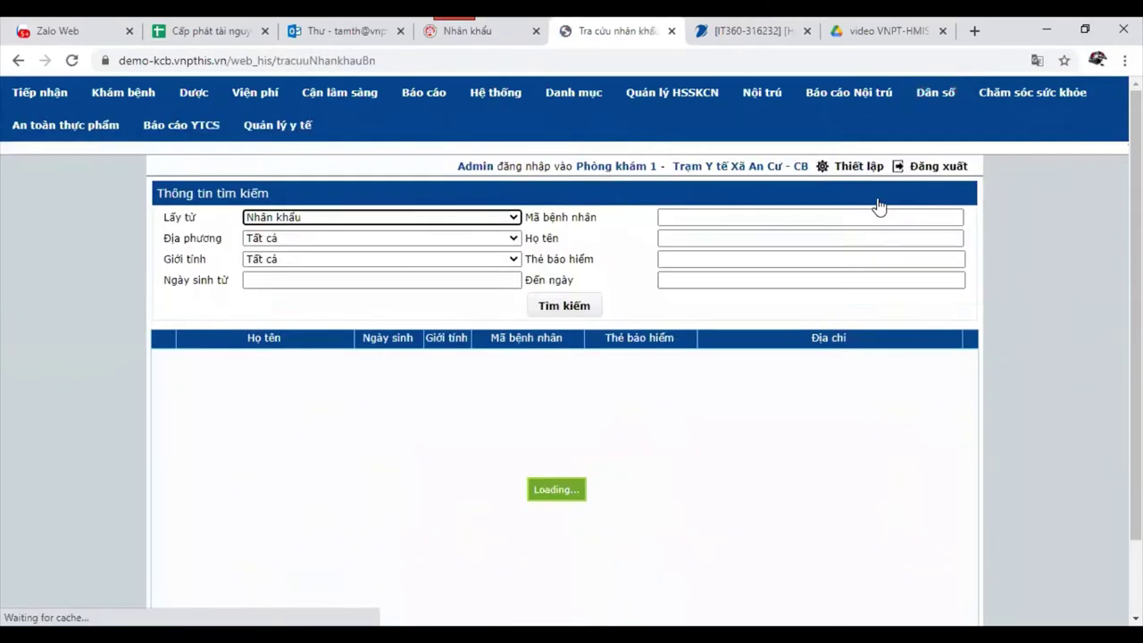
click(301, 219)
click(303, 232)
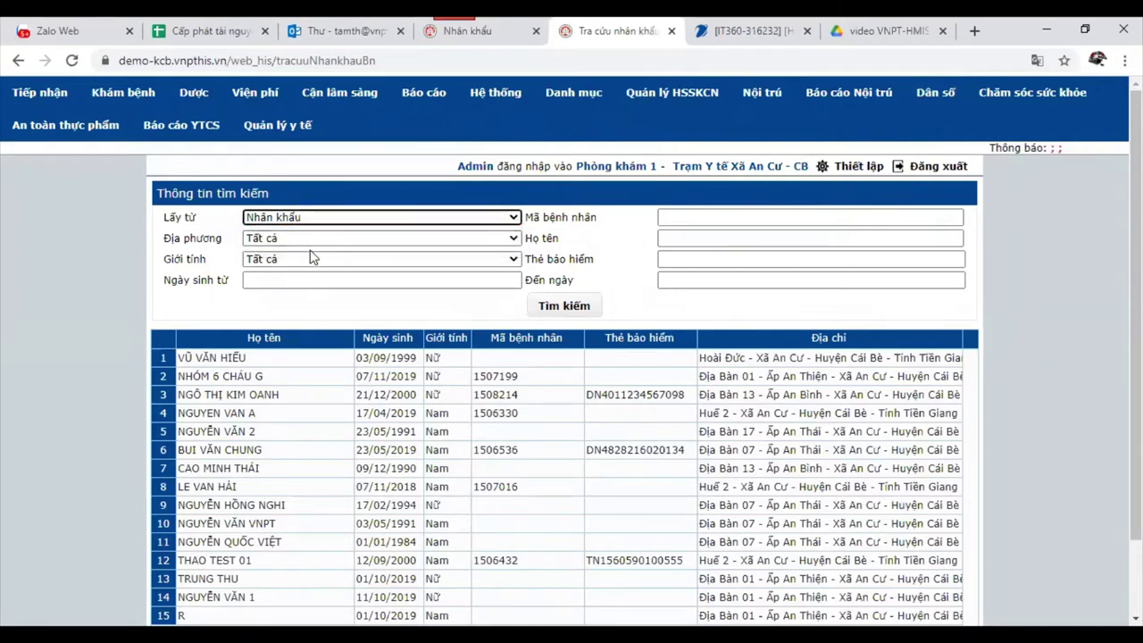
click(306, 219)
click(312, 246)
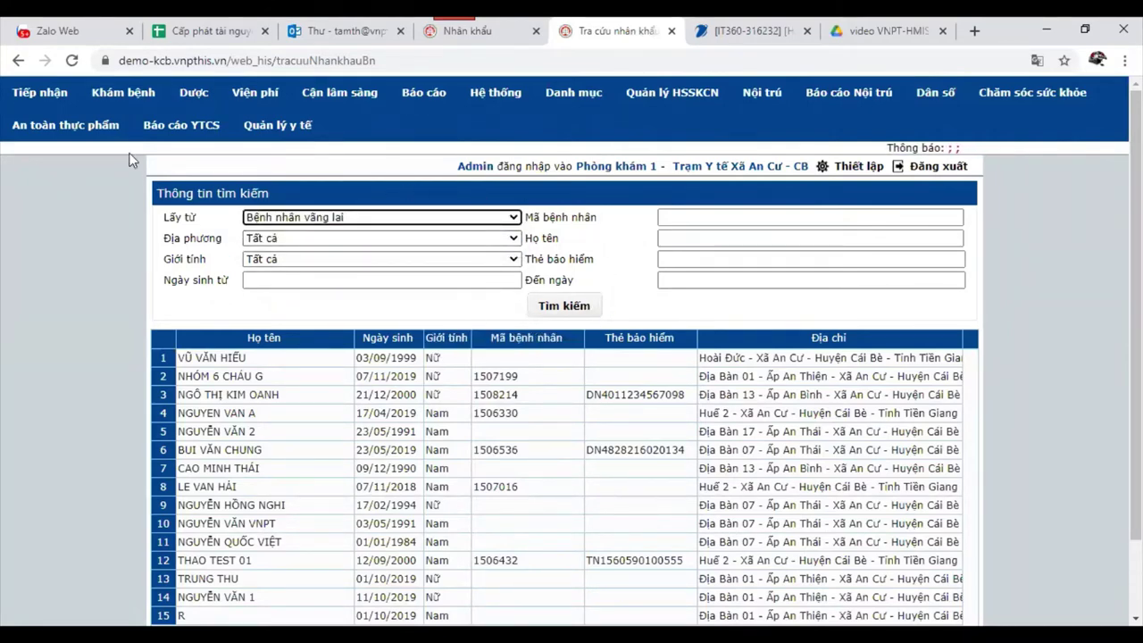
- Open the Điều chỉnh số hộ page, enter household number 10 for the first household, and close the form without saving
click(932, 98)
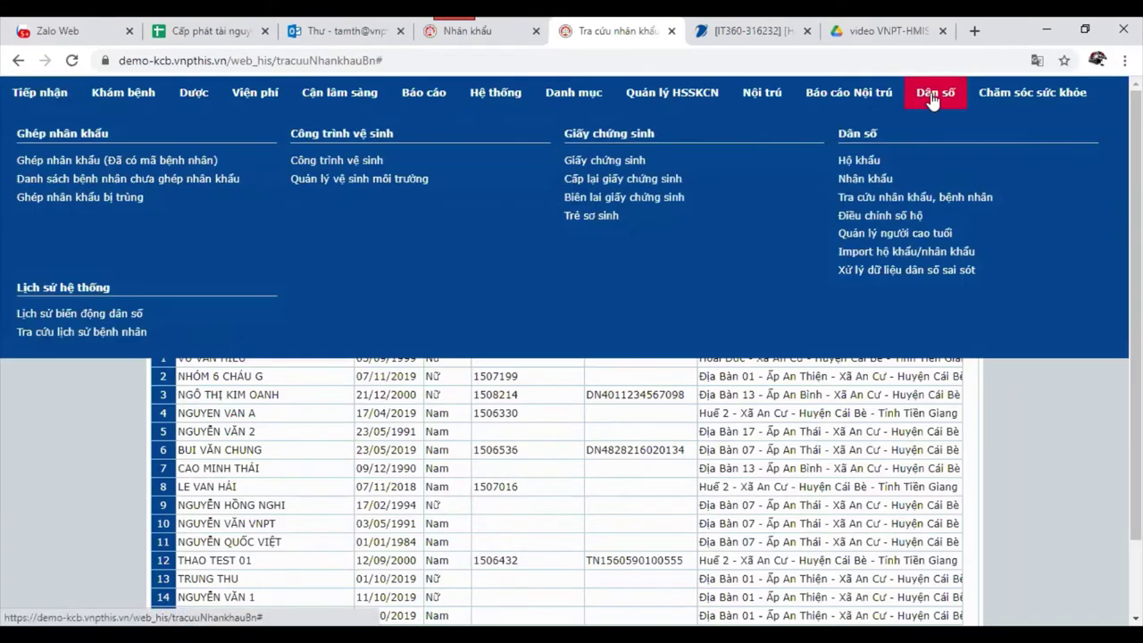
click(901, 219)
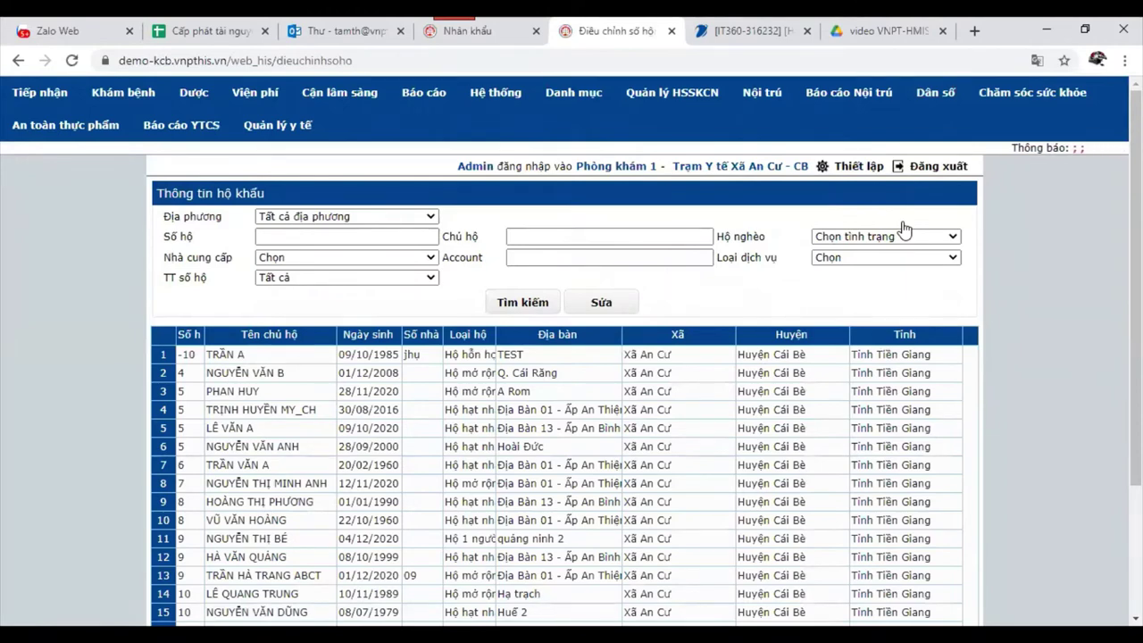
click(603, 359)
click(601, 302)
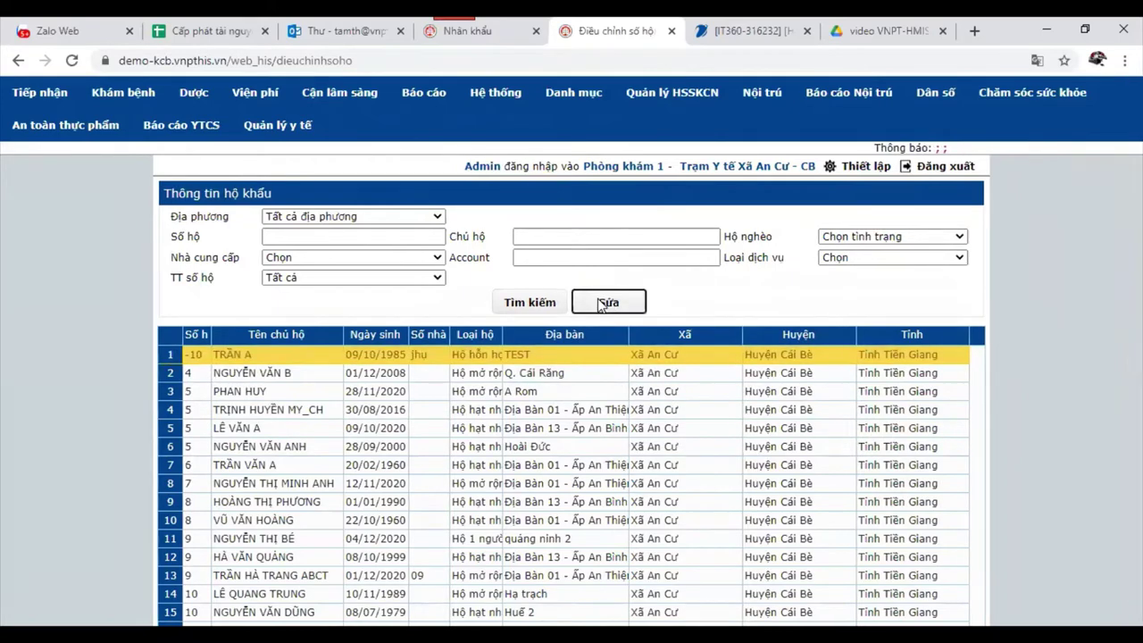
triple_click(847, 189)
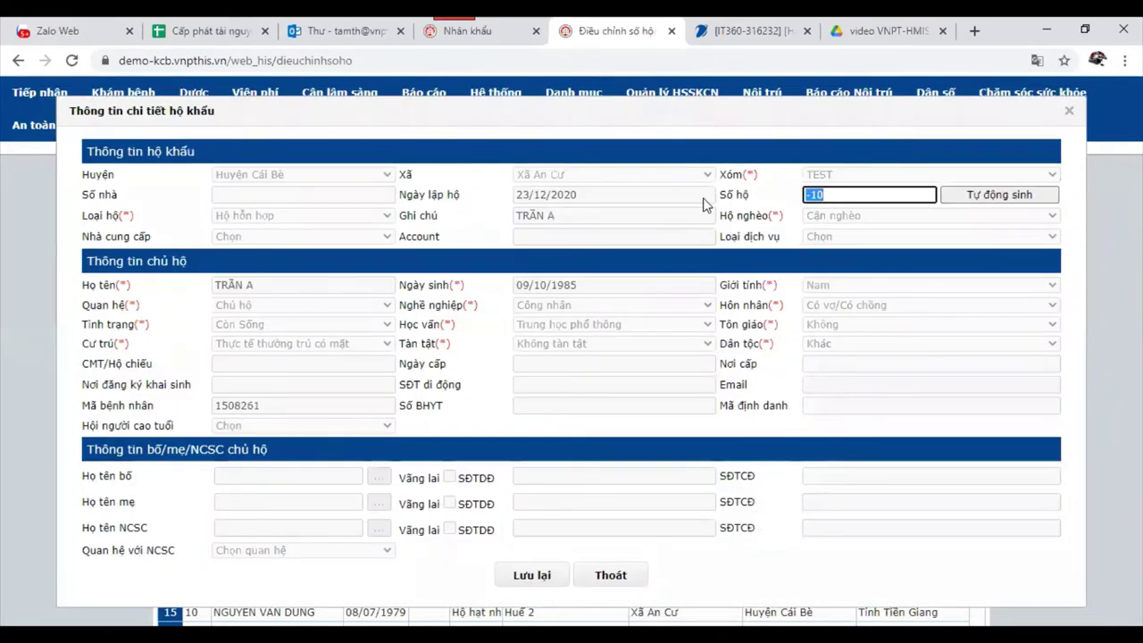
text(1)
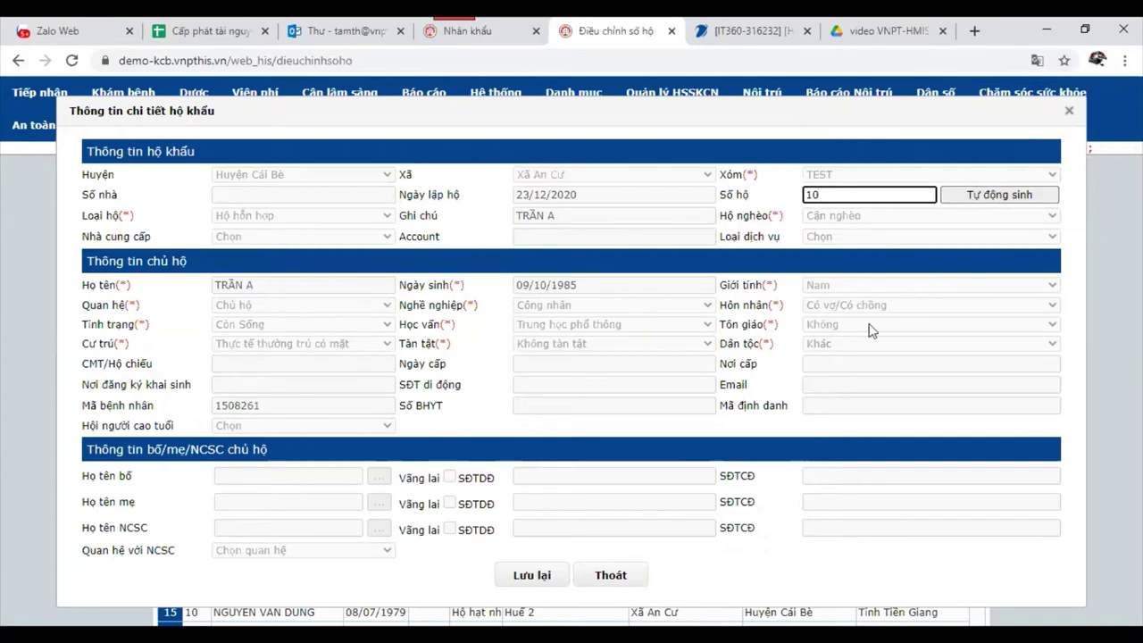
click(1067, 110)
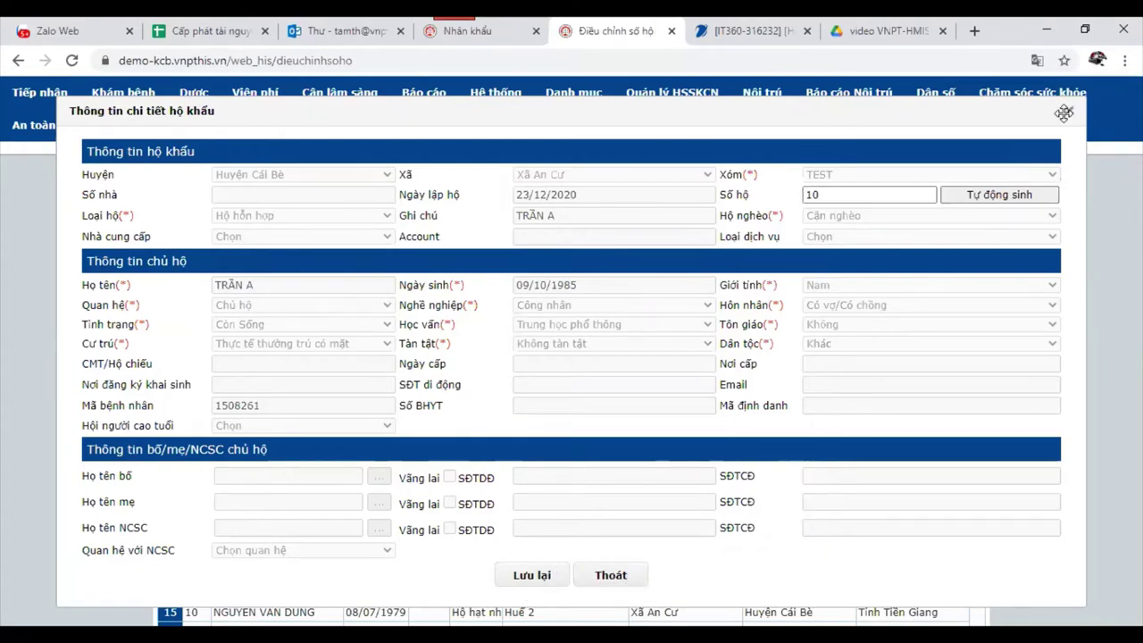
- Open the Quản lý người cao tuổi page, search all localities for residents aged 60 and over, and view the elderly management section
click(934, 92)
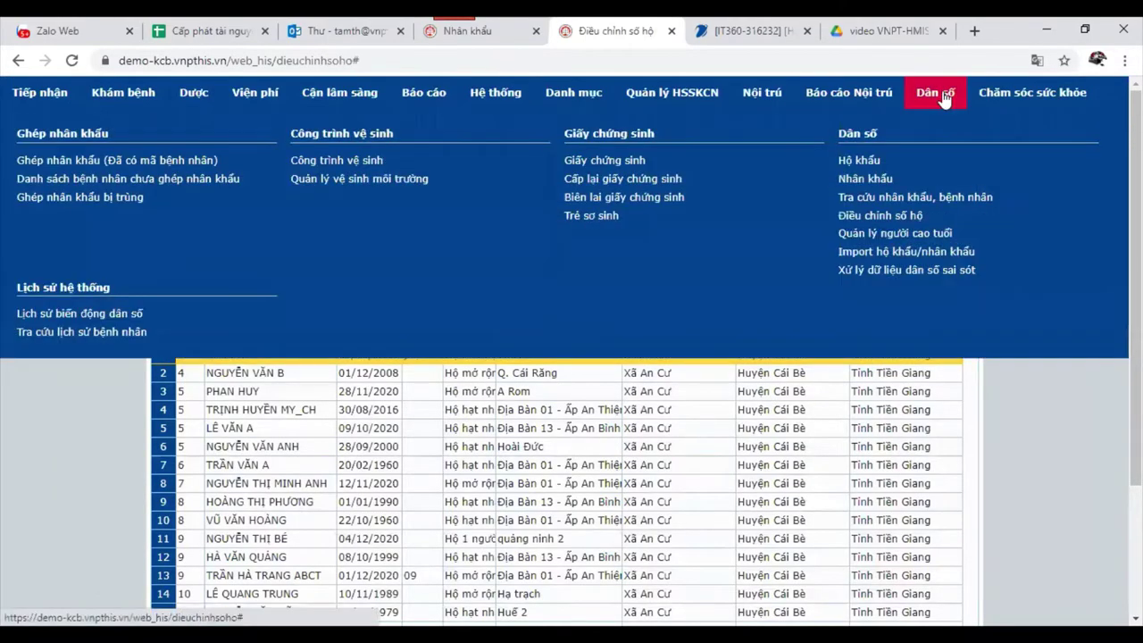
click(921, 235)
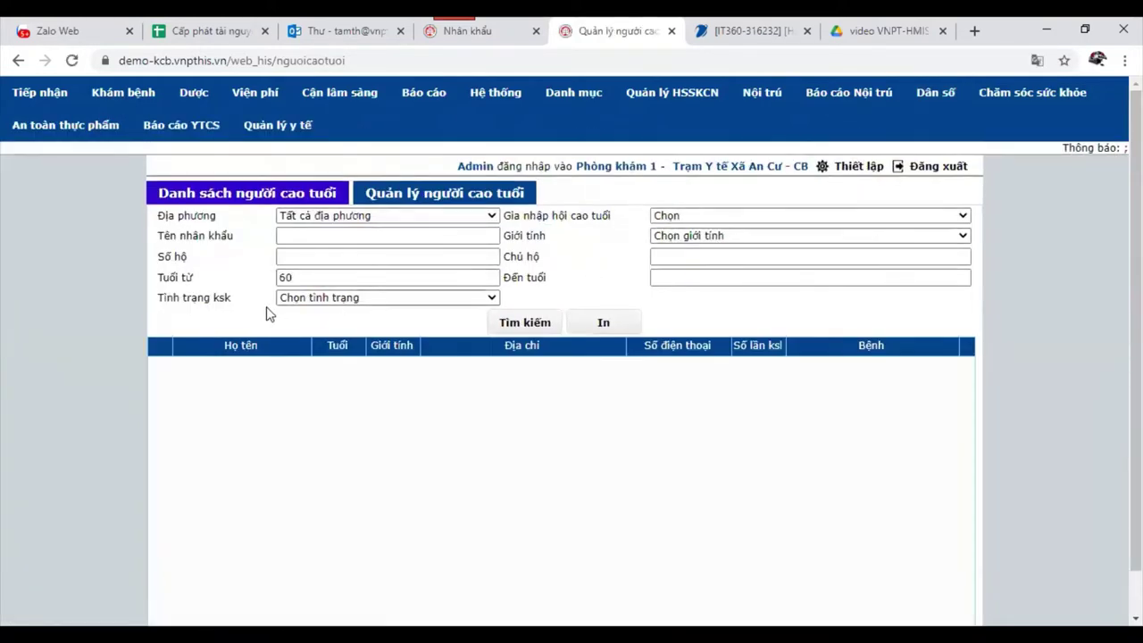
click(325, 217)
key(Escape)
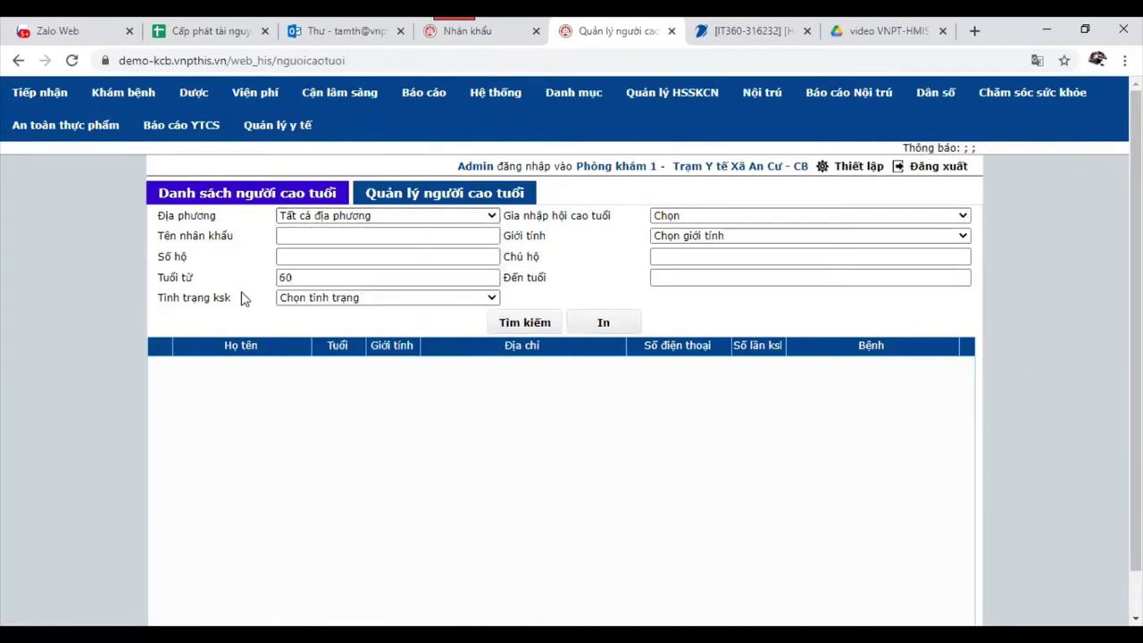
drag(318, 278, 225, 284)
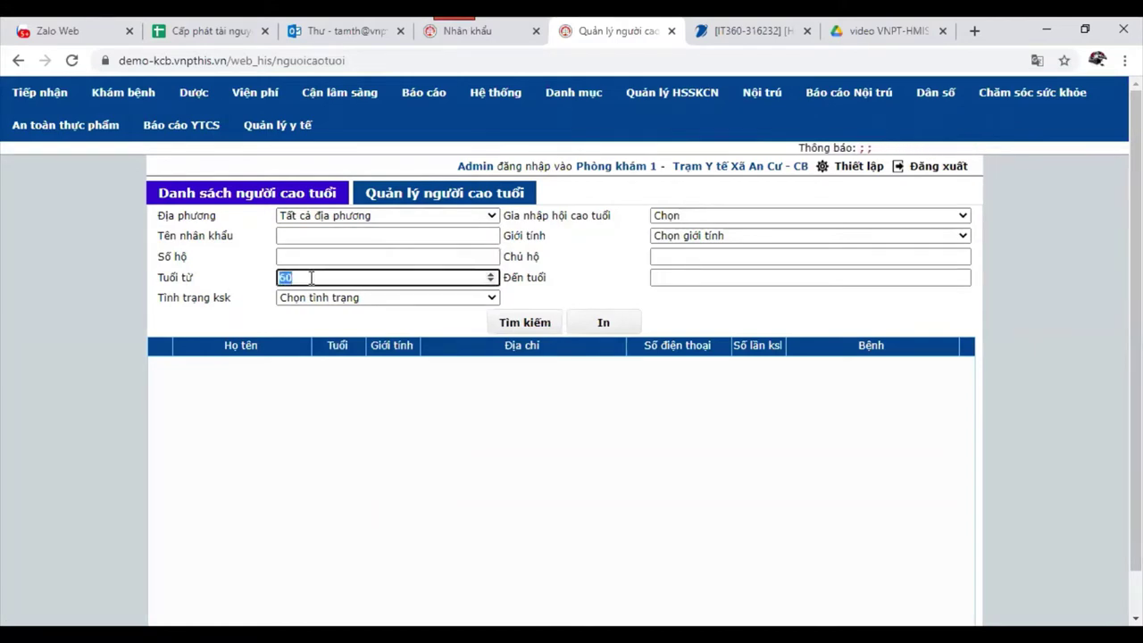
click(522, 321)
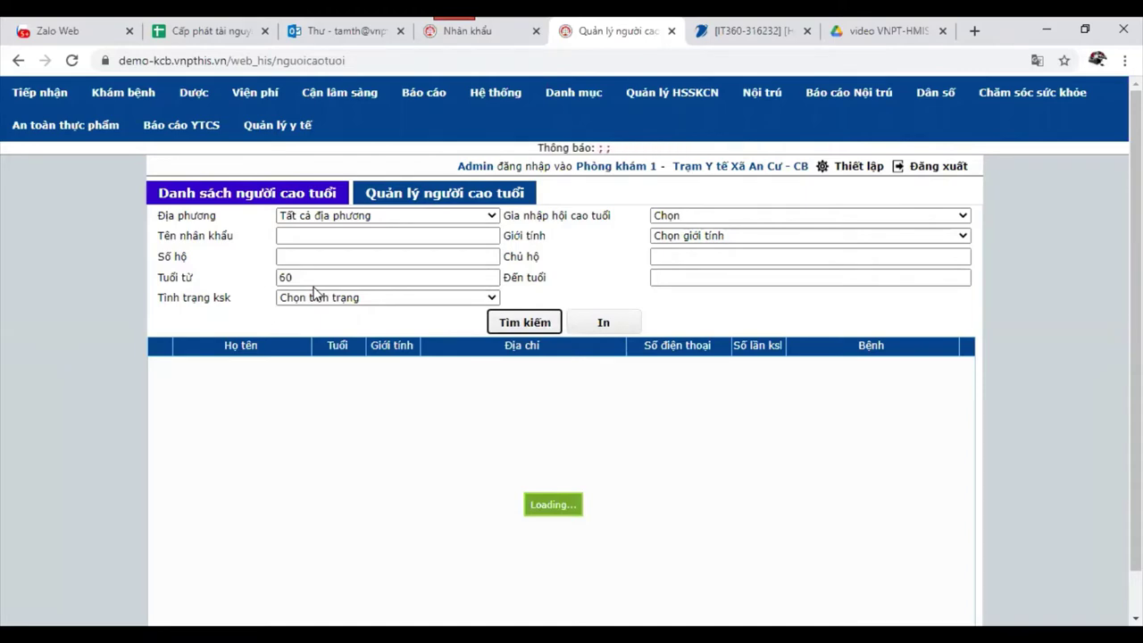
double_click(297, 277)
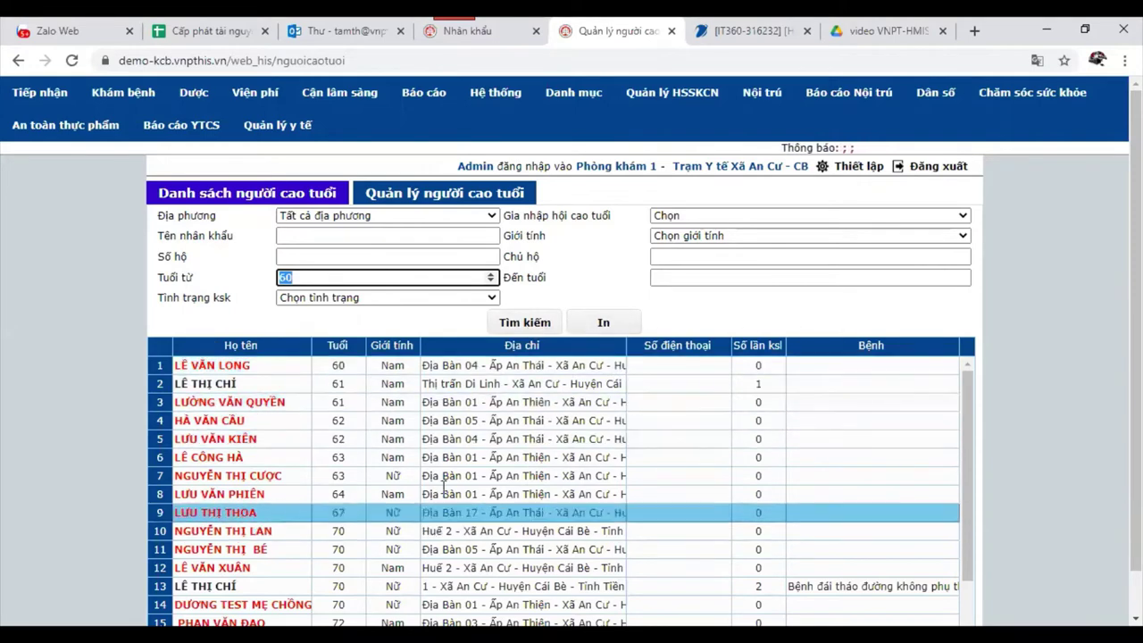
click(438, 197)
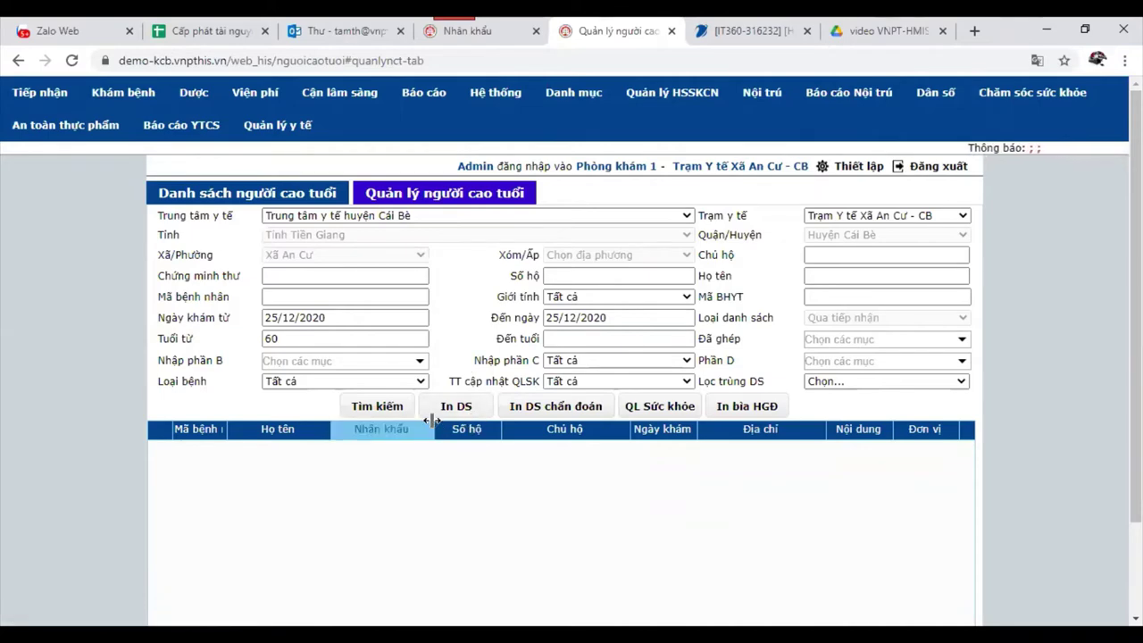
- Try to open the page for processing erroneous population data (Xử lý dữ liệu dân số sai sót)
click(930, 94)
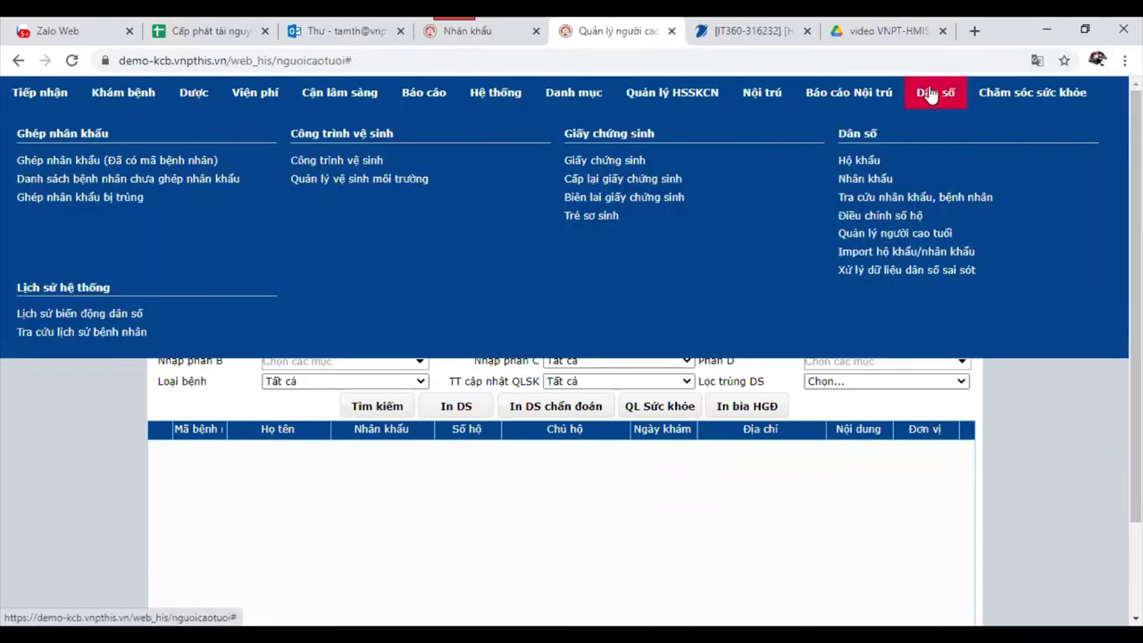
click(914, 272)
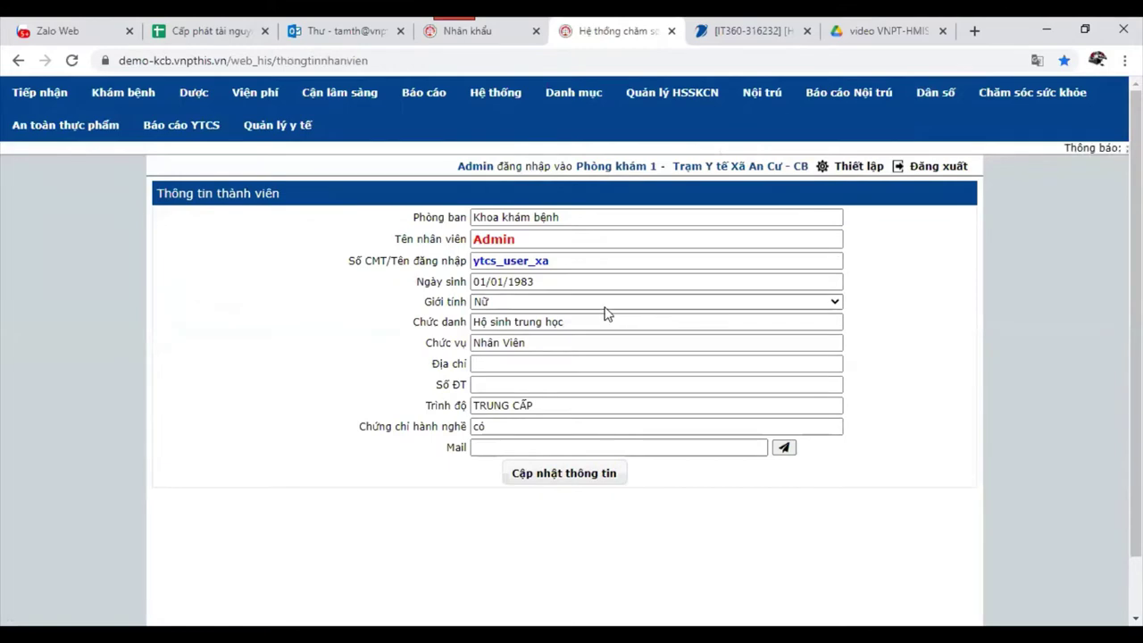
click(928, 100)
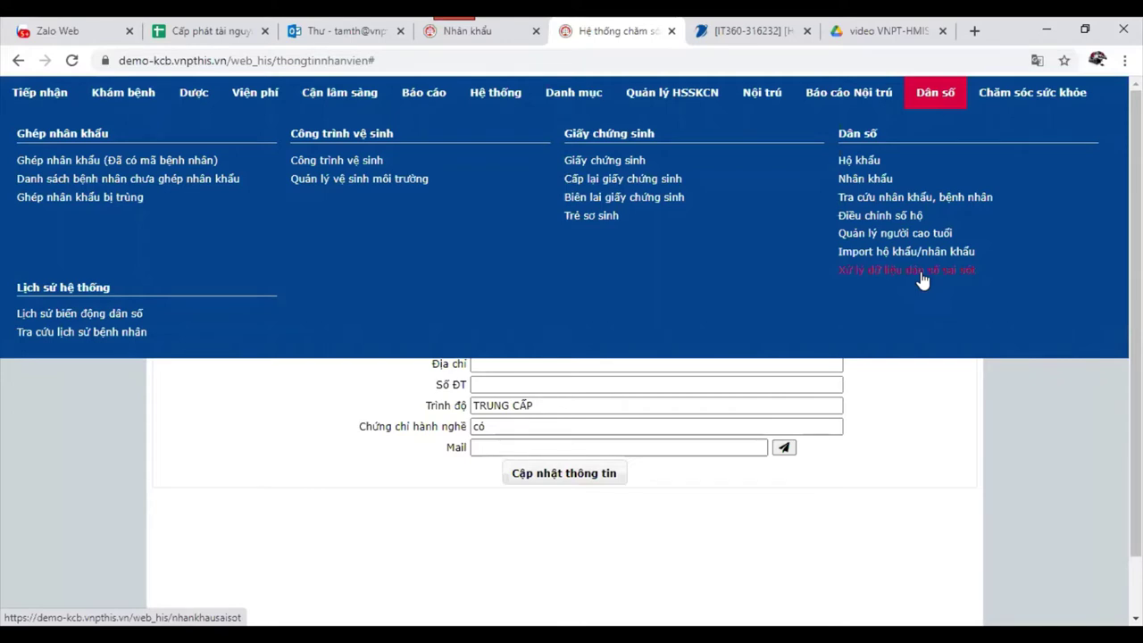
click(919, 272)
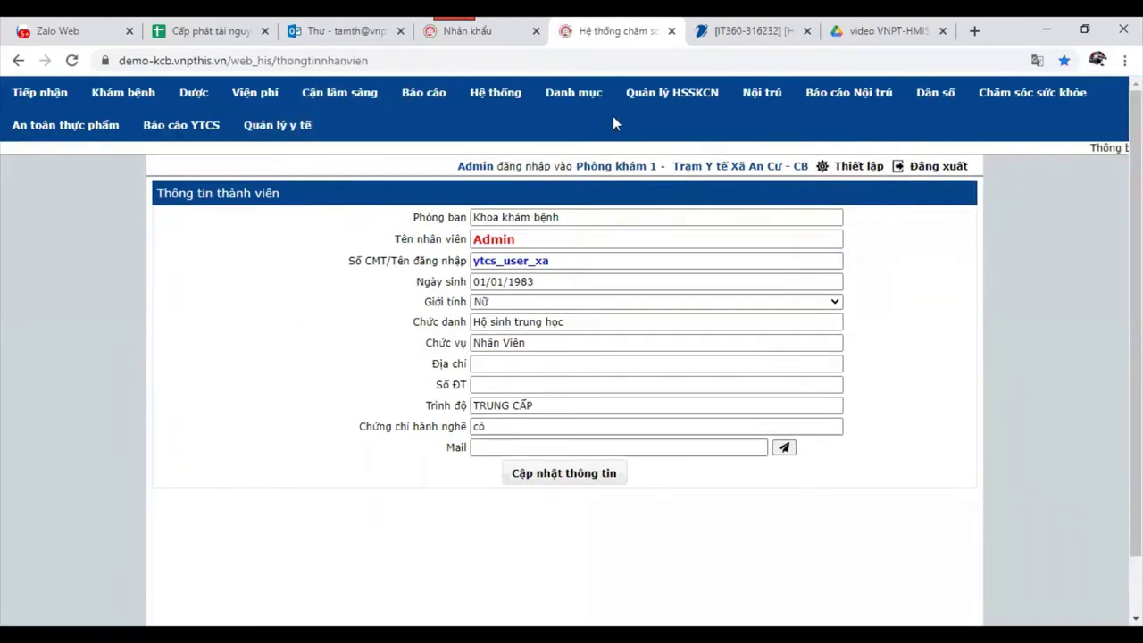
- Open the Giấy chứng sinh page and bring up the blank form for adding a birth certificate
click(935, 102)
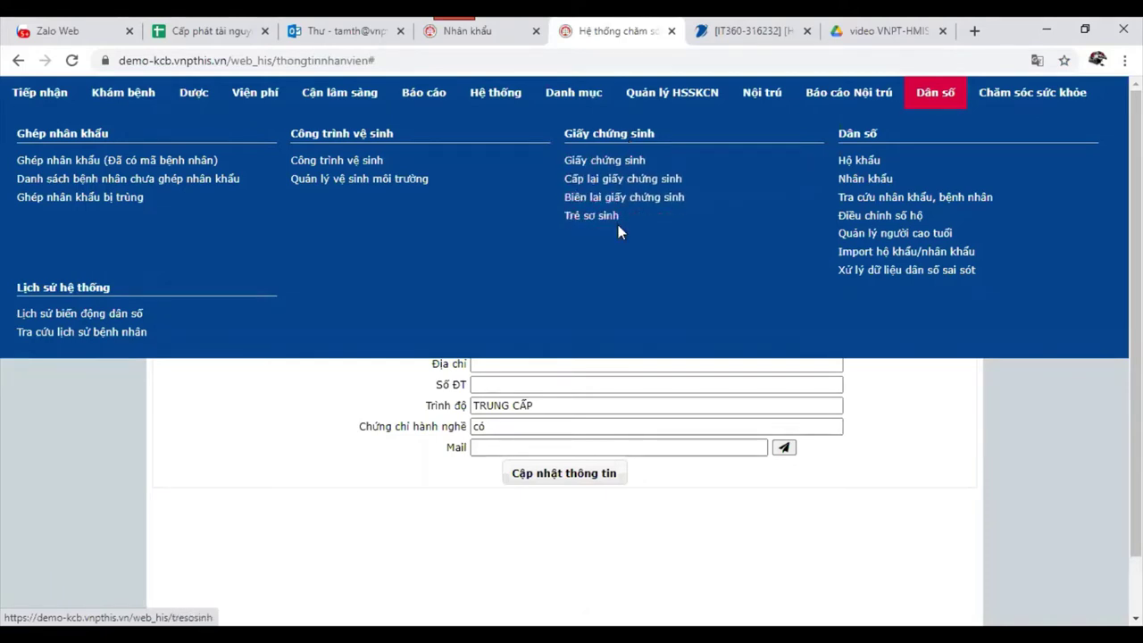
click(610, 161)
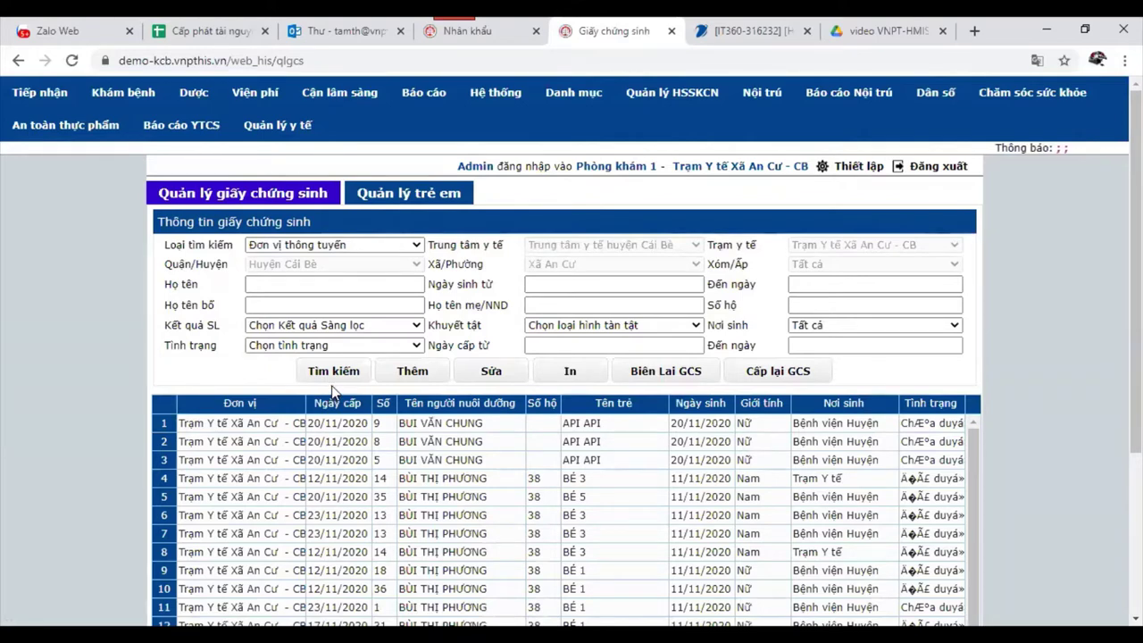
click(412, 370)
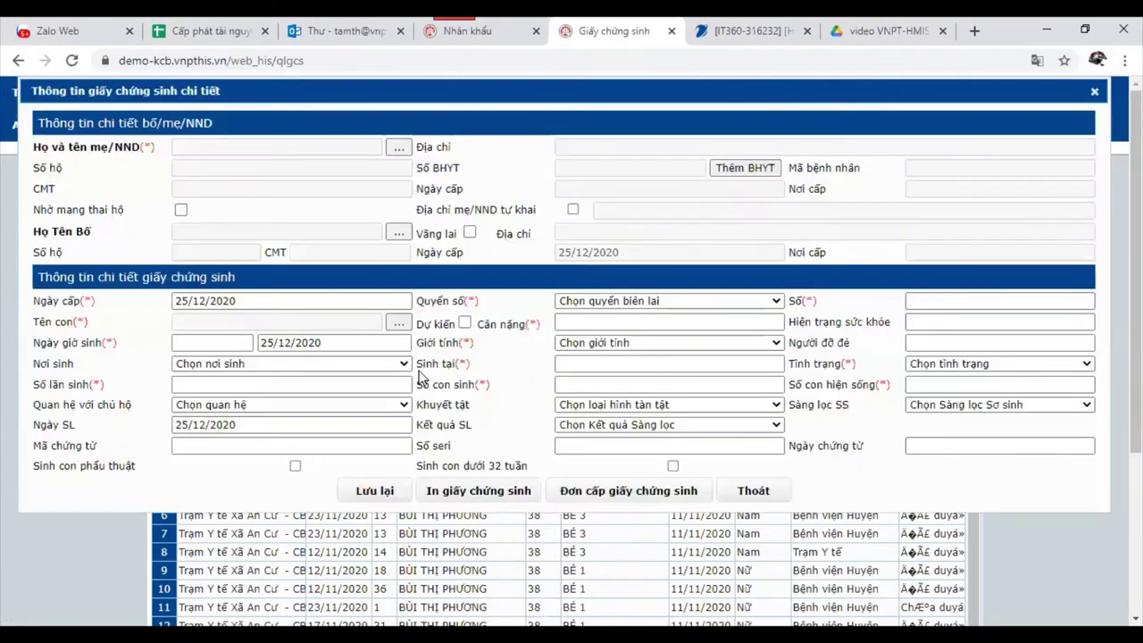
- Fill the new certificate from the first mother's birth record, check the issue date (Ngày cấp) calendar, and close the form without saving
click(398, 147)
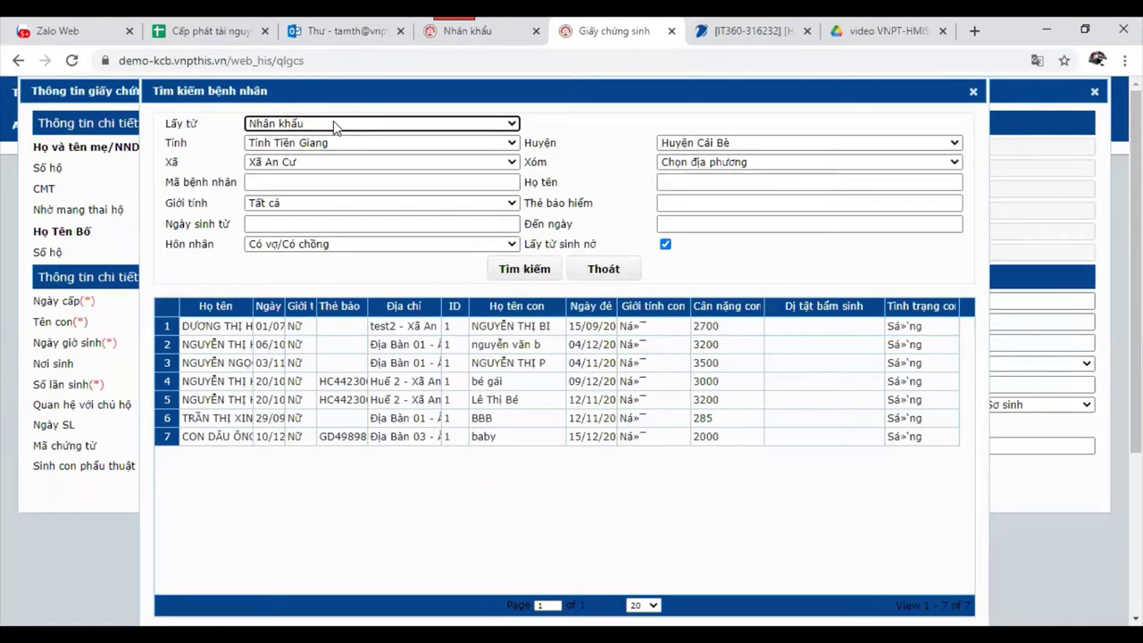
click(670, 361)
double_click(546, 329)
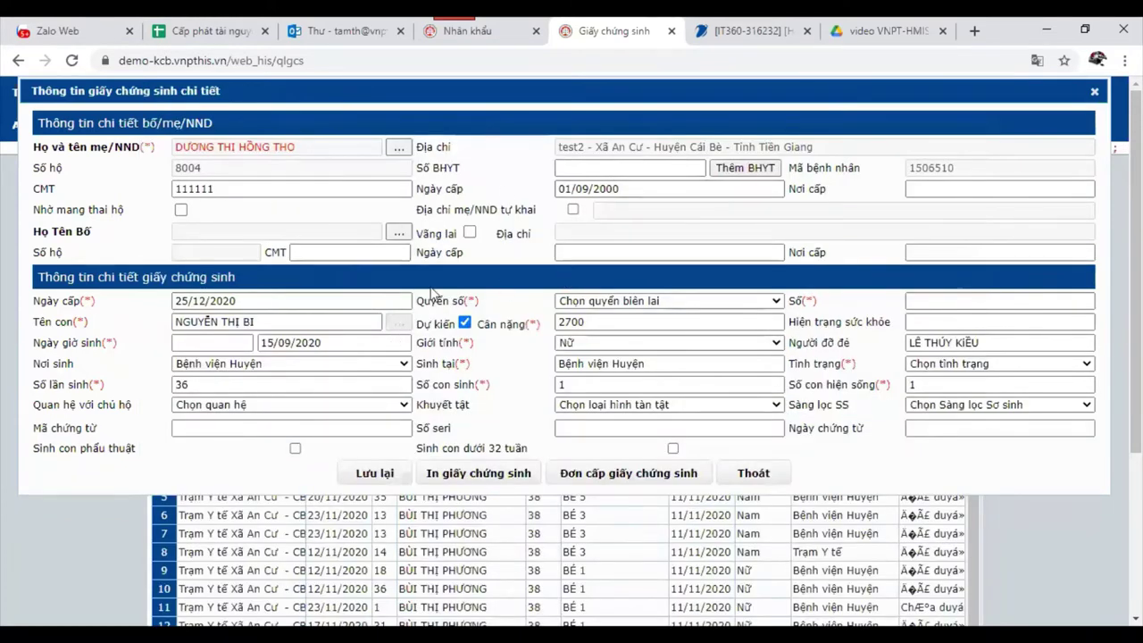
click(267, 304)
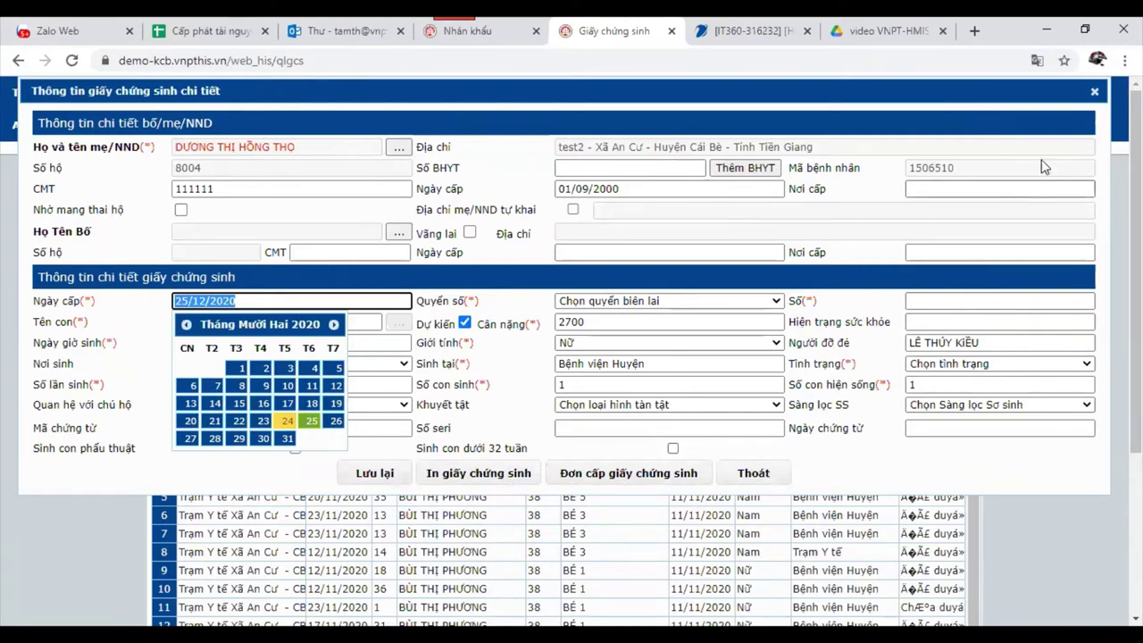
click(1095, 93)
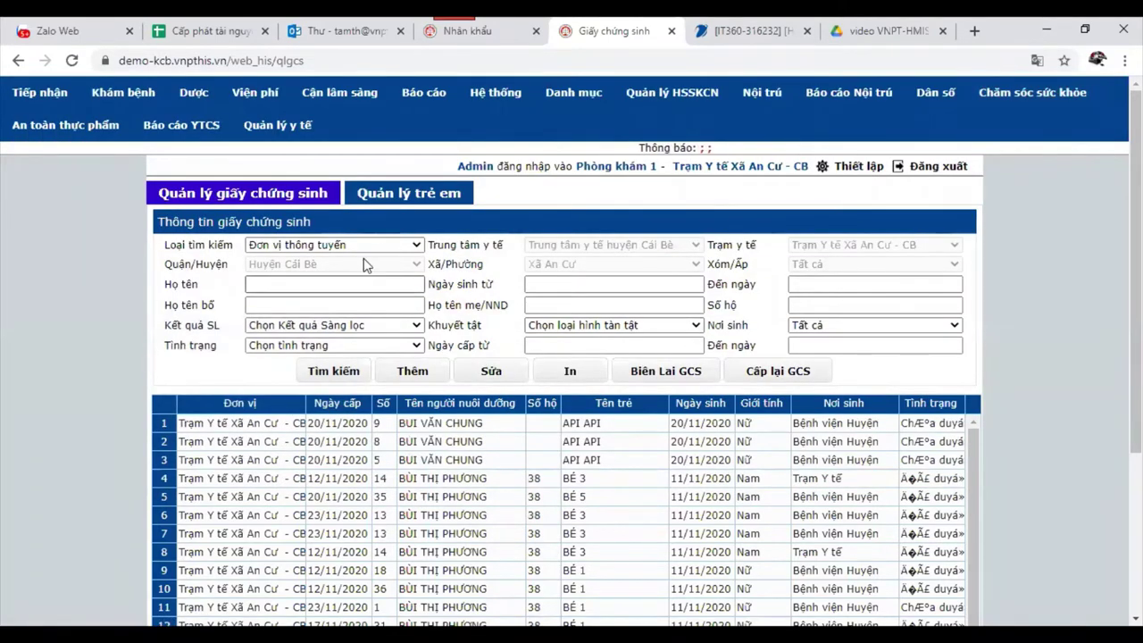
- View the child management list (Quản lý trẻ em) and examine its gender, screening result and disability filter options
click(399, 194)
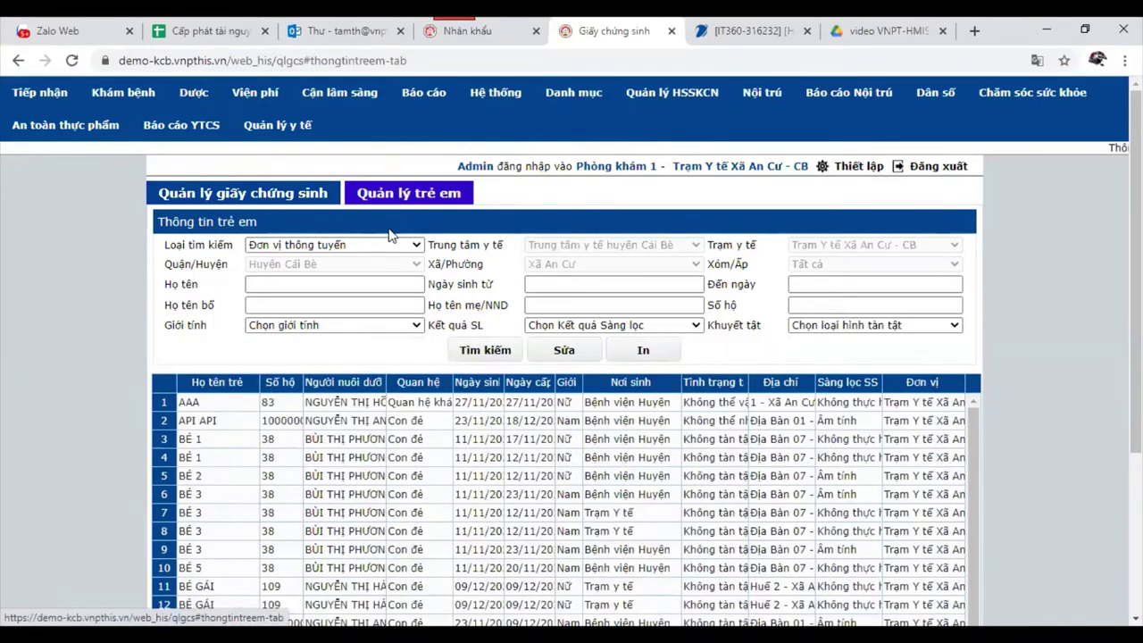
click(393, 326)
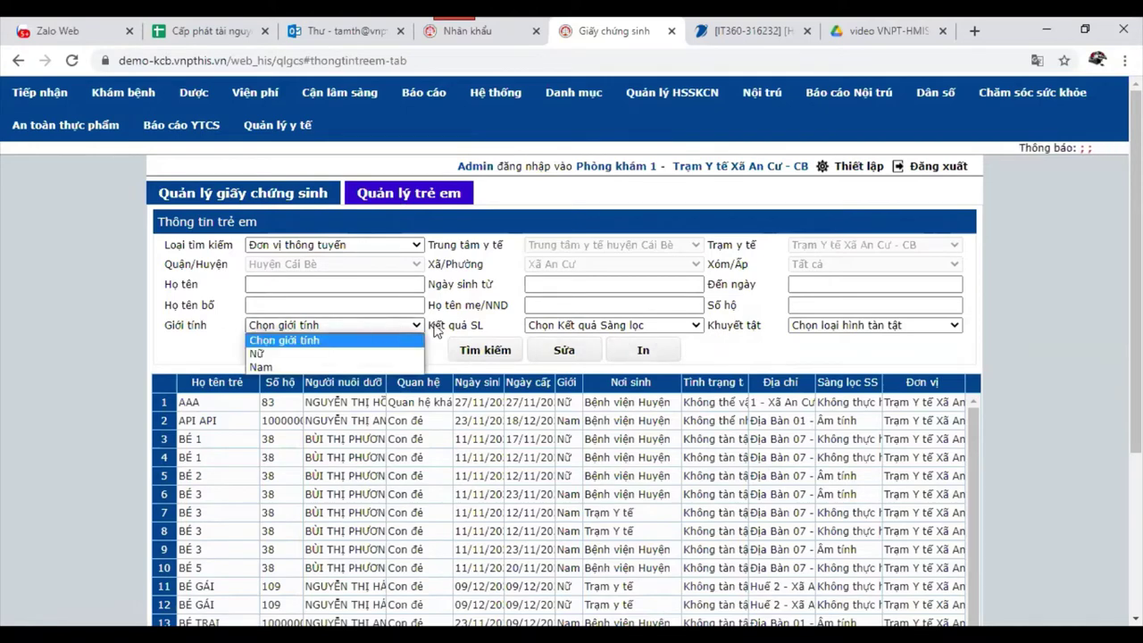
click(671, 326)
click(795, 328)
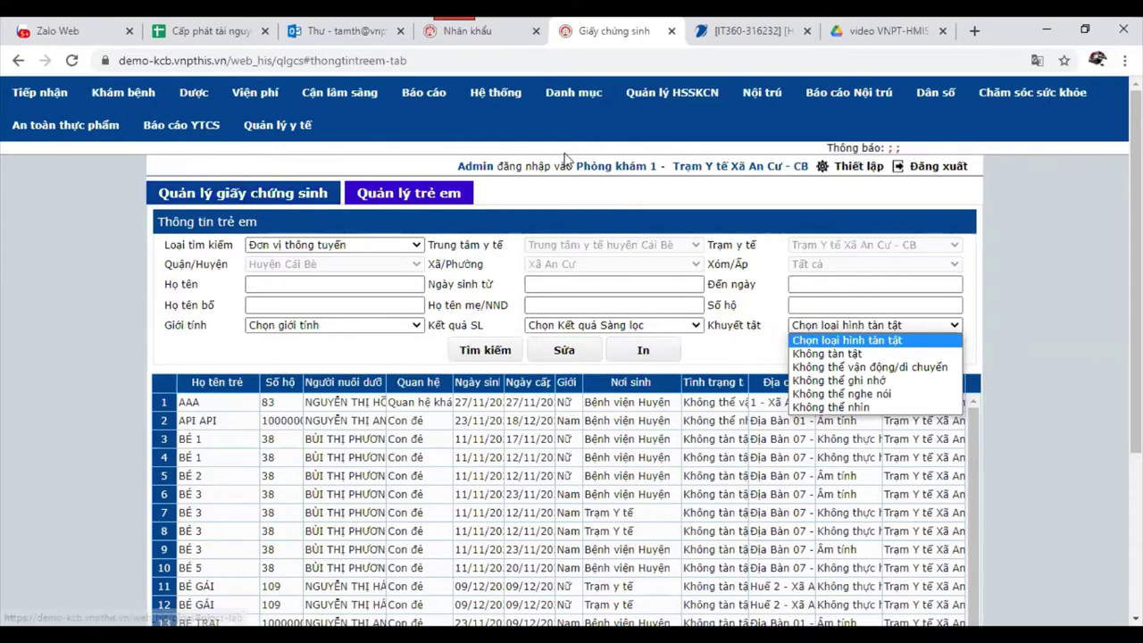
click(592, 146)
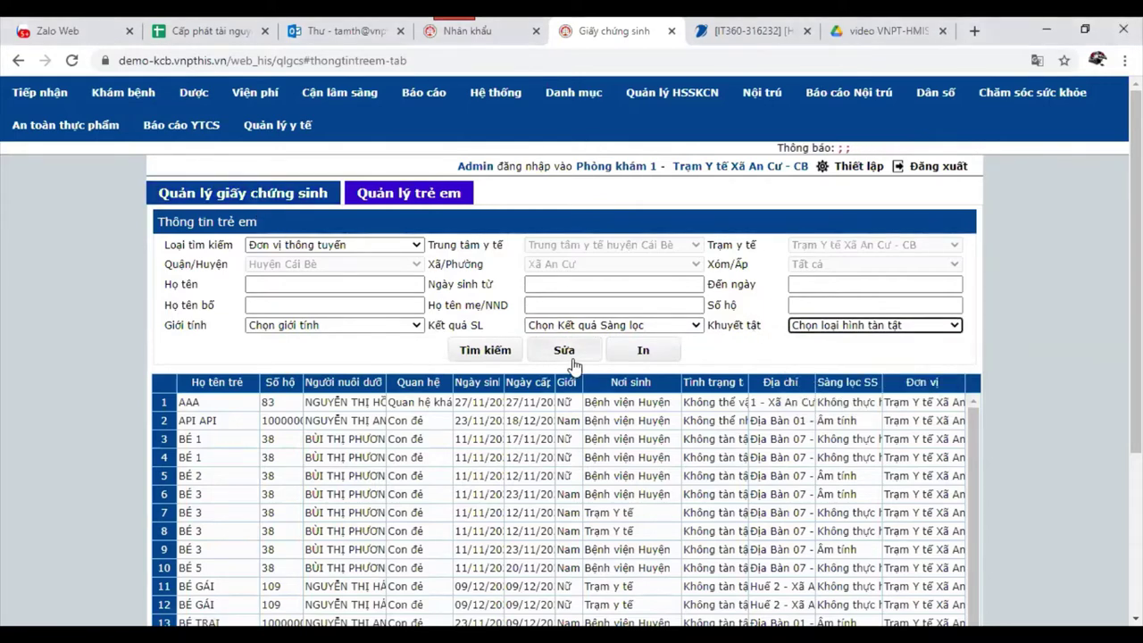
- View the birth certificate details of the second child in the list and close them without changing anything
click(551, 440)
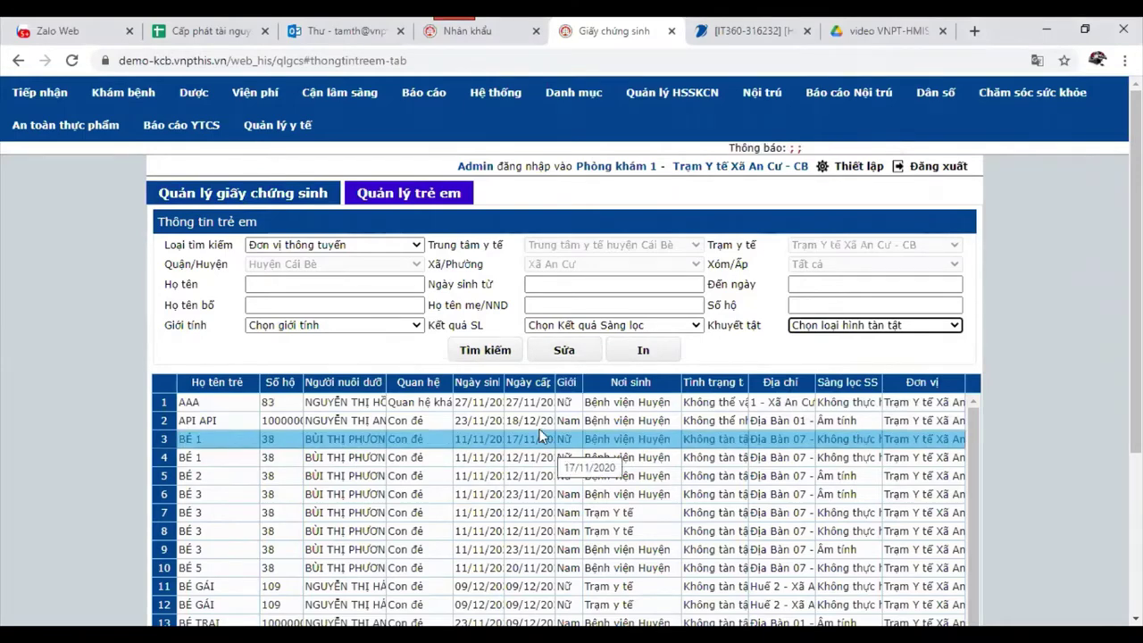
click(547, 421)
click(559, 357)
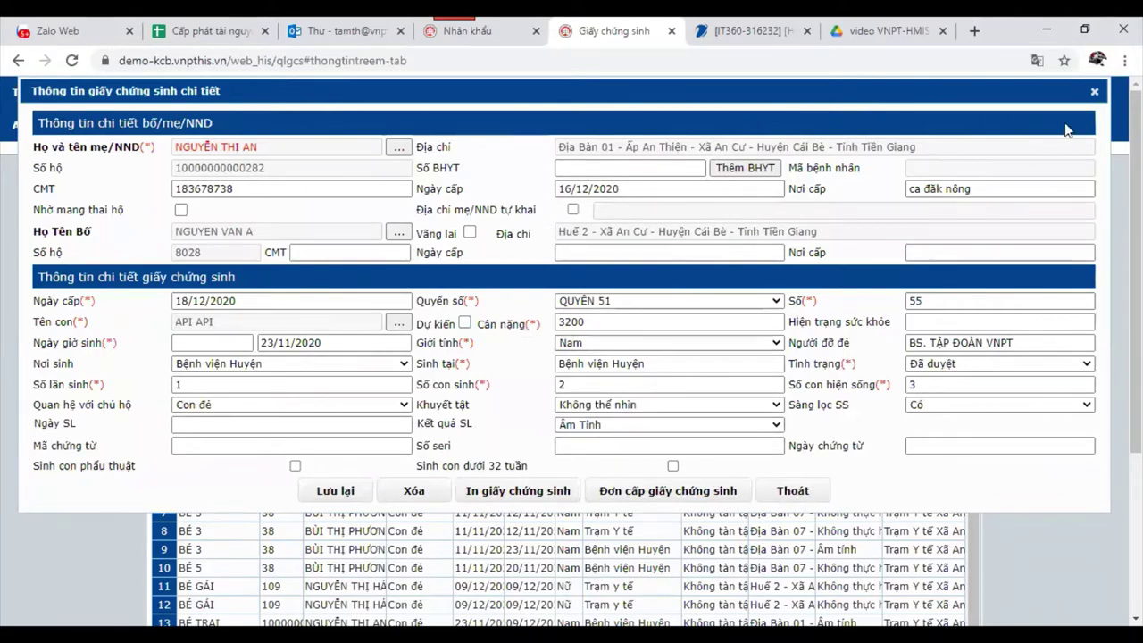
click(1093, 91)
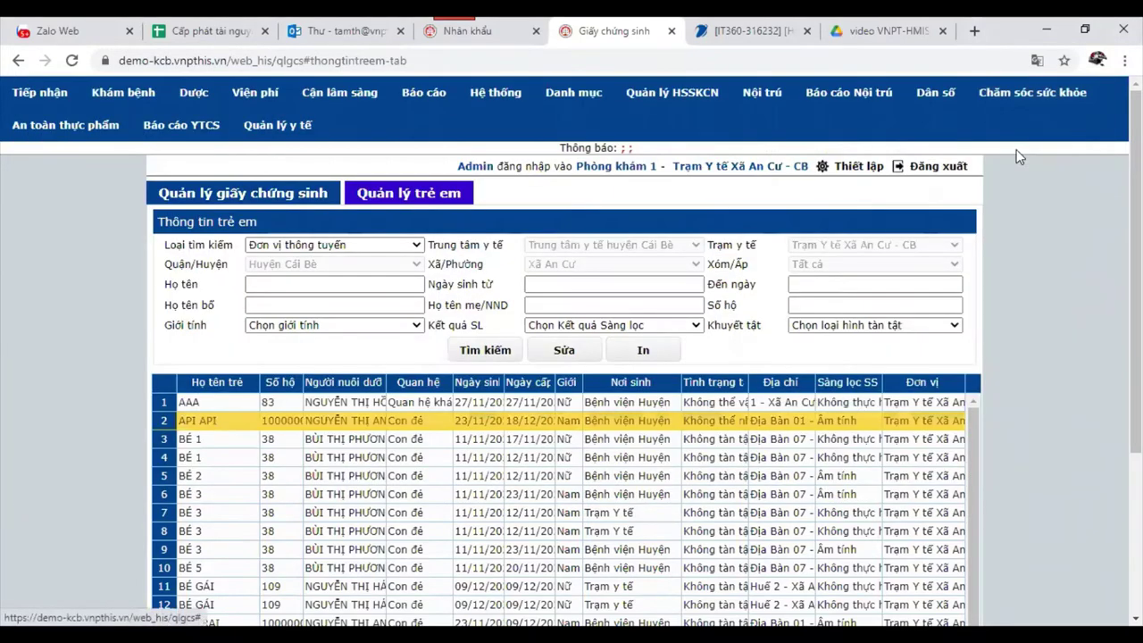
- Open the birth certificate reissue page (caplaigcs) from the population module and run an unfiltered search
click(931, 92)
click(636, 181)
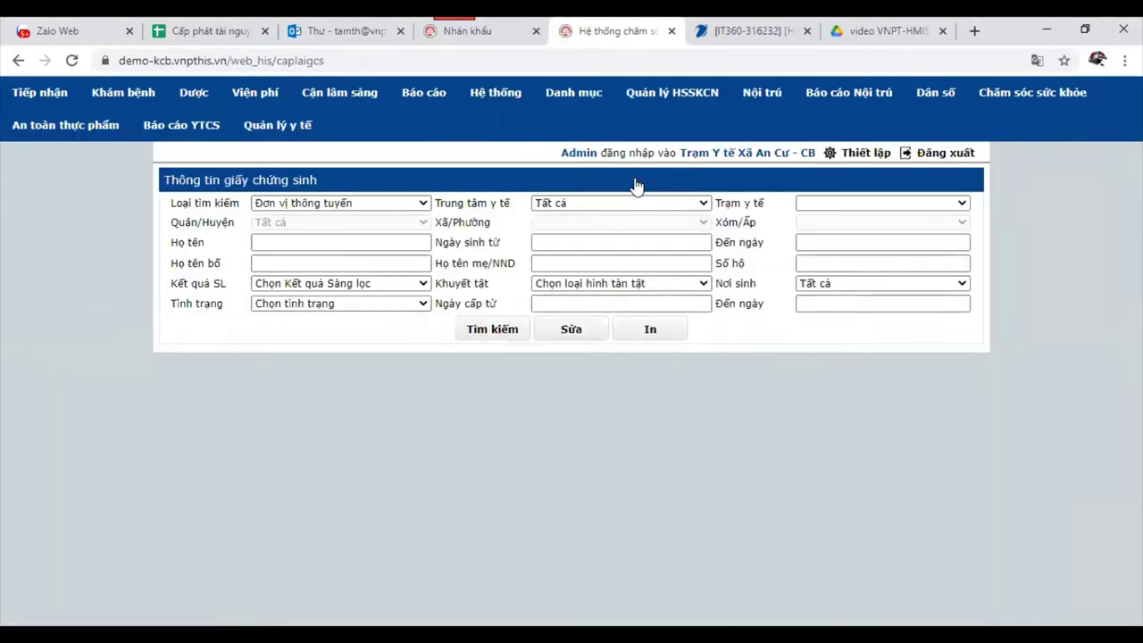
click(506, 330)
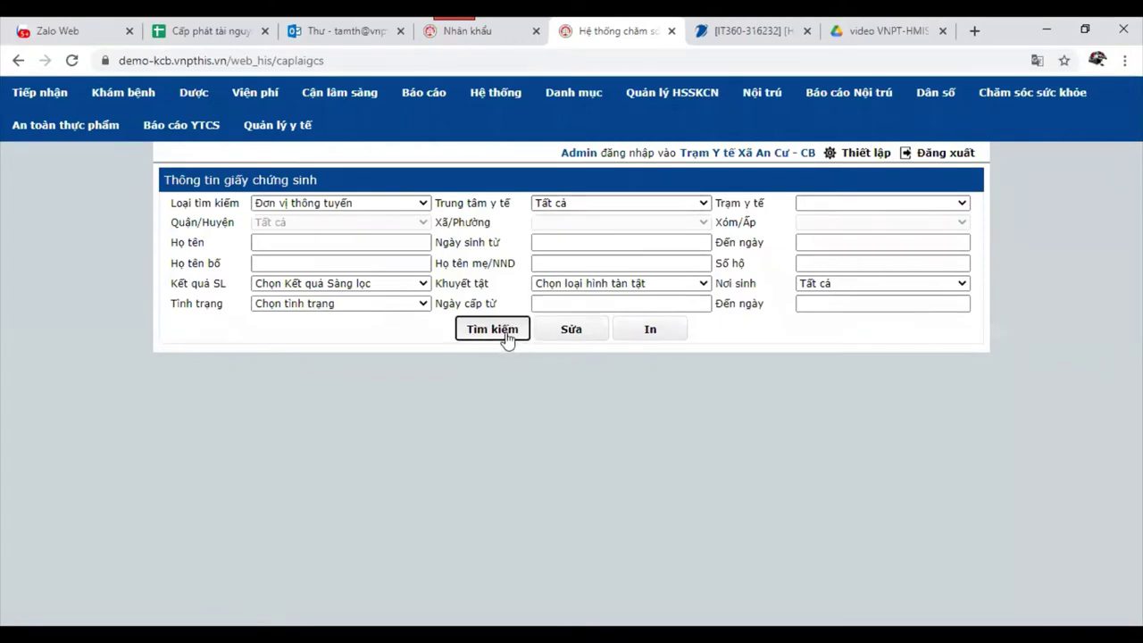
- Search birth certificates by the status Chưa duyệt, first alone and again with the screening result Âm Tính
click(402, 304)
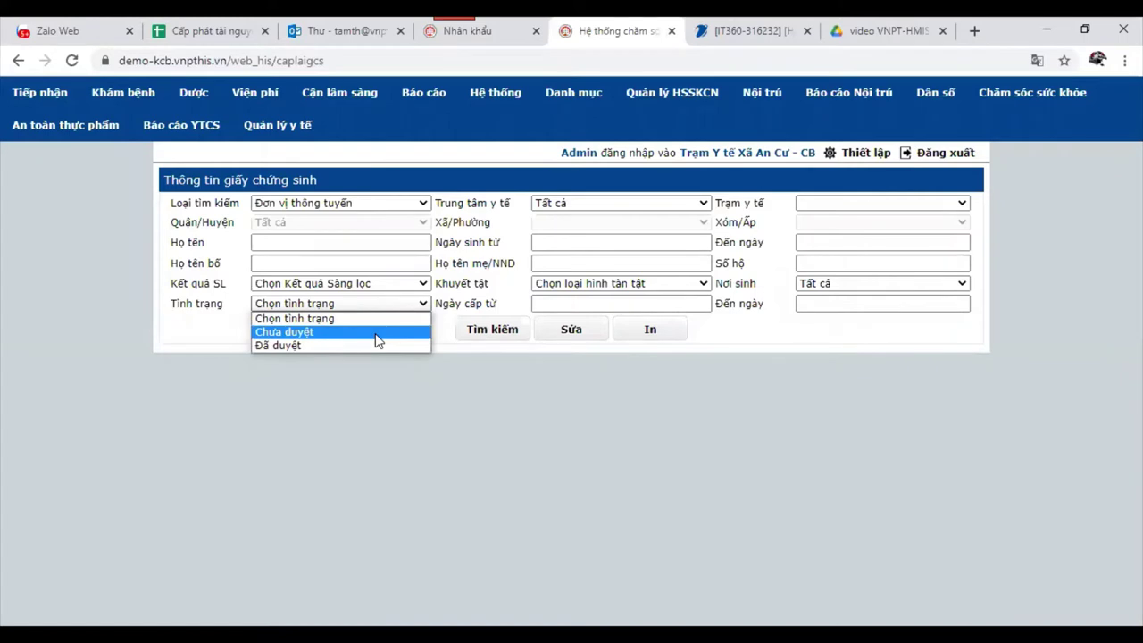
click(377, 332)
click(477, 336)
click(380, 284)
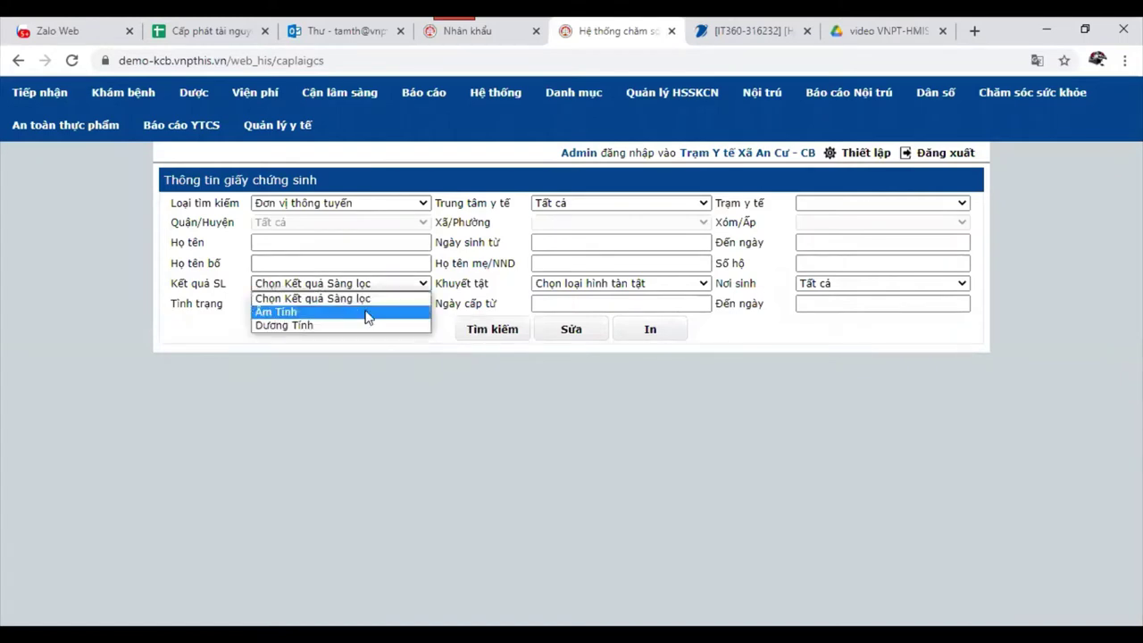
click(362, 312)
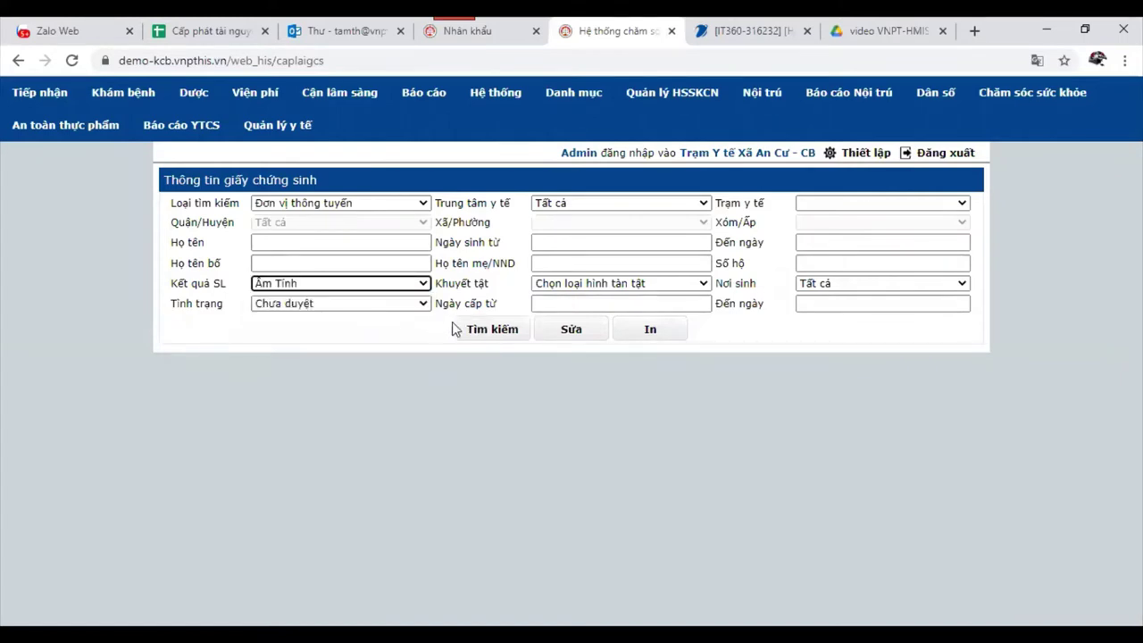
click(482, 330)
- Try the search types Địa phương thông tuyến, Tại đơn vị and Tại đơn vị, địa phương, and return to Đơn vị thông tuyến and search
click(393, 205)
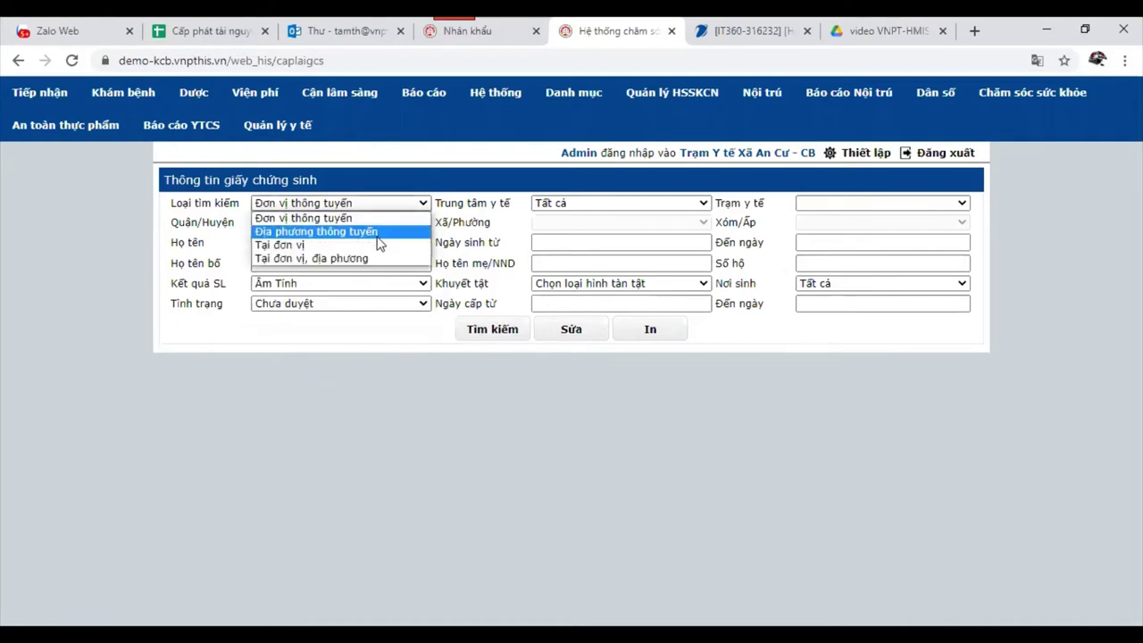
click(377, 234)
click(504, 329)
click(406, 207)
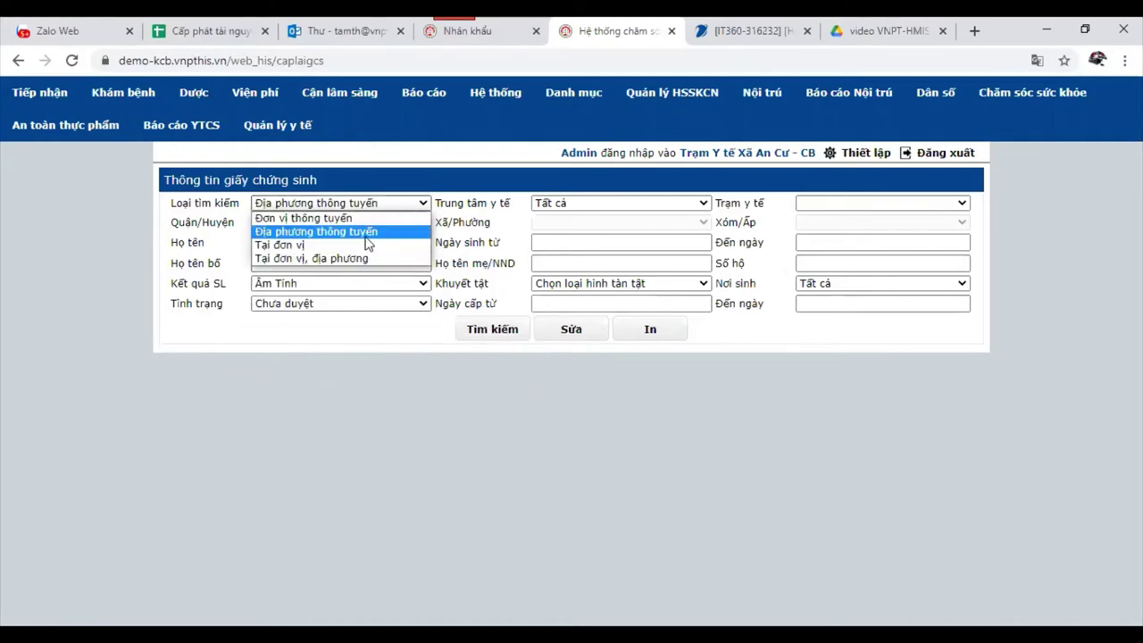
click(363, 244)
click(482, 328)
click(385, 204)
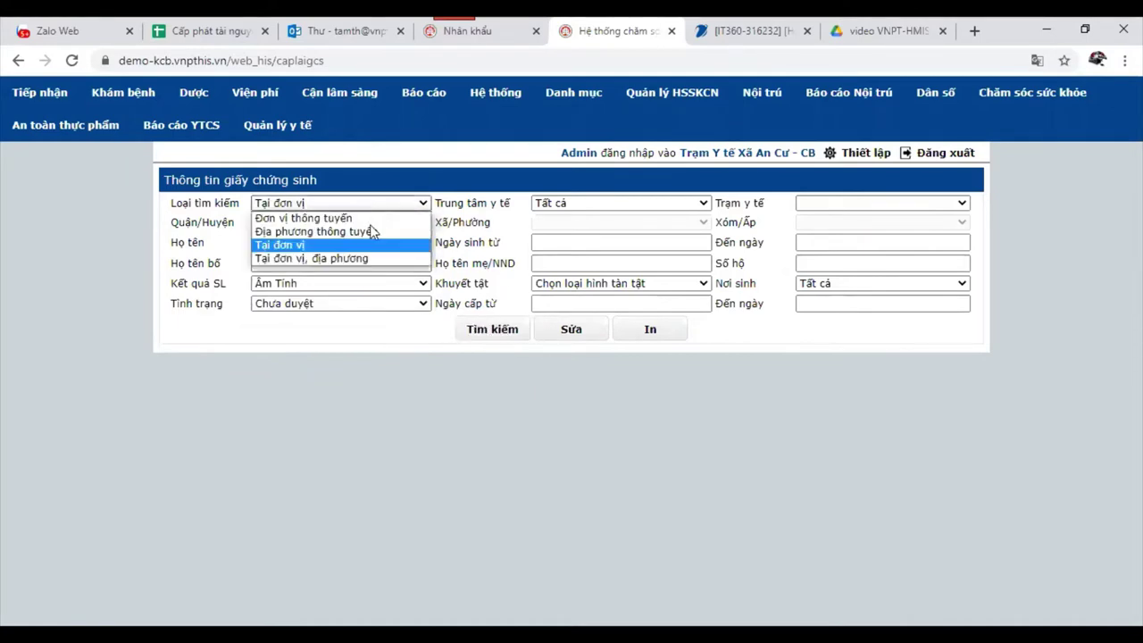
click(357, 259)
click(366, 204)
click(304, 218)
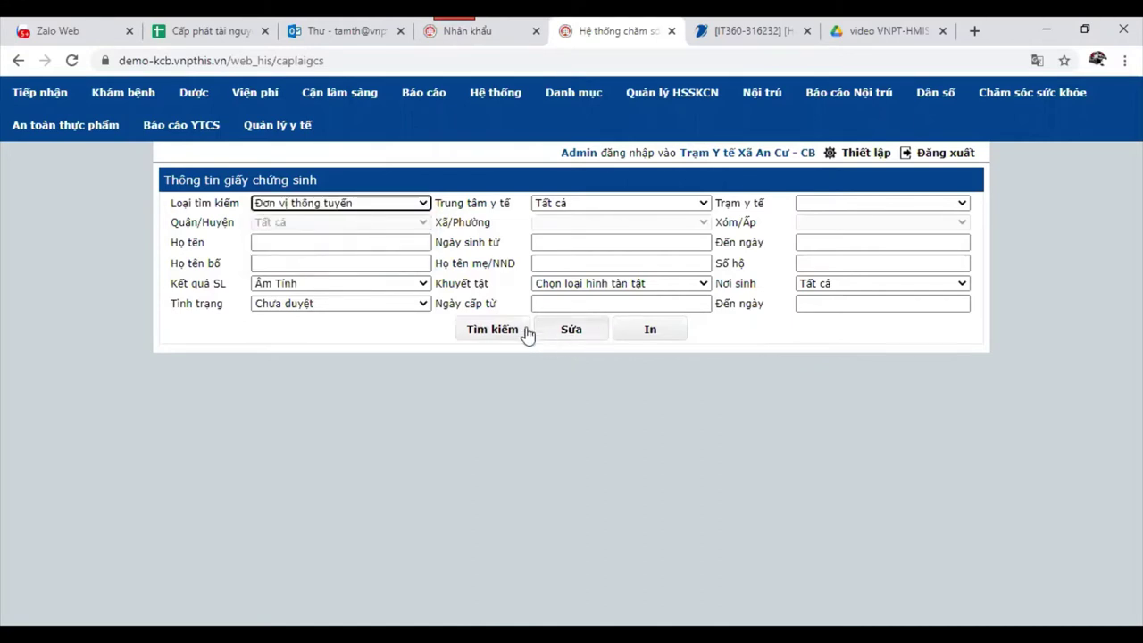
click(515, 329)
- Check the health centre options, clear the screening result filter and search for certificates with status Đã duyệt
click(584, 204)
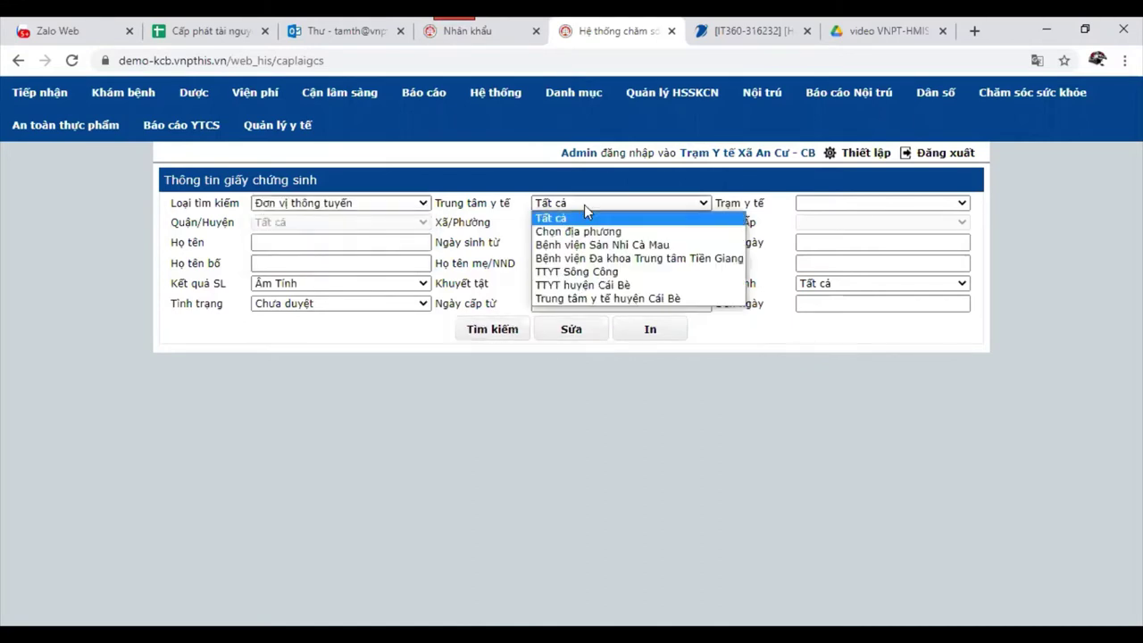
click(360, 244)
click(342, 283)
click(307, 295)
click(339, 303)
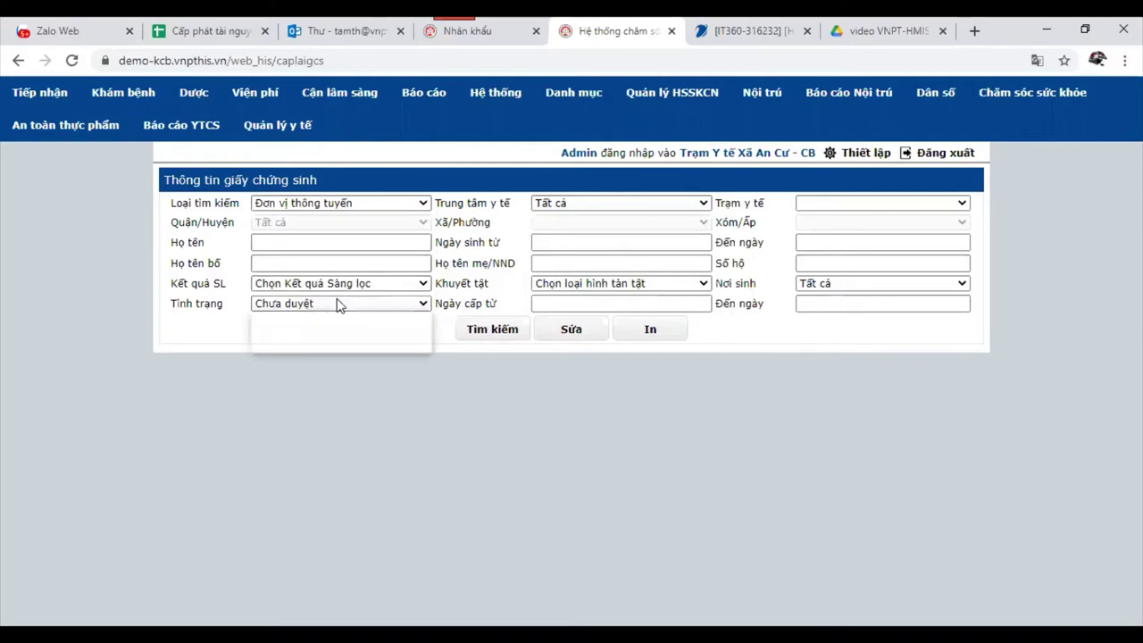
click(318, 345)
click(501, 334)
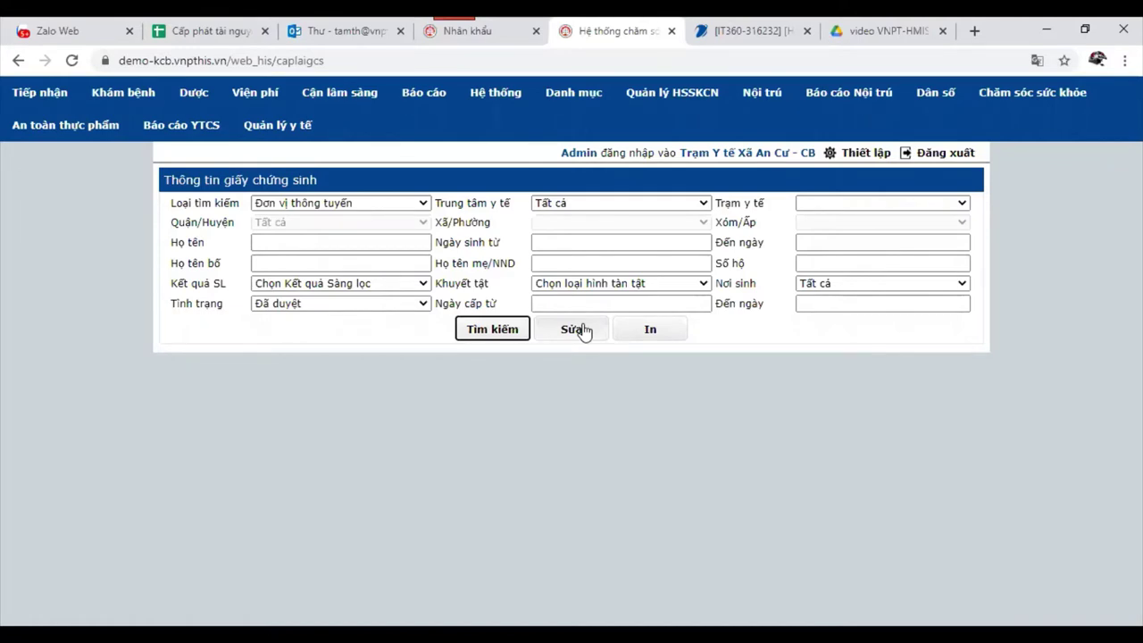
- Try to open the population module (Dân số) options, go back one page and reload the birth certificate search page
click(935, 100)
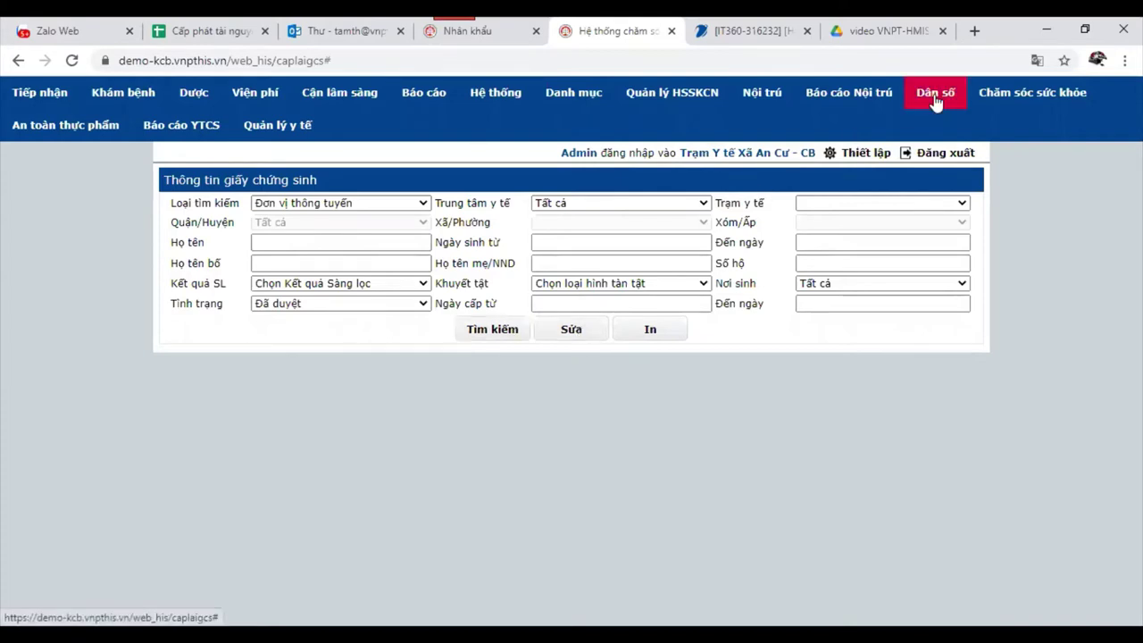
click(18, 60)
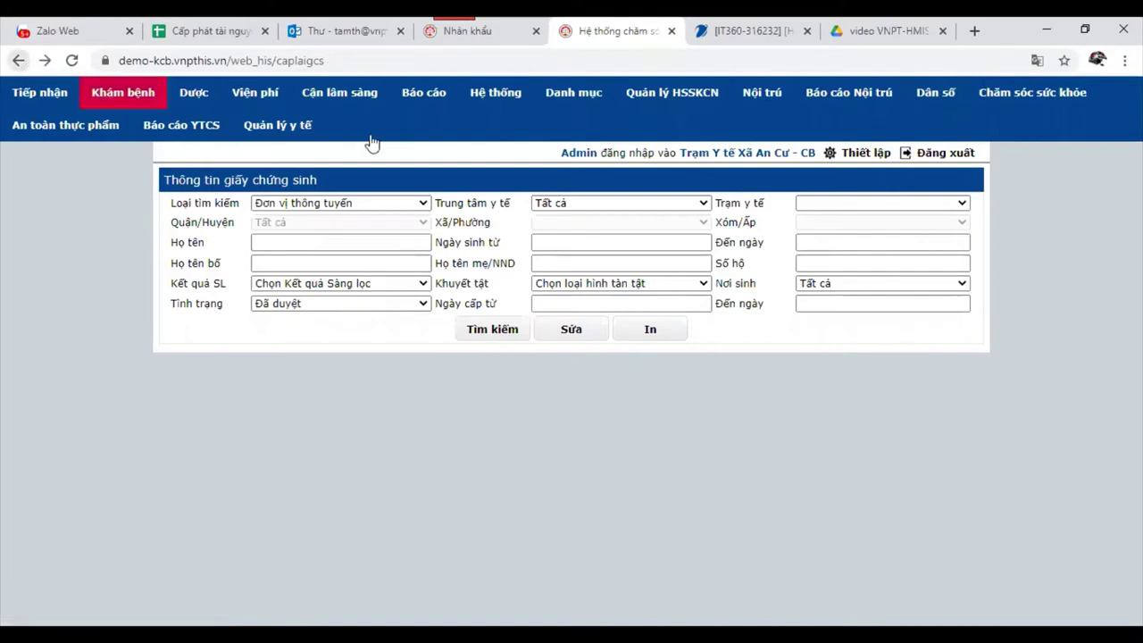
click(934, 96)
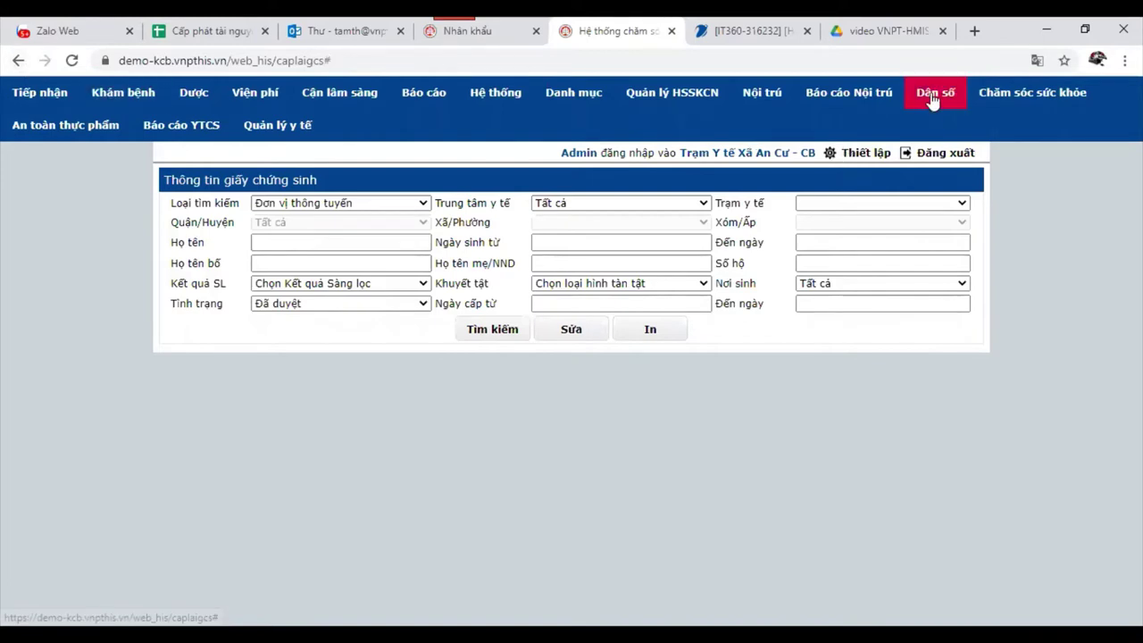
click(875, 60)
key(Return)
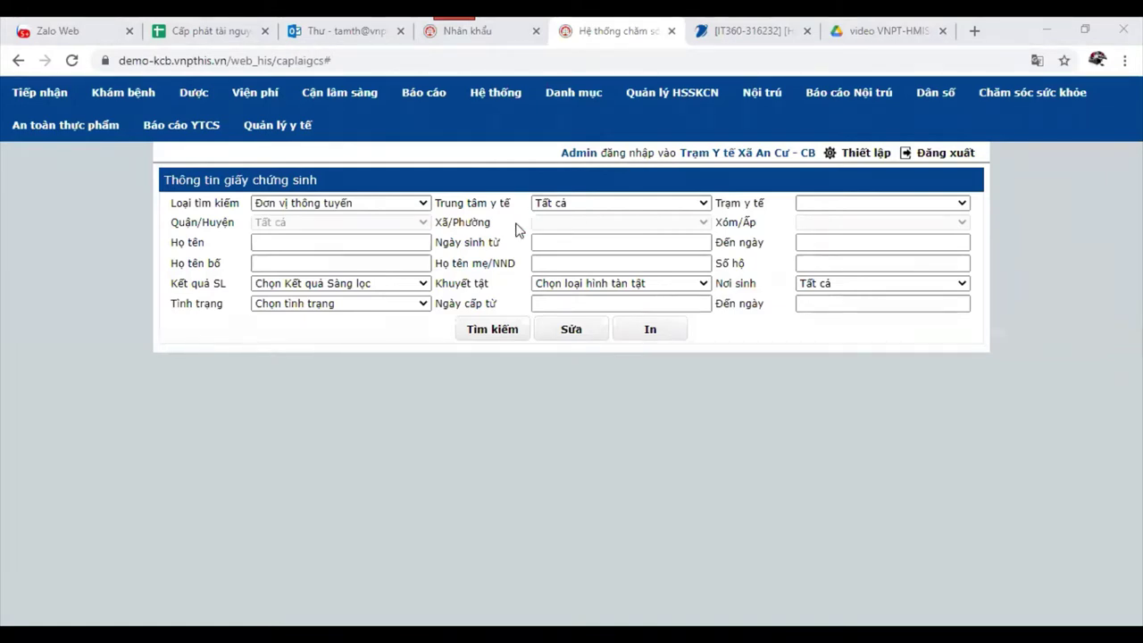
- Examine the search type, health centre and status filter options on the reloaded birth certificate page
click(363, 210)
click(366, 219)
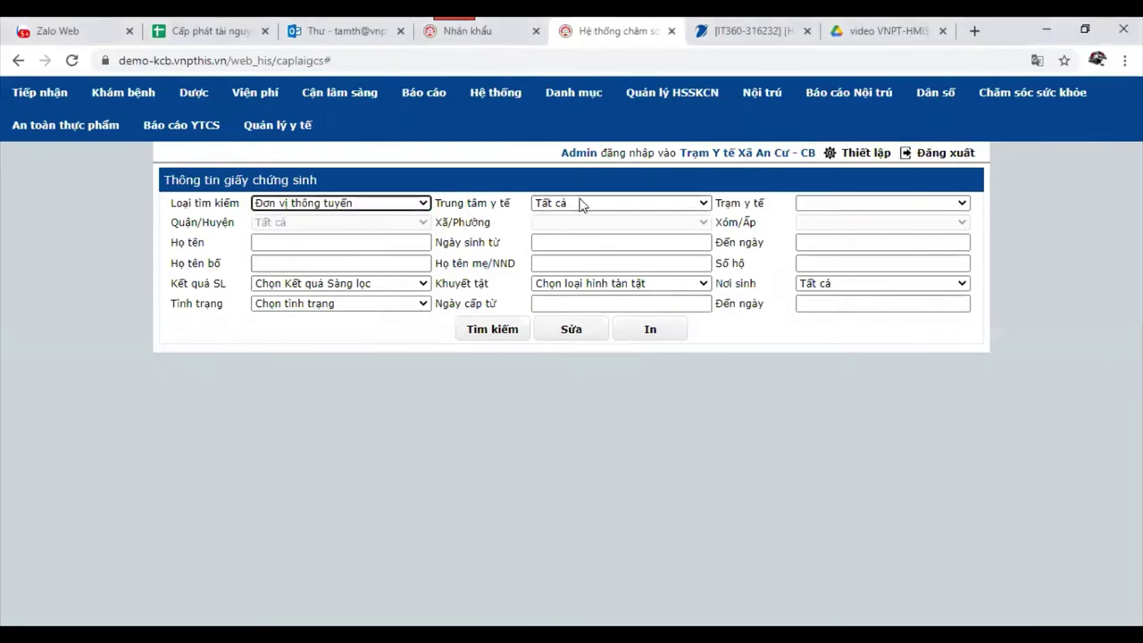
click(580, 204)
click(428, 343)
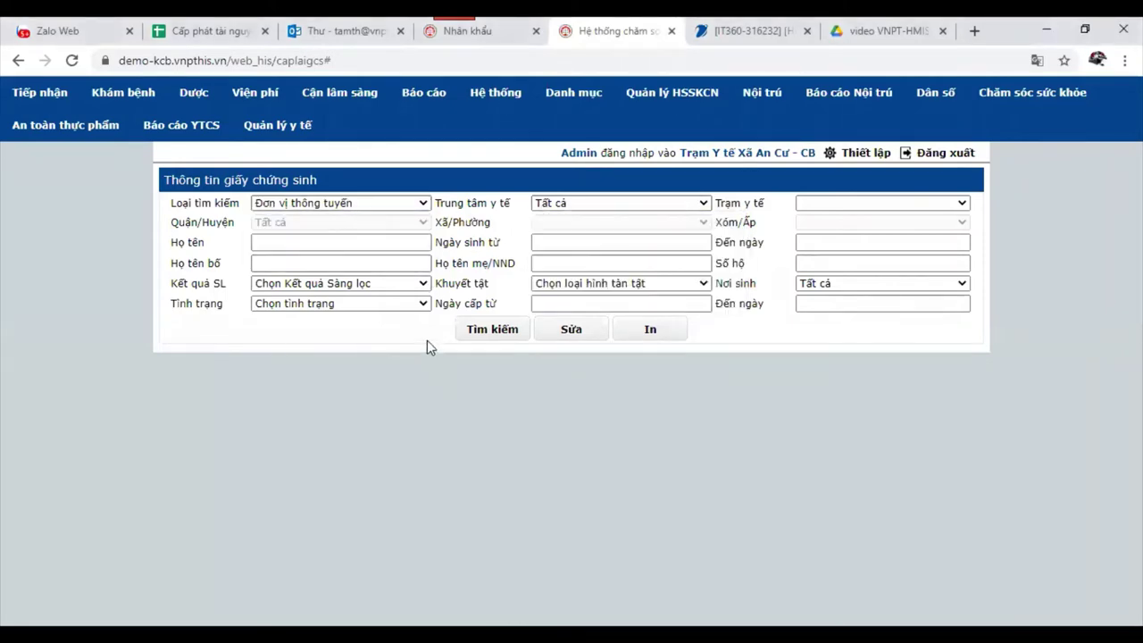
click(344, 295)
click(373, 350)
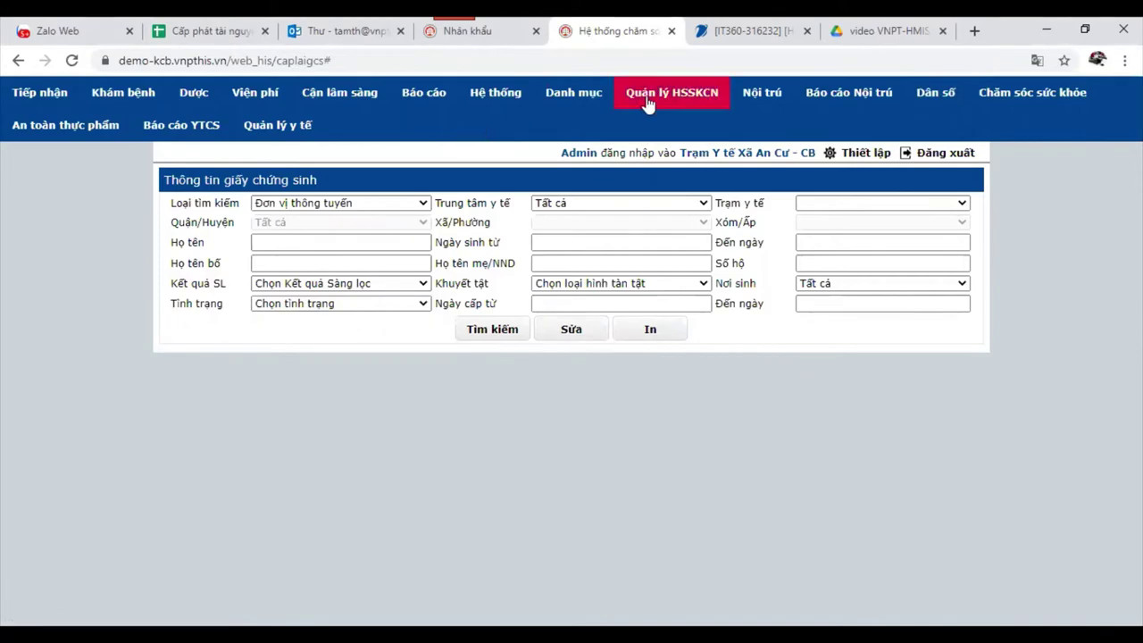
- Reload the caplaigcs birth certificate page several times from its current address
click(816, 66)
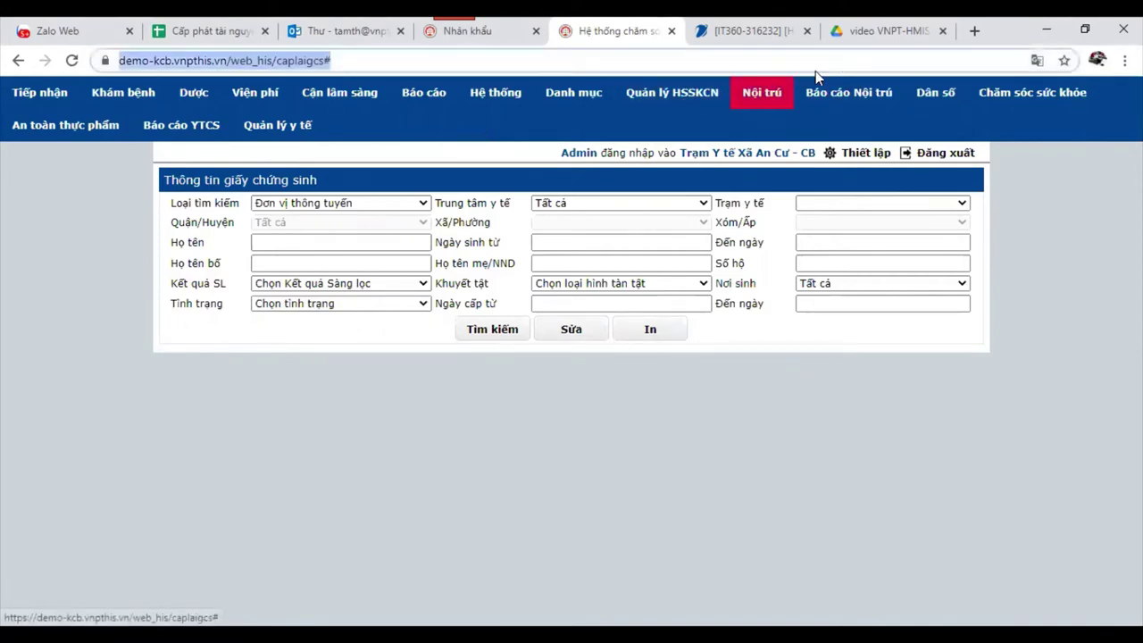
key(Return)
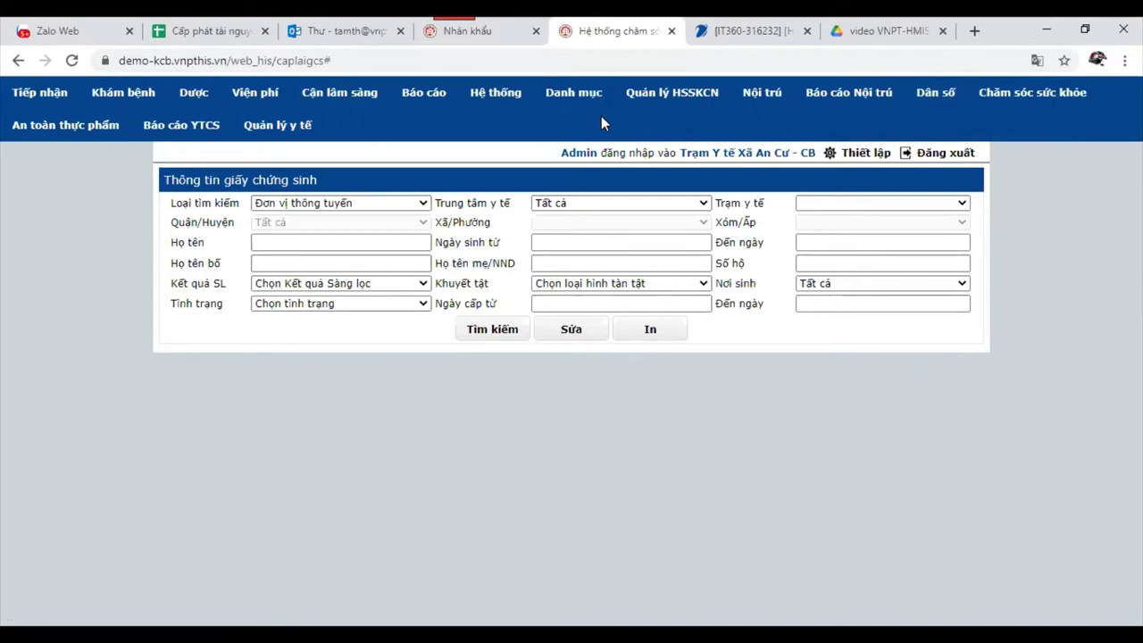
click(842, 64)
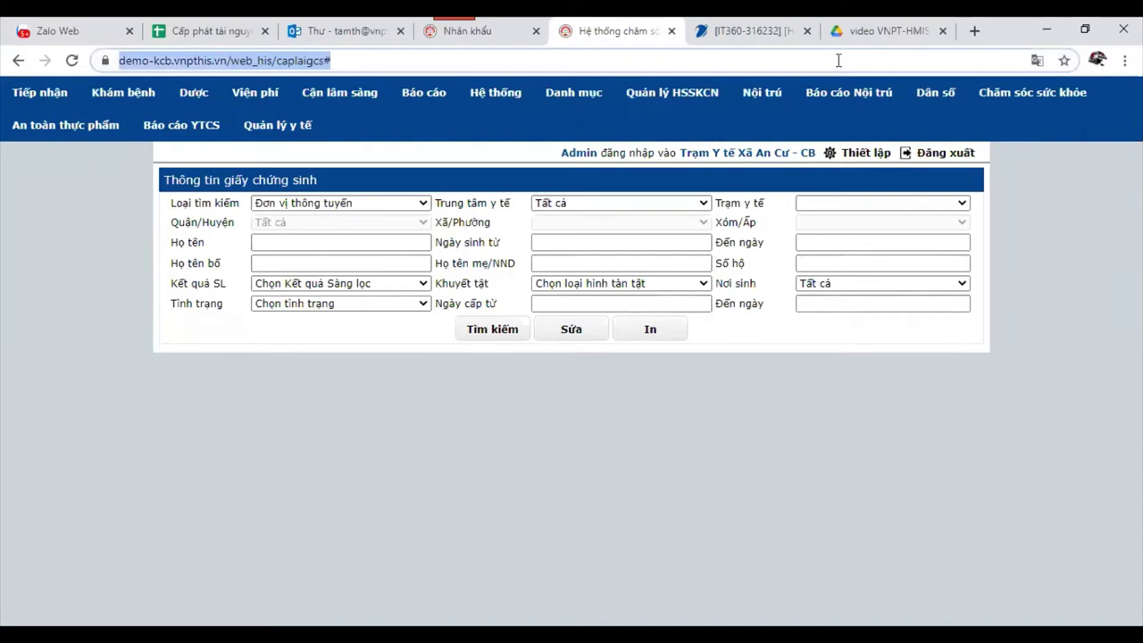
key(Return)
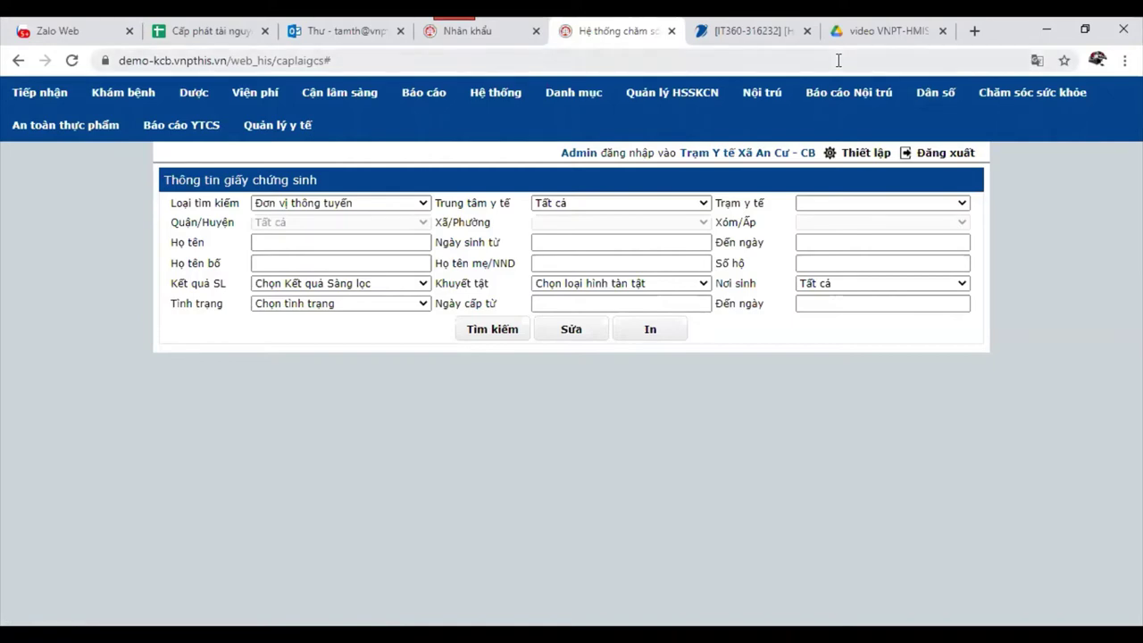
click(838, 59)
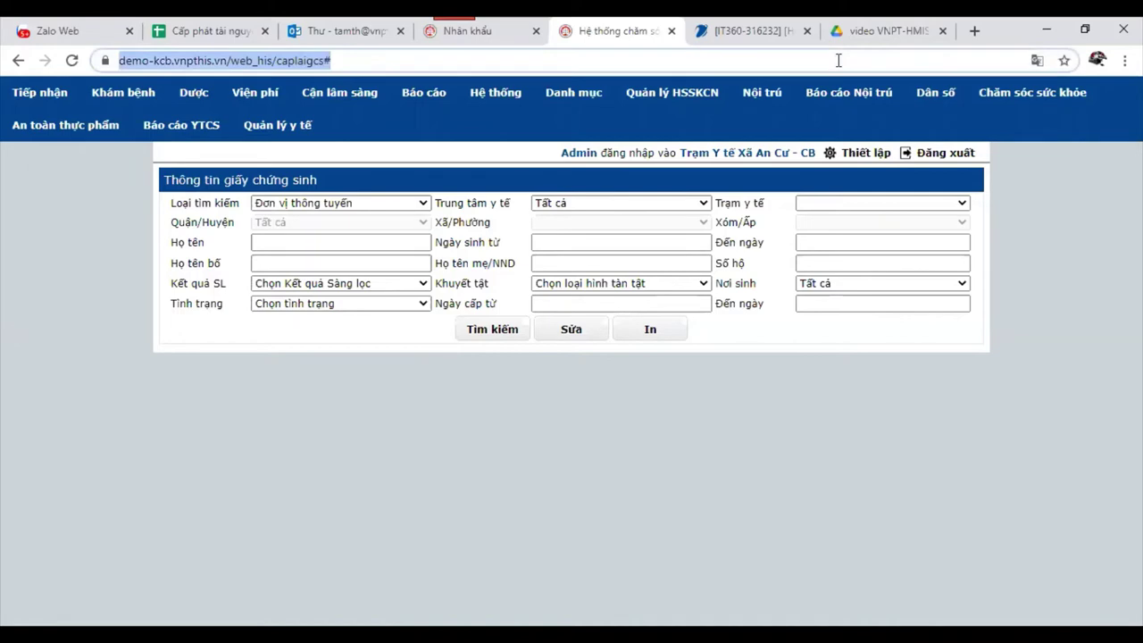
key(Return)
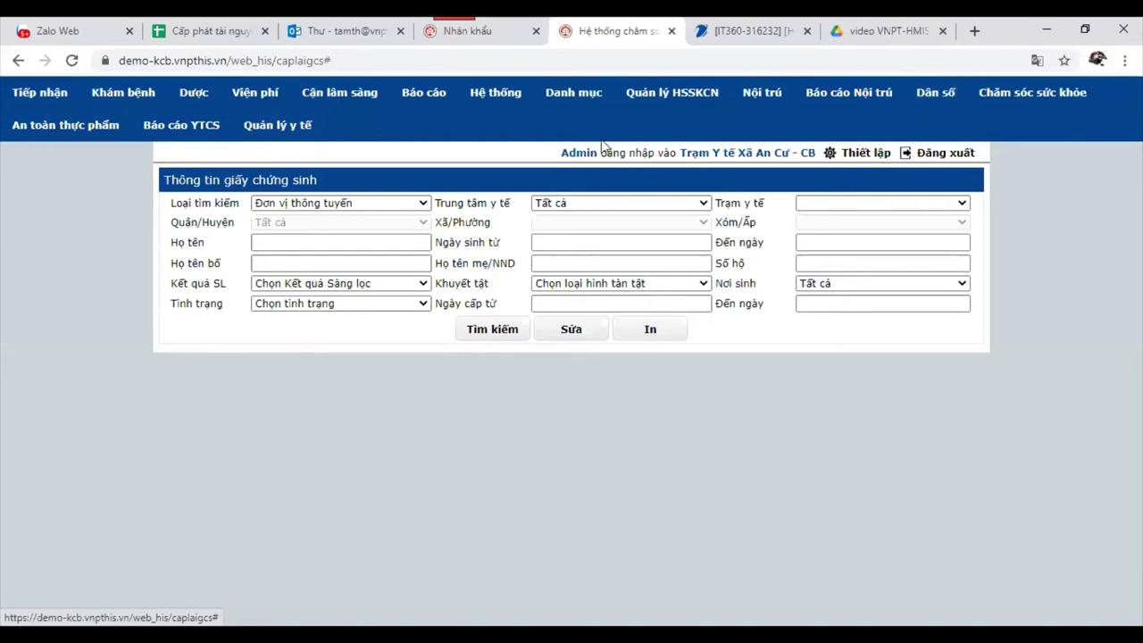
click(850, 60)
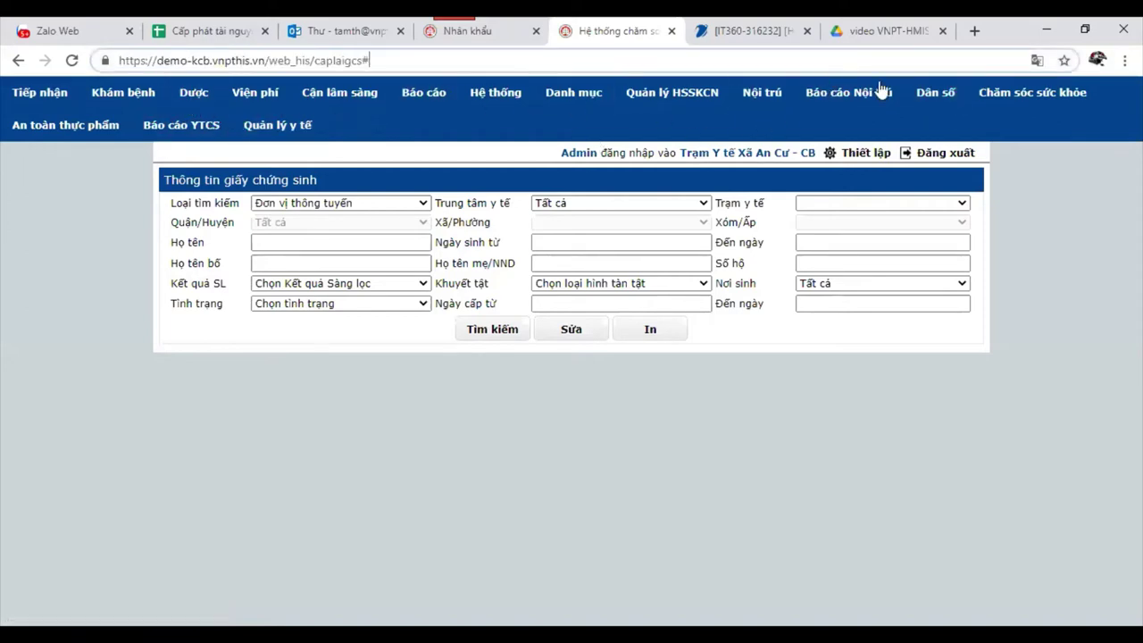
- Open the second bookmarked health system page in a new browser tab and look over the Dân số, Chăm sóc sức khỏe and An toàn thực phẩm modules
click(973, 33)
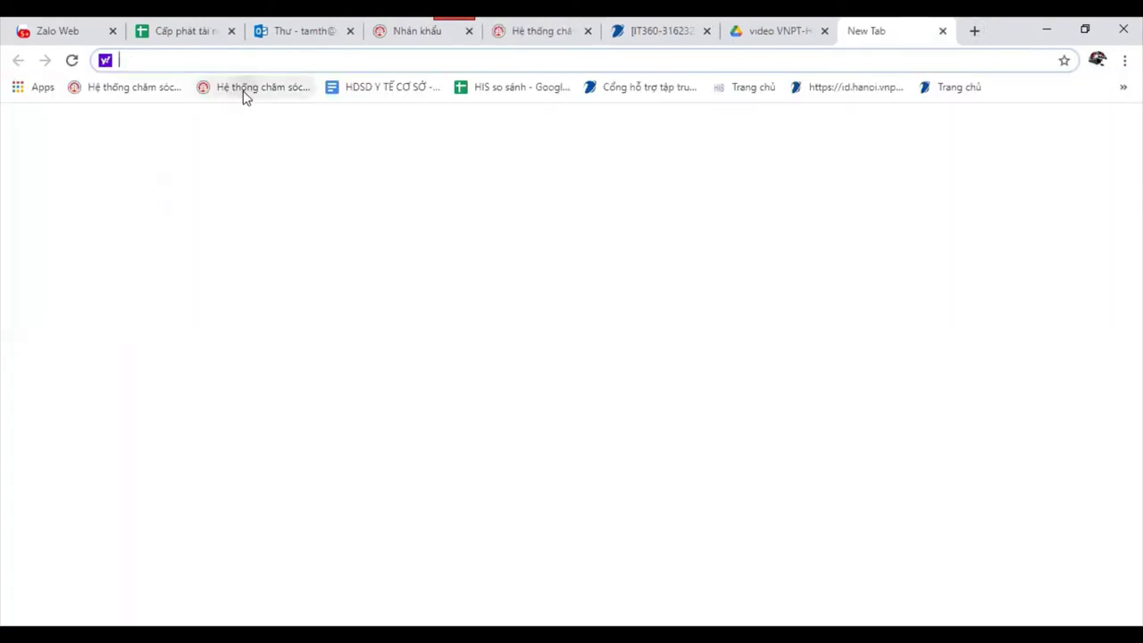
click(244, 90)
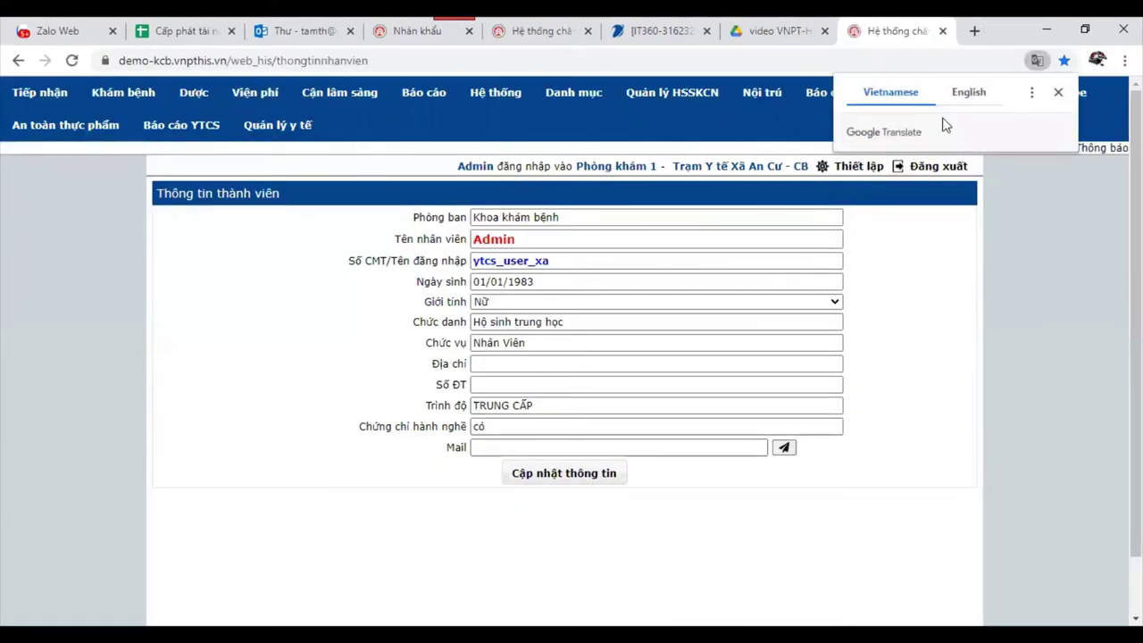
click(929, 99)
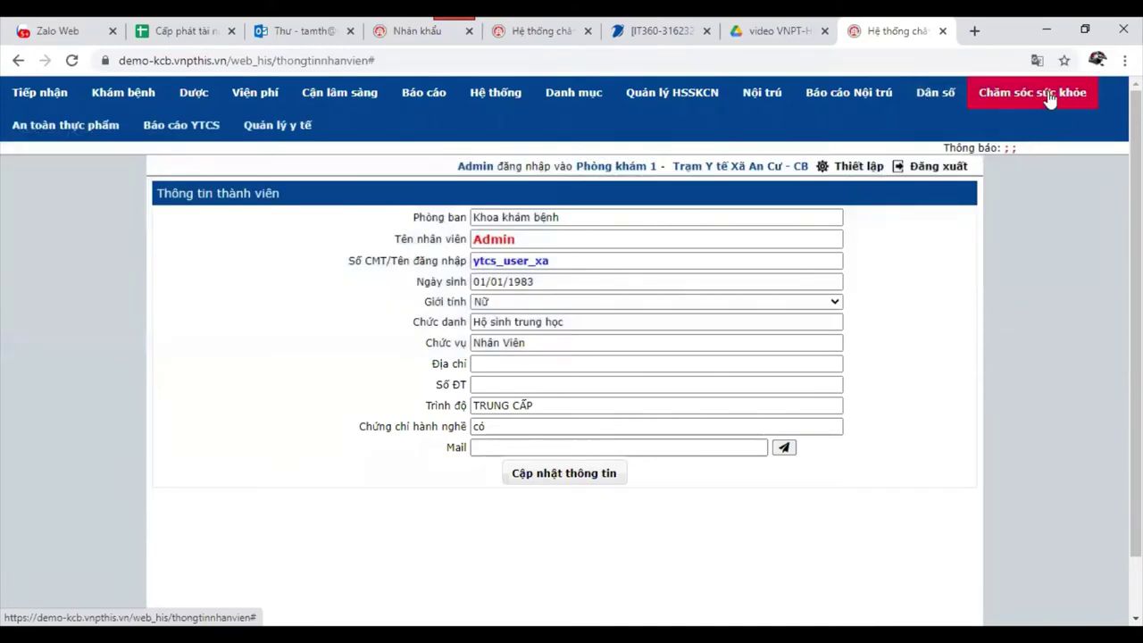
click(1050, 100)
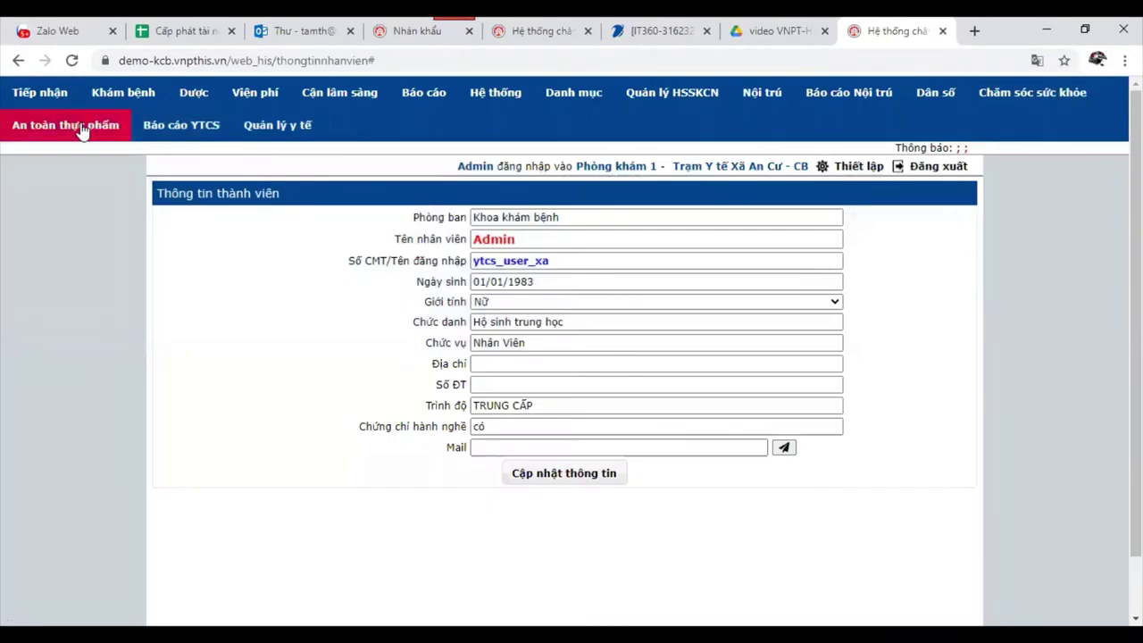
mouse_move(83, 129)
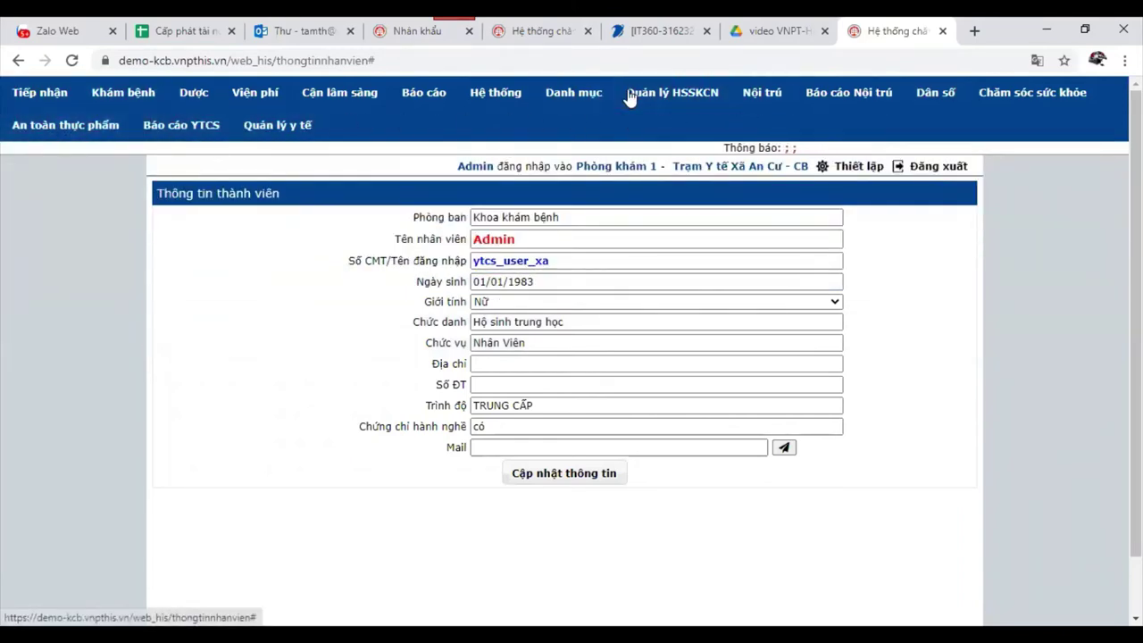
mouse_move(41, 97)
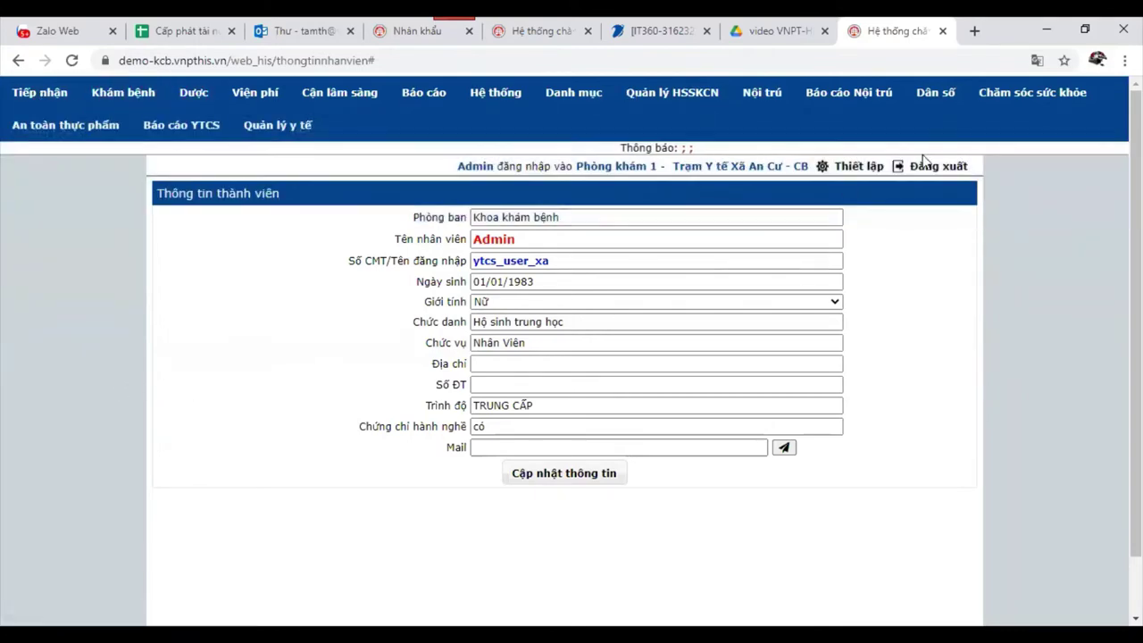
mouse_move(1007, 111)
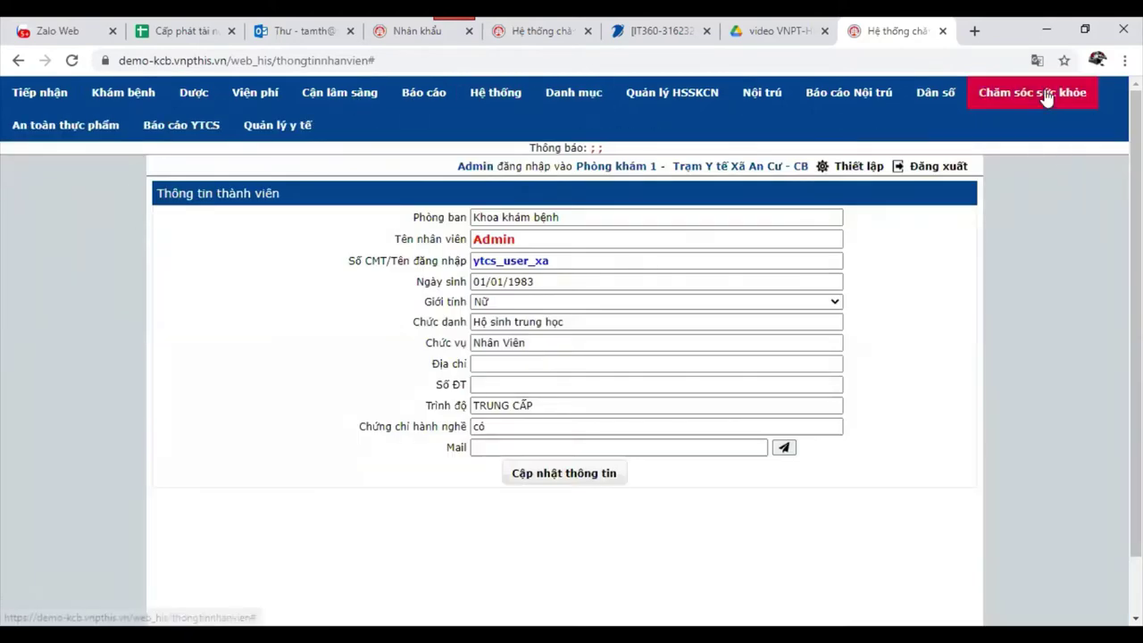
mouse_move(1045, 97)
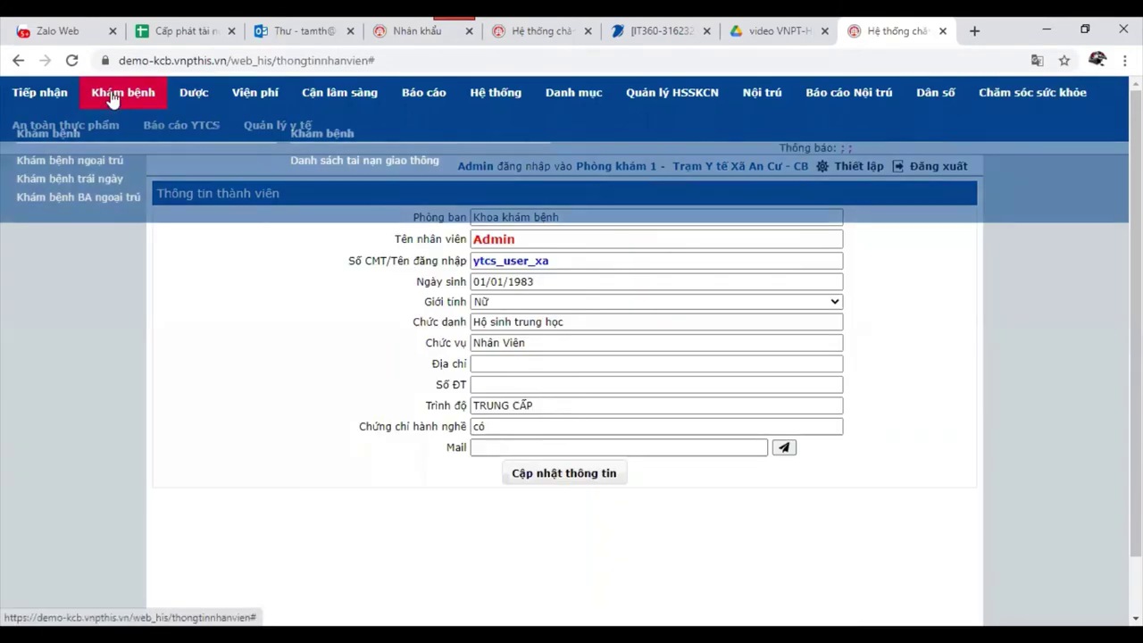
mouse_move(997, 99)
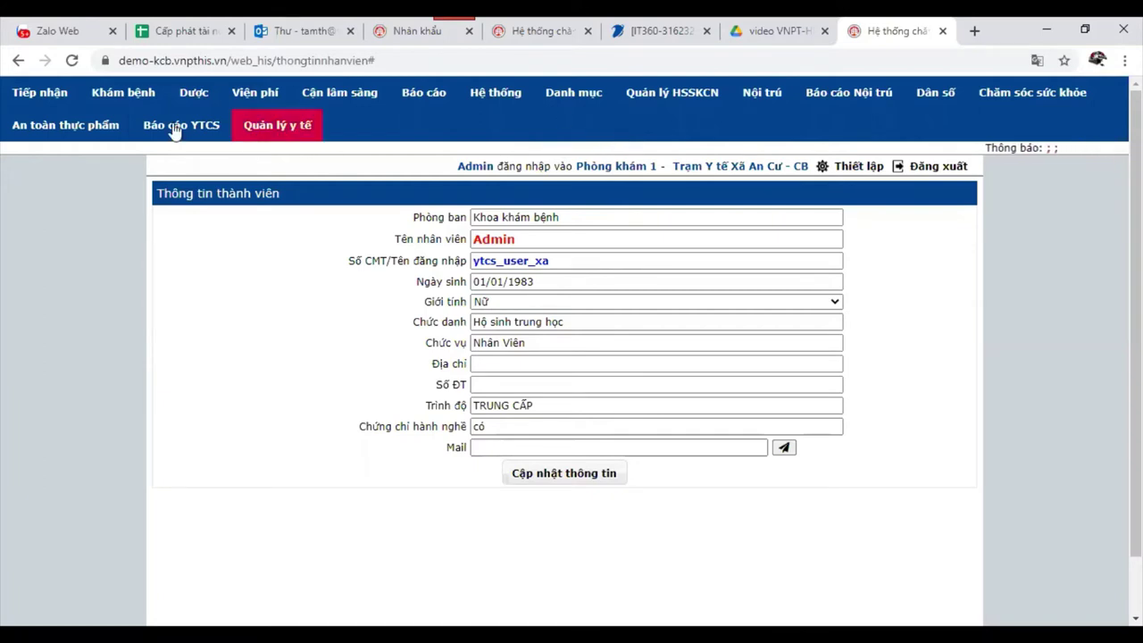
- Open the outpatient reception page (Tiếp nhận ngoại trú) and start a new patient reception record
mouse_move(121, 98)
mouse_move(27, 100)
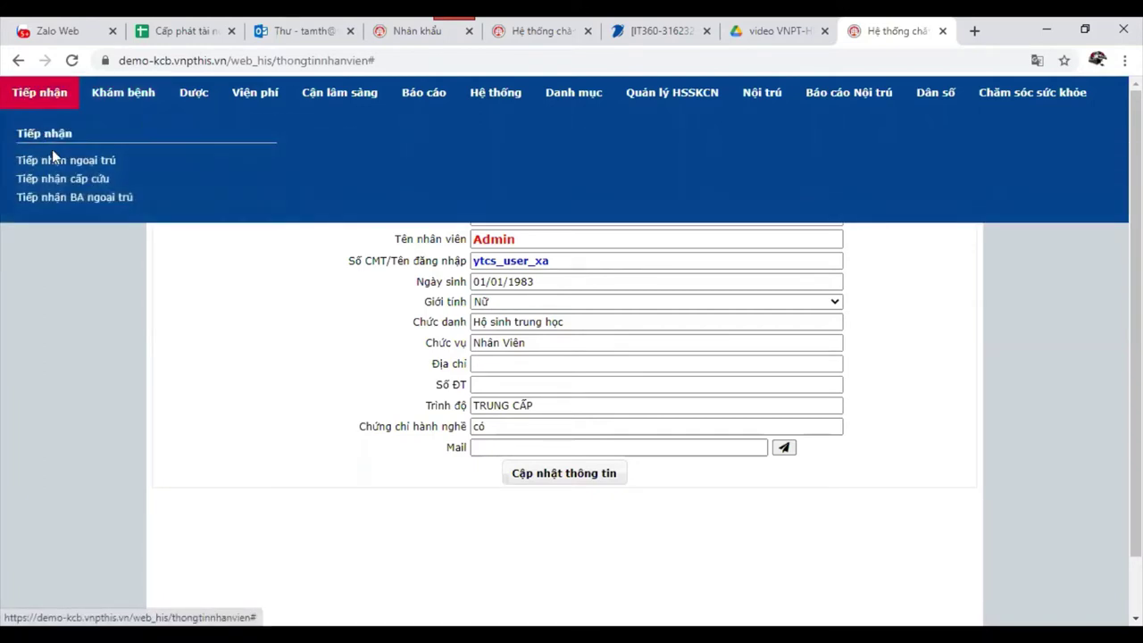
click(63, 163)
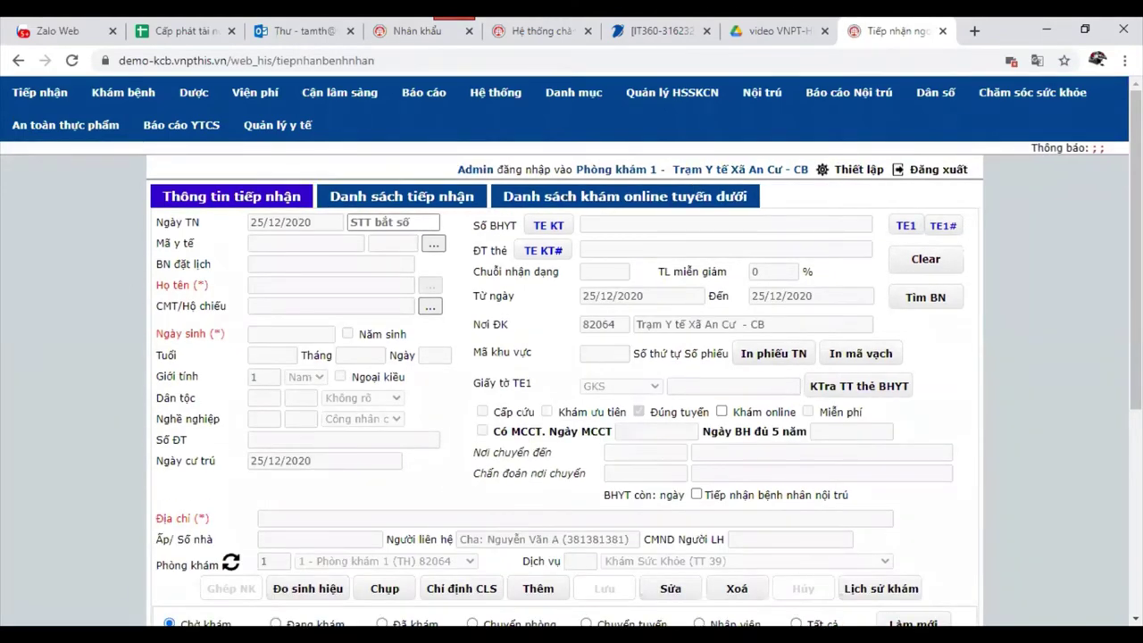
click(552, 594)
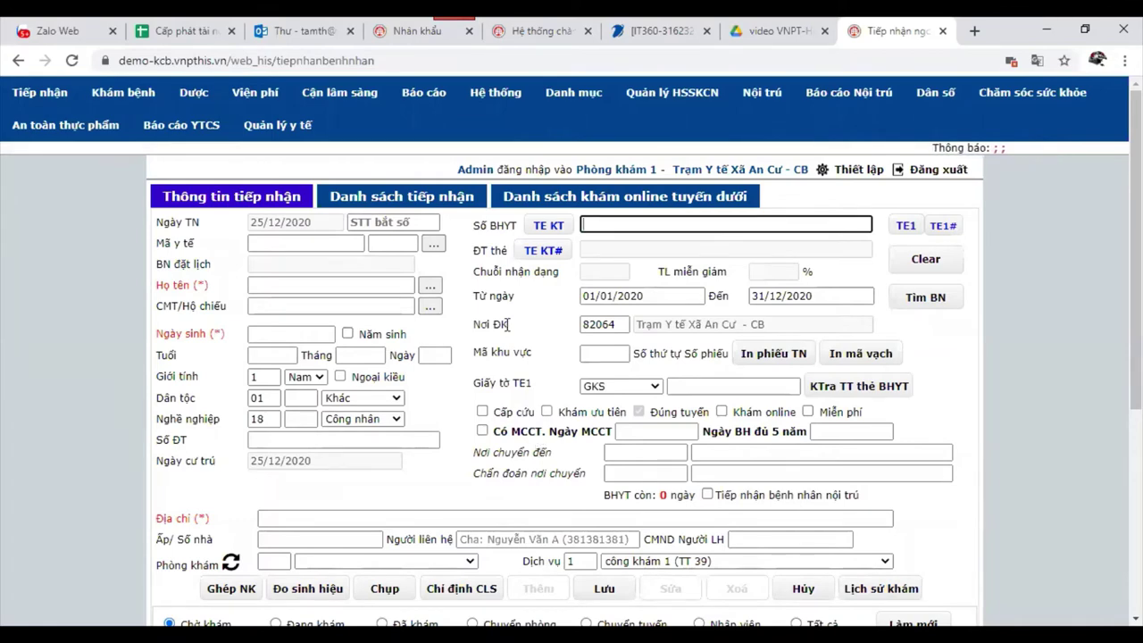
scroll(542, 453, down, 2)
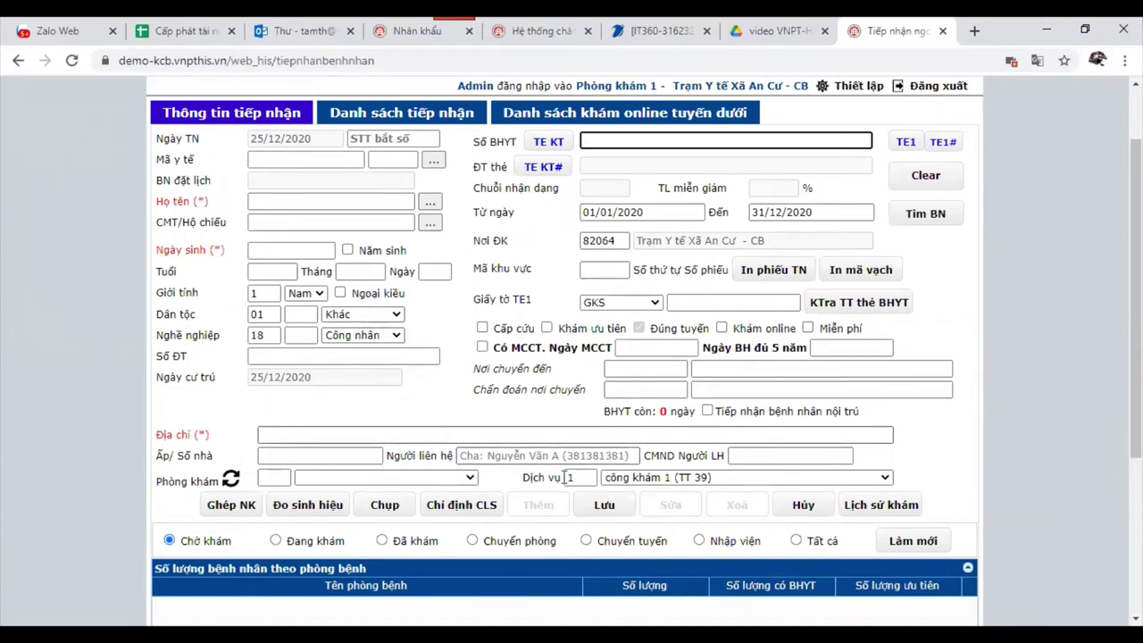
- Look up patients transferred in from 01/12/2020 to 25/12/2020 beside the Họ tên field and close the list
click(316, 202)
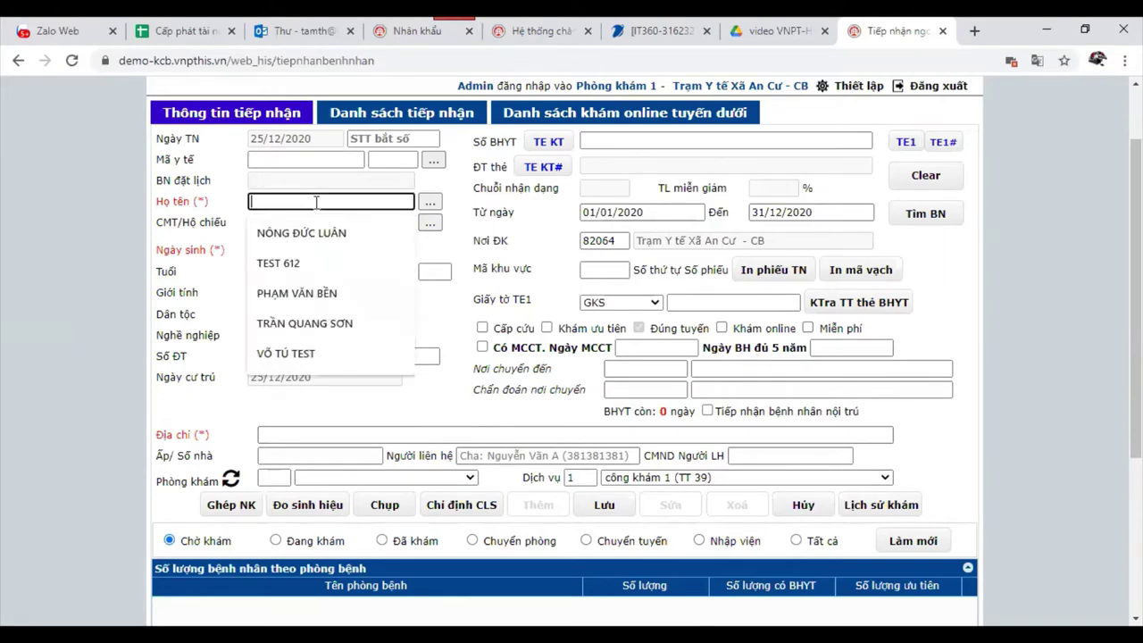
click(429, 204)
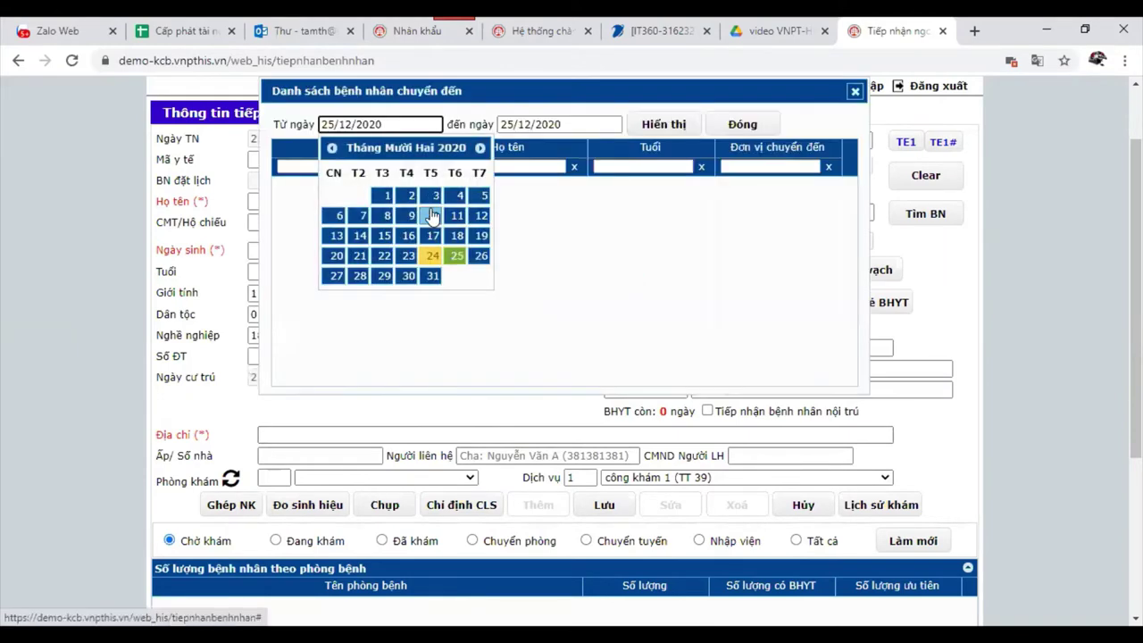
click(387, 195)
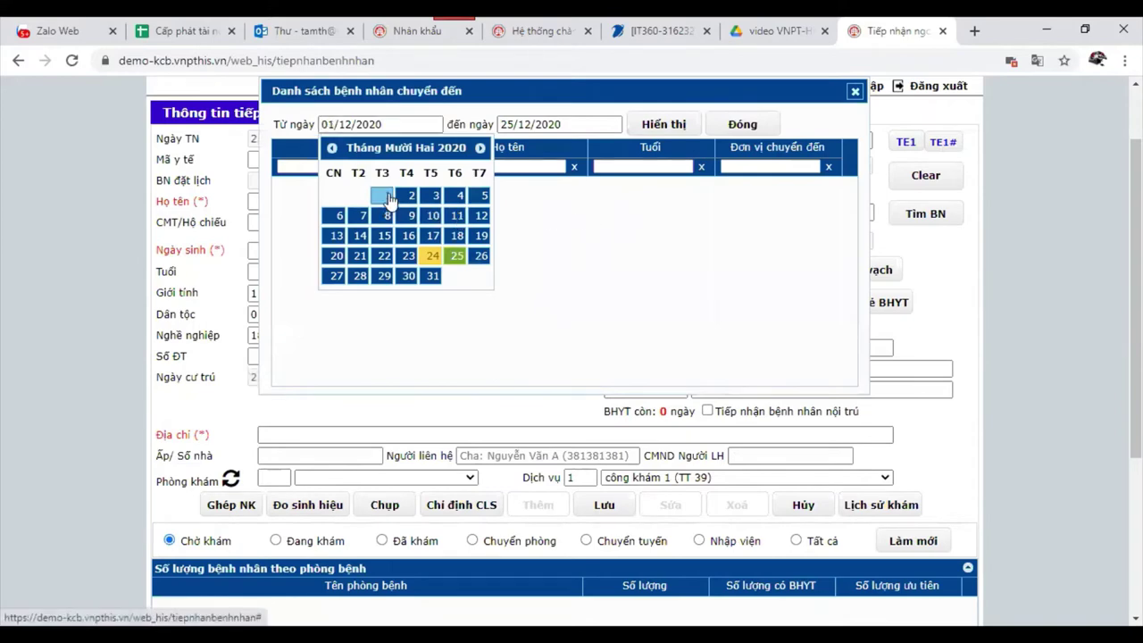
click(683, 134)
click(854, 91)
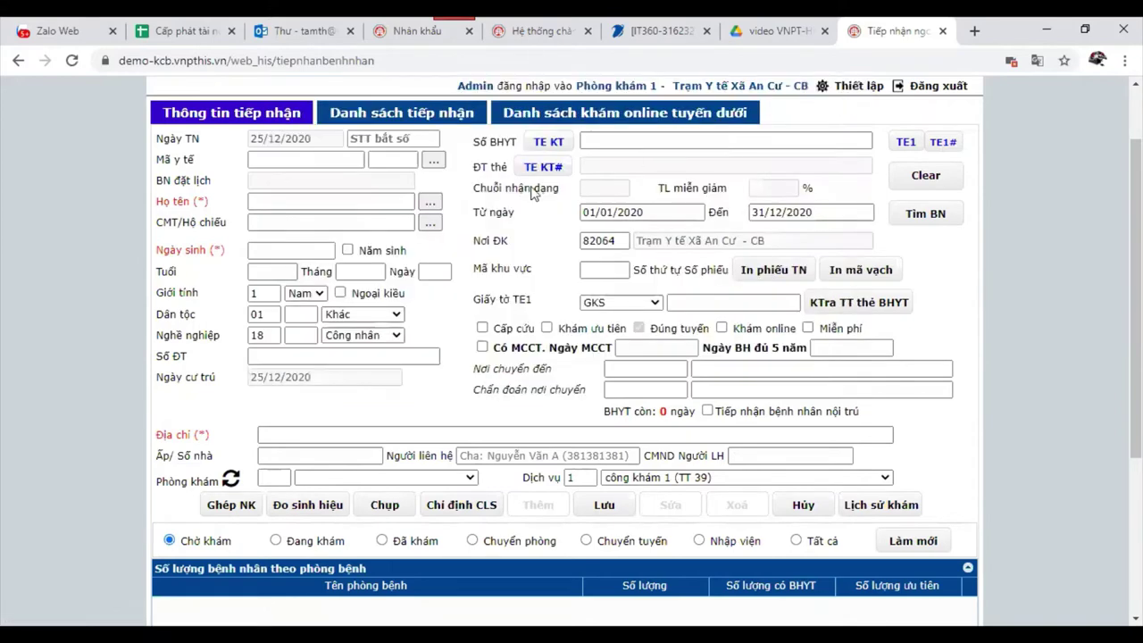
- Open the resident search (Tìm kiếm nhân khẩu) from the CMT/Hộ chiếu field and look through the residents listed
click(430, 224)
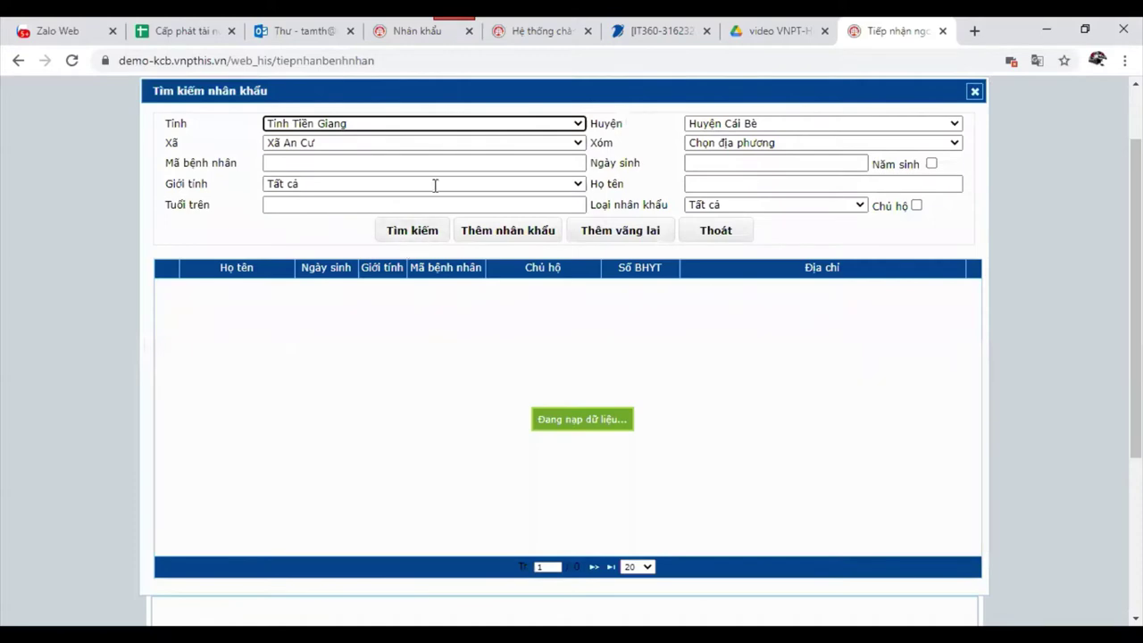
click(449, 124)
scroll(447, 148, up, 1)
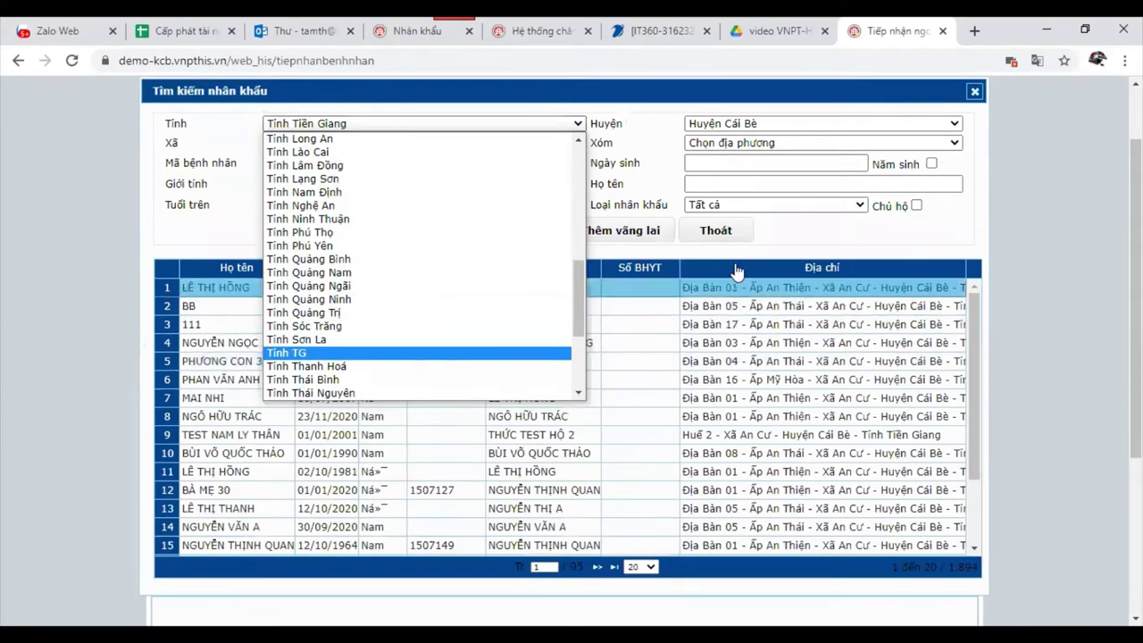
click(609, 317)
scroll(416, 351, down, 2)
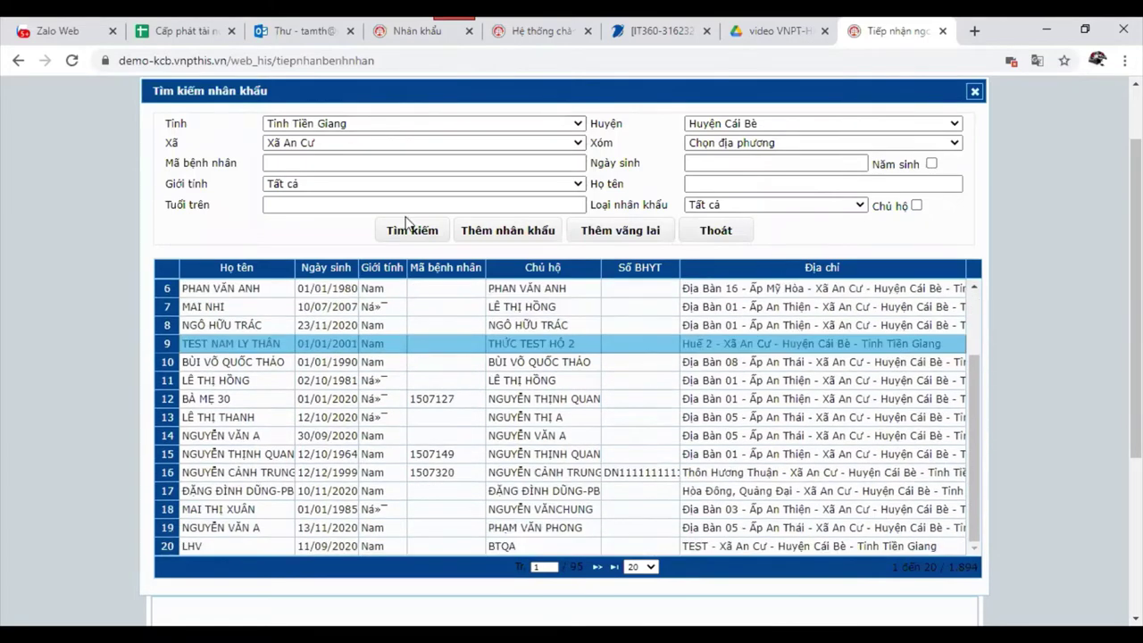
- Set the resident search filters to Huyện Cai Lậy and Xã Cẩm Sơn in Tỉnh Tiền Giang
click(400, 124)
scroll(419, 295, down, 5)
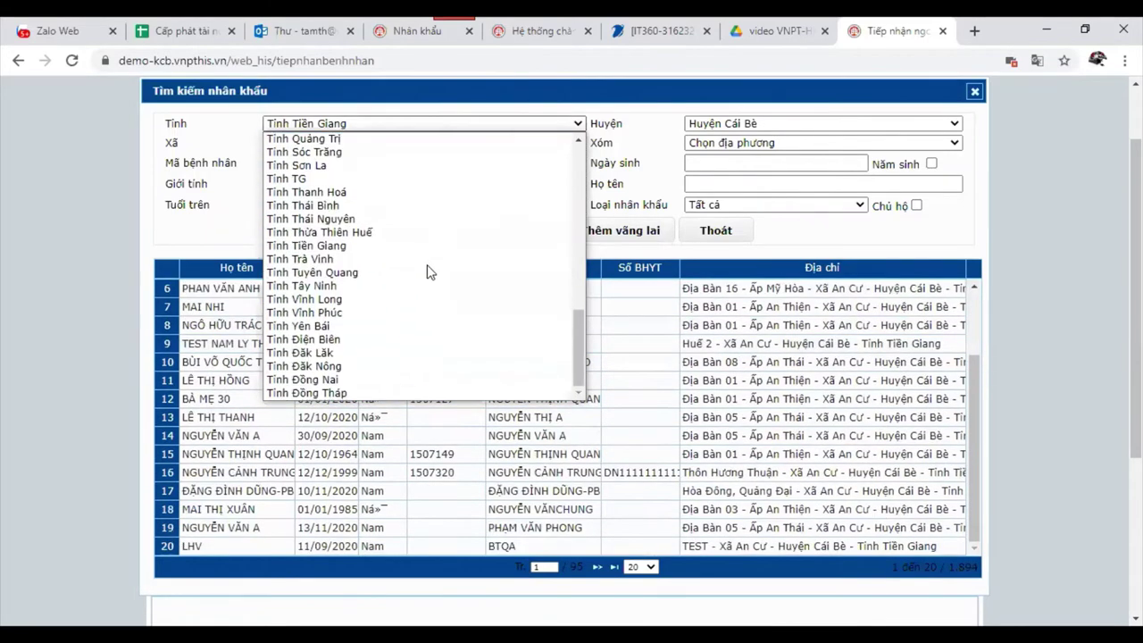
click(733, 125)
click(736, 153)
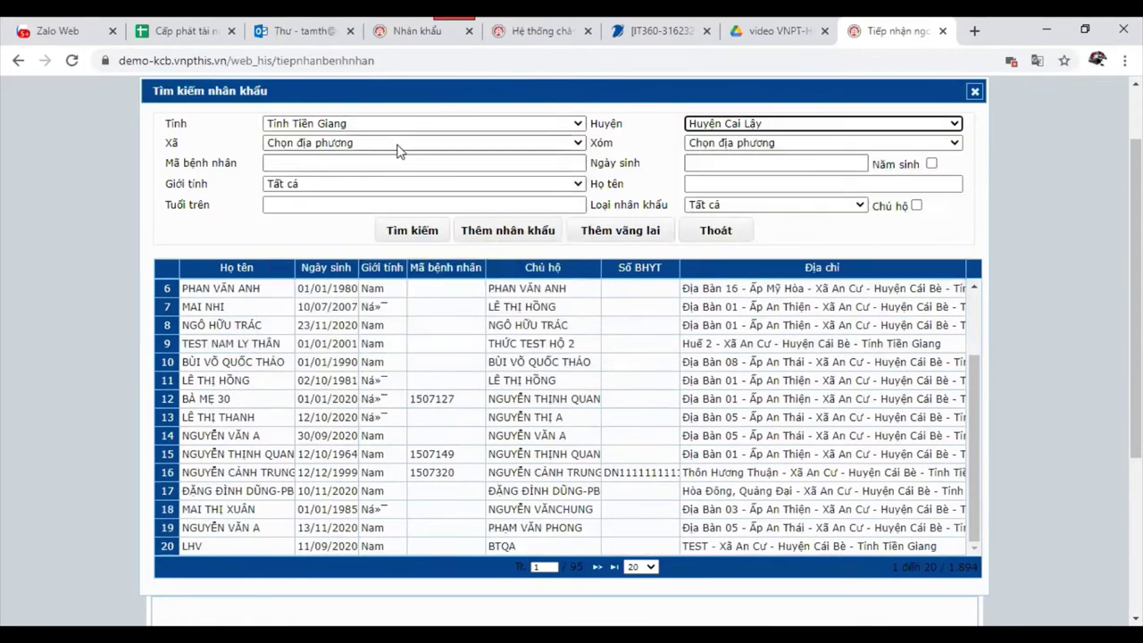
click(400, 145)
click(384, 198)
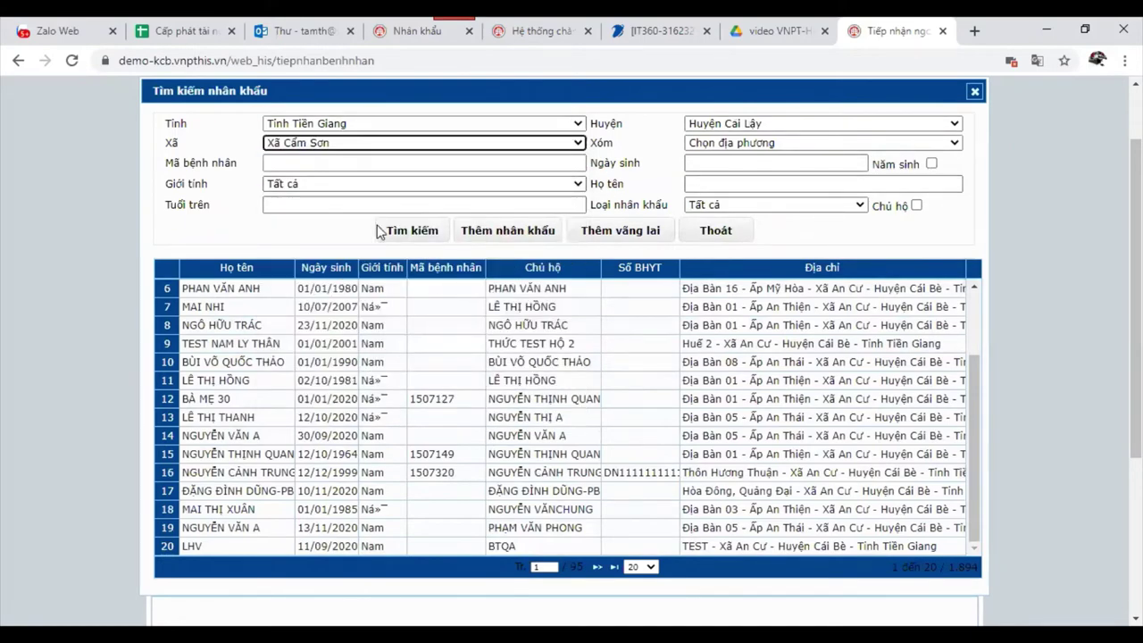
scroll(495, 360, down, 4)
scroll(495, 359, up, 5)
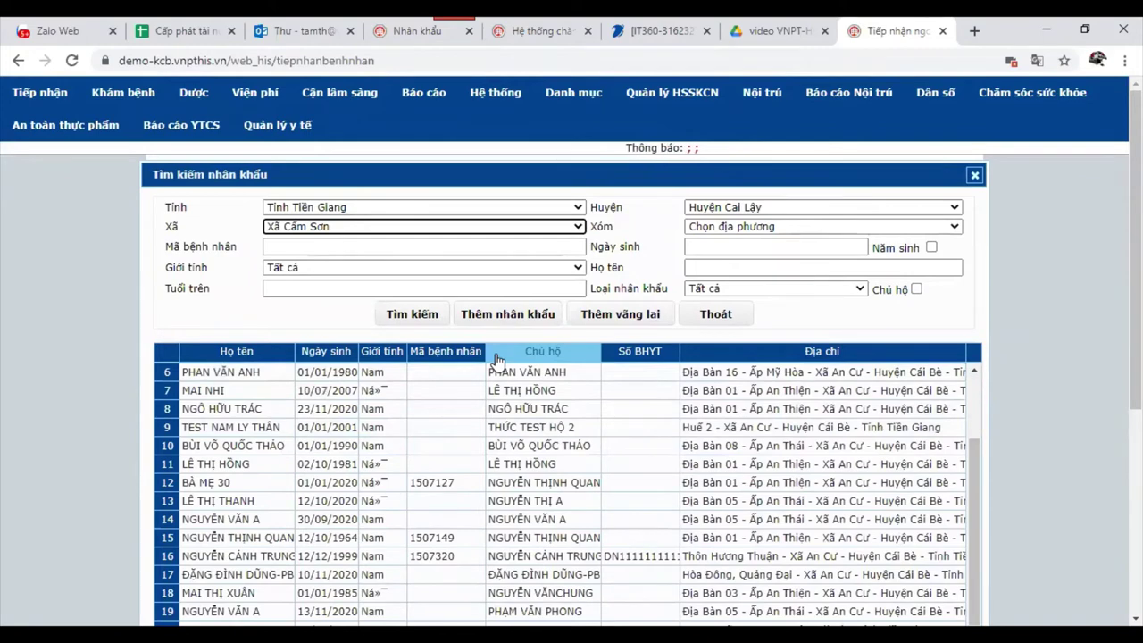
- Switch the resident search's province filter through Tỉnh Tuyên Quang, Tỉnh Lào Cai and Tỉnh Hoà Bình to Tỉnh Bình Thuận
click(438, 208)
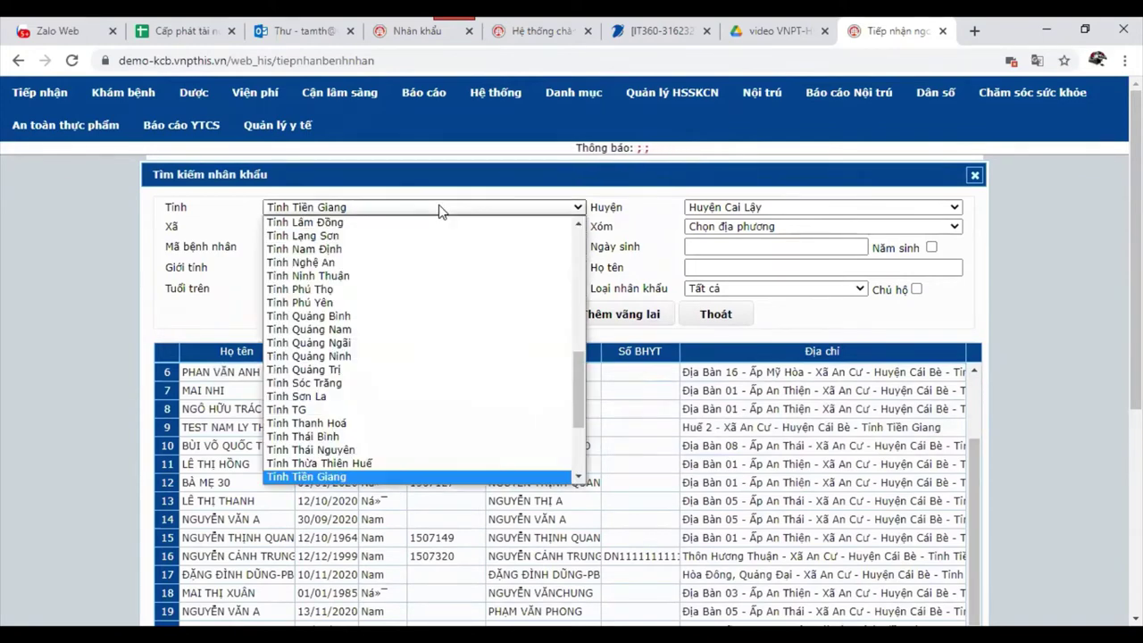
scroll(384, 285, down, 3)
click(438, 341)
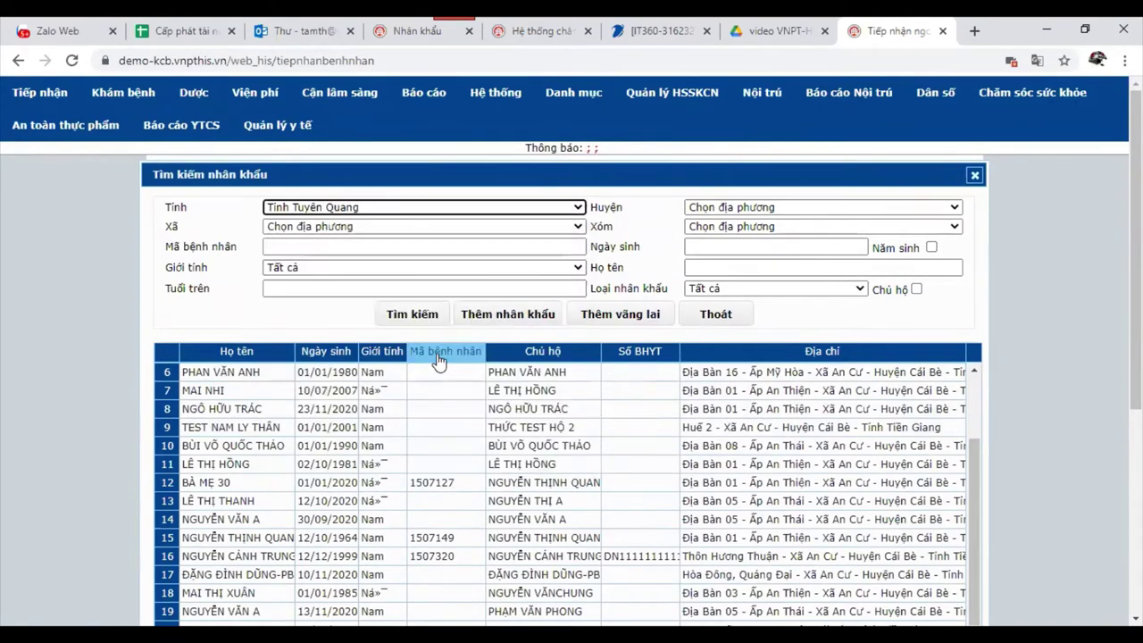
click(444, 208)
click(417, 341)
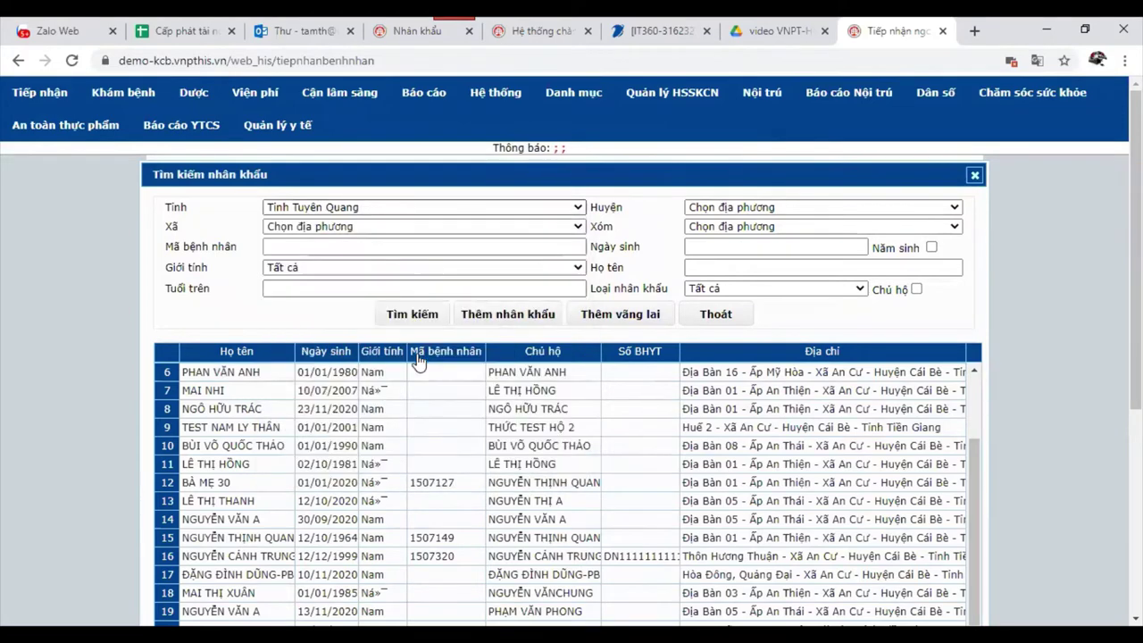
click(439, 208)
click(412, 302)
click(427, 207)
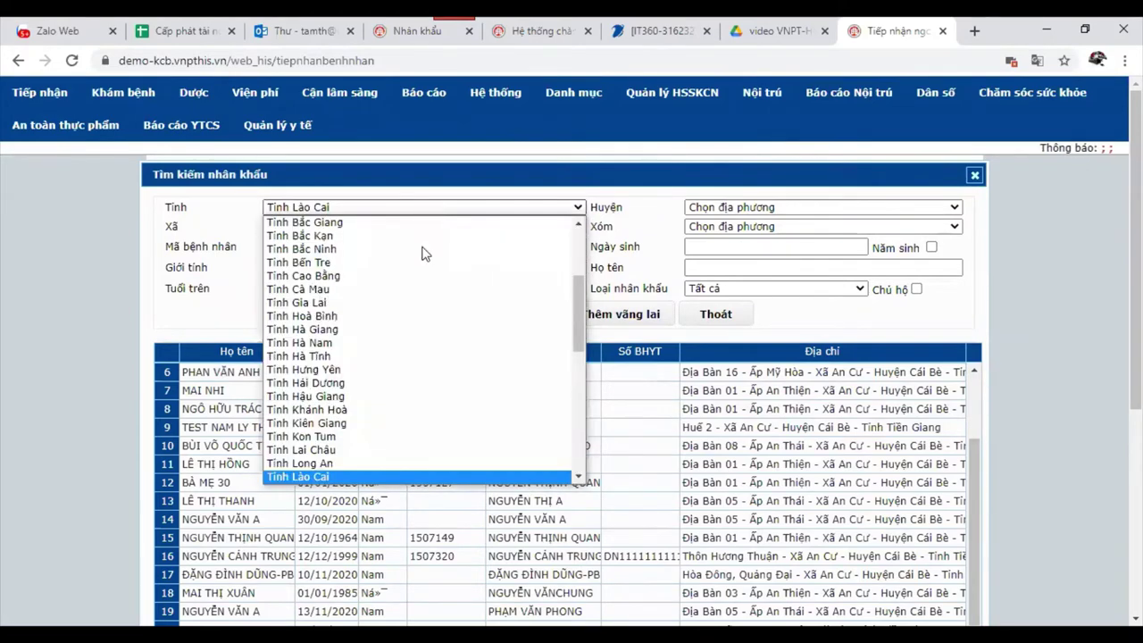
click(411, 339)
click(407, 209)
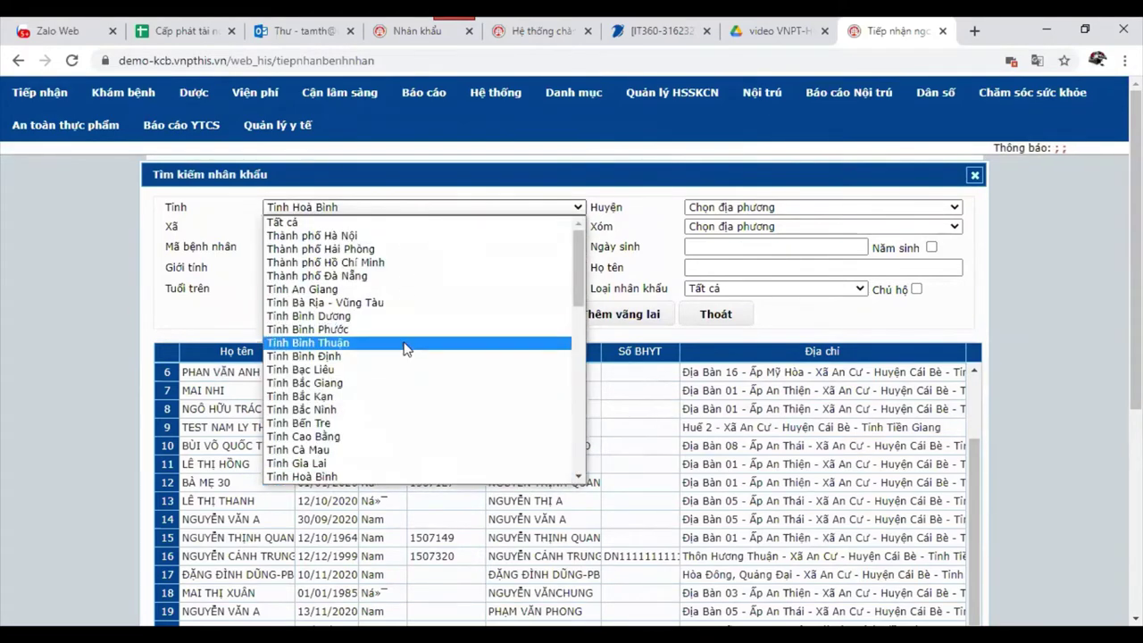
click(411, 341)
- Search for residents in Thành phố Hải Phòng, Huyện An Dương
click(418, 208)
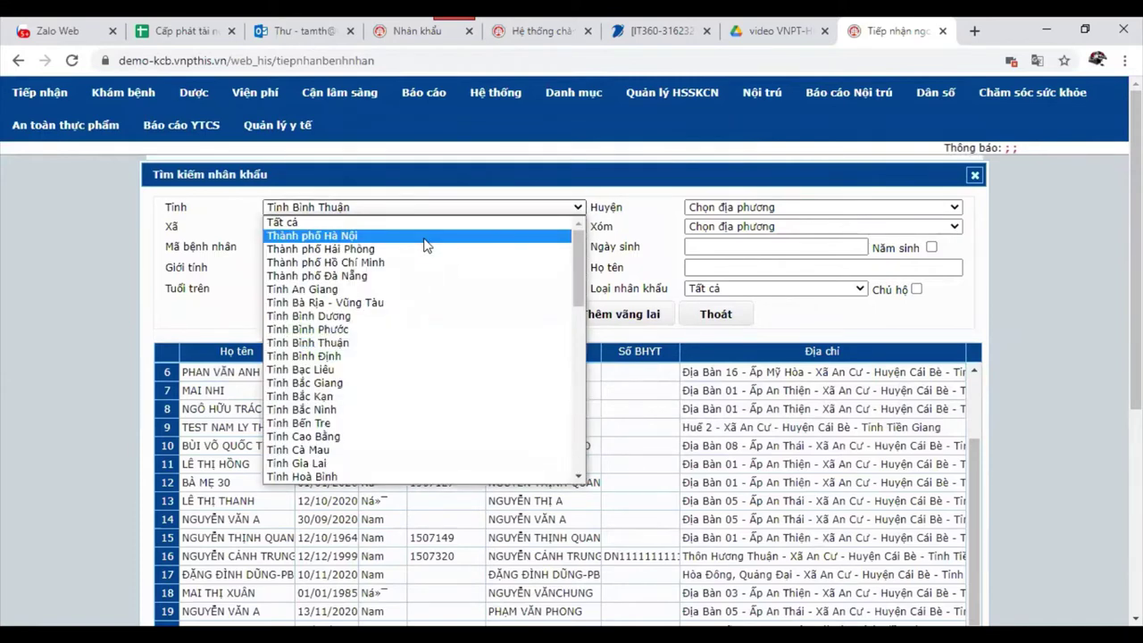
click(425, 249)
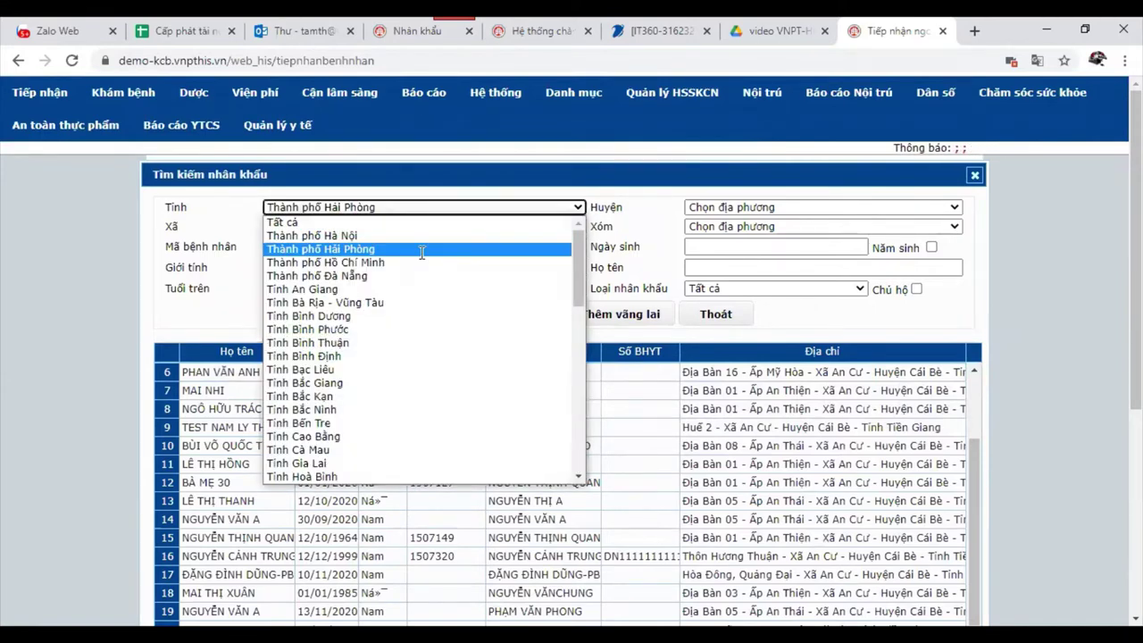
click(733, 207)
click(733, 236)
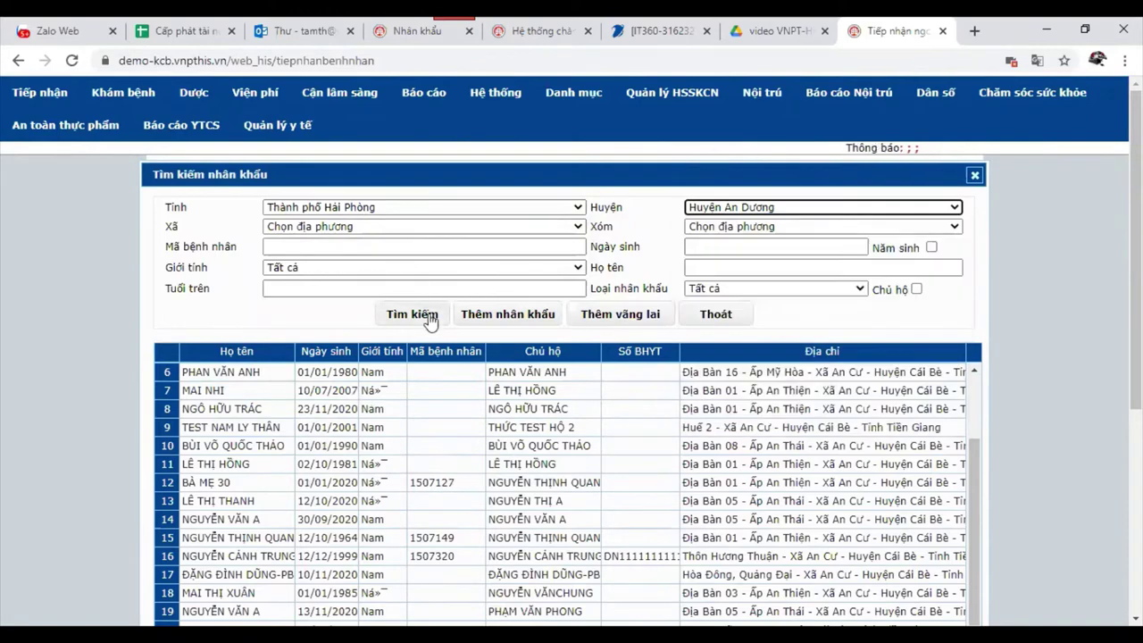
click(419, 314)
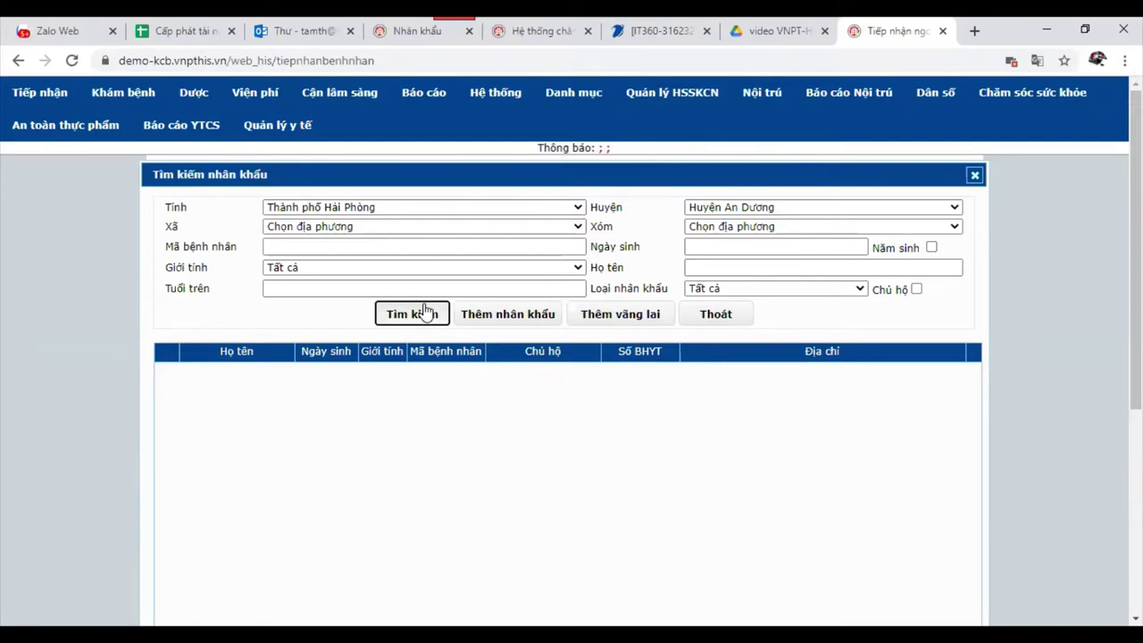
- Search for residents in Thành phố Hà Nội, Huyện Ba Vì
click(432, 211)
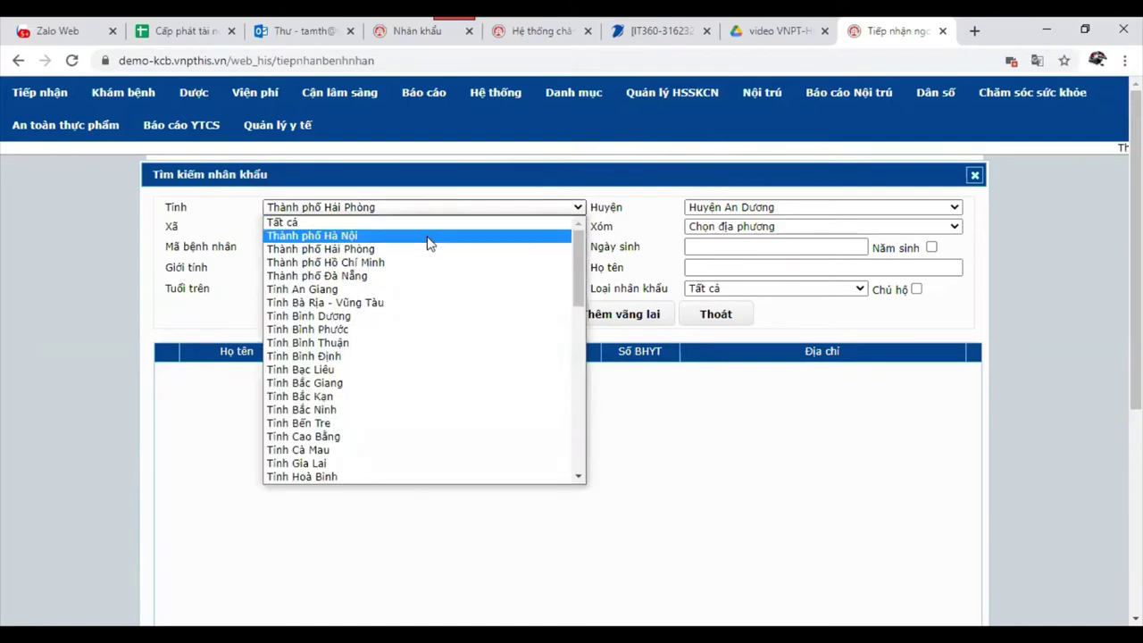
click(428, 237)
click(726, 208)
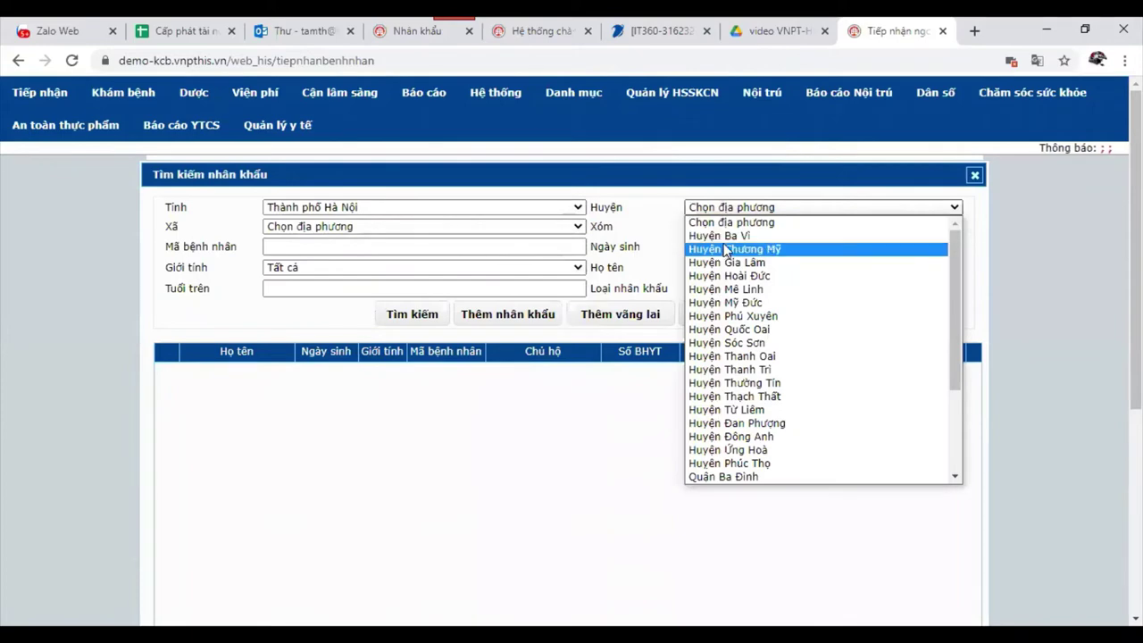
click(719, 236)
click(418, 319)
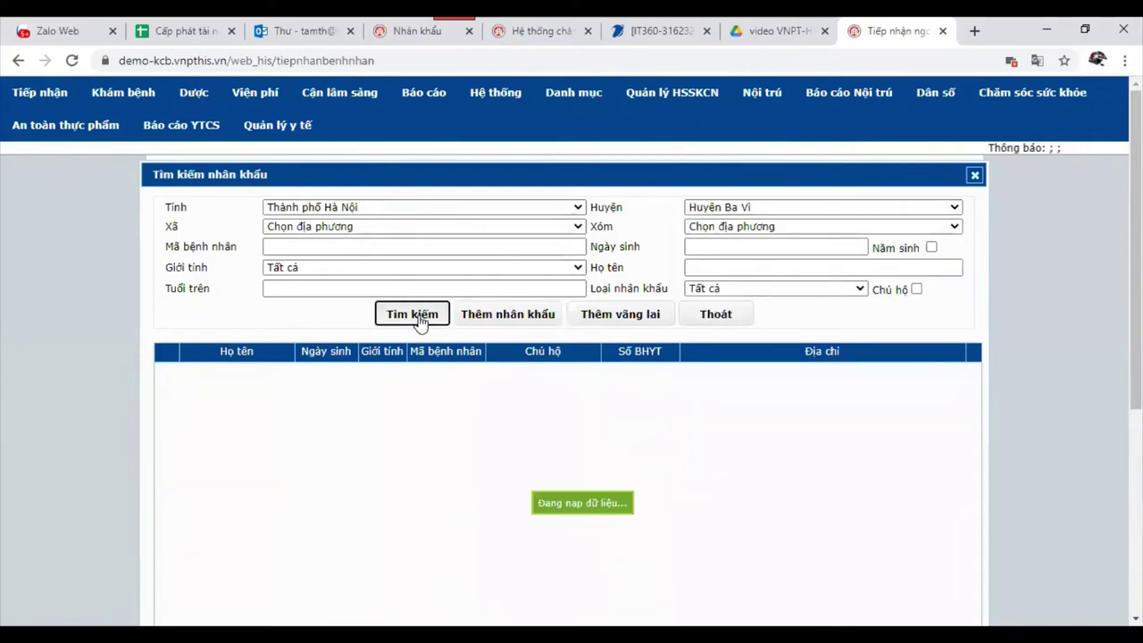
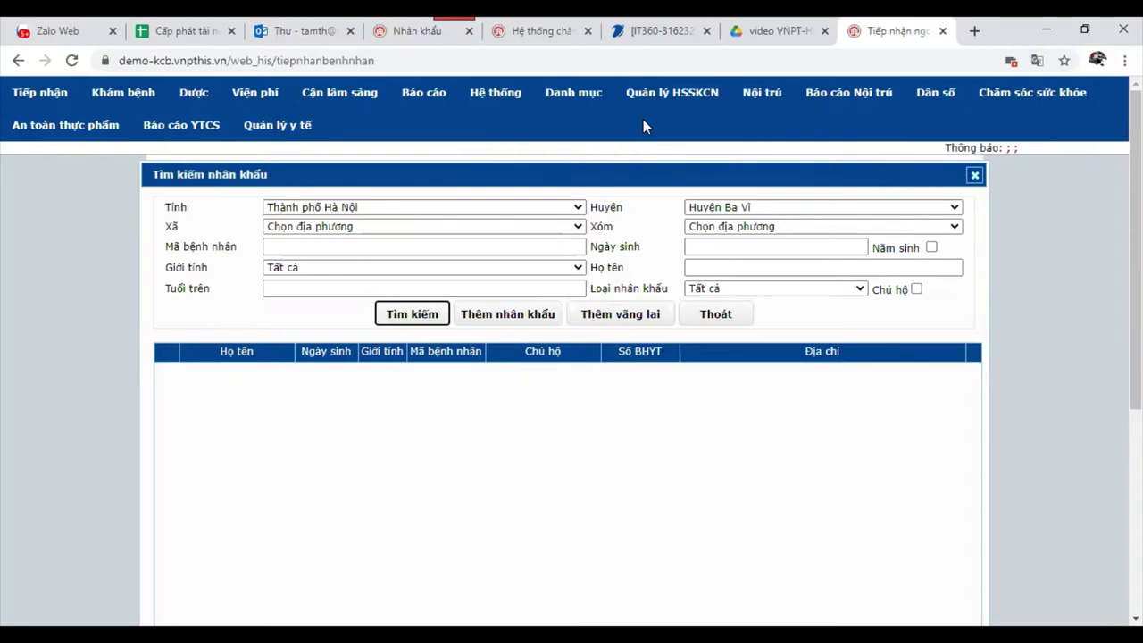
- View the population module's Ghép nhân khẩu (Đã có mã bệnh nhân) page and return to outpatient reception (Tiếp nhận ngoại trú)
click(939, 102)
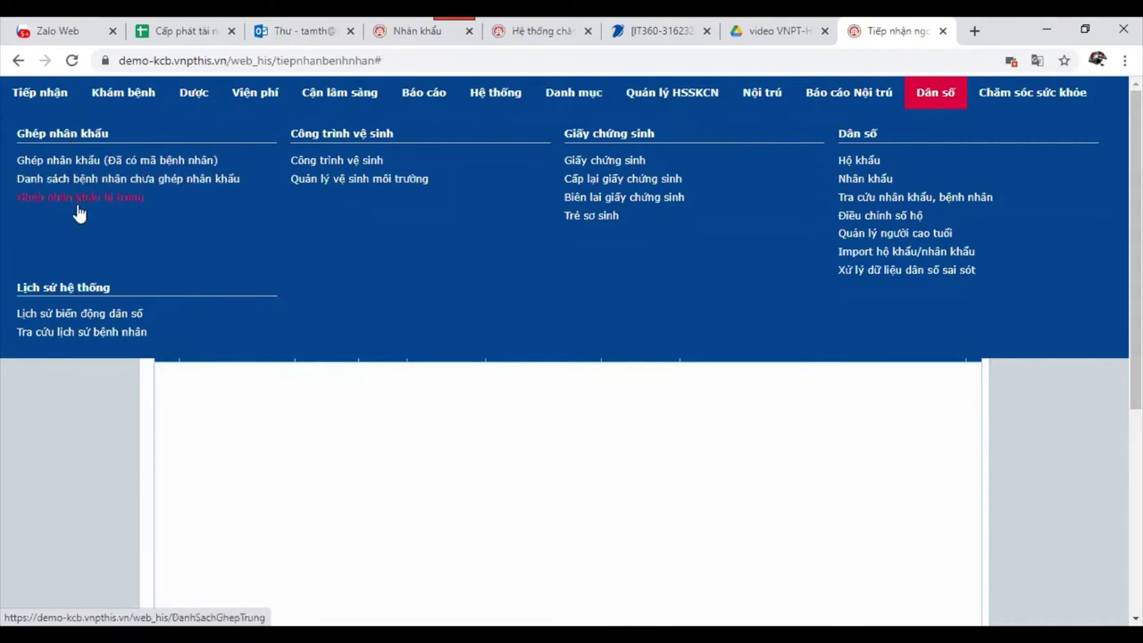
click(98, 162)
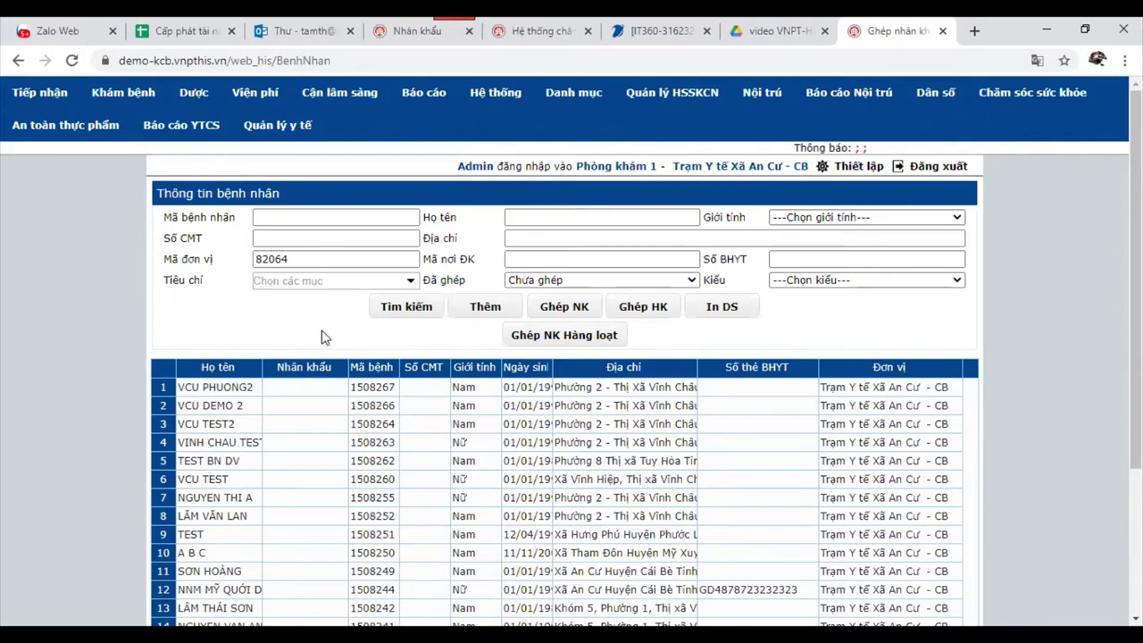
click(64, 104)
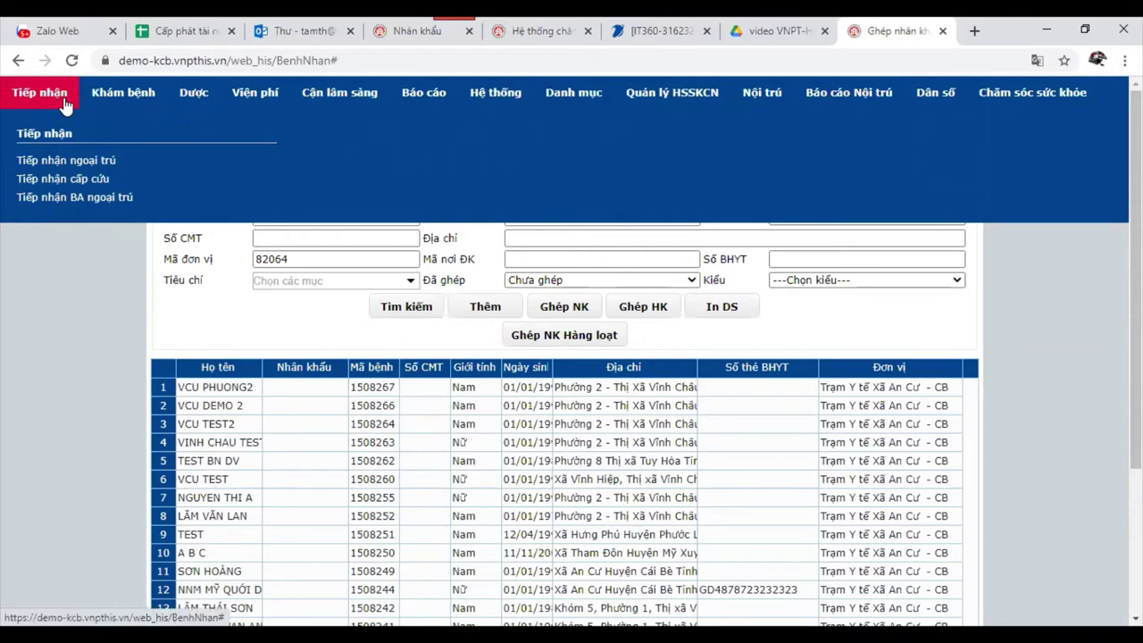
click(85, 162)
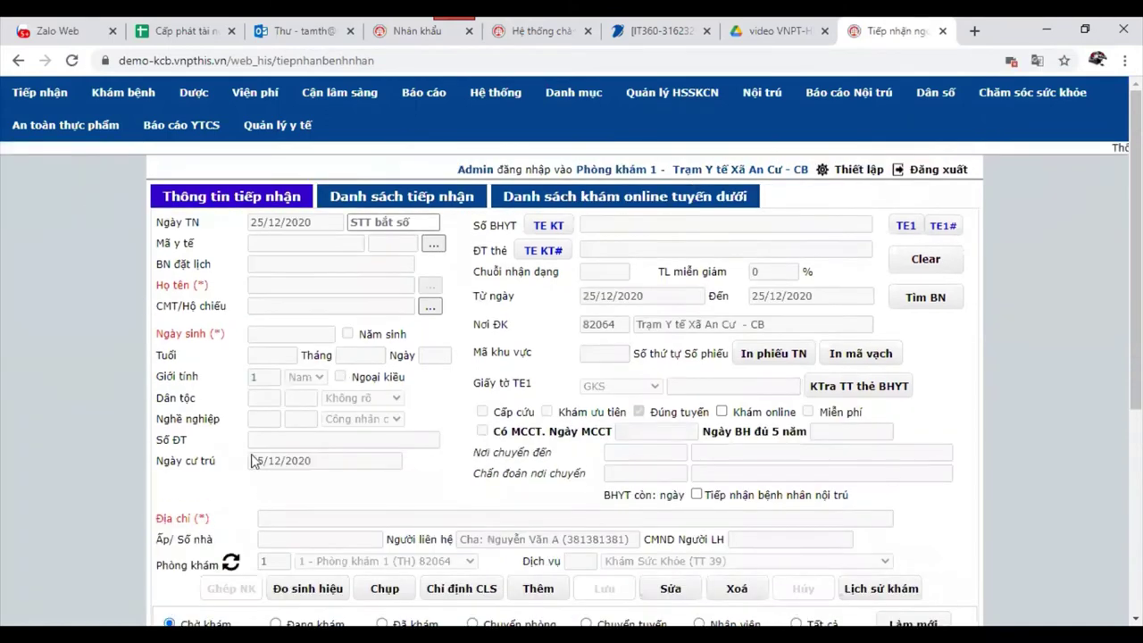
- Reopen outpatient reception (Tiếp nhận ngoại trú) and look over its patient intake form
scroll(308, 482, down, 1)
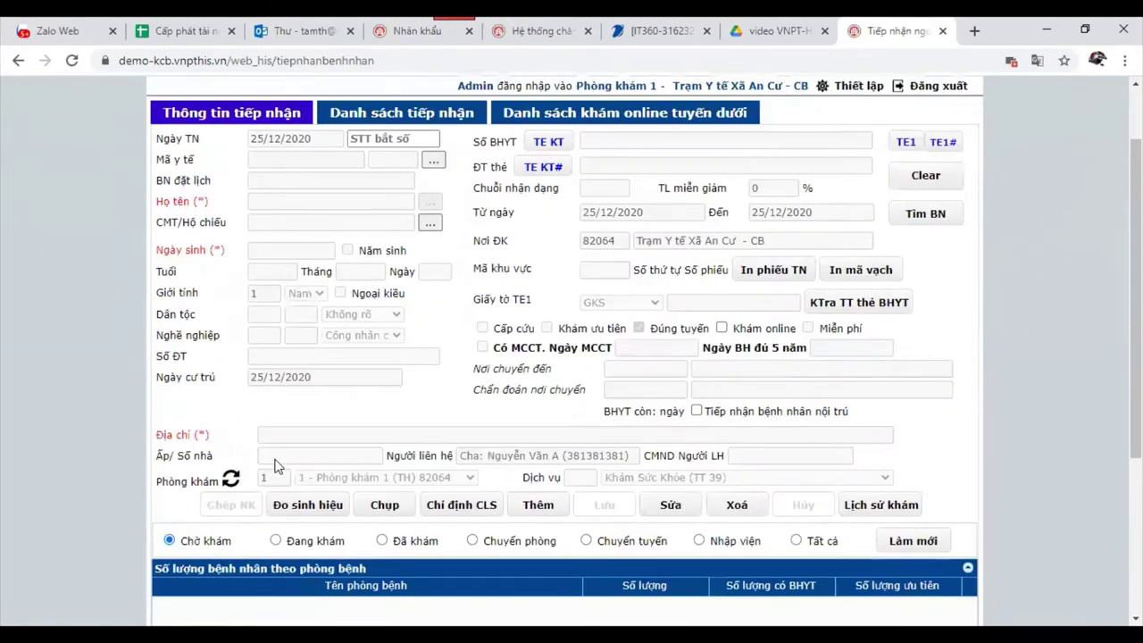
scroll(264, 461, up, 1)
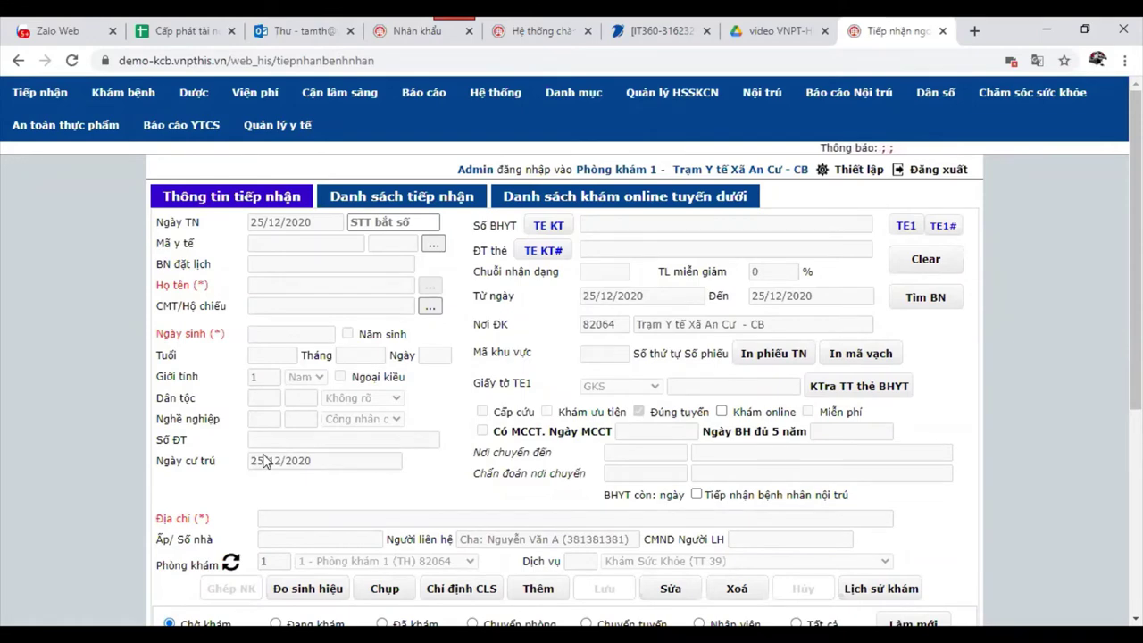
click(934, 98)
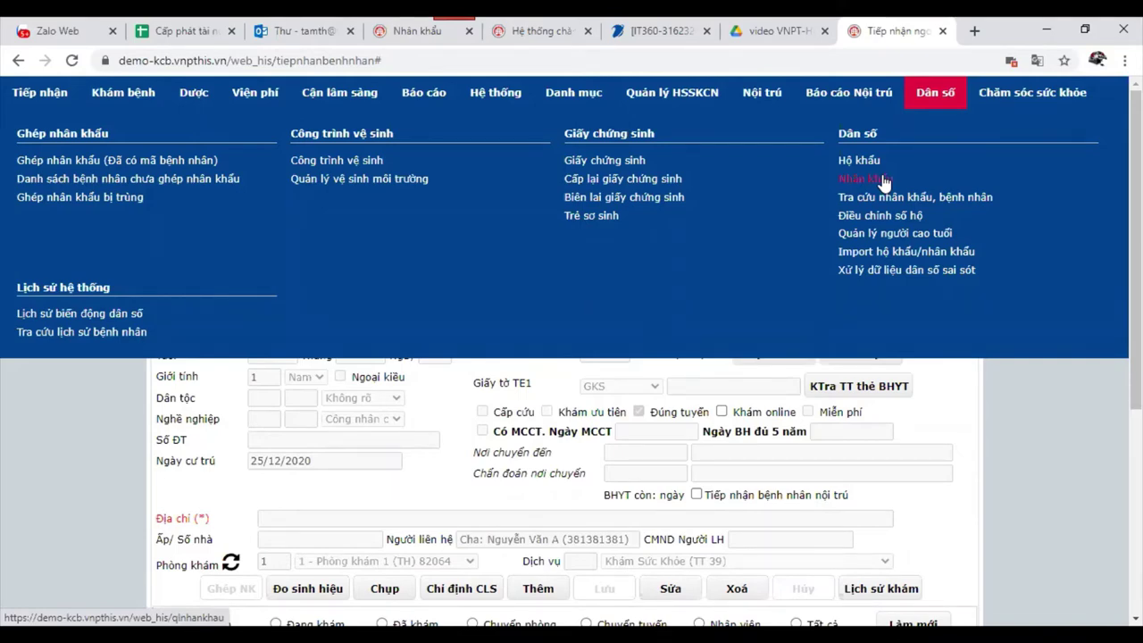
mouse_move(40, 130)
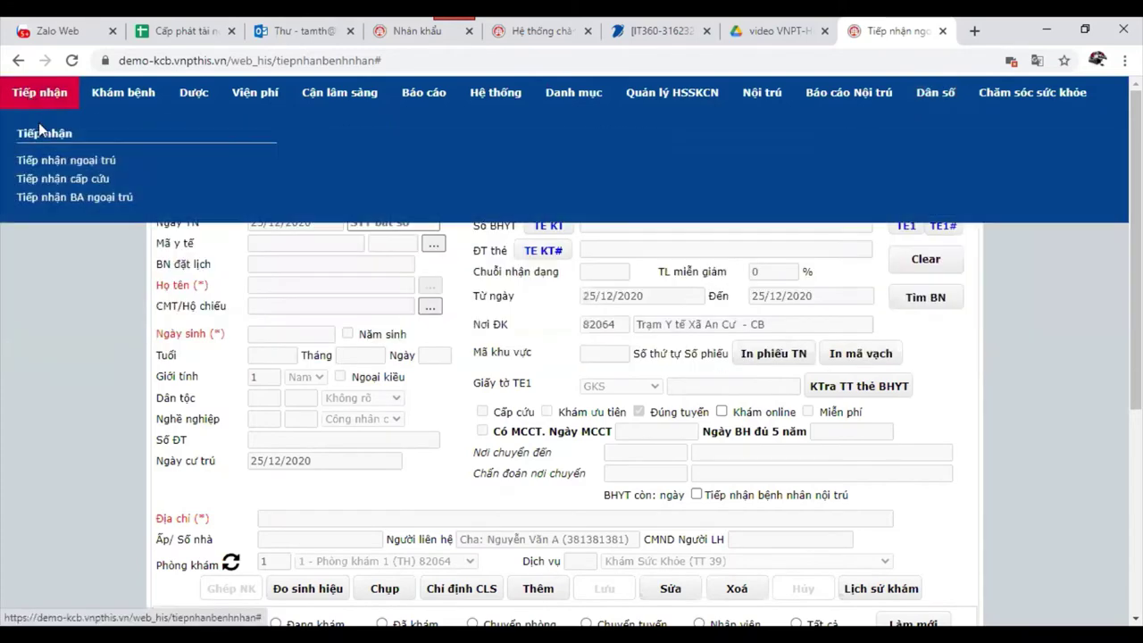
click(55, 163)
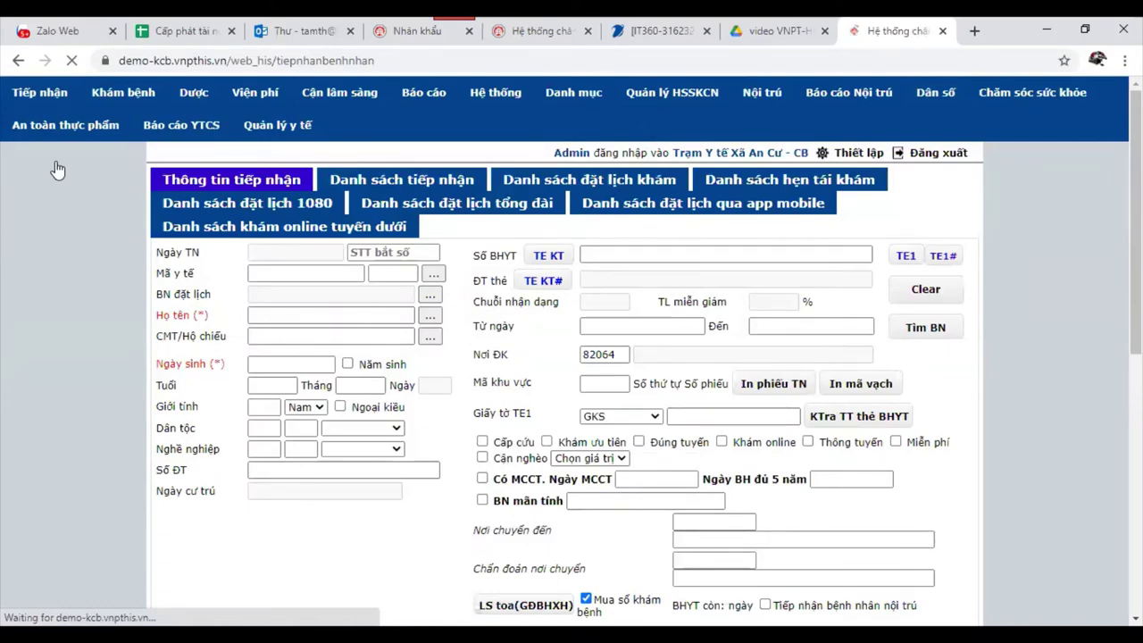
scroll(314, 547, down, 3)
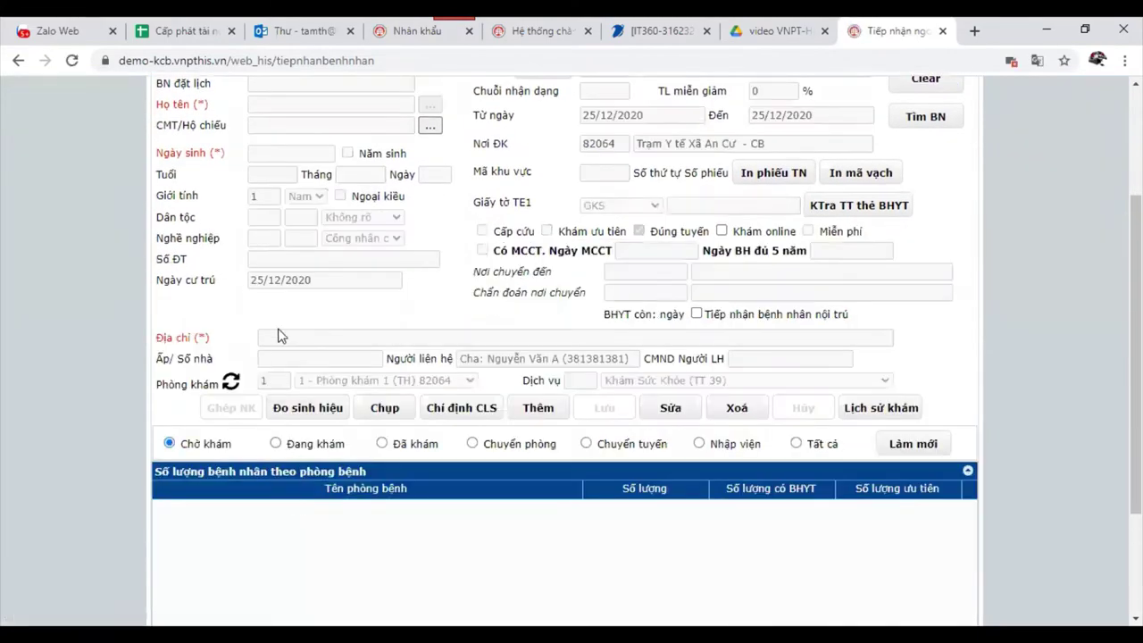
scroll(1063, 151, up, 3)
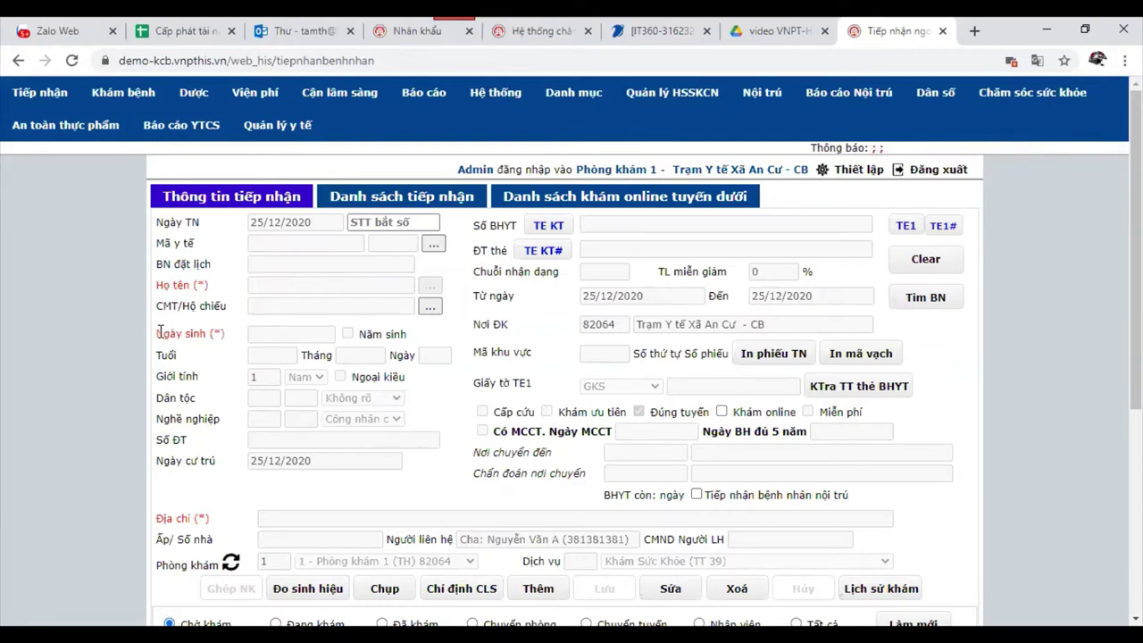
- Examine the reception form's required Ngày sinh and Địa chỉ fields and its Số BHYT field
drag(158, 332, 216, 333)
drag(157, 519, 214, 530)
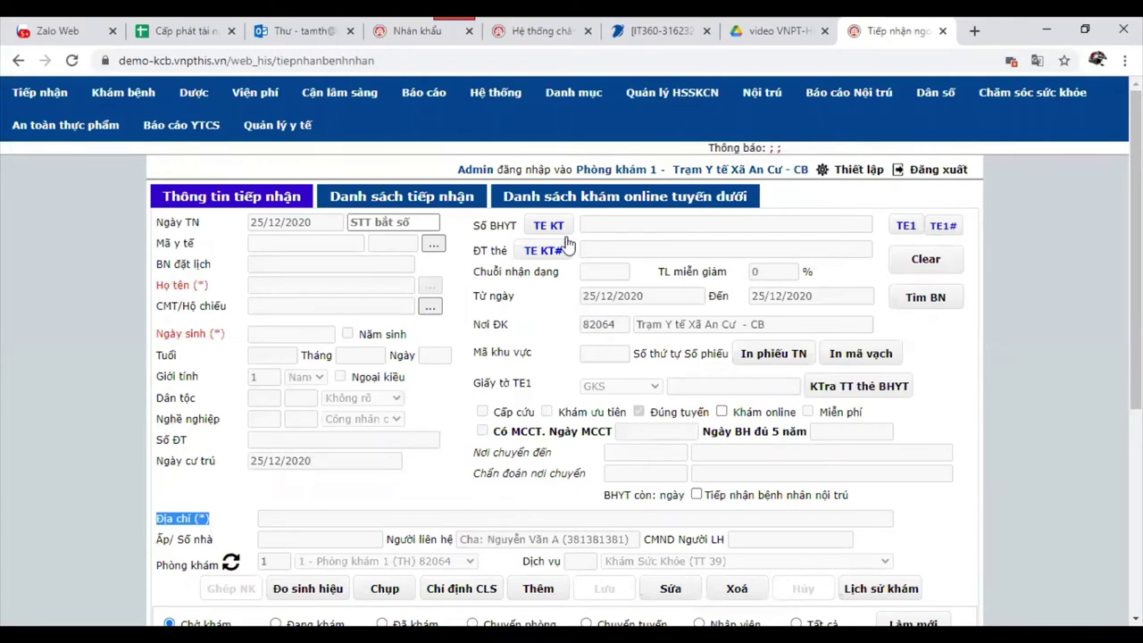
click(621, 227)
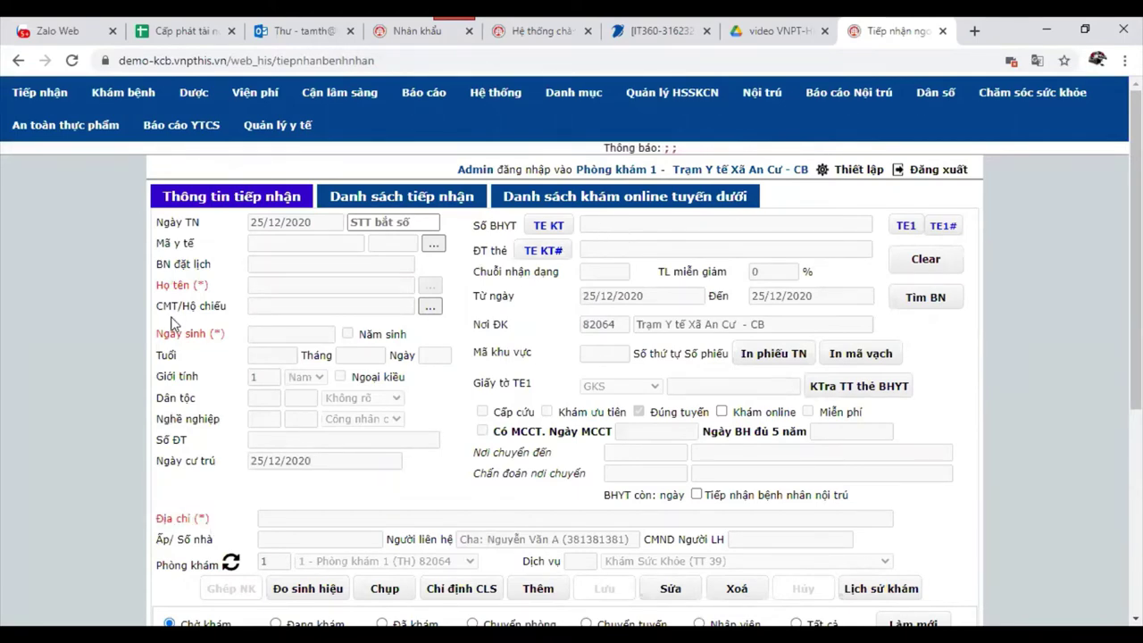
drag(176, 333, 229, 384)
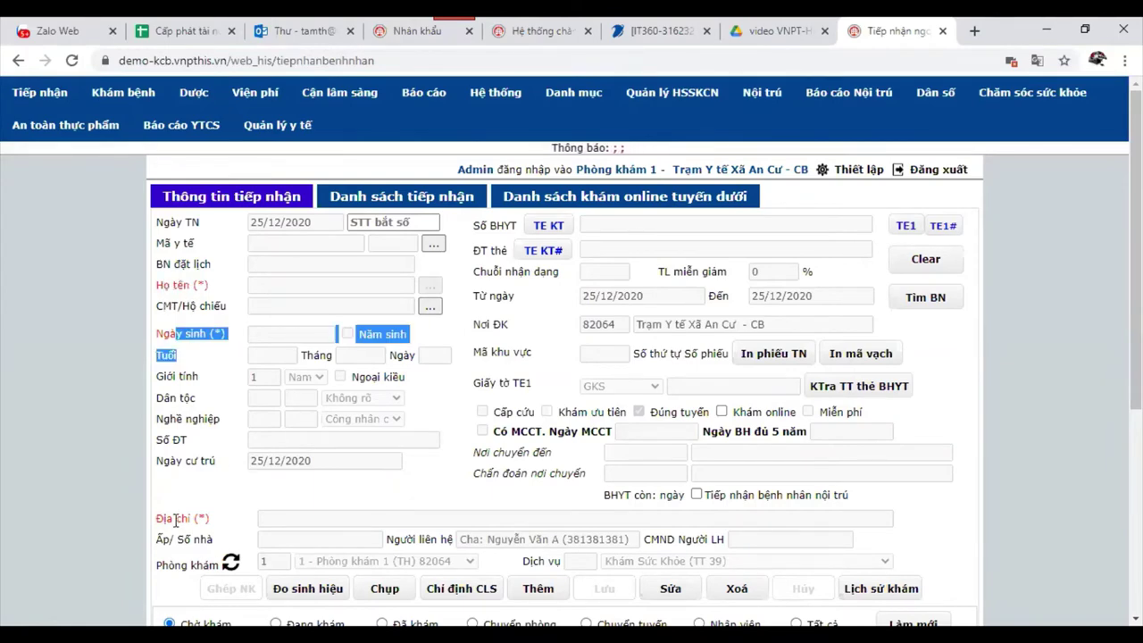
drag(170, 518, 215, 518)
click(288, 522)
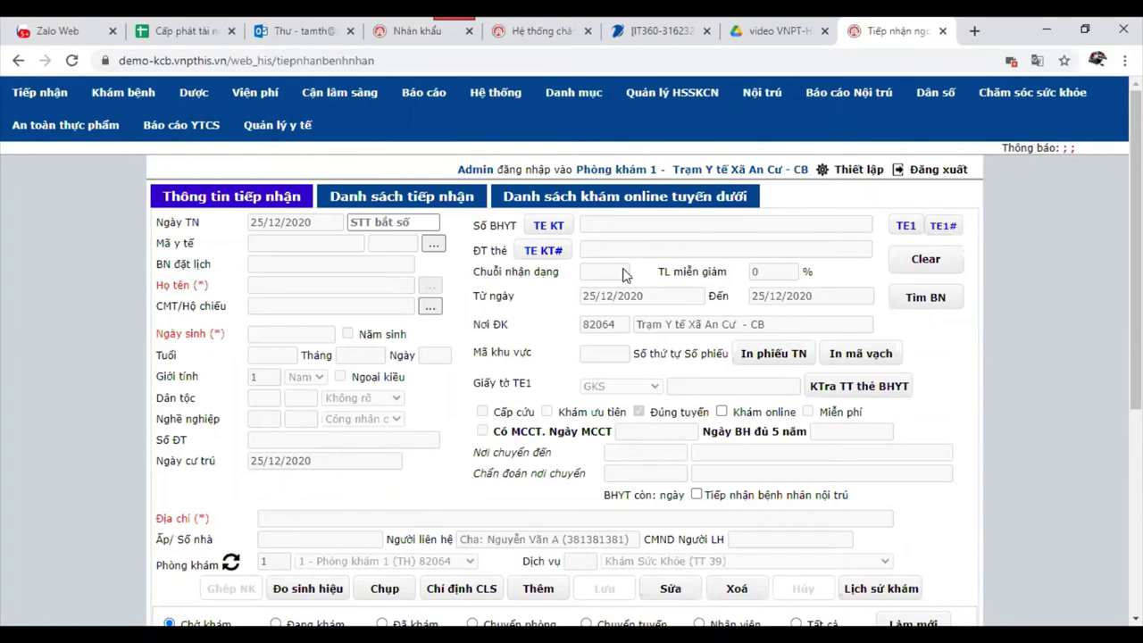
- Open the population module's Nhân khẩu page and review the functions offered under Dân số
click(935, 92)
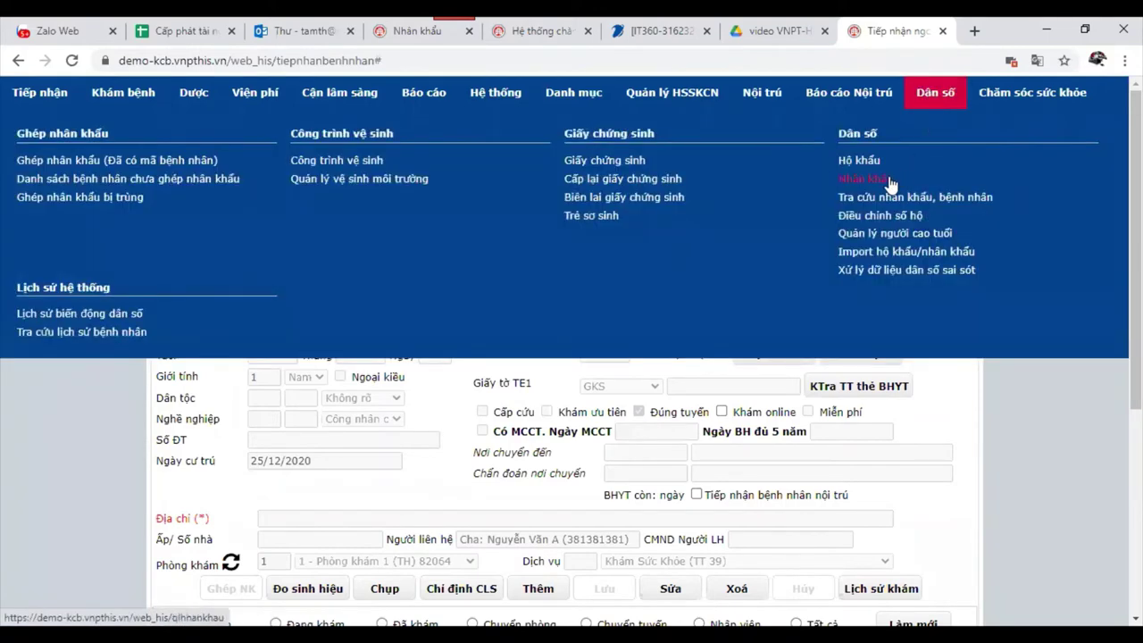
click(886, 180)
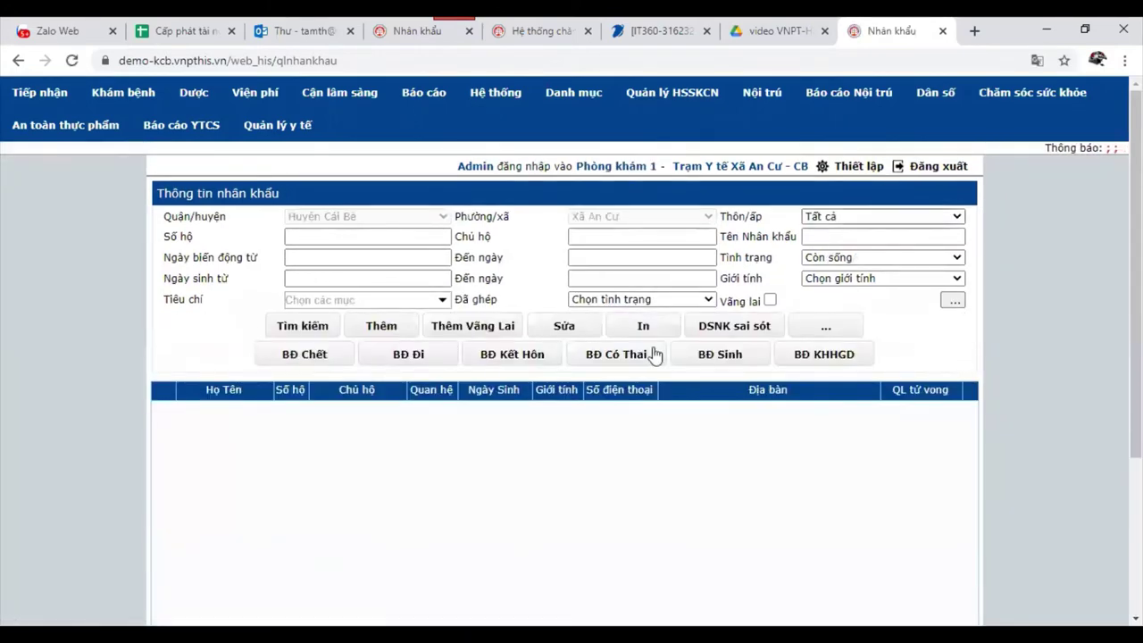
click(937, 105)
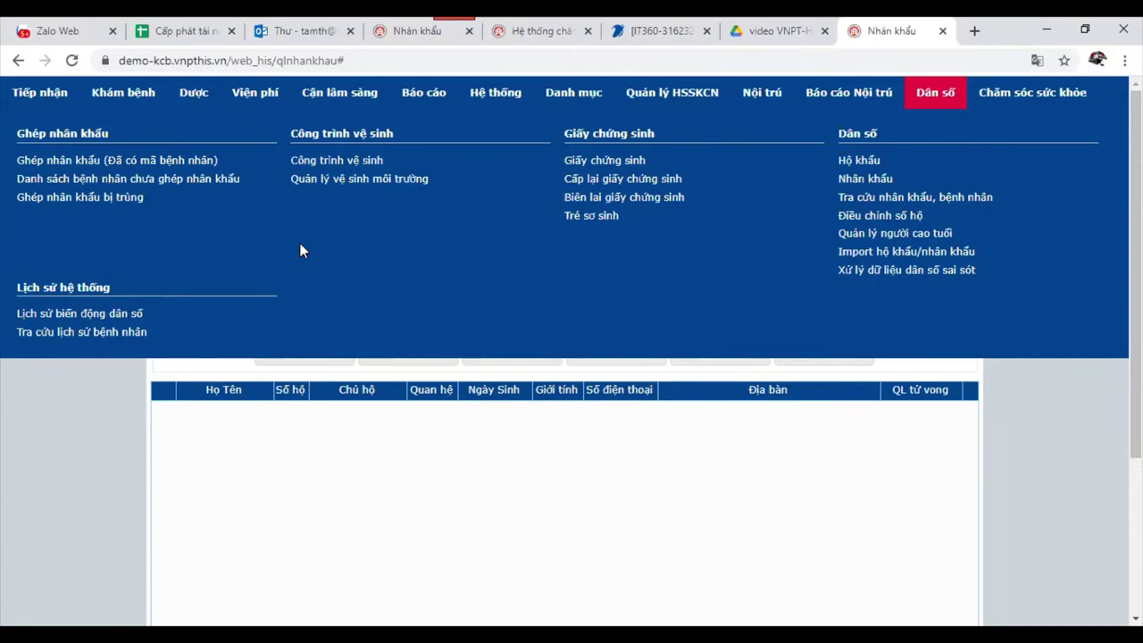
mouse_move(39, 92)
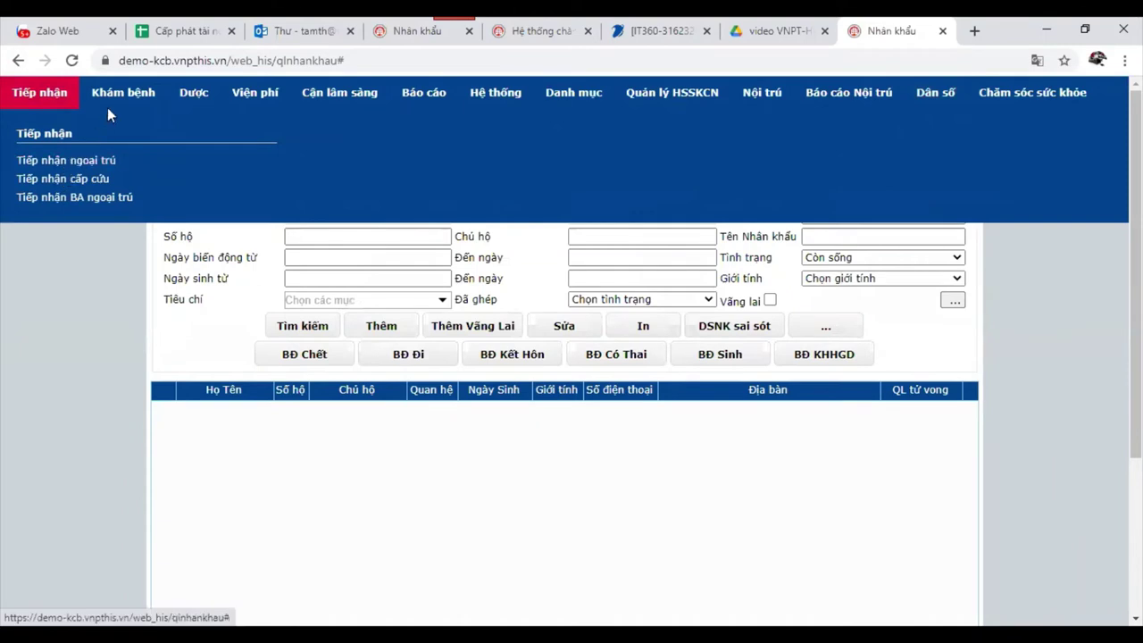
mouse_move(114, 97)
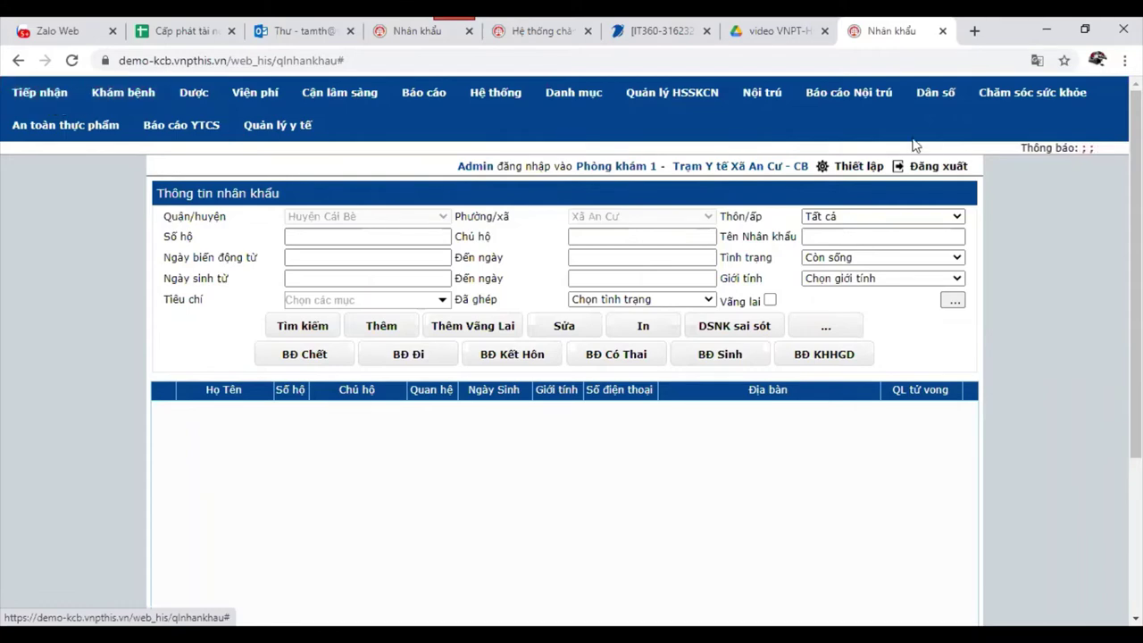
click(938, 100)
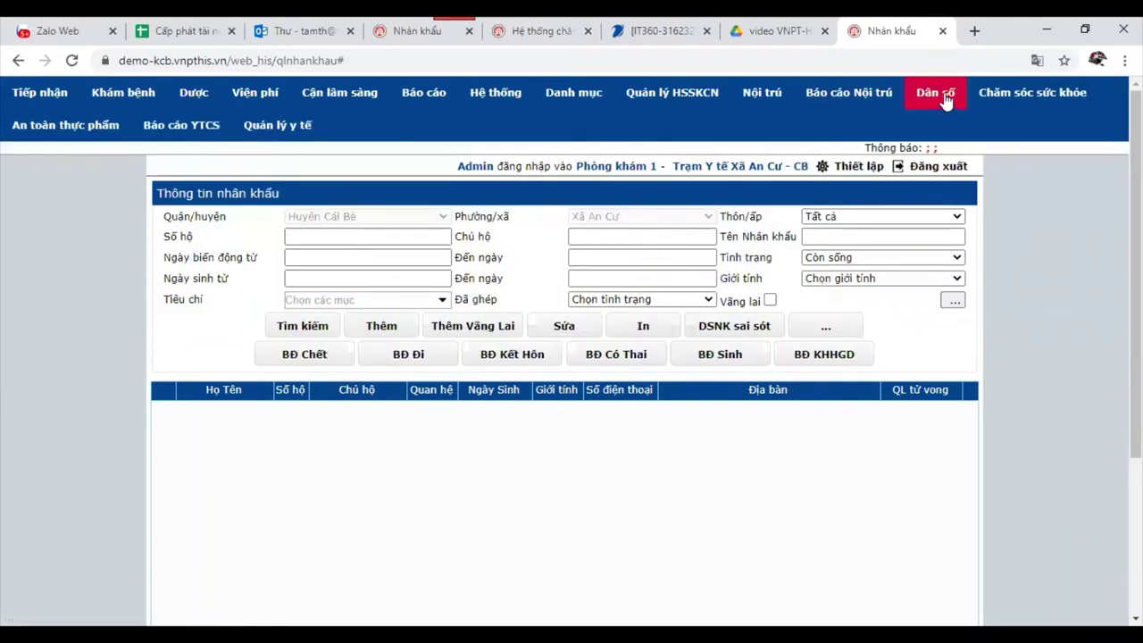
mouse_move(946, 100)
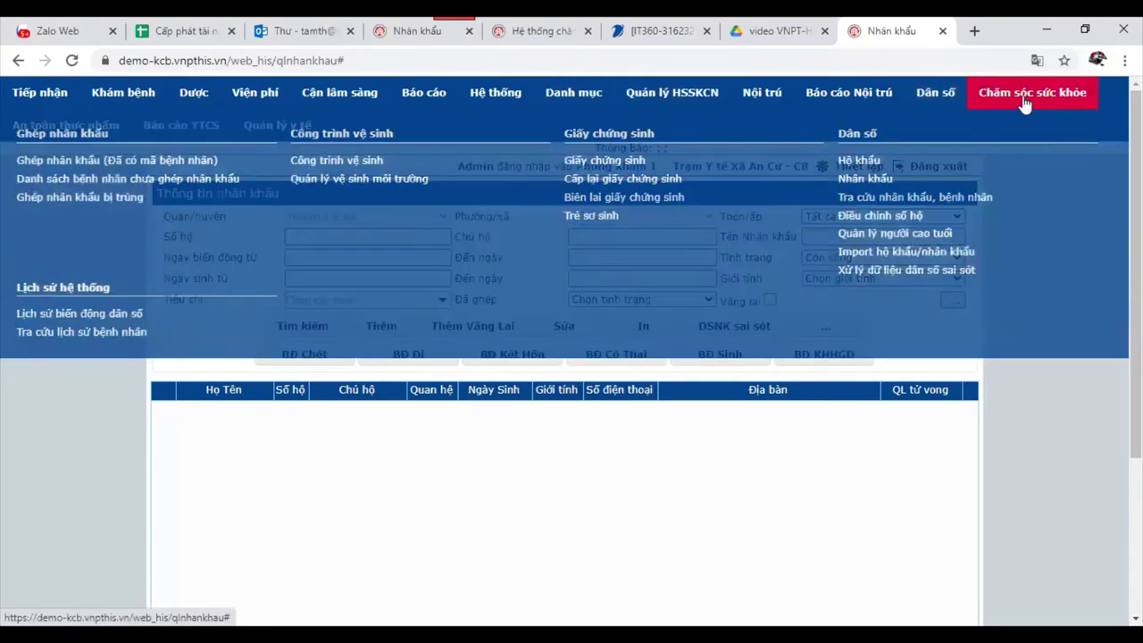
- Open Kế hoạch uống vitamin under Quản lý dinh dưỡng and look over the plan entry fields and existing plans
mouse_move(1027, 103)
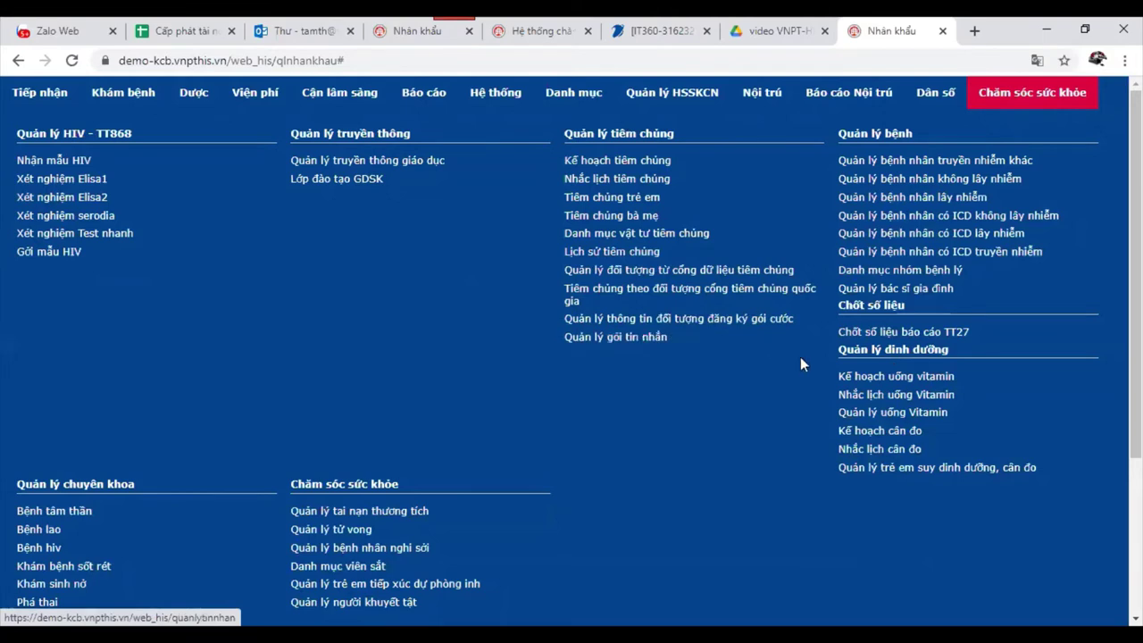
click(911, 379)
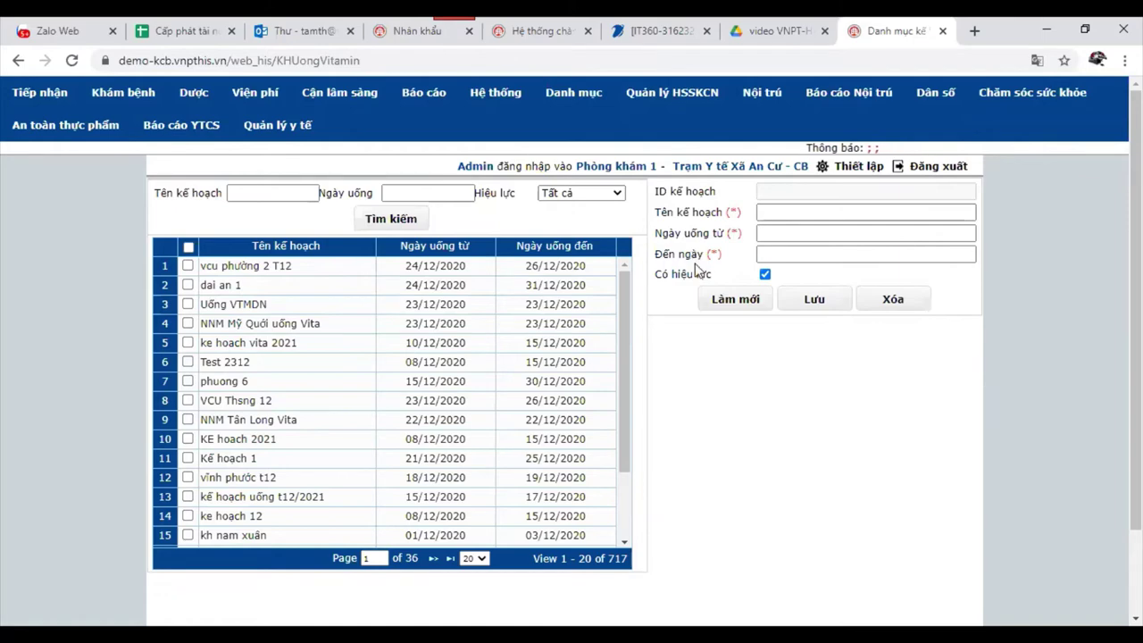
click(766, 213)
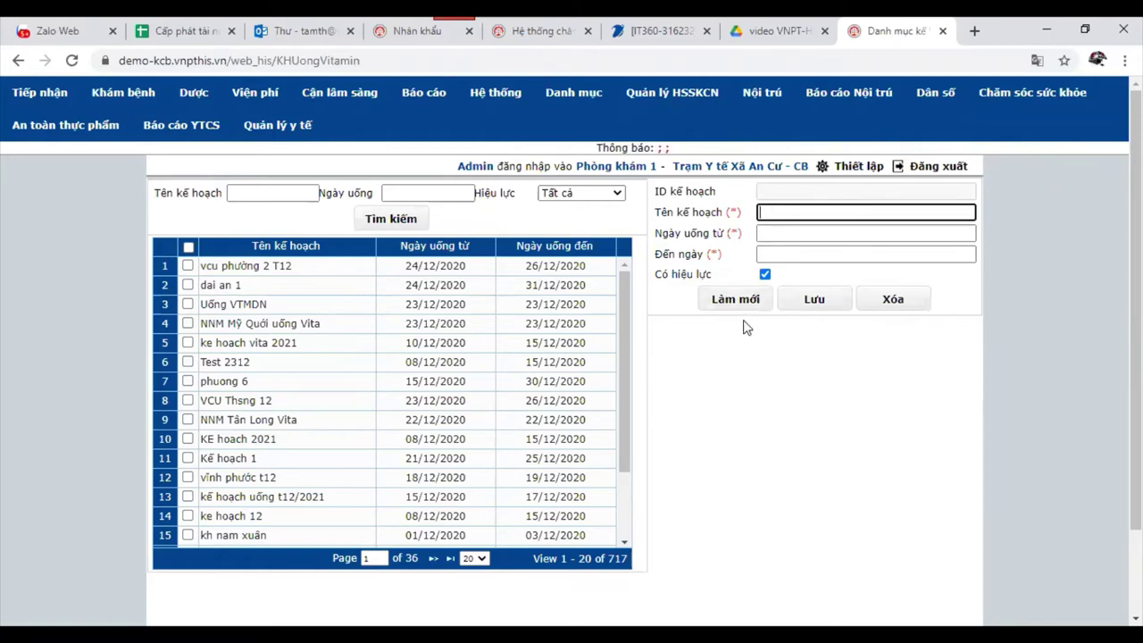
scroll(391, 345, down, 2)
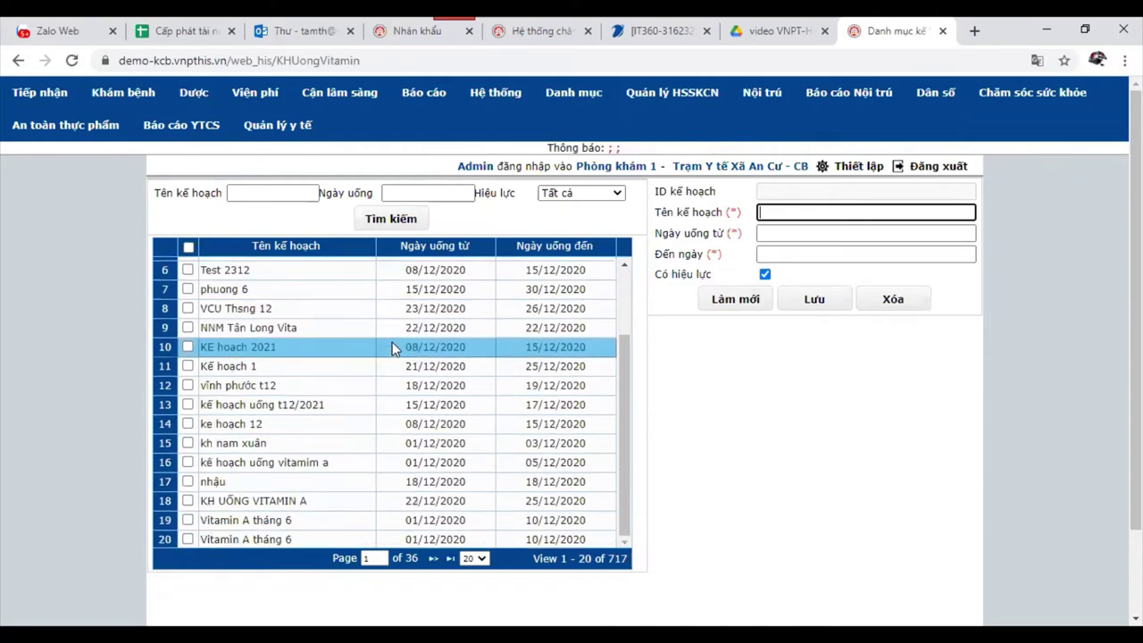
- Open the Nhắc lịch uống Vitamin page and set its Kế hoạch filter to the plan vcu phường 2 T12
click(985, 100)
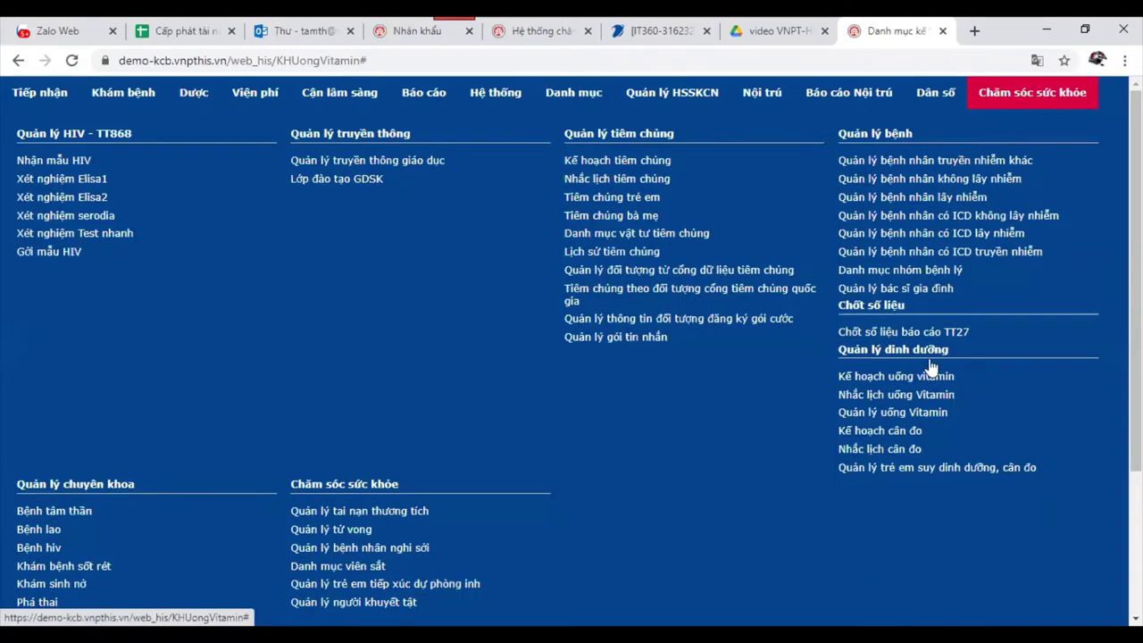
click(923, 400)
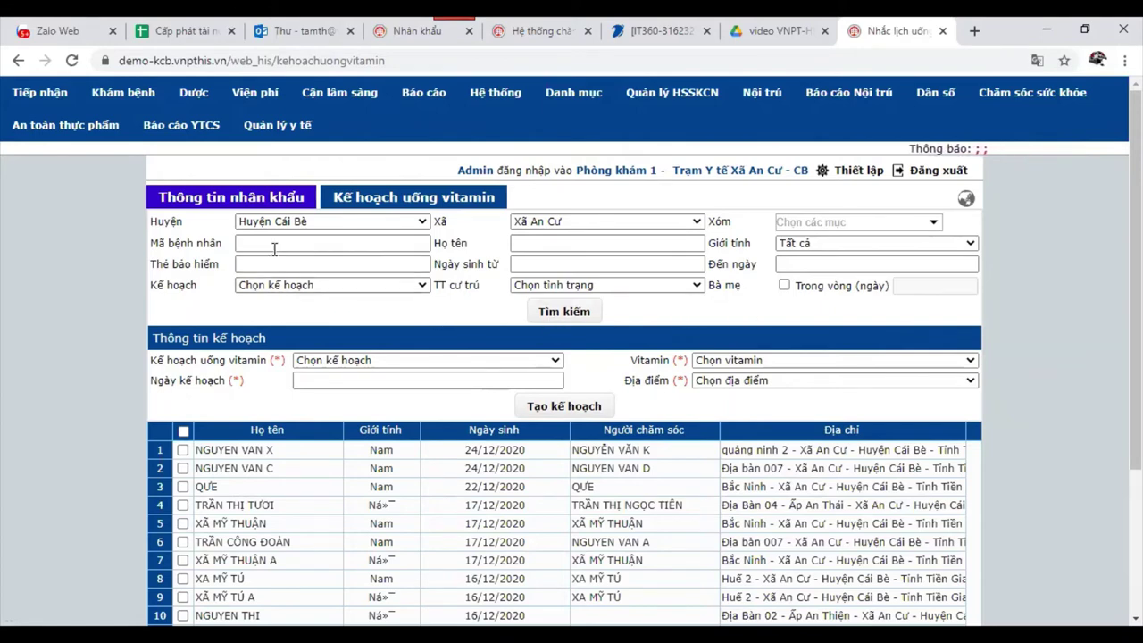
click(363, 223)
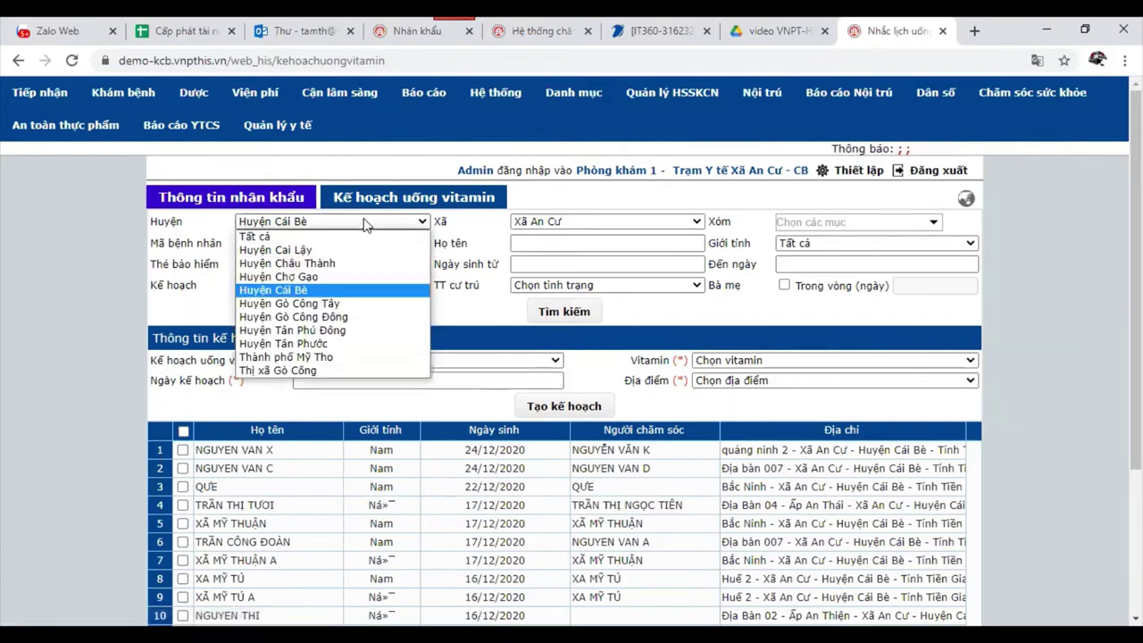
click(604, 266)
click(412, 286)
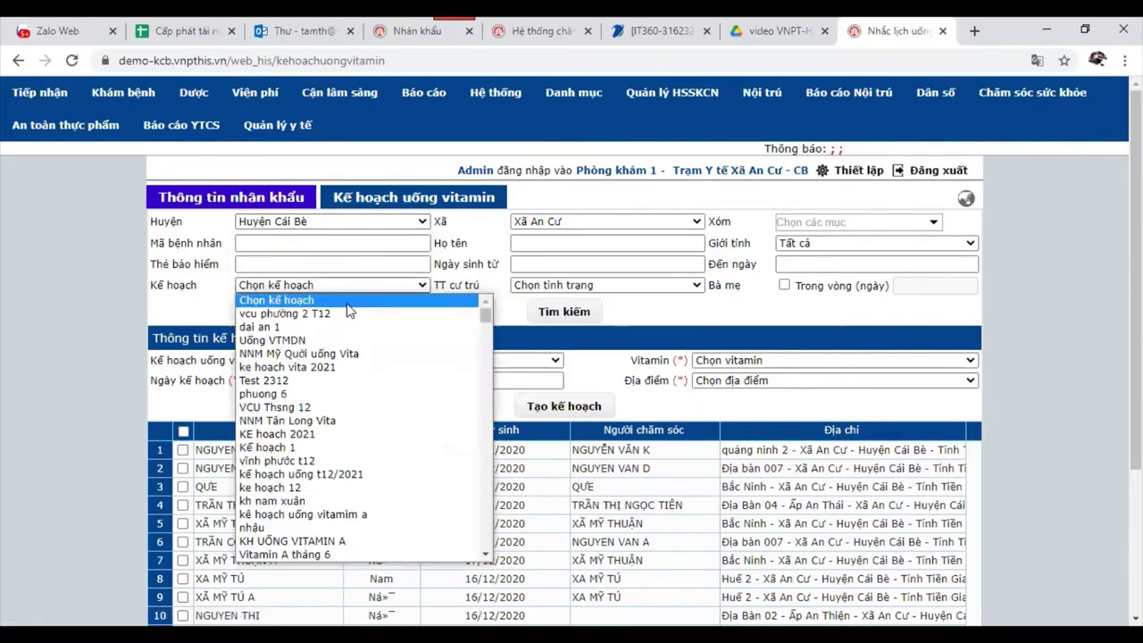
click(349, 312)
click(546, 265)
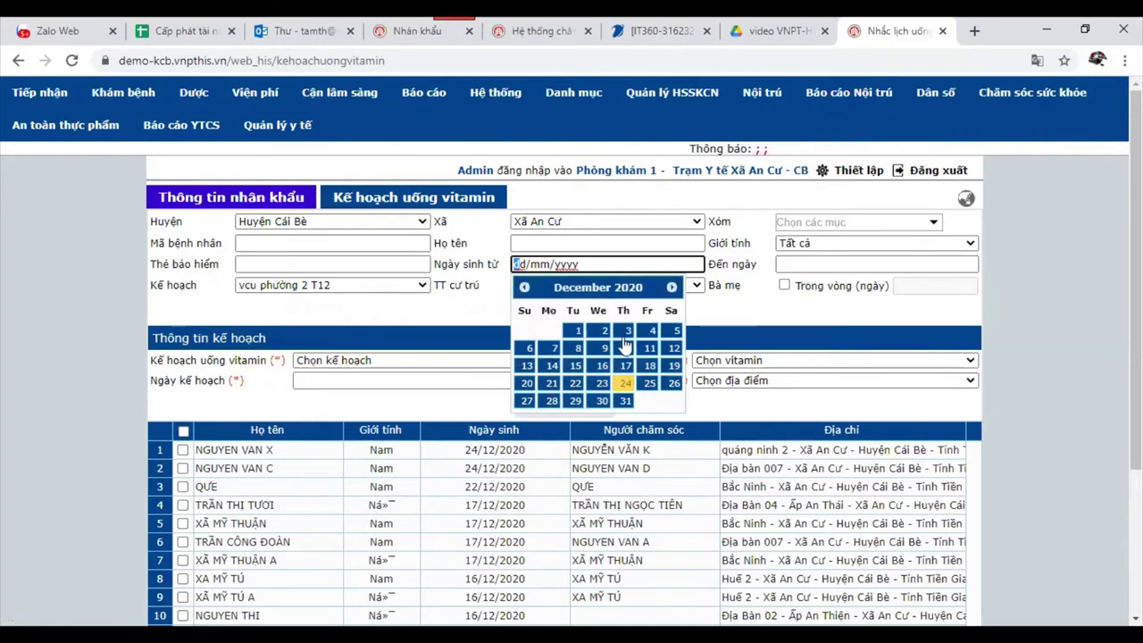
click(578, 330)
click(799, 264)
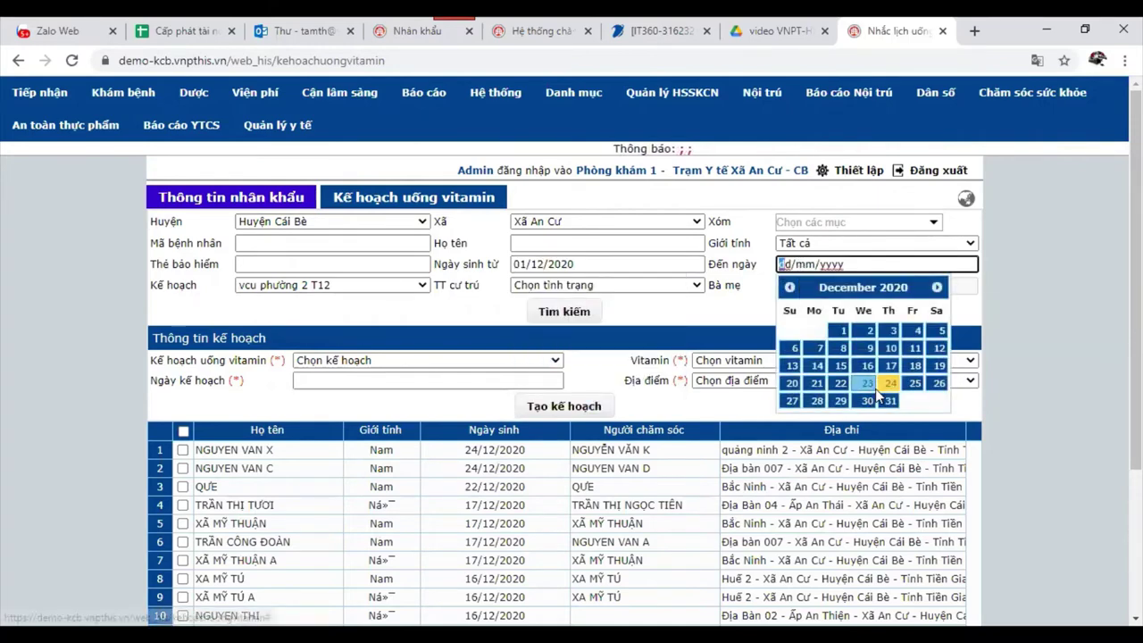
click(615, 262)
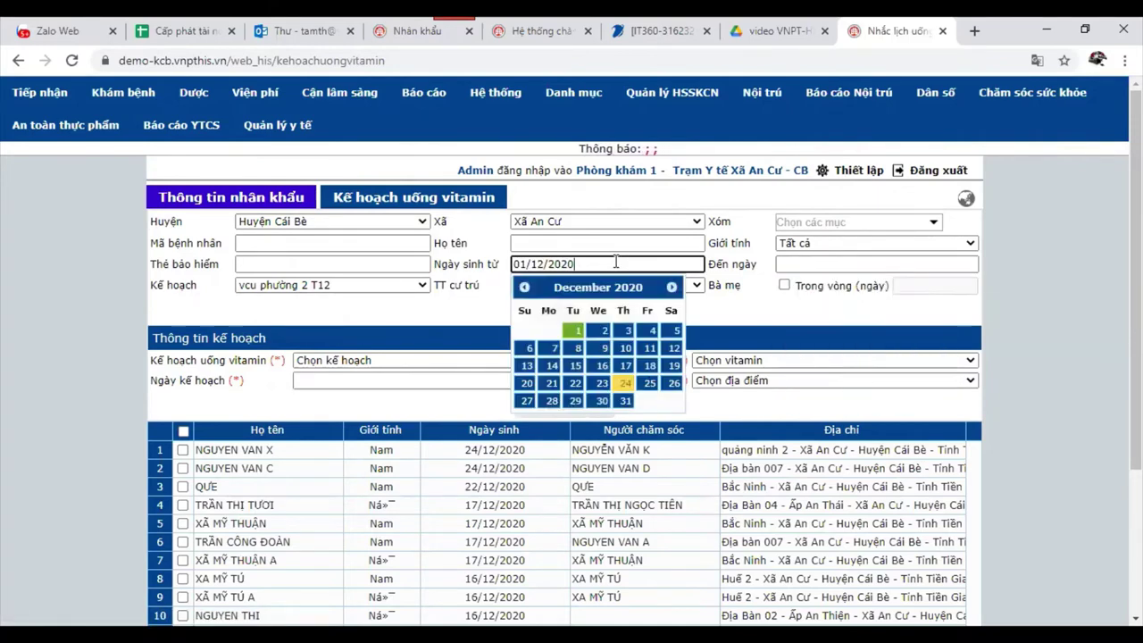
click(471, 303)
click(482, 268)
key(ctrl+a)
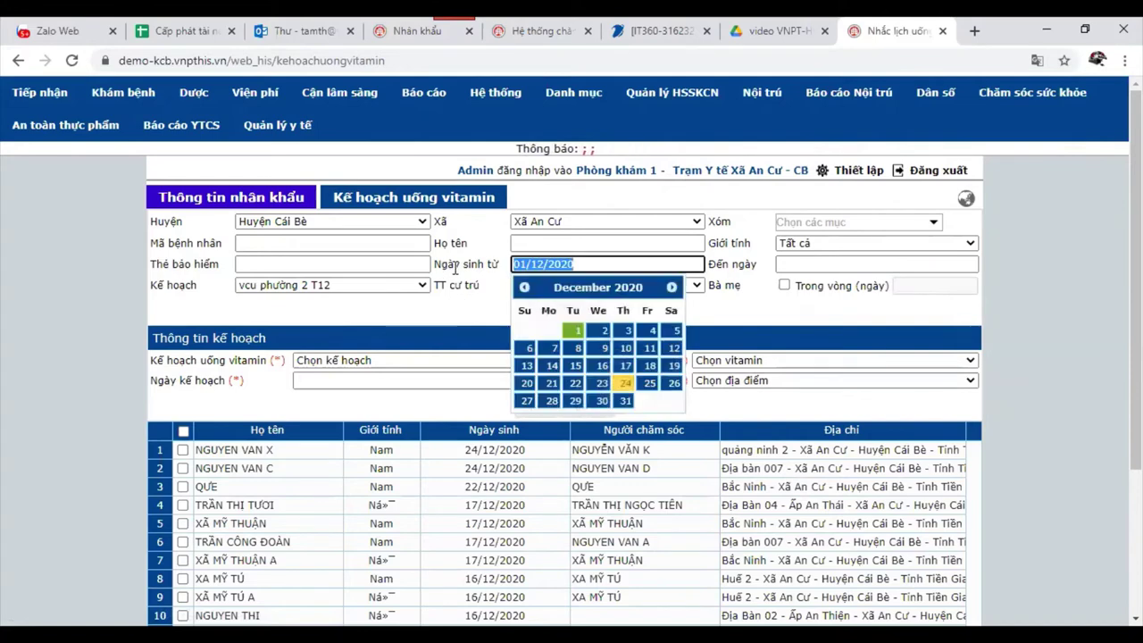
key(BackSpace)
click(473, 317)
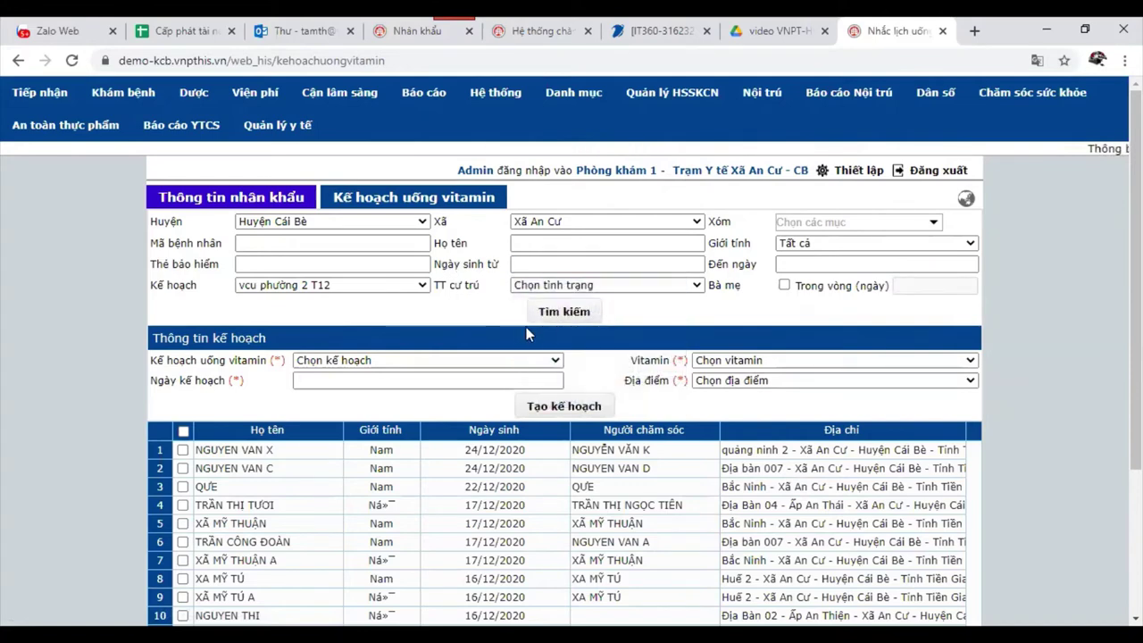
- Search residents by the selected plan, and repeat the search with the plan filter reset to Chọn kế hoạch
click(545, 310)
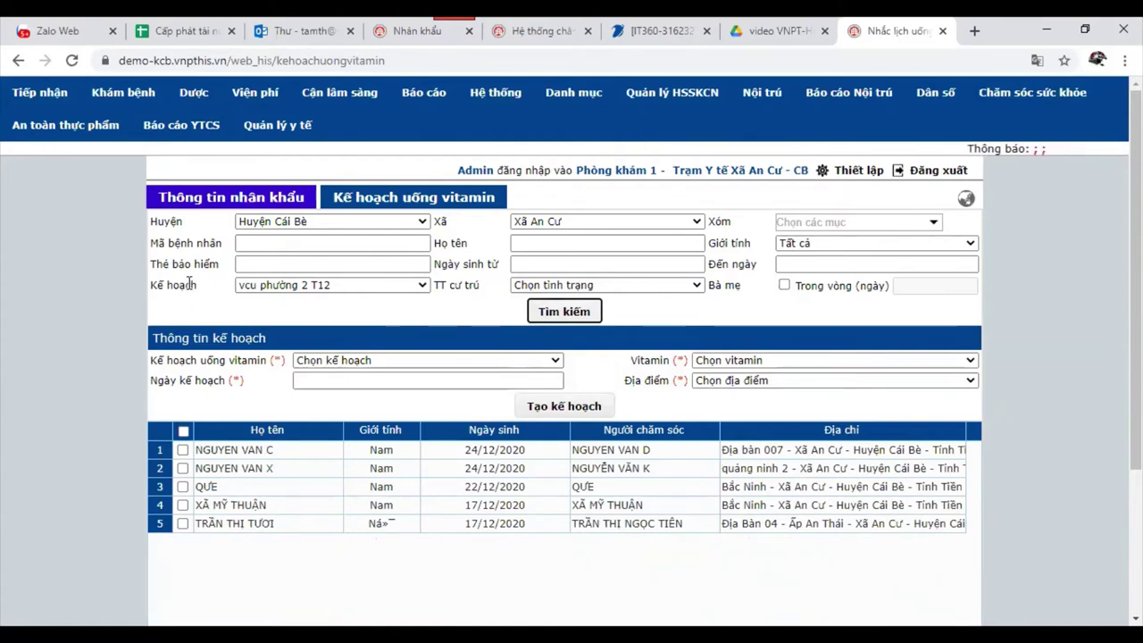
click(371, 286)
click(365, 297)
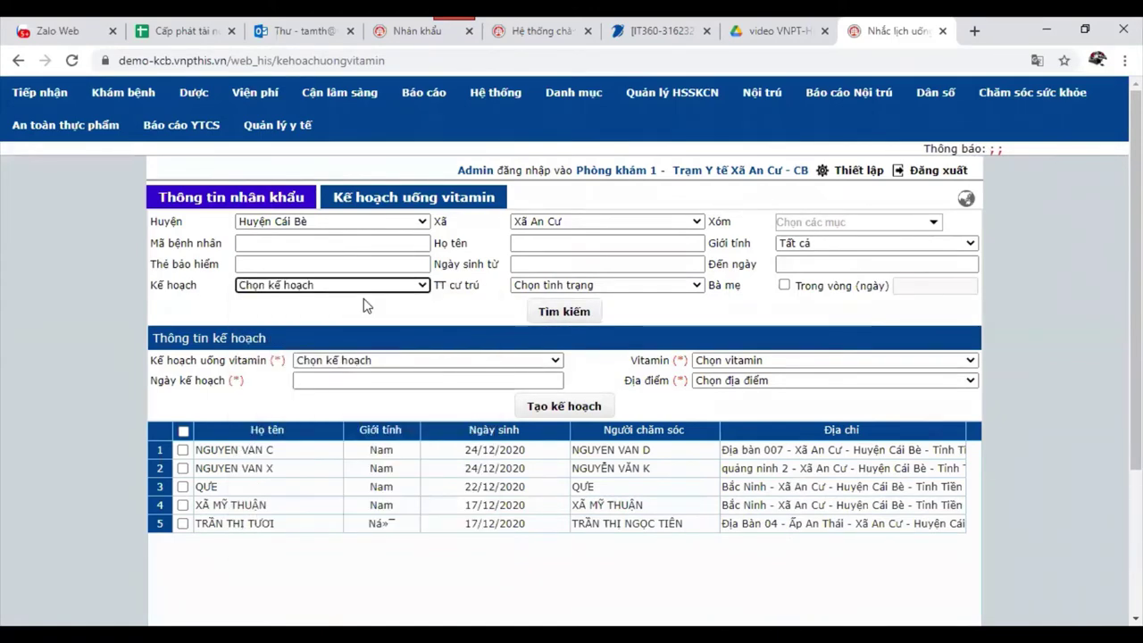
click(560, 314)
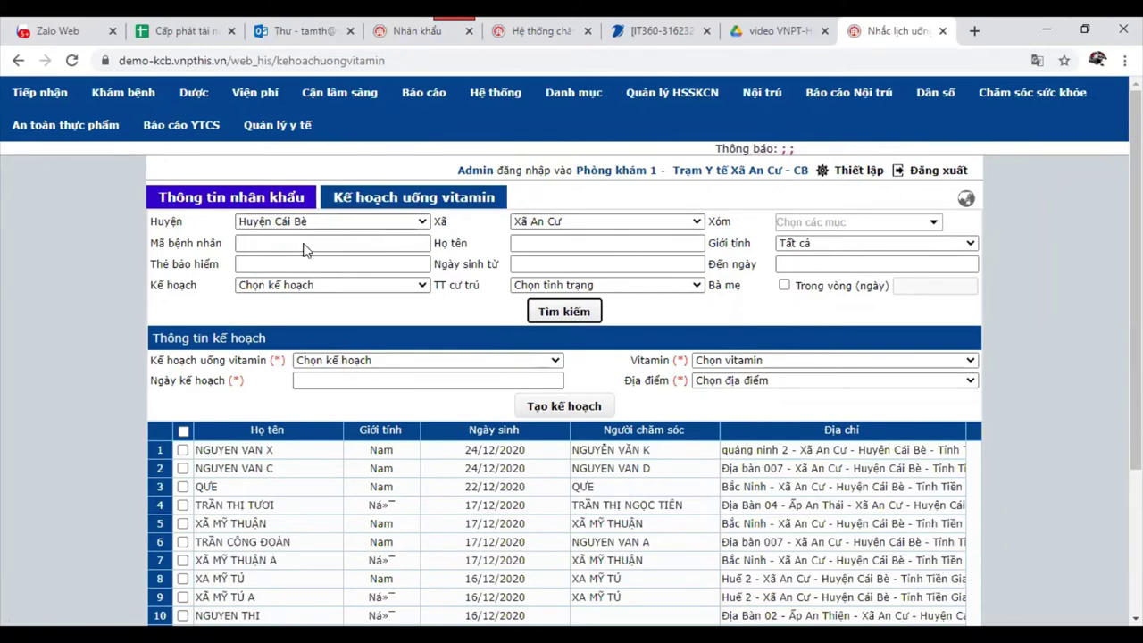
scroll(522, 500, down, 3)
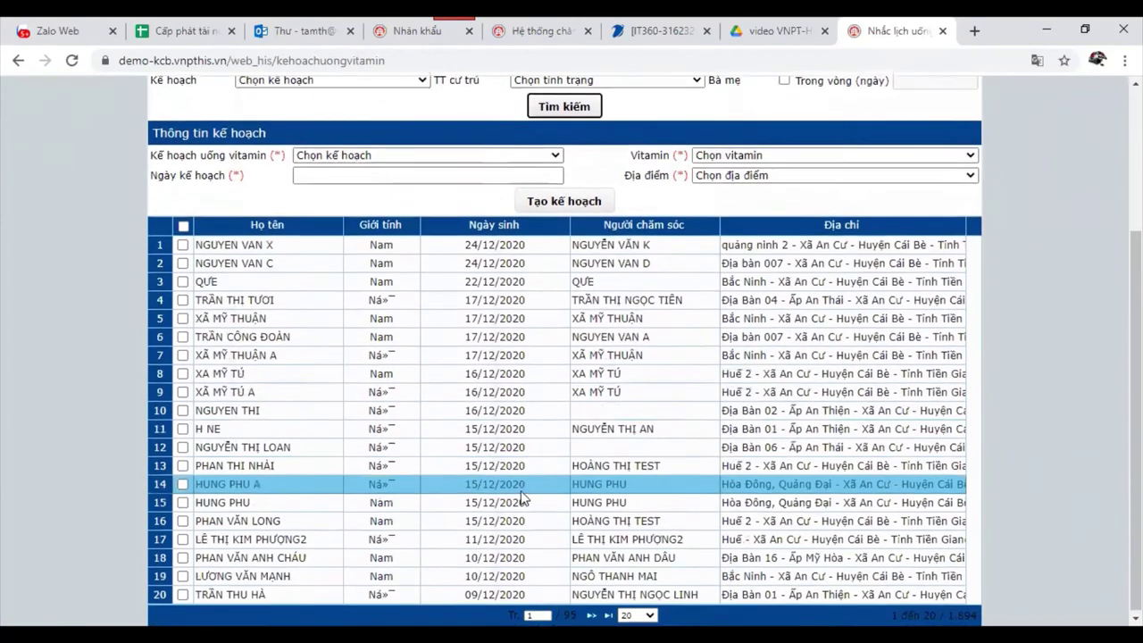
- Examine the Ngày sinh từ and Đến ngày date filters of the resident search
scroll(522, 500, up, 3)
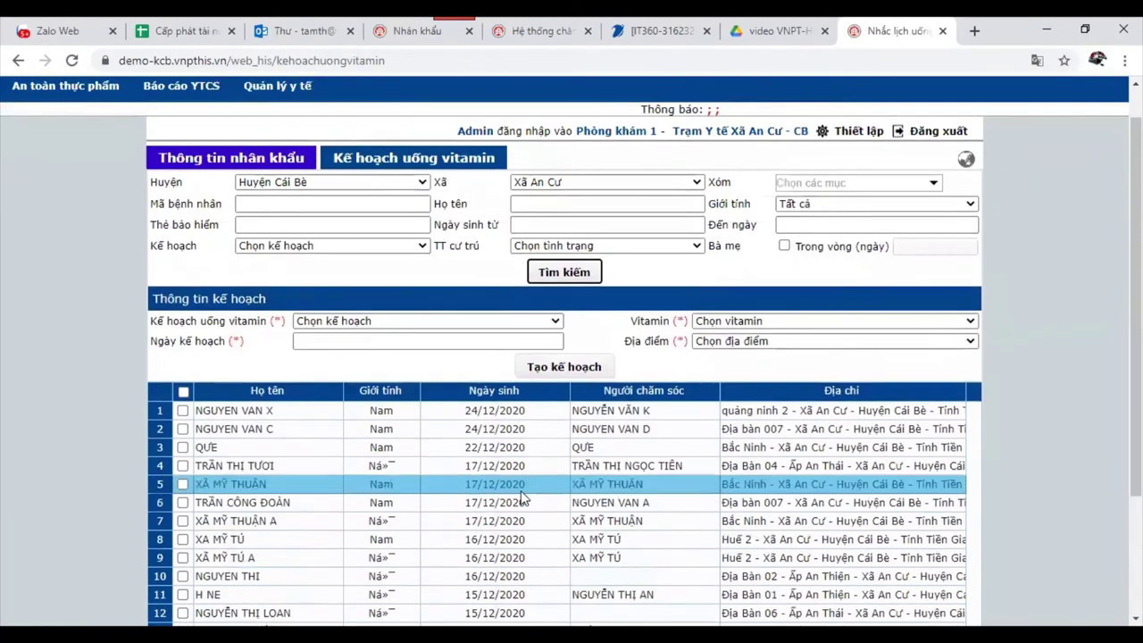
click(567, 225)
click(799, 226)
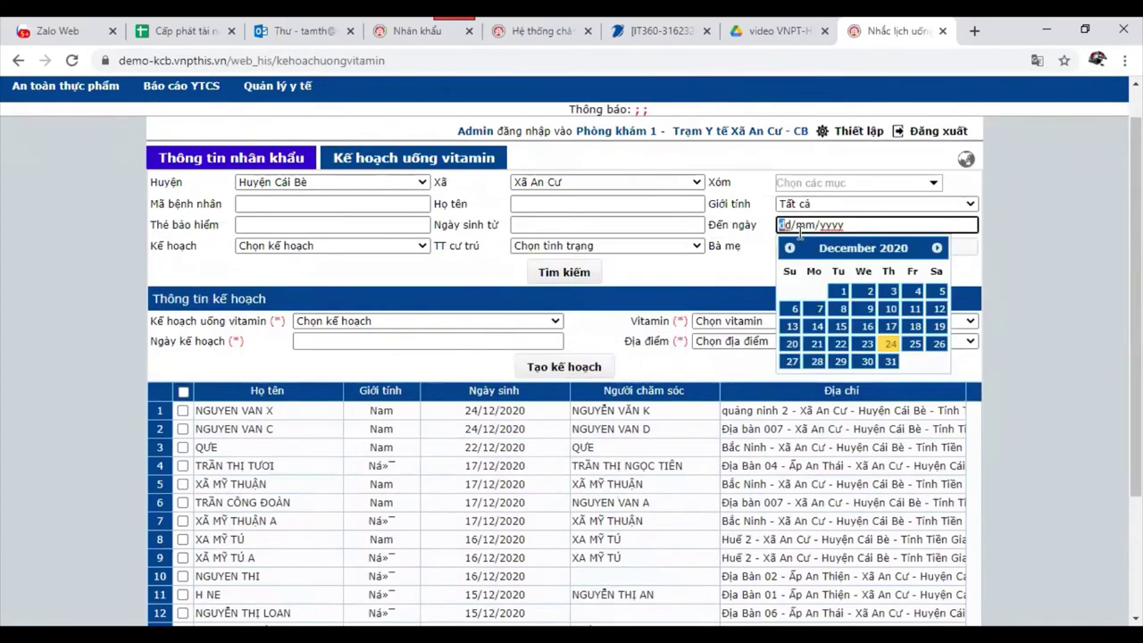
click(446, 274)
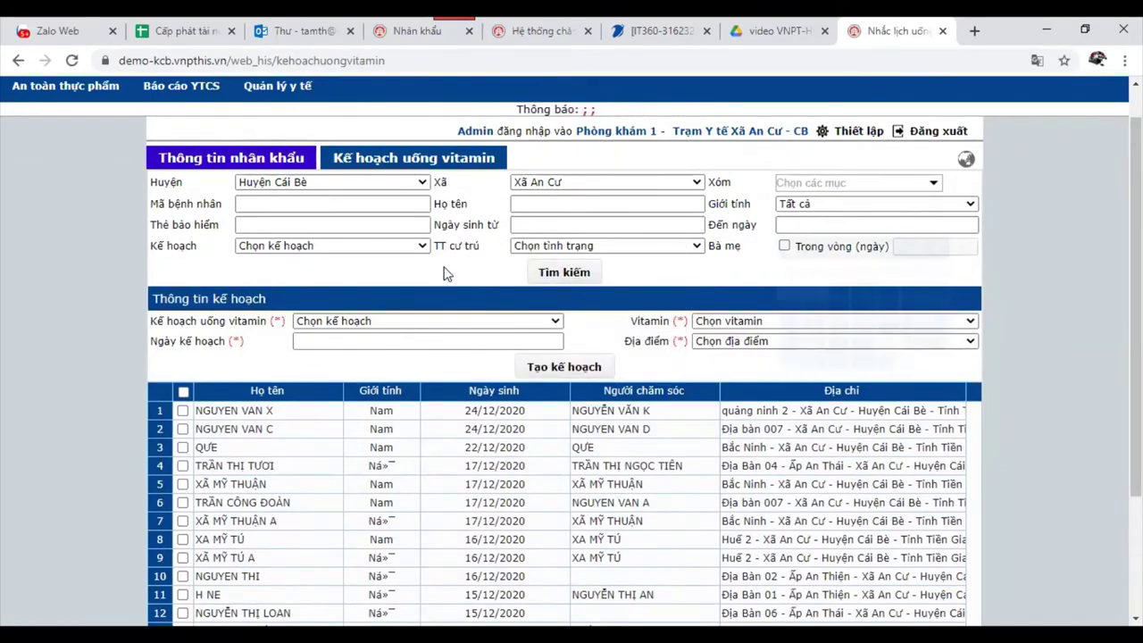
- Under Thông tin kế hoạch, choose the plan vcu phường 2 T12 and the vitamin 100000 IU, and check the Ngày kế hoạch field
click(446, 324)
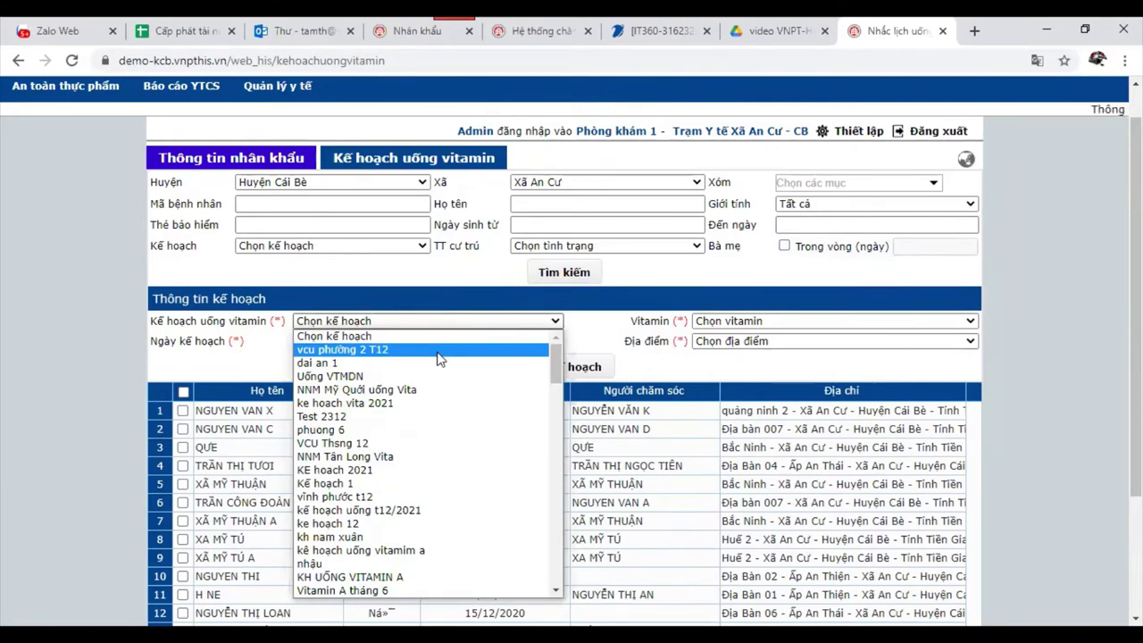
click(437, 350)
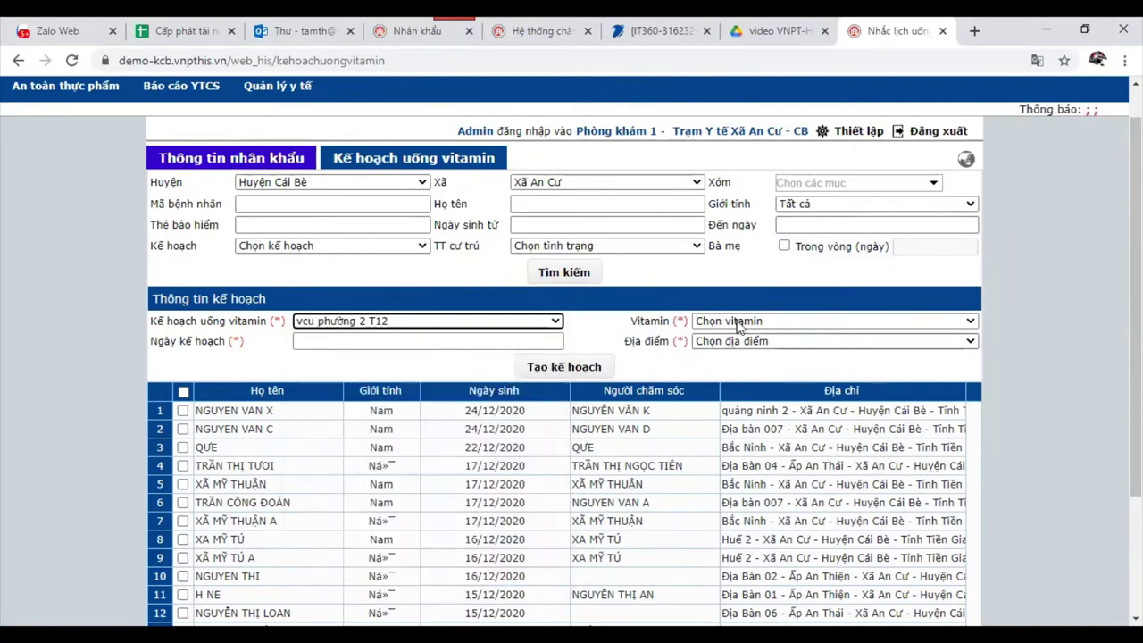
click(741, 321)
click(739, 350)
click(429, 341)
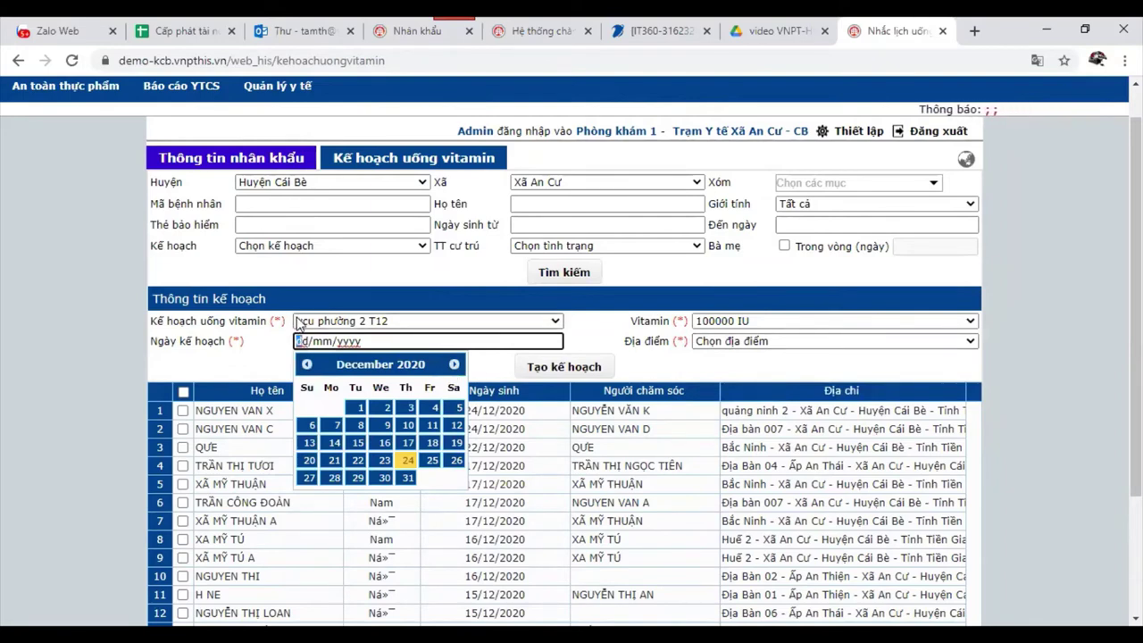
click(373, 323)
click(632, 361)
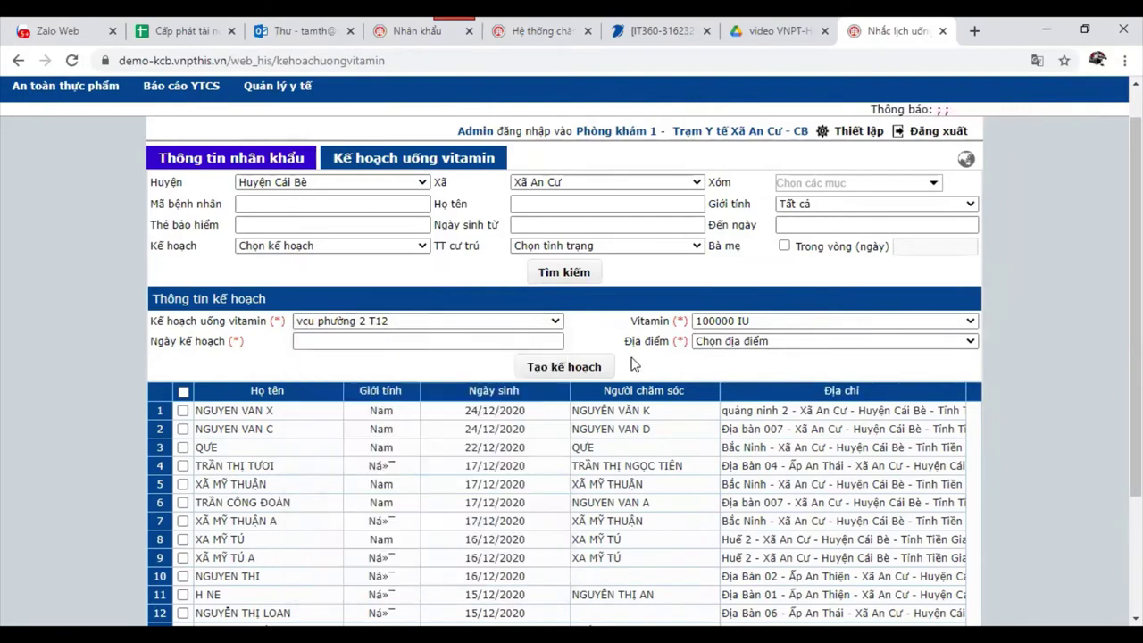
- Select all listed residents, clear that selection, and select only the first two residents for the vitamin plan
click(183, 391)
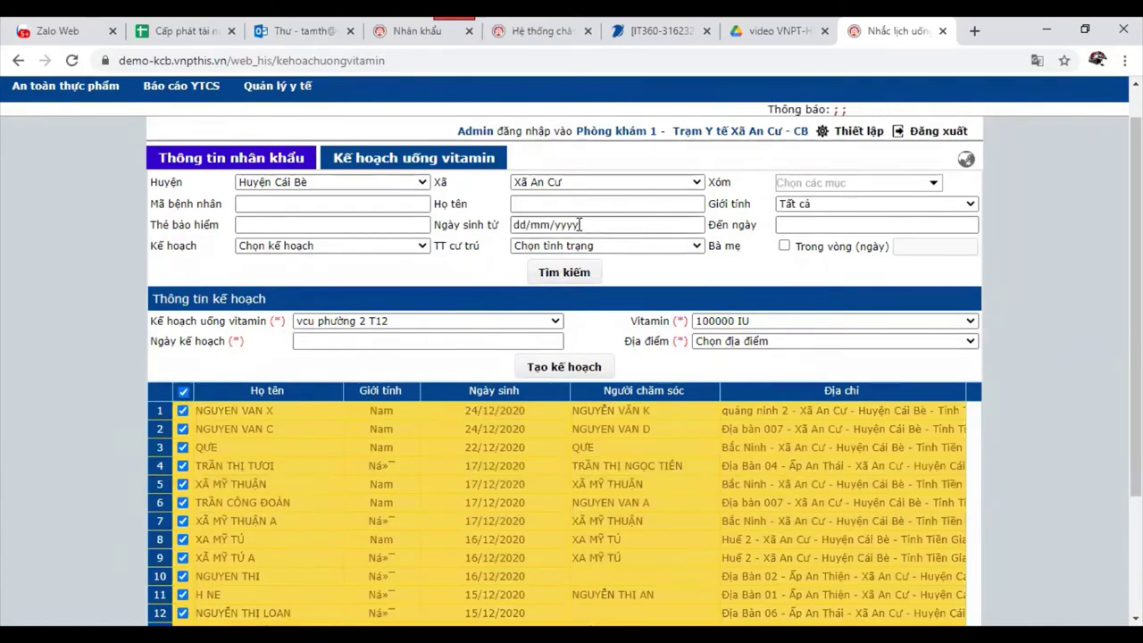
click(183, 391)
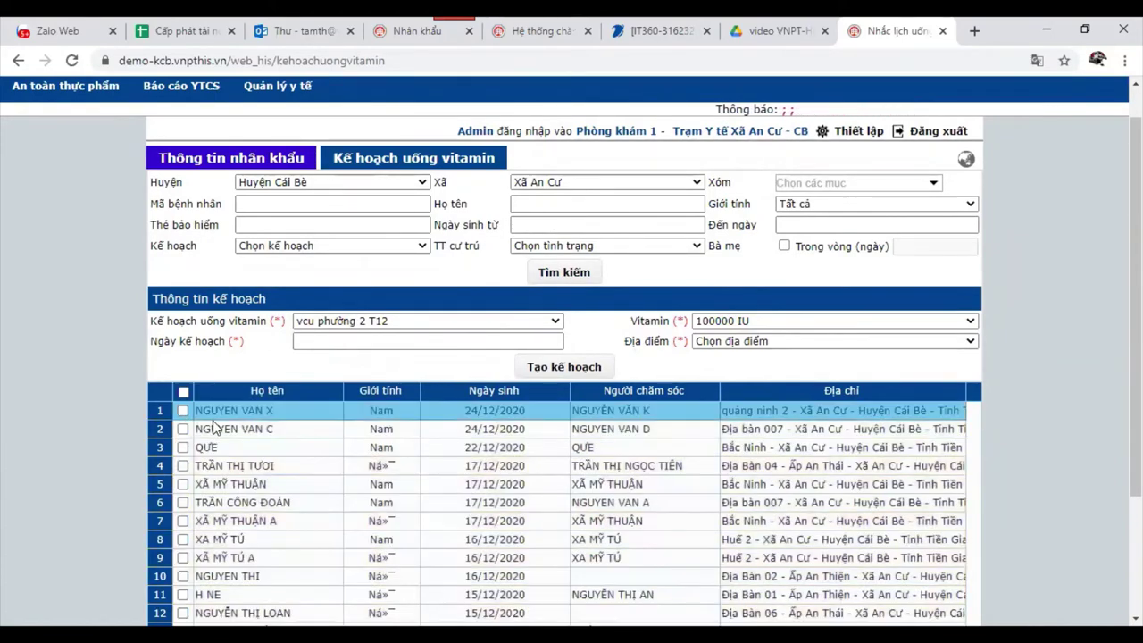
click(182, 410)
click(259, 428)
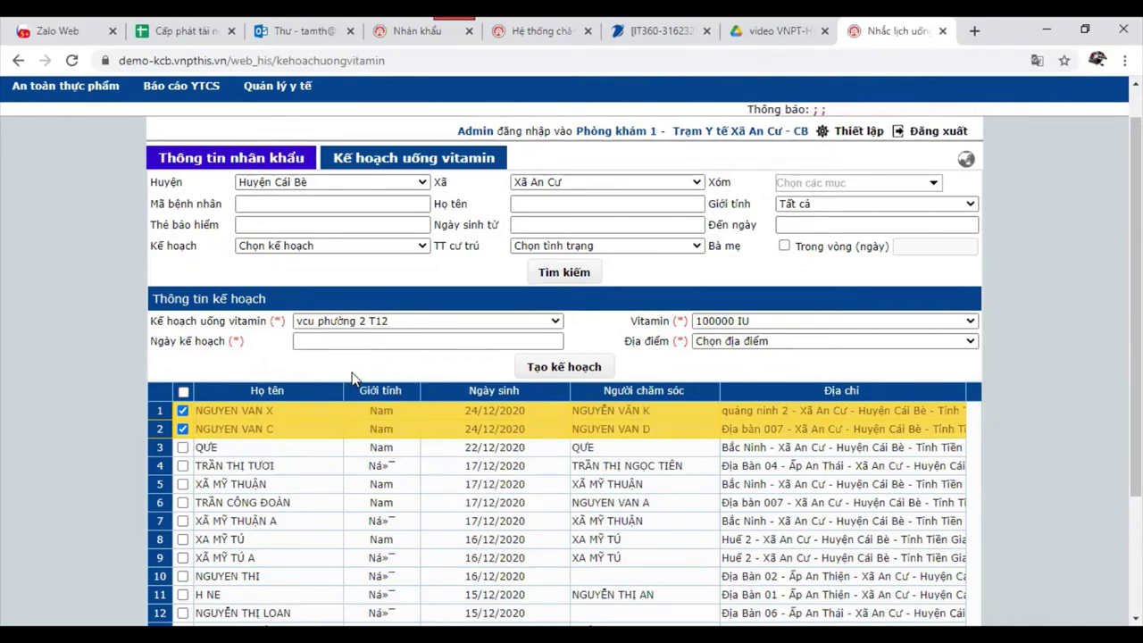
- Switch to the Kế hoạch uống vitamin list of scheduled people and select its first entry
click(400, 164)
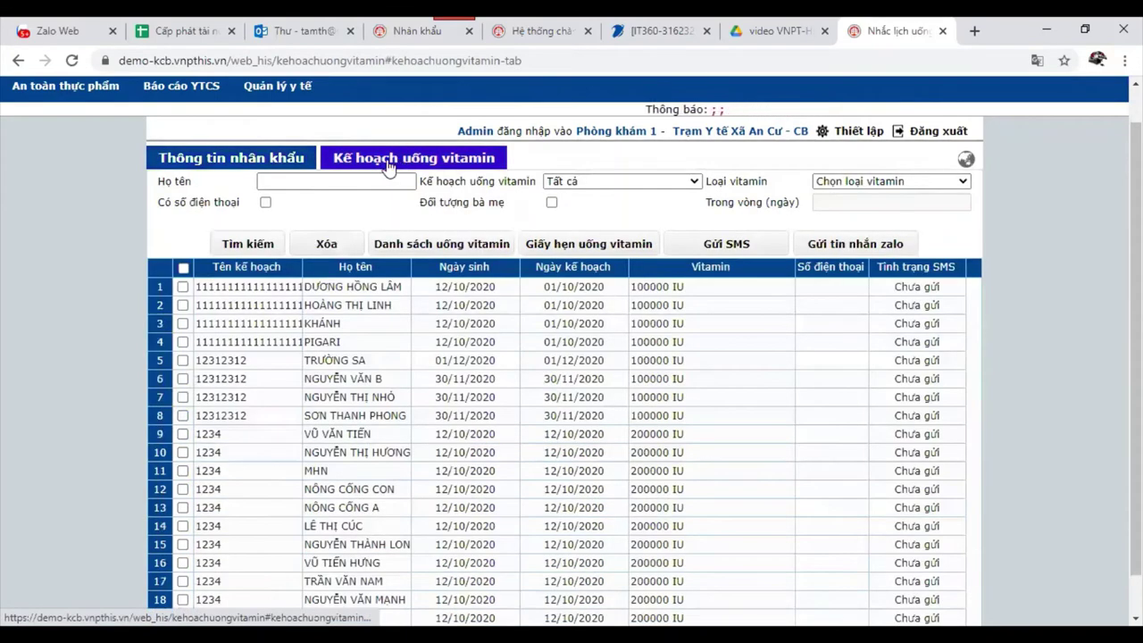
click(256, 161)
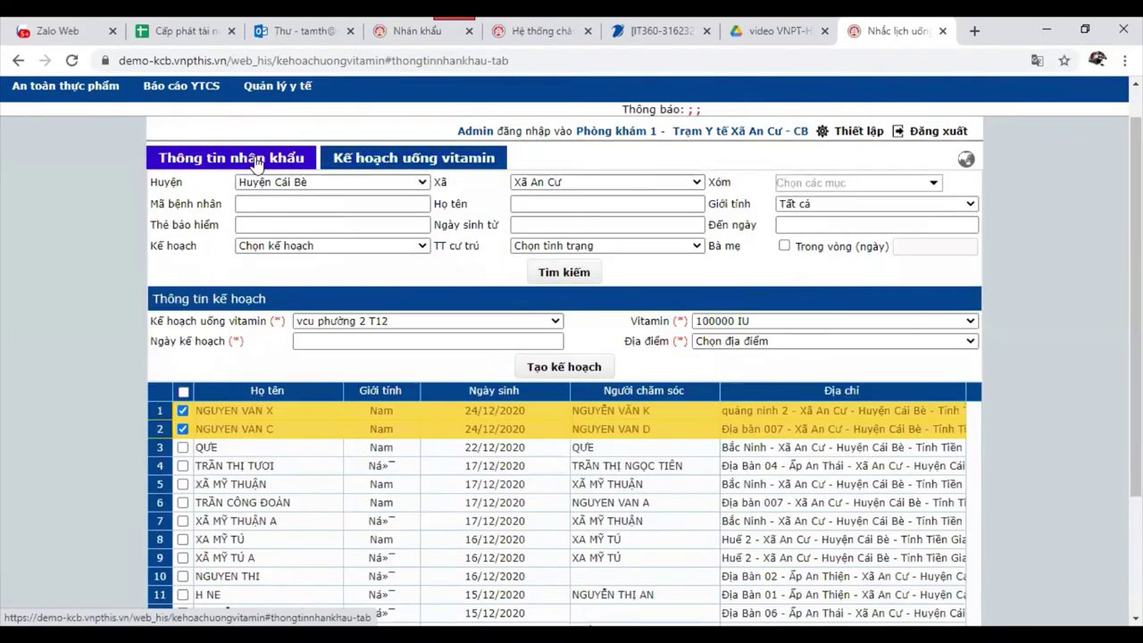
click(350, 168)
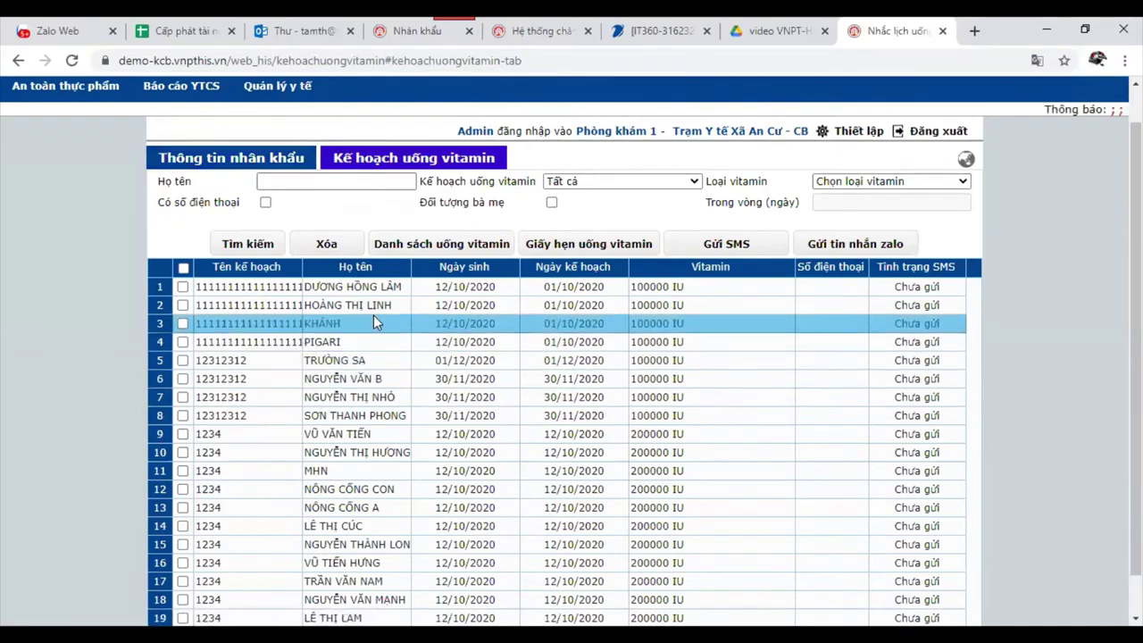
click(376, 288)
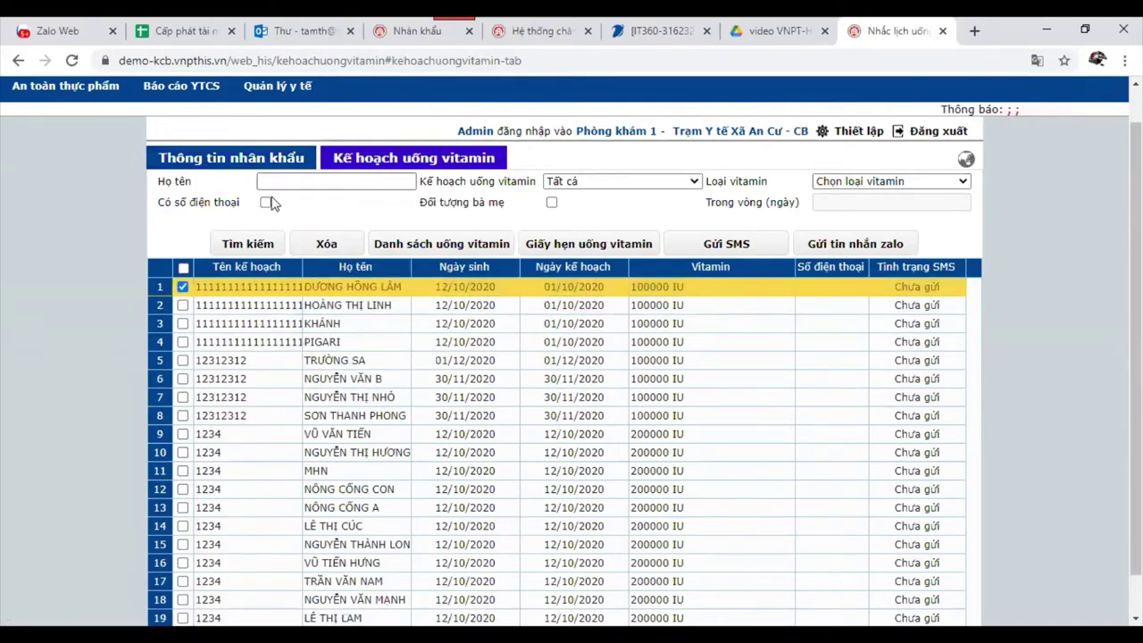
- Check the options of the Kế hoạch uống vitamin filter and view the fourth entry's plan details, leaving both unchanged
click(603, 181)
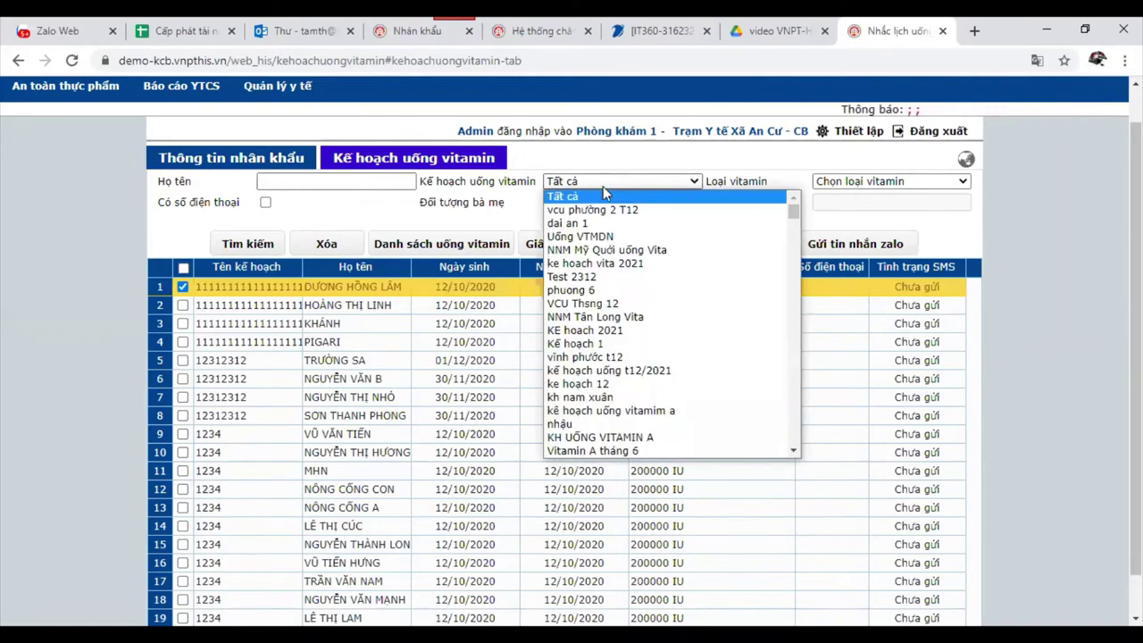
click(347, 214)
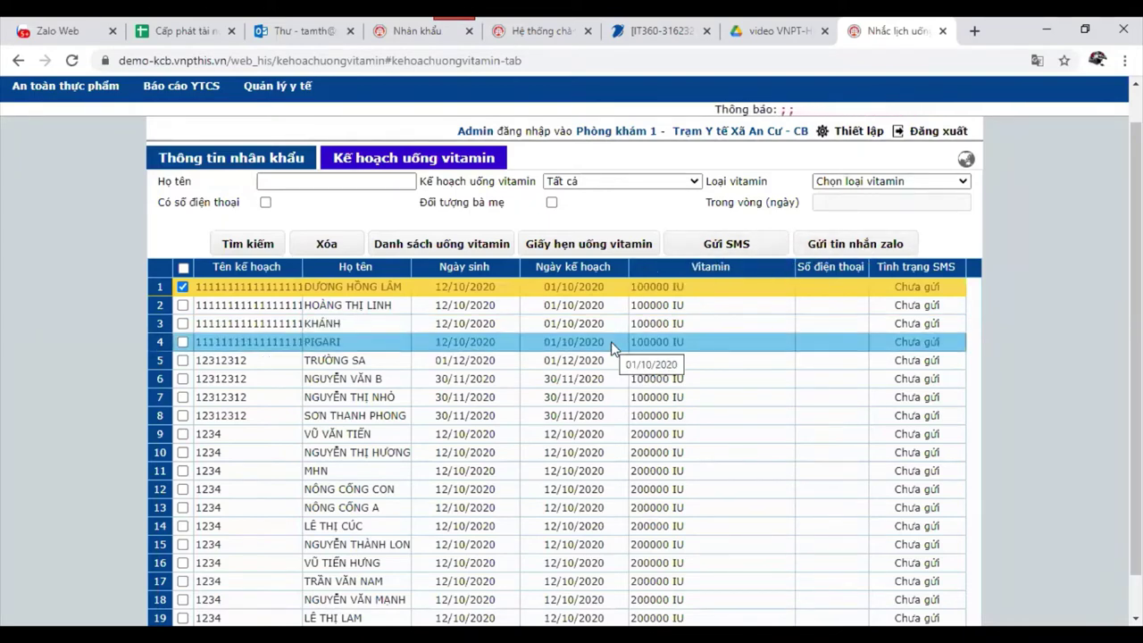
double_click(430, 341)
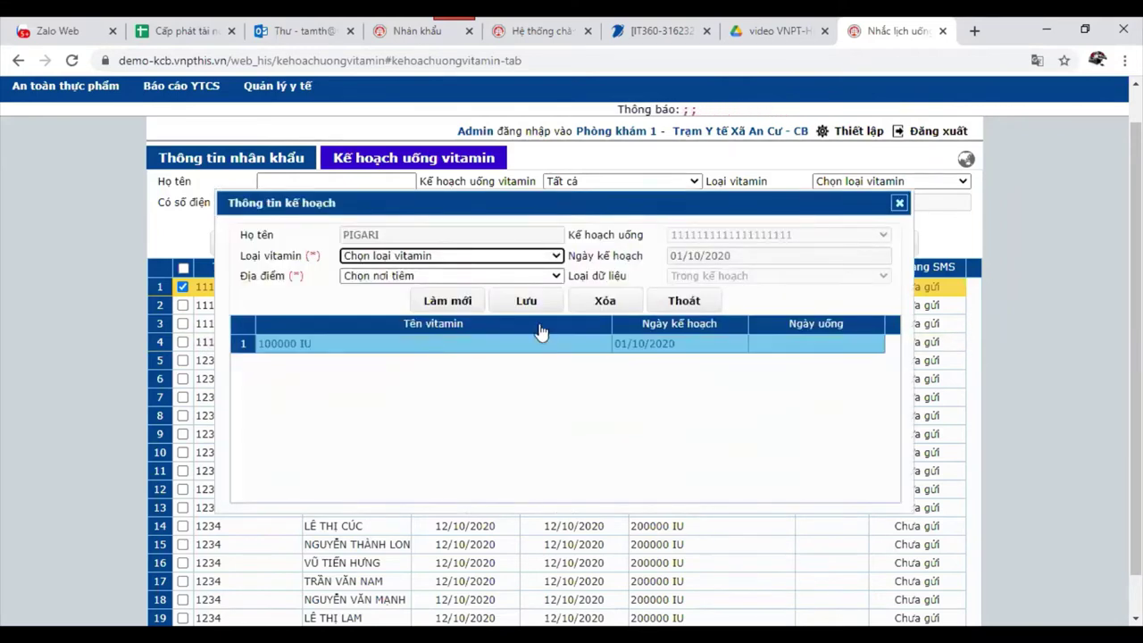
click(683, 301)
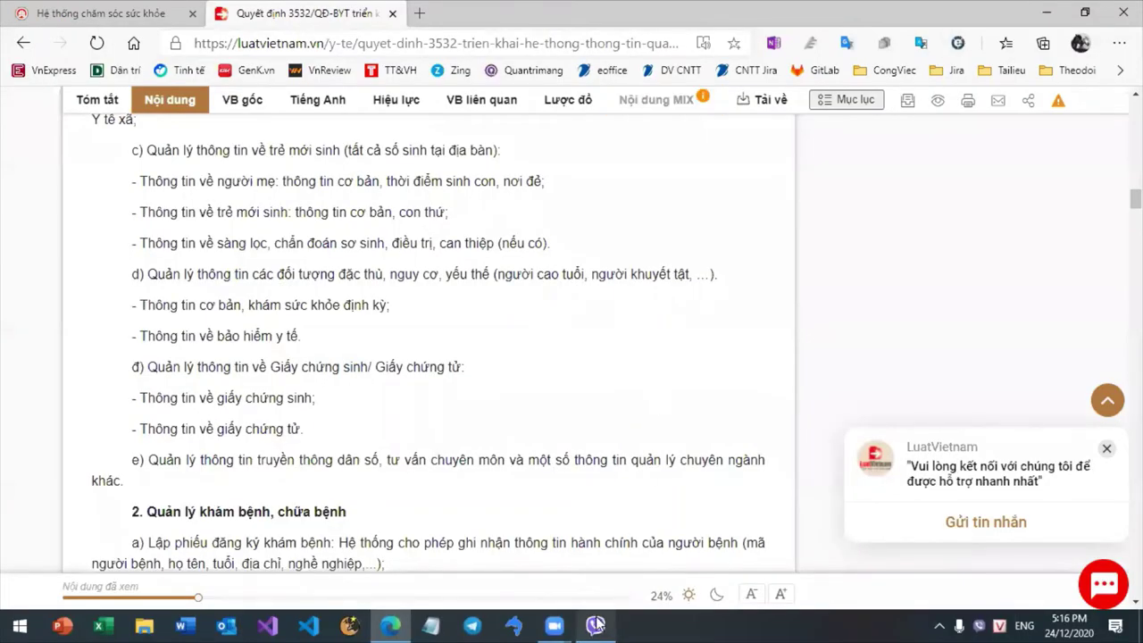
click(553, 625)
click(632, 555)
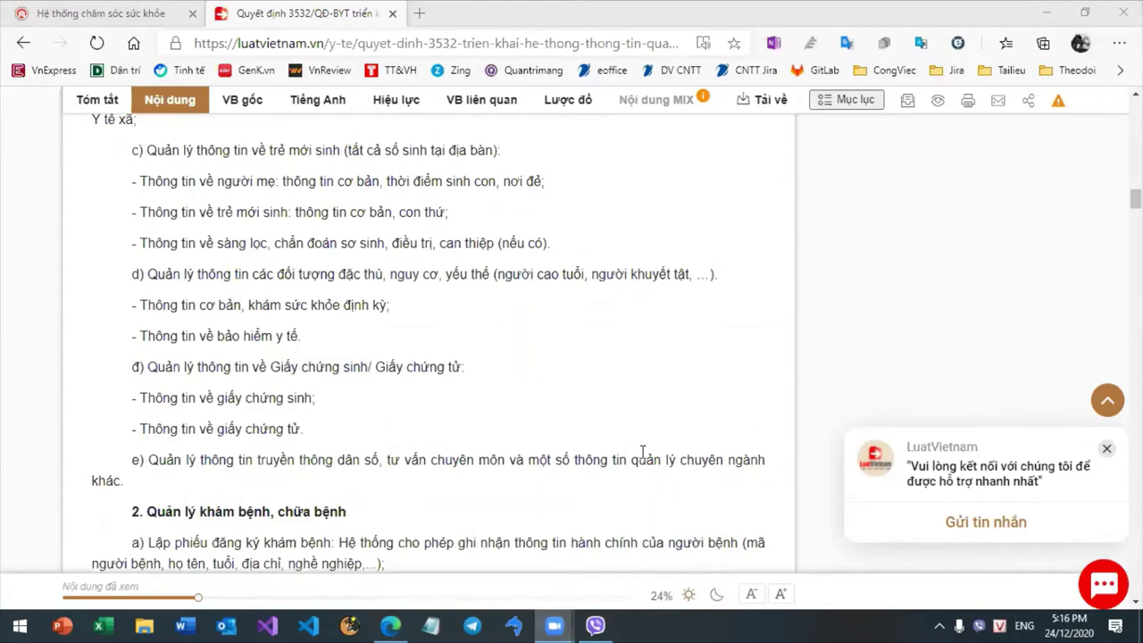
mouse_move(554, 623)
click(572, 313)
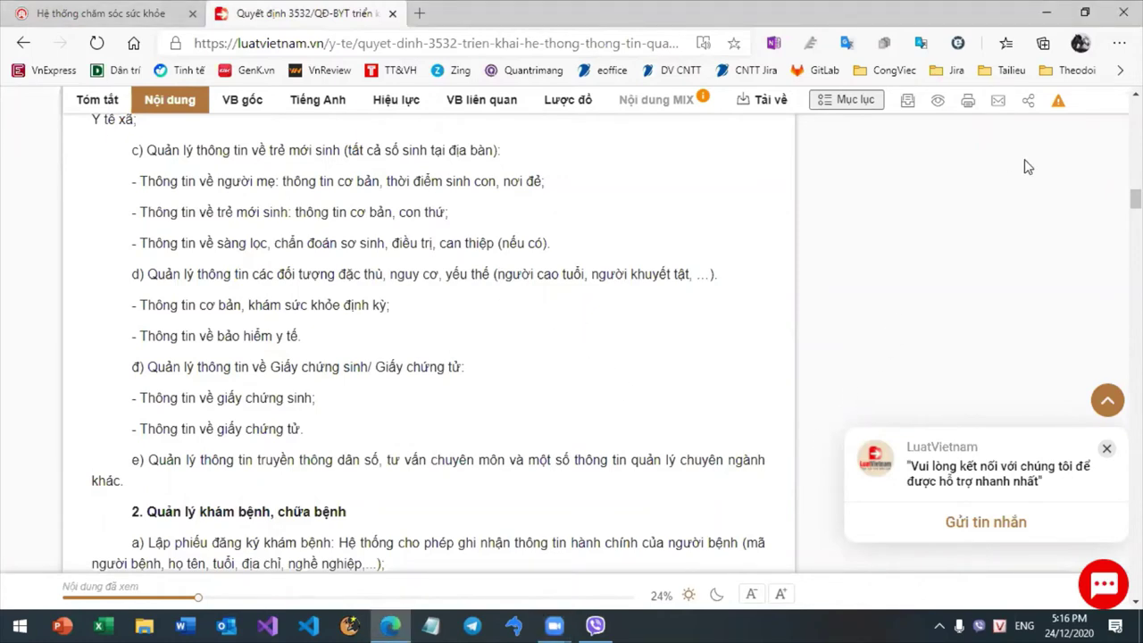
- Read section 2, Quản lý khám bệnh, chữa bệnh, of Quyết định 3532/QĐ-BYT, highlighting passages of its heading and first items
scroll(428, 358, down, 5)
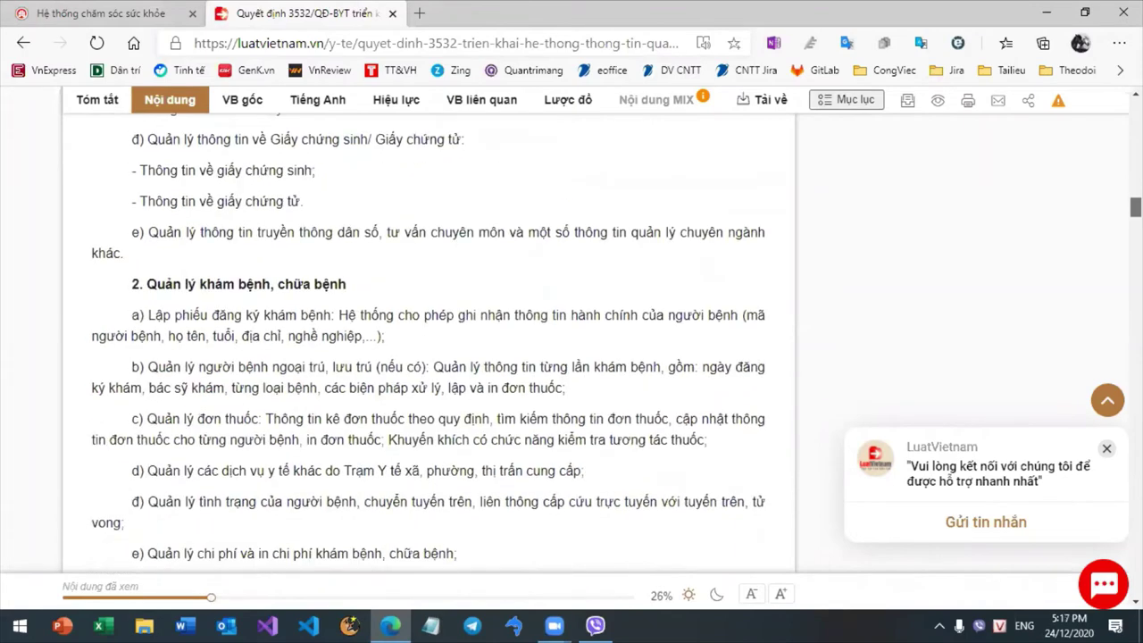
scroll(428, 339, up, 2)
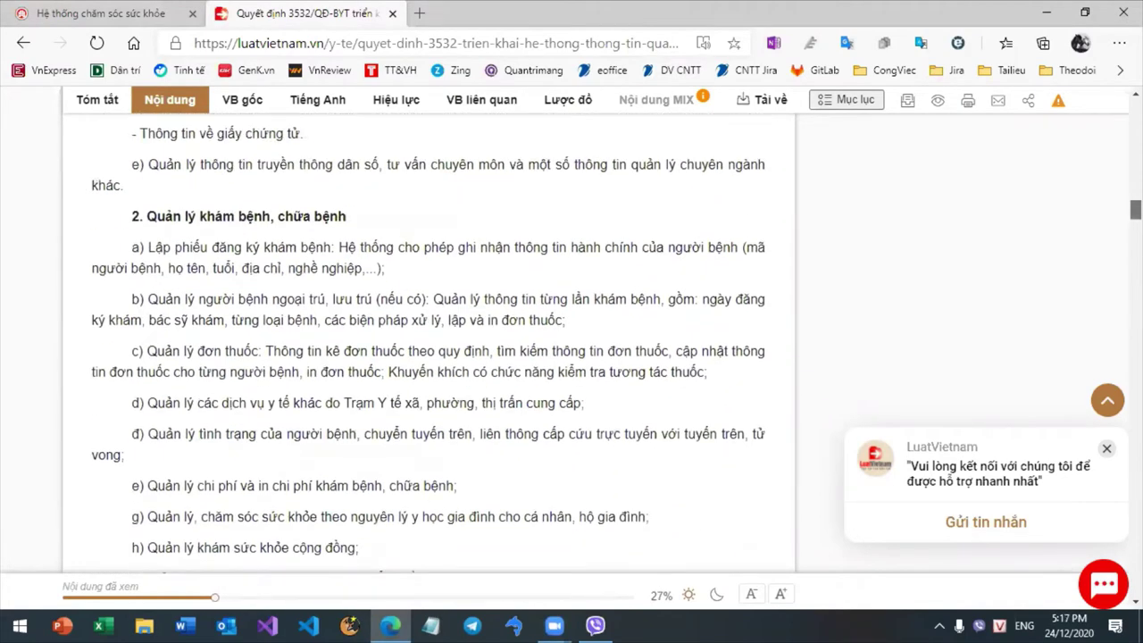
scroll(429, 357, down, 6)
scroll(428, 357, up, 6)
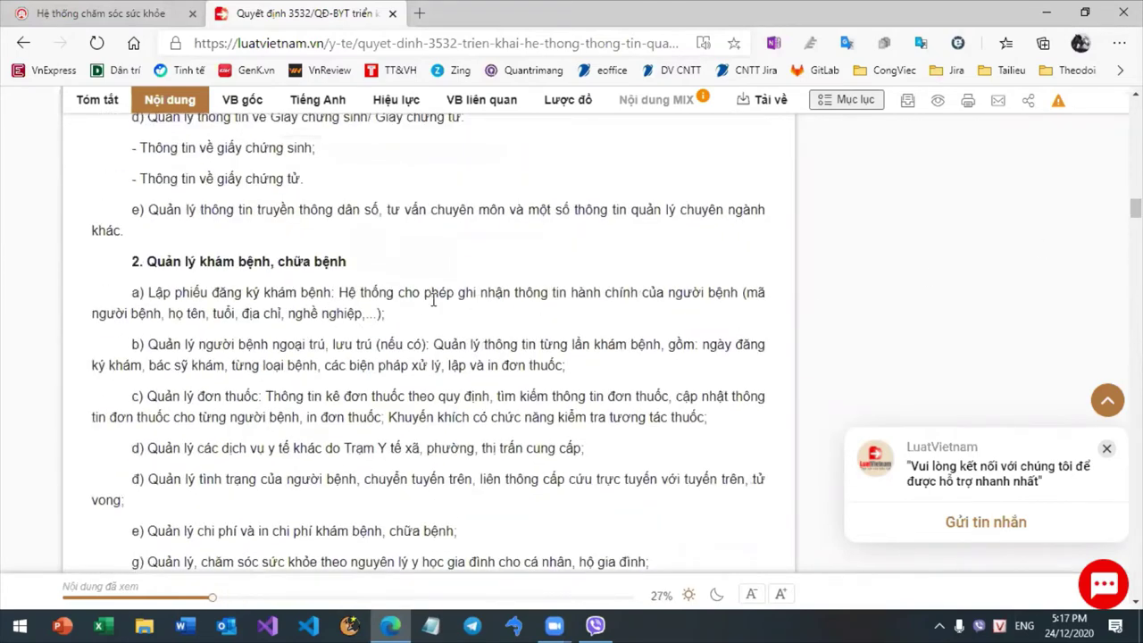
drag(417, 288, 598, 321)
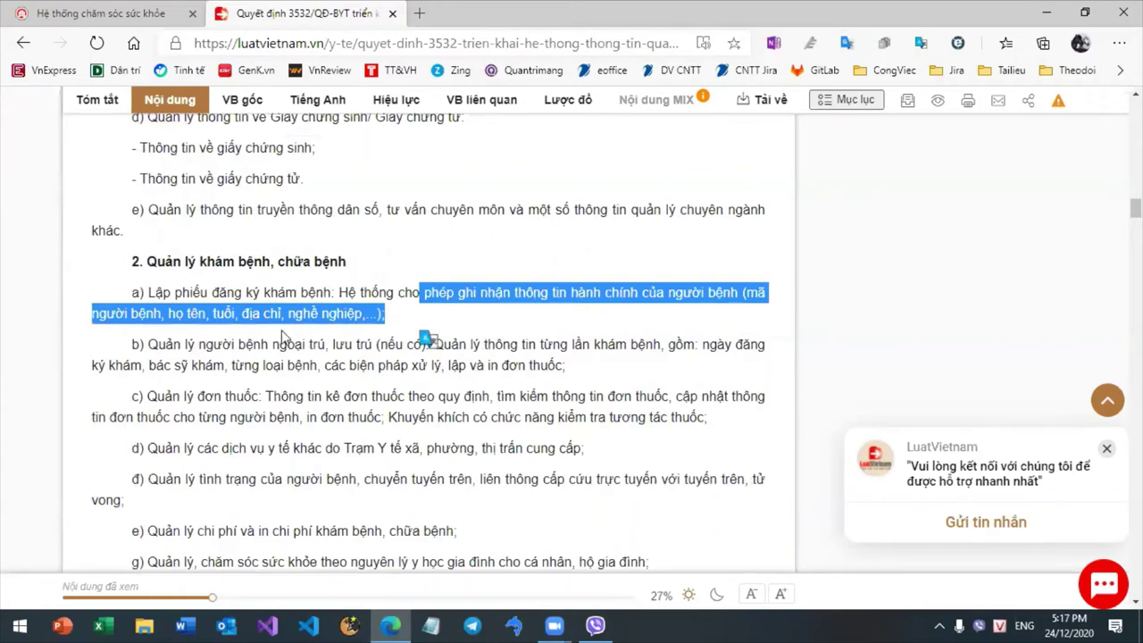
drag(261, 344, 400, 363)
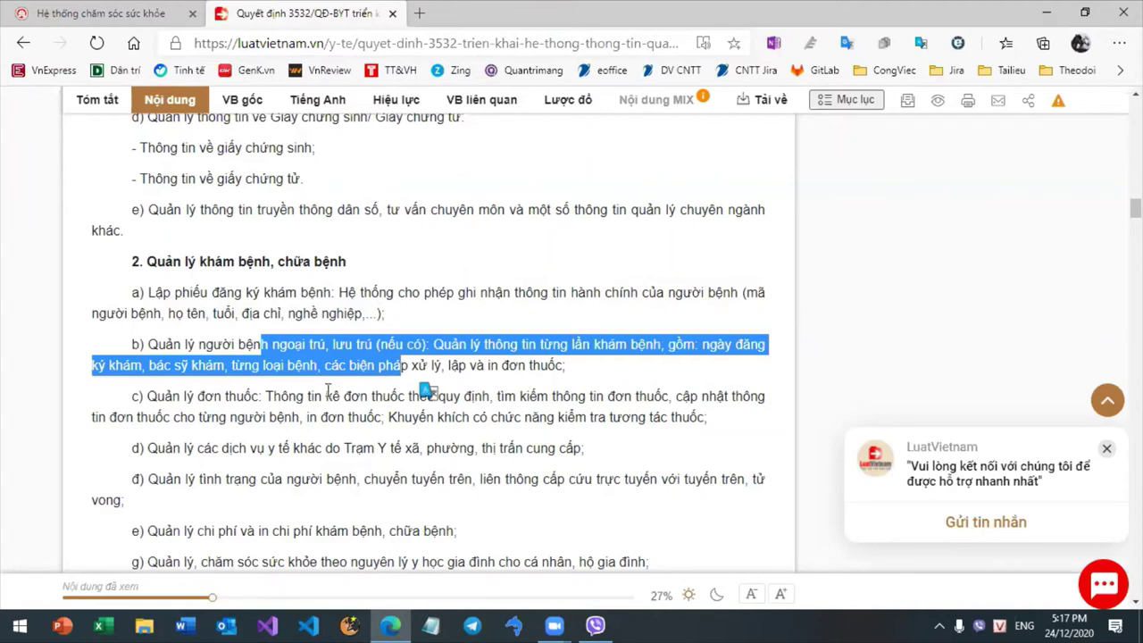
click(268, 367)
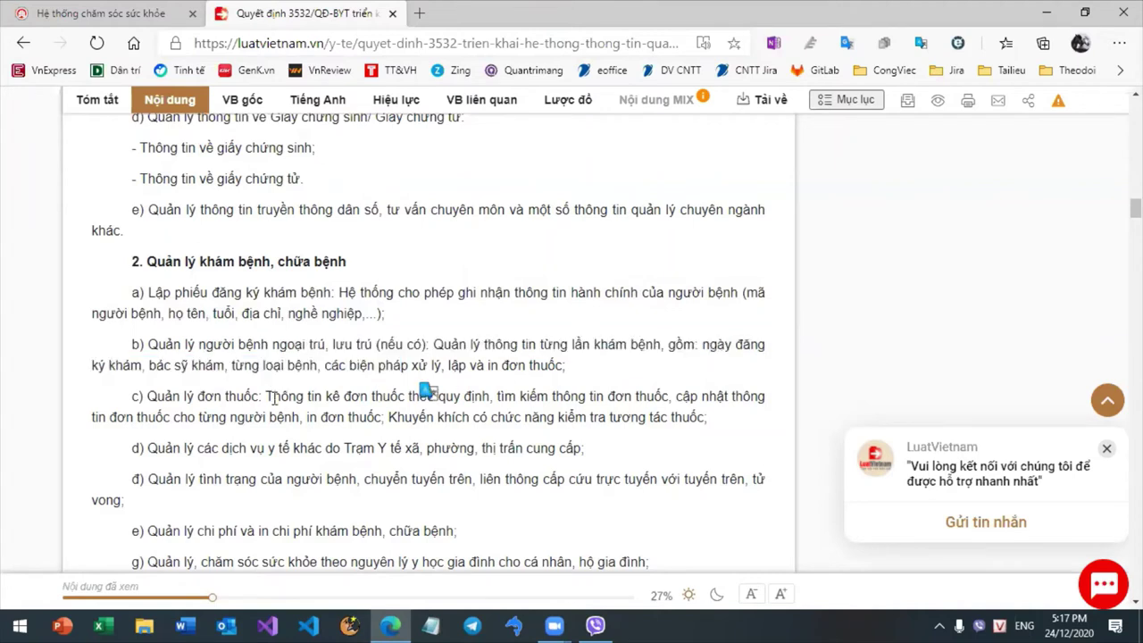
drag(272, 396, 311, 430)
click(279, 448)
drag(257, 260, 334, 261)
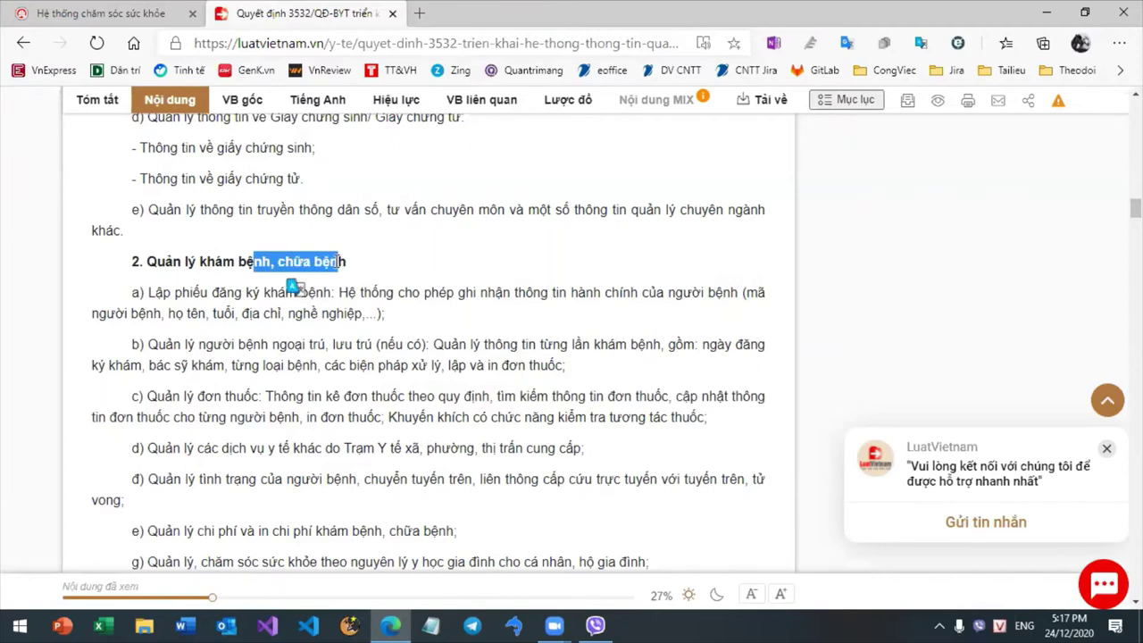
- Skim Quyết định 3532/QĐ-BYT from section 2, Quản lý khám bệnh, chữa bệnh, through section 19, Quản lý nhân lực y tế
scroll(295, 285, down, 5)
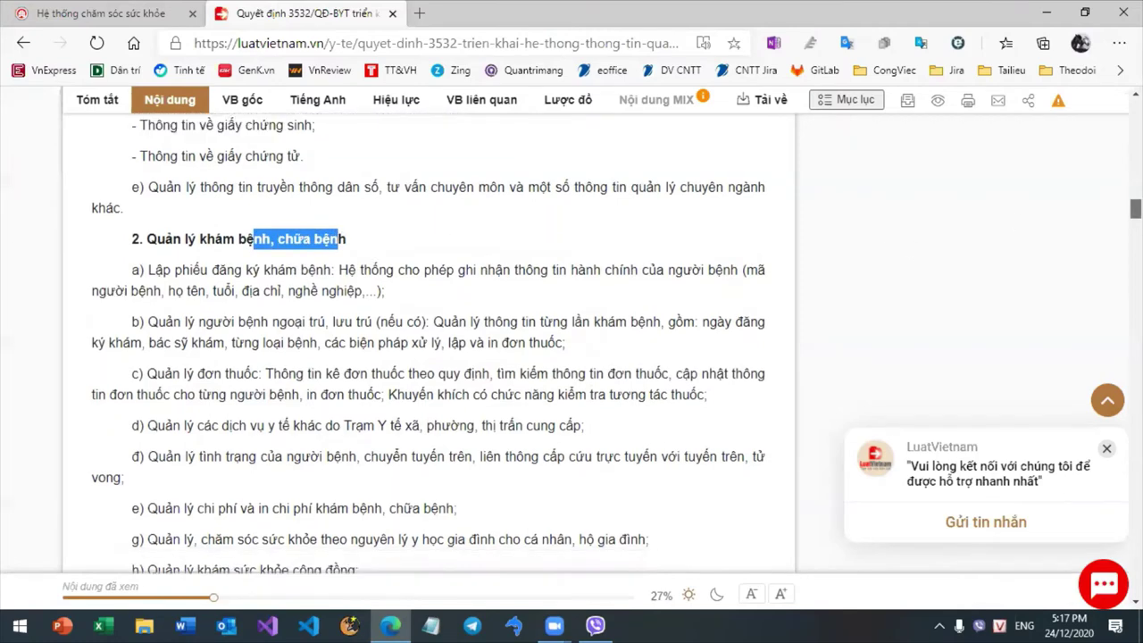
scroll(429, 343, down, 4)
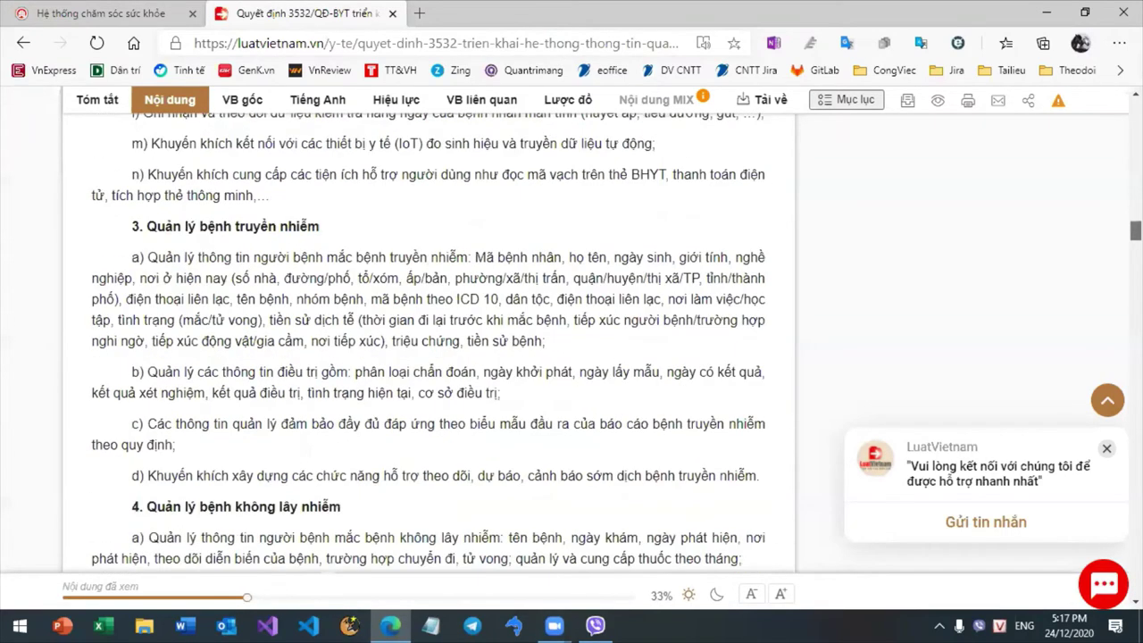
scroll(428, 343, down, 10)
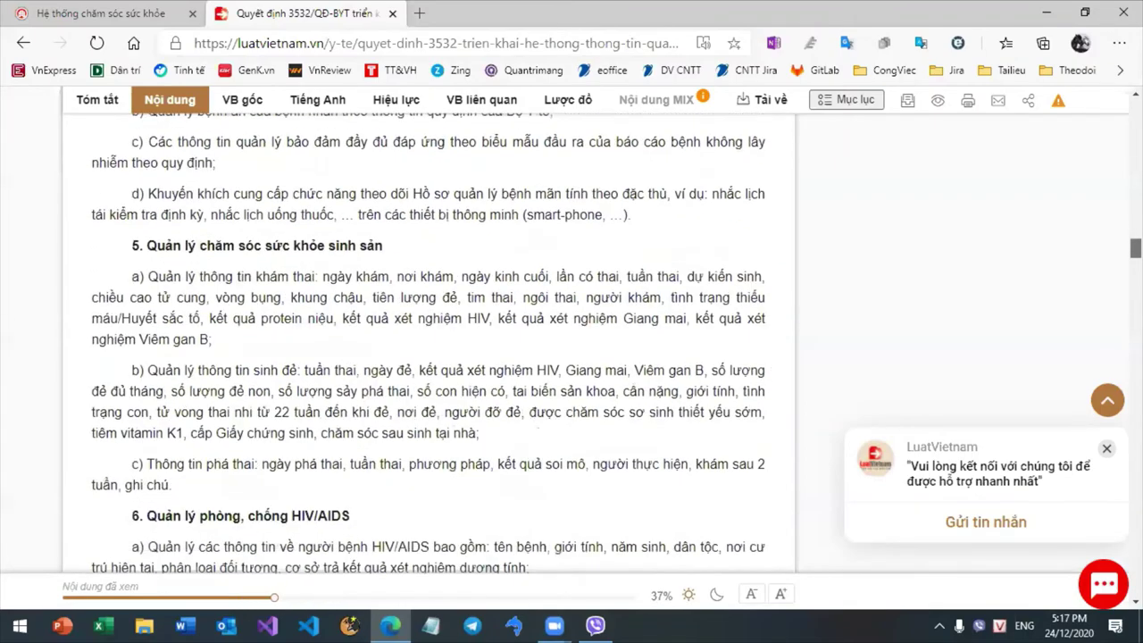
scroll(429, 344, down, 14)
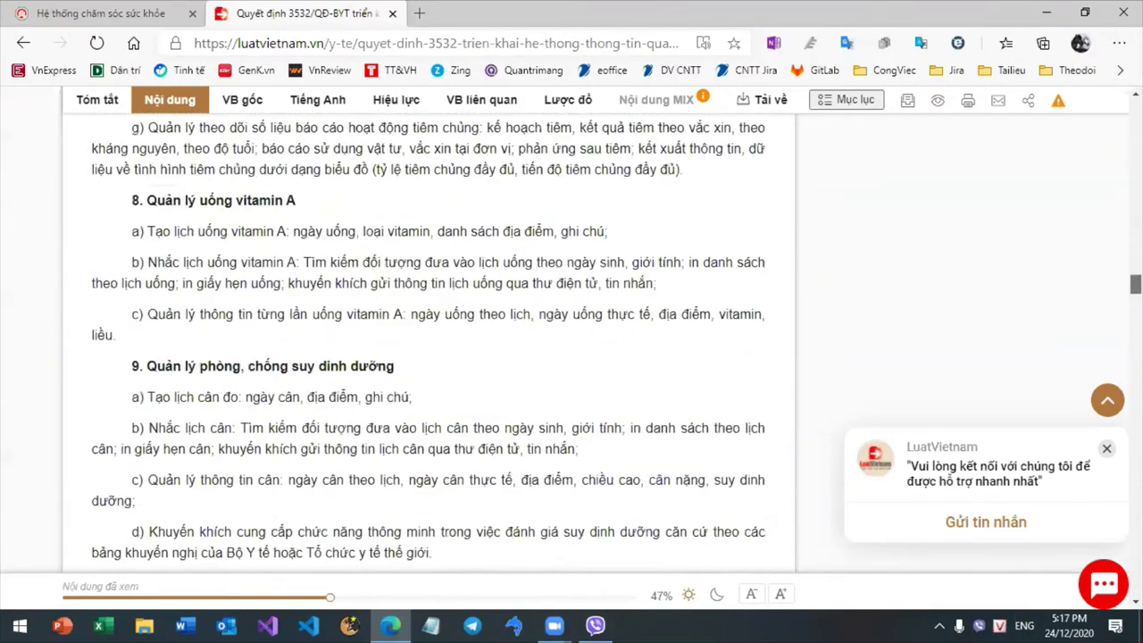
scroll(429, 344, down, 14)
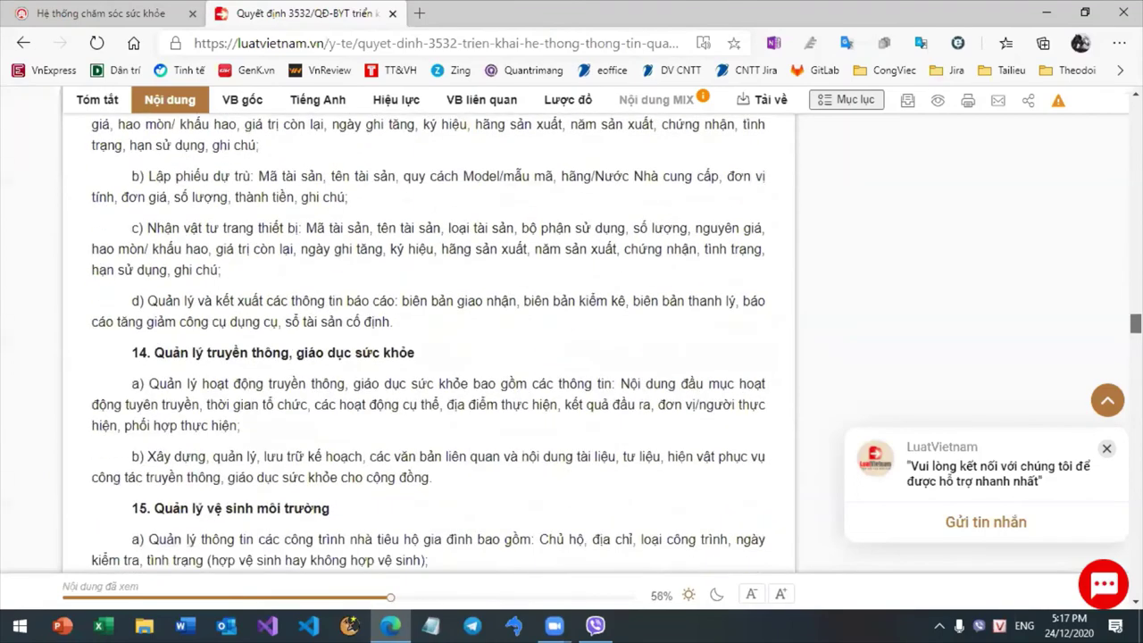
scroll(429, 343, down, 1)
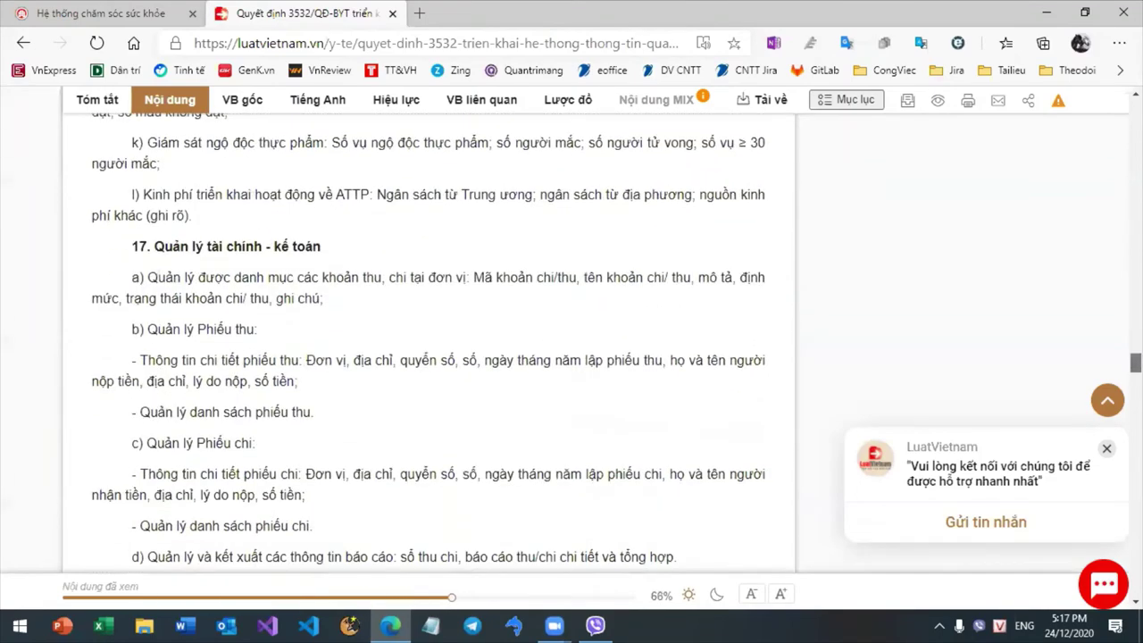
scroll(429, 344, down, 9)
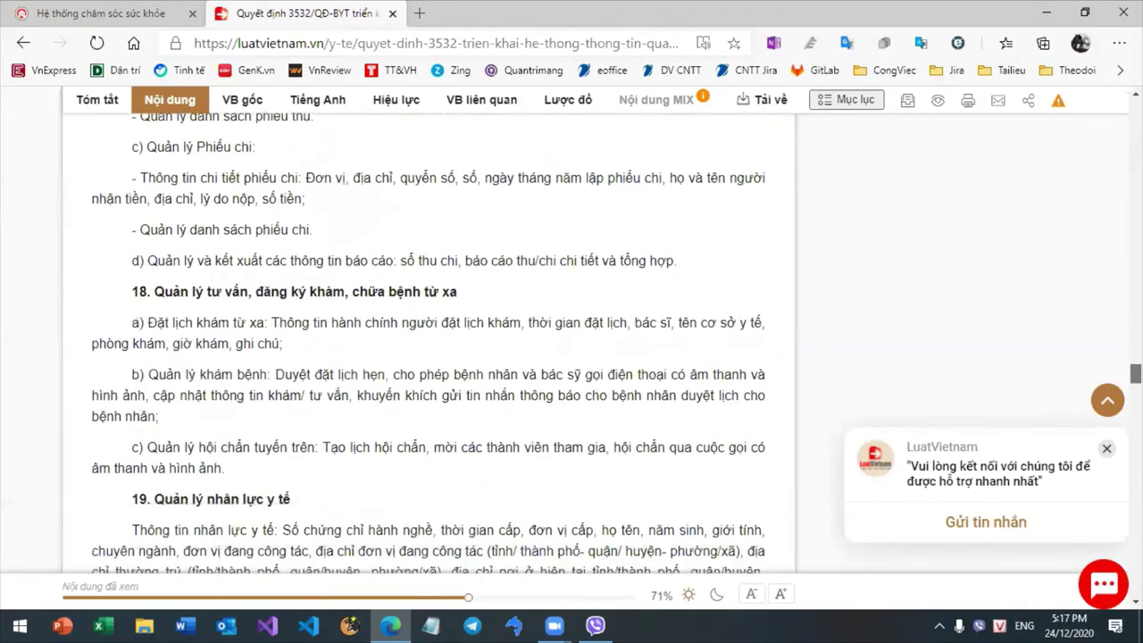
scroll(428, 343, down, 5)
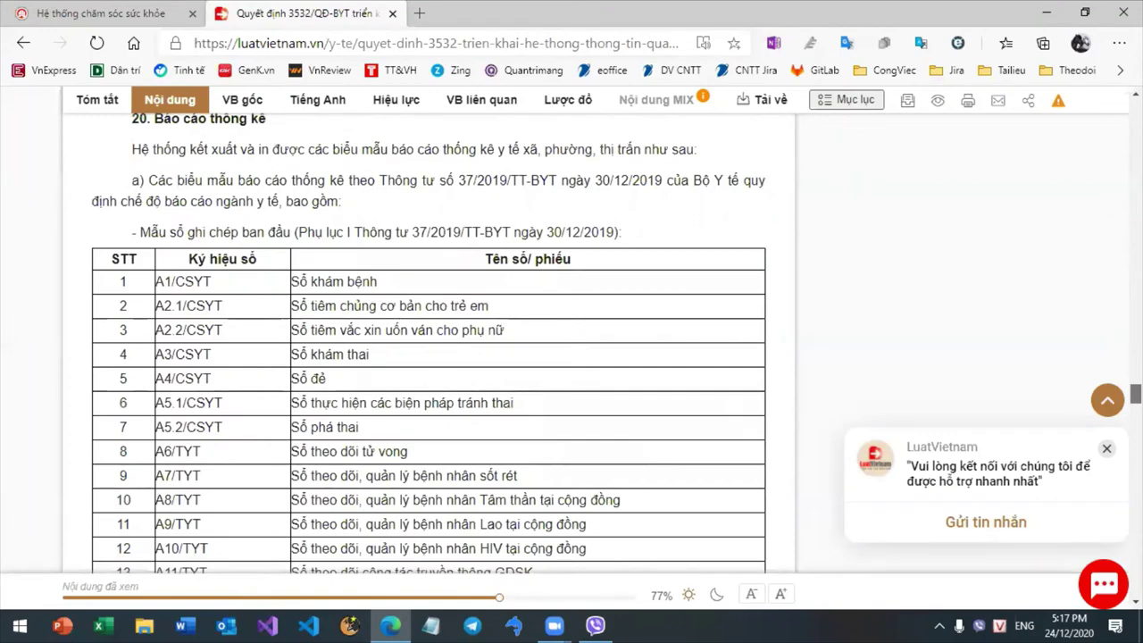
- Read section 20, Báo cáo thống kê, examining the tables of record books and commune-level report forms under Thông tư 37/2019/TT-BYT
scroll(428, 344, down, 4)
scroll(428, 344, up, 5)
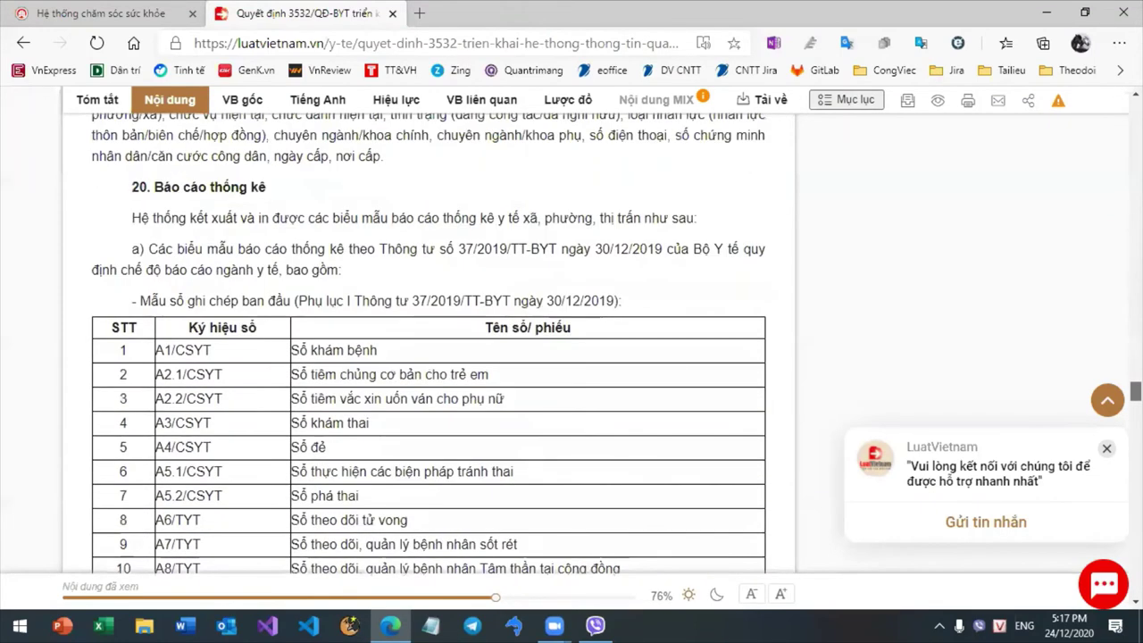
scroll(428, 344, down, 1)
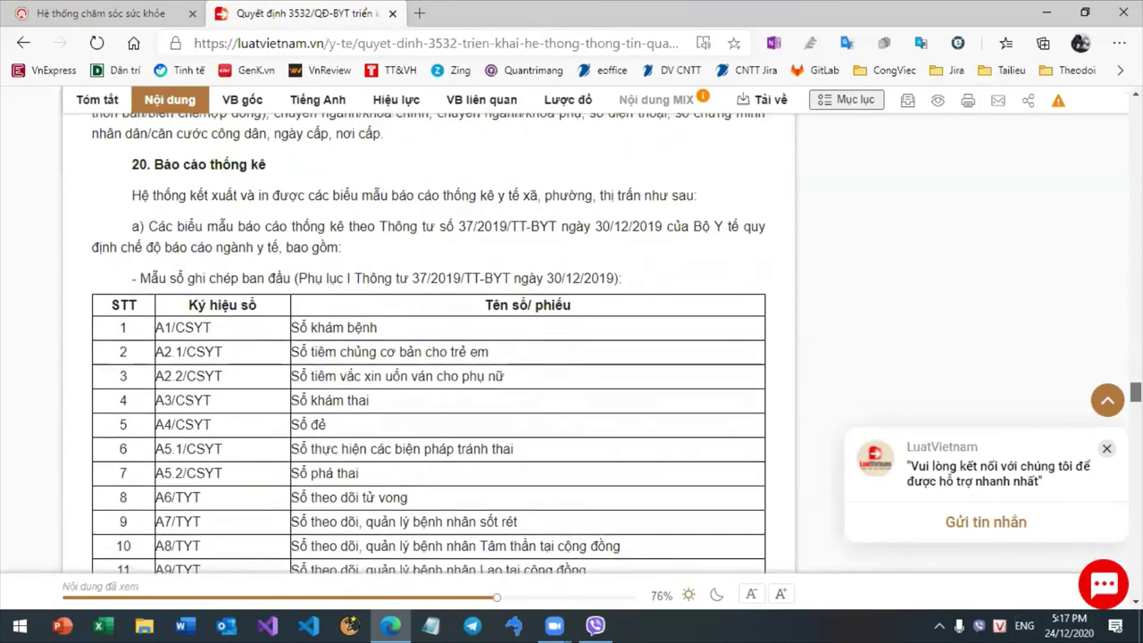
scroll(429, 343, down, 2)
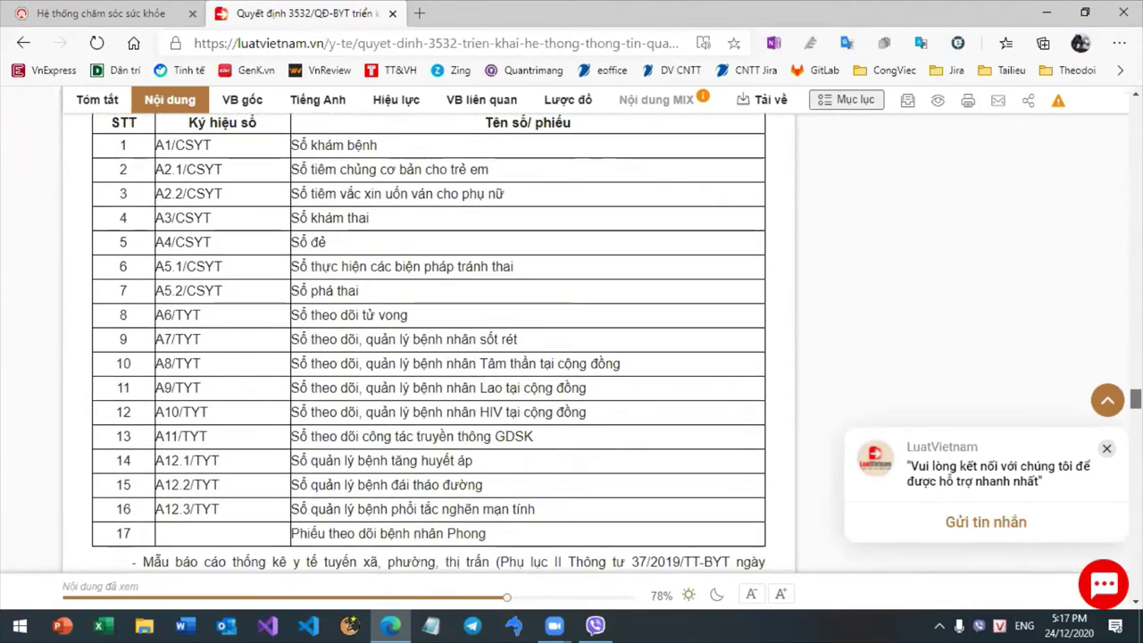
scroll(429, 340, down, 4)
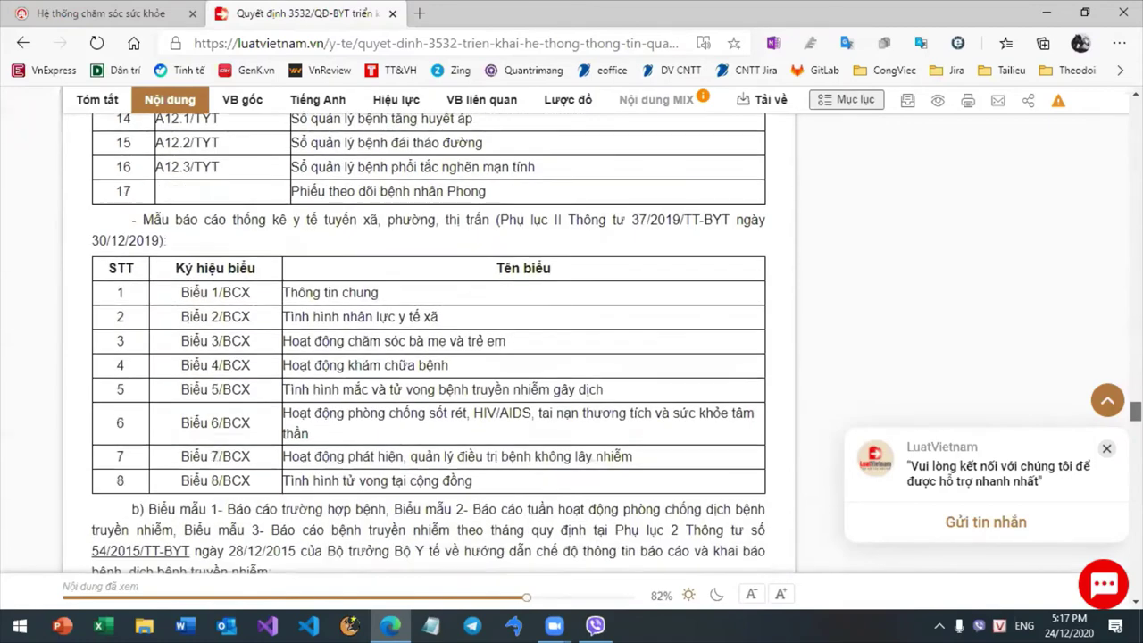
scroll(429, 339, up, 3)
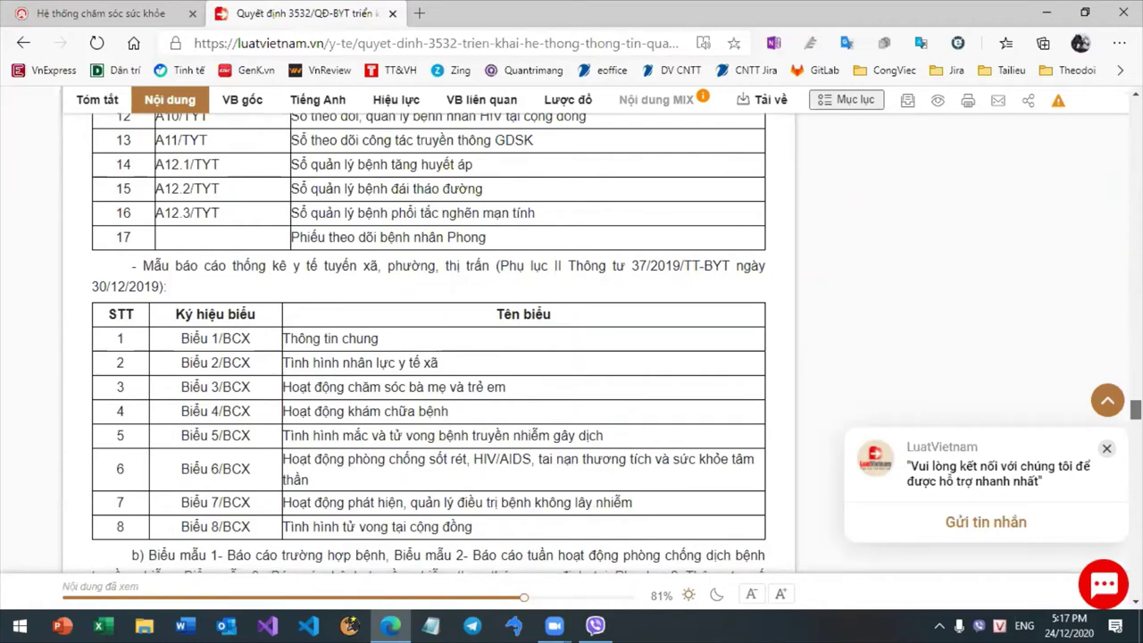
scroll(428, 339, down, 5)
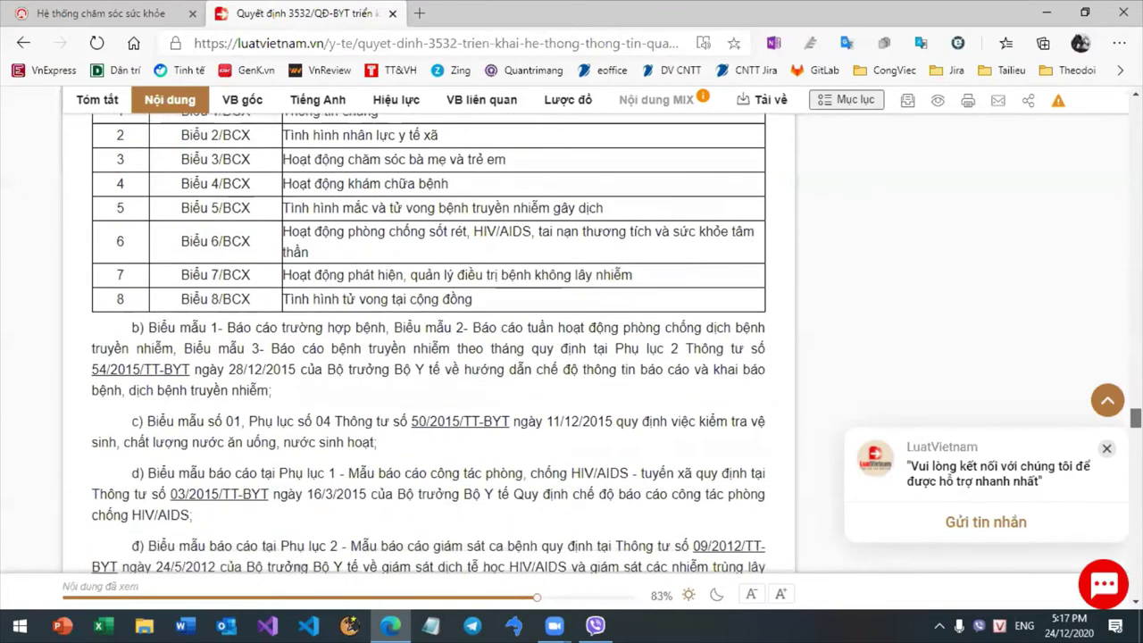
- Read section 23, Liên thông, chia sẻ dữ liệu, highlighting its whole list of data types and the Dữ liệu tiêm chủng item
scroll(429, 339, down, 10)
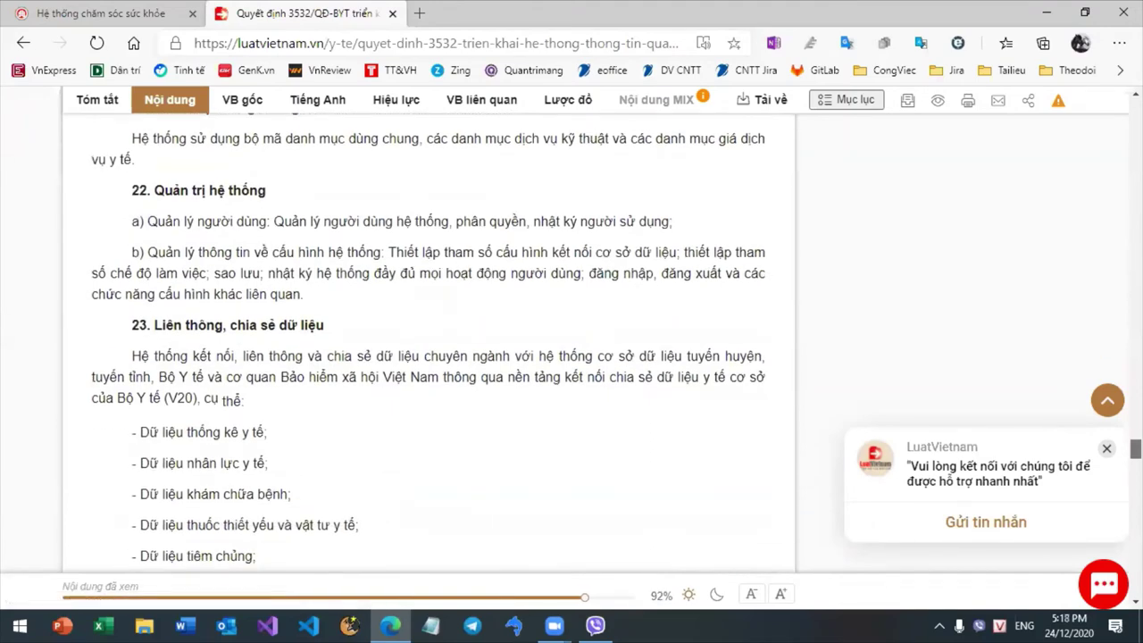
scroll(428, 339, down, 1)
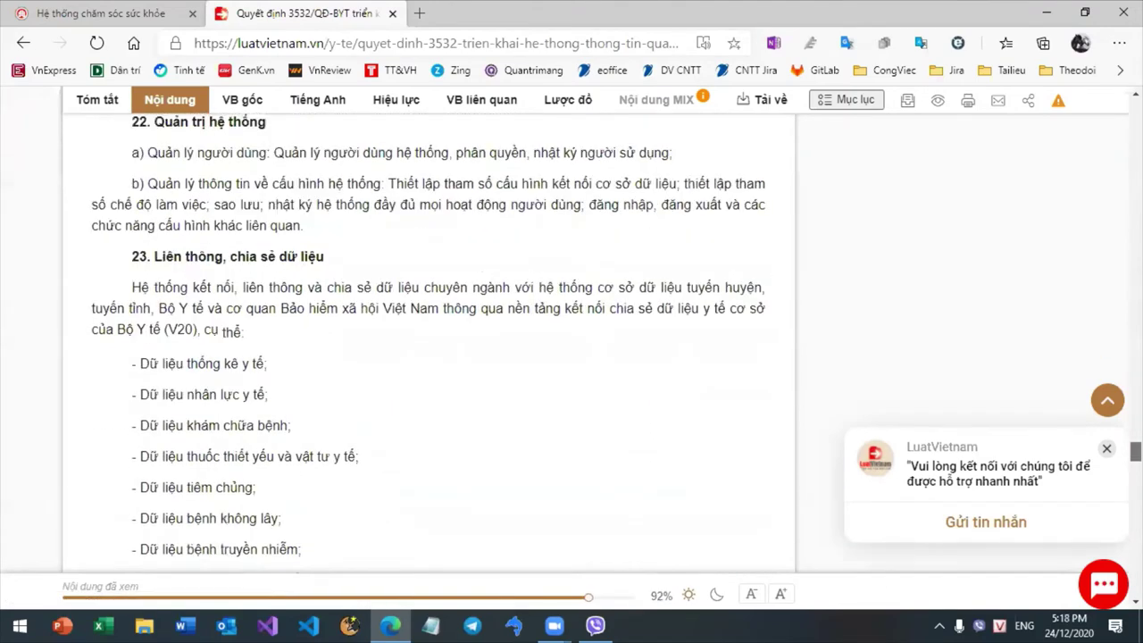
scroll(428, 339, down, 2)
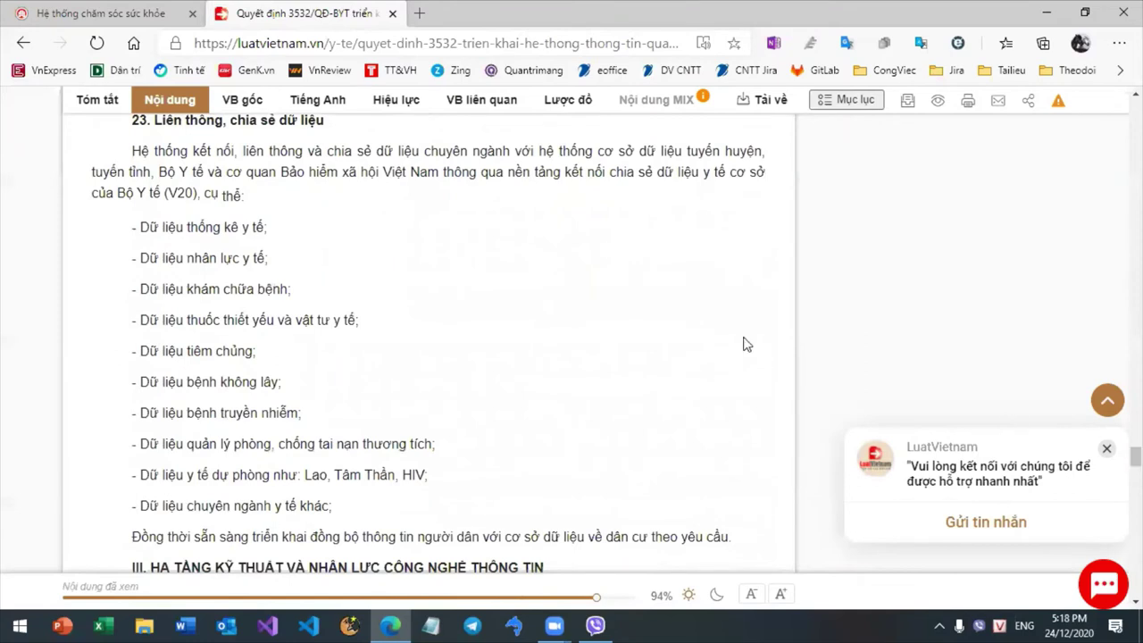
drag(139, 227, 369, 506)
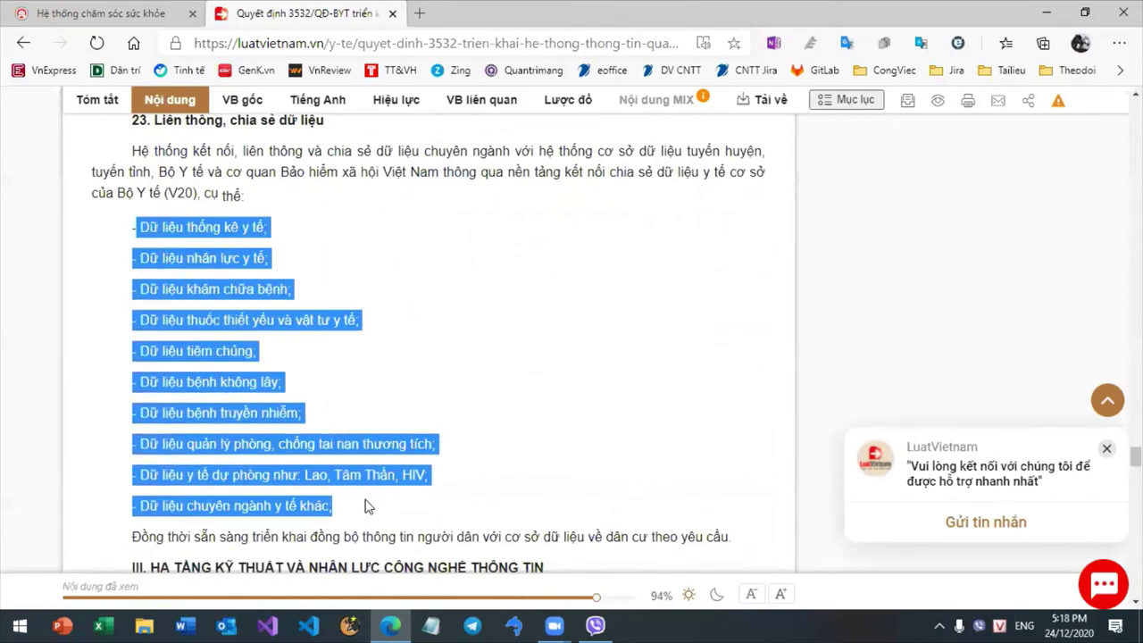
click(210, 256)
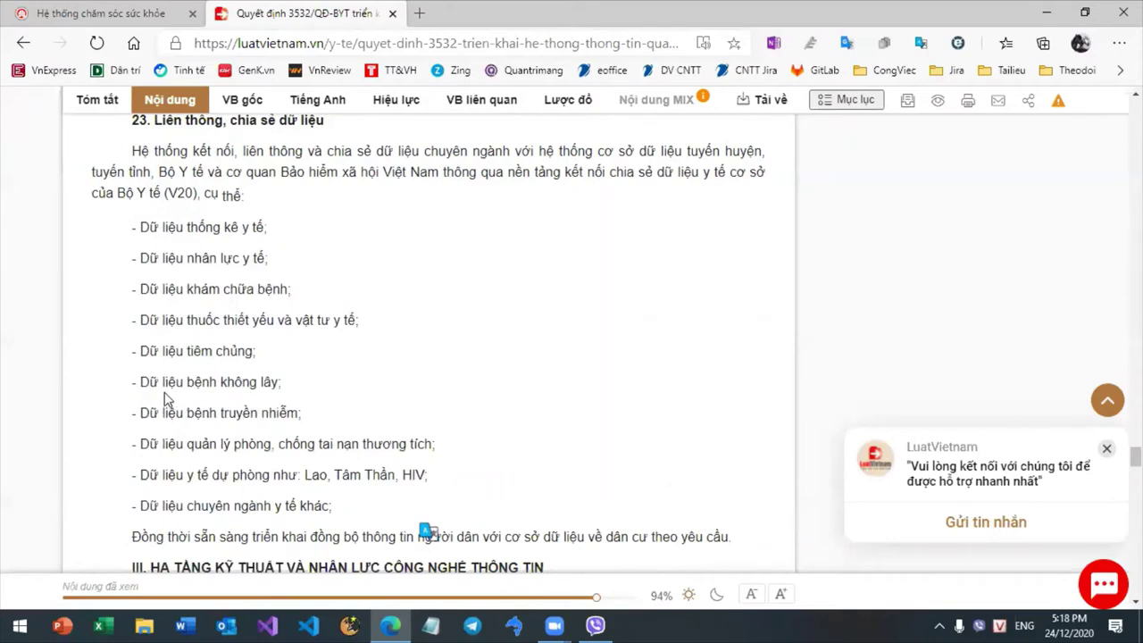
drag(139, 350, 256, 355)
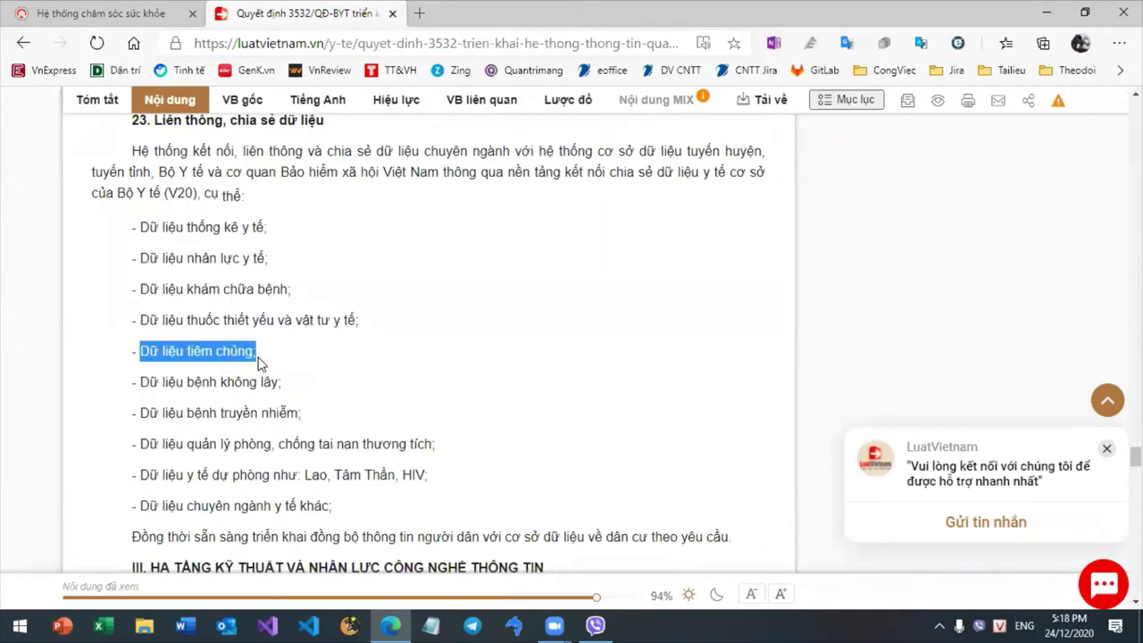
click(254, 348)
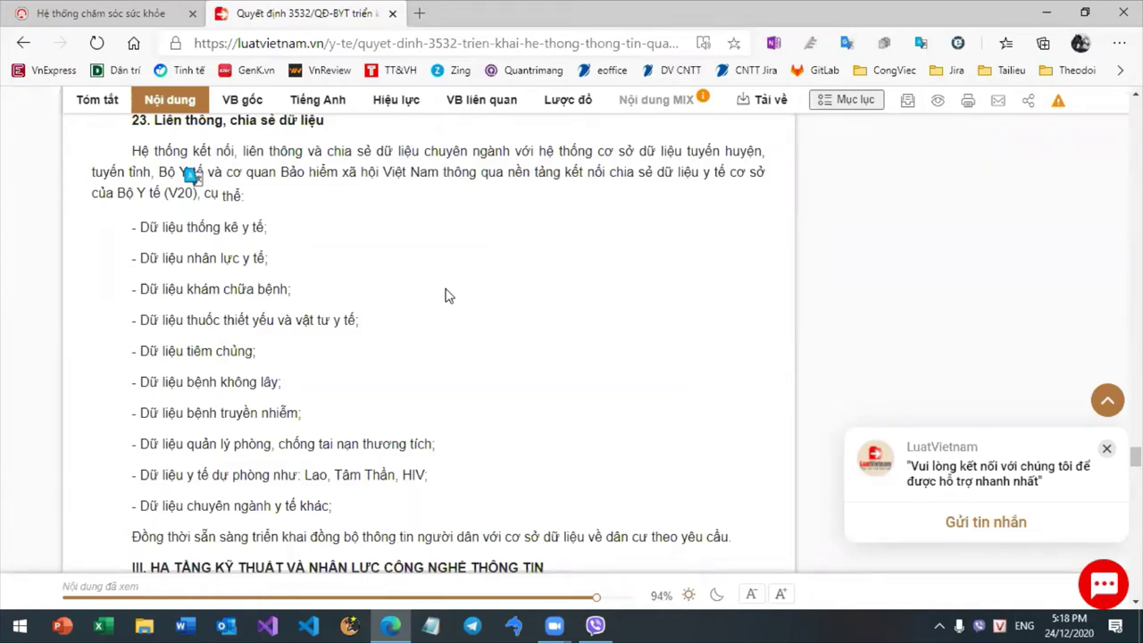
- Review the end of section 20 and sections 21 to 23, returning to the list of shared data types
scroll(190, 174, up, 7)
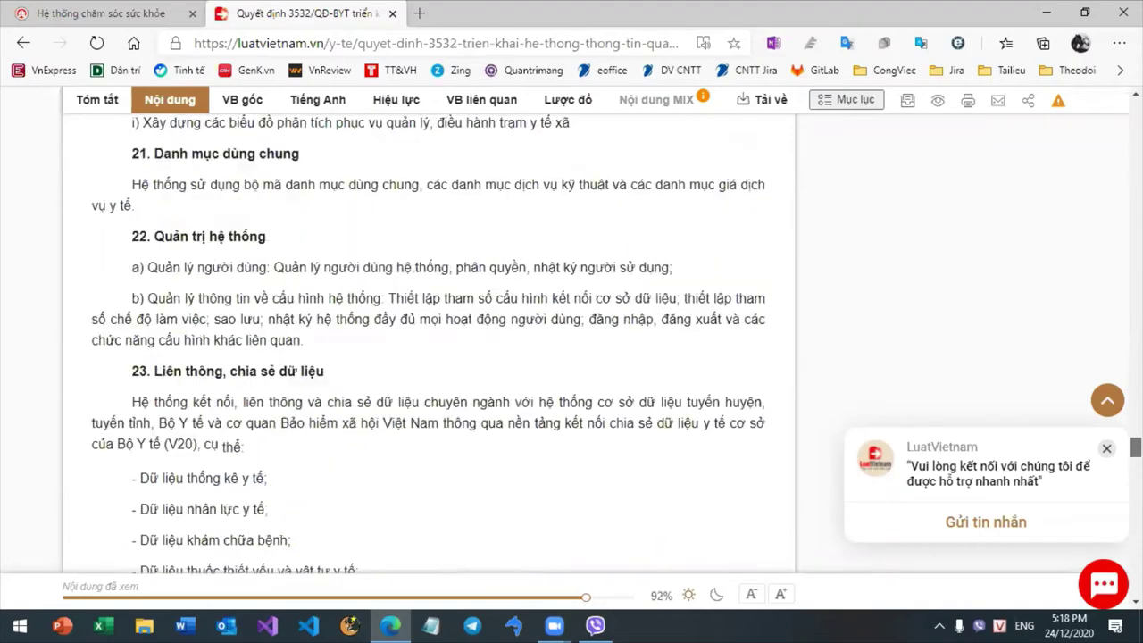
scroll(429, 339, down, 5)
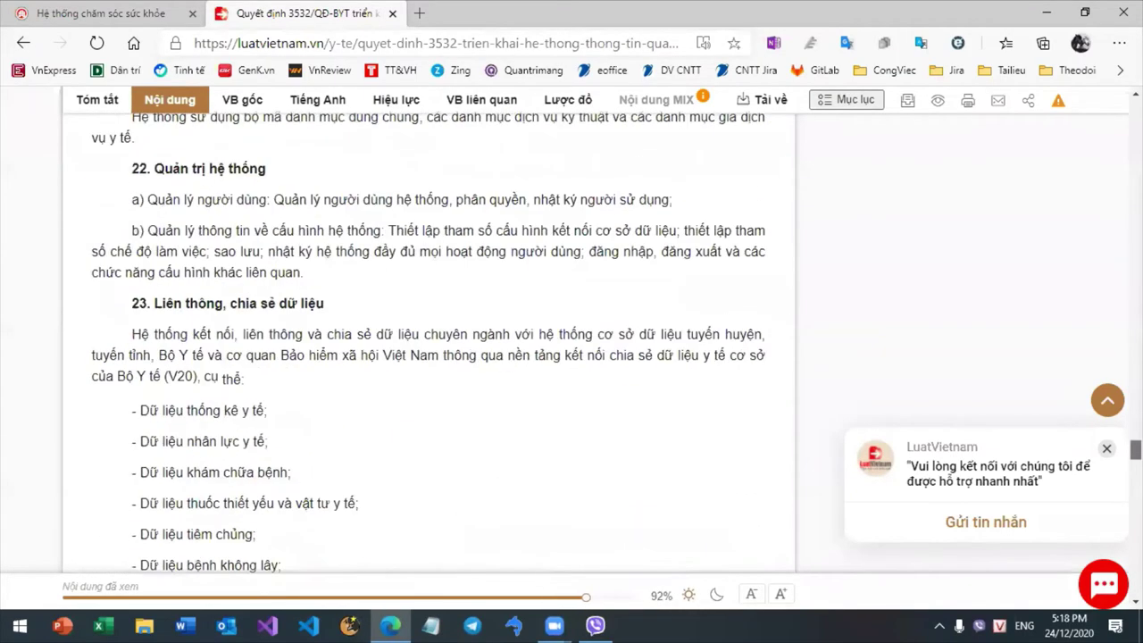
scroll(437, 372, down, 2)
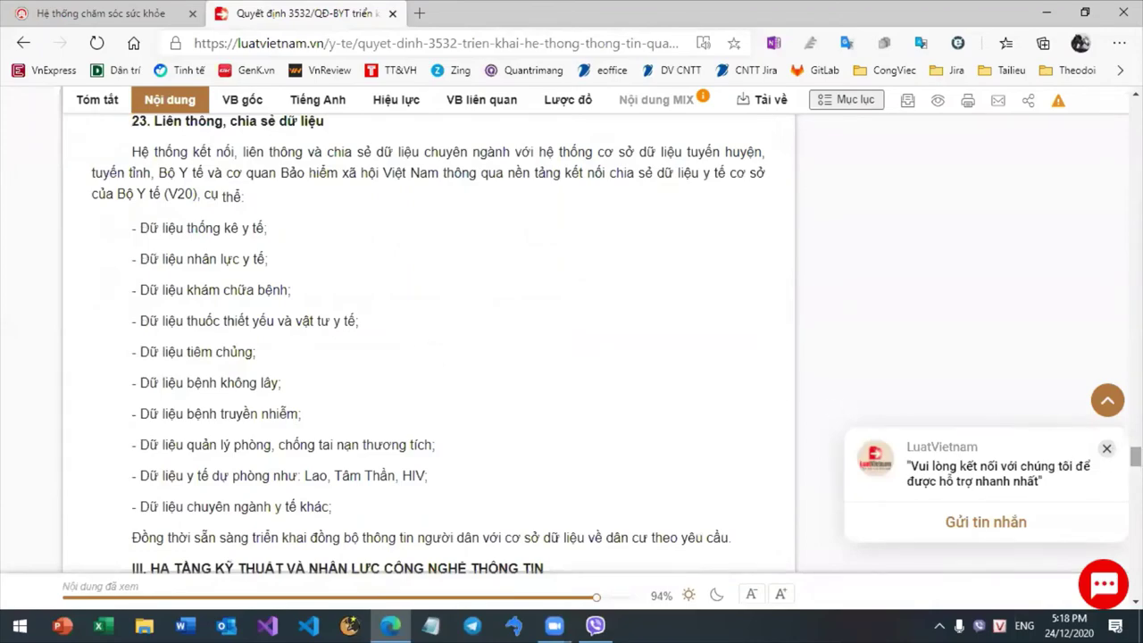
mouse_move(1135, 456)
mouse_down()
mouse_move(1135, 359)
mouse_move(1134, 434)
mouse_up()
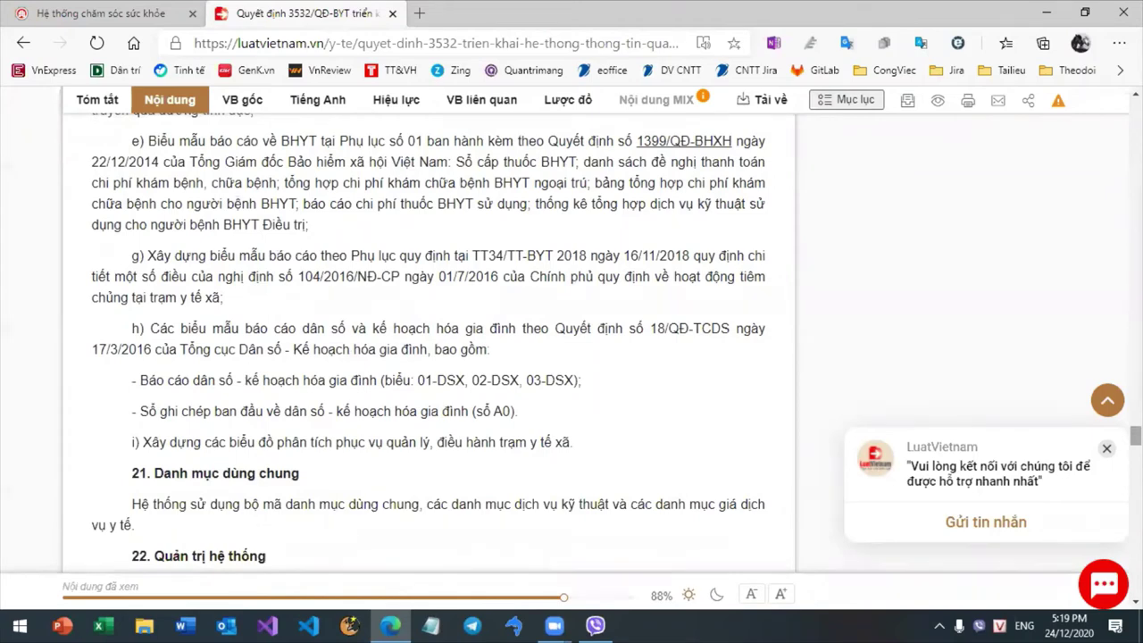
scroll(1088, 448, down, 5)
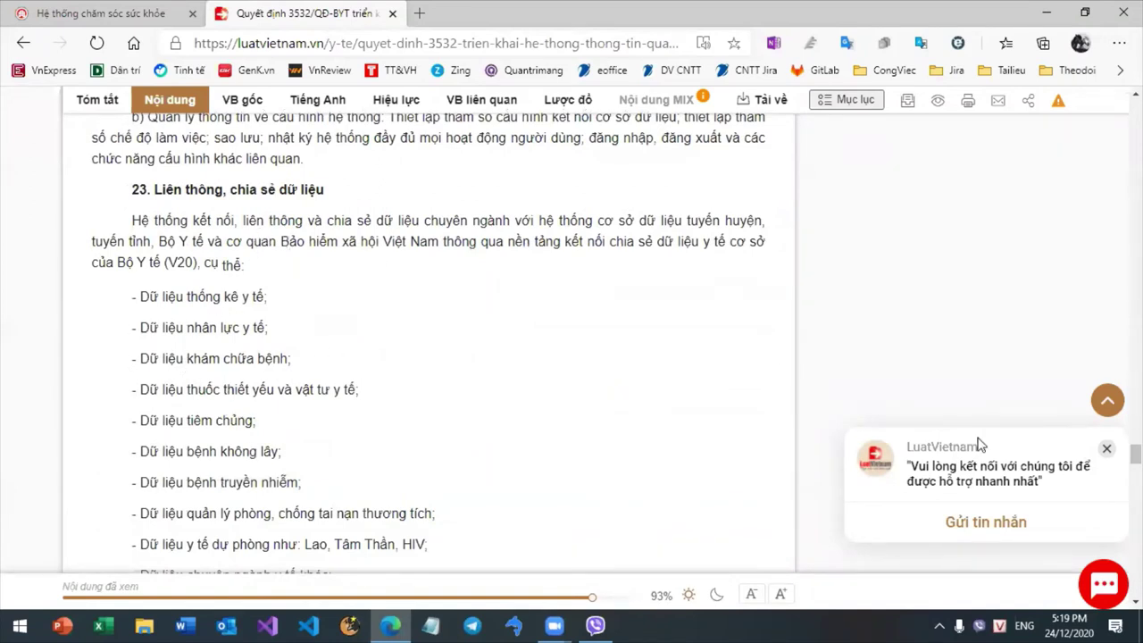
scroll(1134, 455, down, 2)
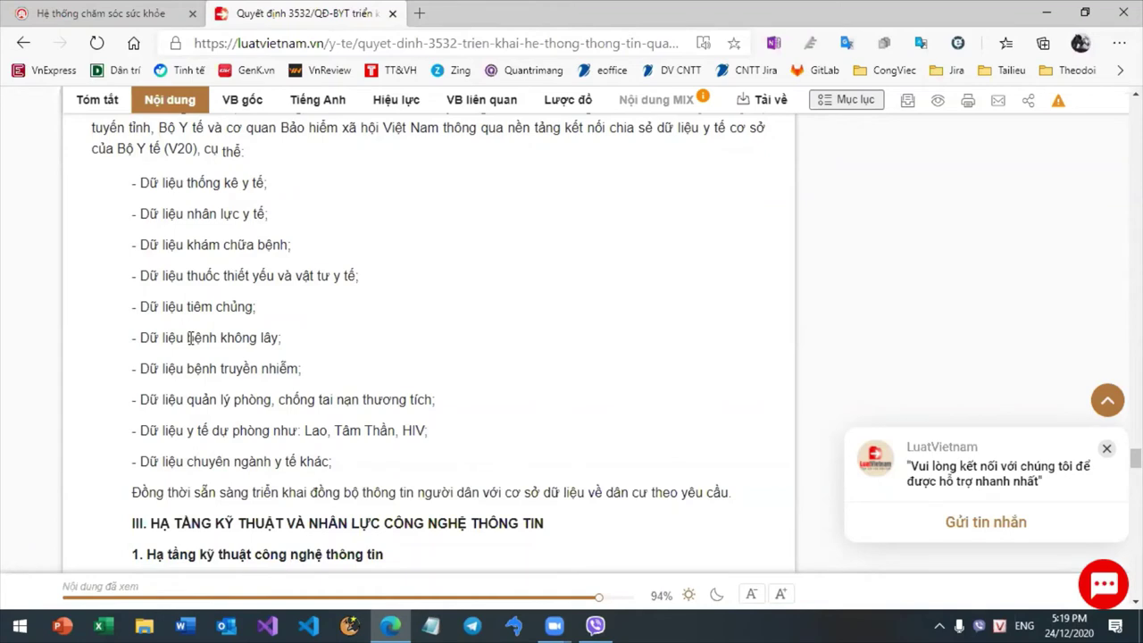
- Highlight groups of shared data types in section 23, from Dữ liệu thống kê y tế down to Dữ liệu quản lý phòng, chống tai nạn thương tích
drag(134, 306, 225, 335)
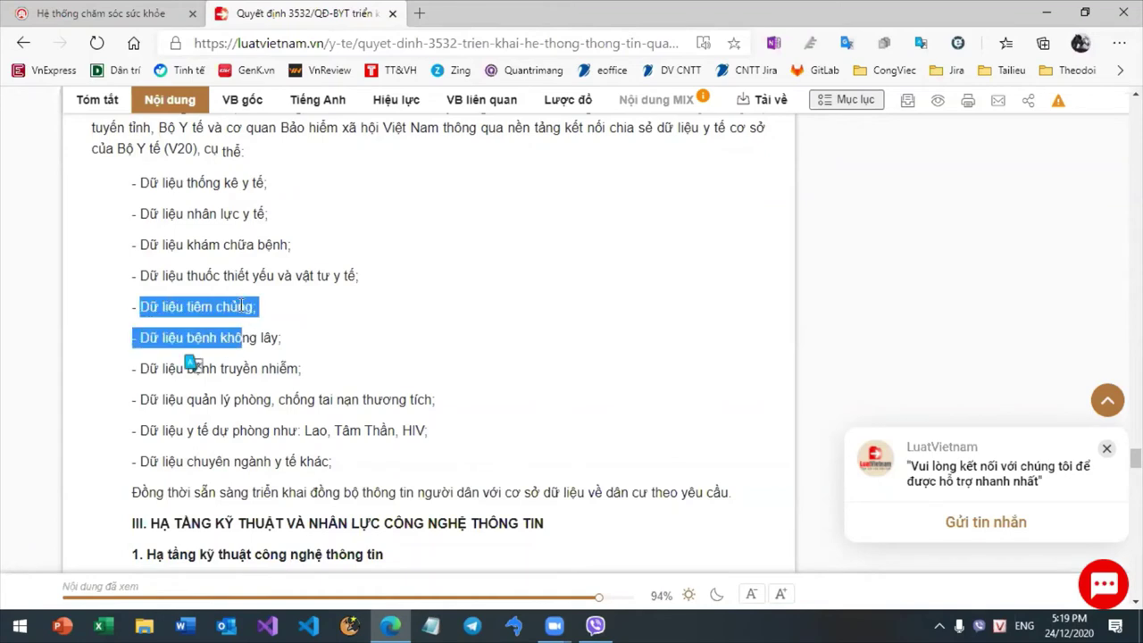
click(241, 302)
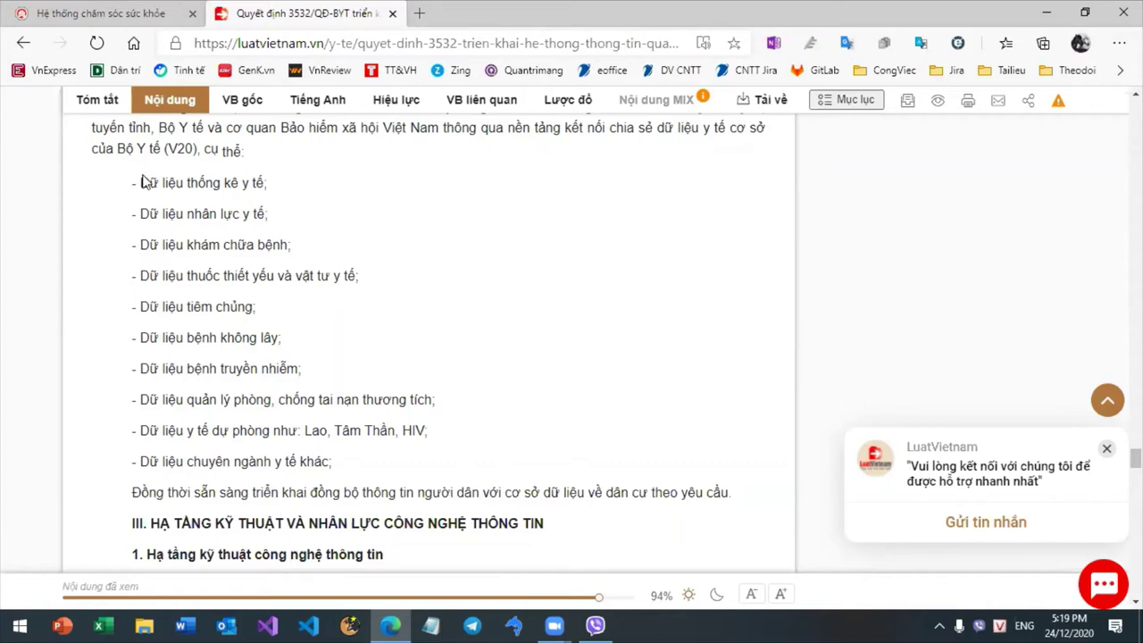
drag(140, 182, 315, 277)
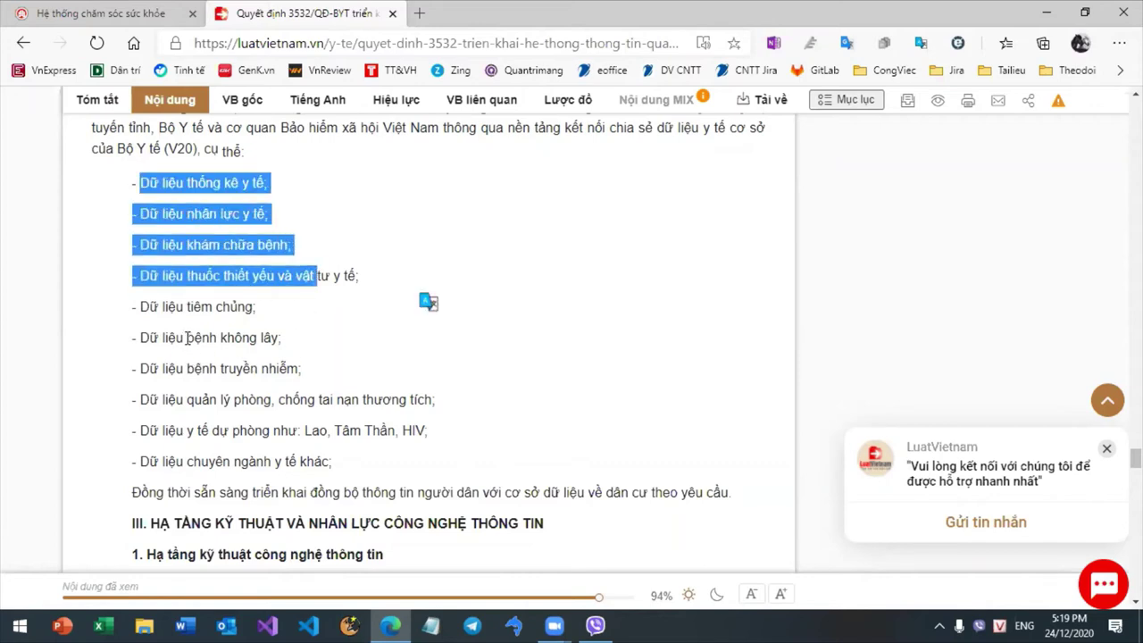
drag(188, 339, 525, 407)
click(209, 426)
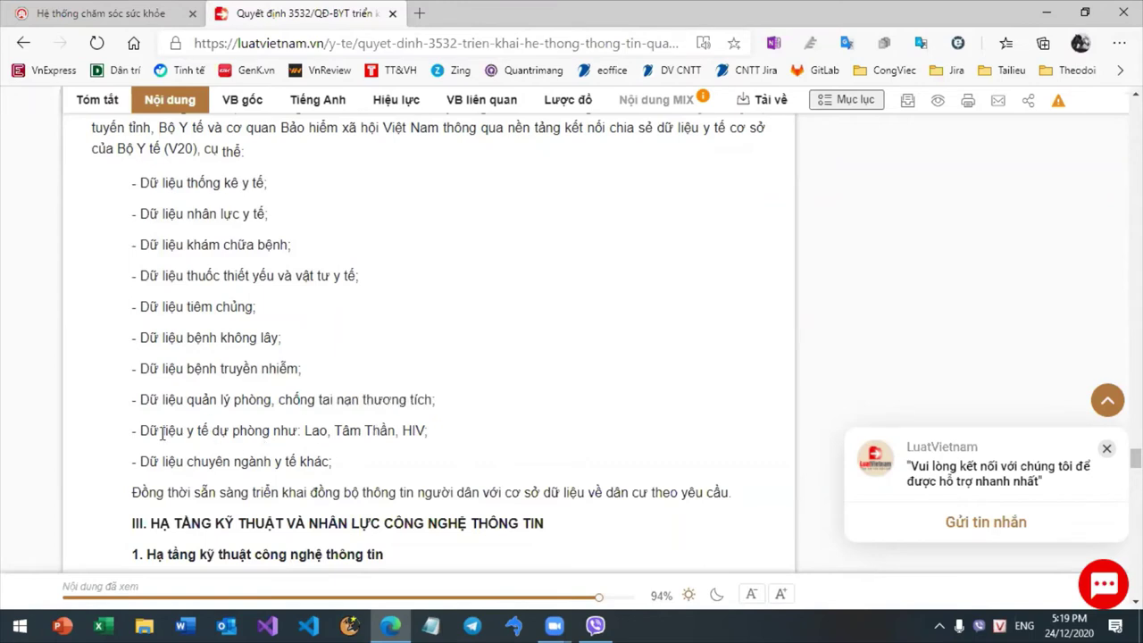
- Highlight the Dữ liệu y tế dự phòng and Dữ liệu chuyên ngành y tế khác items and section 23's closing sentence on population database synchronization
drag(141, 430, 400, 432)
click(173, 461)
drag(163, 461, 329, 463)
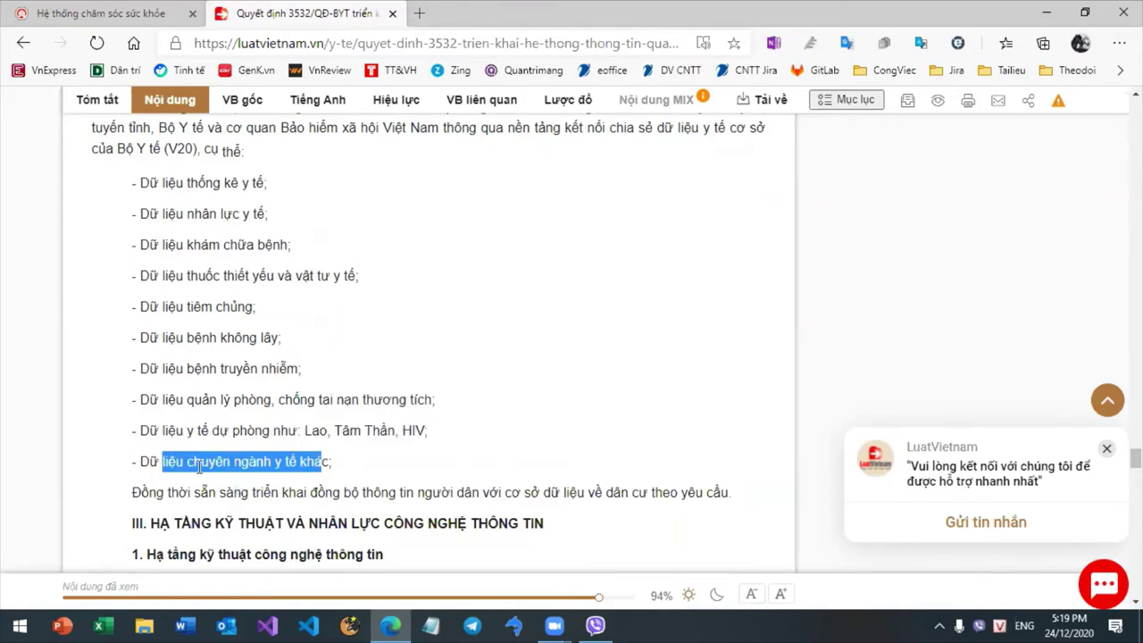
click(241, 486)
drag(194, 429, 366, 446)
click(207, 400)
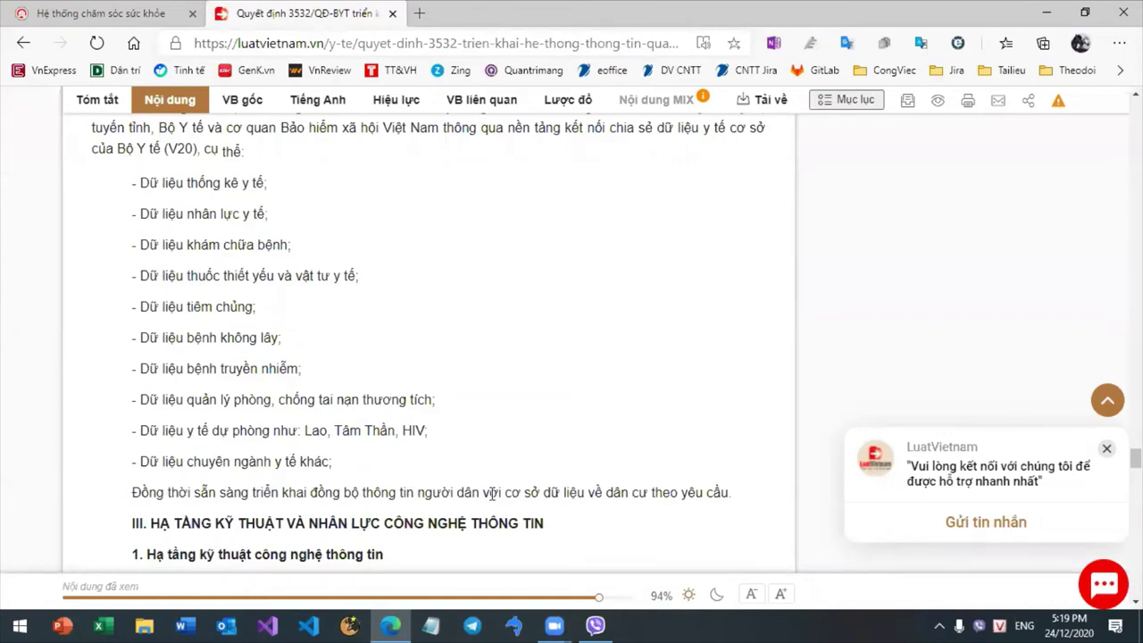
drag(489, 493, 716, 499)
click(600, 516)
scroll(1134, 457, up, 1)
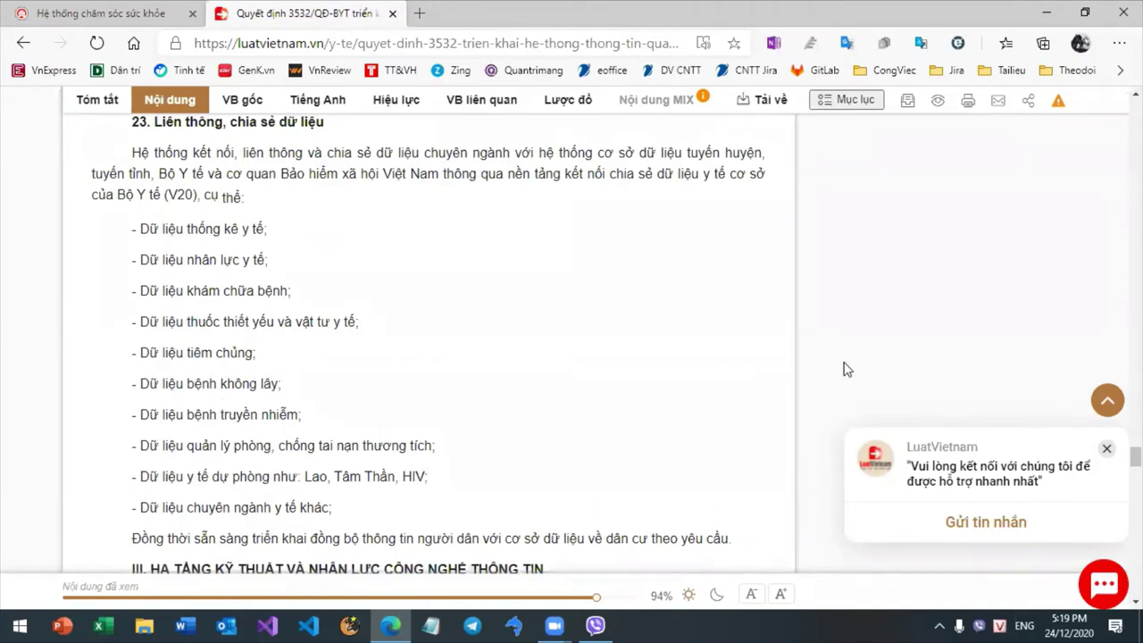
- Switch back to the Hệ thống chăm sóc sức khỏe web application
click(129, 9)
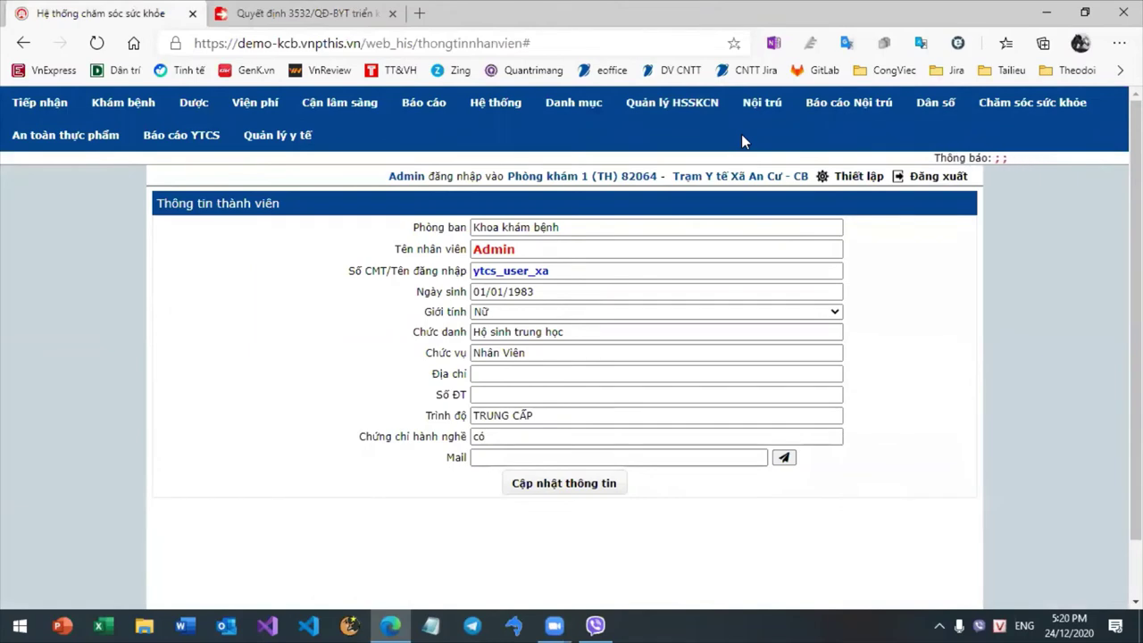
click(935, 107)
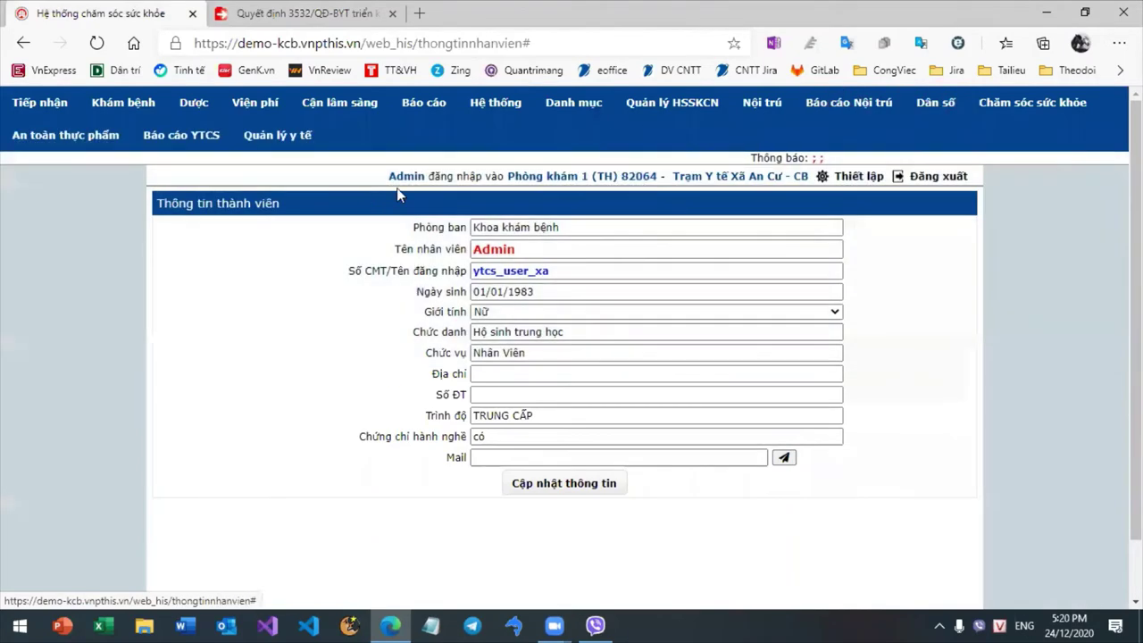
mouse_move(935, 111)
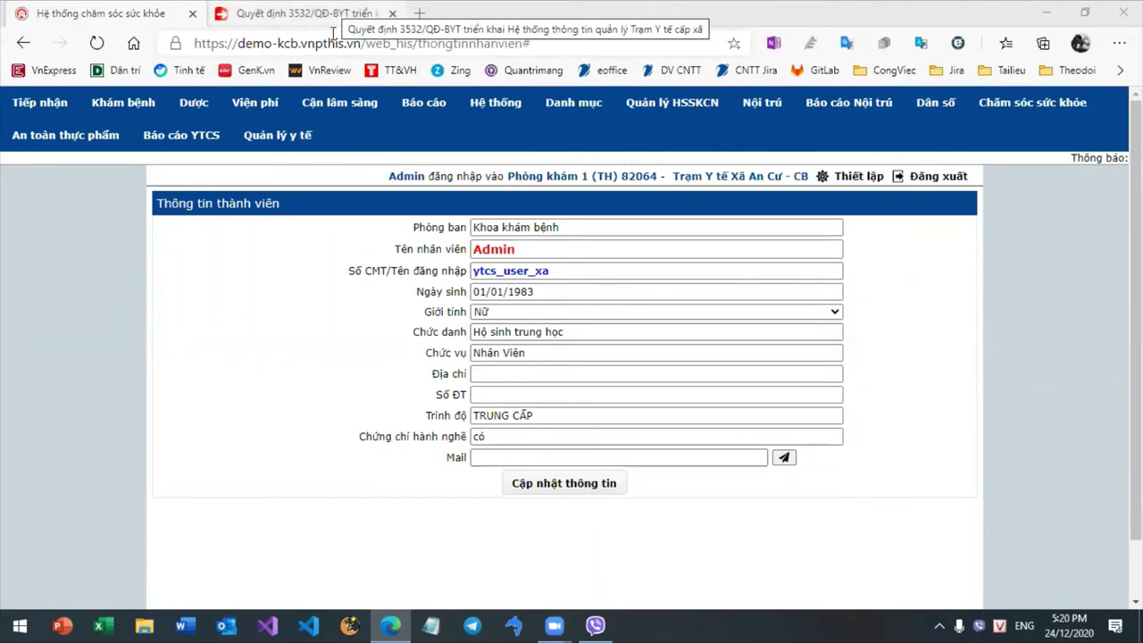
- Switch to Quyết định 3532/QĐ-BYT on LuatVietnam and review it from section 23 back to the general provisions and the start of part II
click(303, 13)
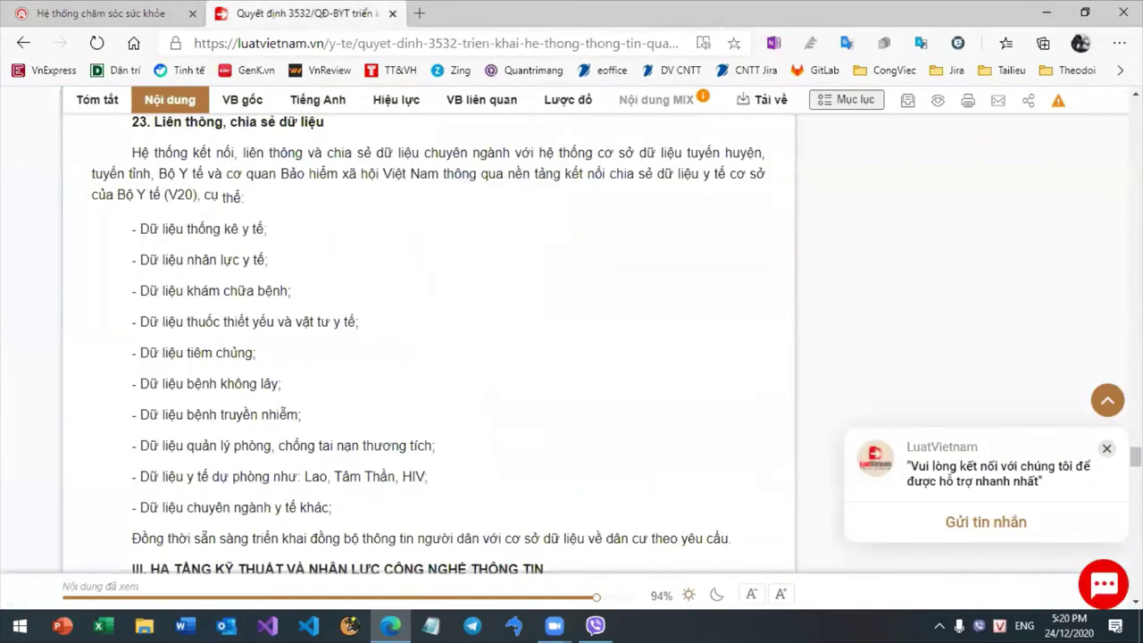
scroll(428, 339, up, 15)
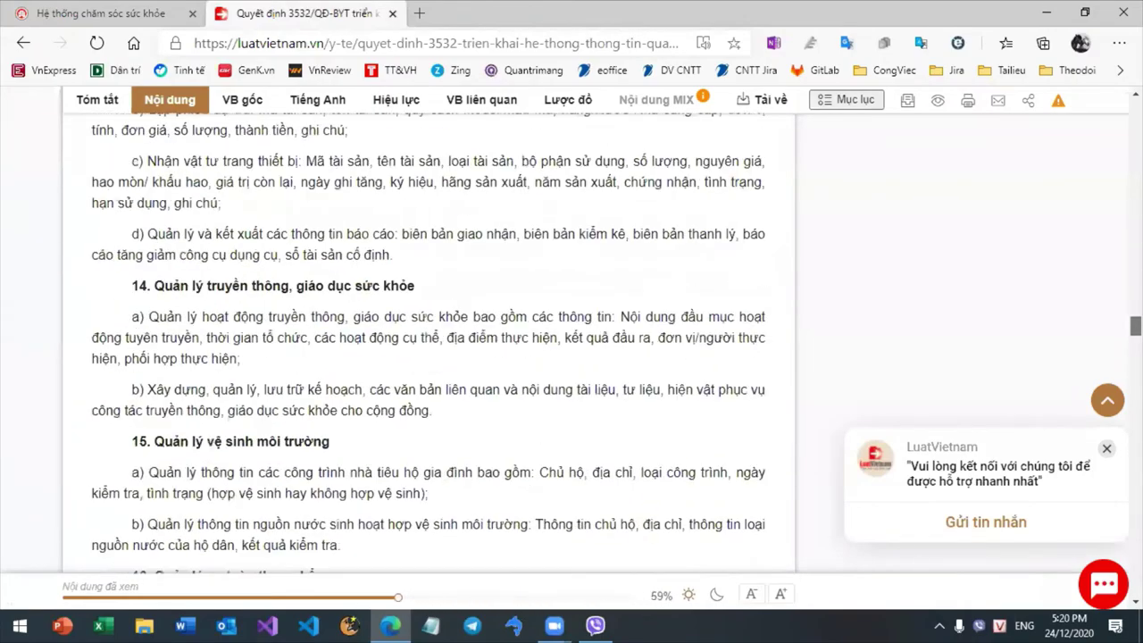
scroll(429, 339, up, 10)
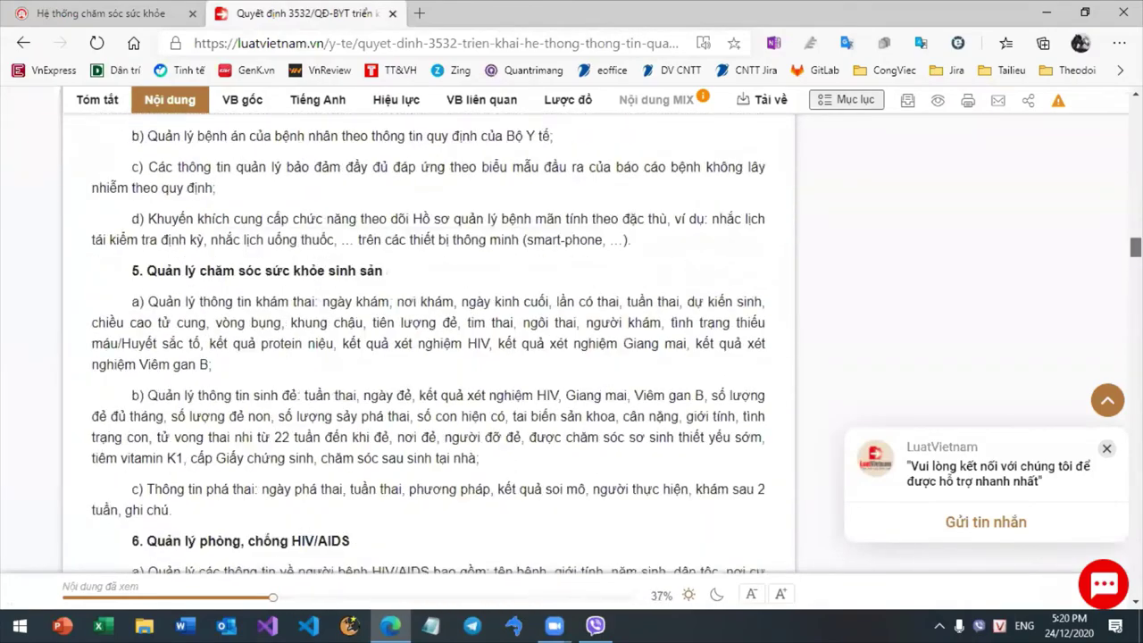
scroll(428, 339, up, 8)
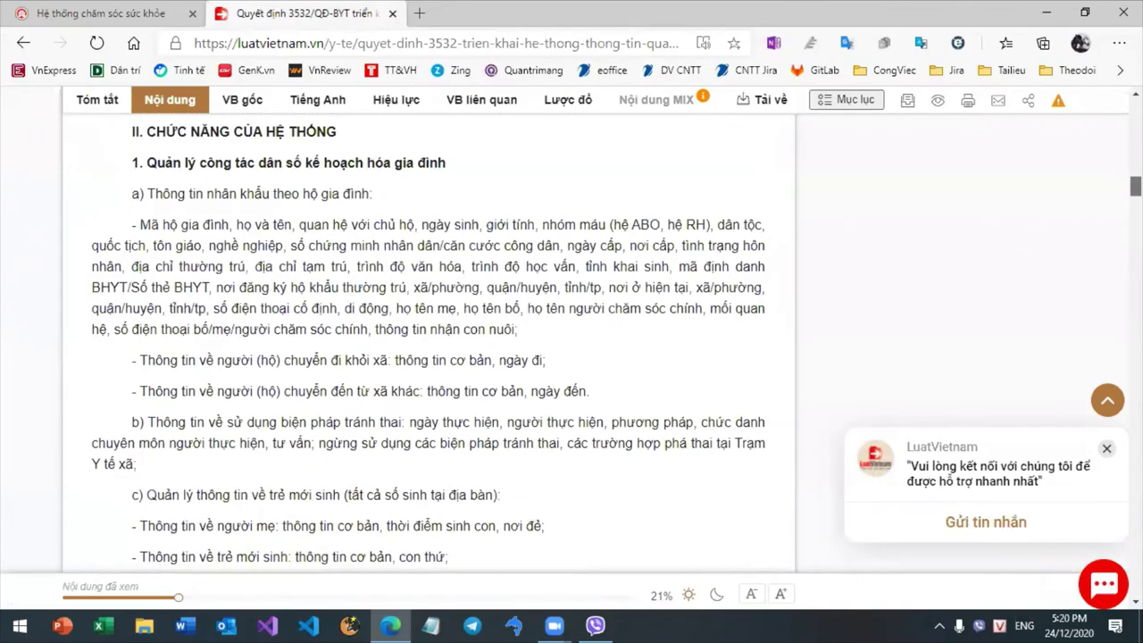
scroll(429, 339, up, 1)
scroll(429, 340, up, 7)
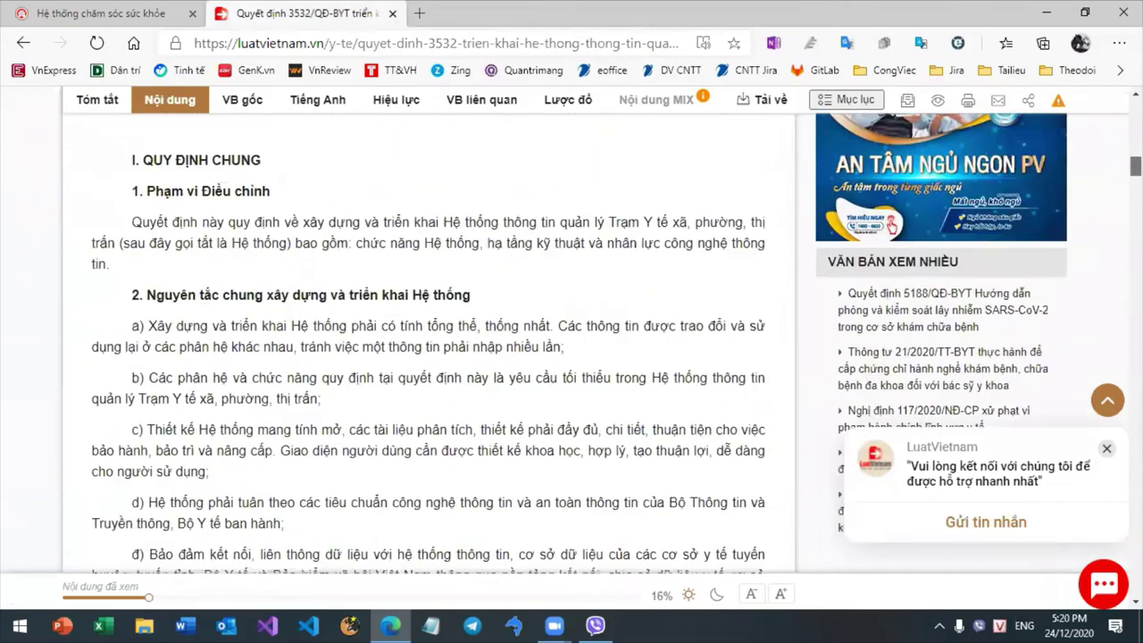
scroll(429, 340, down, 10)
scroll(428, 339, down, 12)
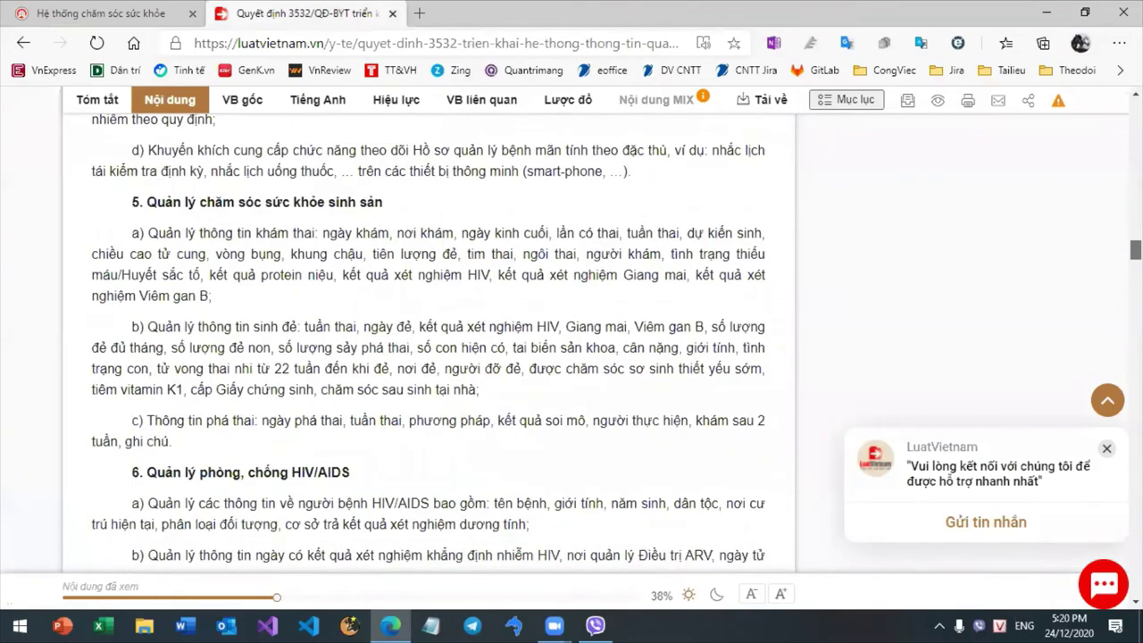
scroll(428, 344, up, 8)
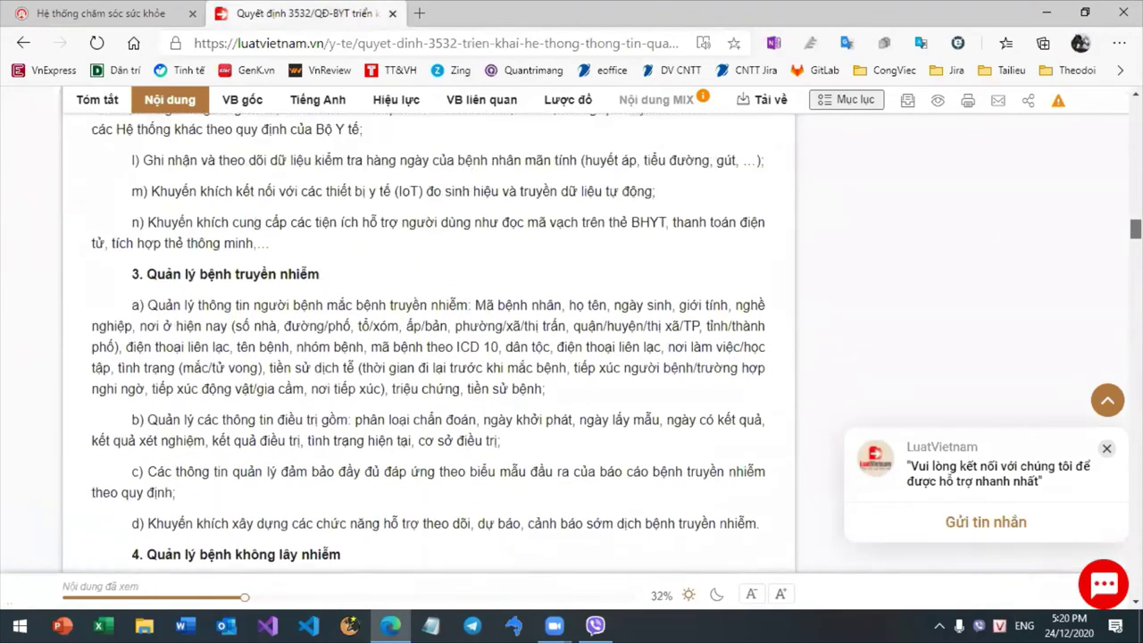
scroll(428, 344, up, 8)
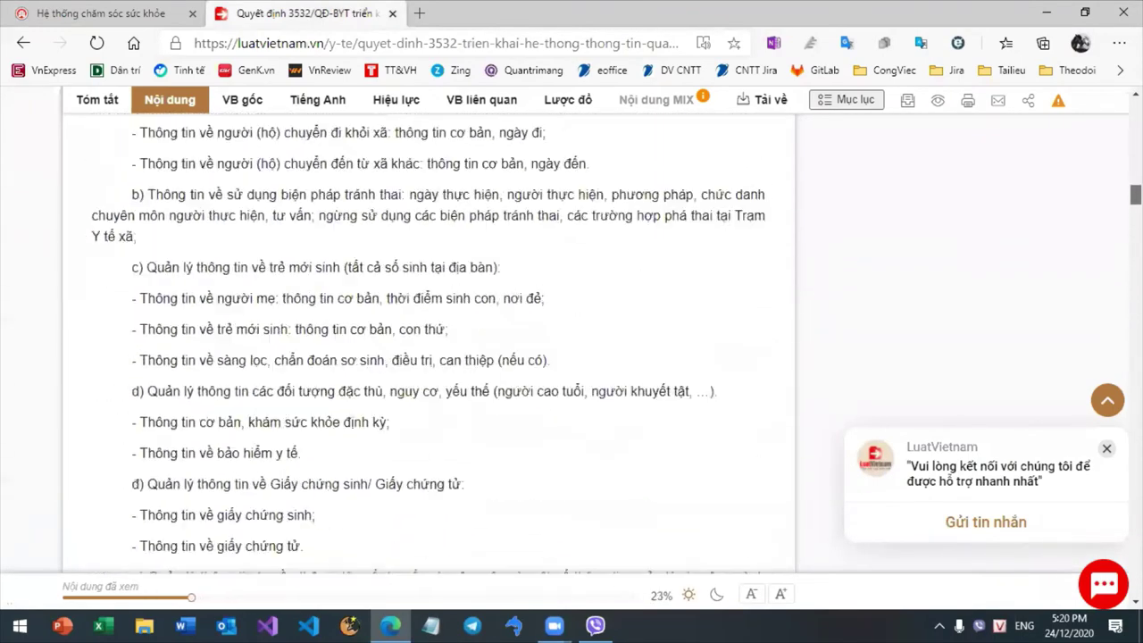
scroll(429, 344, up, 1)
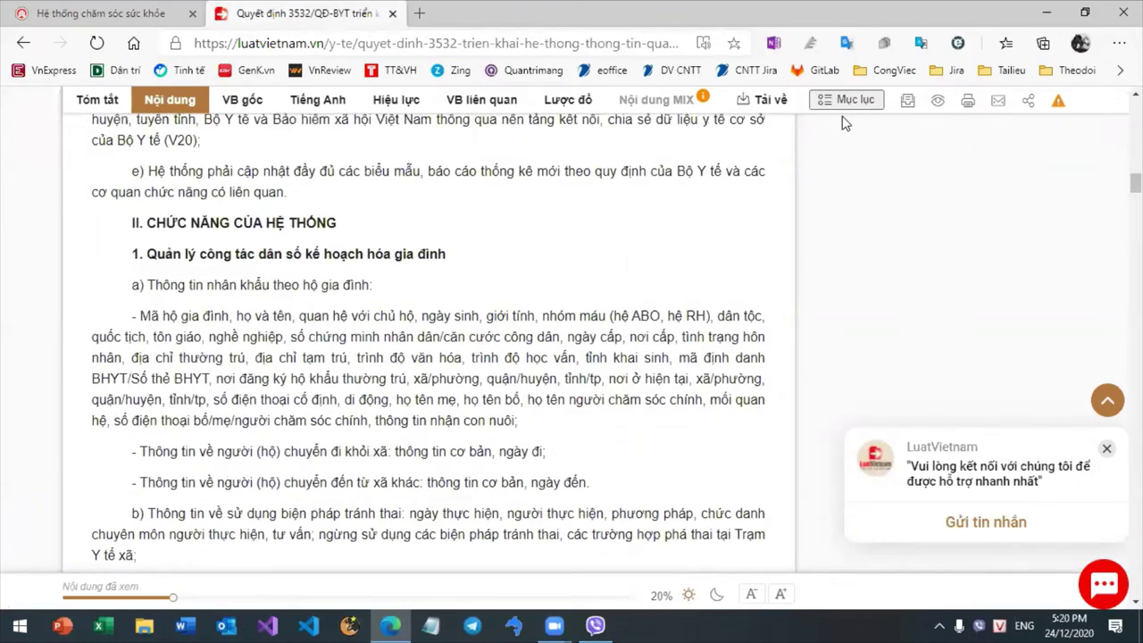
- Return to the Hệ thống chăm sóc sức khỏe application and open the Thông tin nhân khẩu view of Quản lý uống Vitamin
click(148, 10)
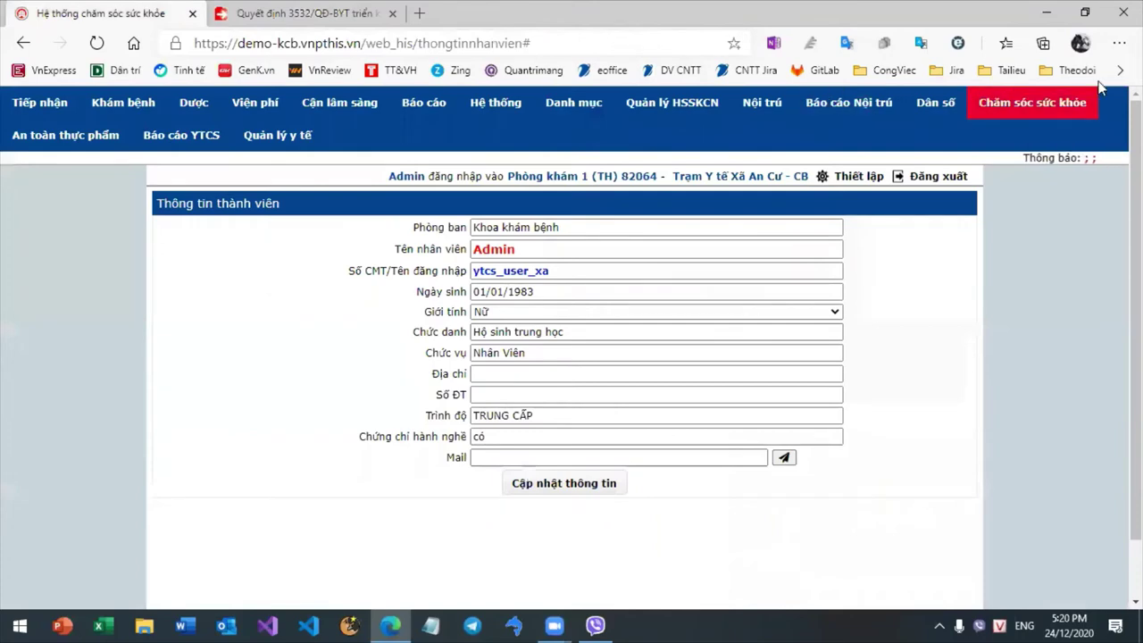
click(1074, 111)
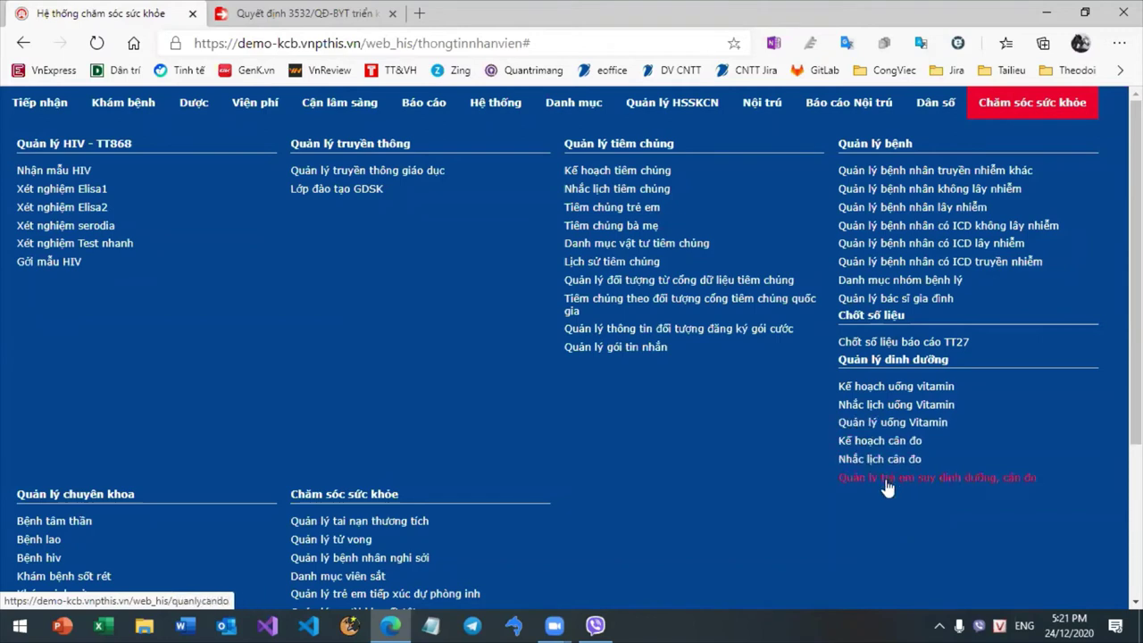
click(893, 425)
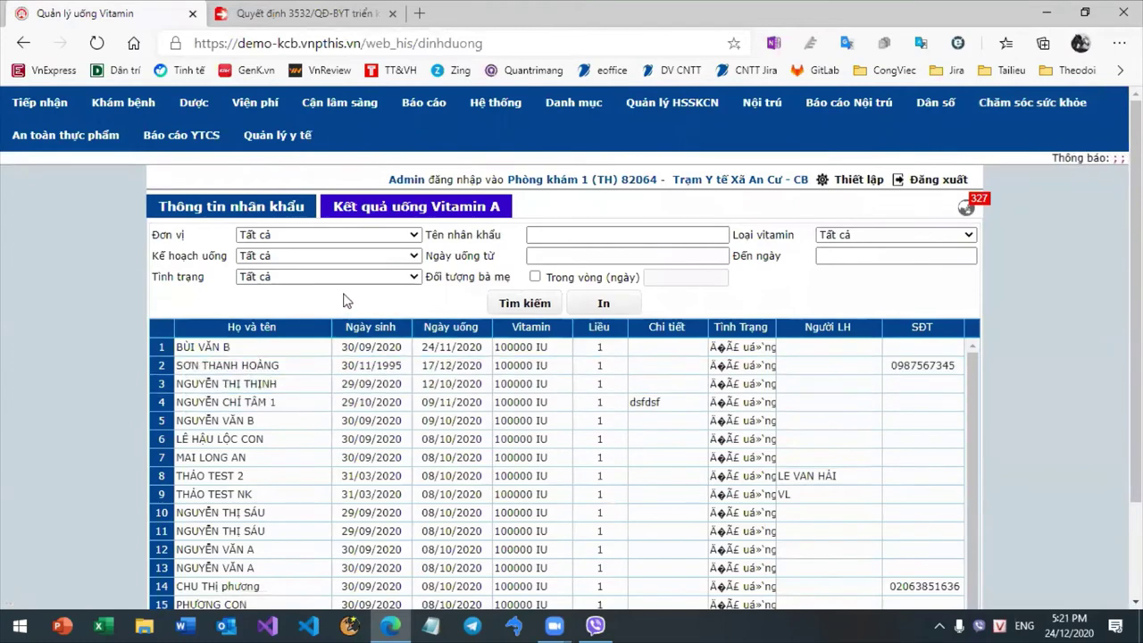
click(254, 208)
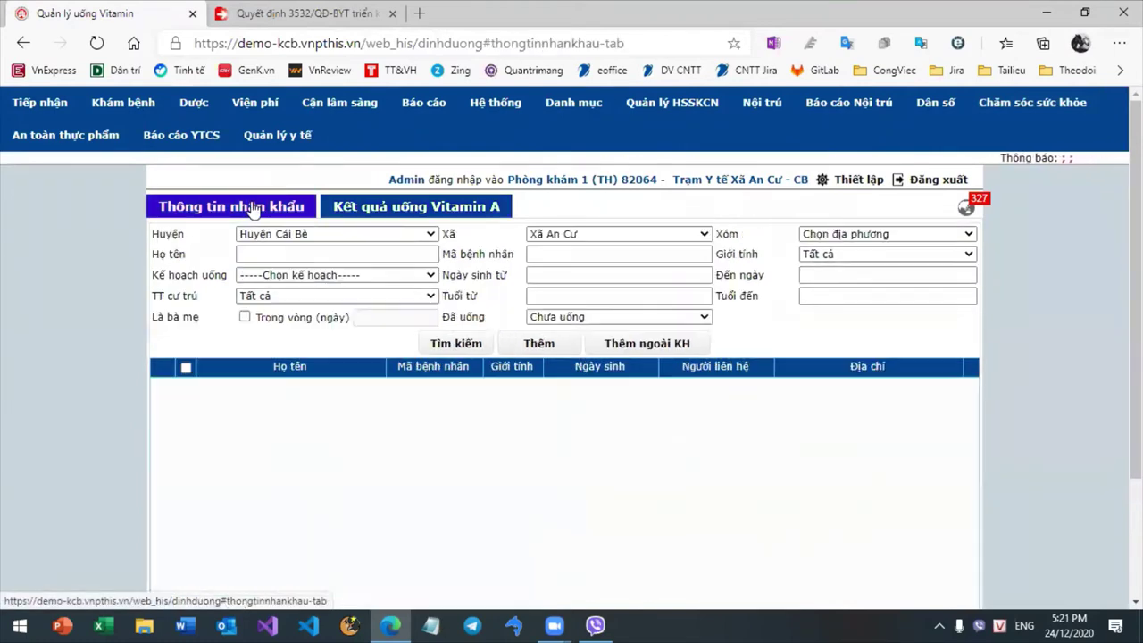
- Search the residents who have not taken vitamins, first with no plan chosen and finally under the plan Uống VTMDN
click(461, 348)
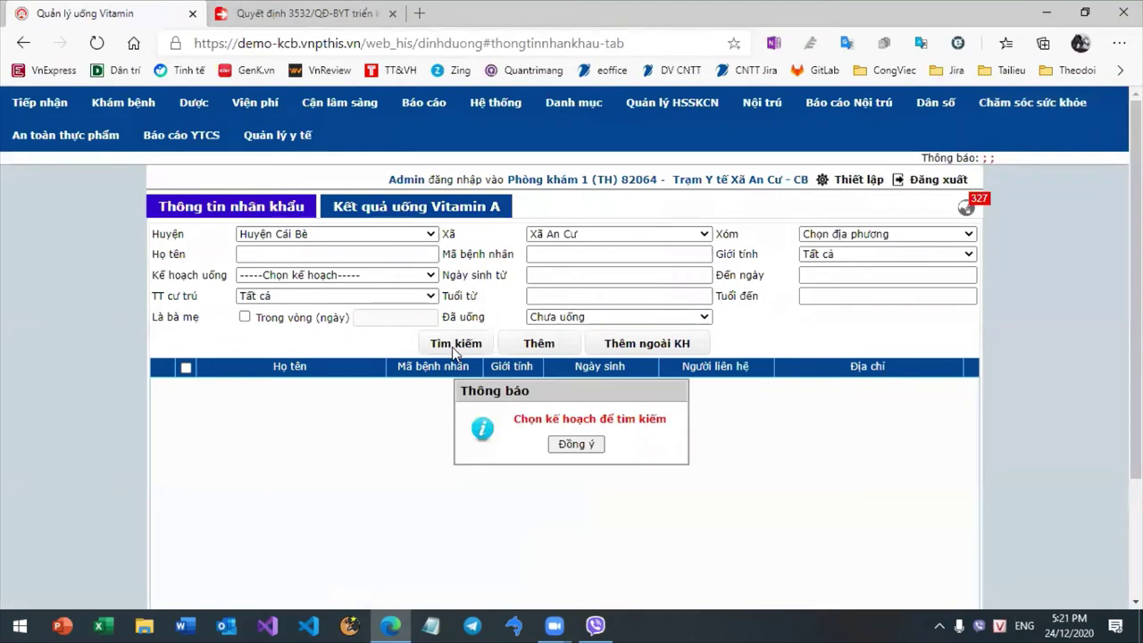
click(565, 441)
click(339, 274)
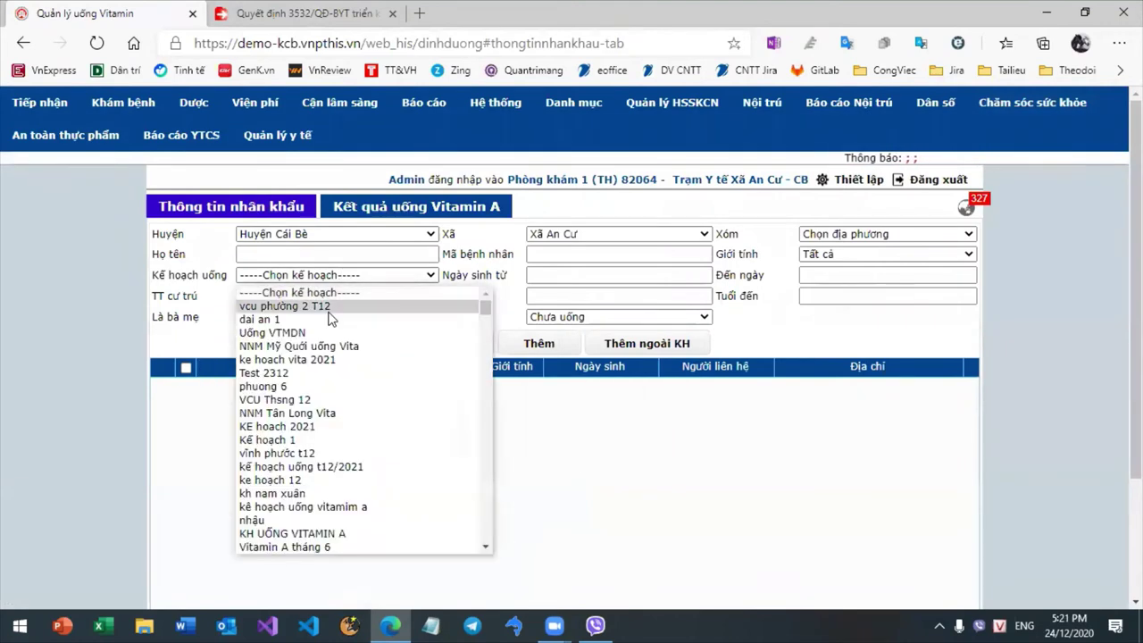
click(357, 301)
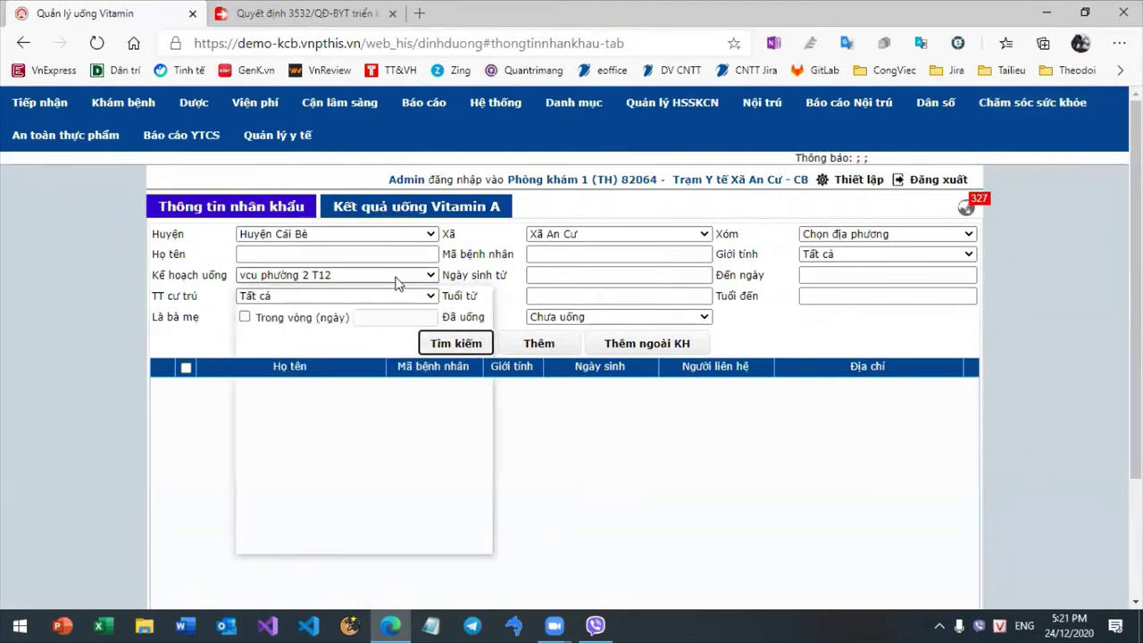
click(348, 275)
click(354, 332)
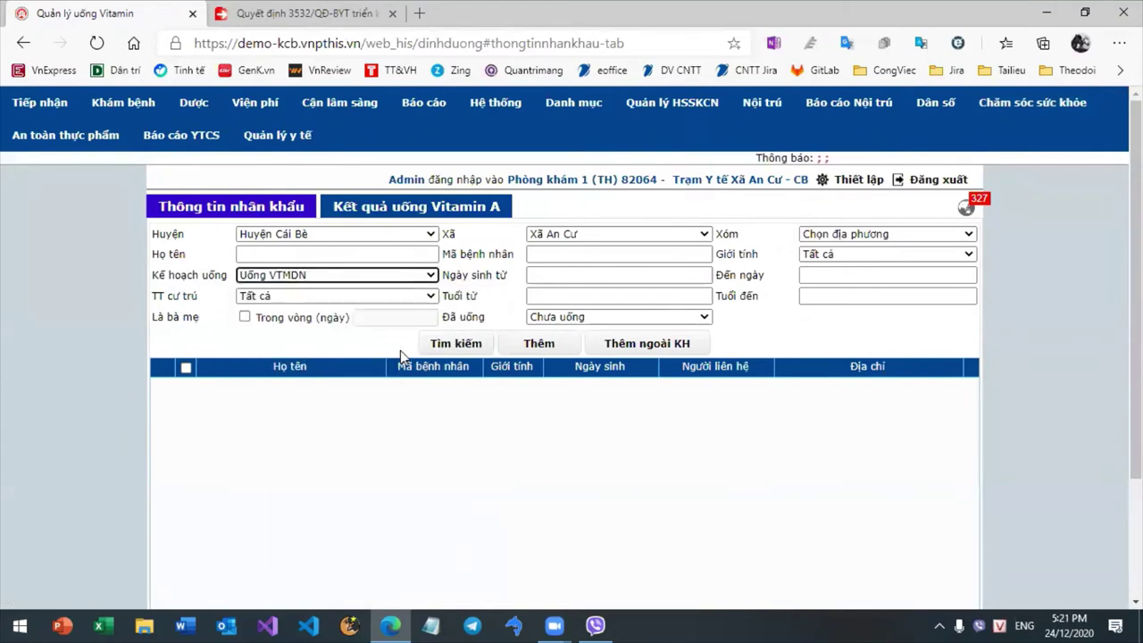
click(460, 344)
- Search the residents under the vitamin plans ke hoach vita 2021, NNM Tân Long Vita and Test 2312 in turn
click(360, 275)
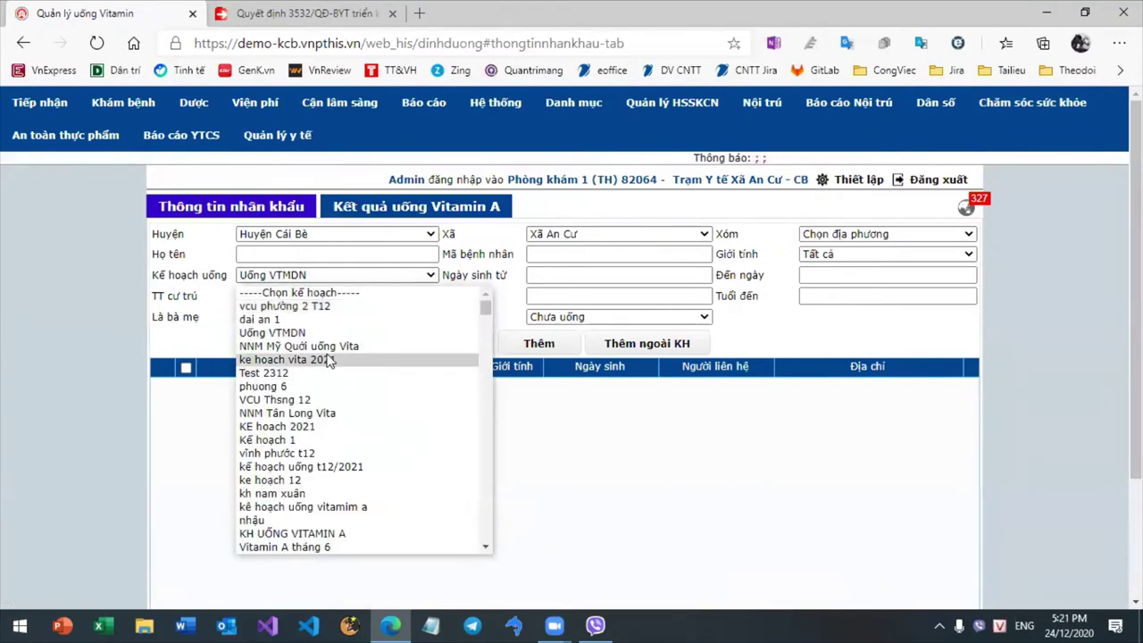
click(329, 360)
click(494, 344)
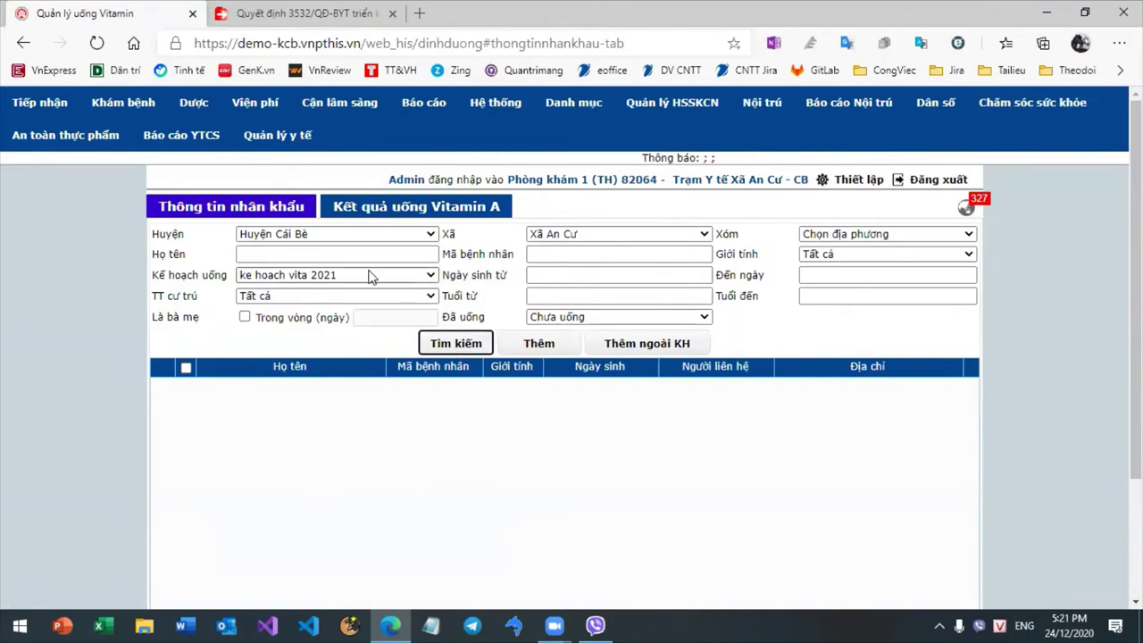
click(370, 275)
click(314, 413)
click(455, 344)
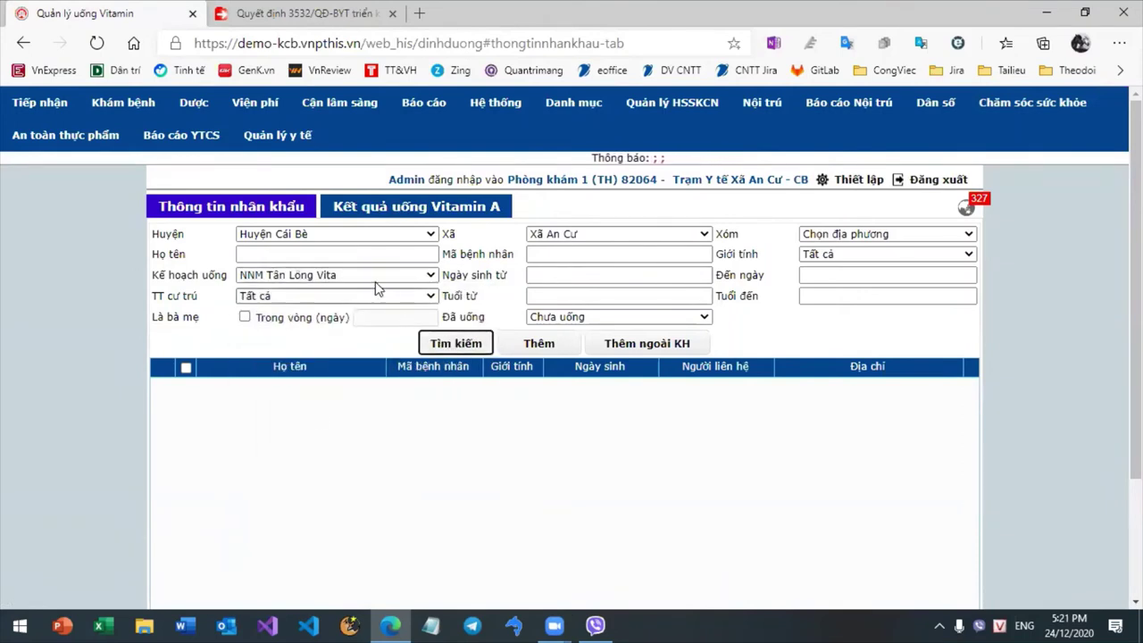
click(362, 275)
click(330, 372)
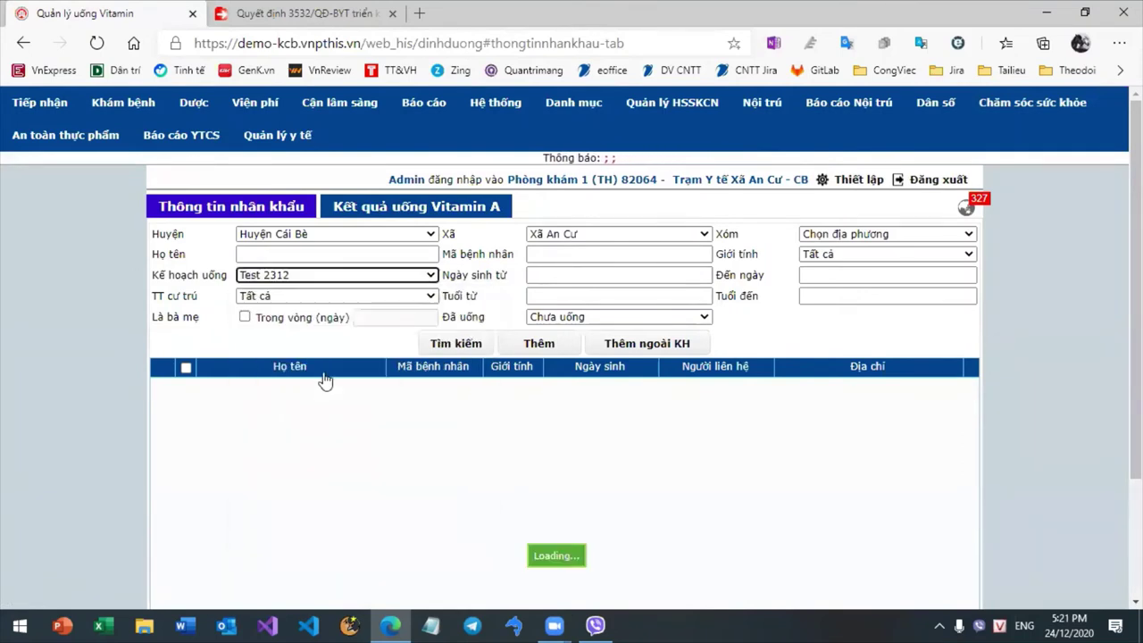
click(456, 344)
- Search the residents under the plan ke hoach vita 2021 with the Đã uống filter set to Tất cả
click(361, 275)
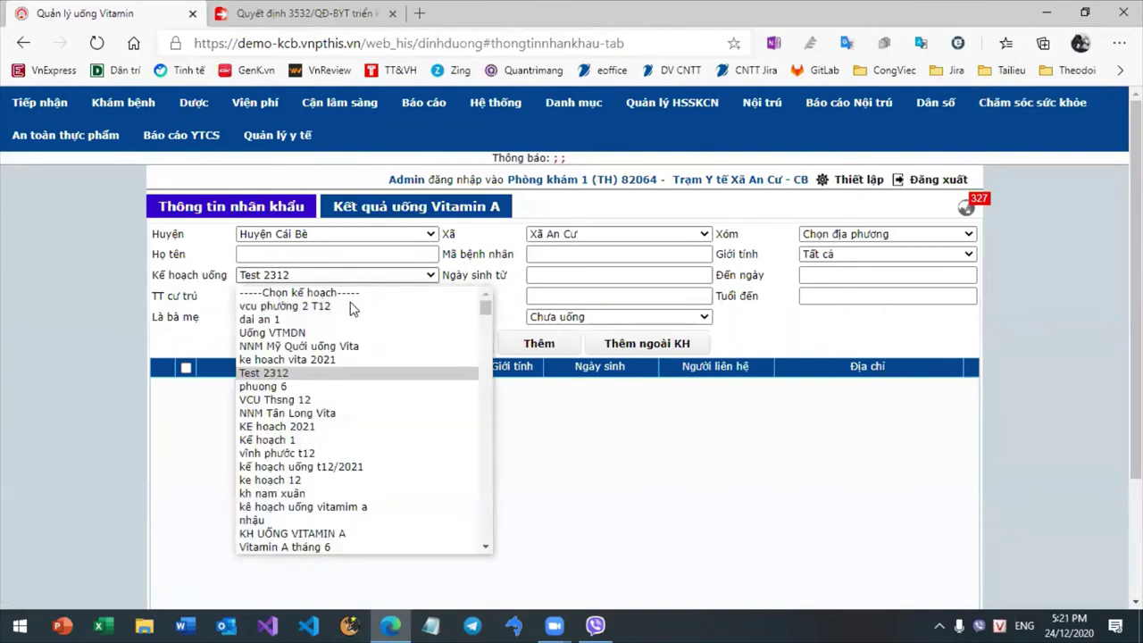
click(327, 360)
click(607, 312)
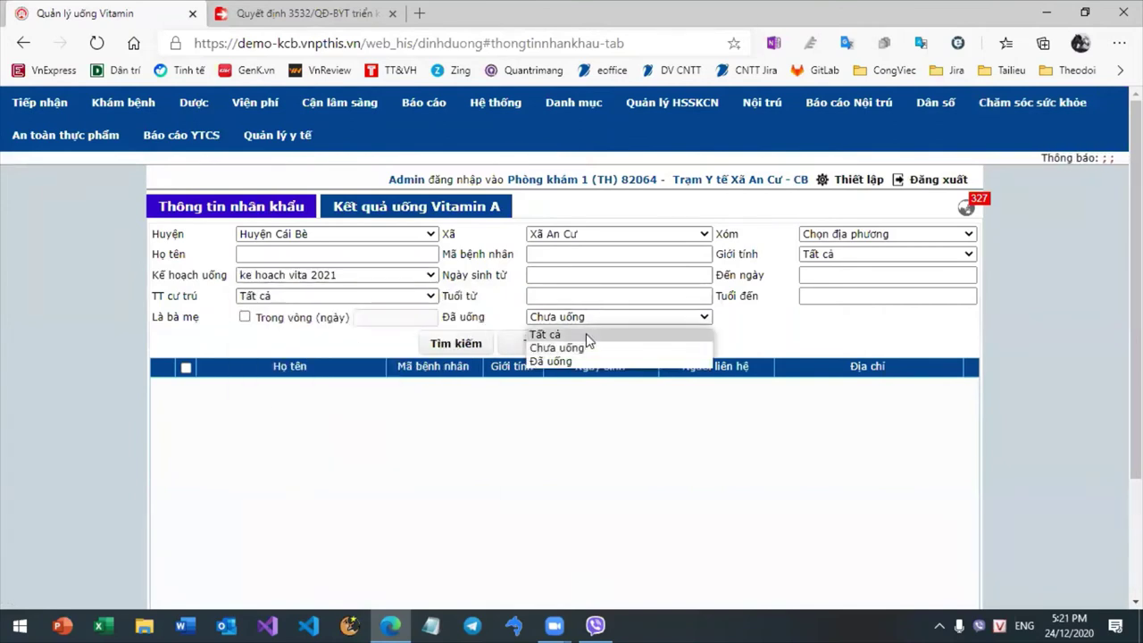
click(586, 337)
click(487, 348)
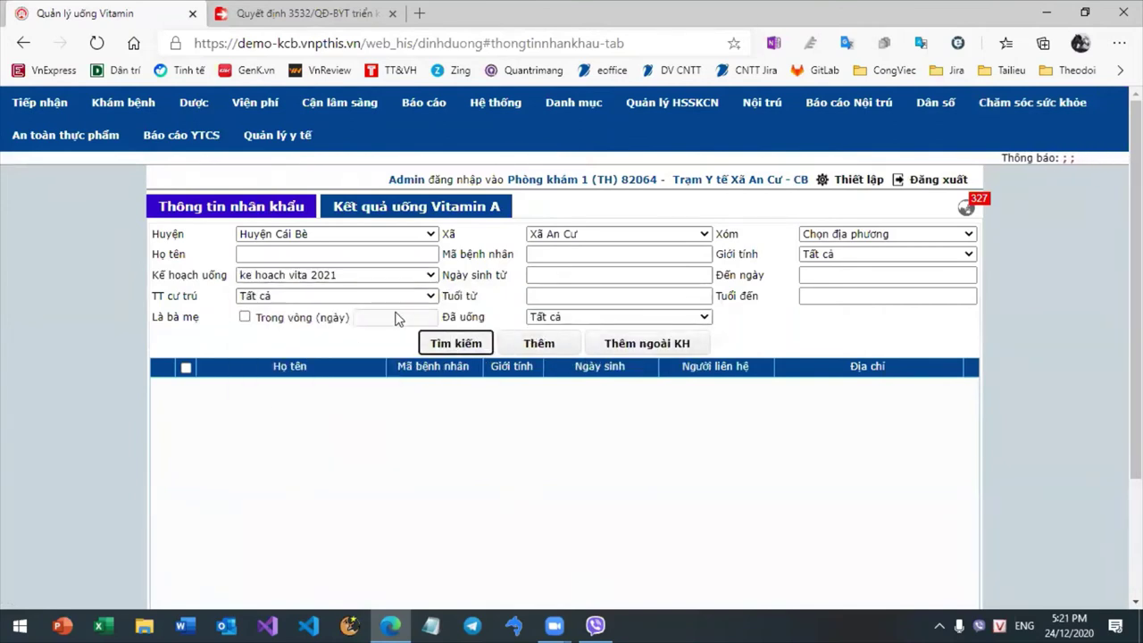
- Search the residents under the plan NNM Mỹ Quới uống Vita and under kế hoạch uống t12/2021, without choosing an Xóm
click(375, 275)
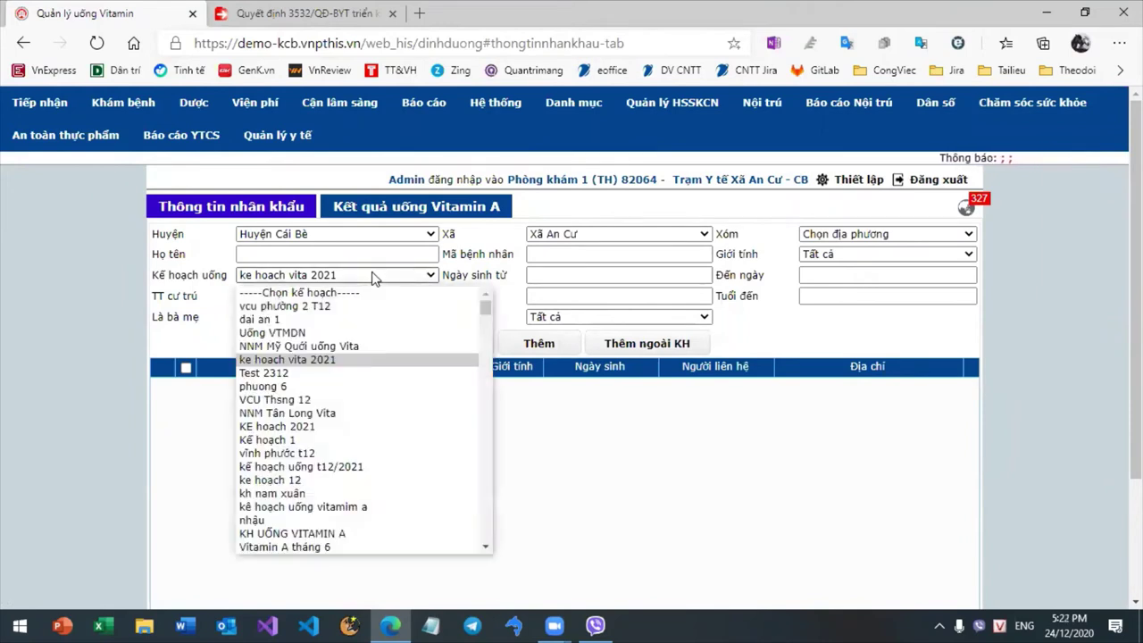
click(366, 347)
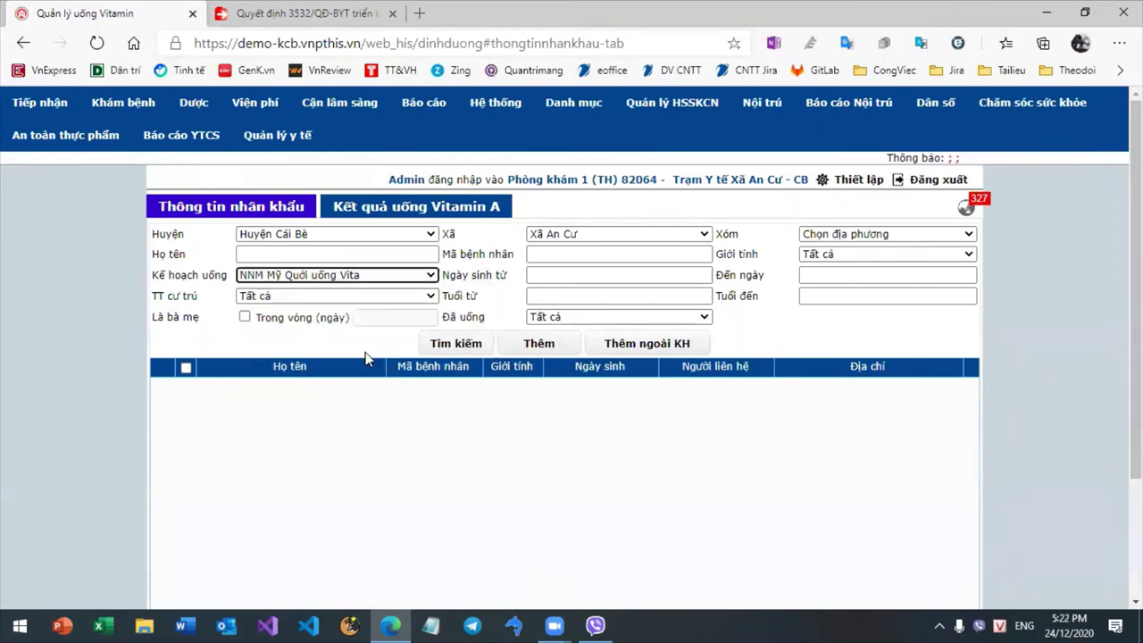
click(479, 344)
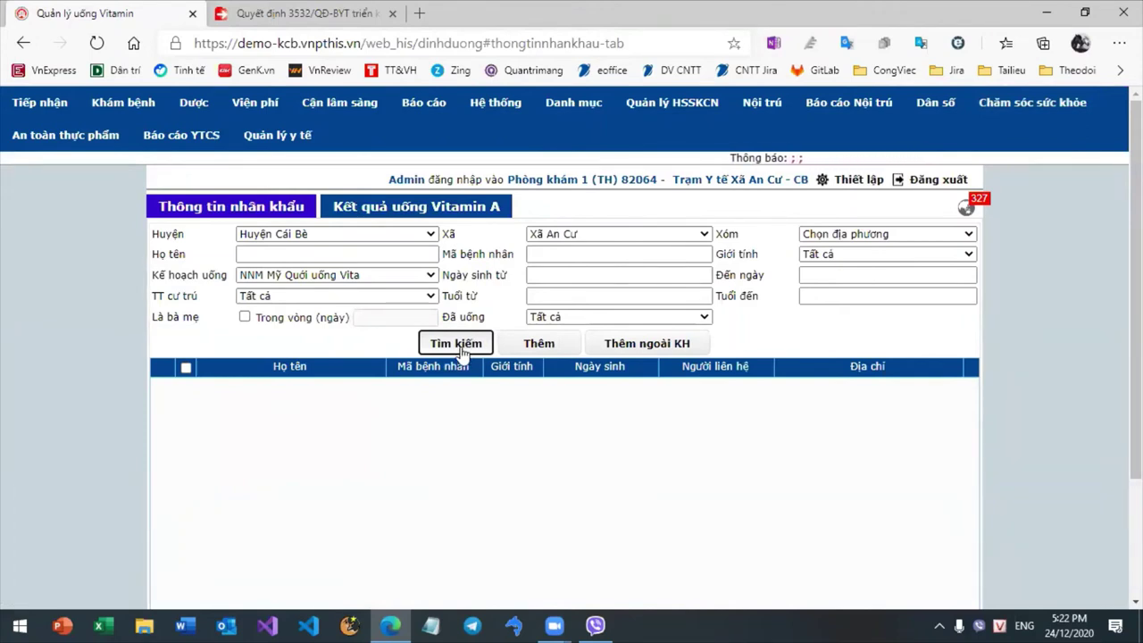
click(335, 276)
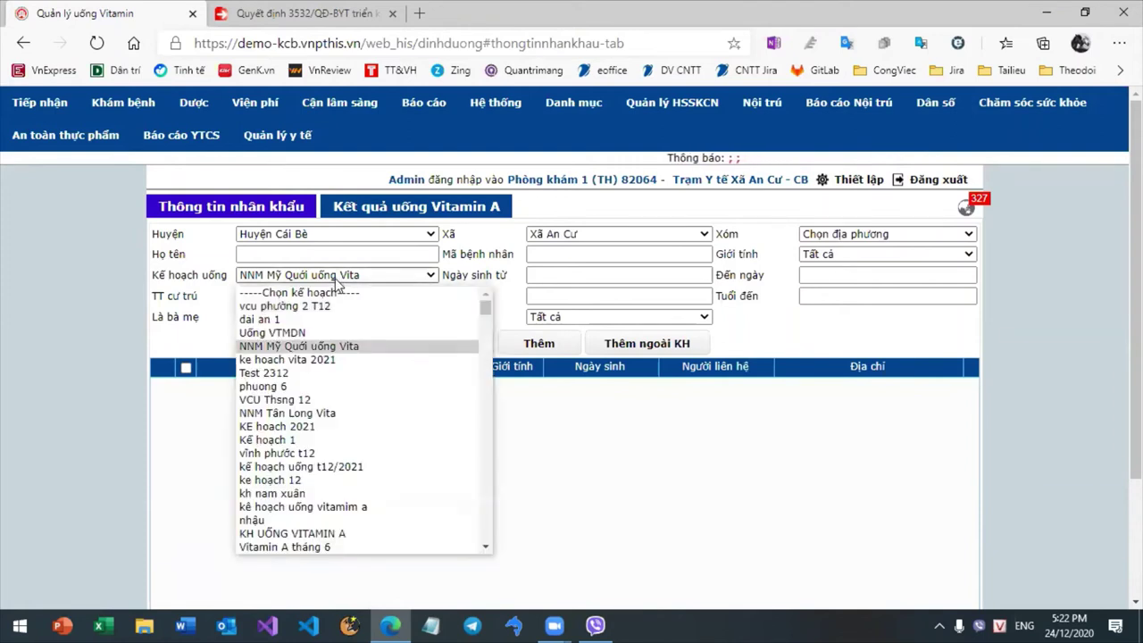
click(320, 466)
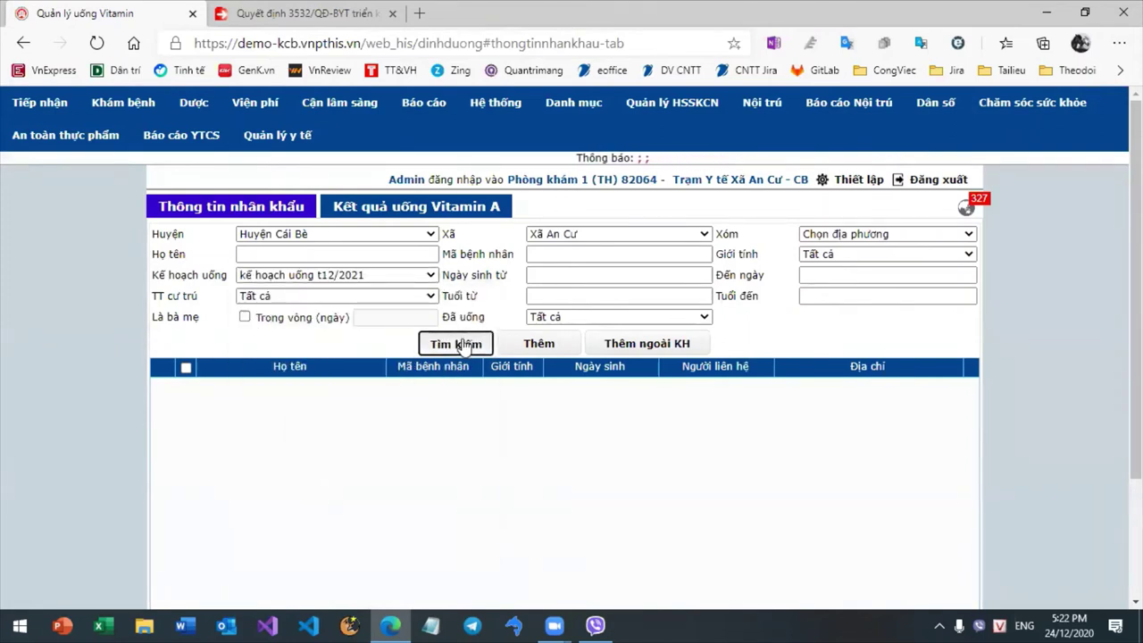
click(917, 234)
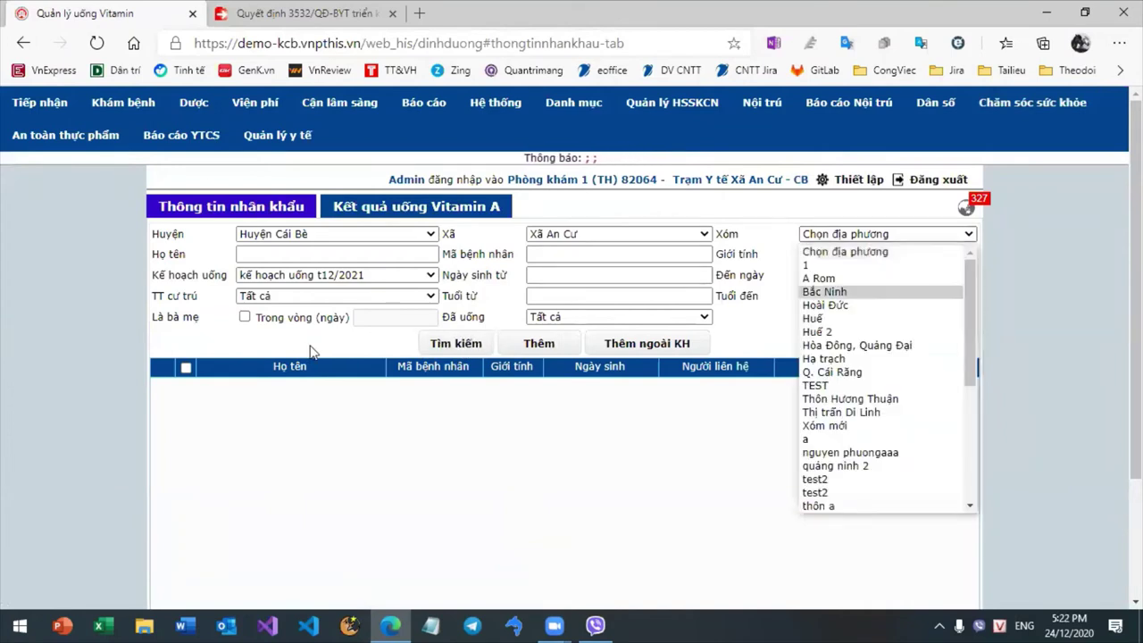
click(449, 344)
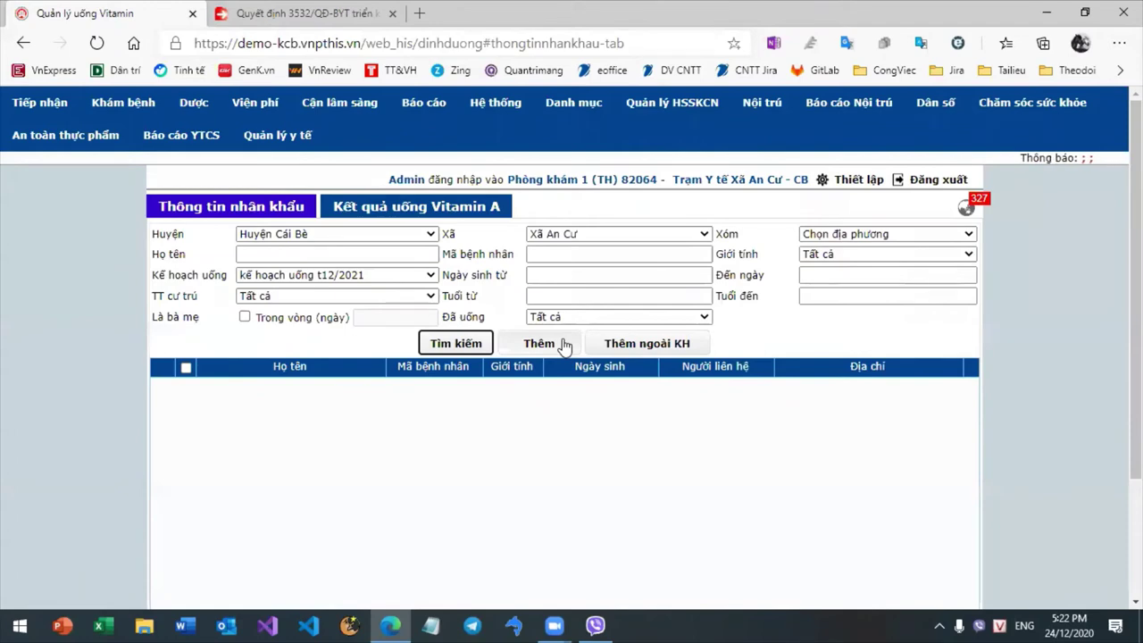
- Open and leave the out-of-plan vitamin intake form, and try to add an intake without selecting a resident
click(640, 343)
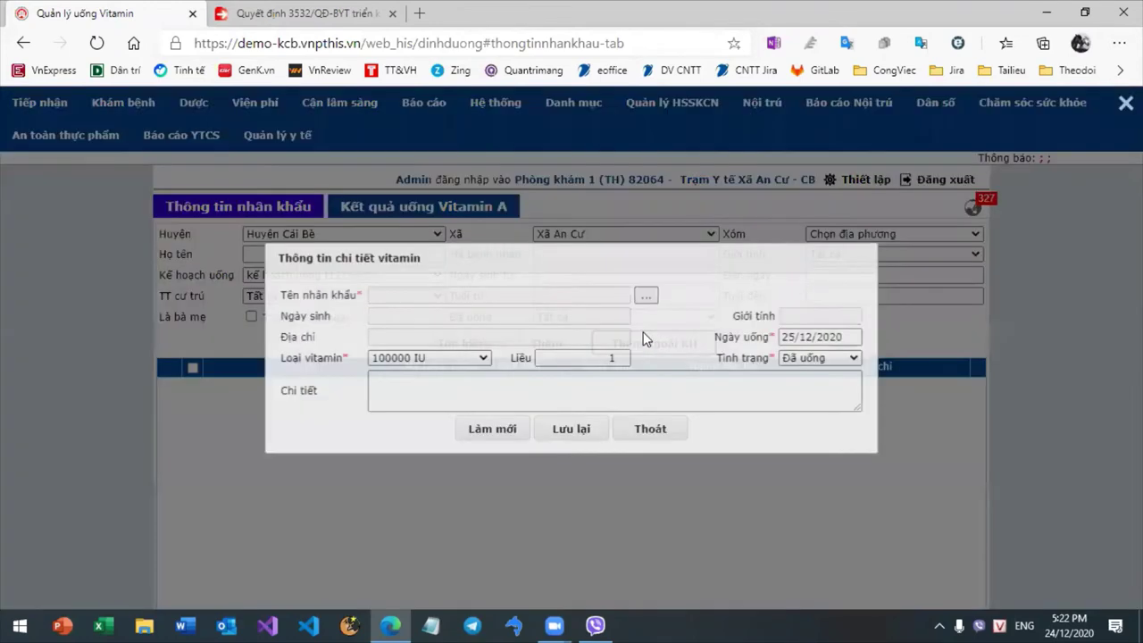
click(651, 433)
click(549, 349)
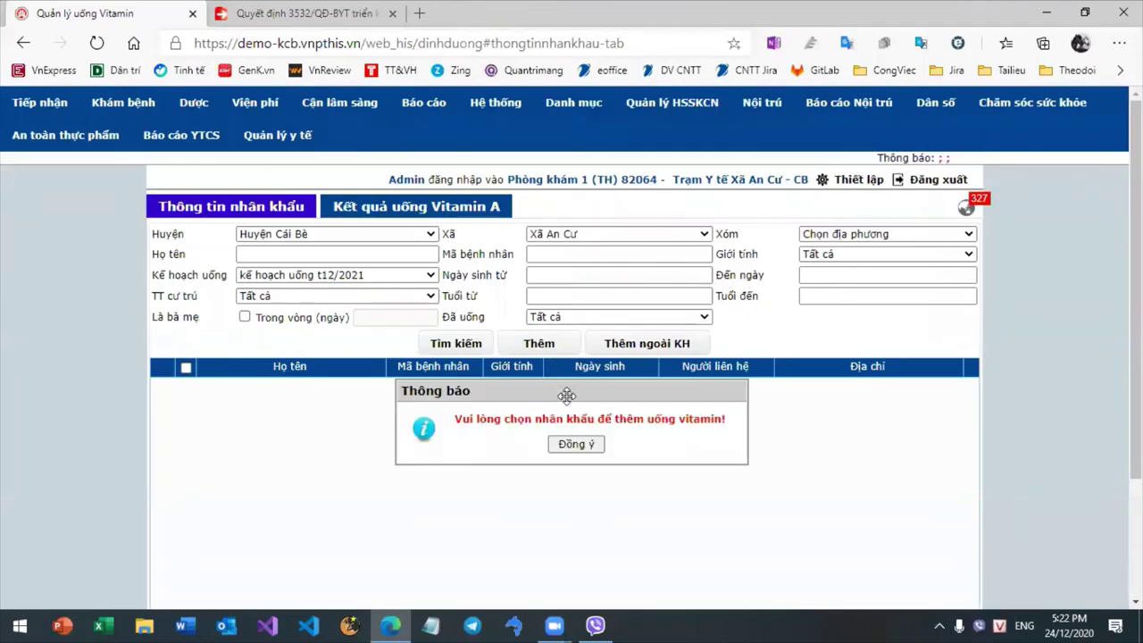
click(579, 444)
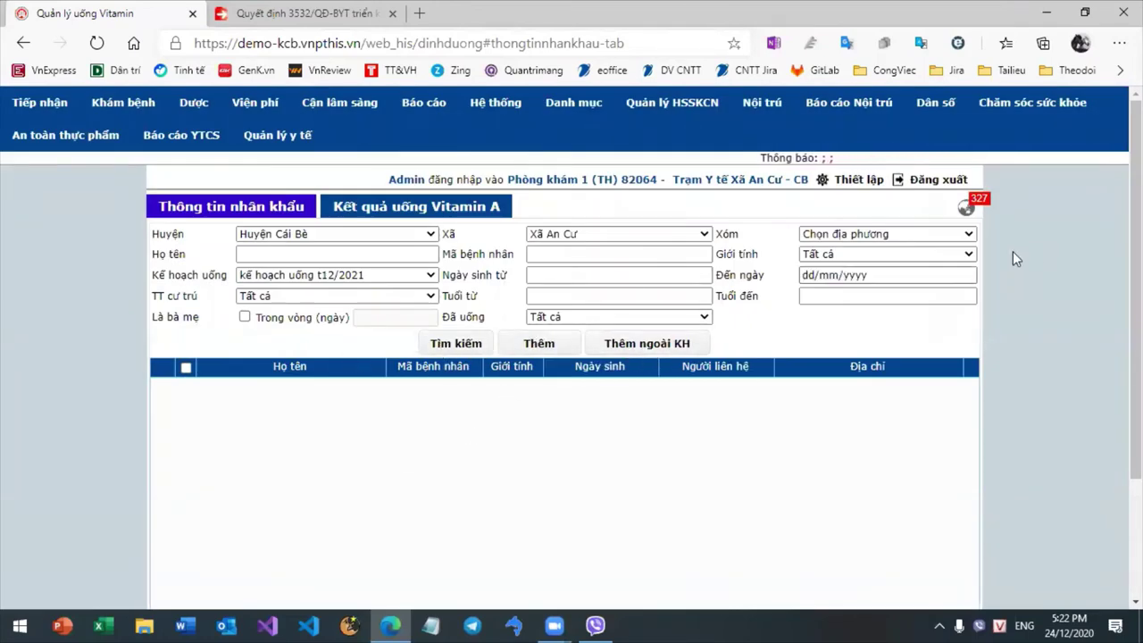
scroll(1133, 312, down, 1)
scroll(1026, 259, up, 1)
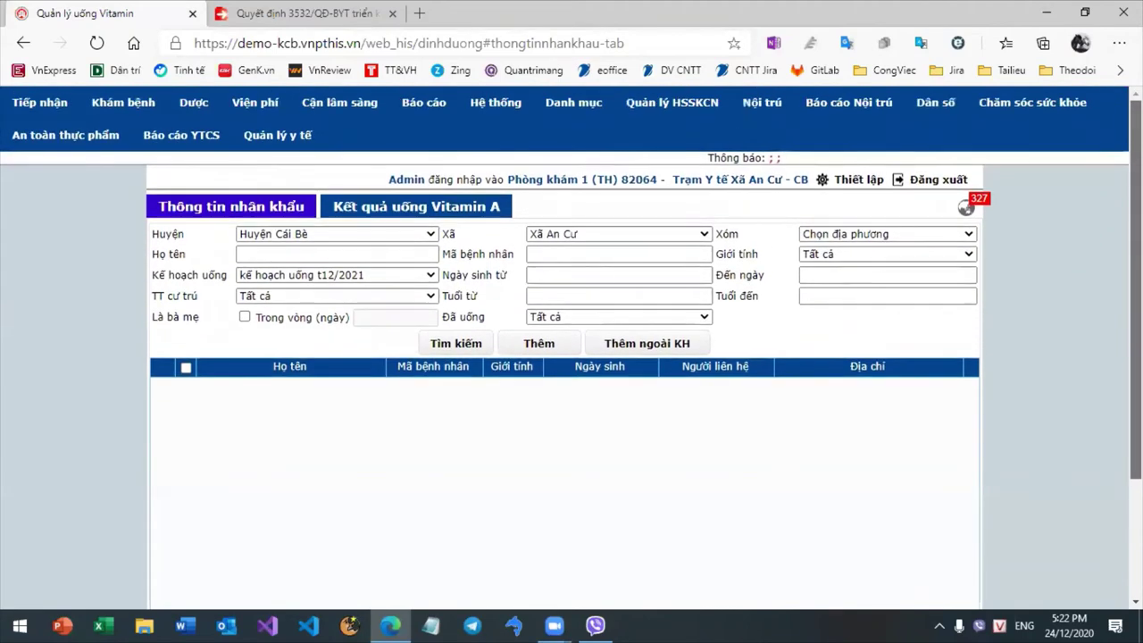
- Repeat the resident search, and view the out-of-plan vitamin form and its resident lookup without entering anything
click(456, 344)
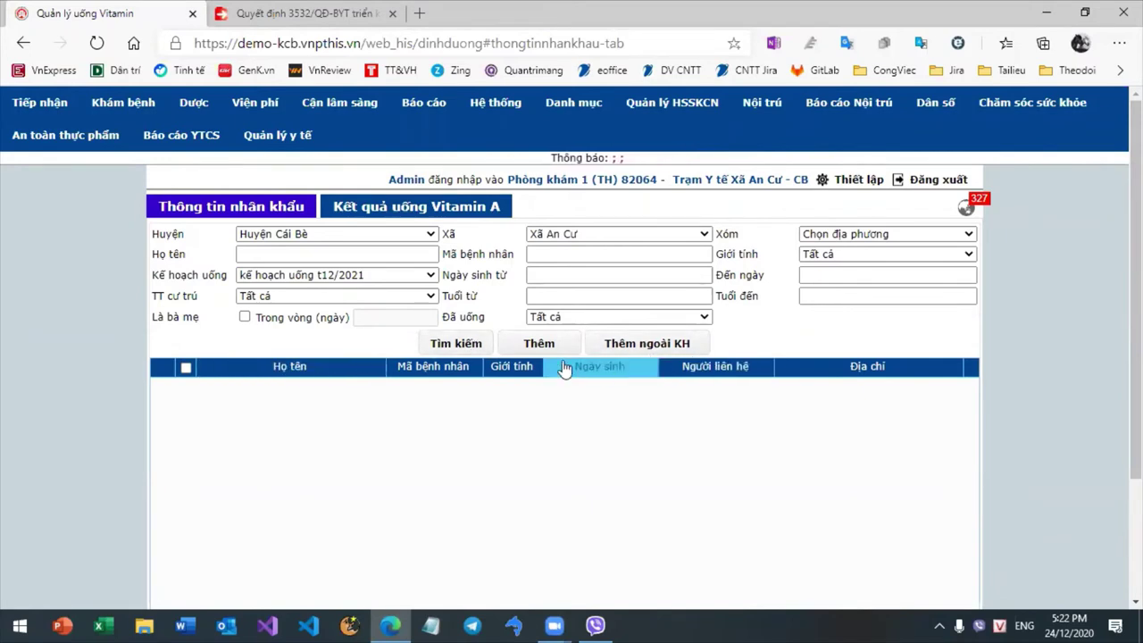
click(669, 347)
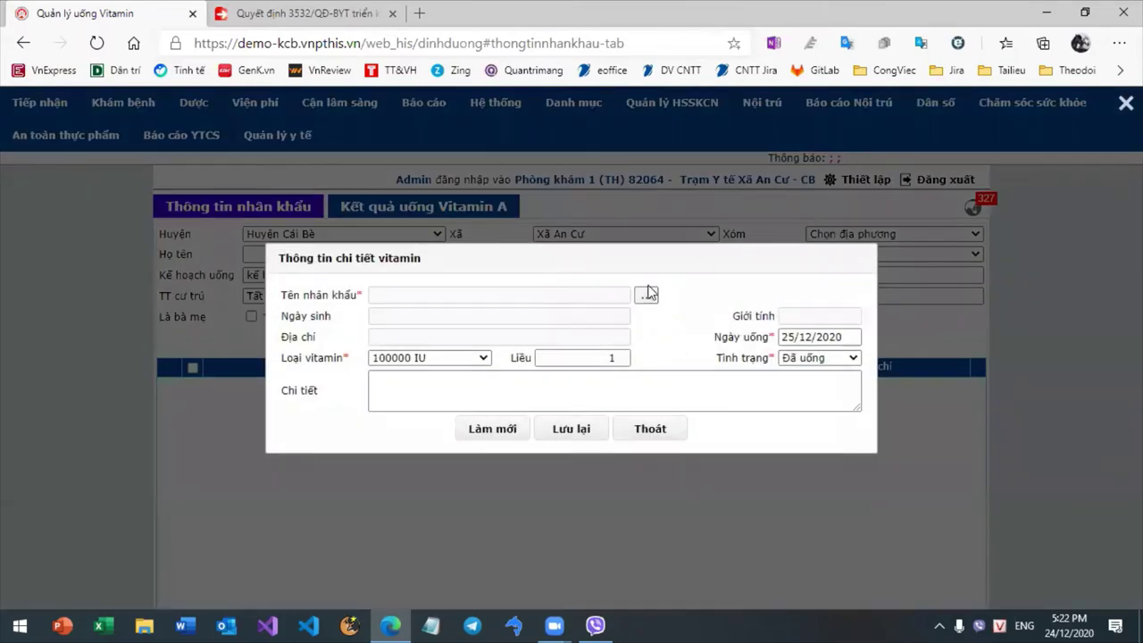
click(646, 294)
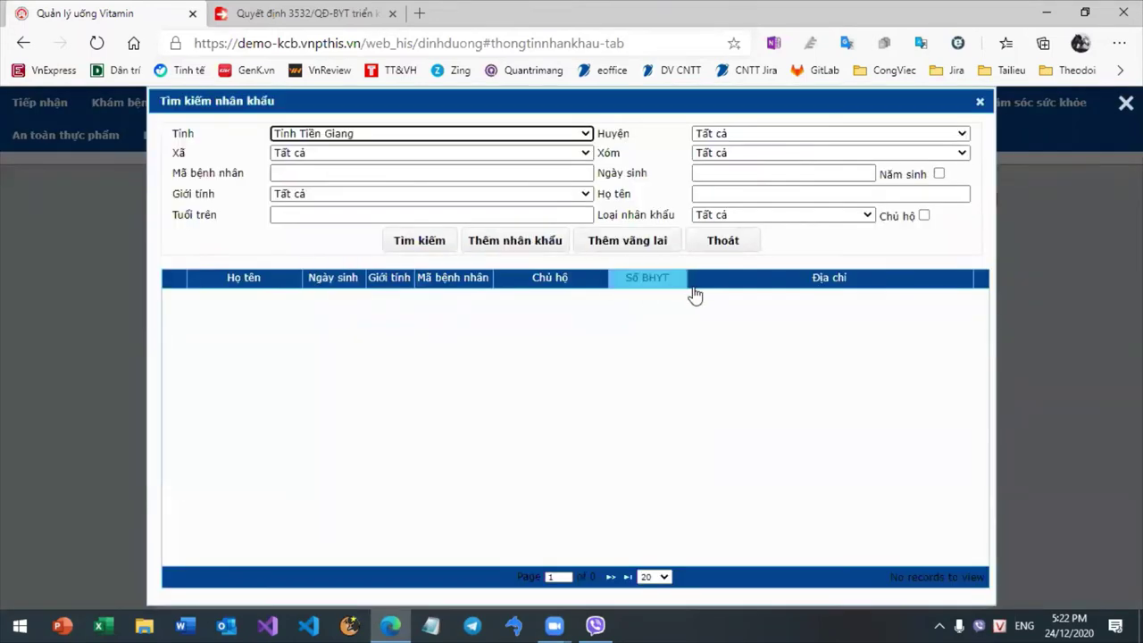
click(979, 102)
click(647, 430)
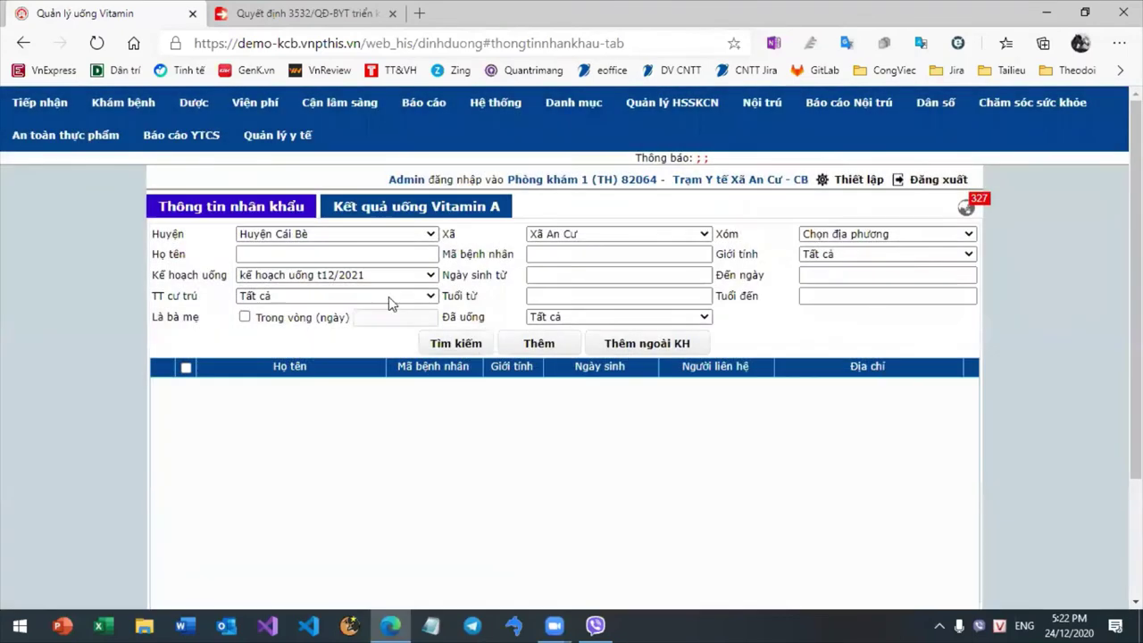
- Show the Vitamin A intake results and try the Tình trạng filter with Chưa uống, finally with Tất cả
click(432, 208)
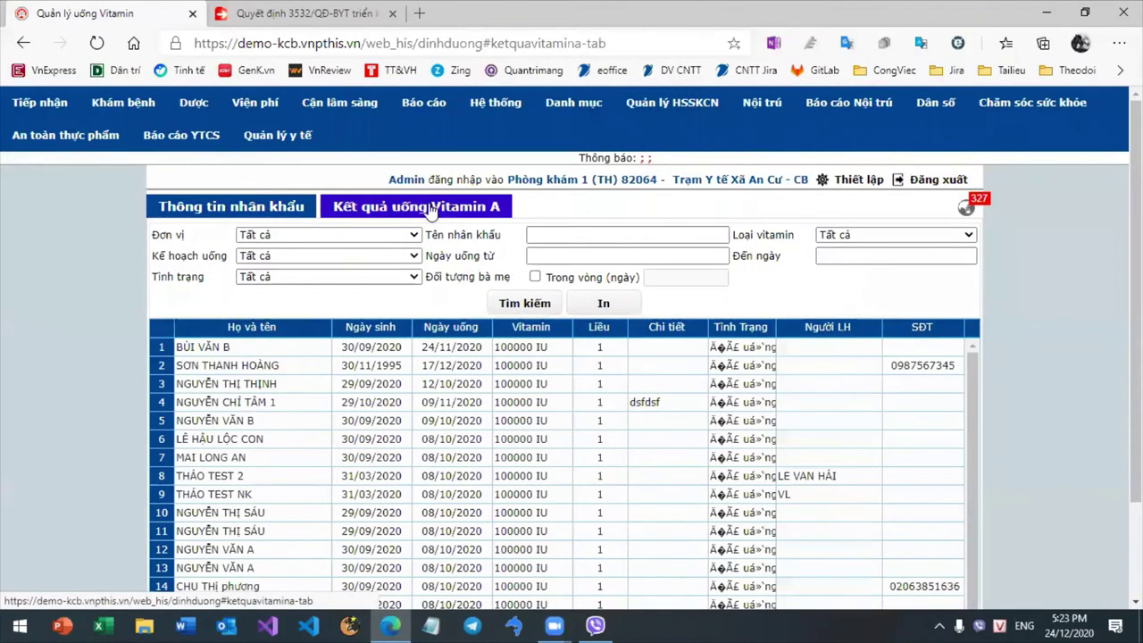
click(425, 438)
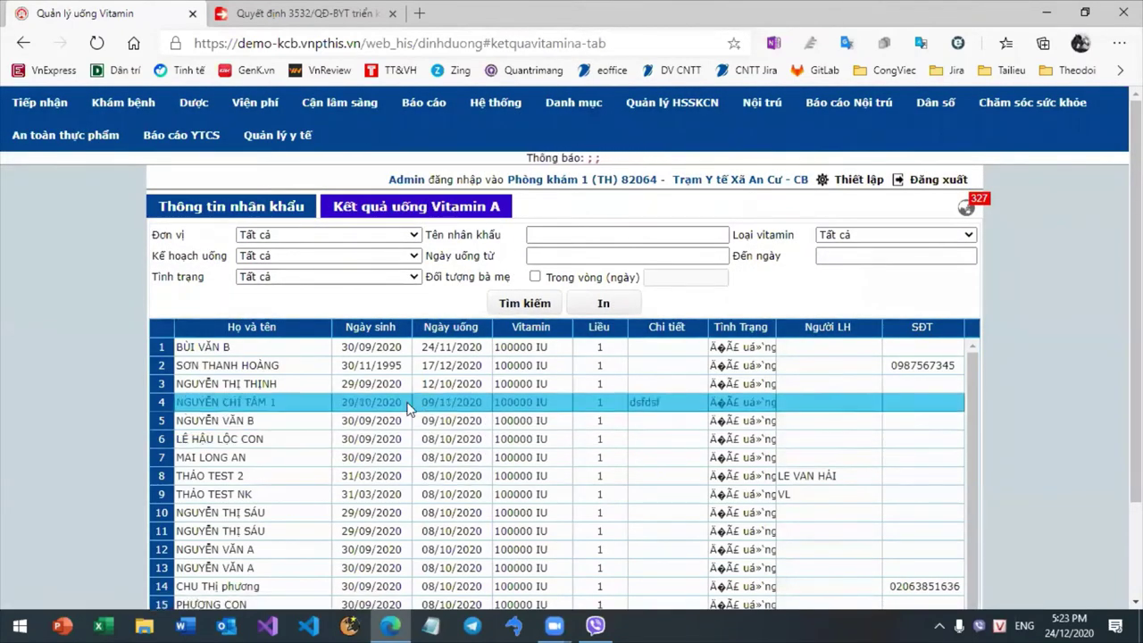
click(328, 279)
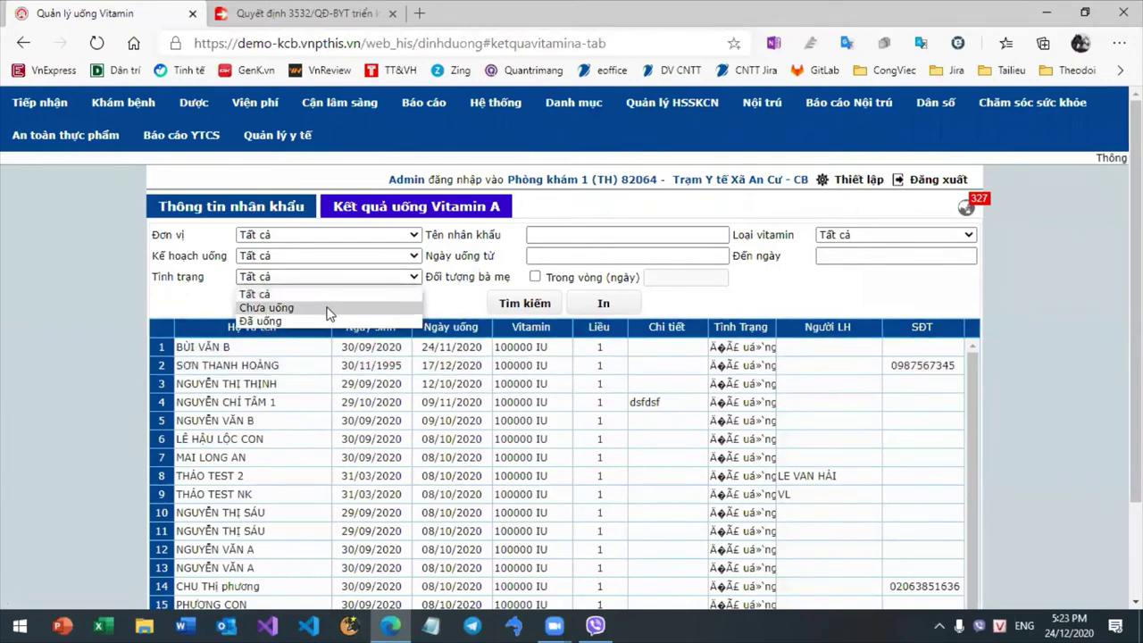
click(328, 308)
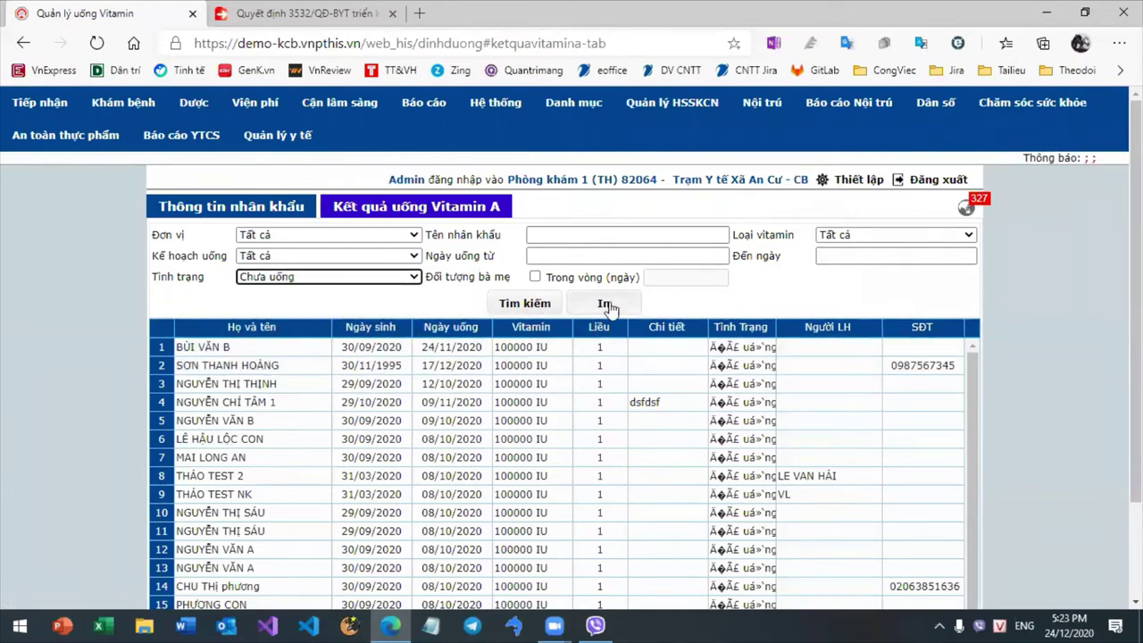
click(337, 278)
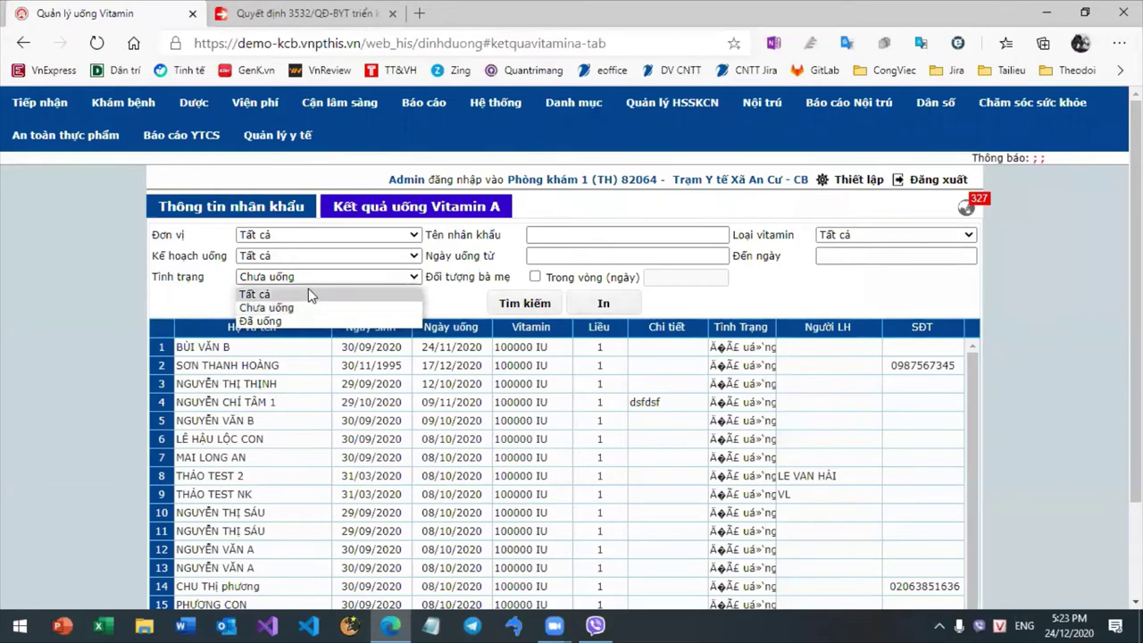
click(313, 292)
- Search the residents under the plan kê hoạch uống vitamim a and again under kế hoạch uống t12/2021
click(267, 210)
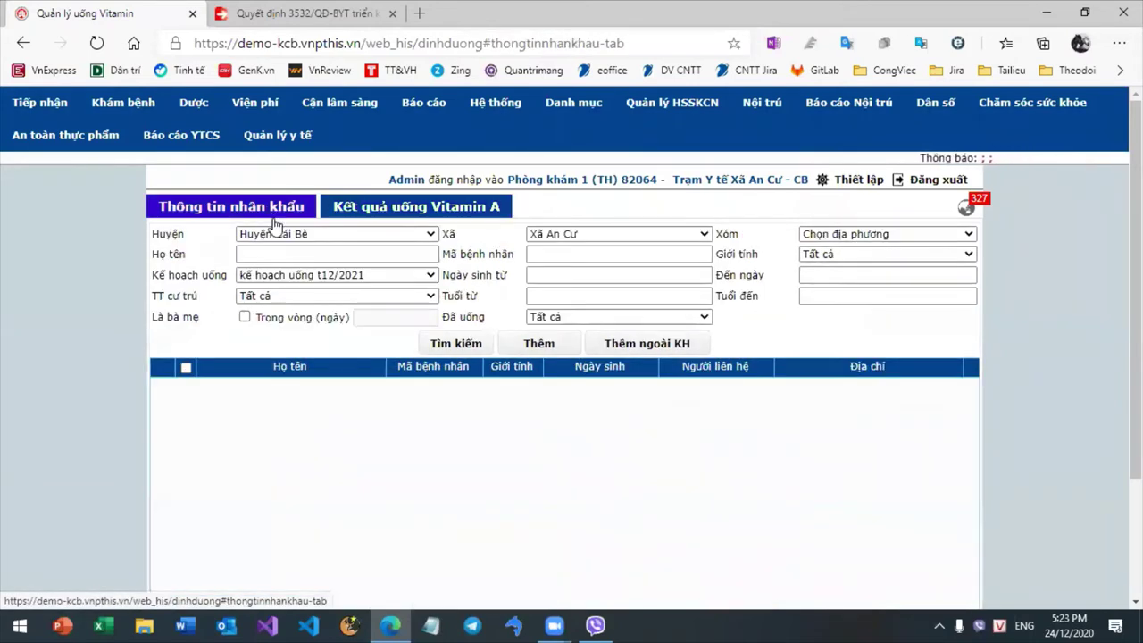
click(357, 277)
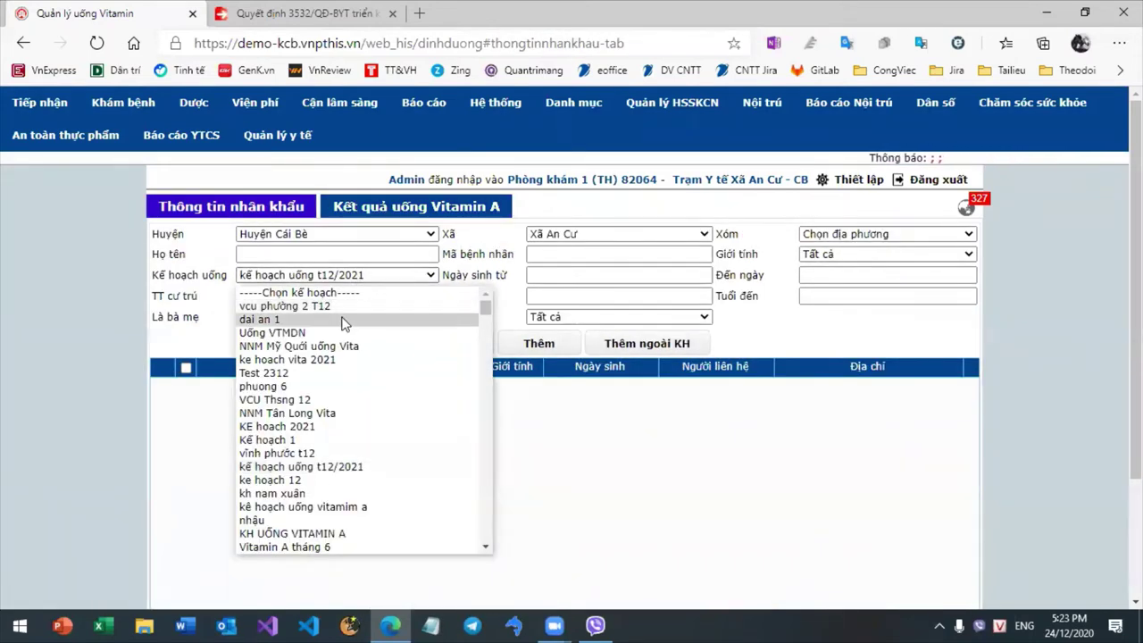
click(312, 507)
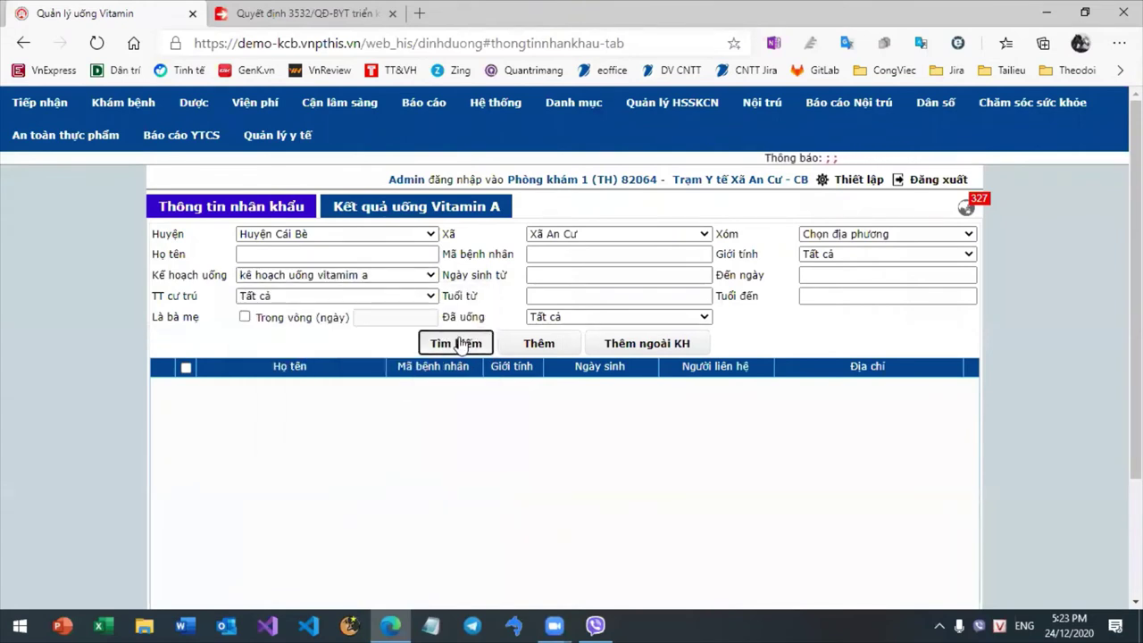
click(375, 280)
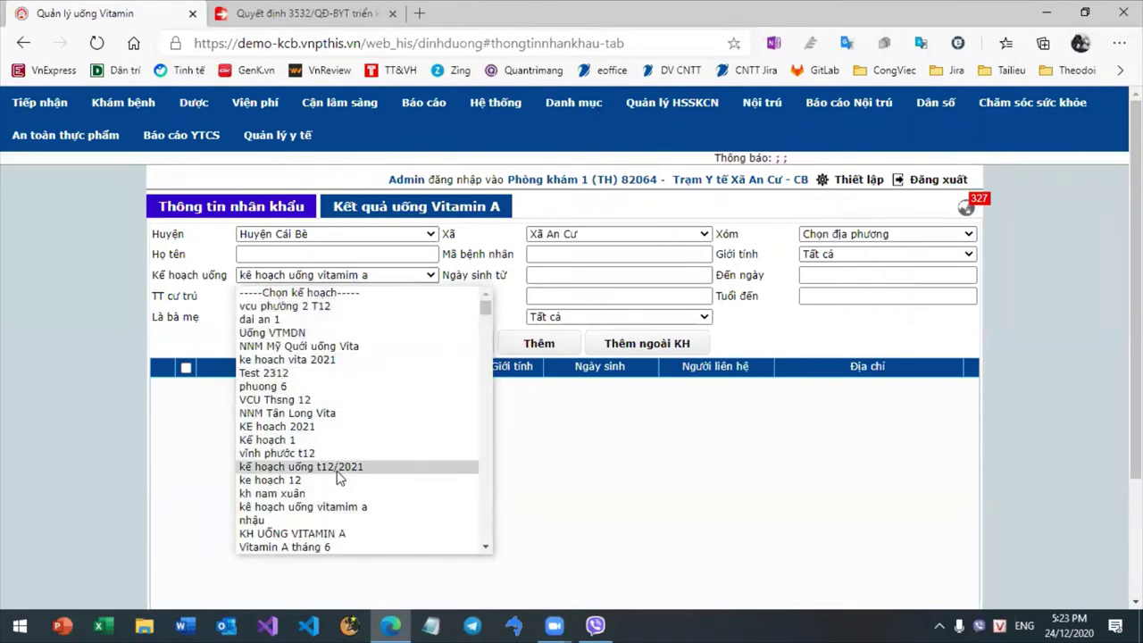
click(334, 467)
click(466, 346)
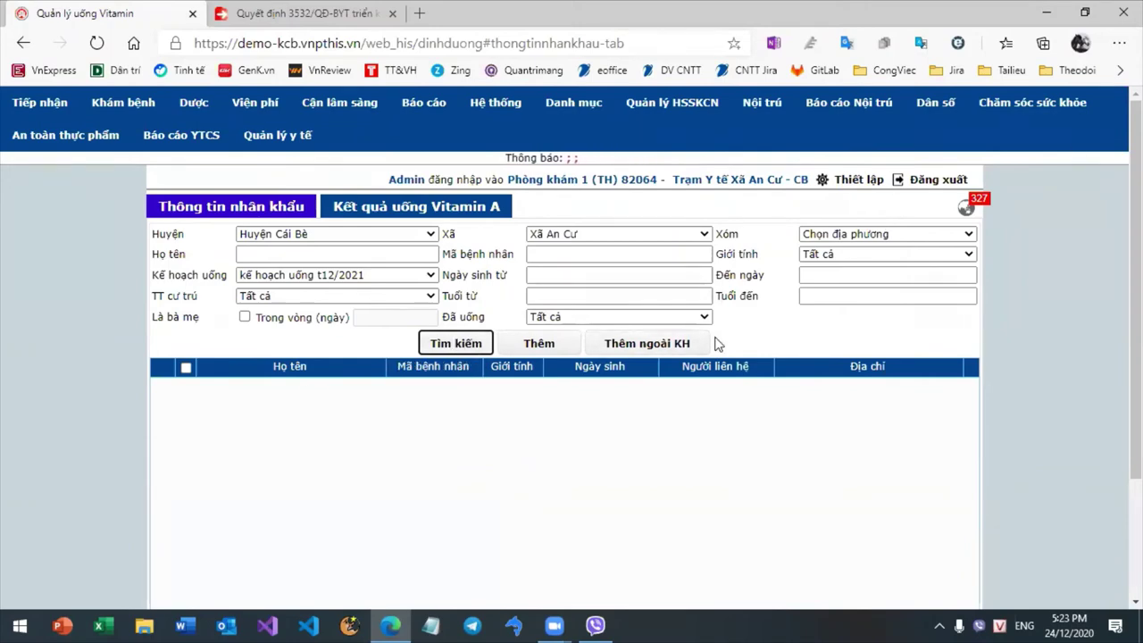
- View the weighing and measuring plans in Kế hoạch cân đo, and open Nhắc lịch cân đo
click(1033, 113)
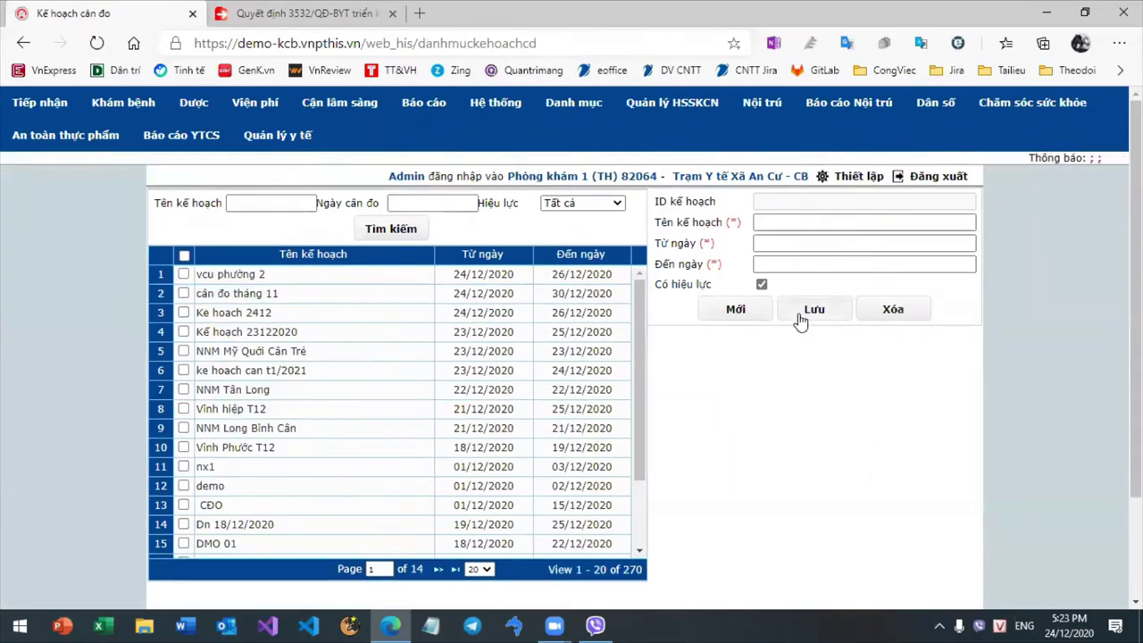
click(1032, 103)
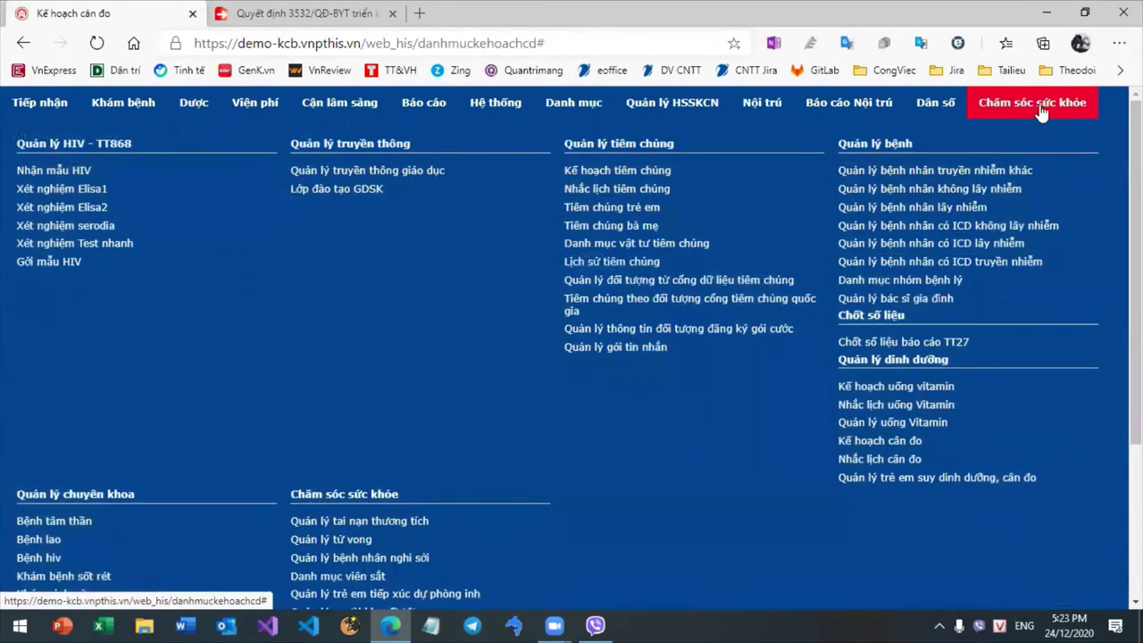
click(897, 462)
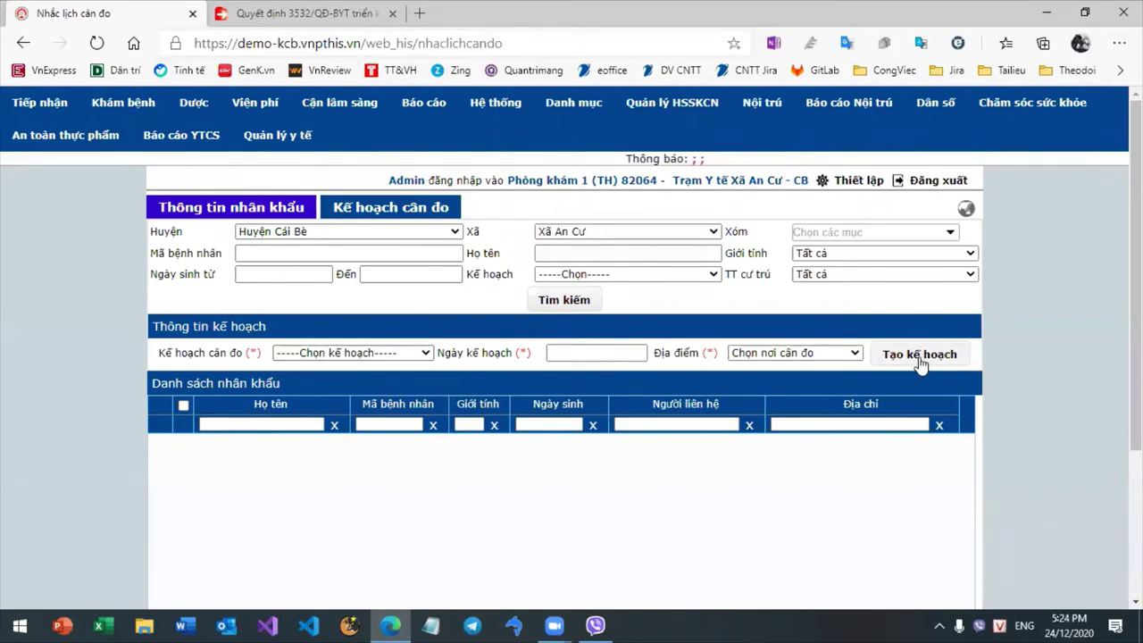
- Show the scheduled weighing list and view the plan details of its third entry, closing them without changes
click(408, 209)
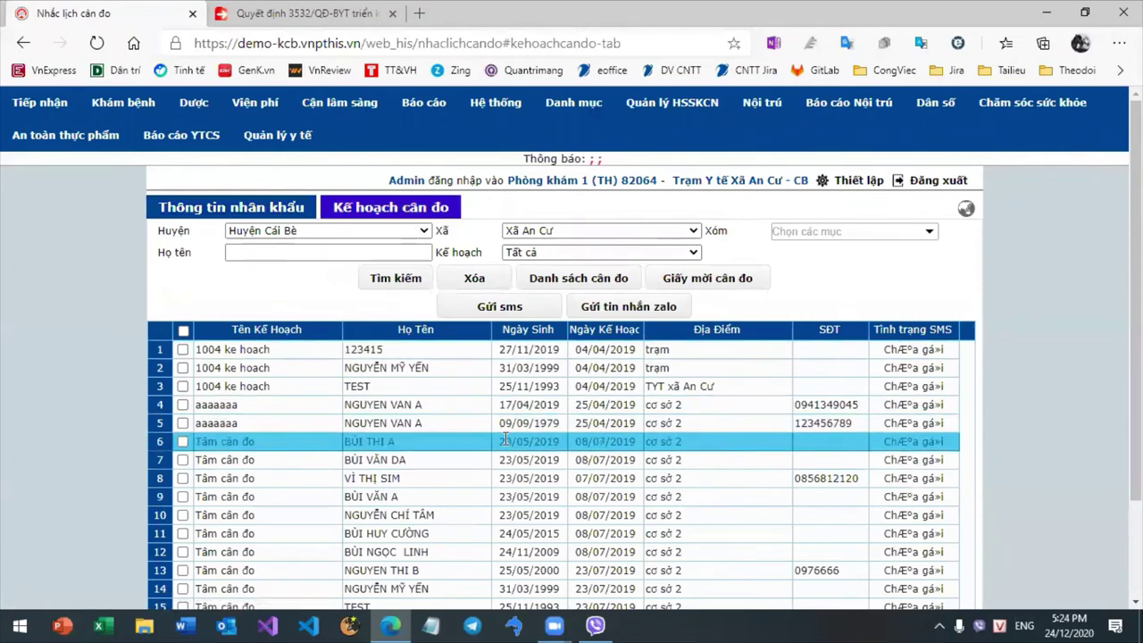
click(402, 380)
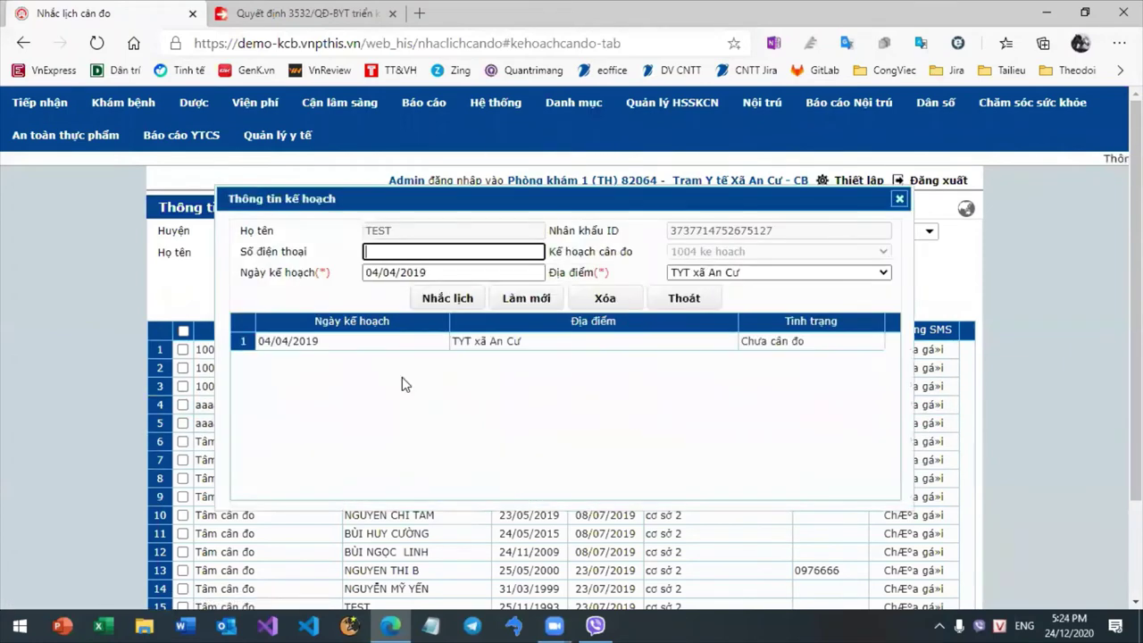
click(899, 199)
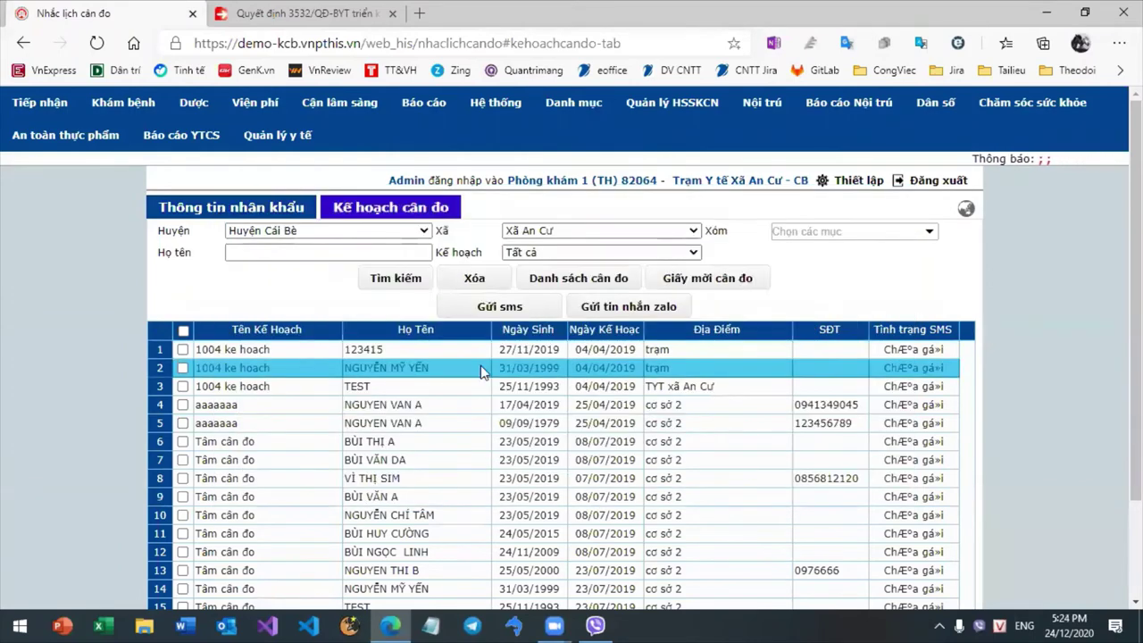
- Compare the resident selection view with the Kế hoạch cân đo list and look through its first entries
click(239, 208)
click(386, 208)
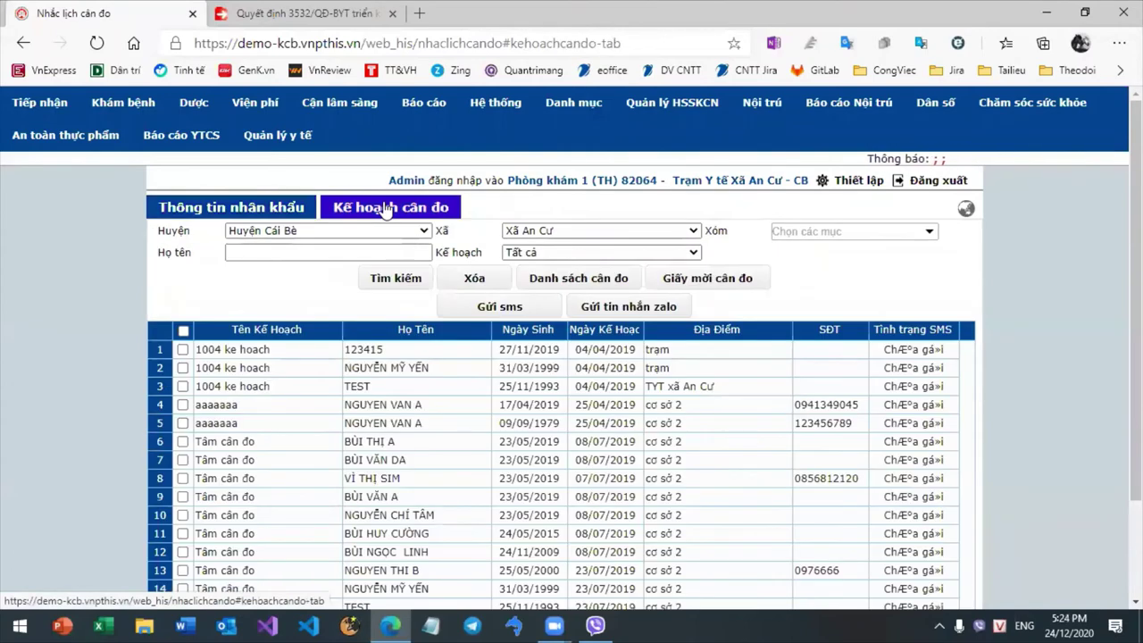
click(215, 209)
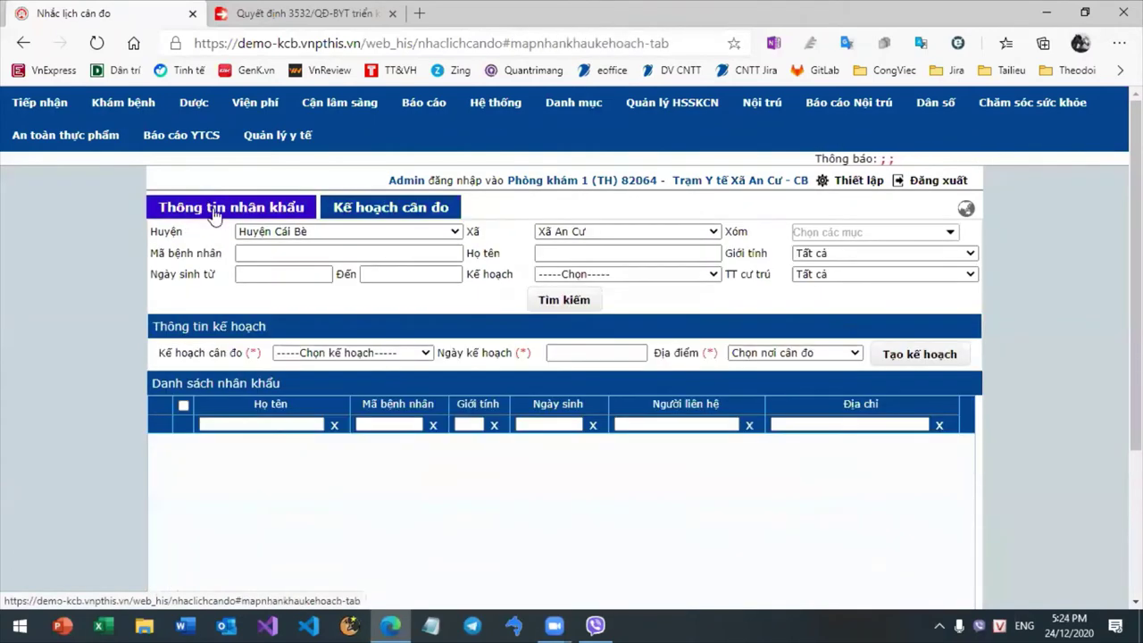
click(386, 208)
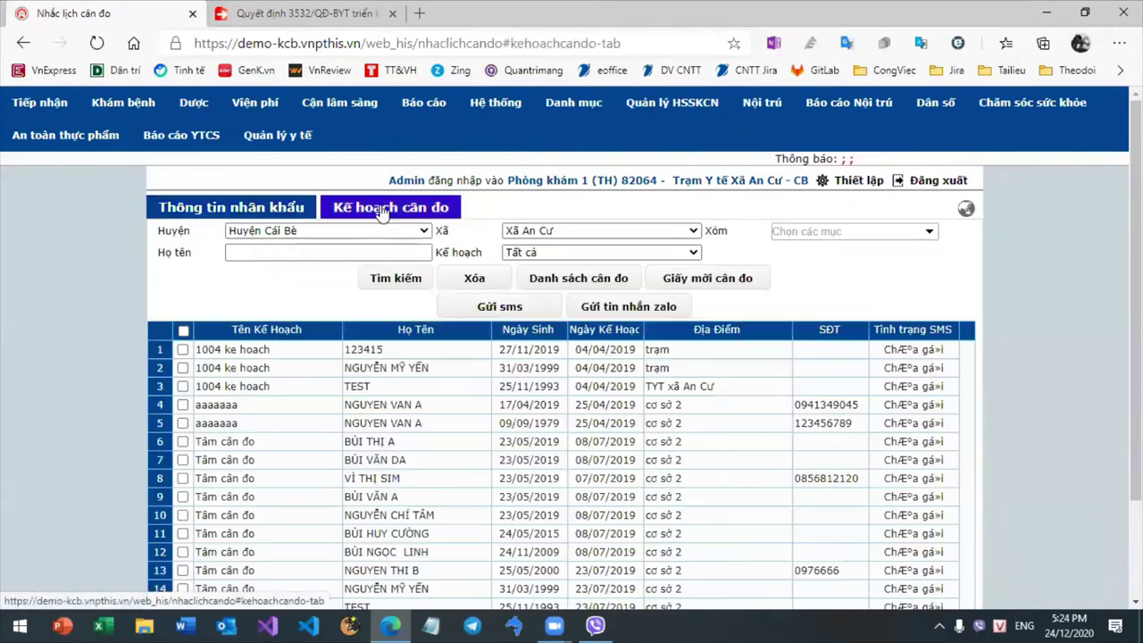
click(424, 348)
click(451, 386)
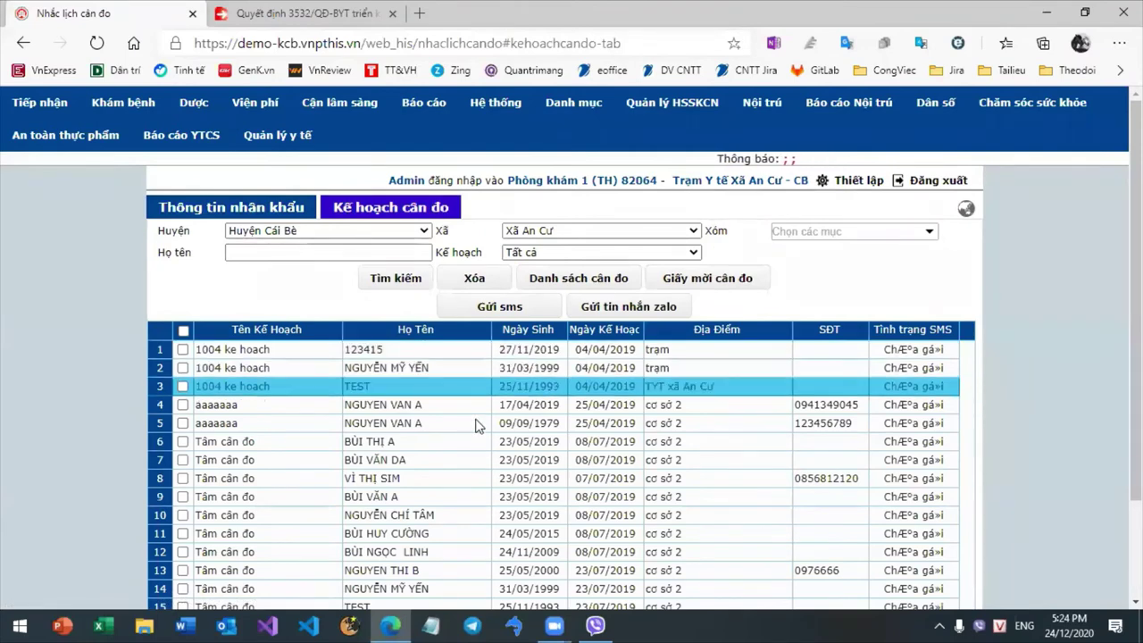
click(476, 424)
click(475, 400)
click(473, 386)
click(469, 353)
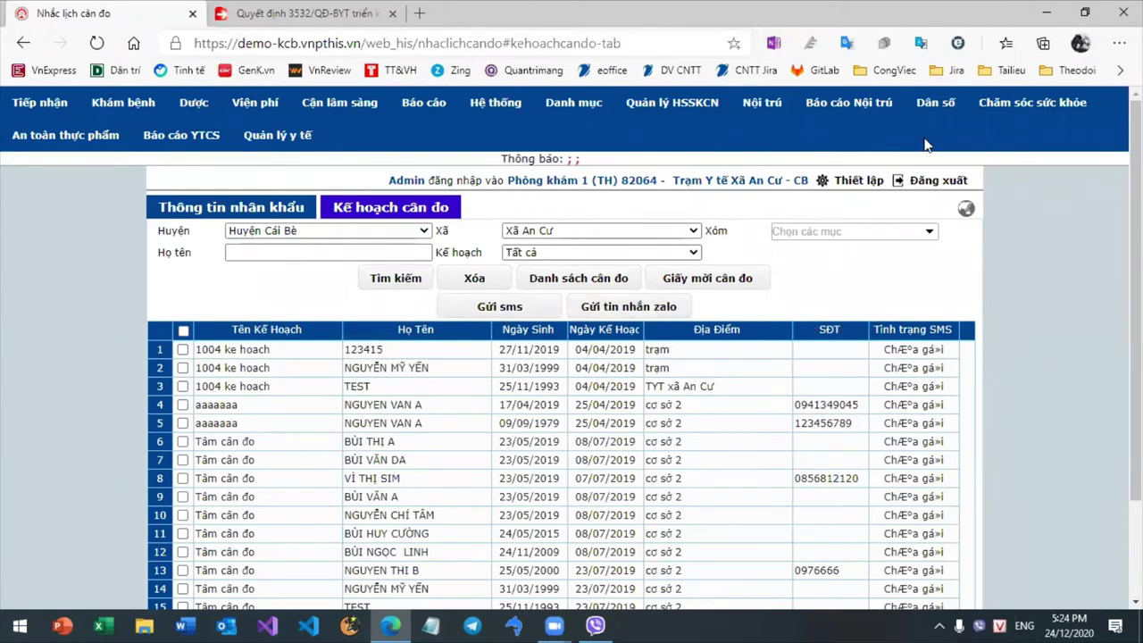
- Open Quản lý trẻ em suy dinh dưỡng, cân đo and select the second measurement result
click(1003, 111)
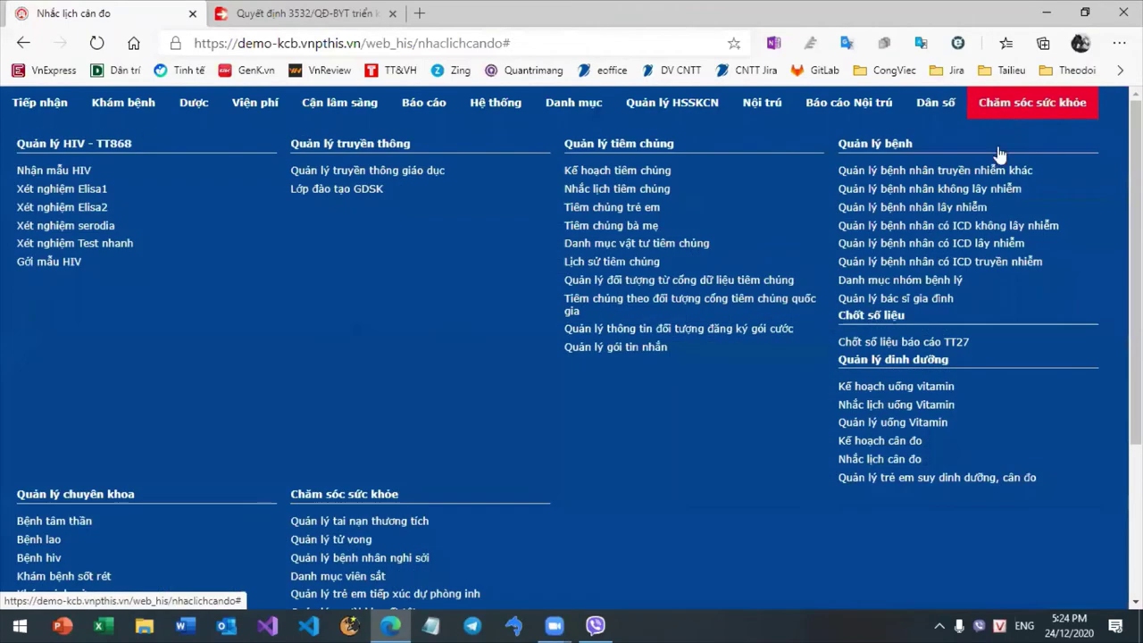
click(964, 479)
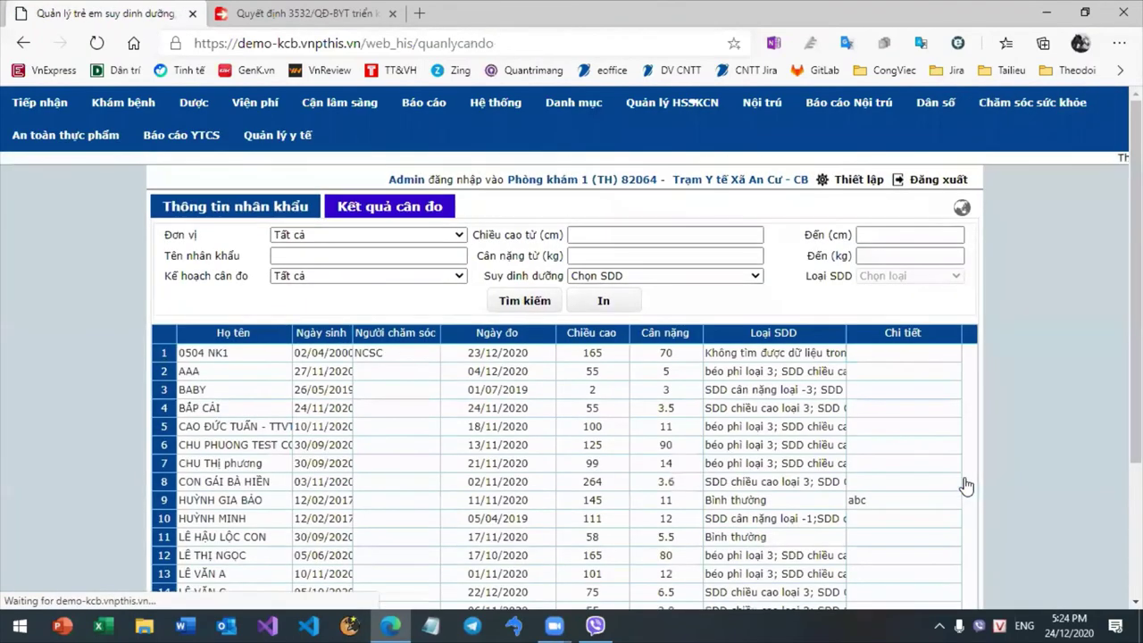
click(381, 377)
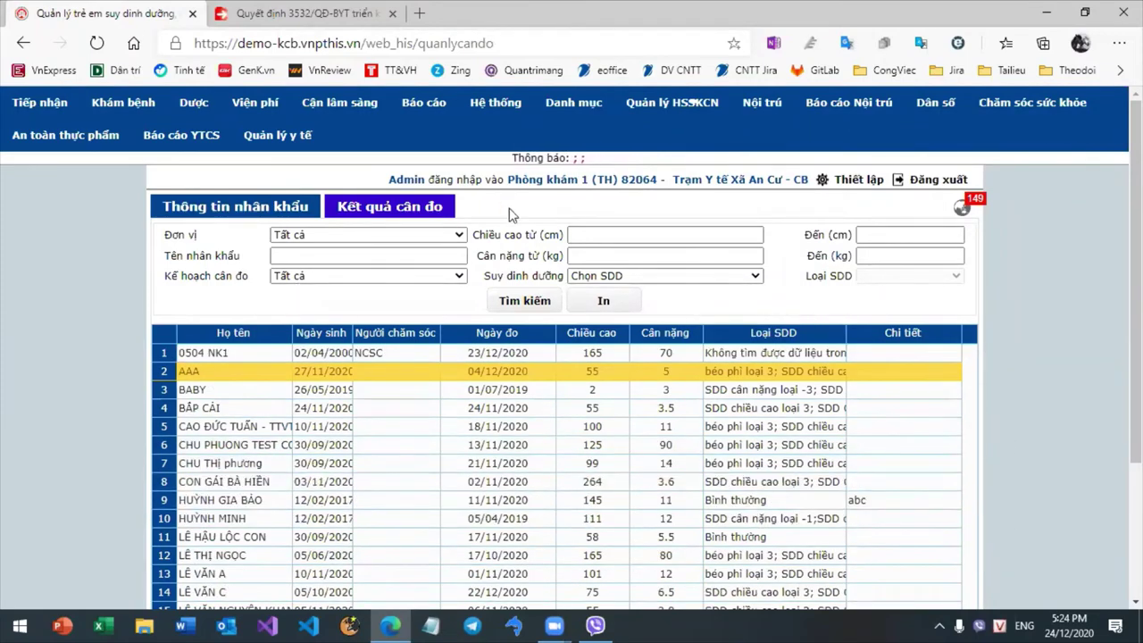
- In Thông tin nhân khẩu, search for residents under the plan Ke hoach 2412 with status Chưa thực hiện
click(371, 205)
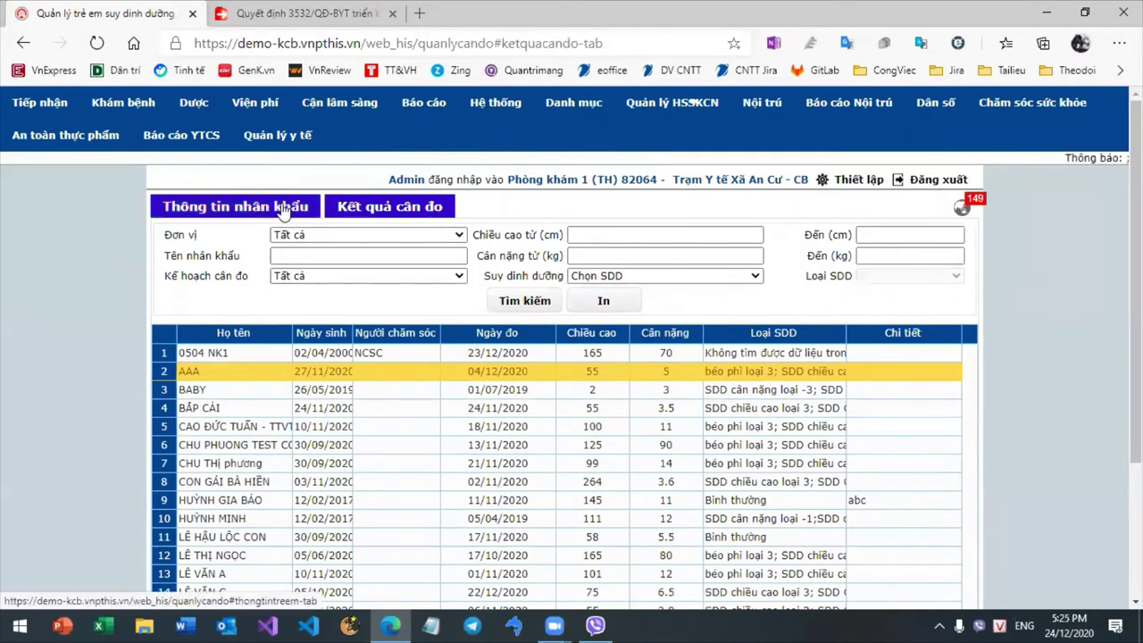
click(230, 206)
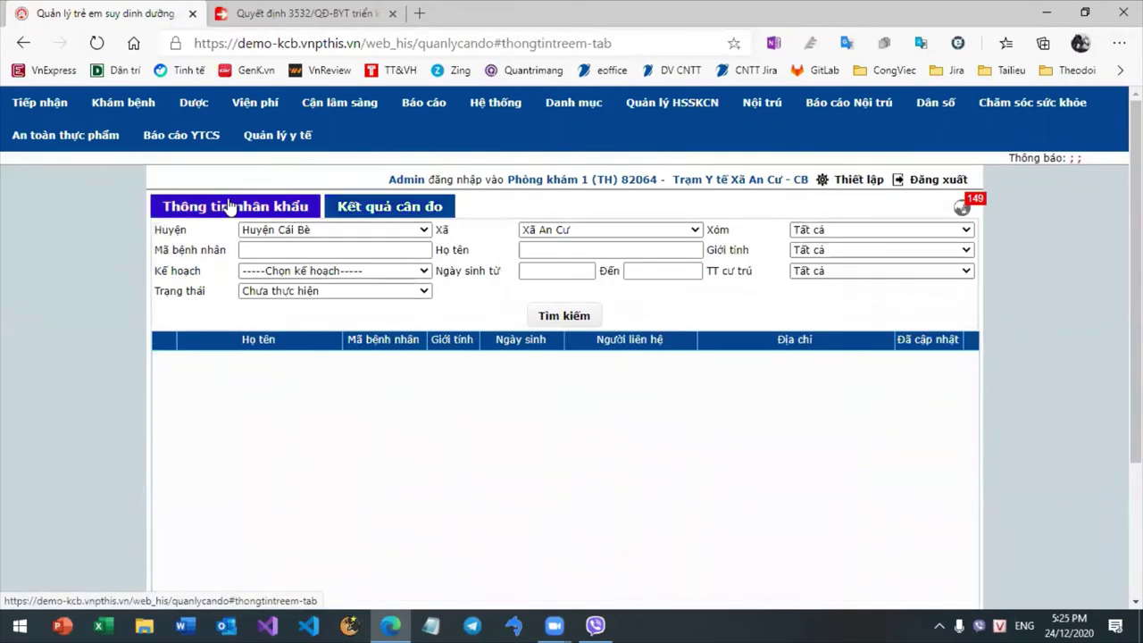
click(370, 276)
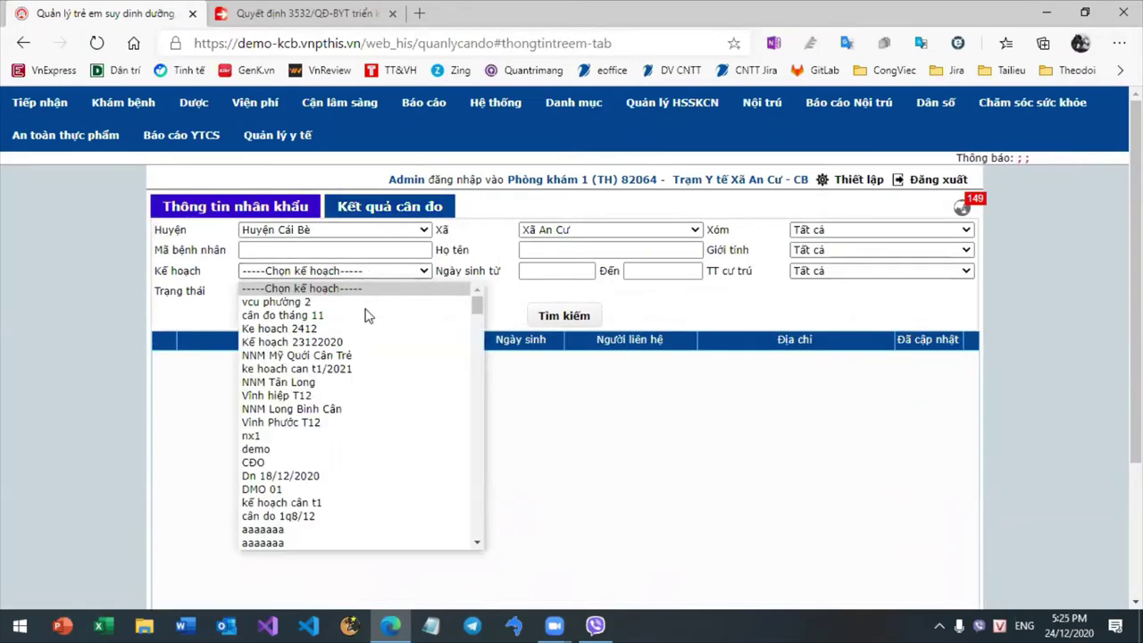
click(357, 329)
click(565, 318)
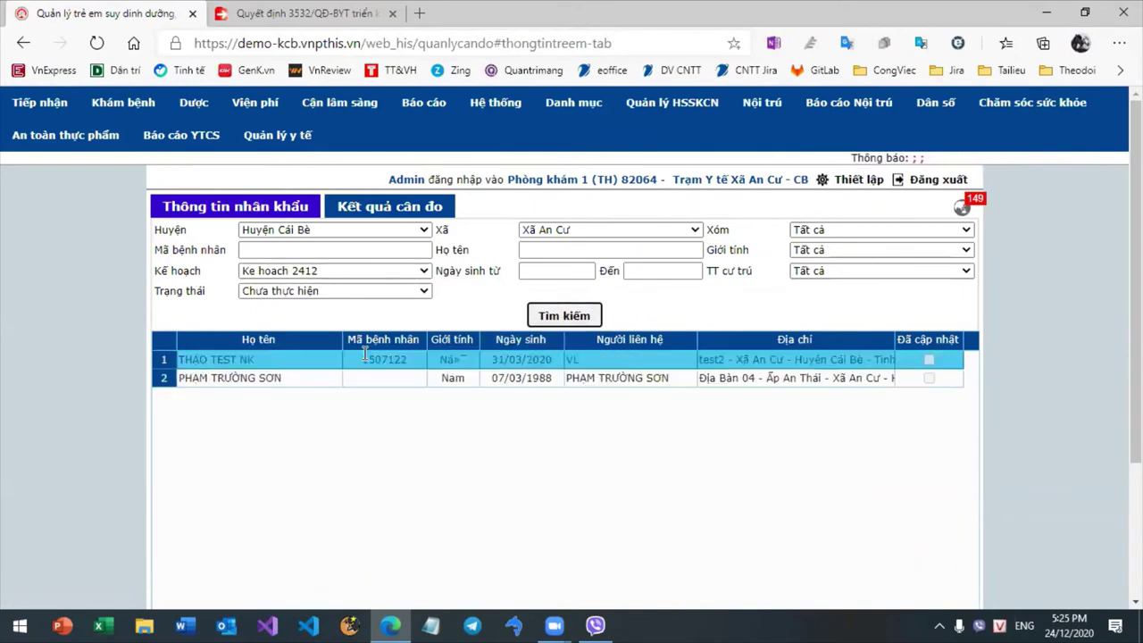
click(319, 295)
click(322, 323)
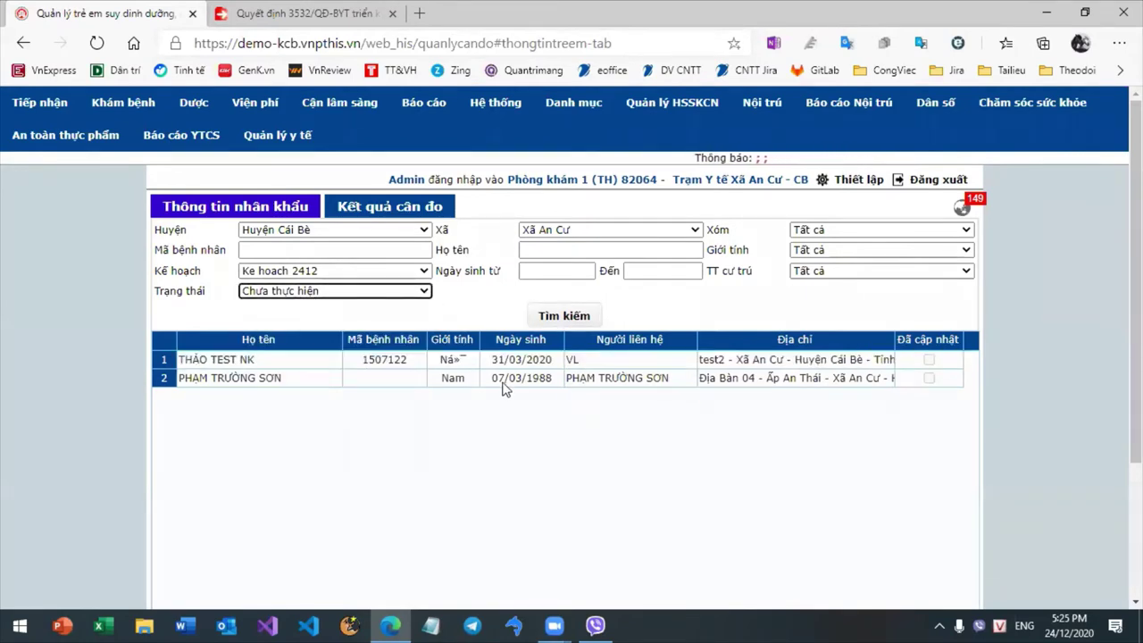
- Open the first resident's weighing details, review the Tình trạng options keeping Đã thực hiện, and try to save the empty record
double_click(385, 359)
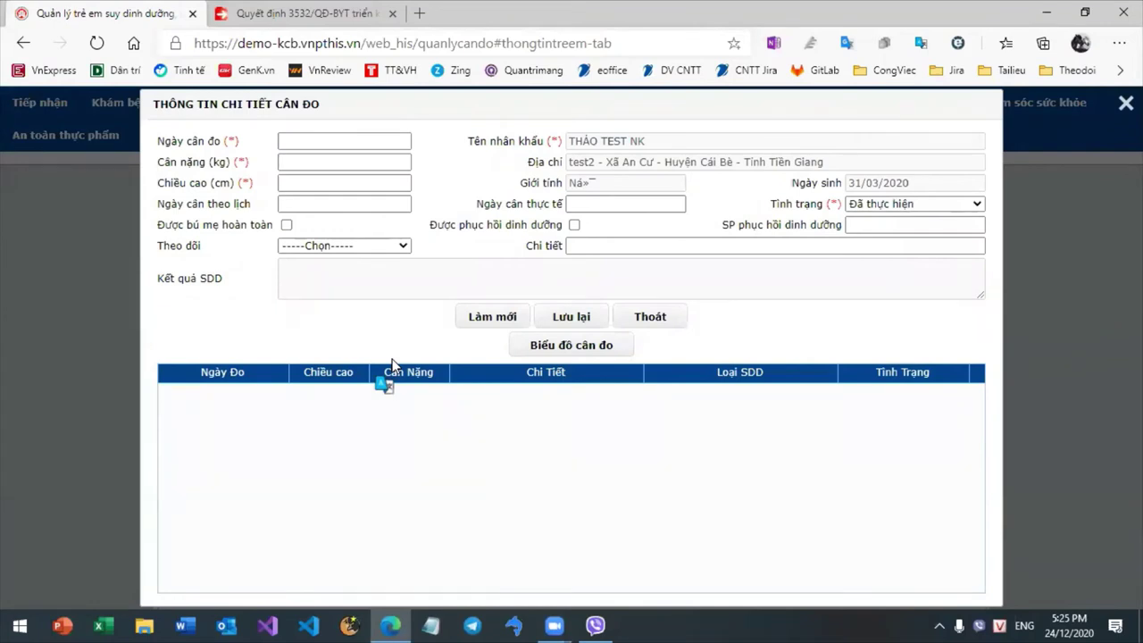
click(910, 211)
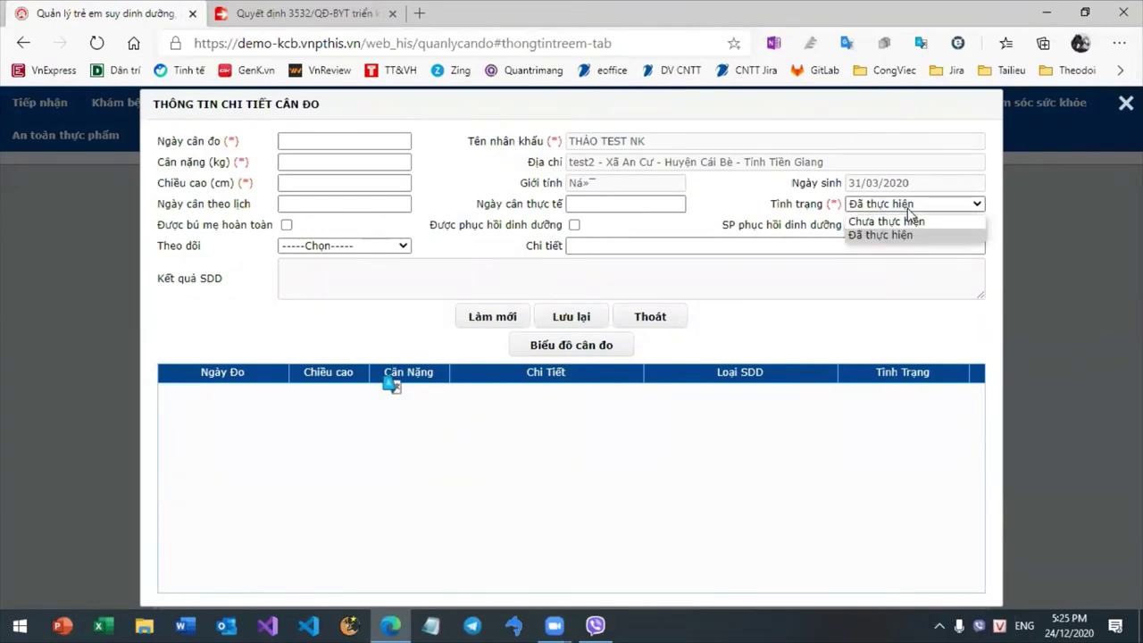
click(906, 222)
click(907, 204)
click(911, 235)
click(560, 320)
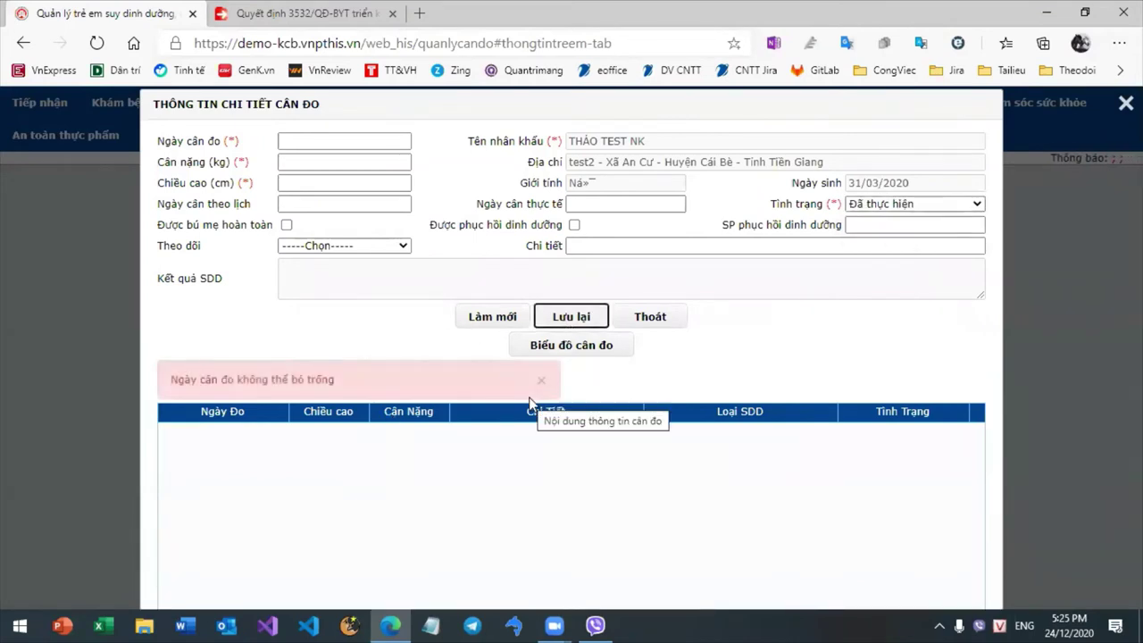
- Set Ngày cân đo to 24/12/2020 and exit the weighing details without saving
click(343, 143)
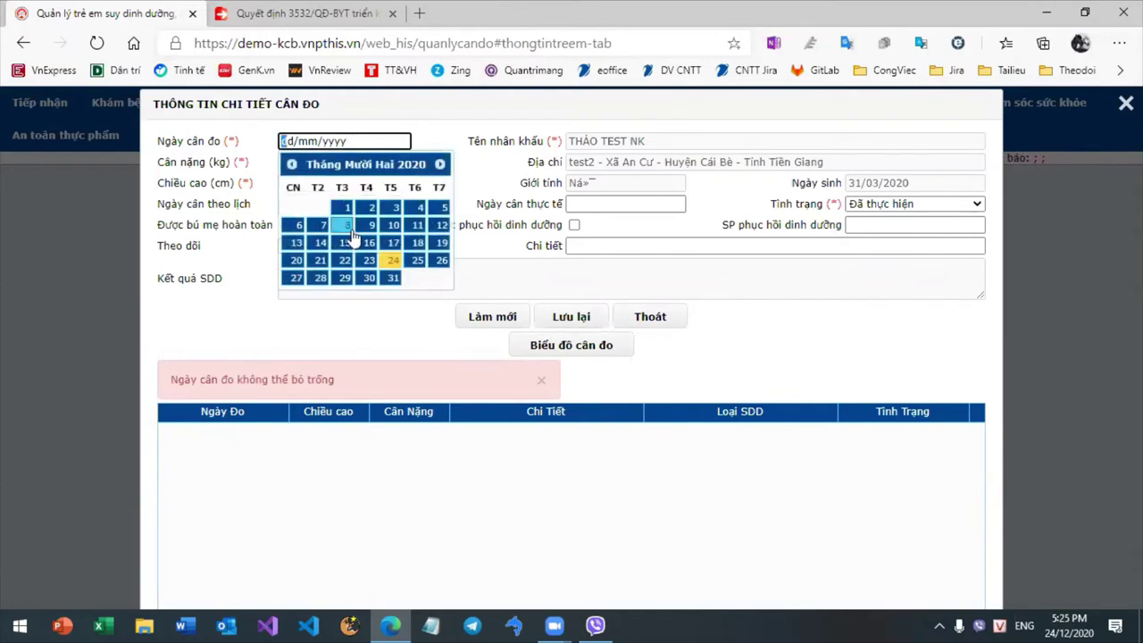
click(393, 260)
key(Tab)
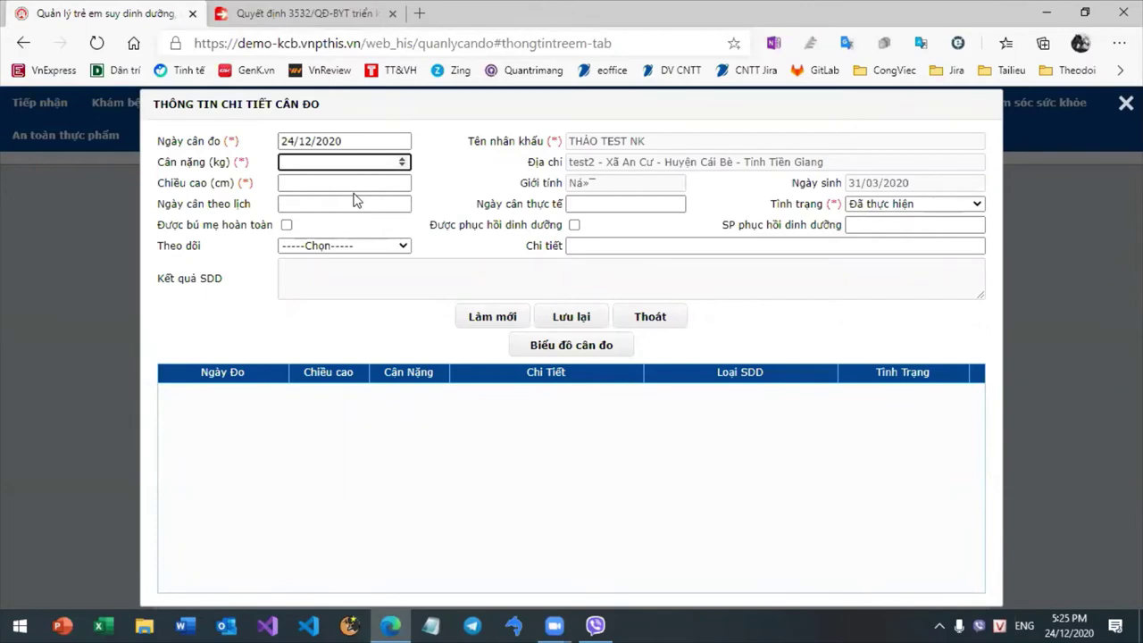
click(676, 320)
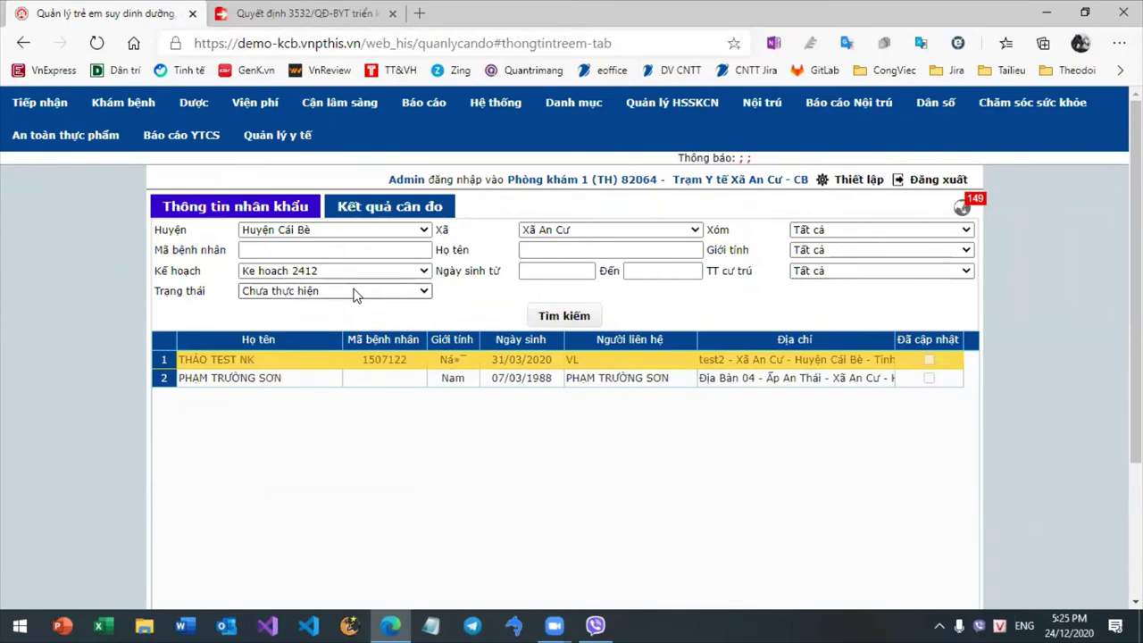
- Show Kết quả cân đo and look through the Kế hoạch cân đo and Suy dinh dưỡng filter options
click(402, 208)
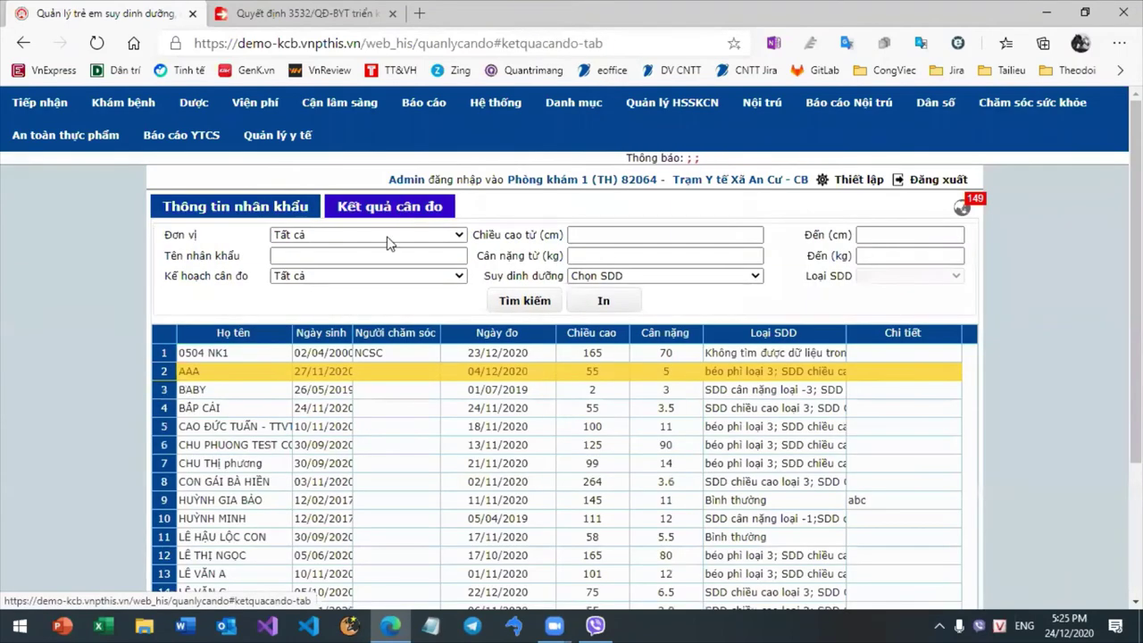
click(332, 276)
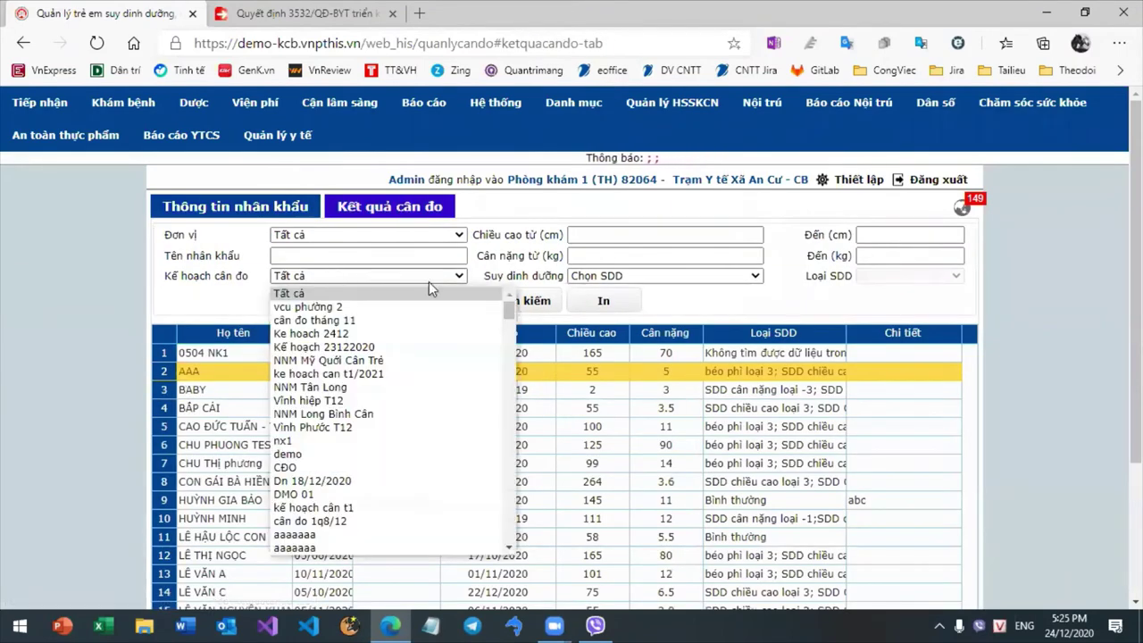
click(638, 275)
click(879, 313)
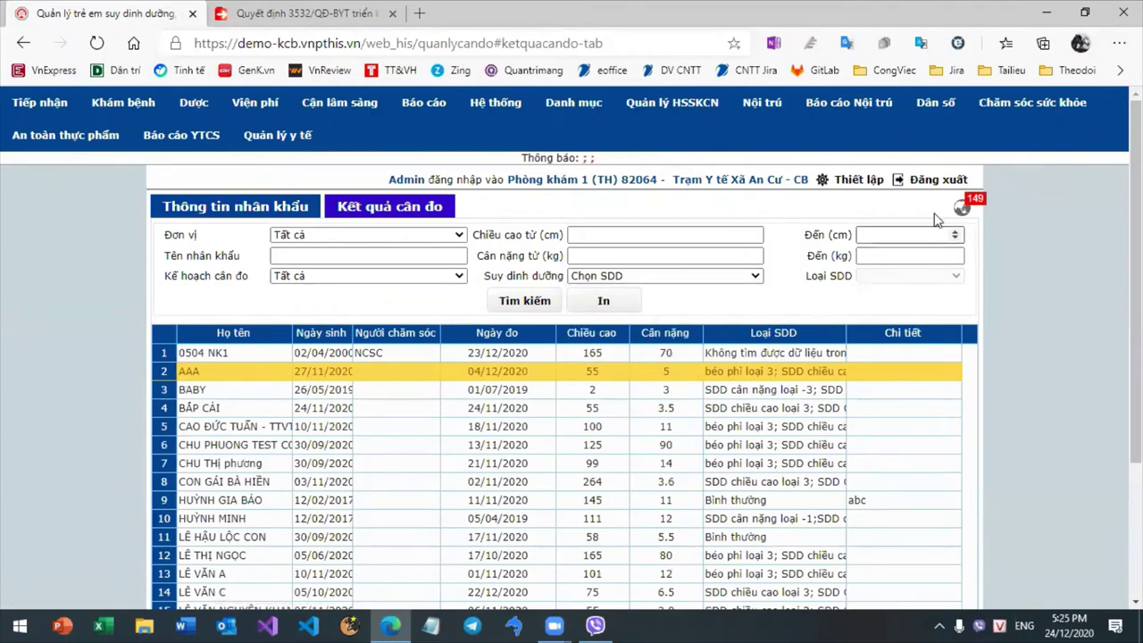
- Open Kế hoạch tiêm chủng and view the details of the KH BPC plan, including its Đối tượng options
click(1029, 114)
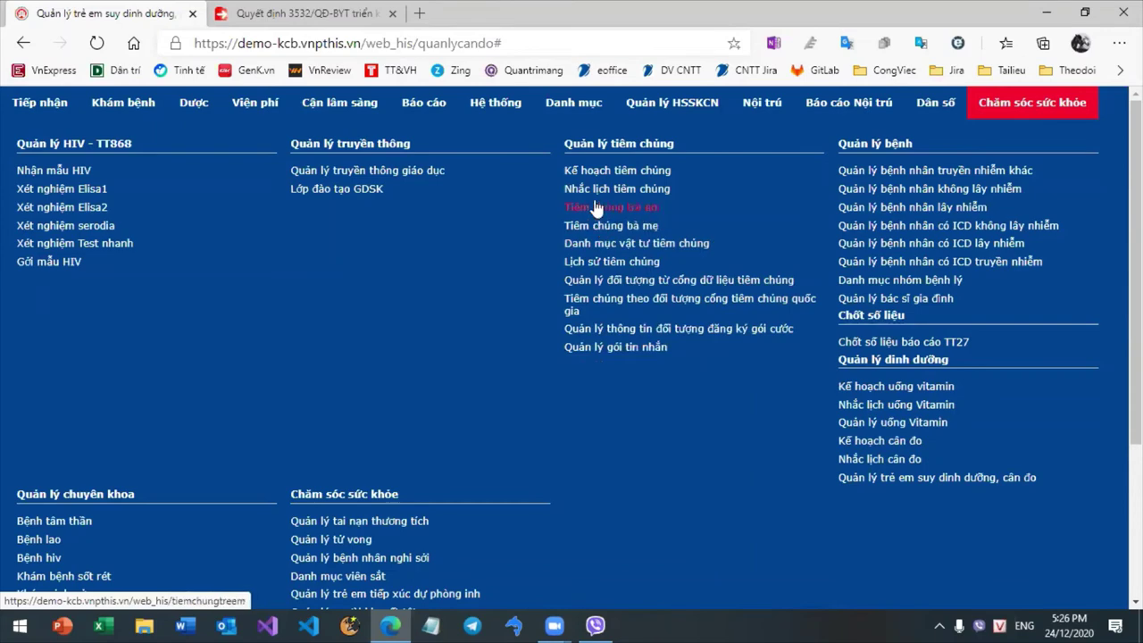
click(598, 171)
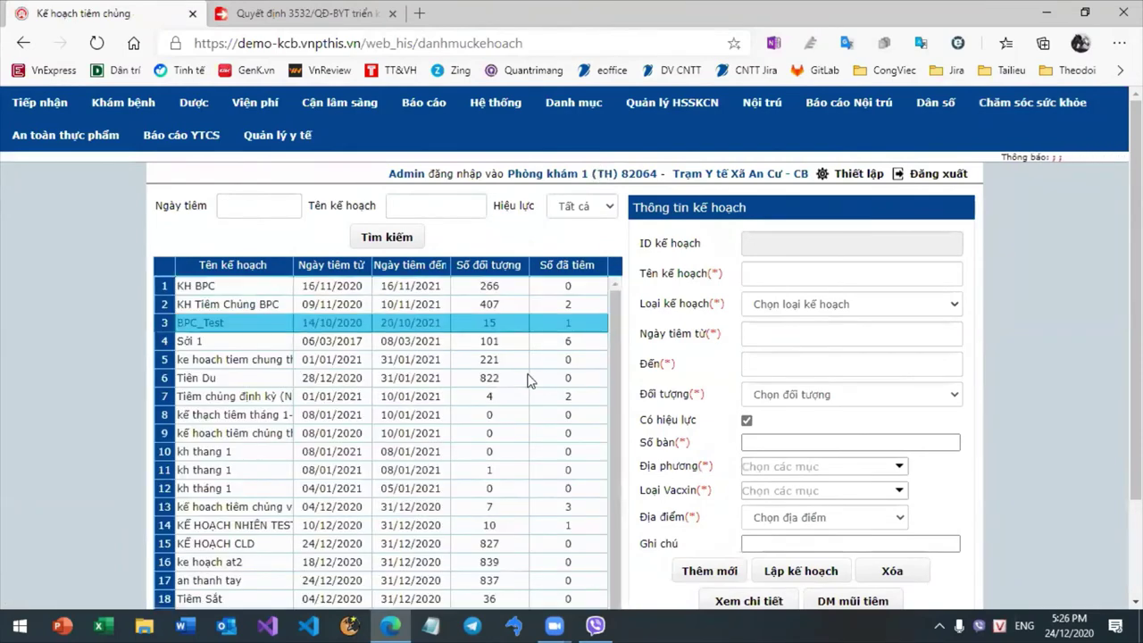
click(515, 287)
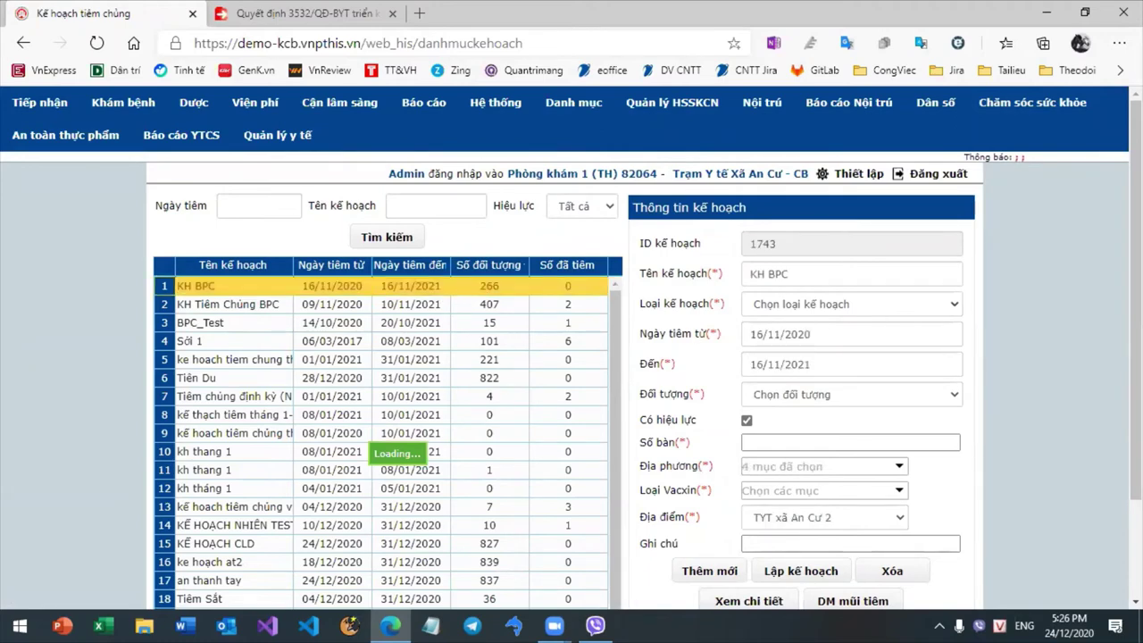
double_click(427, 286)
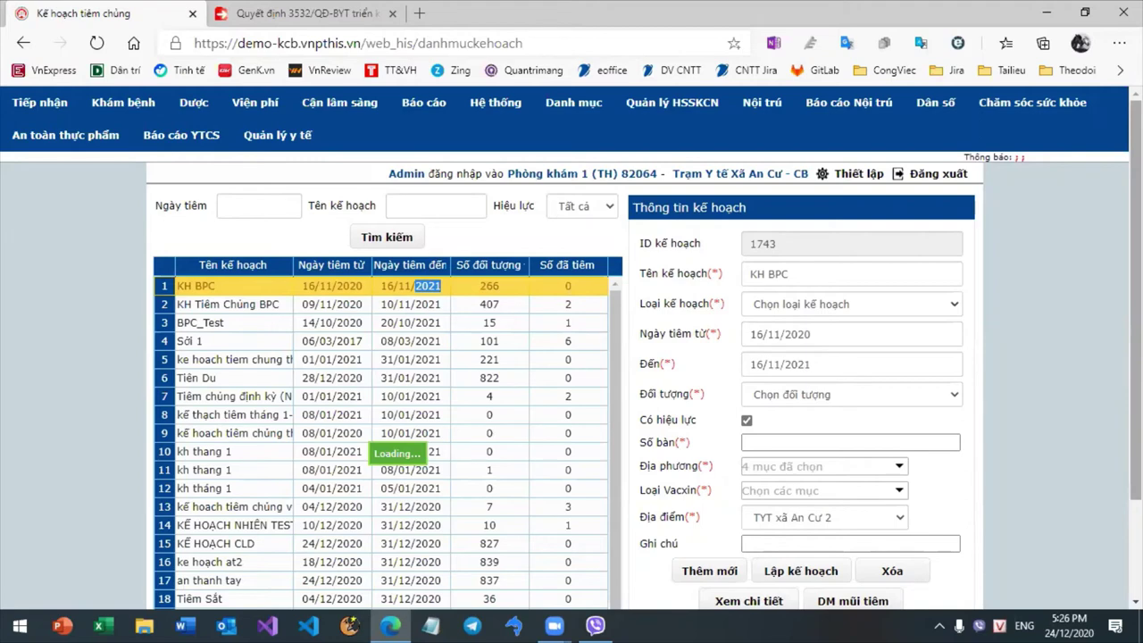
scroll(571, 354, down, 1)
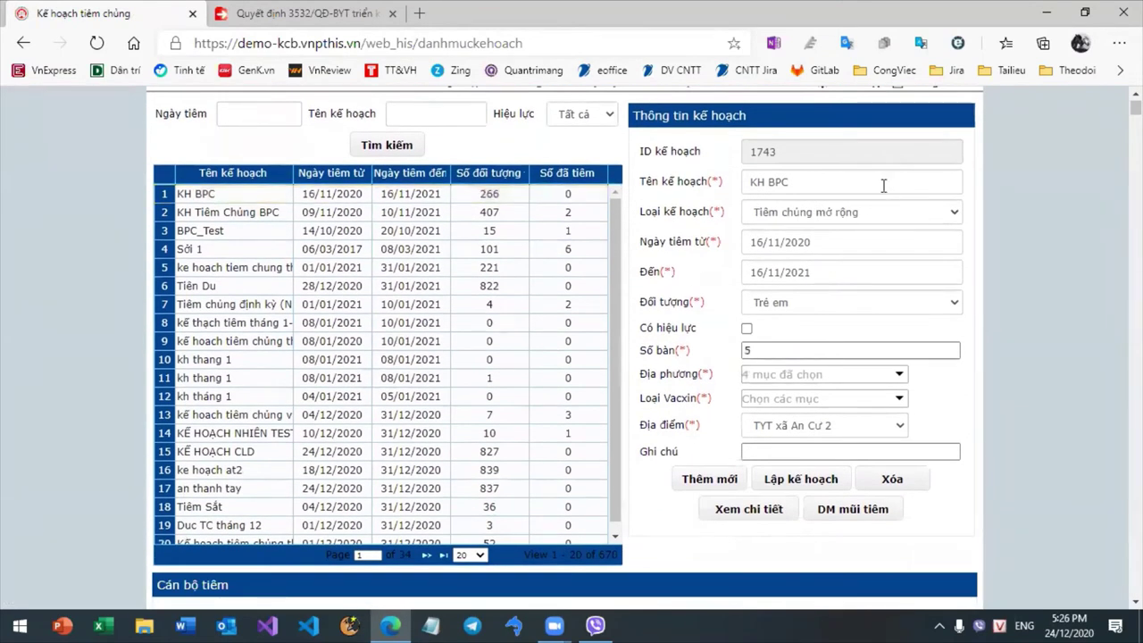
click(837, 302)
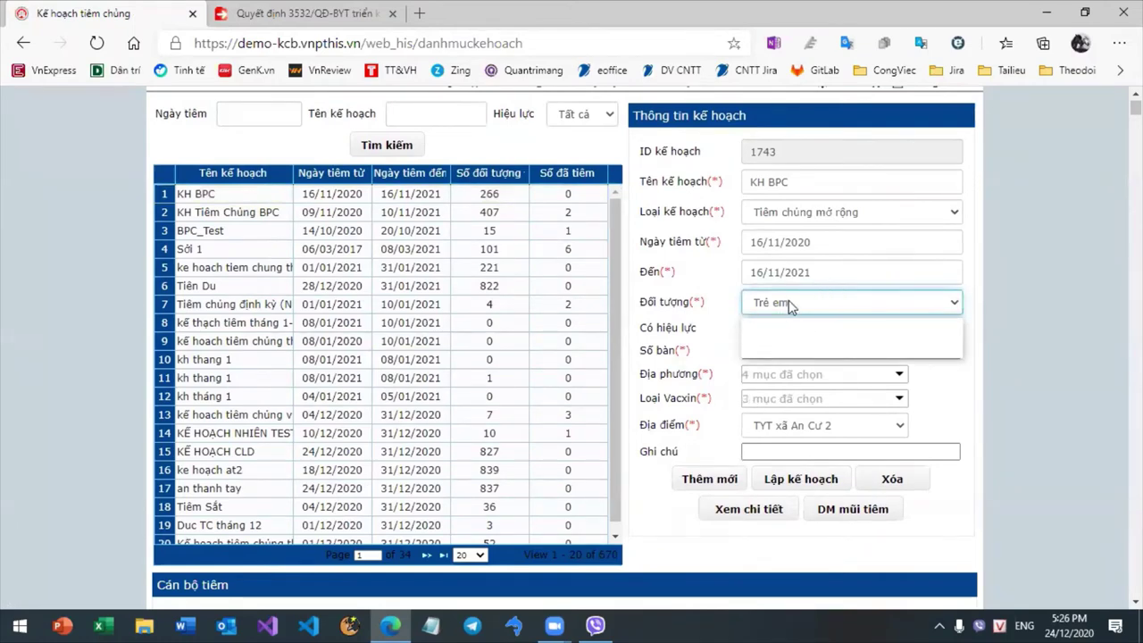
click(788, 302)
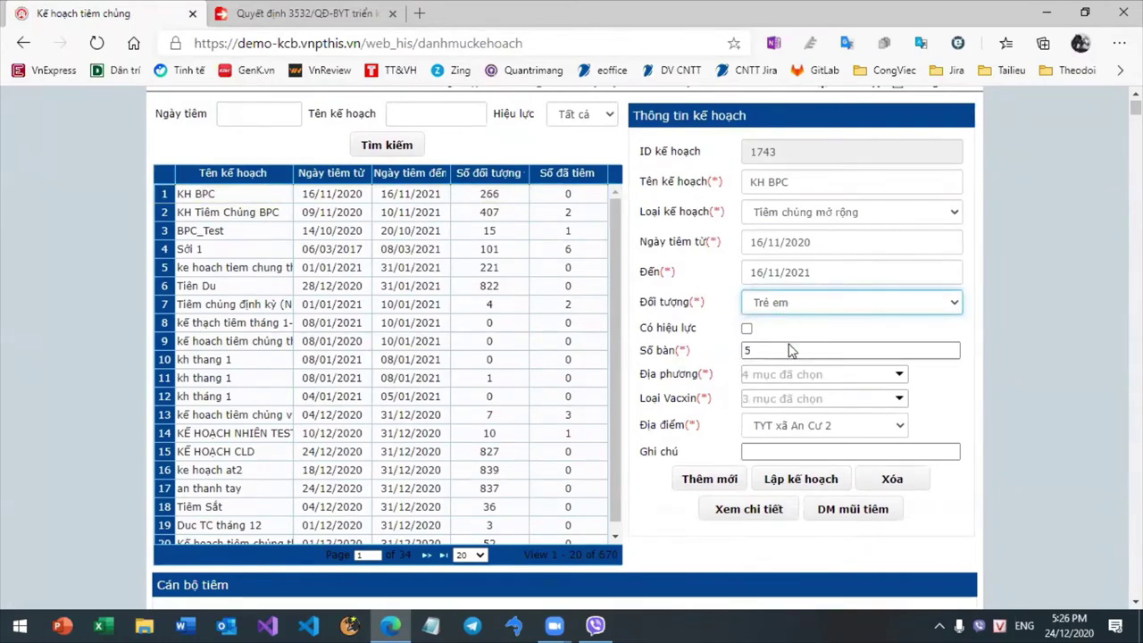
- Start a new vaccination plan and review the Đối tượng and Loại kế hoạch options
click(710, 485)
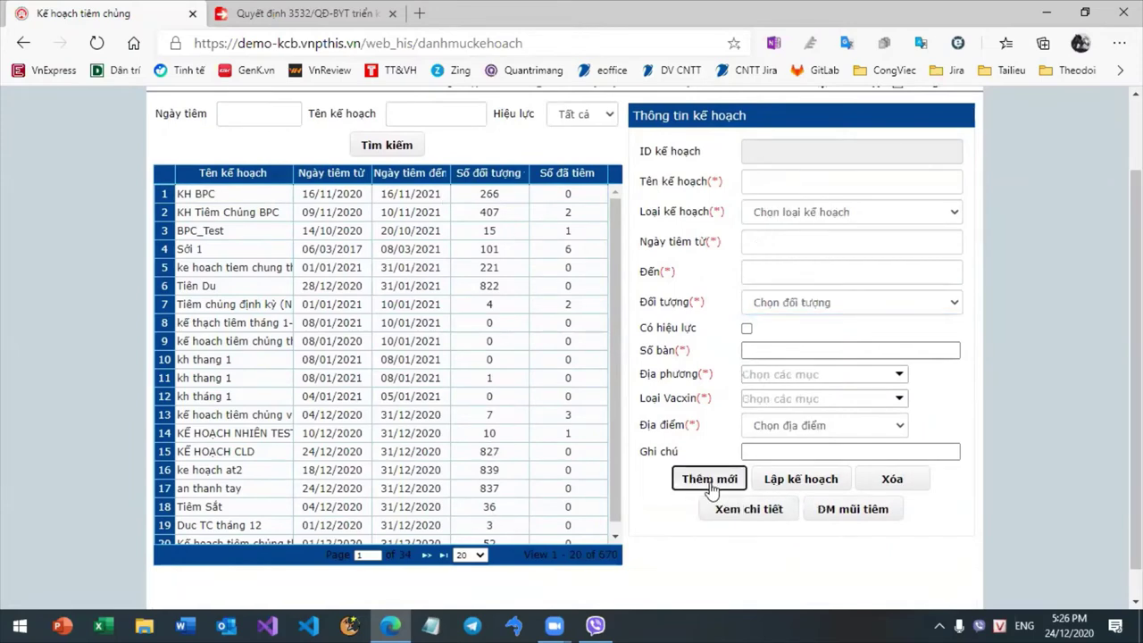
click(804, 304)
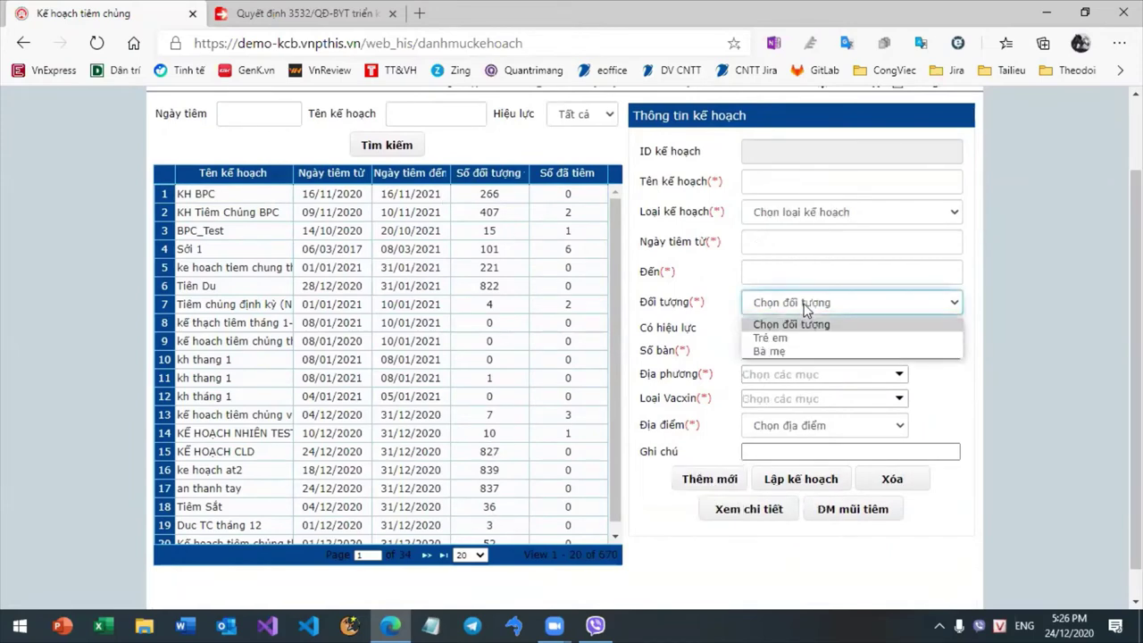
click(833, 213)
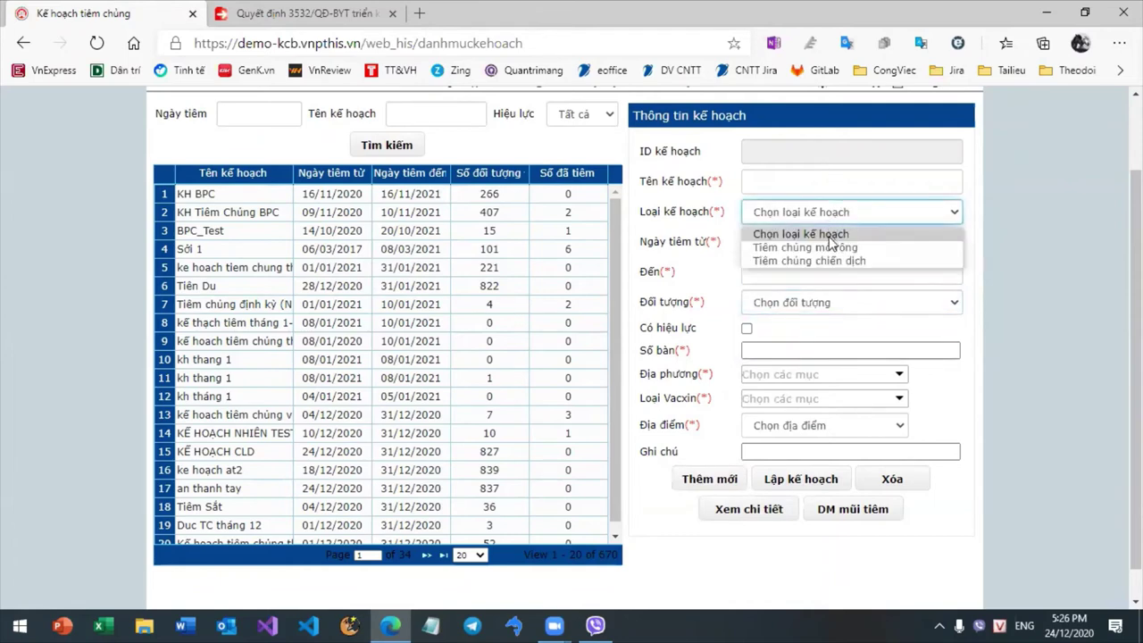
click(840, 308)
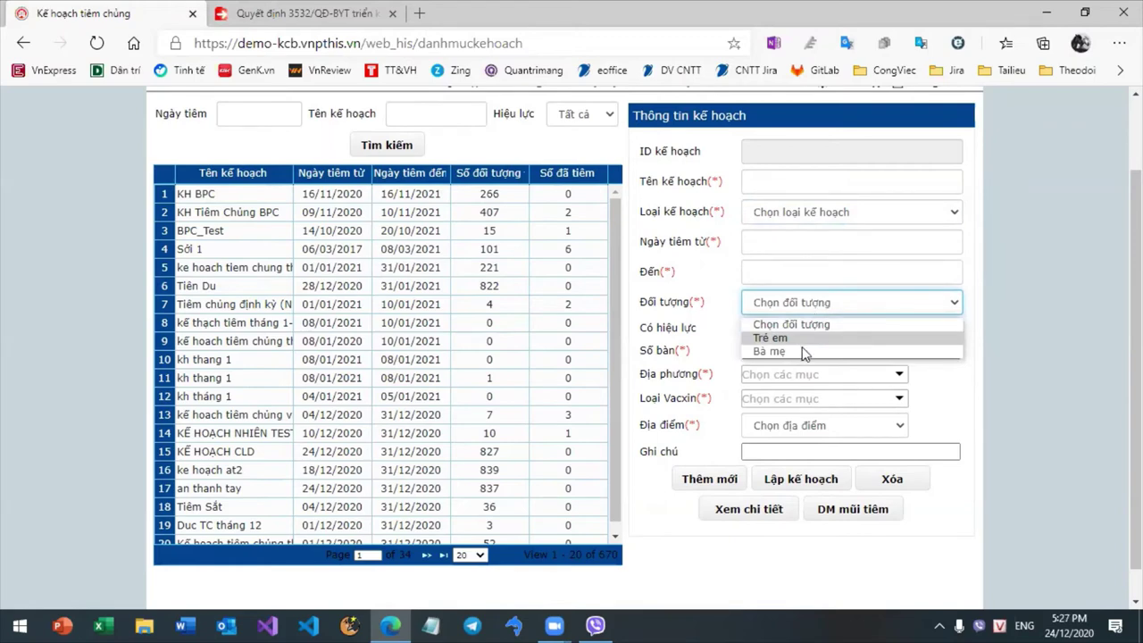
click(728, 451)
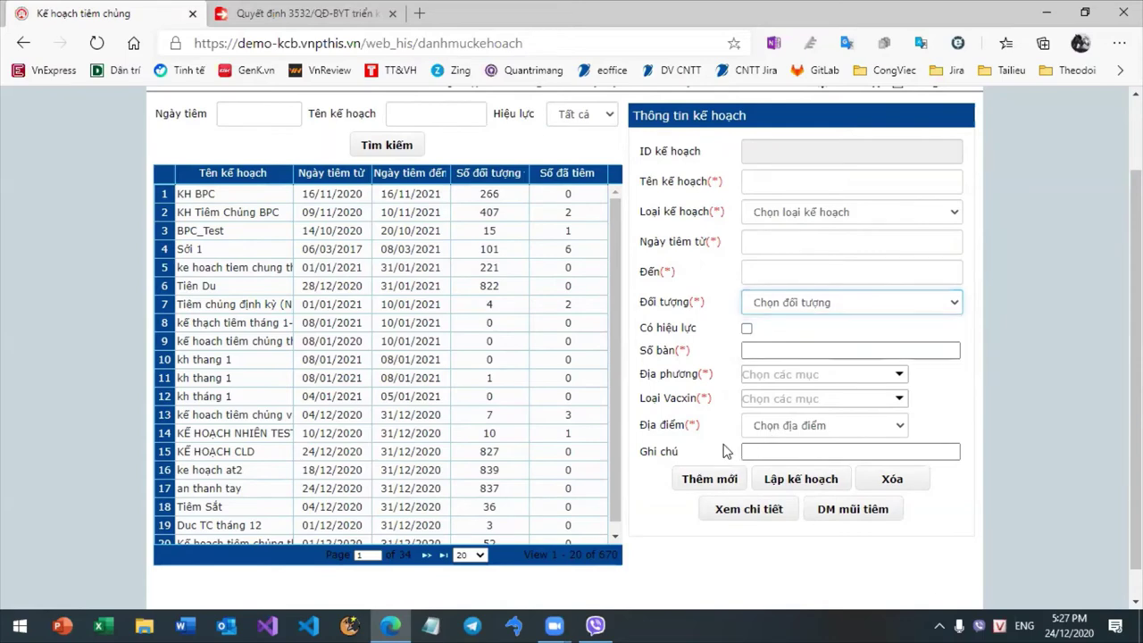
click(826, 352)
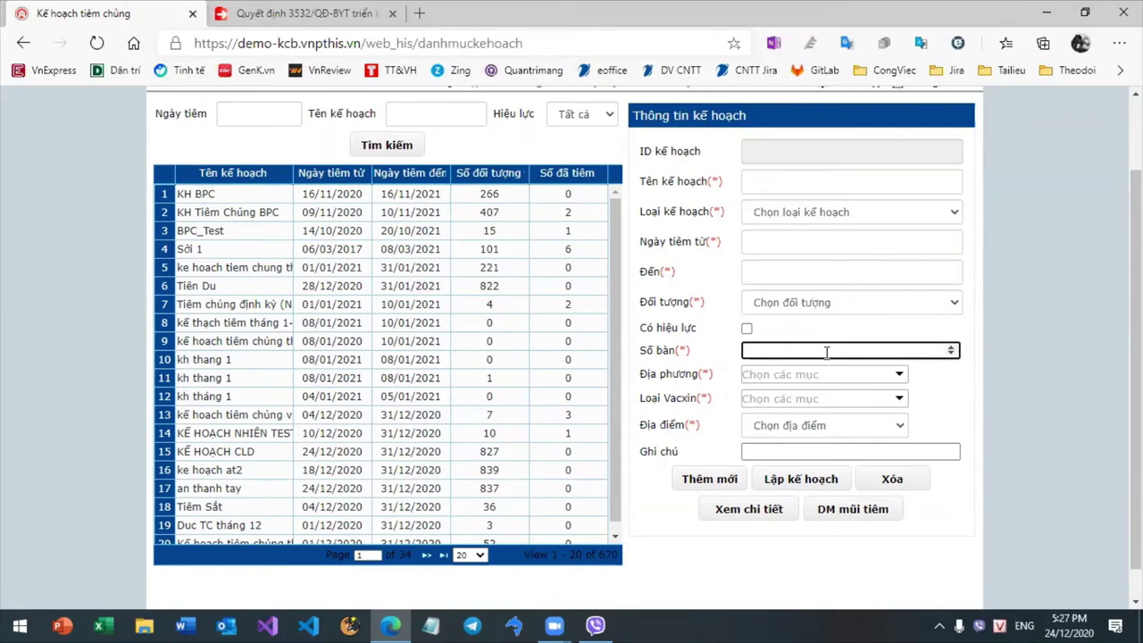
- Look through the Địa phương options and select Địa Bàn 01 - Ấp An Thiện and Địa Bàn 14 - Ấp An Bình
click(821, 377)
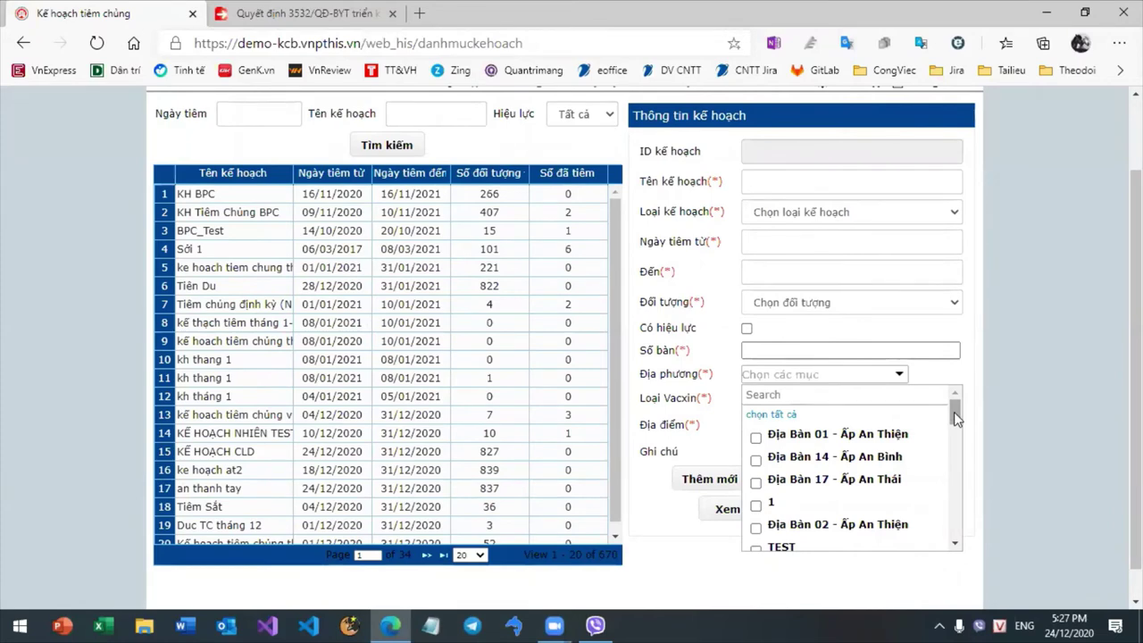
drag(953, 412, 956, 456)
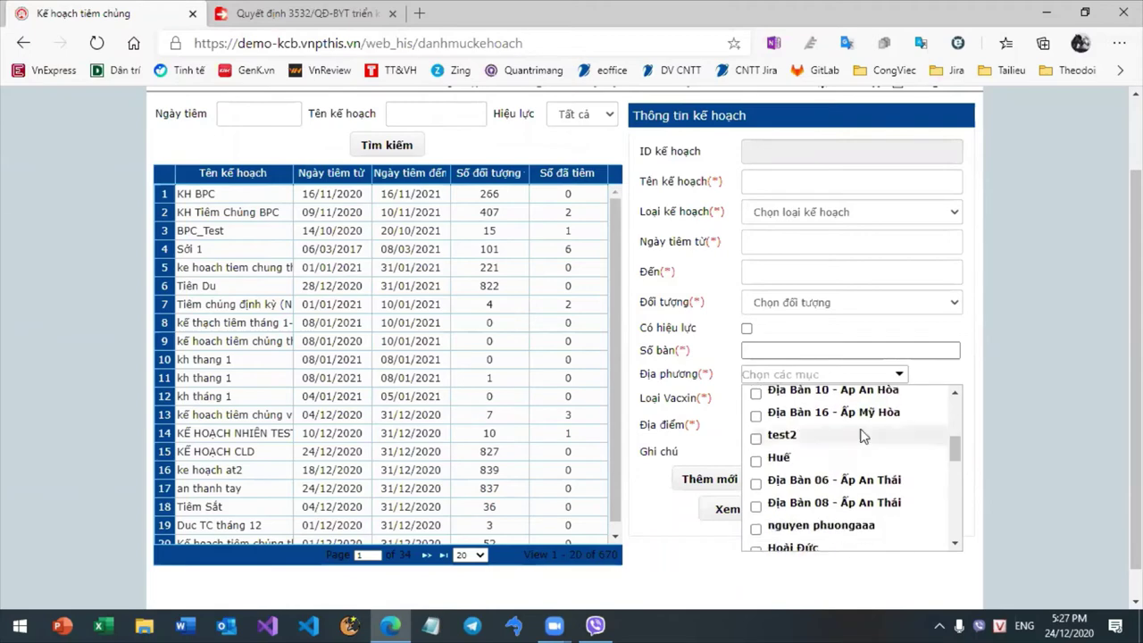
click(723, 447)
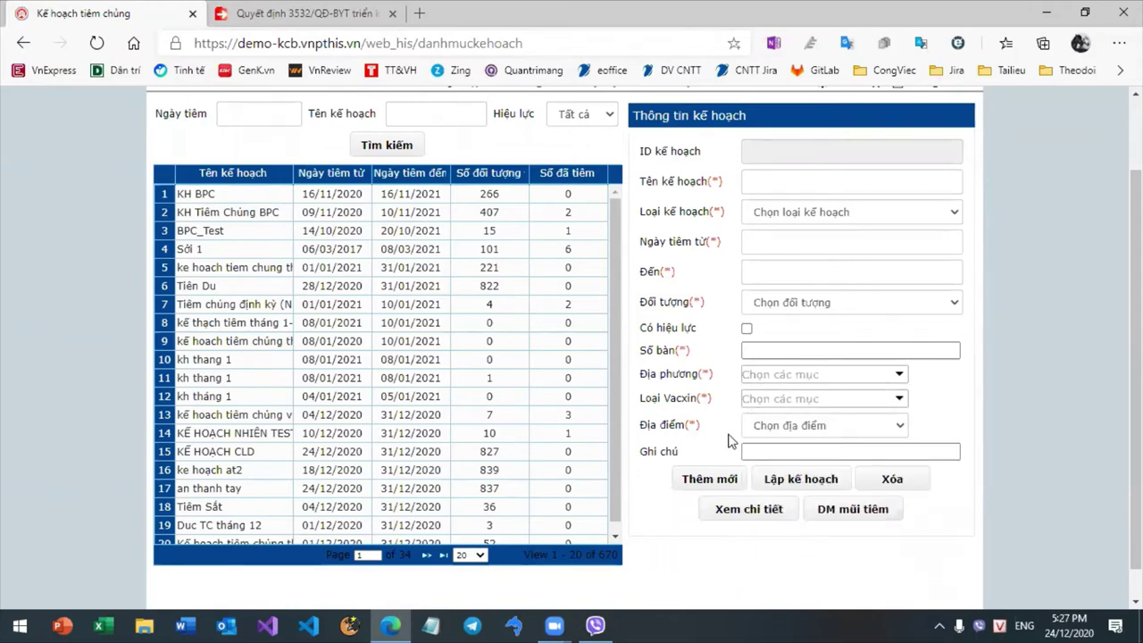
click(803, 403)
click(806, 375)
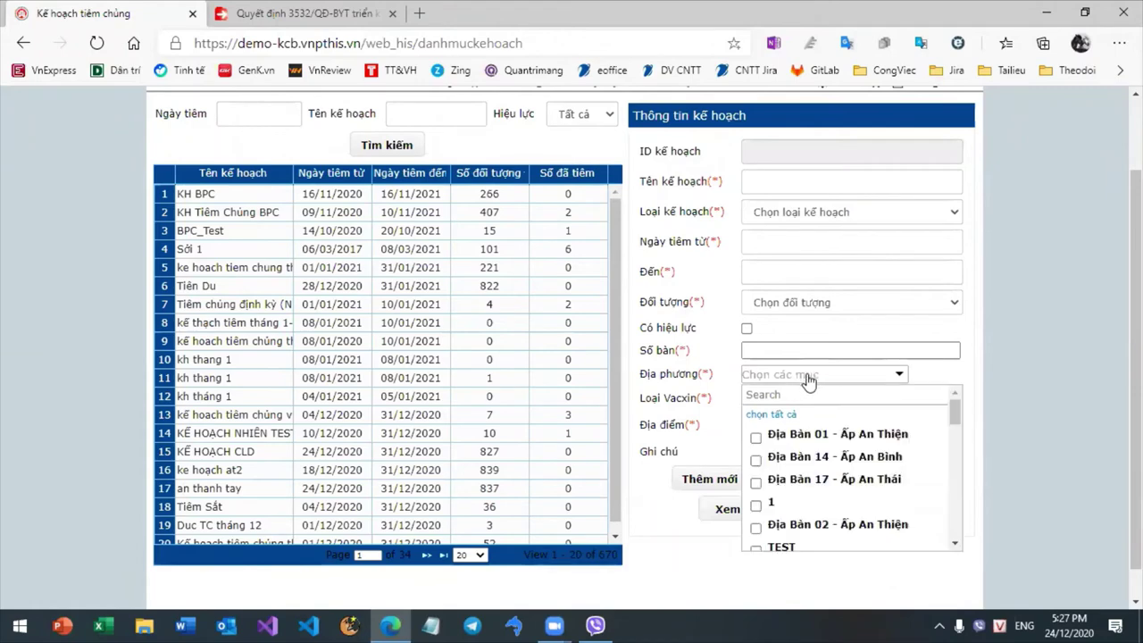
click(808, 434)
click(785, 456)
- Set the new plan's Đối tượng to Trẻ em and its Loại kế hoạch to Tiêm chủng mở rộng
click(812, 303)
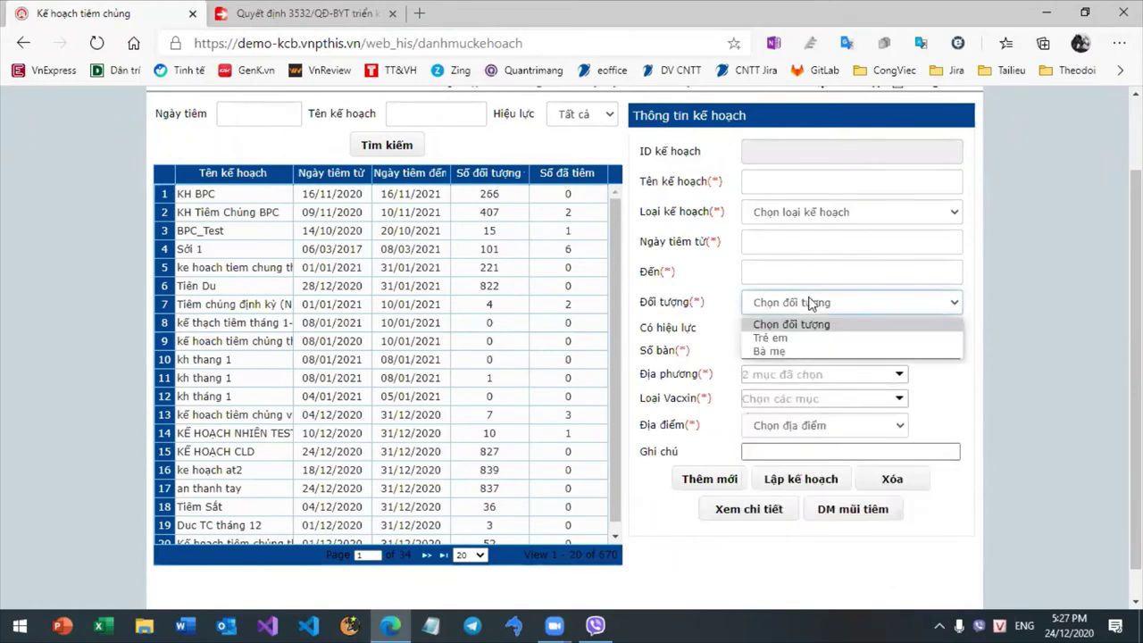
click(813, 341)
click(830, 221)
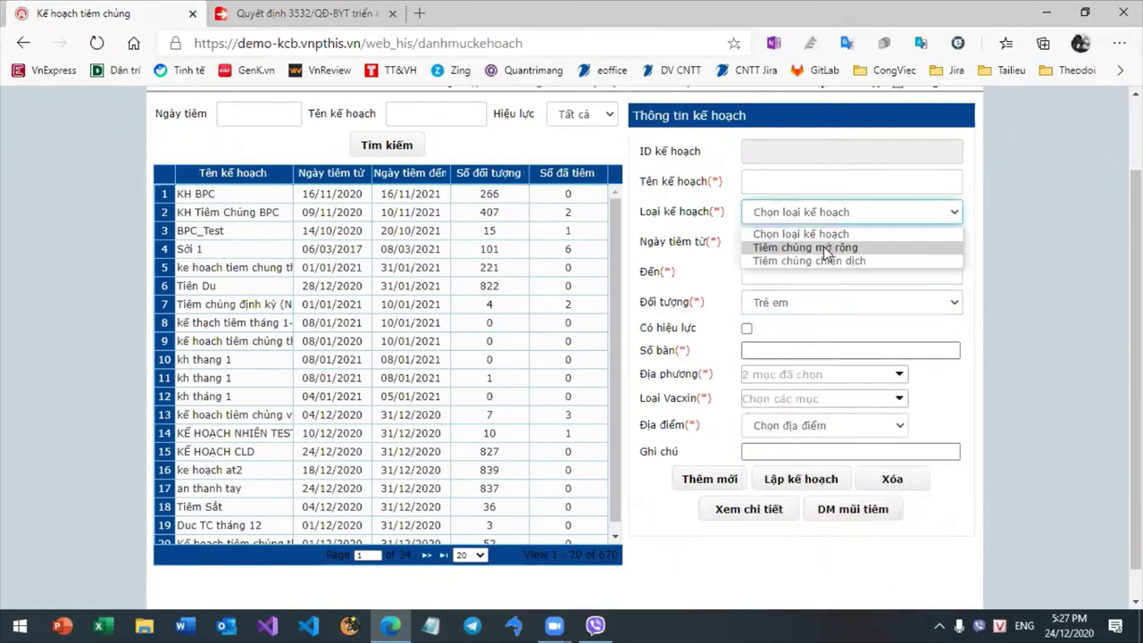
click(799, 243)
- Select the vaccines Quai bị,Rubella,Sởi and Bạch Hầu, Ho gà, Uốn ván, Viêm gan B, and set Địa điểm to TYT xã An Cư
click(809, 378)
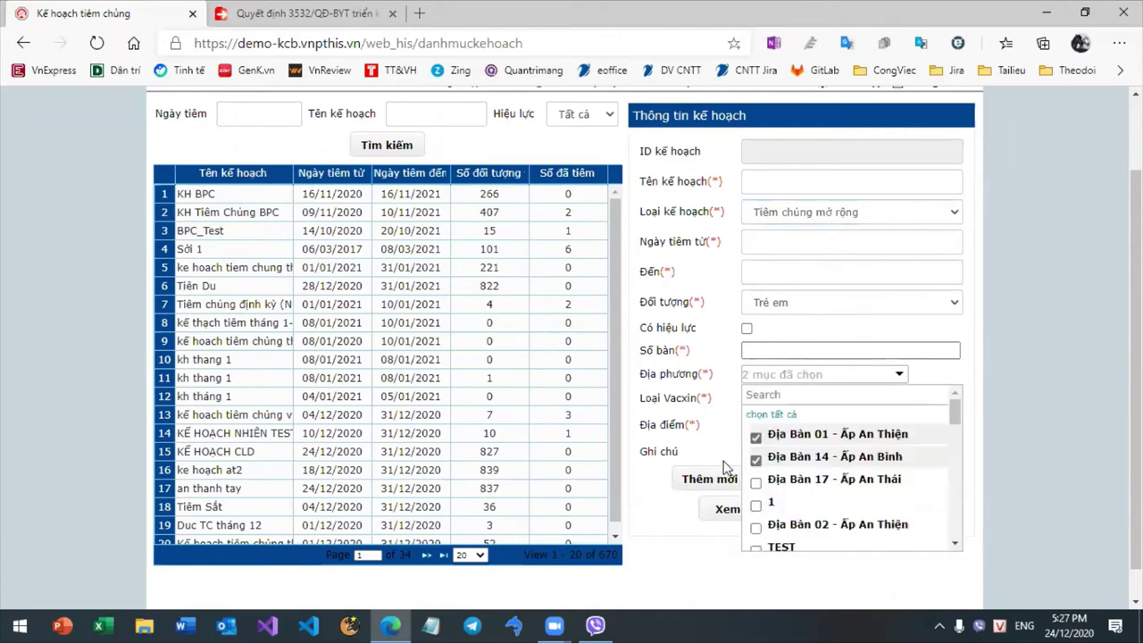
click(711, 455)
click(775, 406)
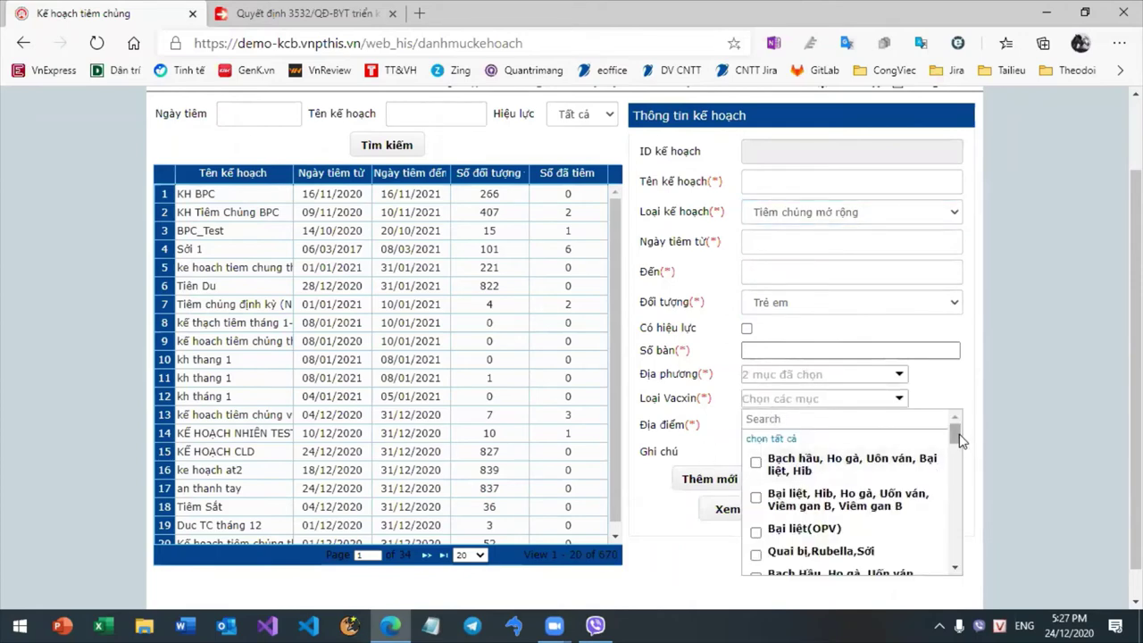
scroll(956, 447, down, 2)
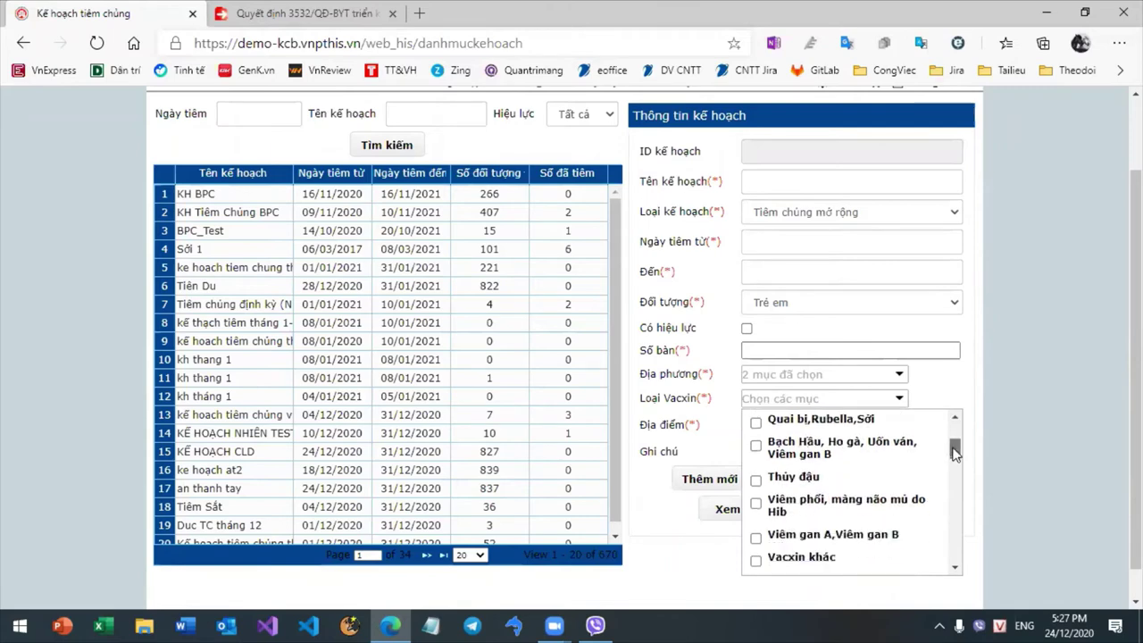
click(808, 419)
click(829, 450)
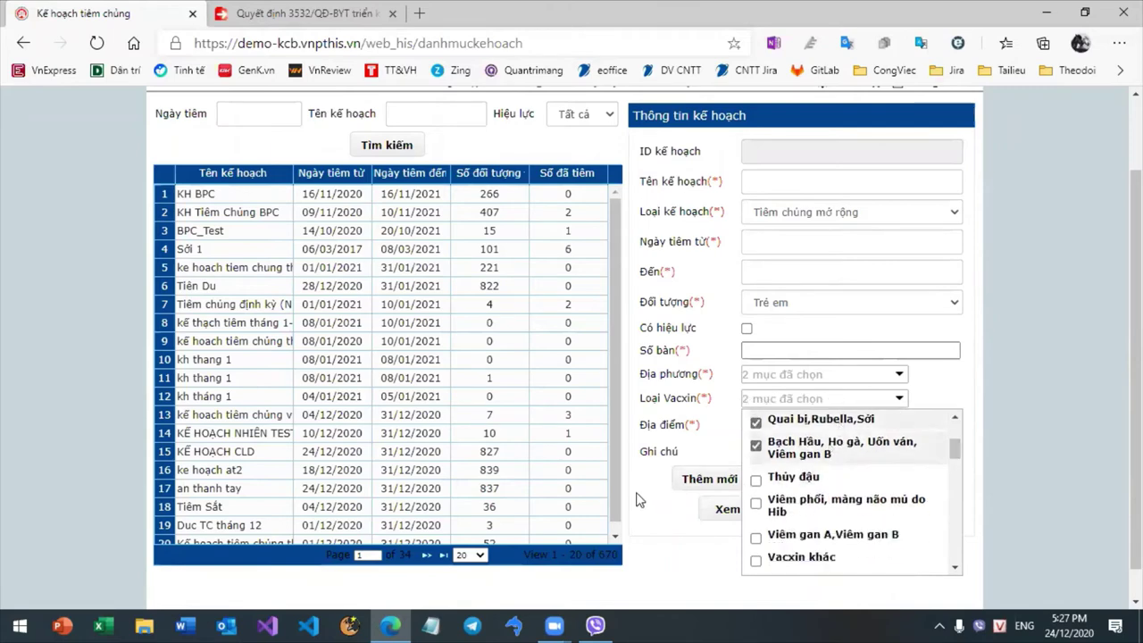
click(639, 500)
click(822, 425)
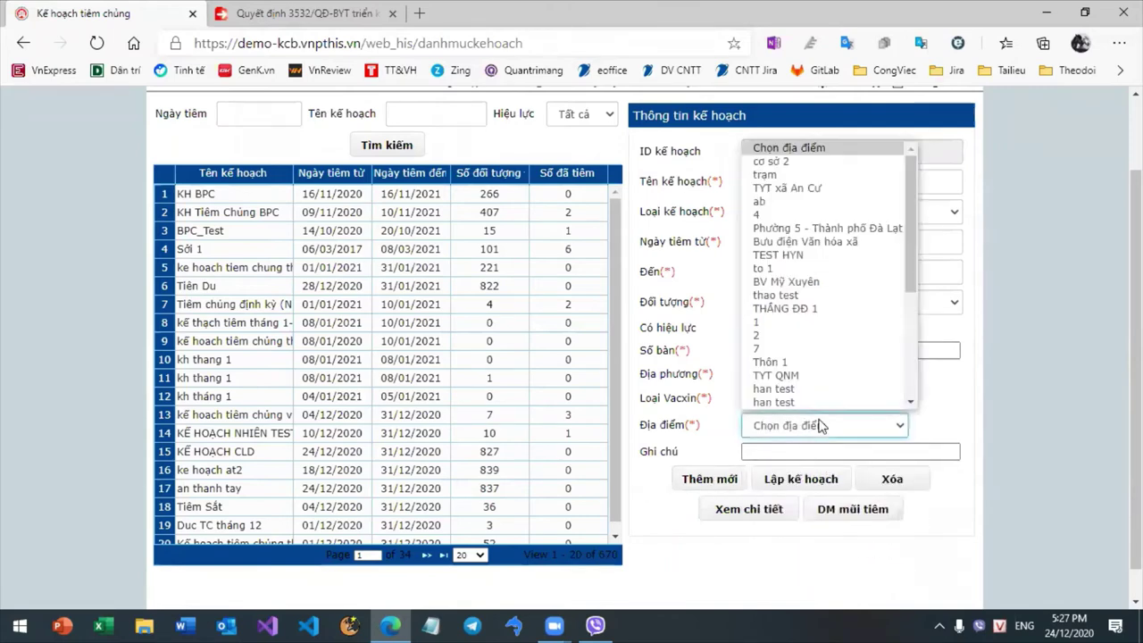
click(843, 189)
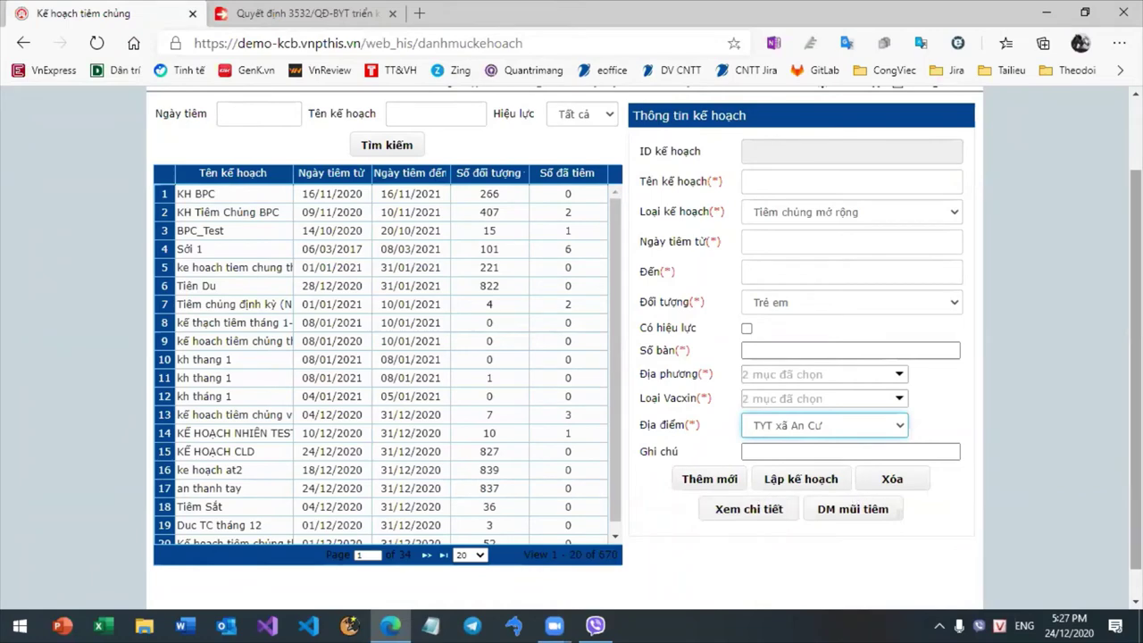
- Return to the list of existing vaccination plans and load the details of the KH BPC plan
scroll(1135, 357, down, 1)
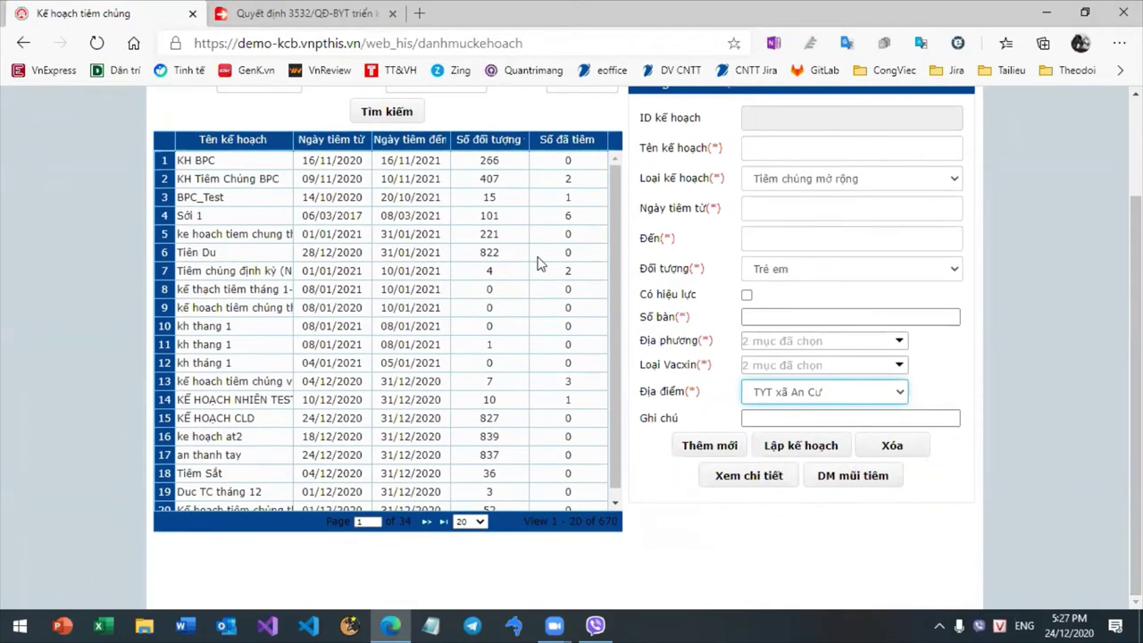
click(391, 178)
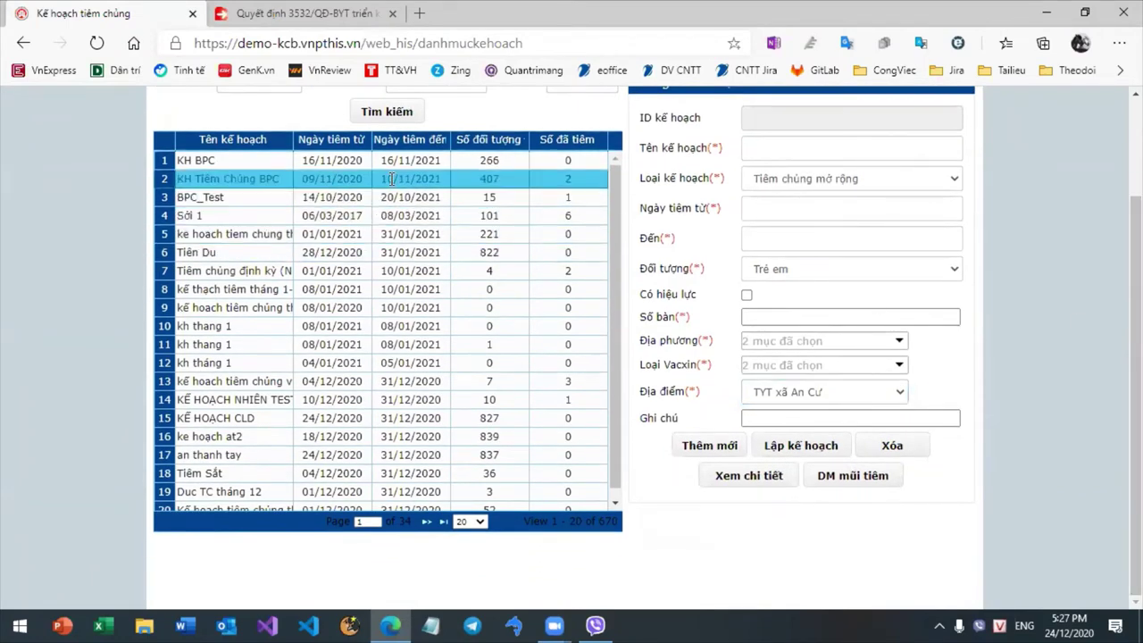
double_click(387, 178)
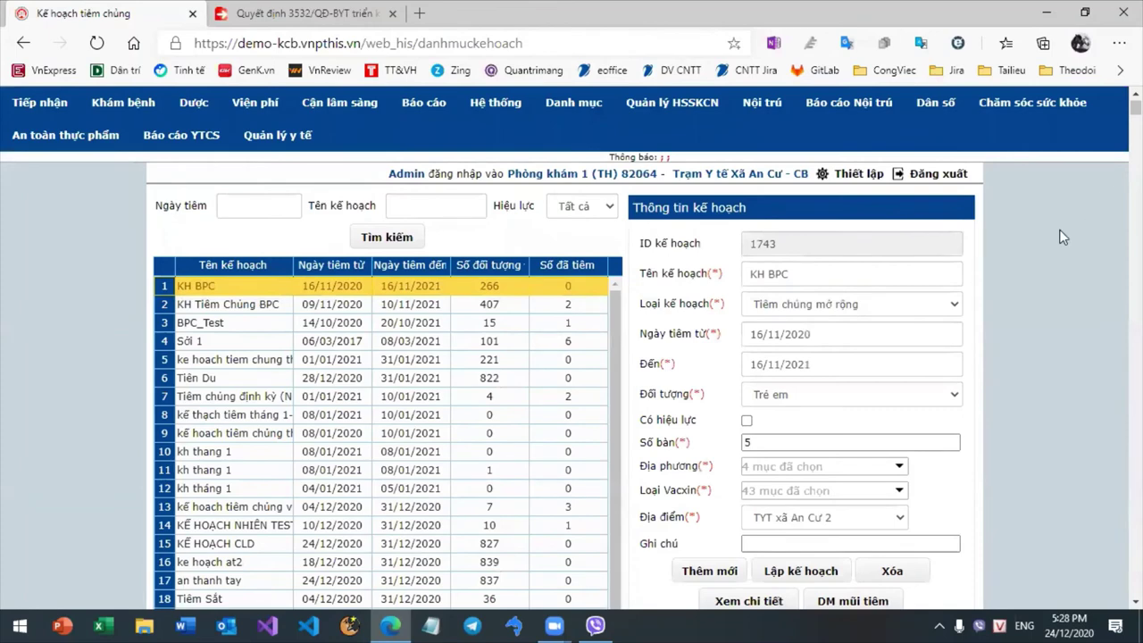
- Review the staff choices for the lead, injection and screening roles in the Cán bộ tiêm section of the KH BPC plan
scroll(572, 357, down, 5)
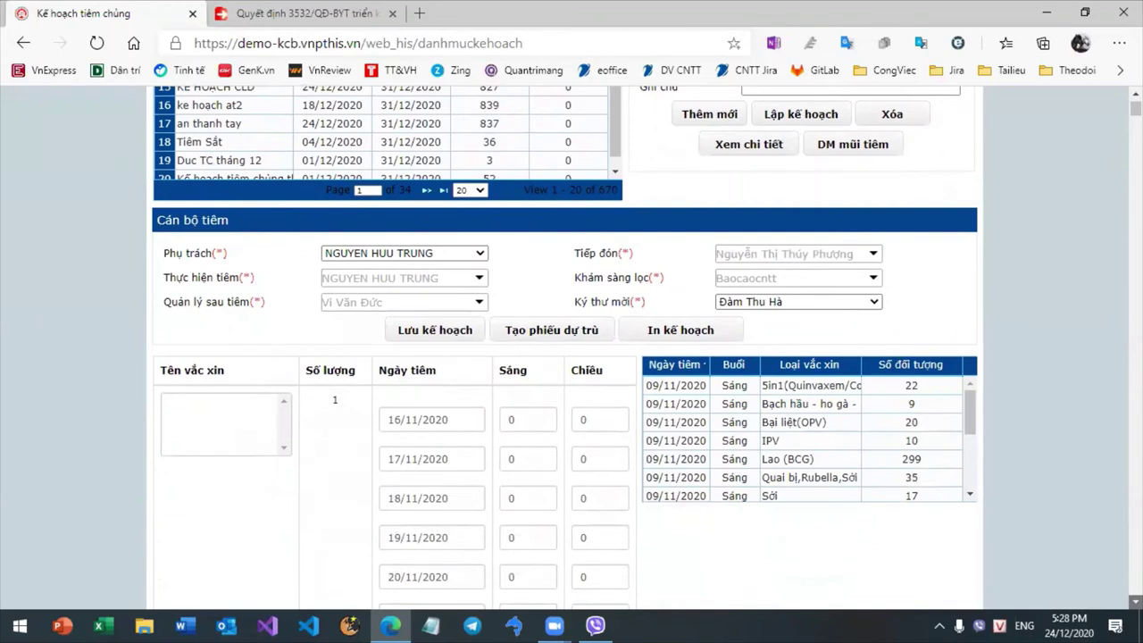
scroll(565, 347, down, 1)
key(BackSpace)
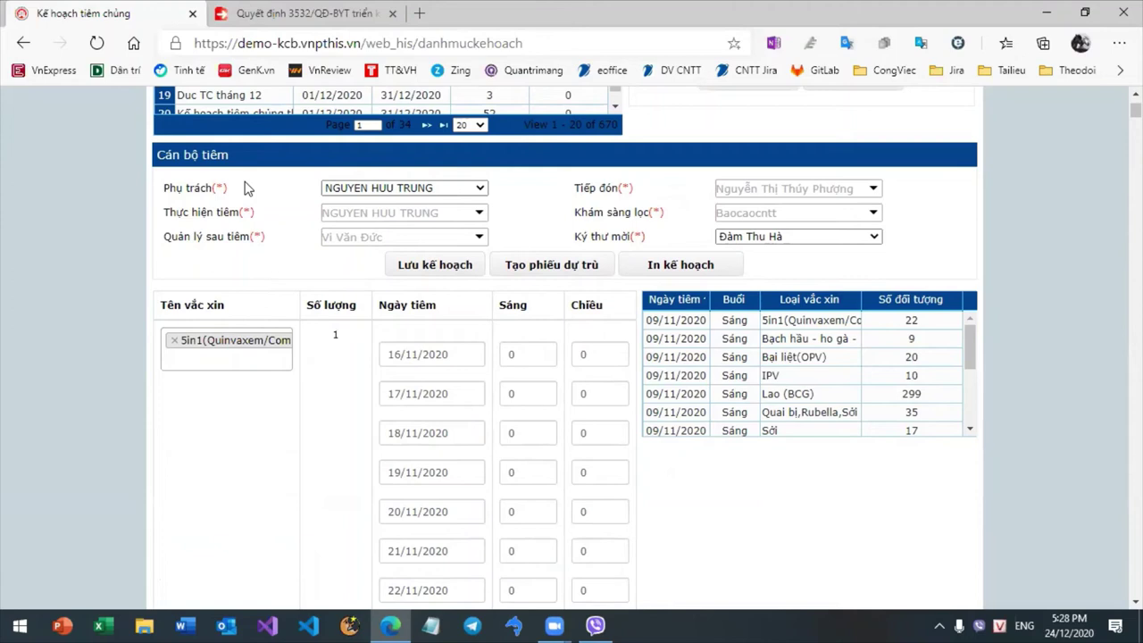
click(381, 198)
click(527, 205)
click(366, 198)
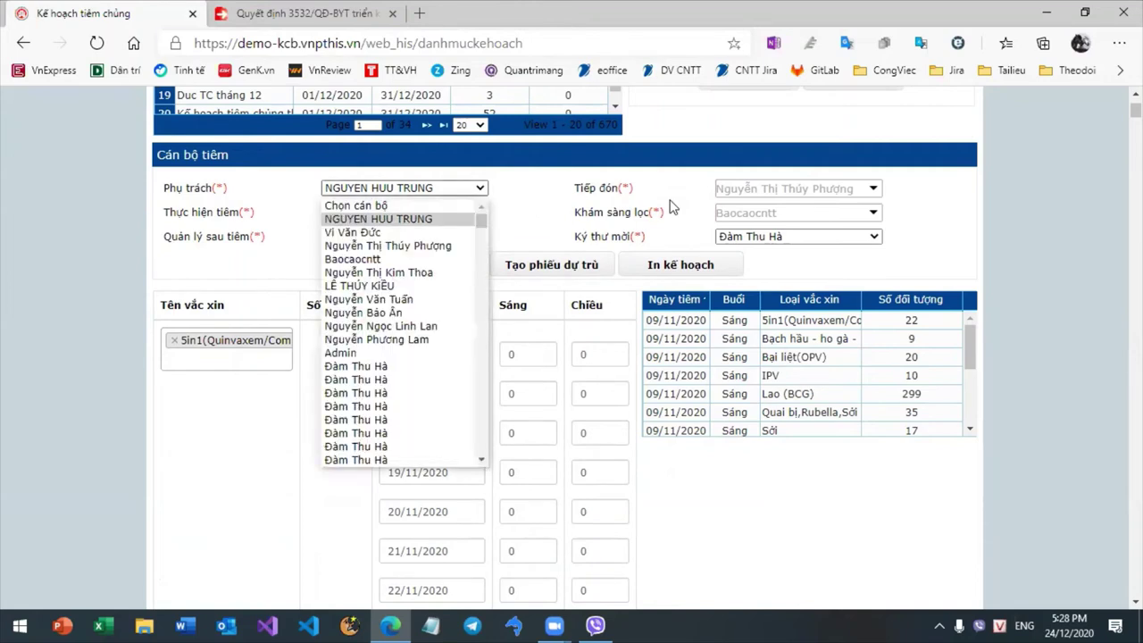
click(746, 190)
click(382, 214)
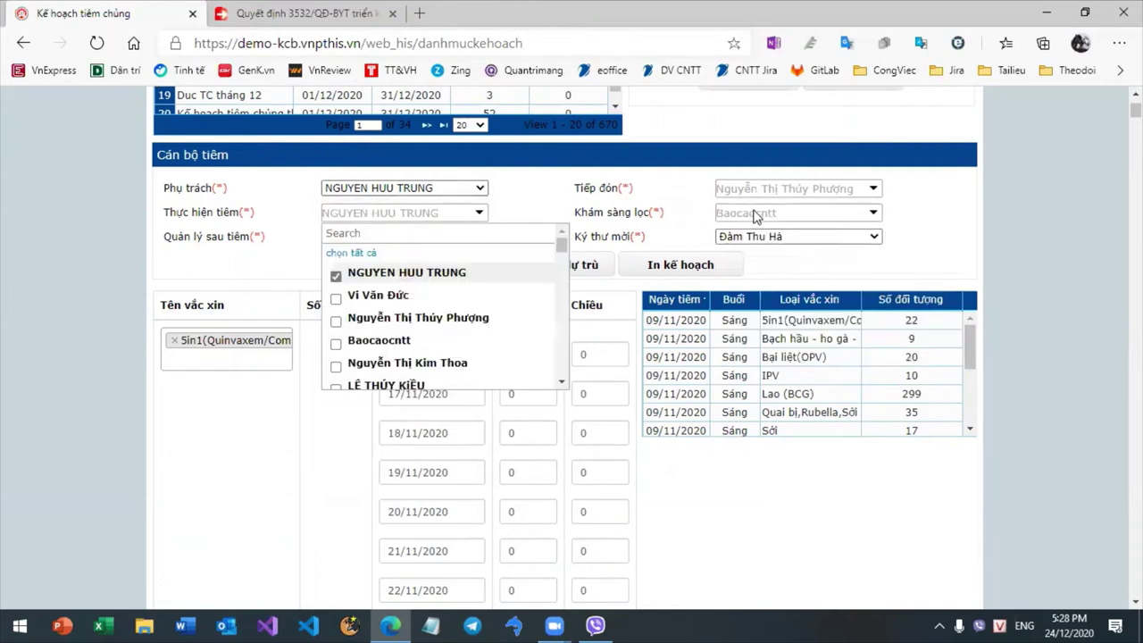
click(749, 215)
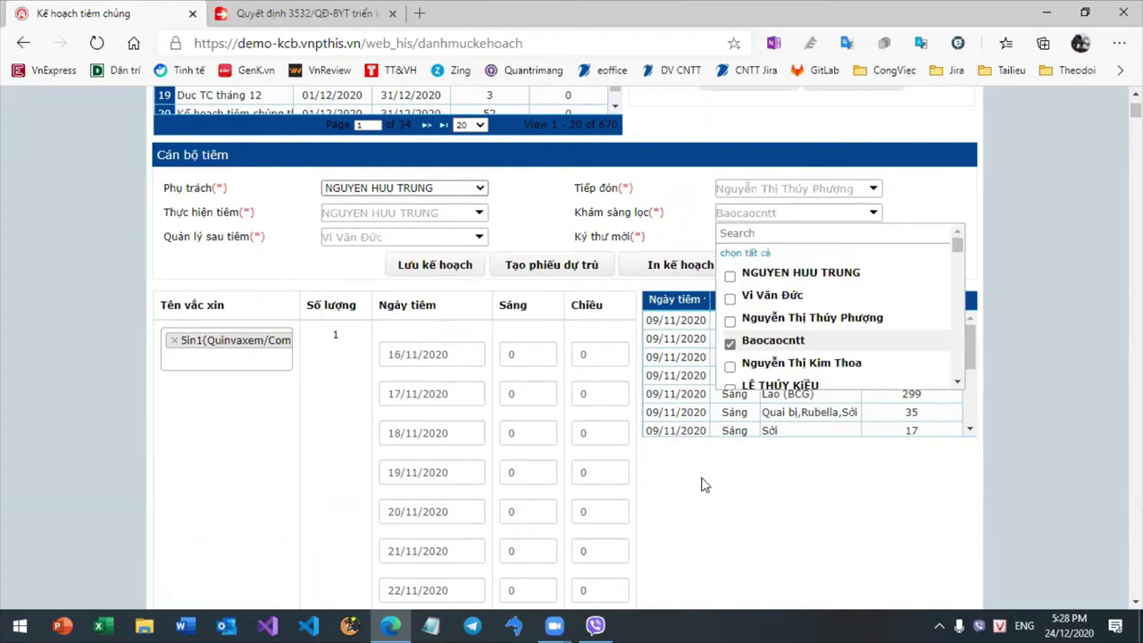
click(739, 500)
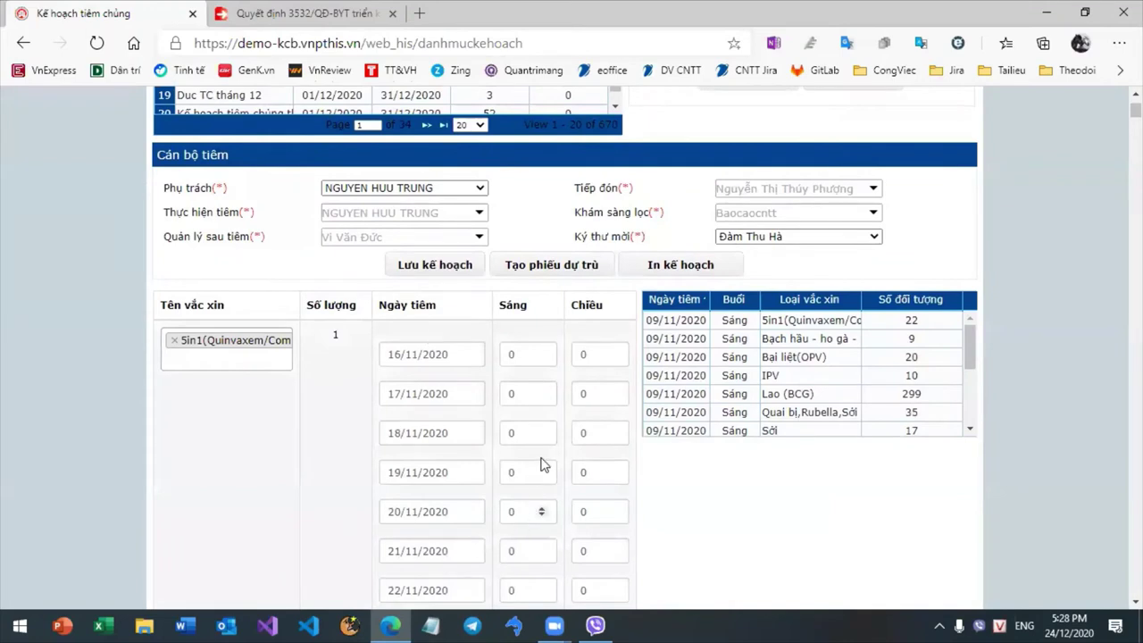
- Examine the morning and afternoon quantity fields for 16/11/2020 and 17/11/2020 in the vaccine schedule
click(513, 353)
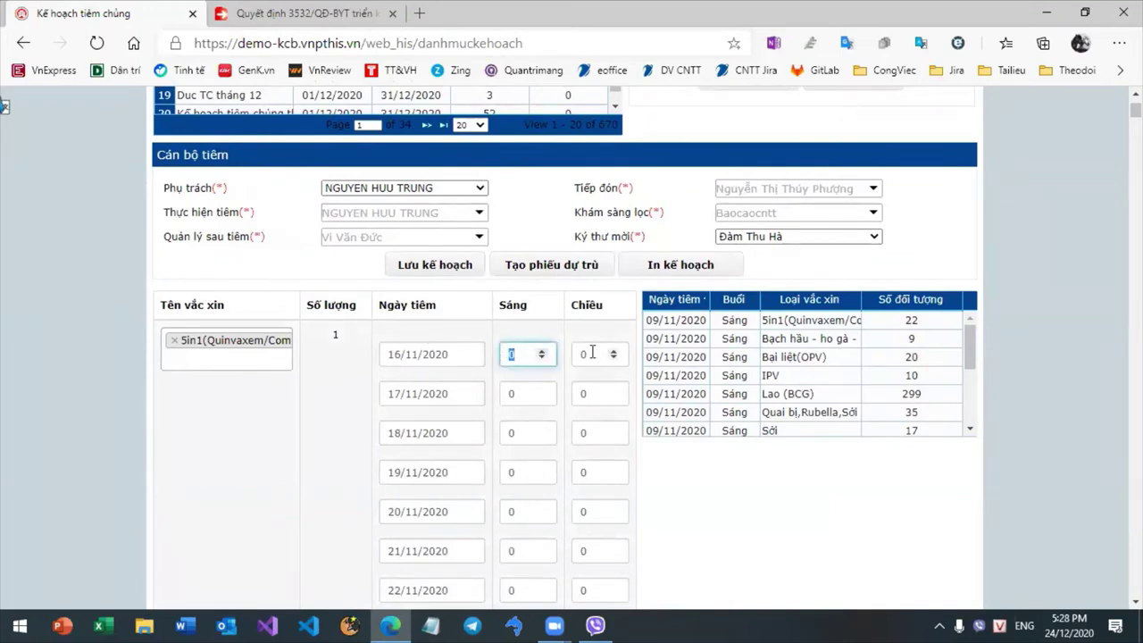
double_click(574, 354)
click(525, 394)
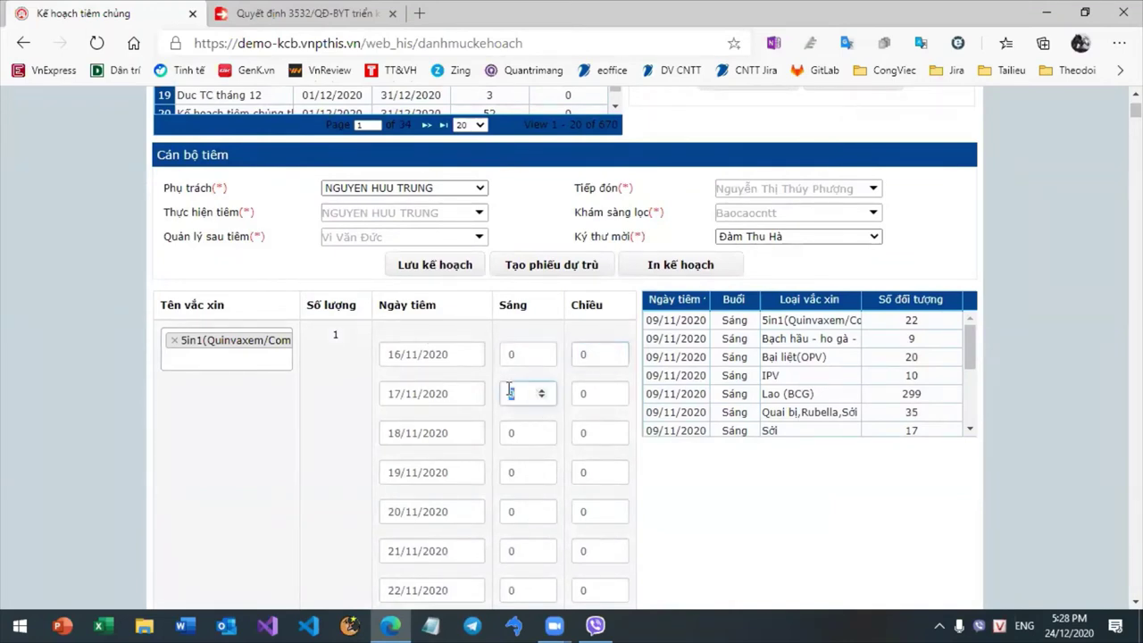
double_click(588, 393)
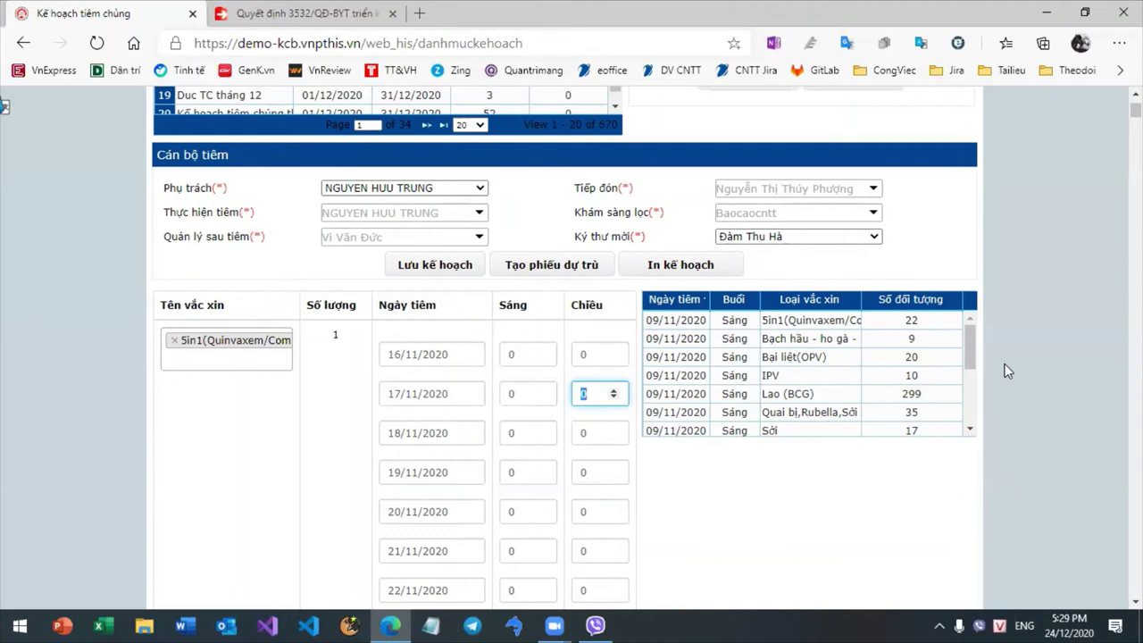
- Open the plan's vaccine estimate slips, view the slip dated 25/11/2020, and clear the form for a new slip
click(550, 266)
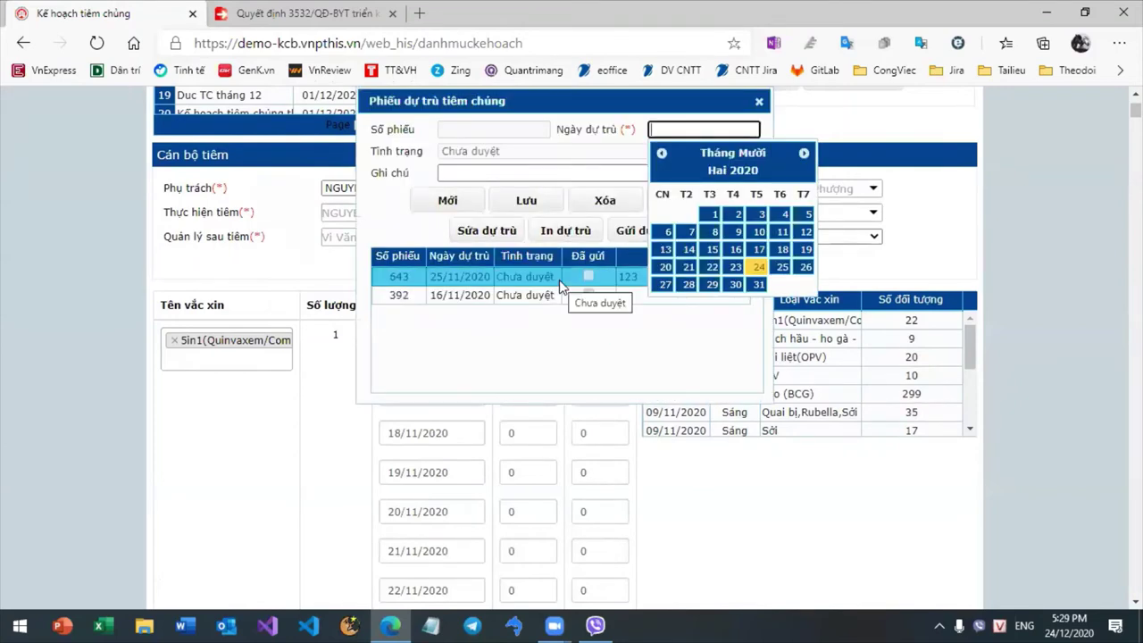
click(558, 284)
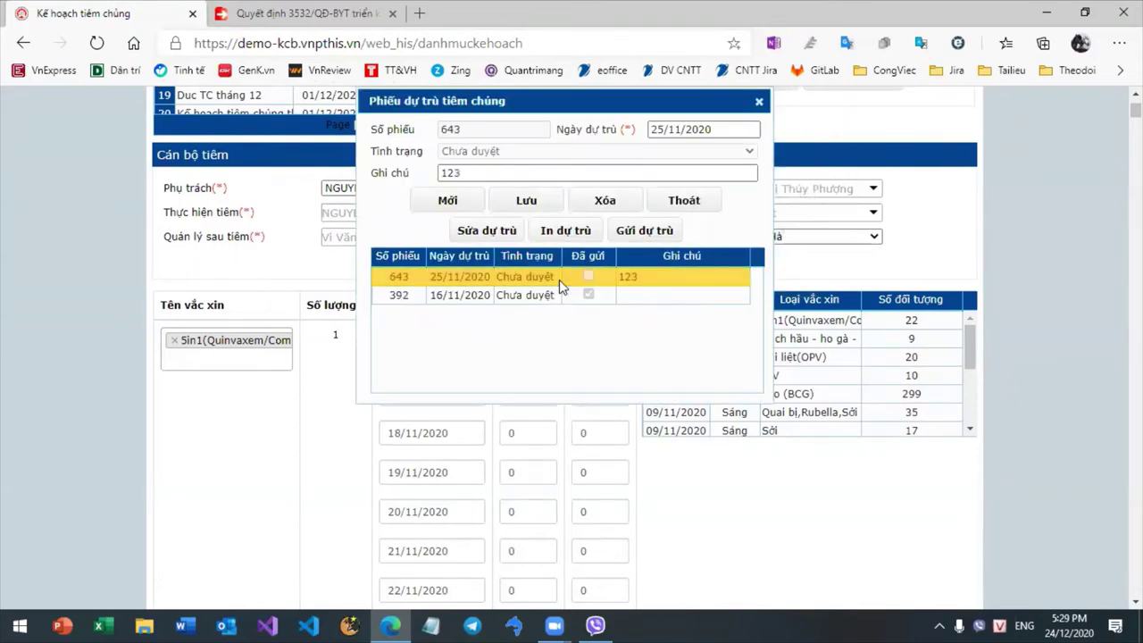
click(462, 205)
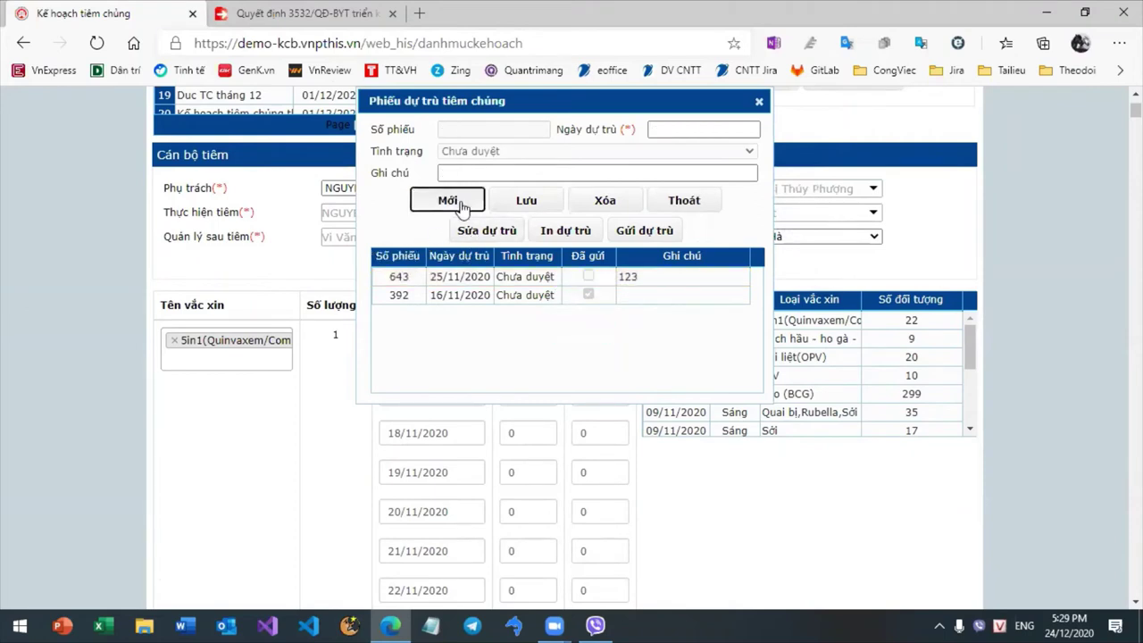
- View the detail form of the estimate slip dated 25/11/2020 and close the estimate windows
double_click(480, 280)
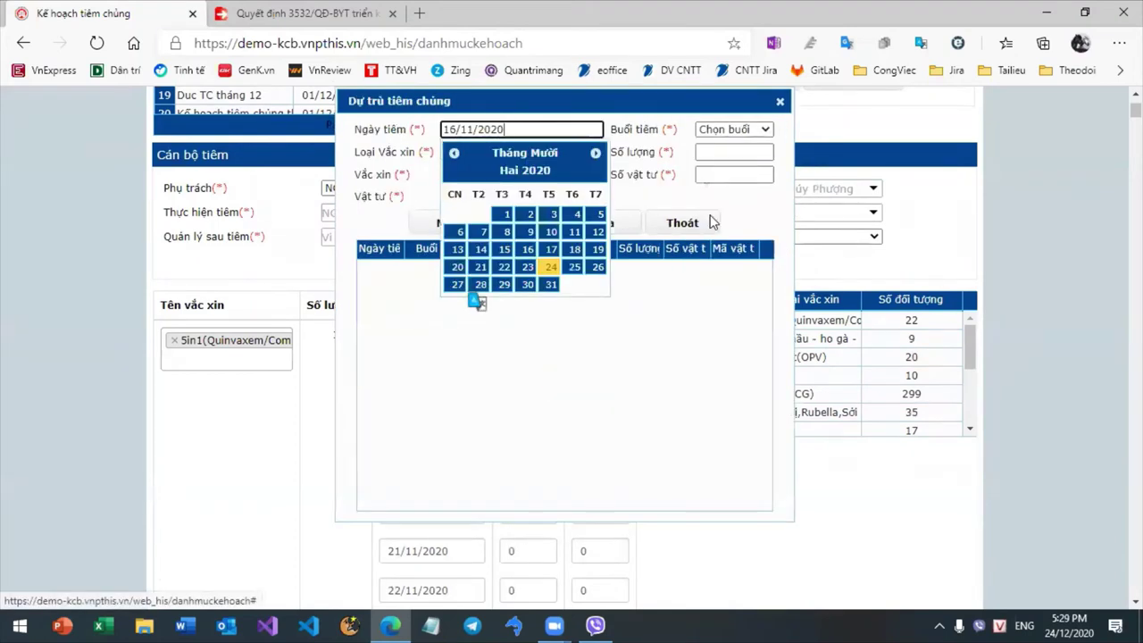
click(732, 205)
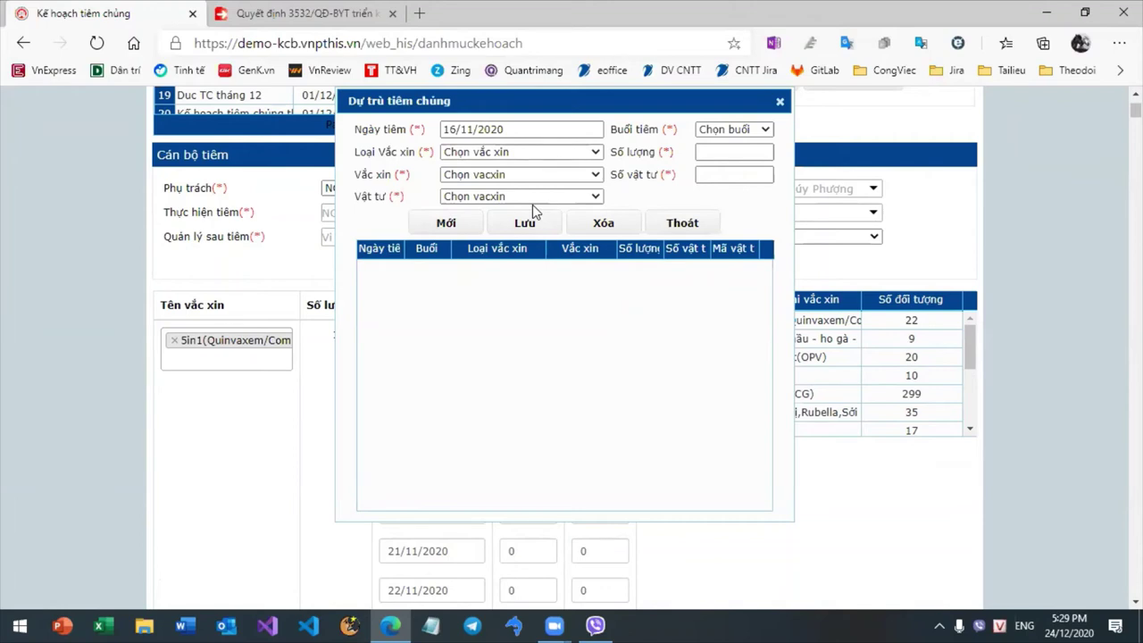
click(683, 223)
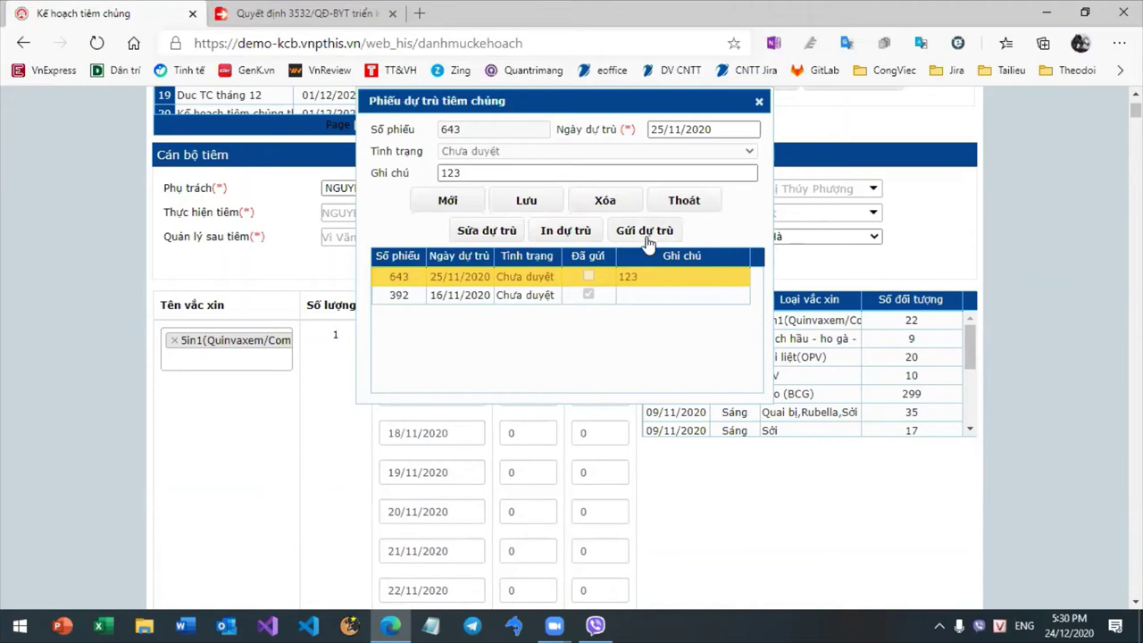
click(758, 103)
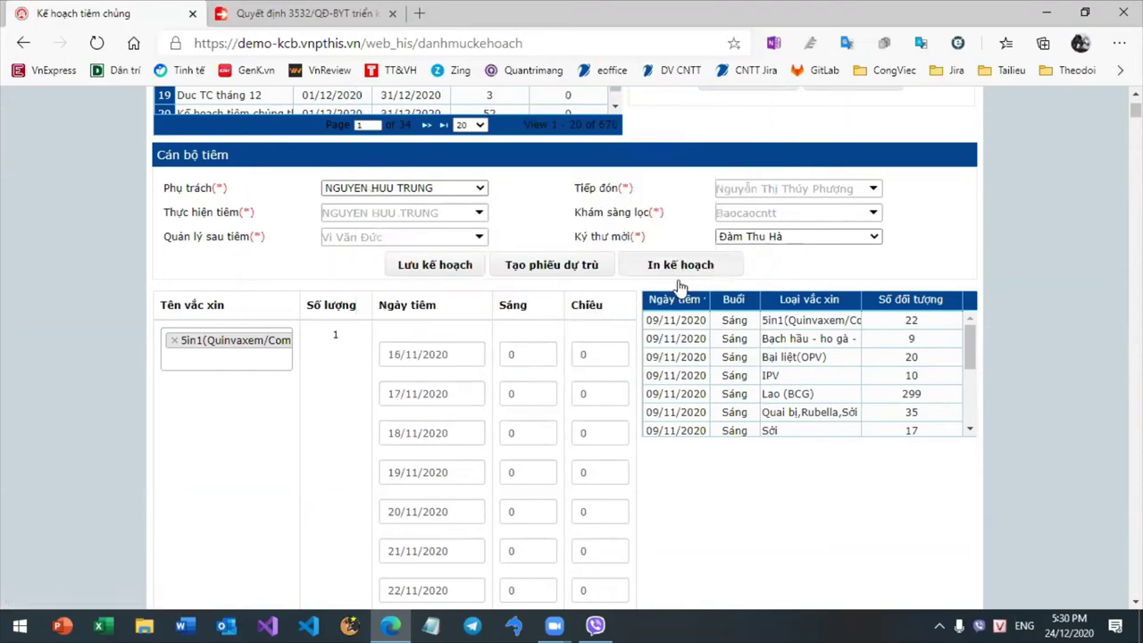
- Open the vaccination reminder page Nhắc lịch tiêm chủng and show its Kế hoạch tiêm chủng section
scroll(565, 348, up, 5)
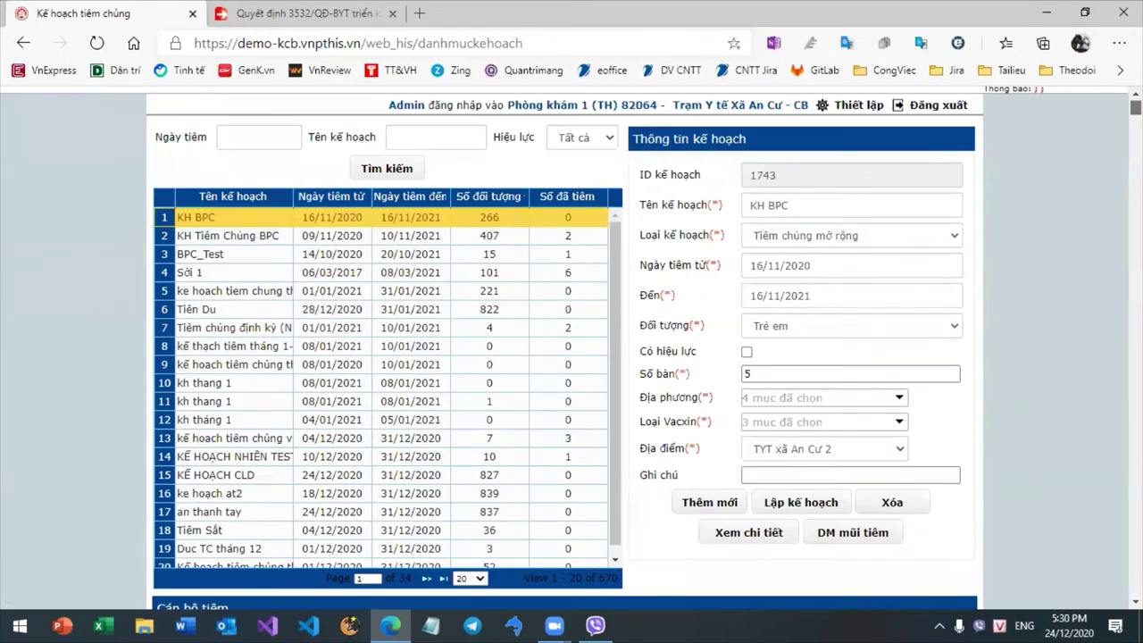
scroll(683, 178, up, 1)
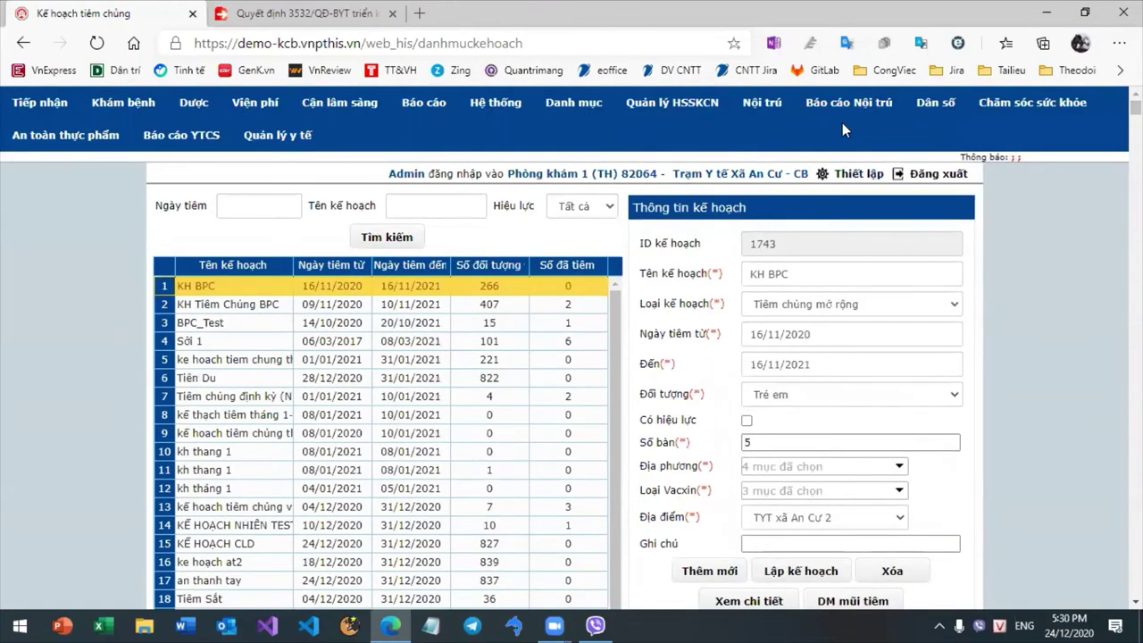
click(1018, 106)
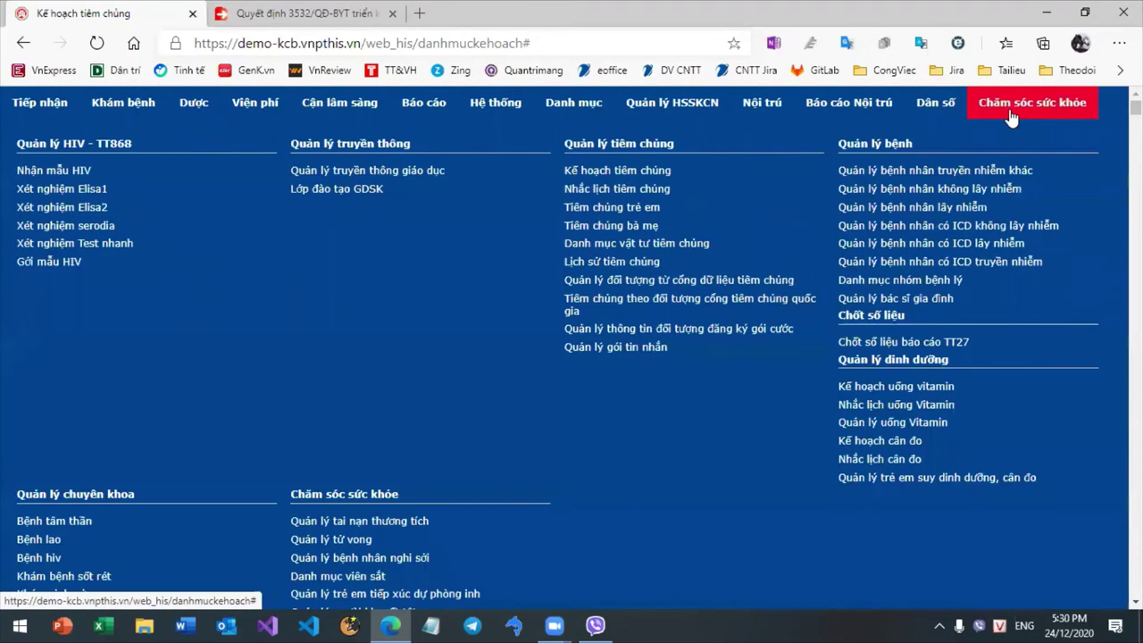
click(636, 189)
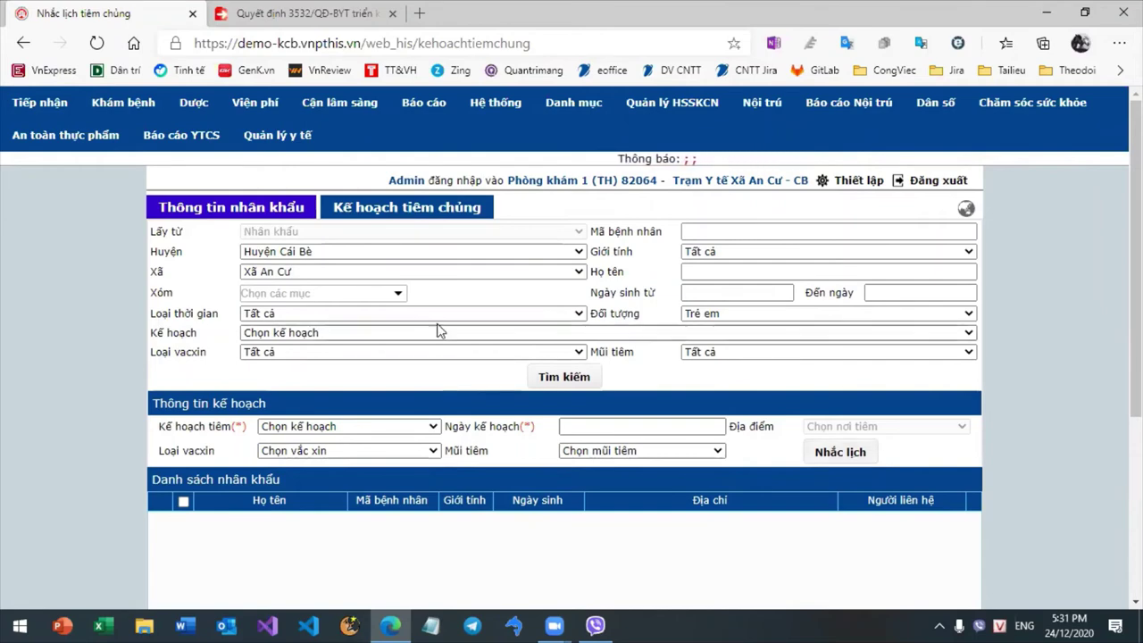
click(431, 215)
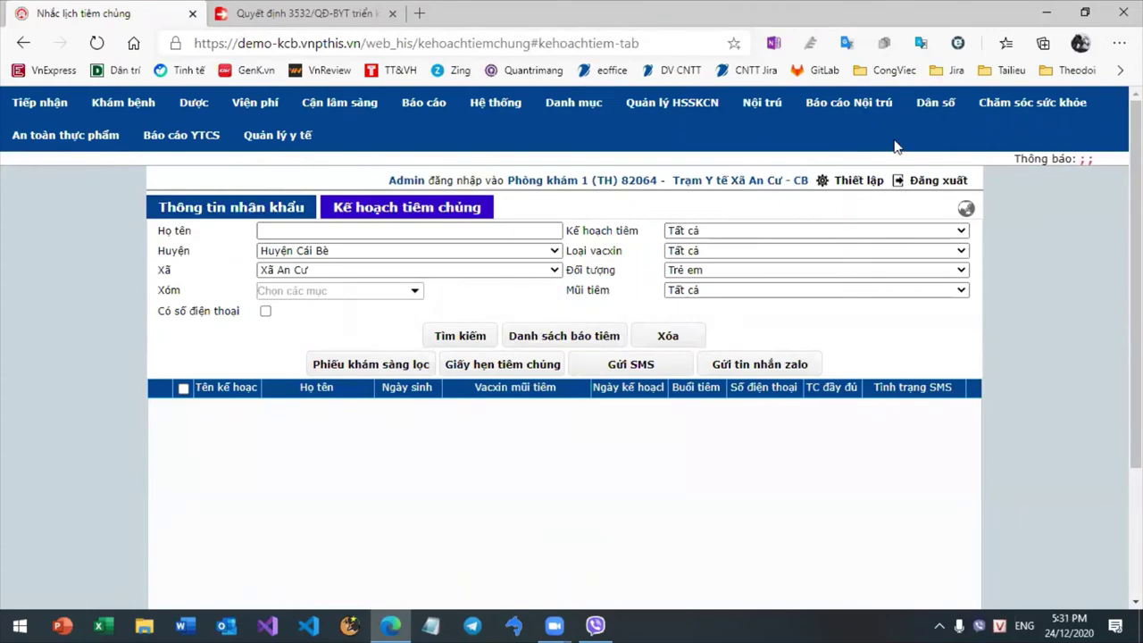
- Open the child vaccination page Tiêm chủng trẻ em and search for children in the plan Tiểm chủng mở rộng đợt 3
click(1032, 101)
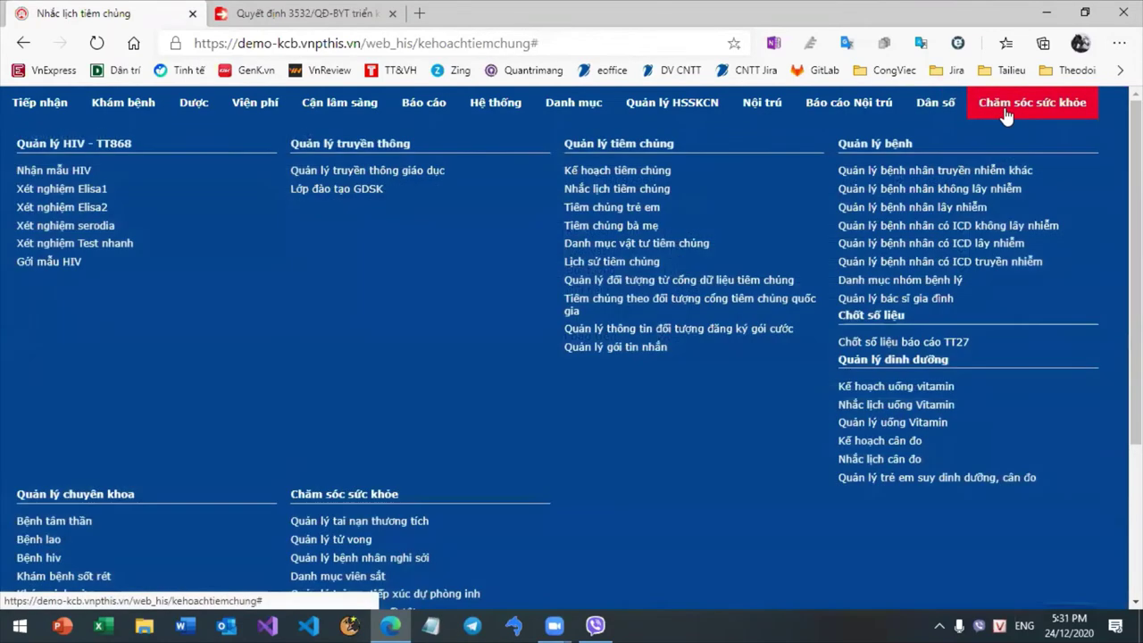
click(632, 209)
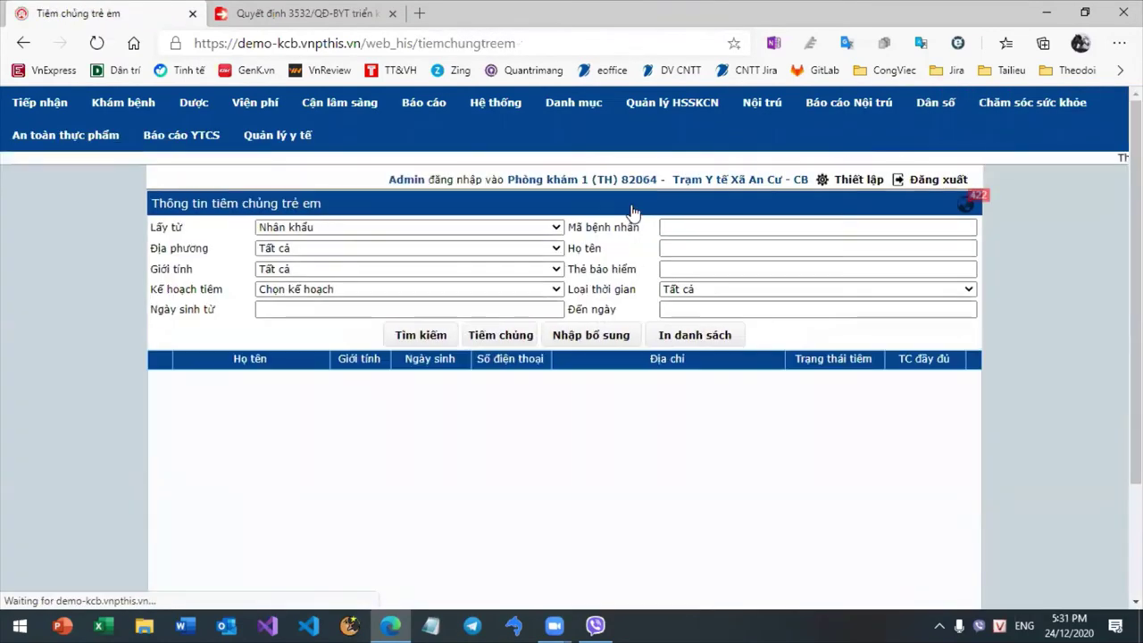
click(413, 289)
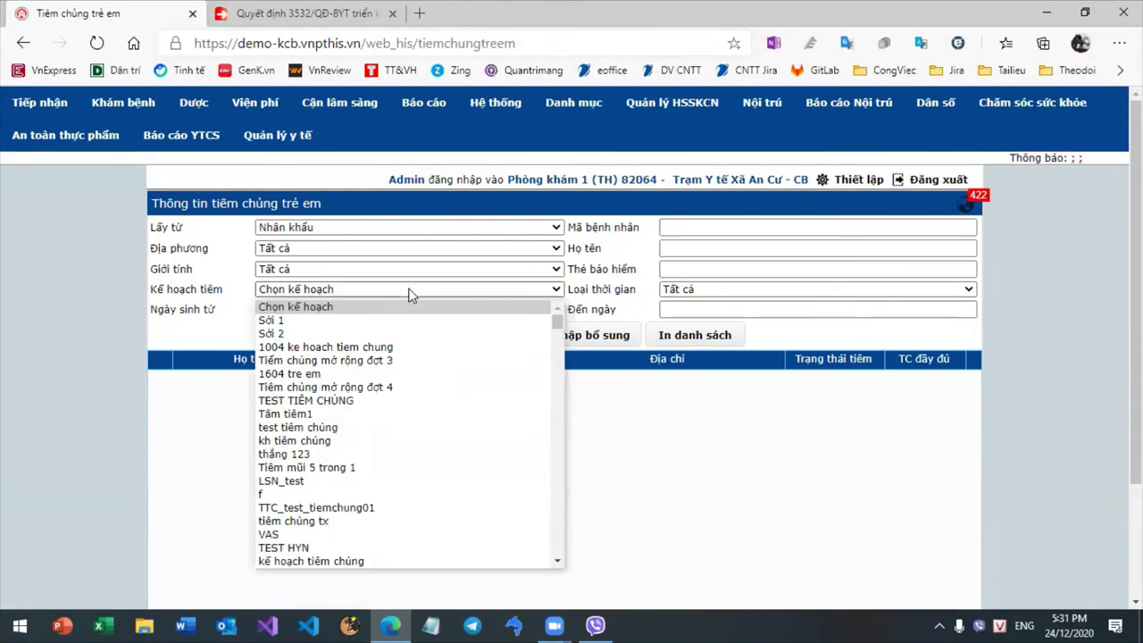
click(380, 364)
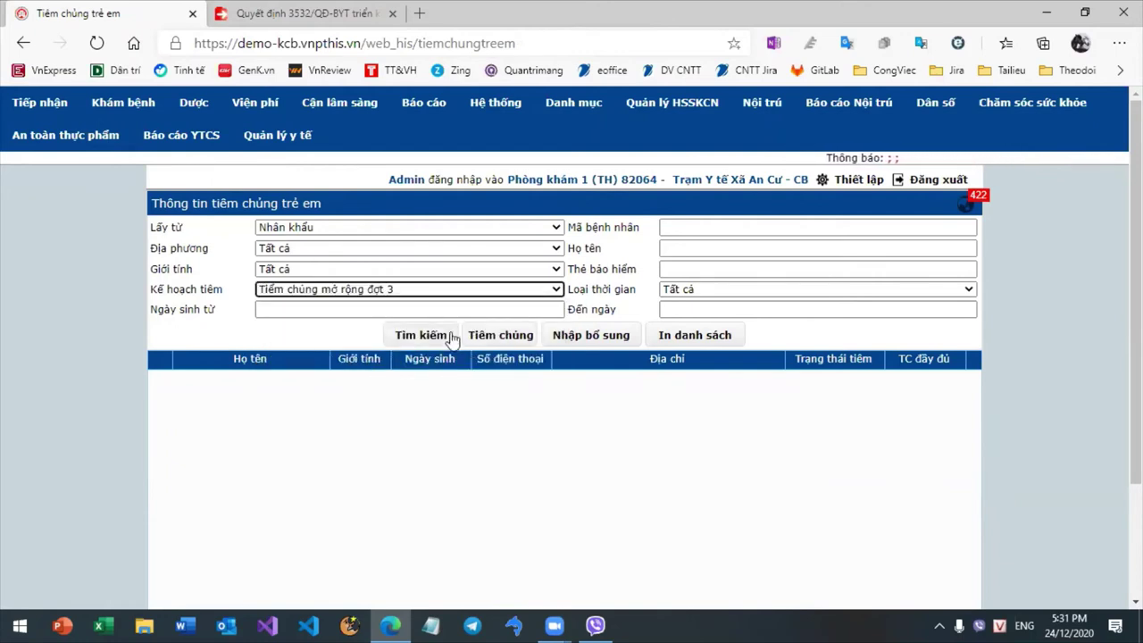
click(423, 334)
- Search for children in the vaccination plan kh tiêm chủng
click(433, 290)
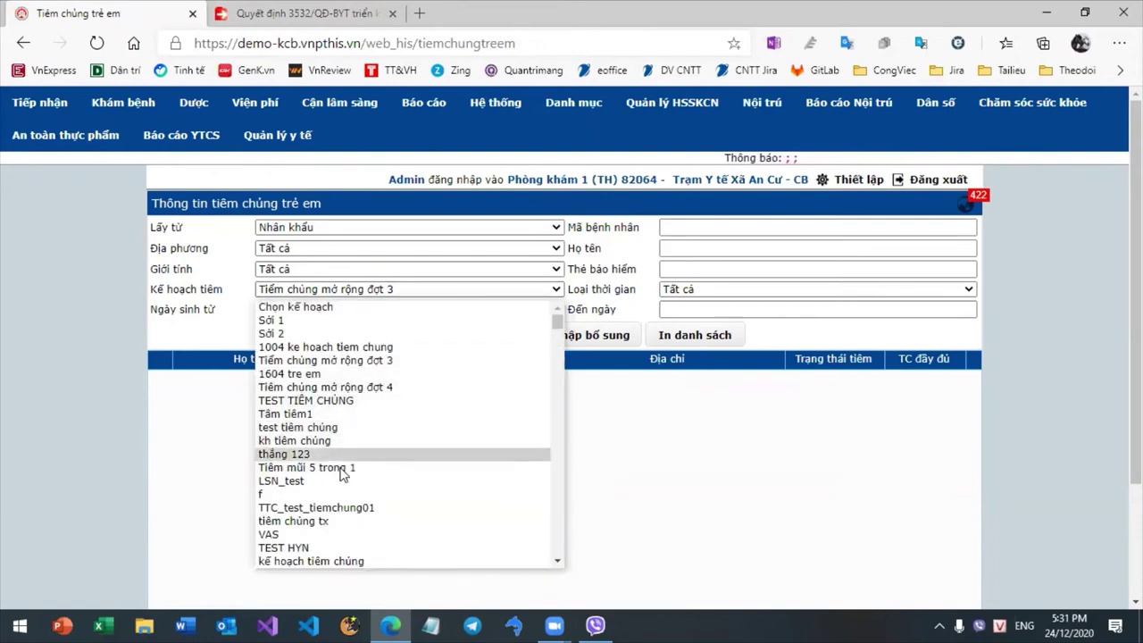
click(366, 440)
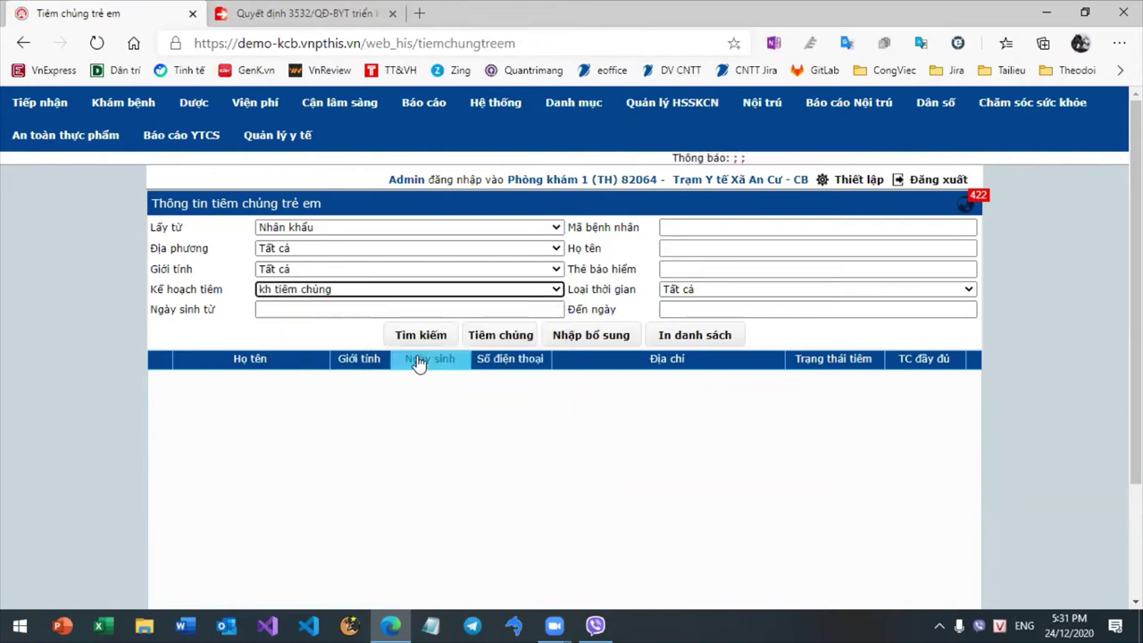
click(428, 333)
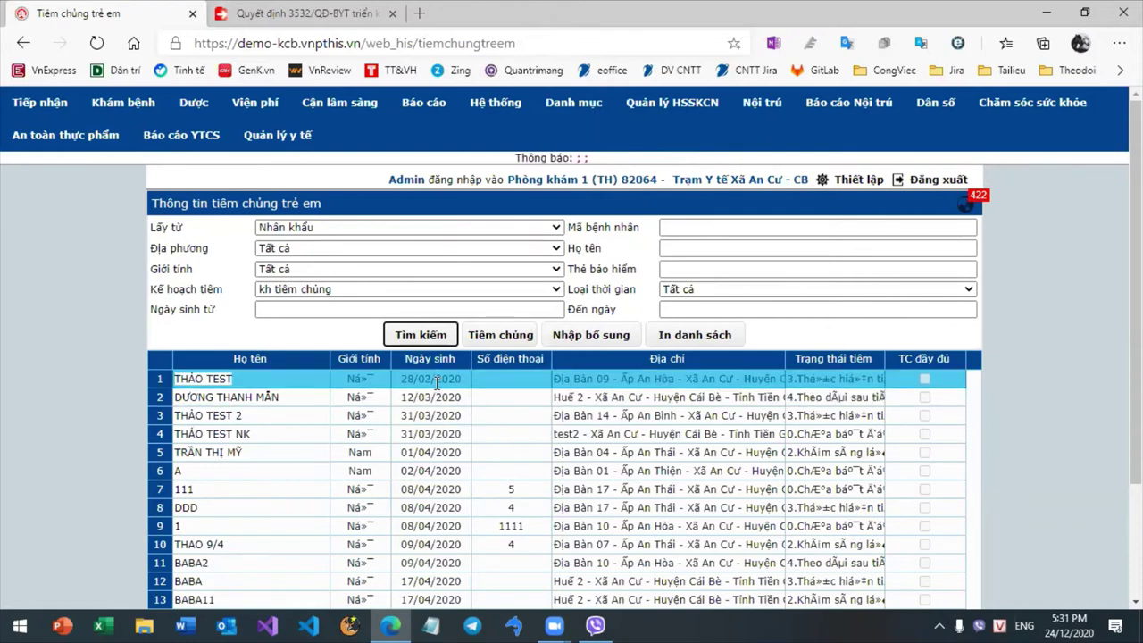
- Open the first listed child's vaccination record and review its stages from Theo dõi back to the reception date in Tiếp đón
click(436, 382)
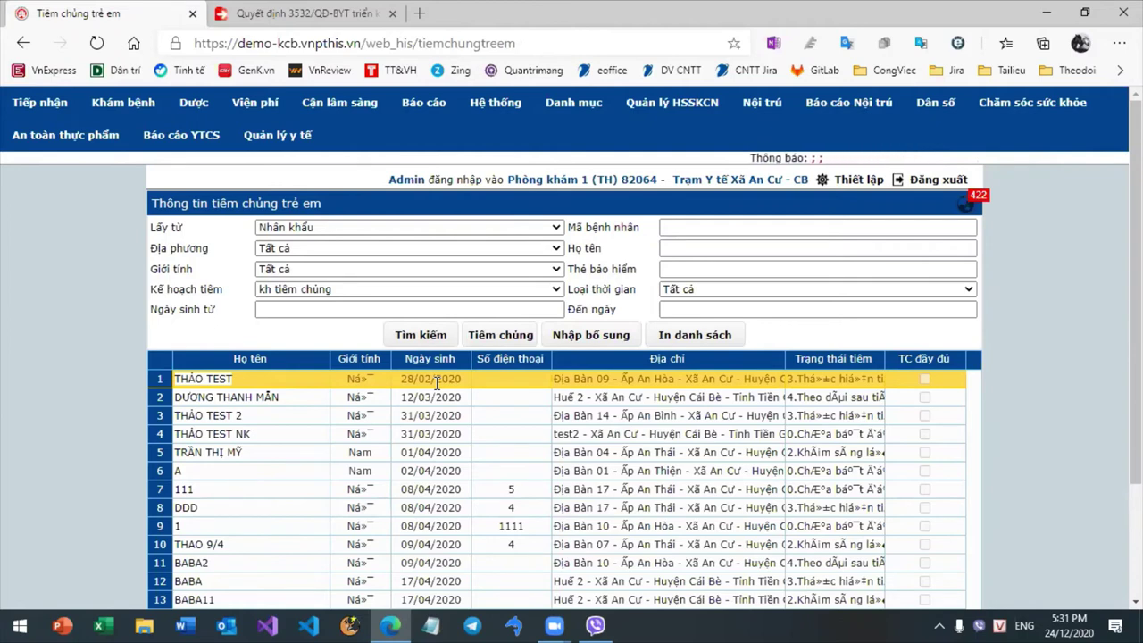
click(486, 344)
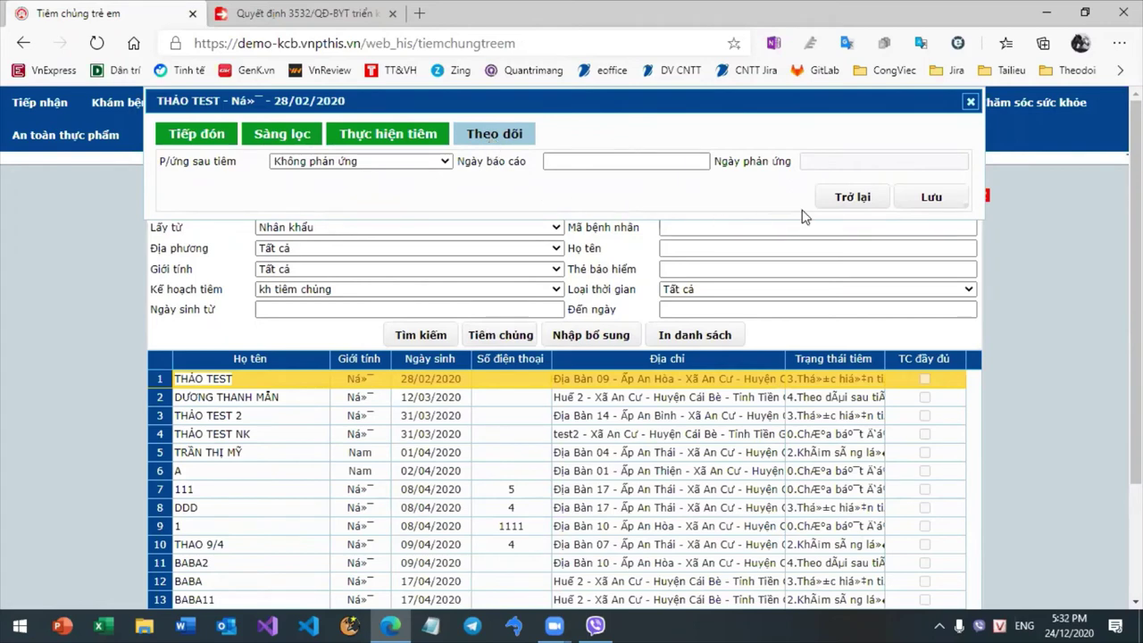
click(862, 196)
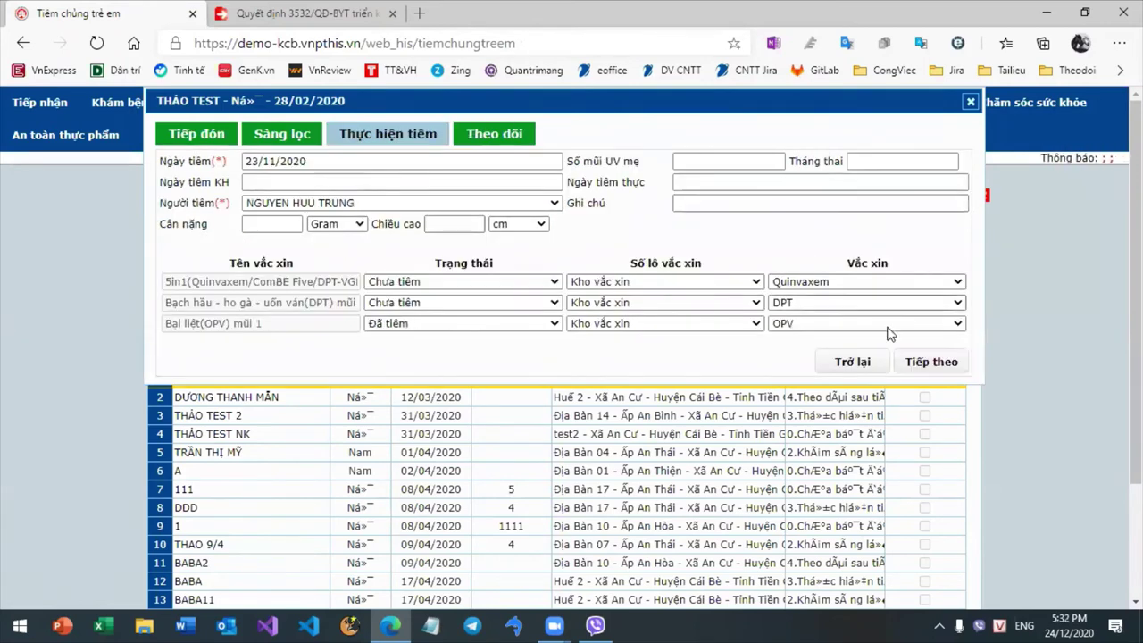
click(859, 362)
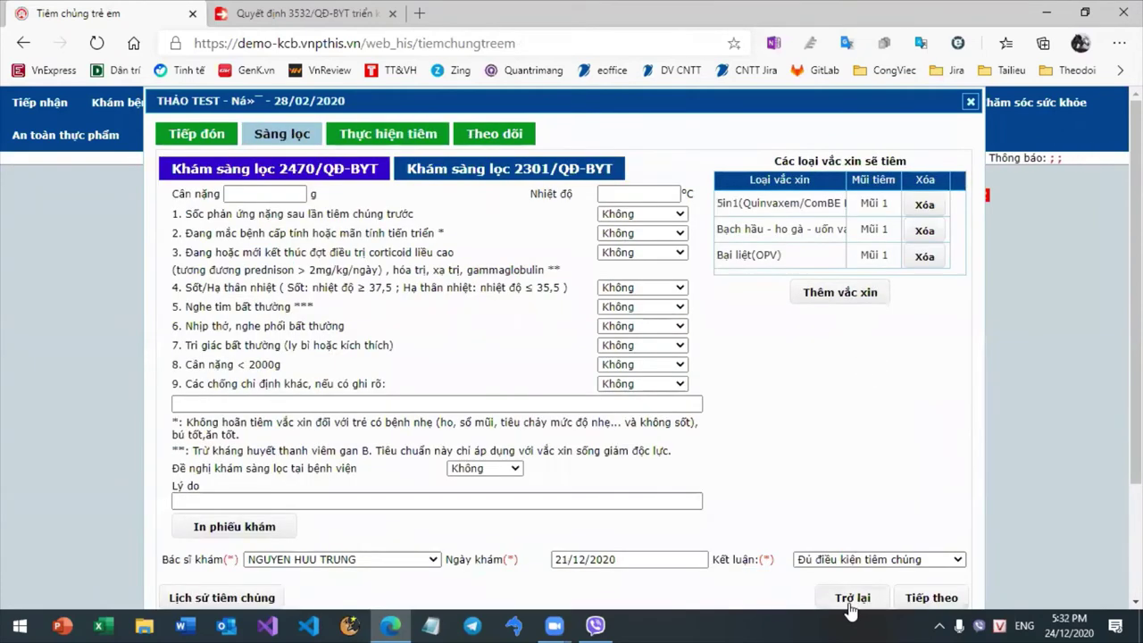
click(851, 597)
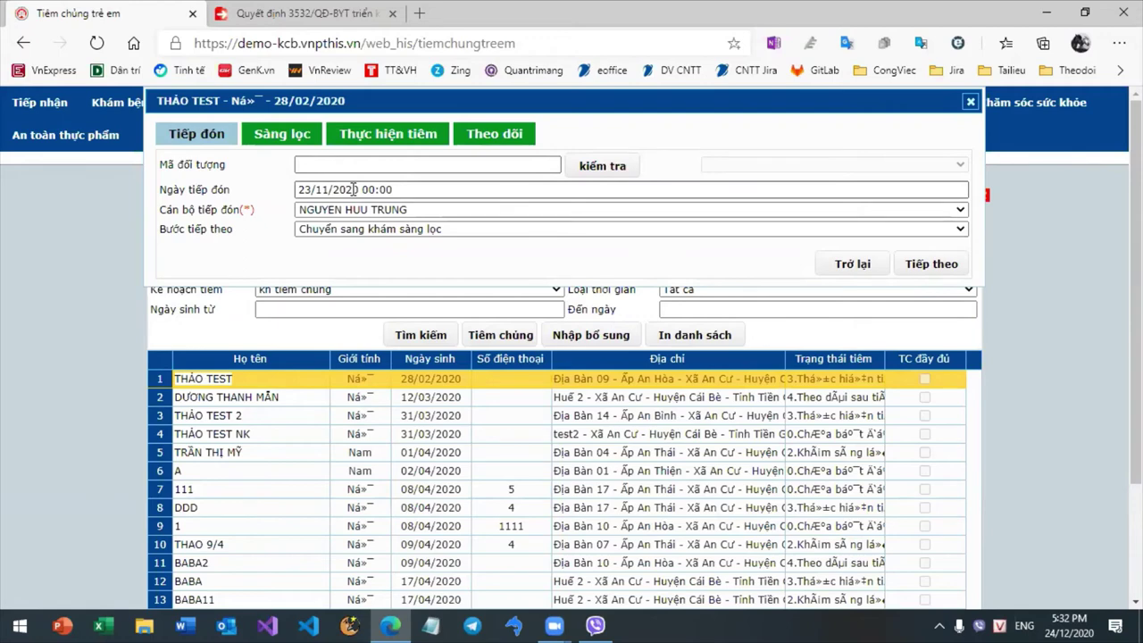
click(388, 190)
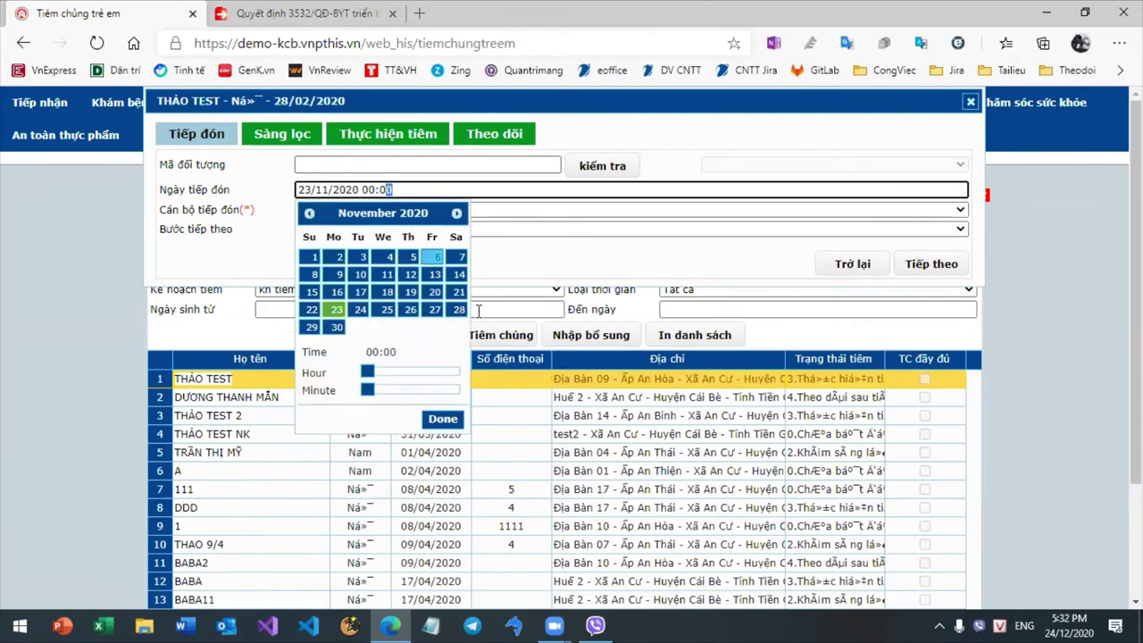
key(Escape)
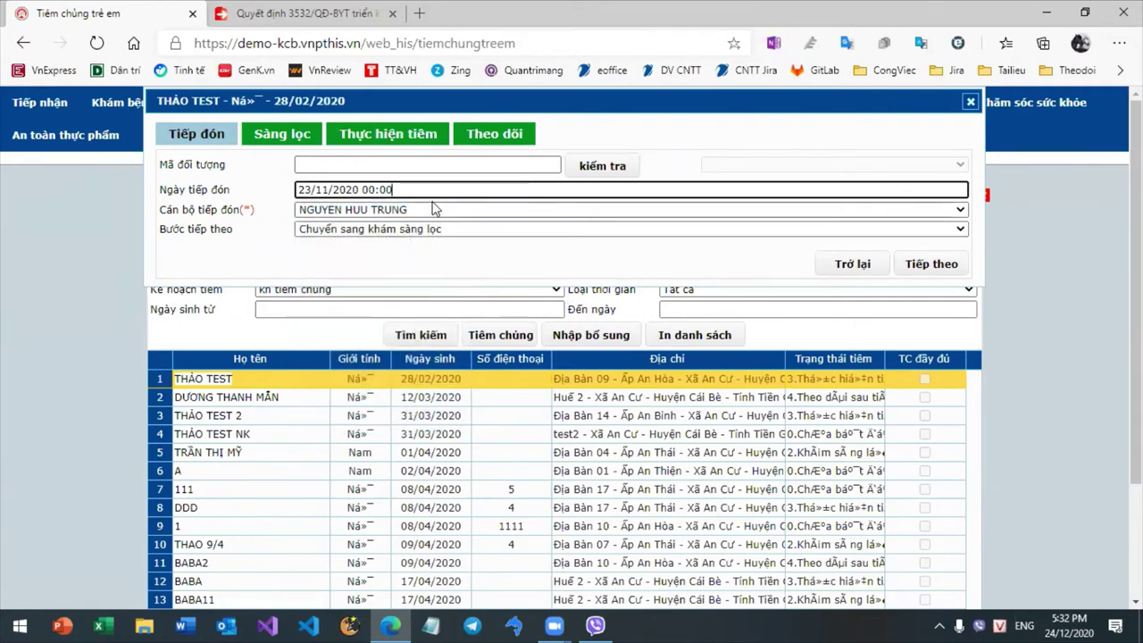
- Check the reception officer and next step in Tiếp đón, and continue to Sàng lọc to show the 2301/QĐ-BYT and 2470/QĐ-BYT screening forms
click(435, 208)
click(435, 232)
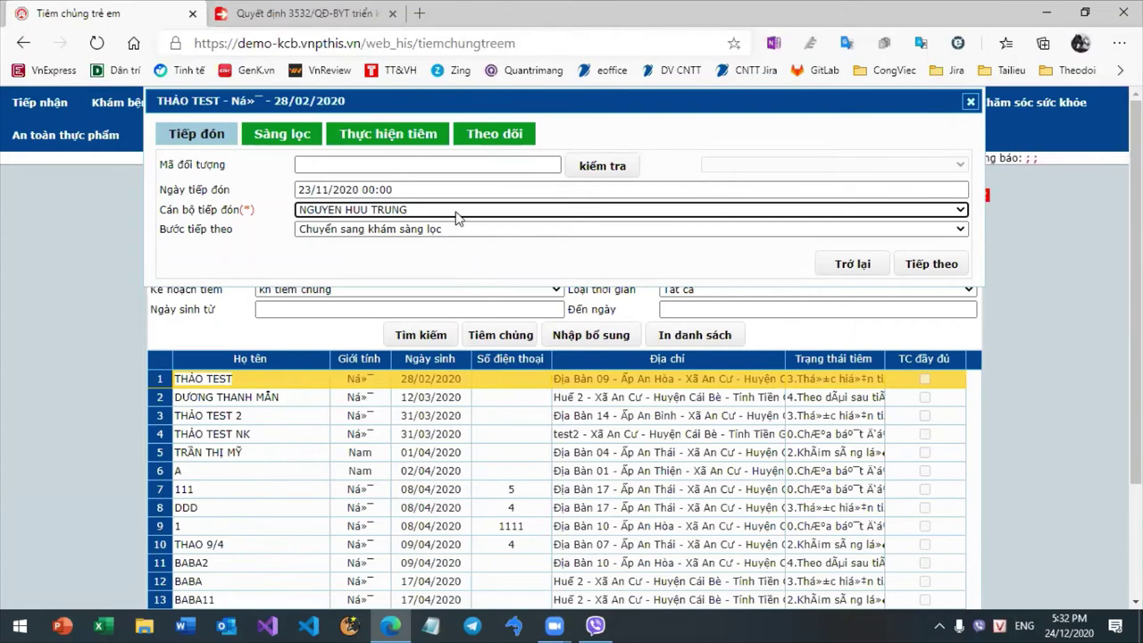
click(934, 265)
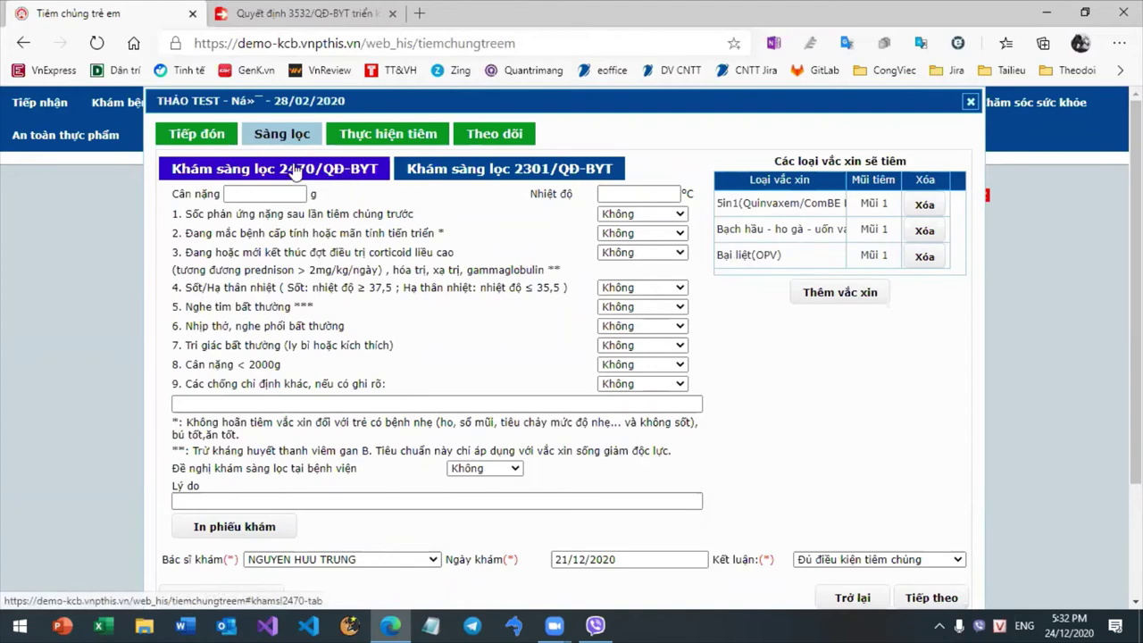
click(506, 176)
click(360, 171)
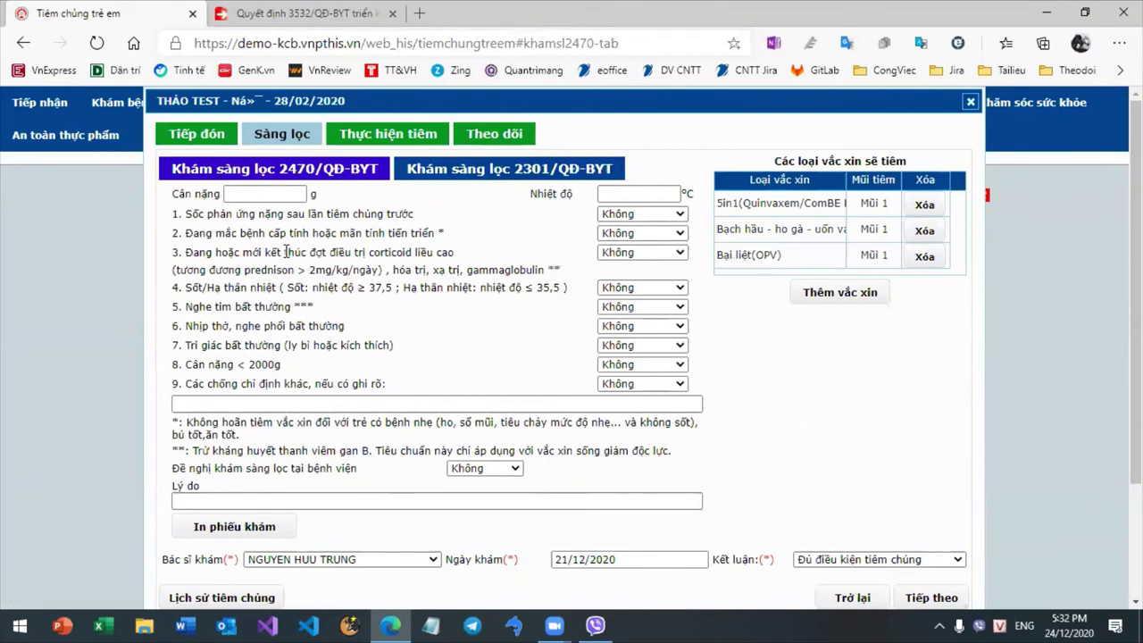
- Examine the answer options of the 2470/QĐ-BYT screening questions and continue to the Thực hiện tiêm stage
click(628, 234)
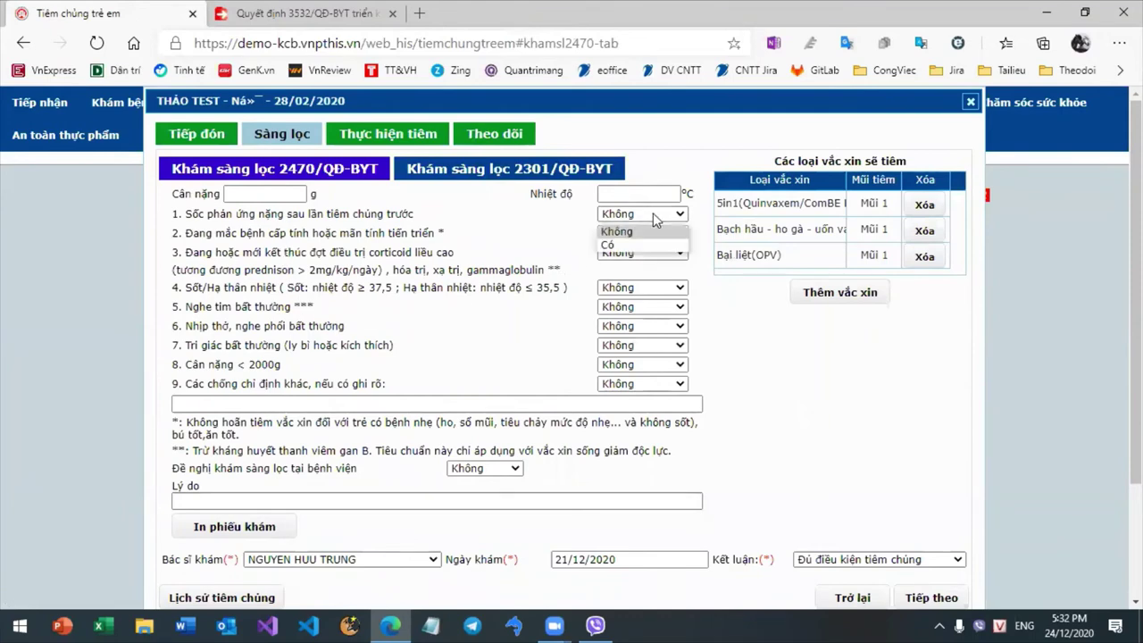
click(571, 228)
click(638, 233)
click(638, 232)
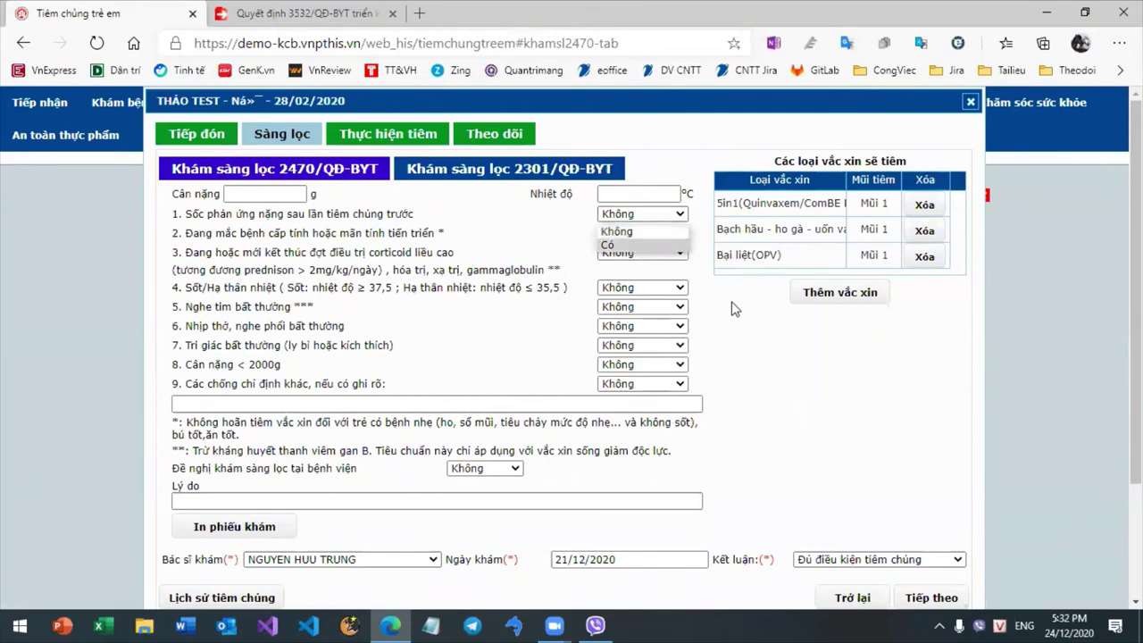
click(623, 235)
click(745, 322)
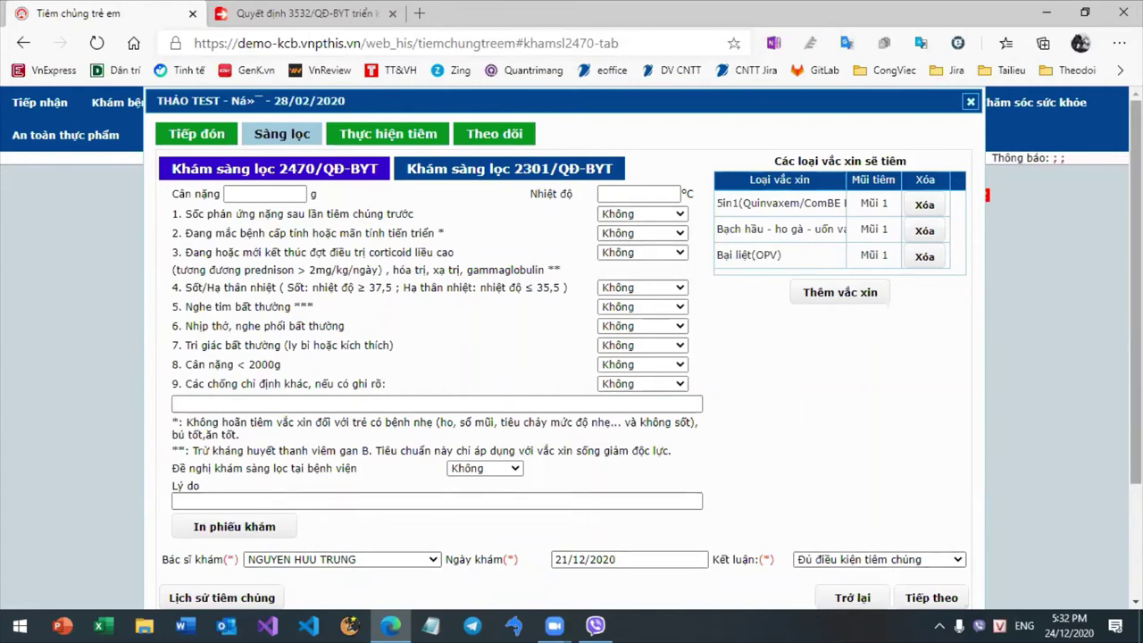
scroll(1049, 447, down, 1)
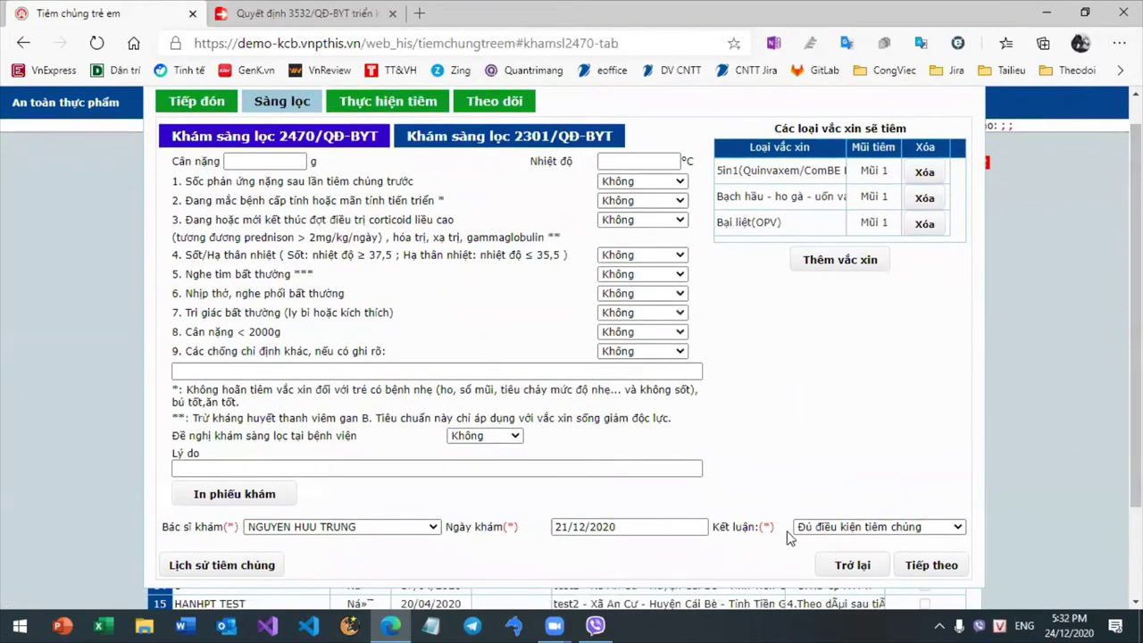
click(931, 566)
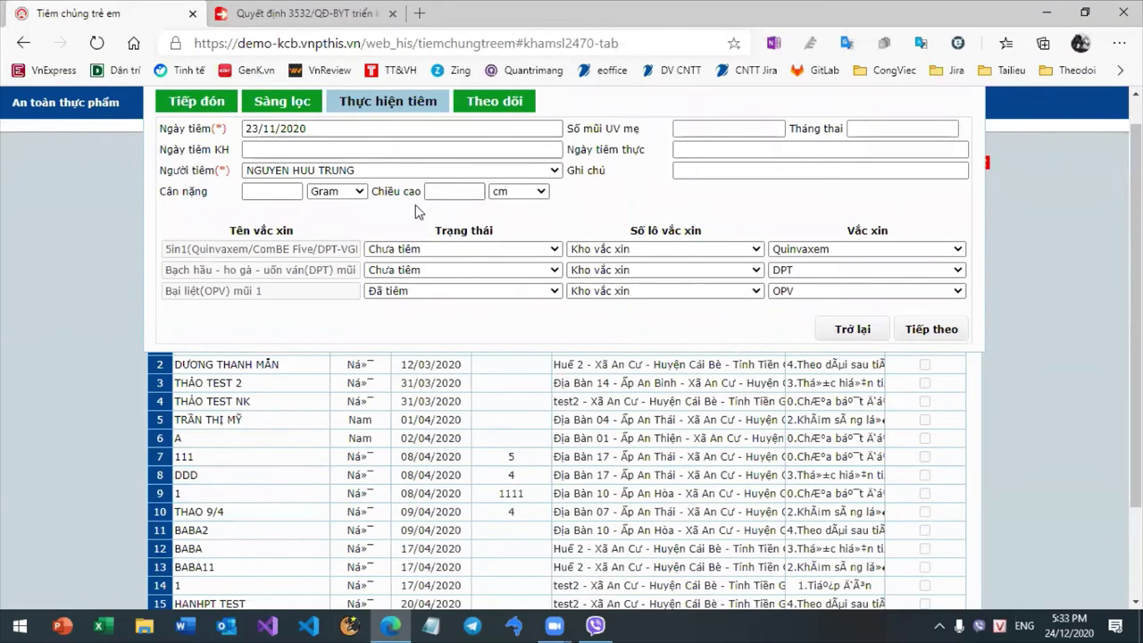
- Check the injection date and available injector in Thực hiện tiêm and continue to the Theo dõi stage
scroll(401, 179, up, 1)
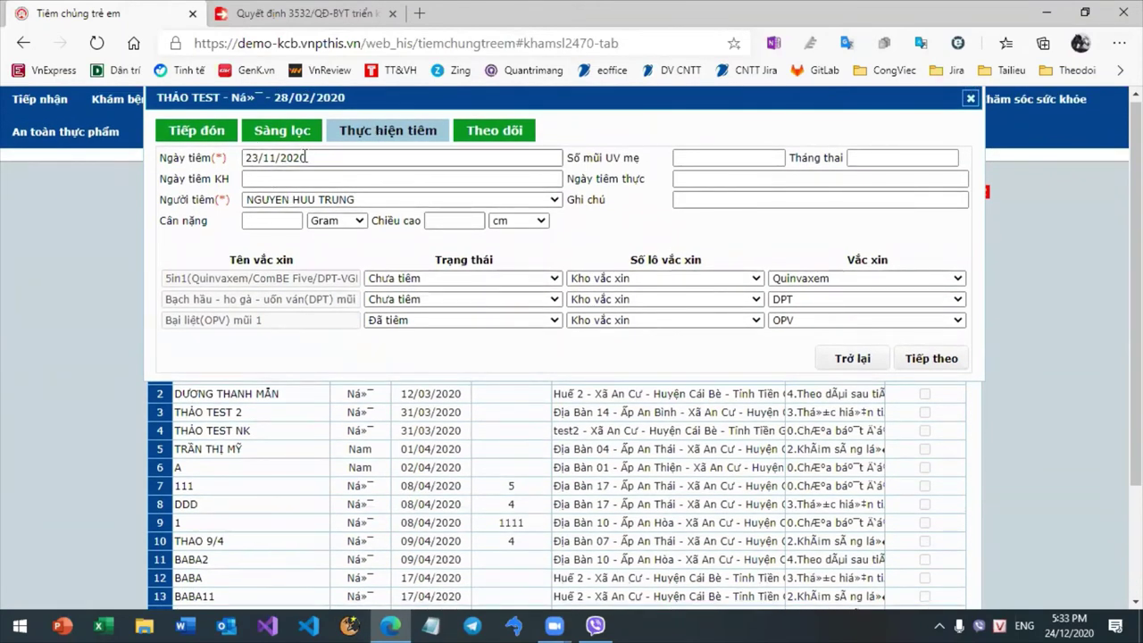
click(322, 201)
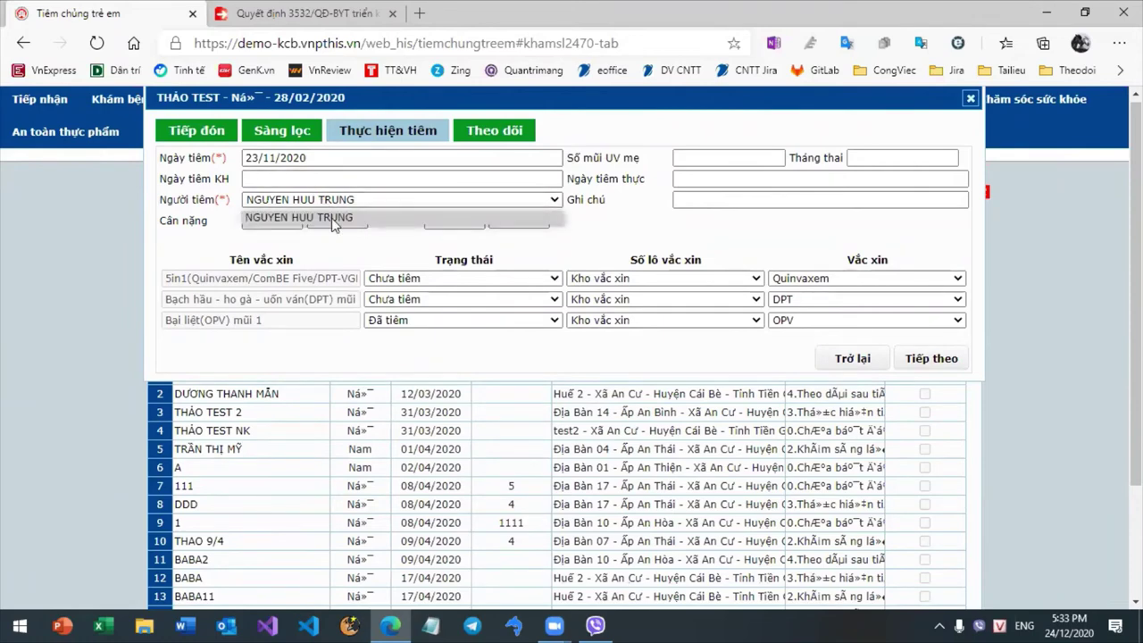
click(651, 227)
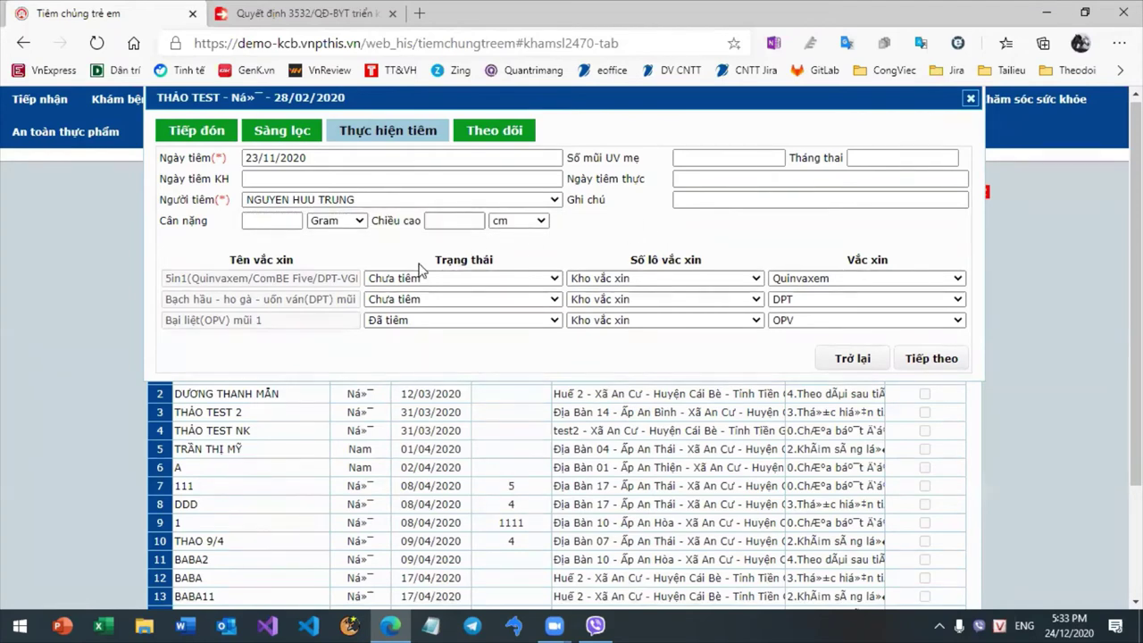
click(922, 366)
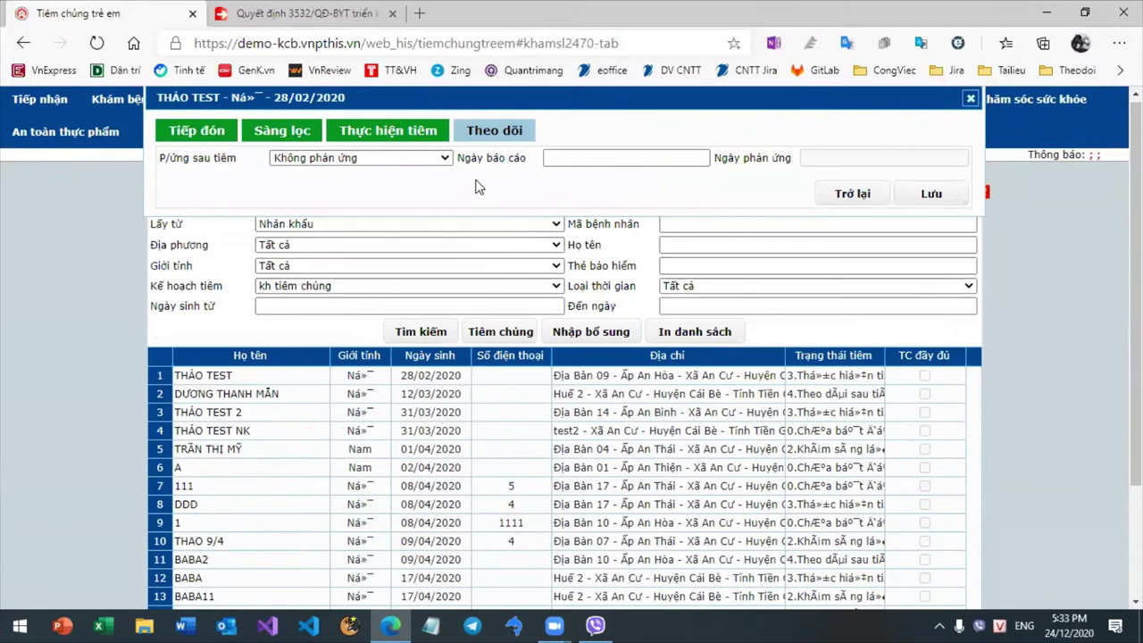
- Save the follow-up with reaction Không phản ứng and report date 23/12/2020, and close the child's vaccination record
click(413, 157)
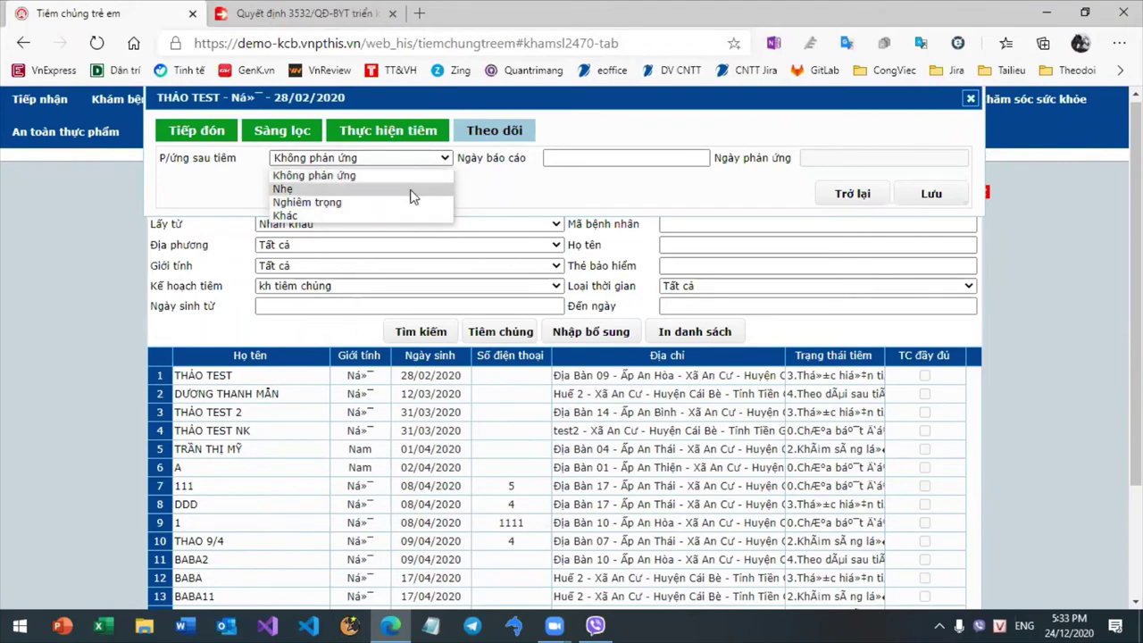
click(679, 197)
click(953, 195)
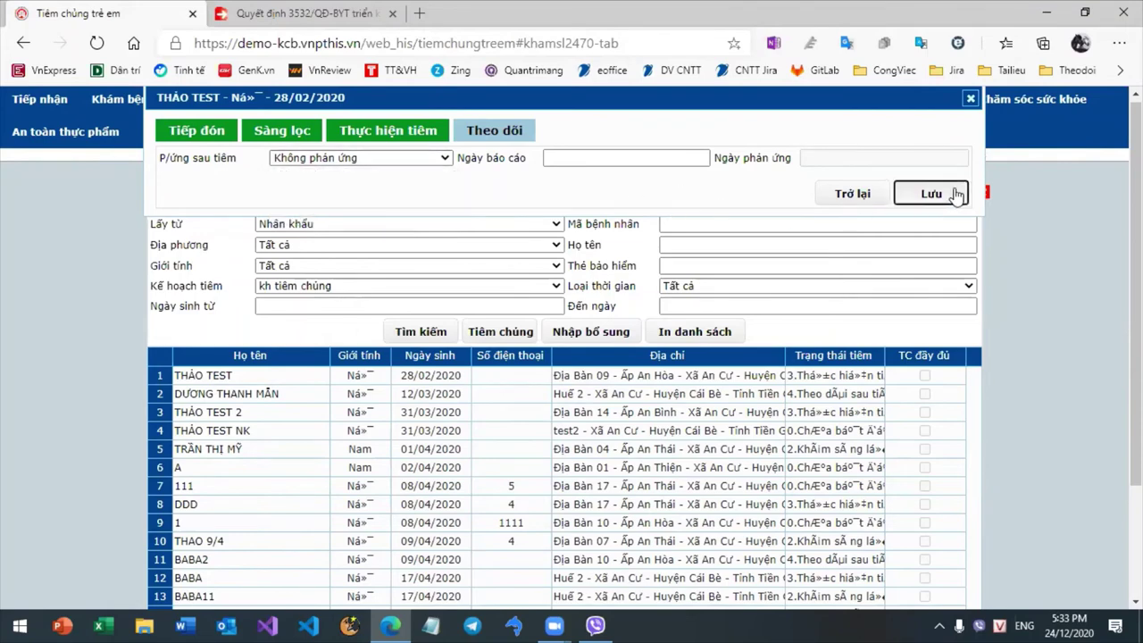
click(625, 158)
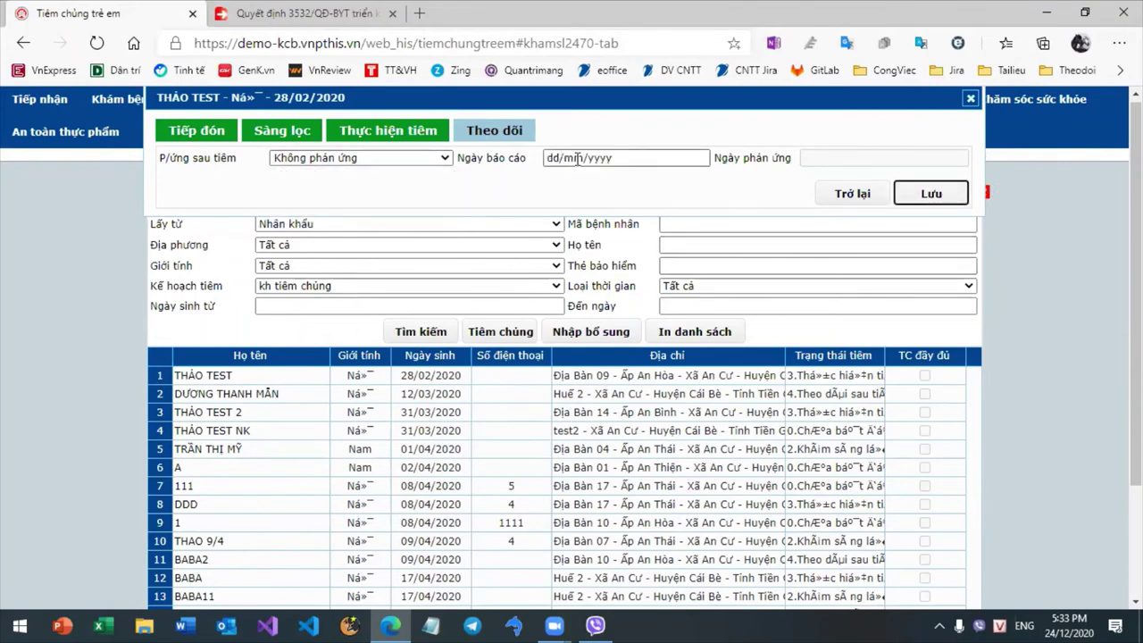
click(658, 278)
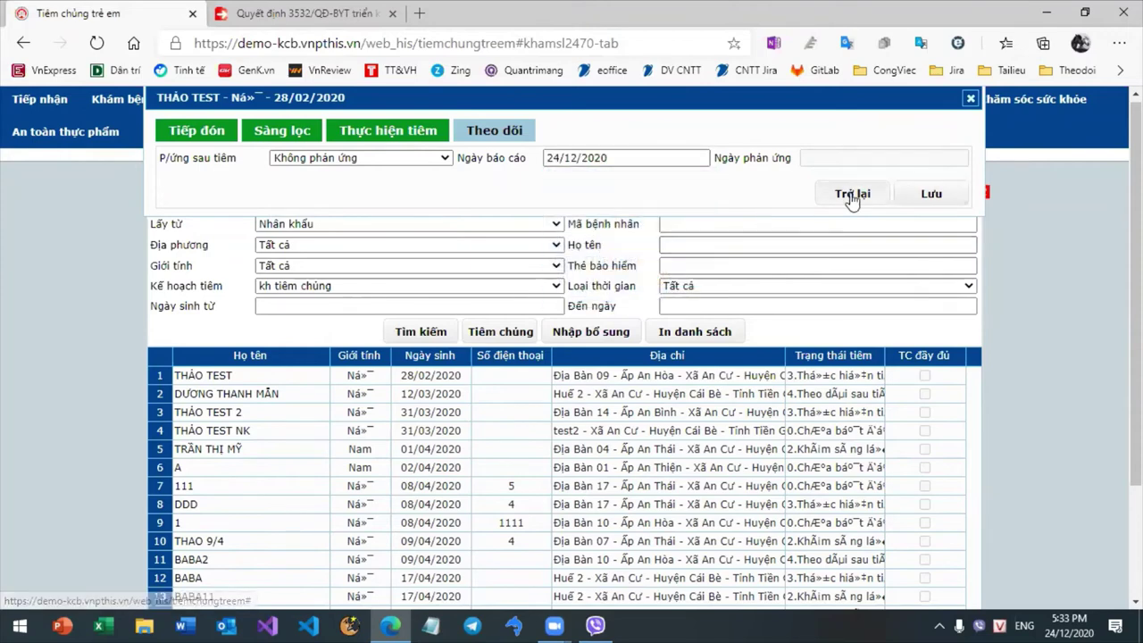
click(609, 157)
click(634, 278)
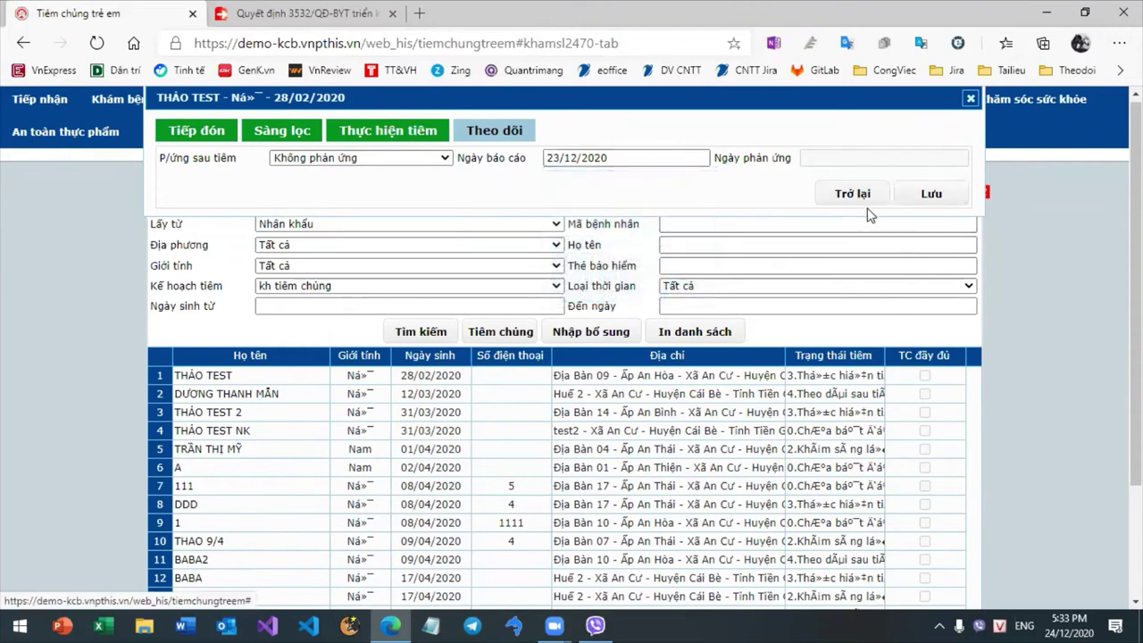
click(928, 191)
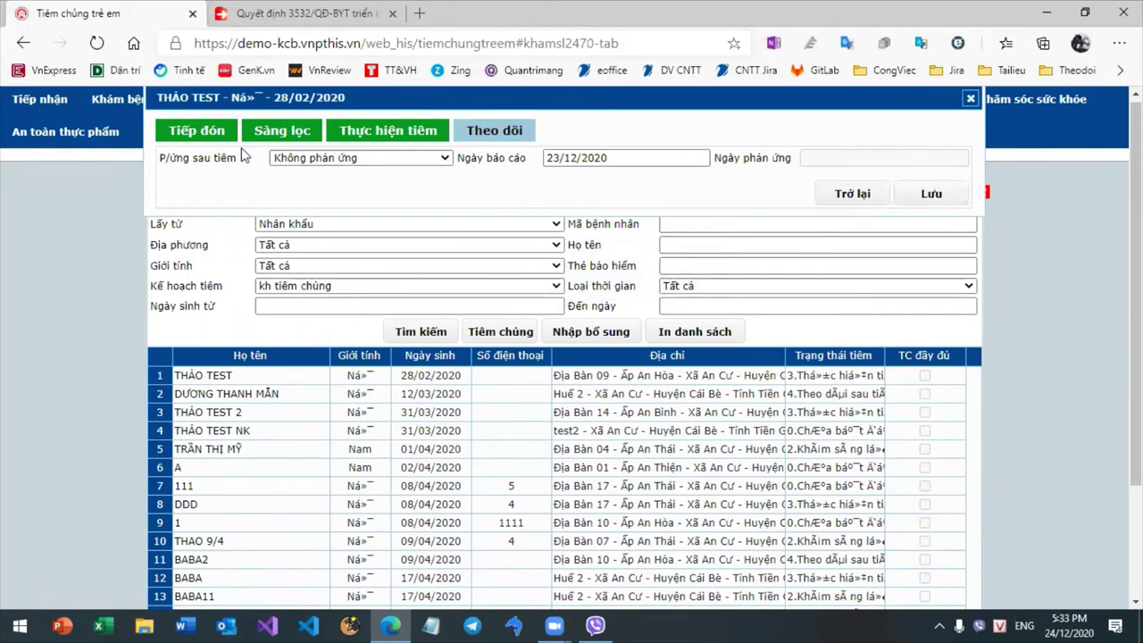
click(351, 160)
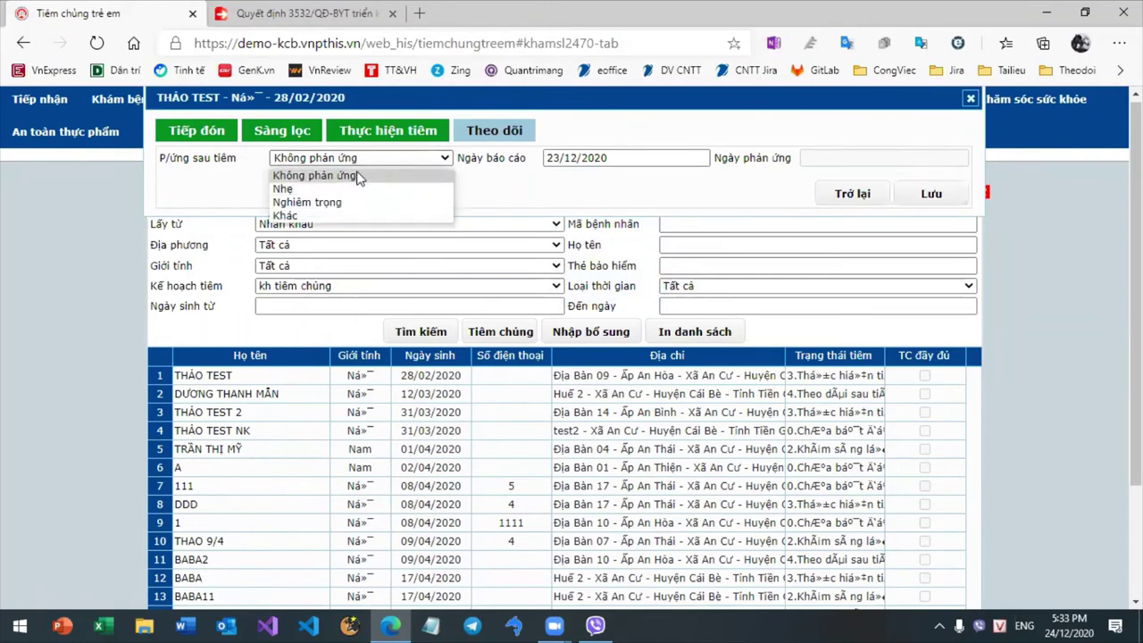
click(360, 170)
click(930, 195)
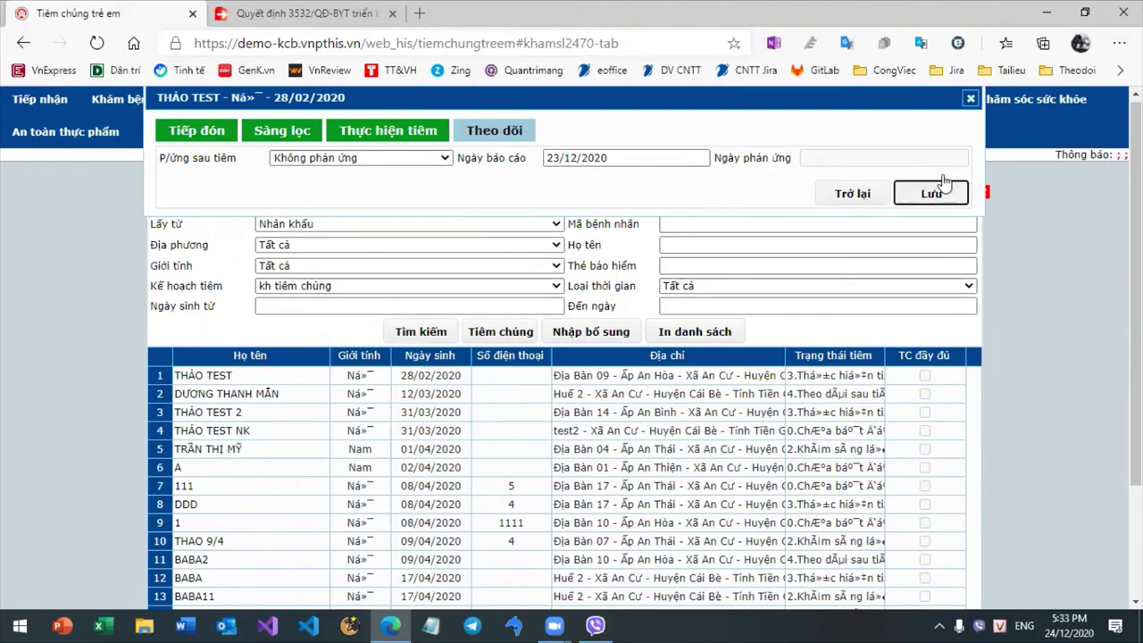
click(970, 99)
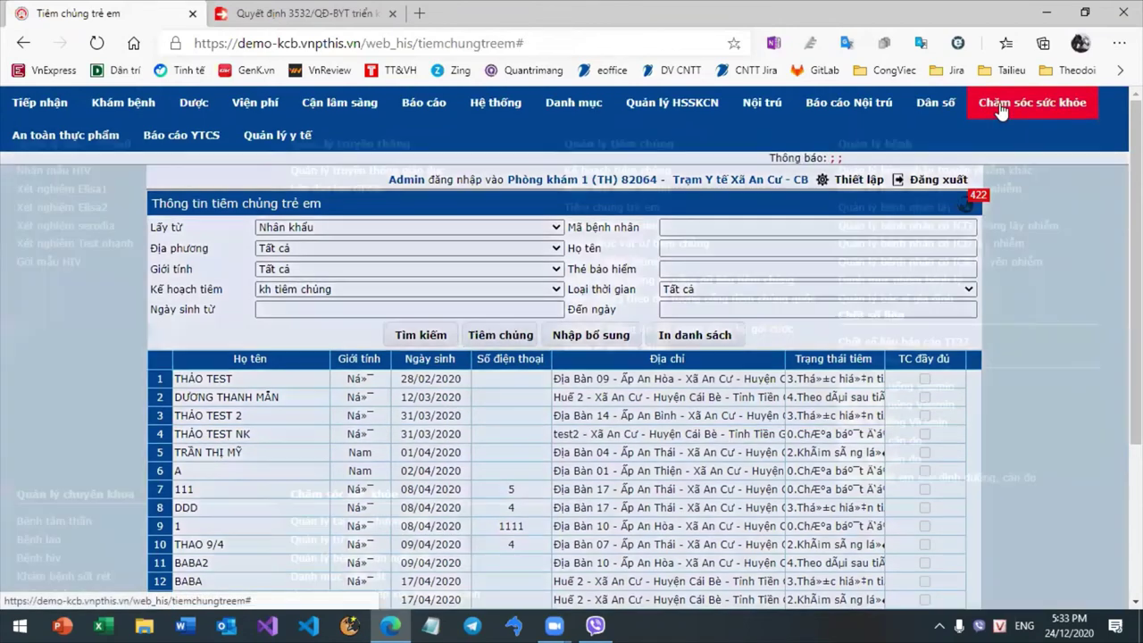
- Open the vaccination supplies catalogue Danh mục vật tư tiêm chủng and inspect its entries, including the number of people per vial for DPT
click(998, 105)
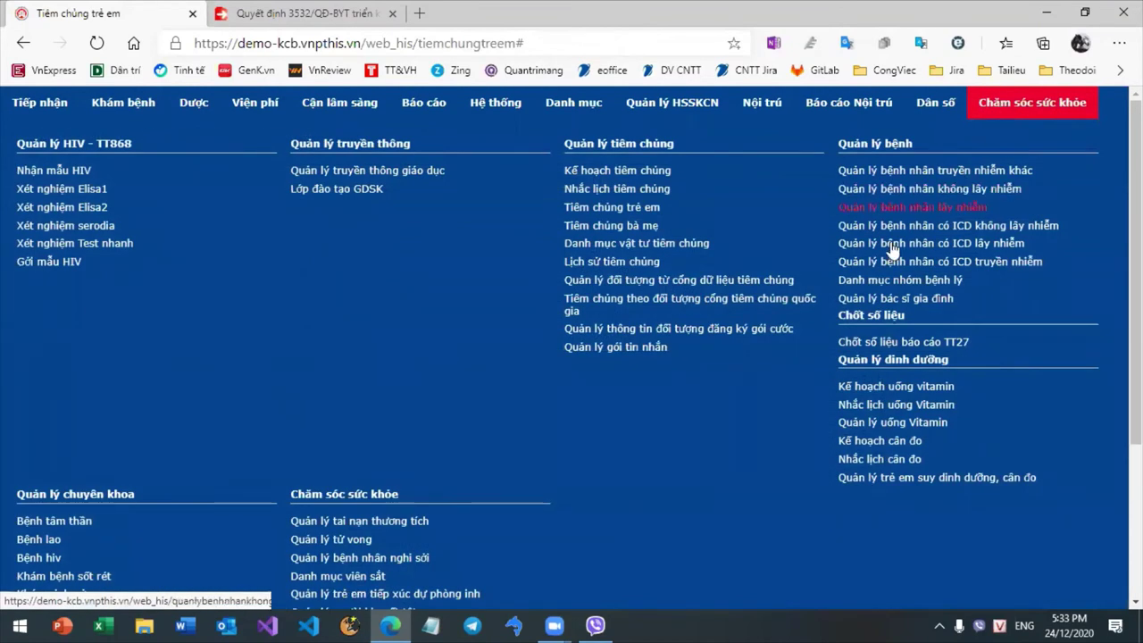
click(603, 245)
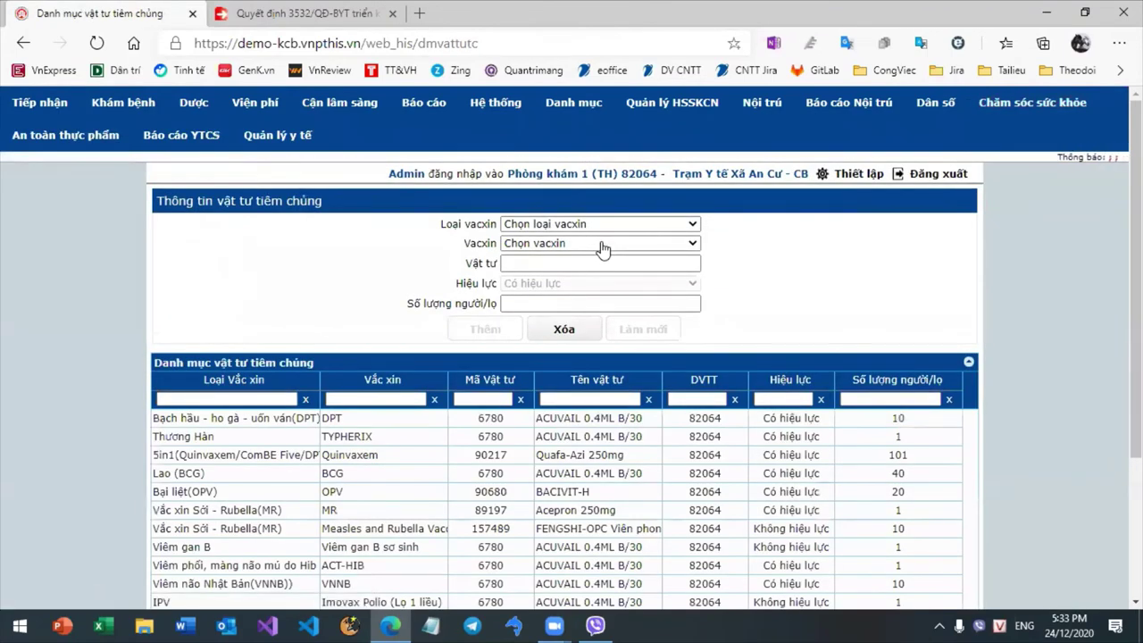
click(501, 435)
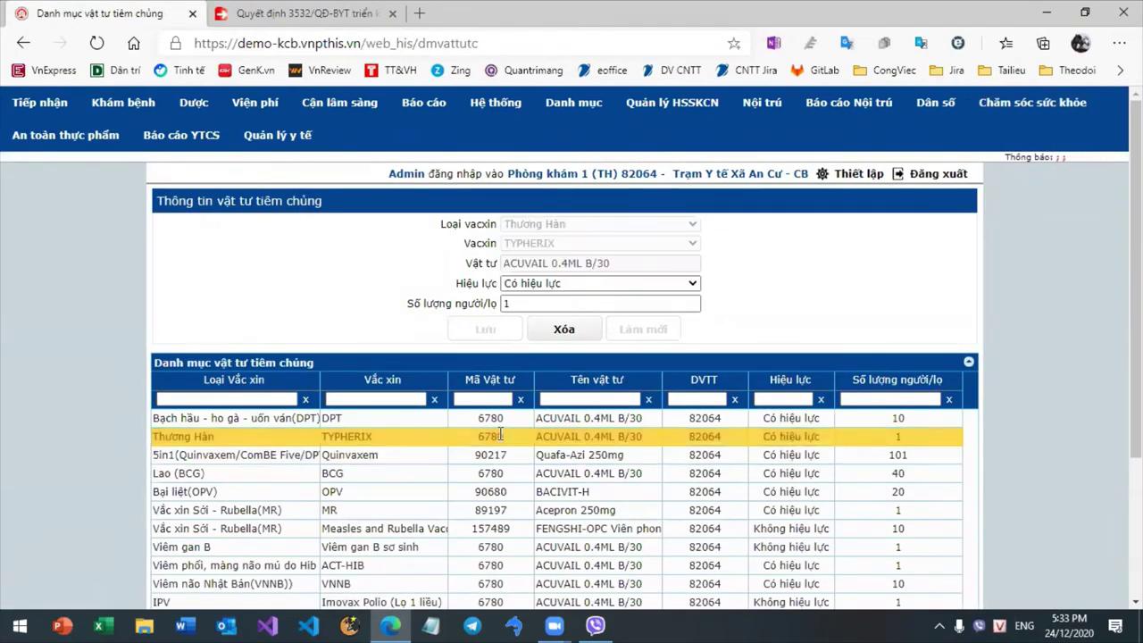
click(497, 475)
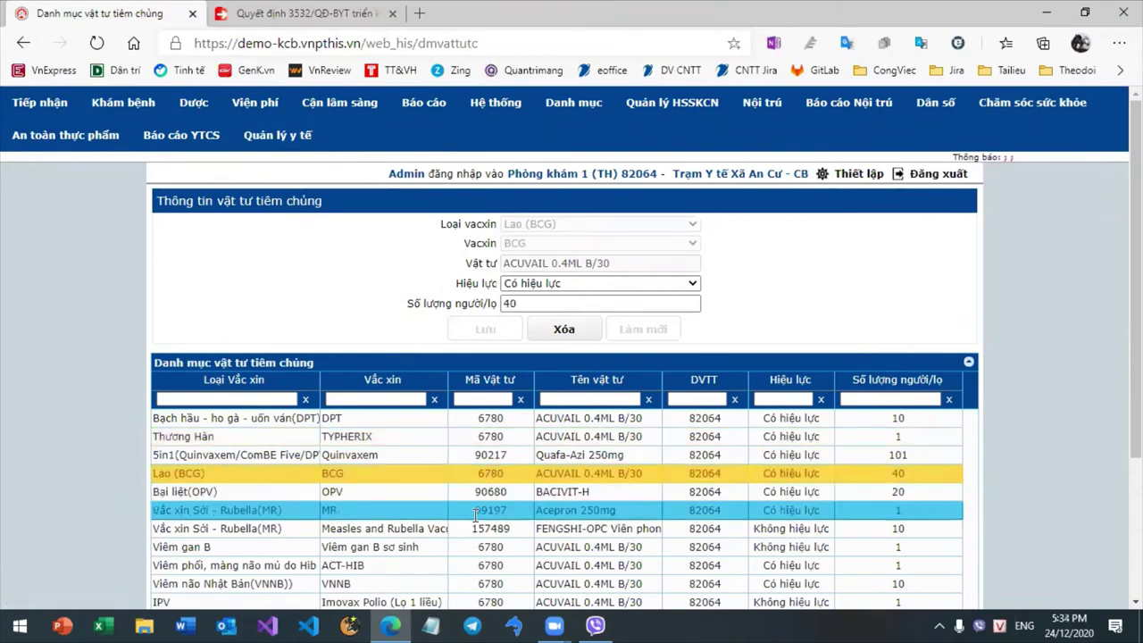
click(496, 492)
click(506, 507)
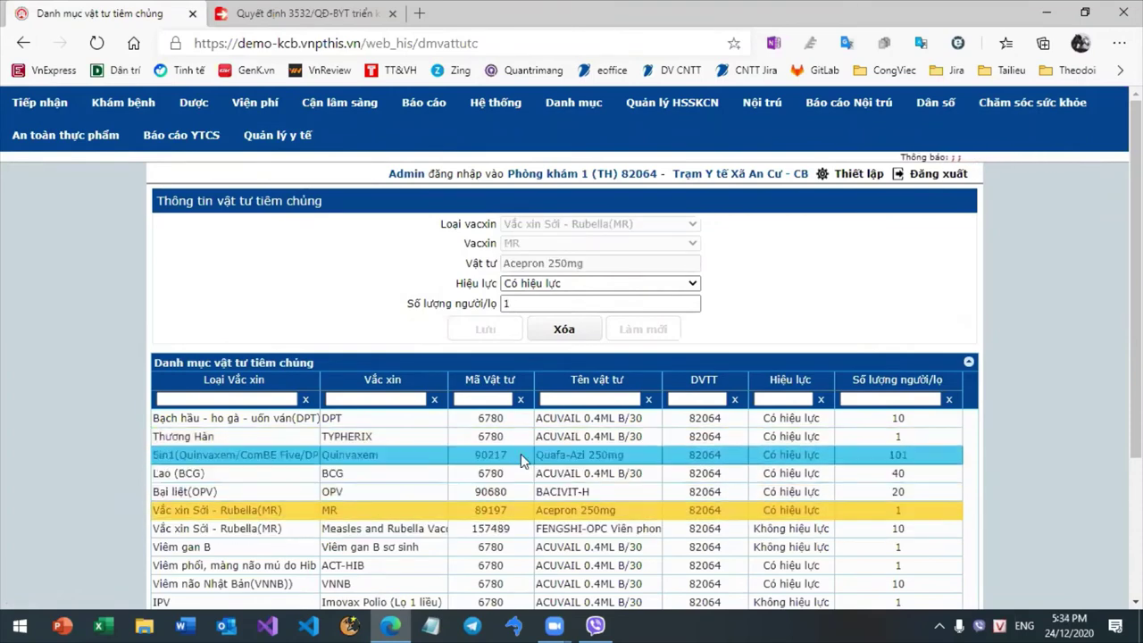
click(520, 453)
click(520, 418)
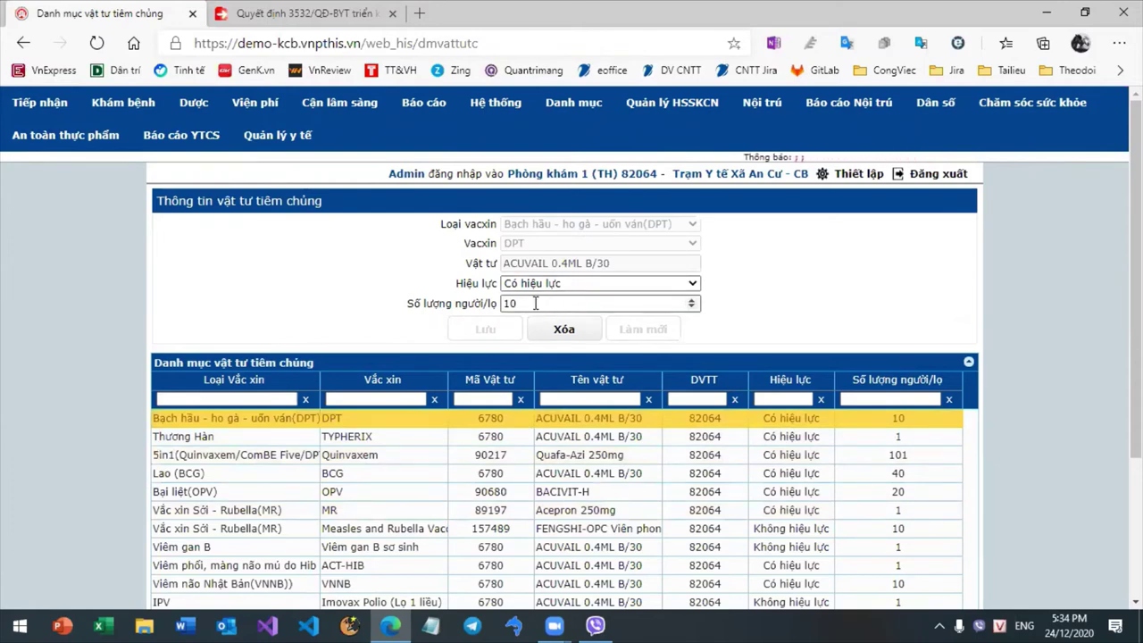
drag(536, 304, 507, 301)
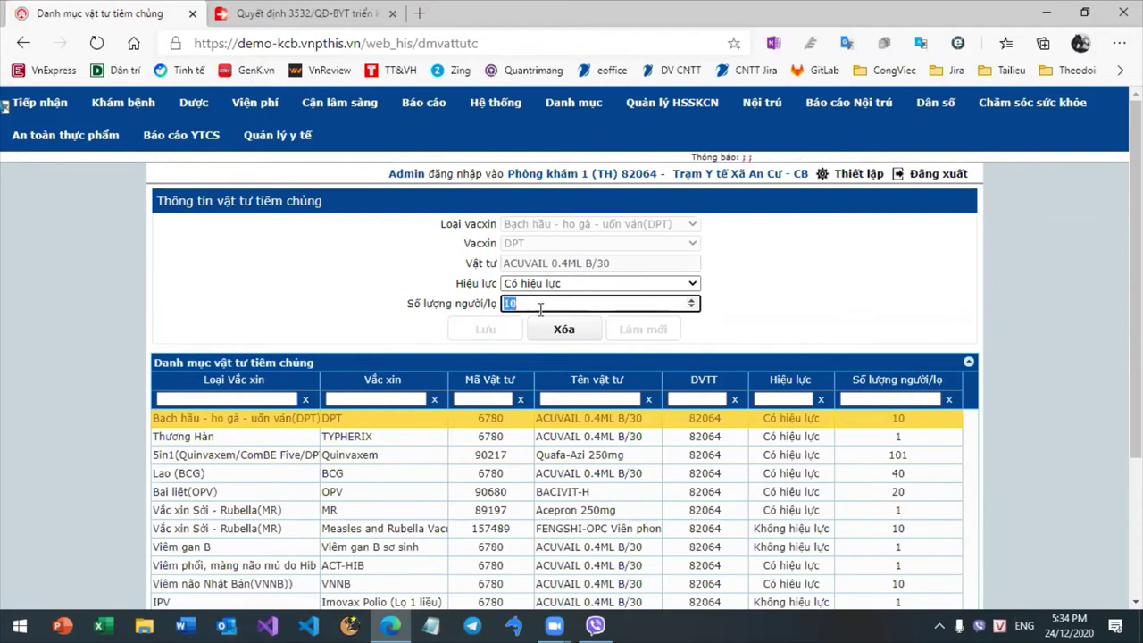
- Examine the supply details of the Viêm gan B, BCG, ACT-HIB, OPV and TYPHERIX entries
click(468, 544)
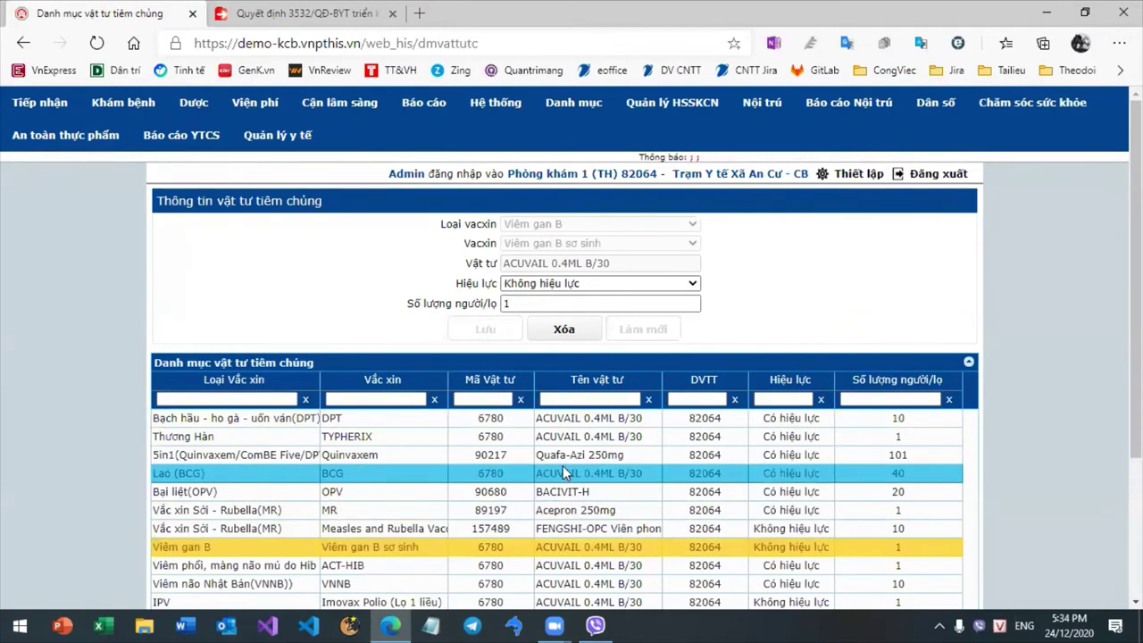
click(499, 473)
click(500, 565)
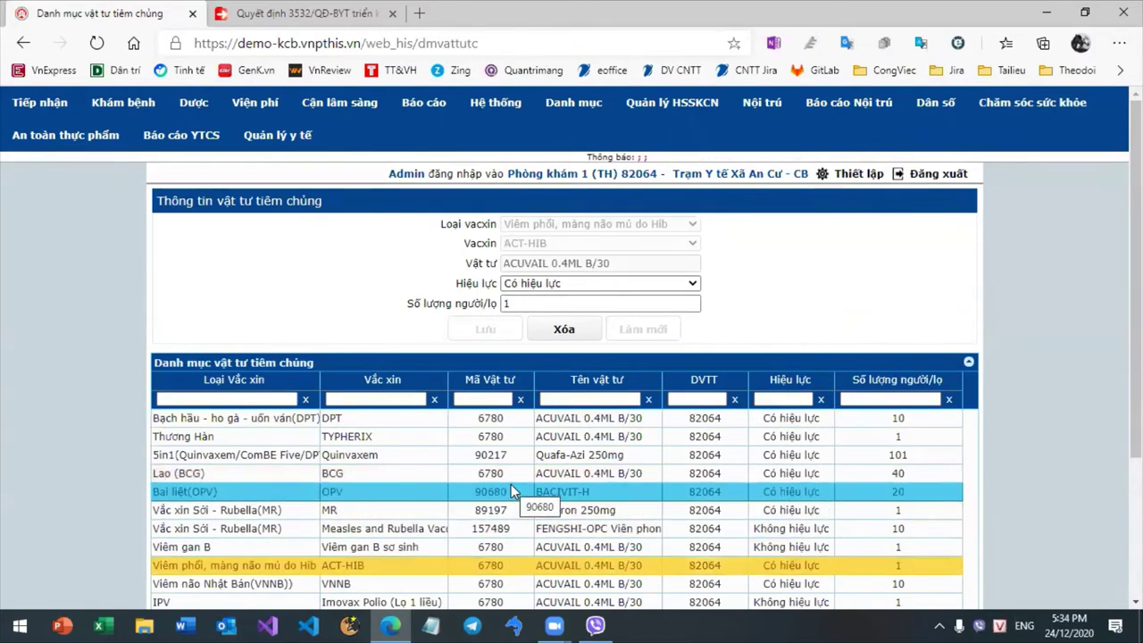
click(500, 435)
click(501, 491)
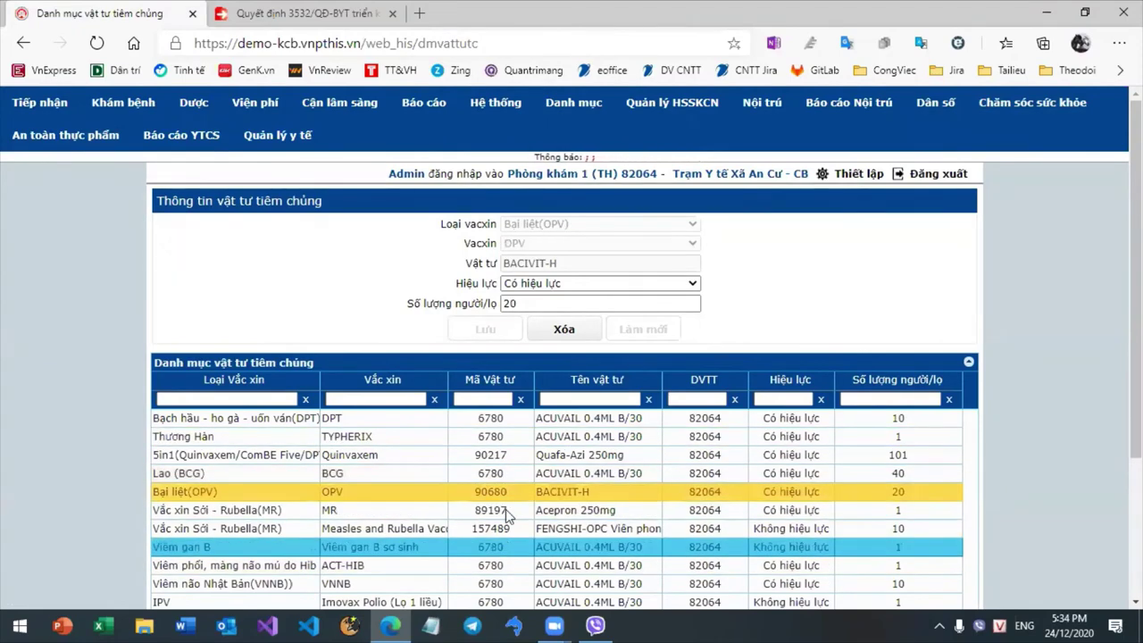
click(509, 473)
click(517, 436)
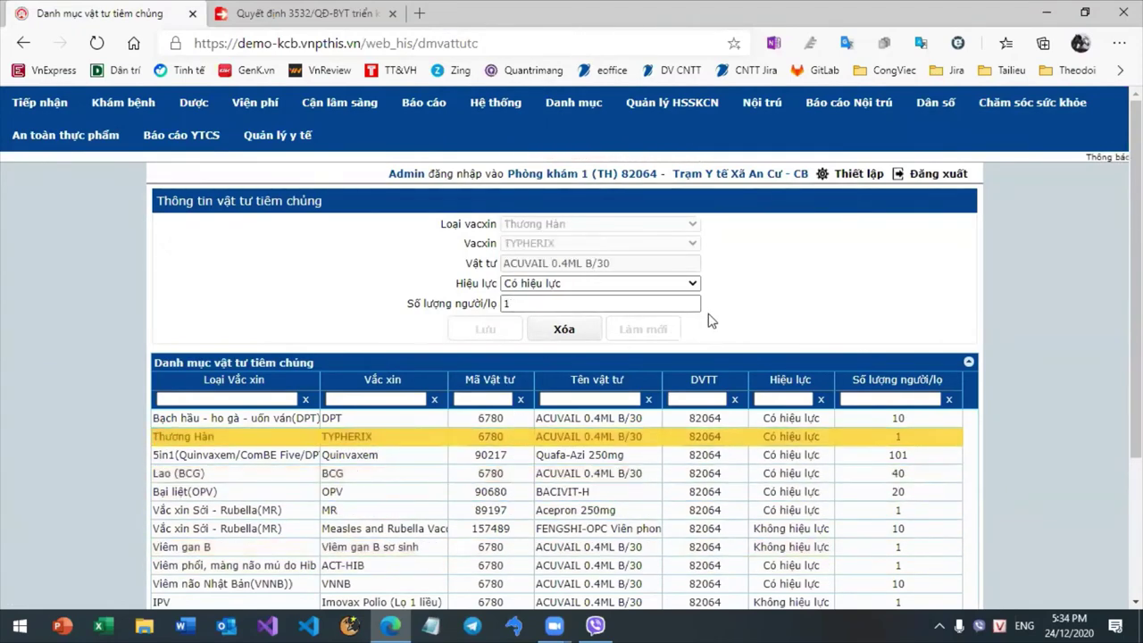
- Open the national-portal vaccination page Tiêm chủng theo đối tượng cổng tiêm chủng quốc gia and show its Tiêm chủng section
click(1042, 107)
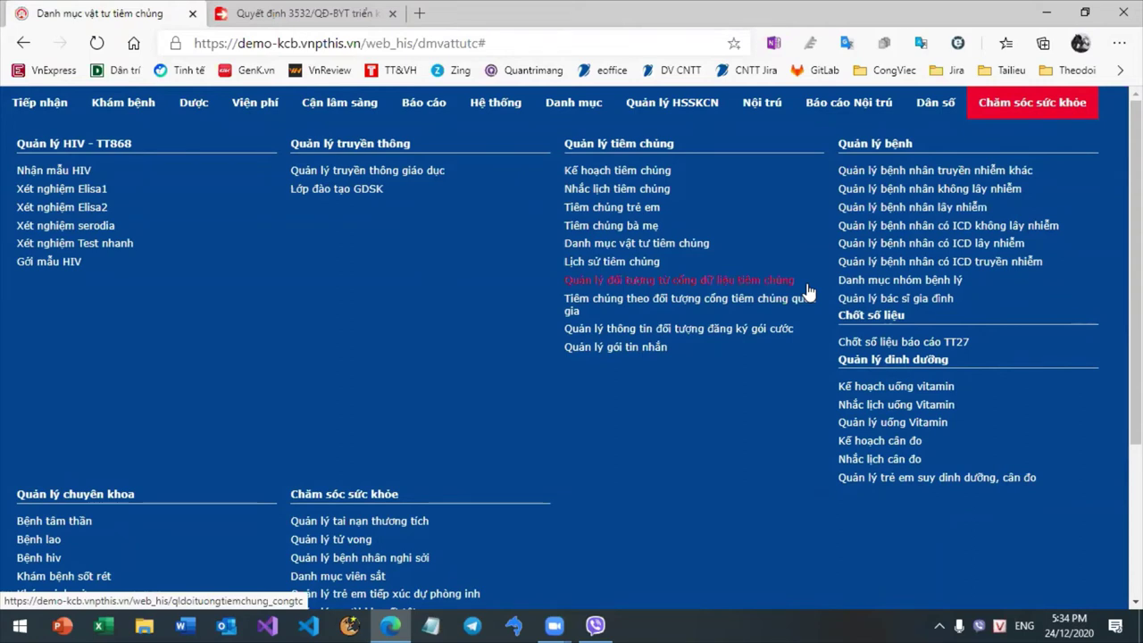
click(578, 304)
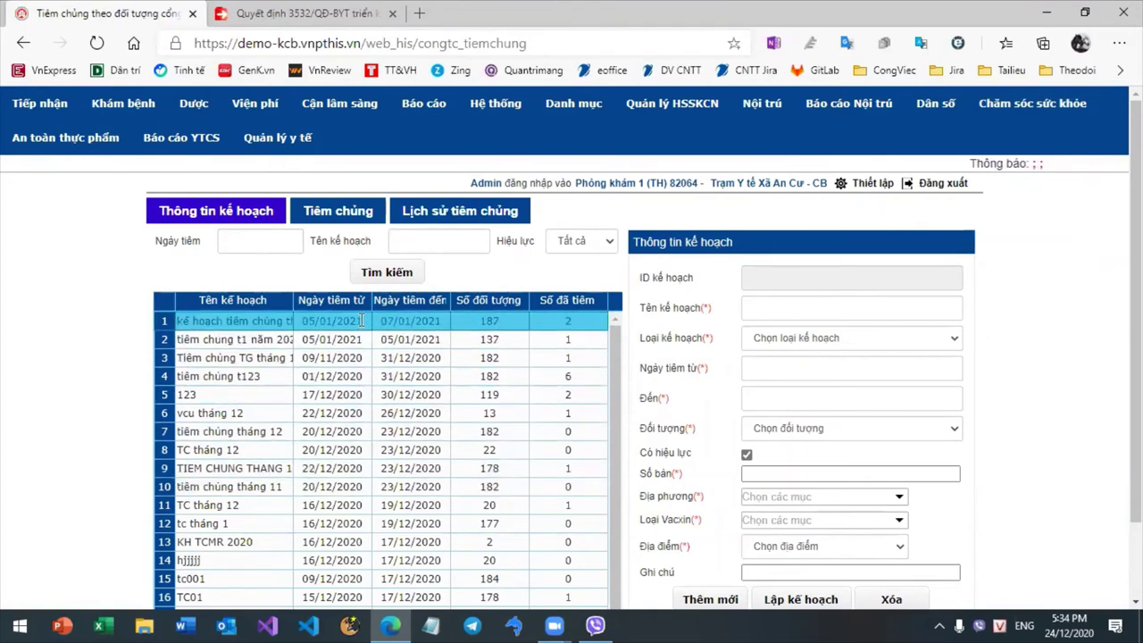
click(347, 222)
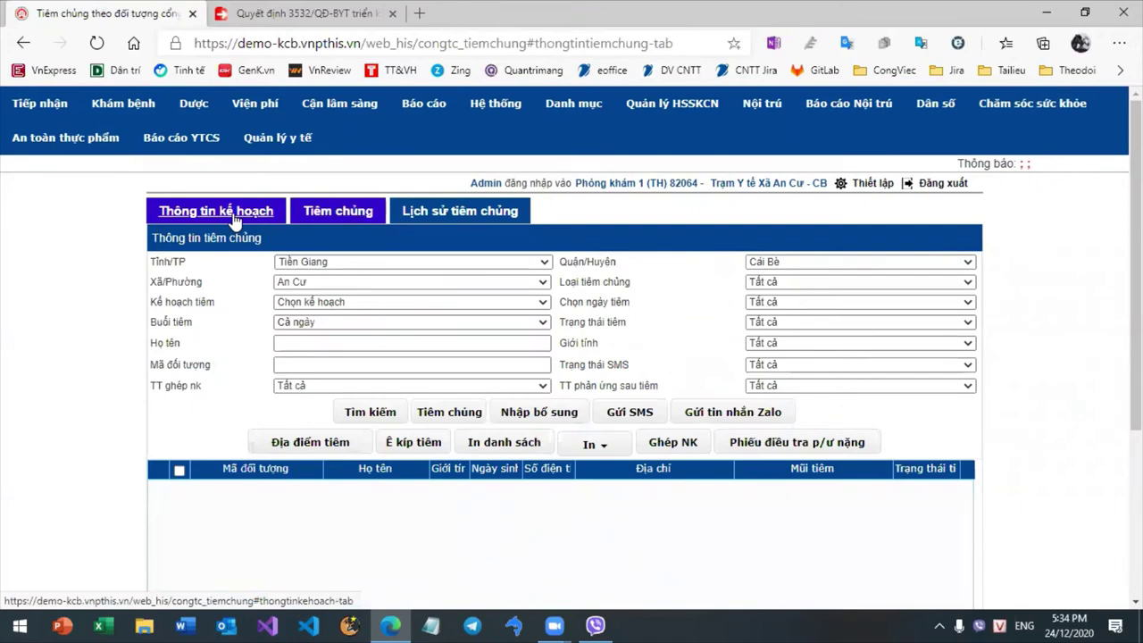
- Show the Thông tin kế hoạch section and examine the per-date vaccine breakdown of the plan kế hoạch tiêm chủng tháng 1
click(235, 218)
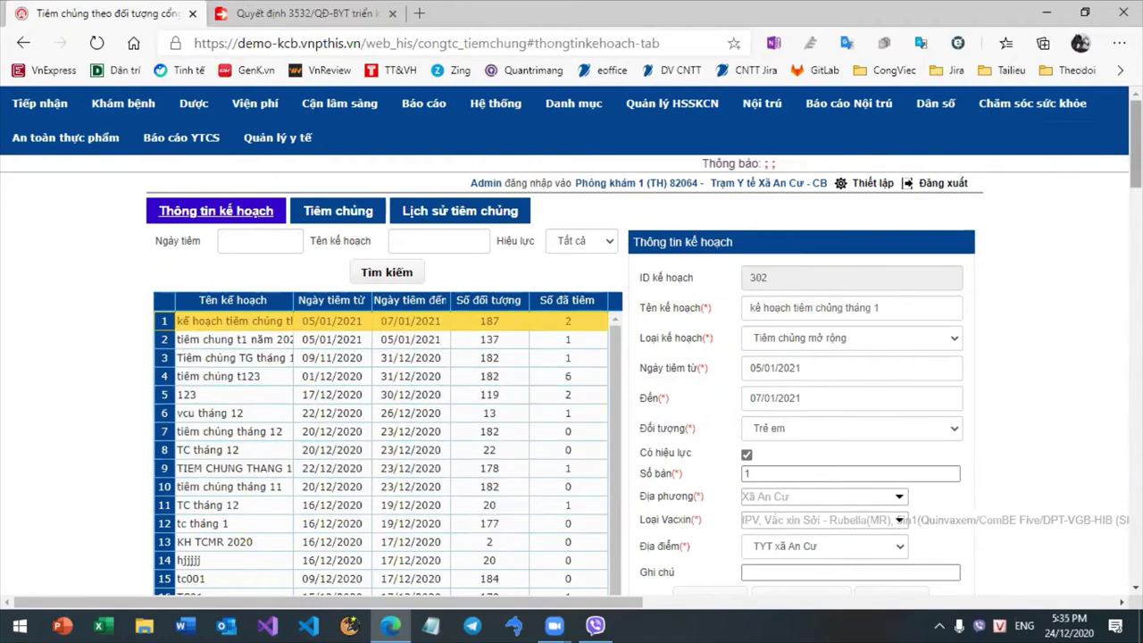
scroll(438, 489, down, 5)
scroll(1048, 134, down, 10)
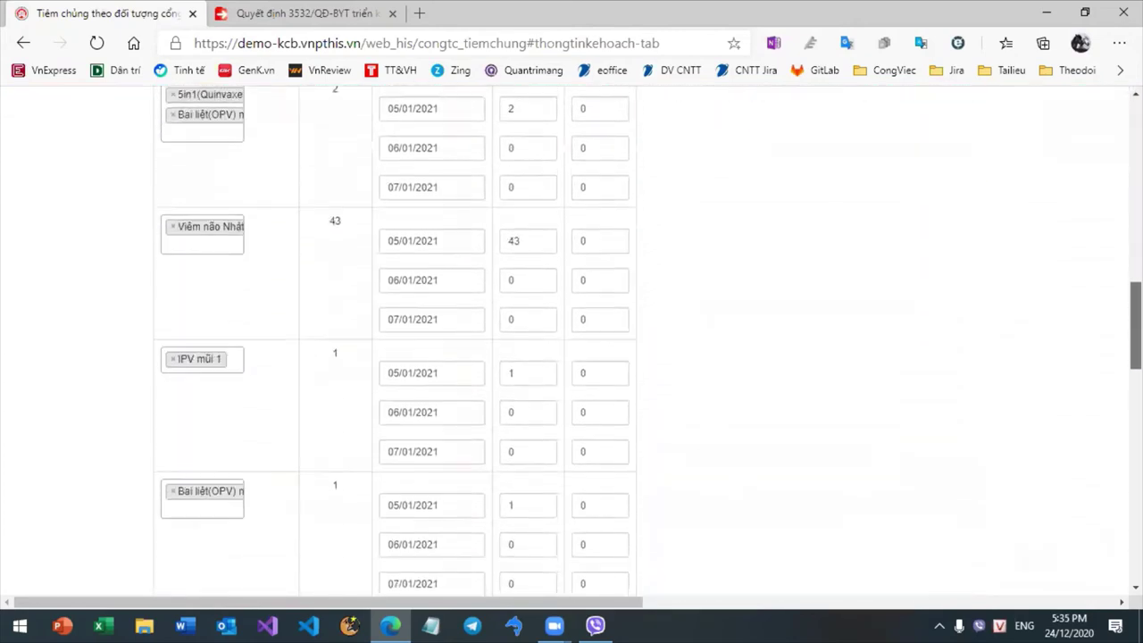
scroll(1048, 133, up, 20)
- Open Khám bệnh ngoại trú and check the patient lists for each status, including Nhập viện, Chuyển tuyến, Đang khám, Chuyển phòng and Đã khám
click(1036, 105)
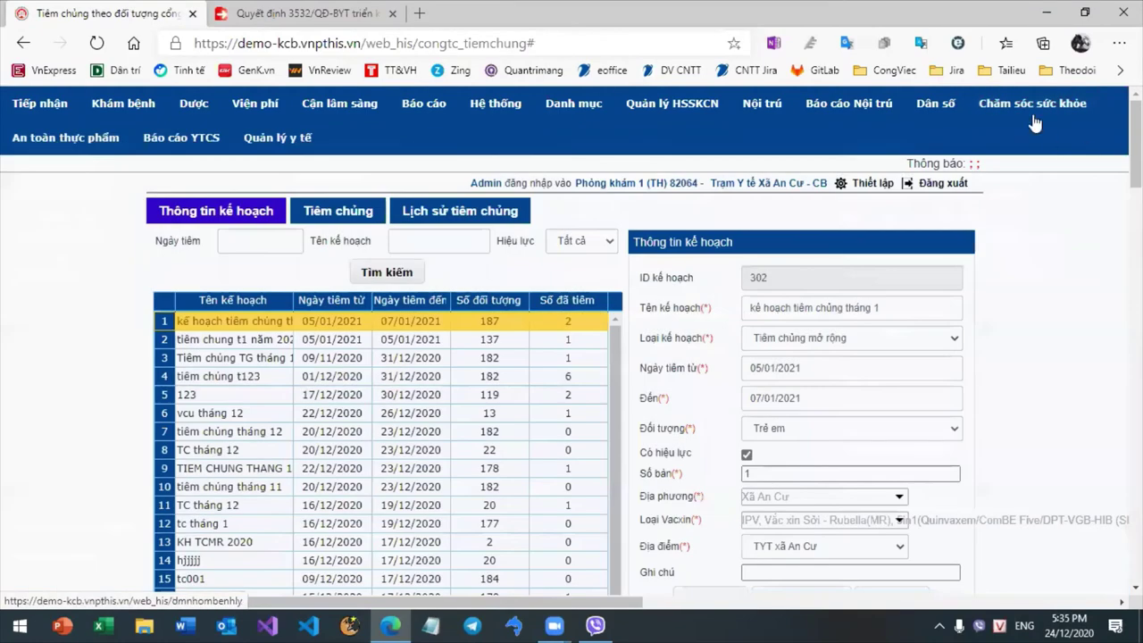
mouse_move(1024, 132)
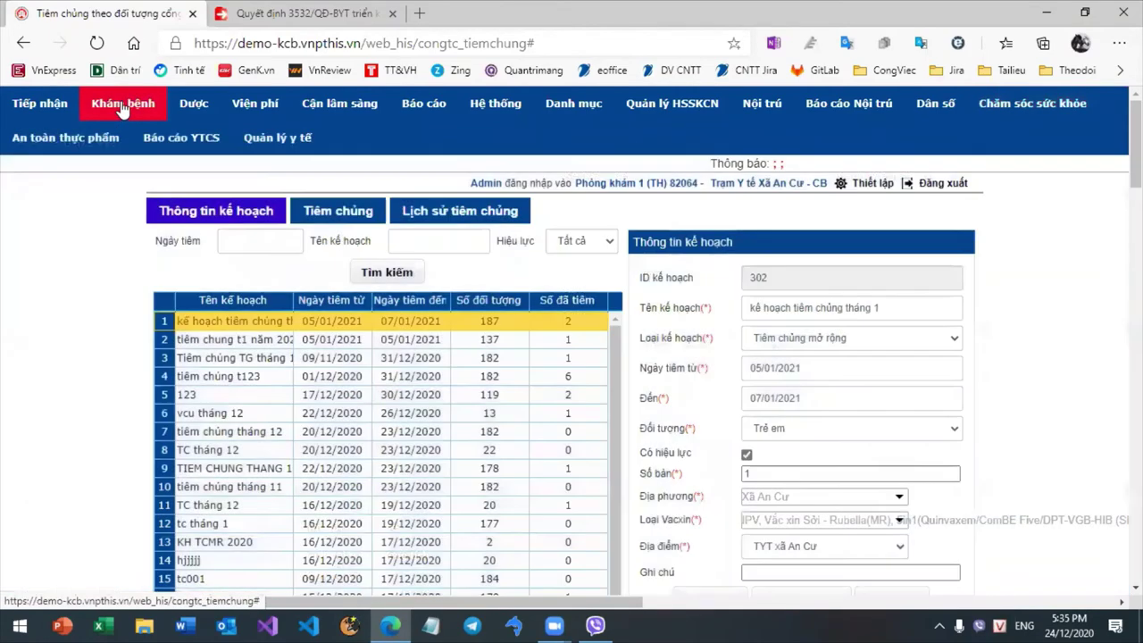
mouse_move(122, 106)
click(102, 175)
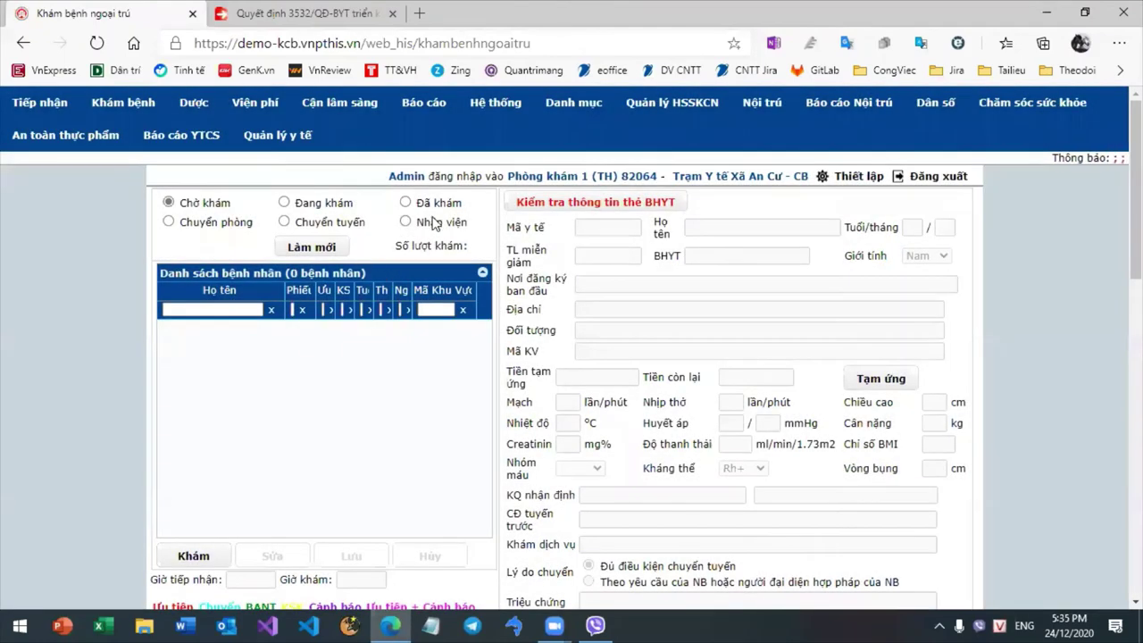
click(436, 203)
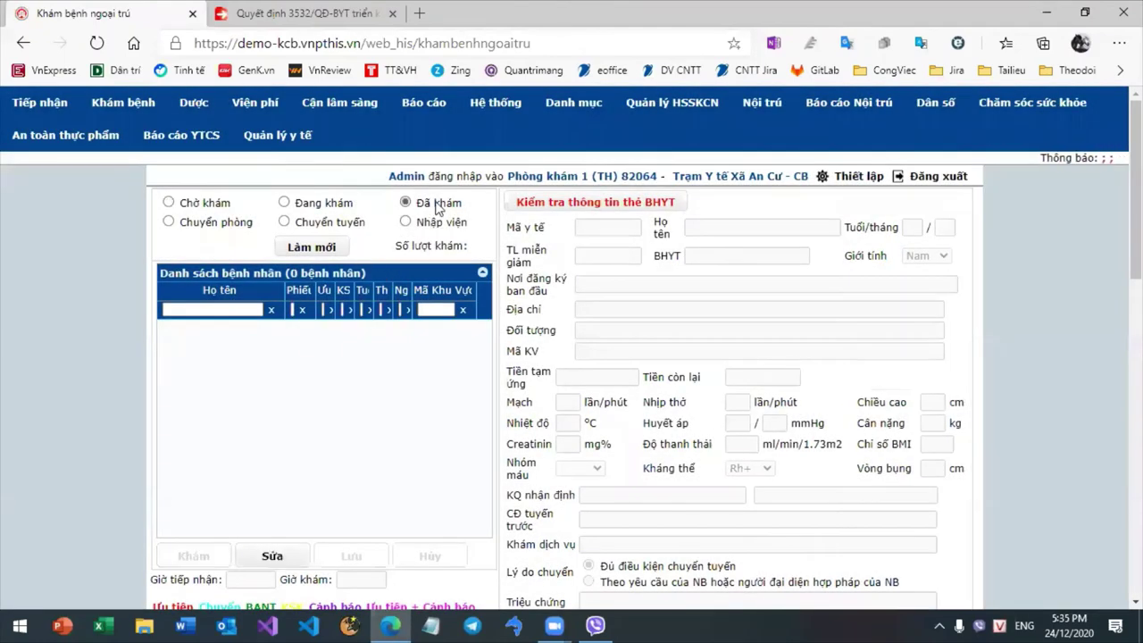
click(425, 224)
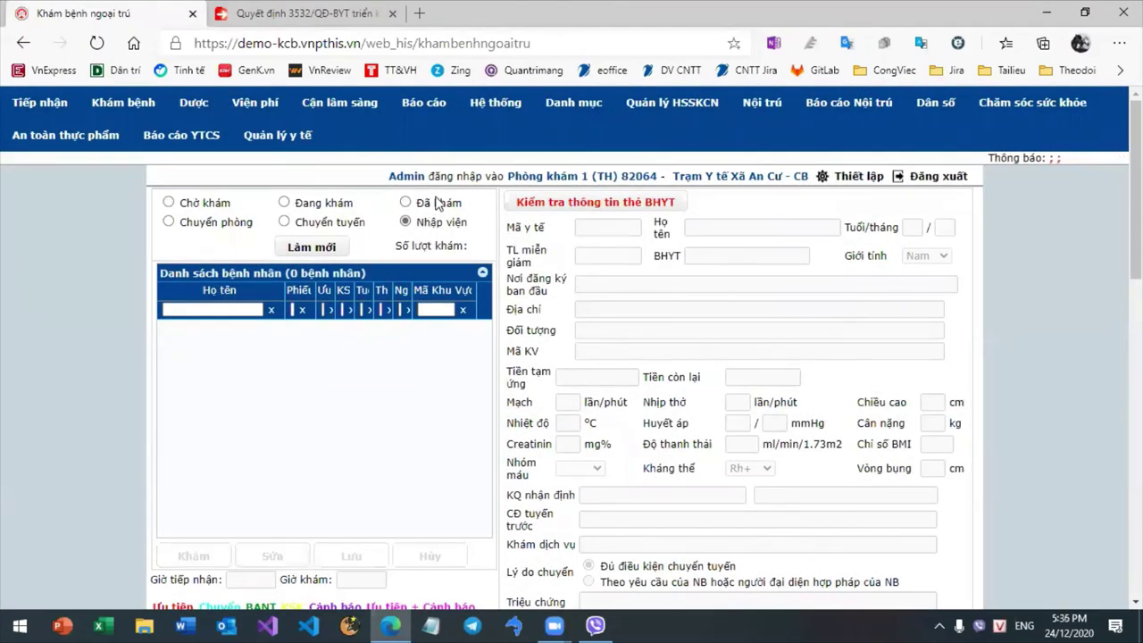
click(441, 202)
click(349, 223)
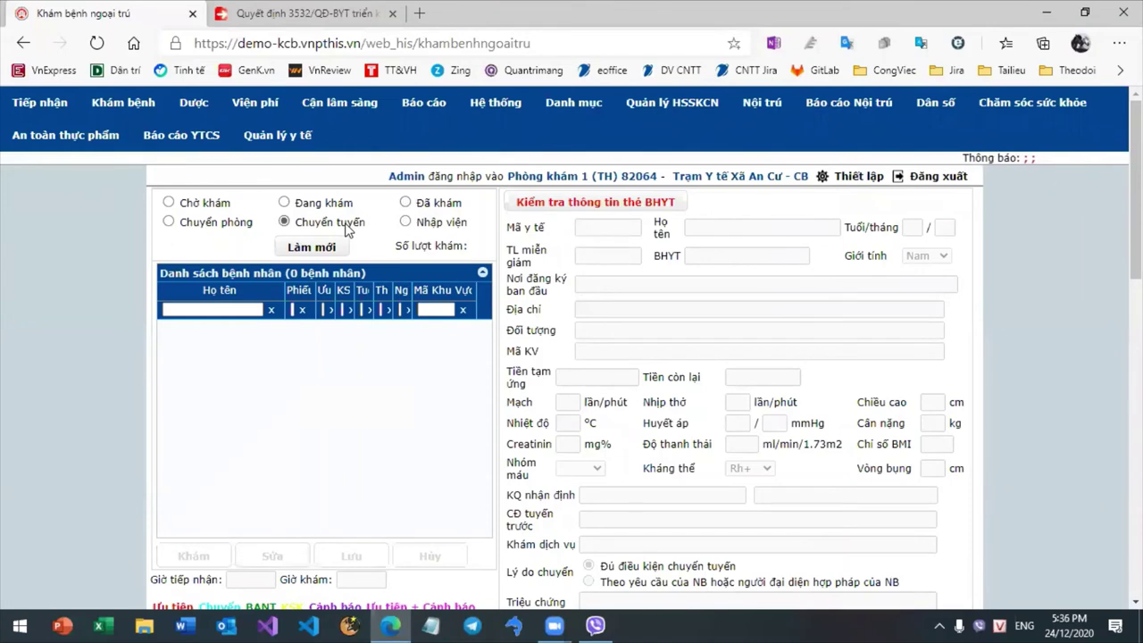
click(439, 204)
click(302, 204)
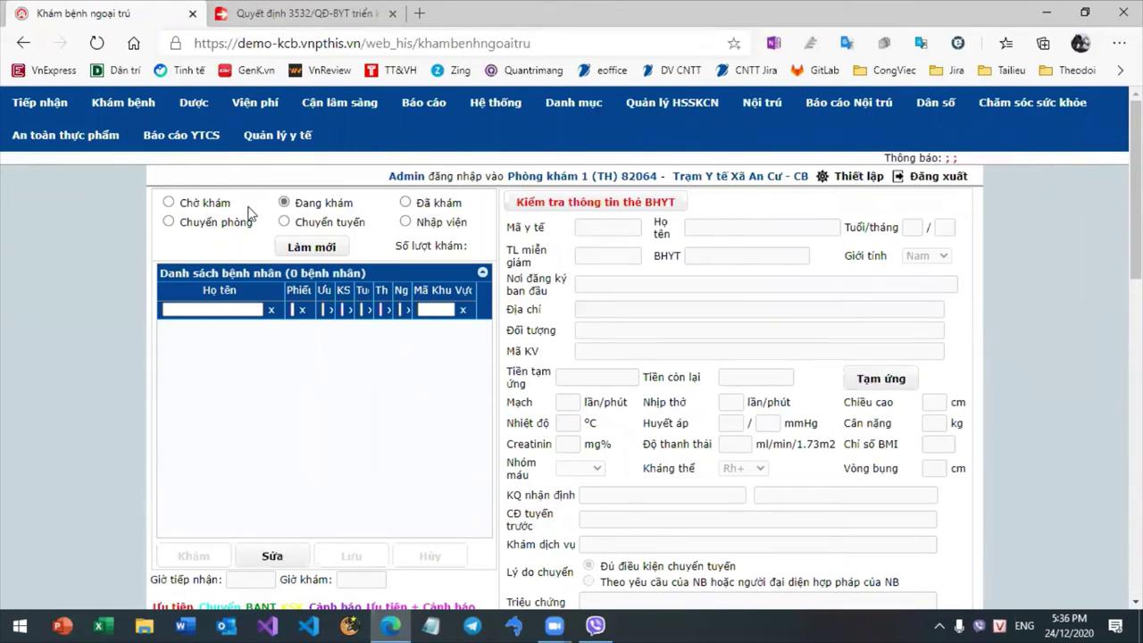
click(202, 205)
click(205, 228)
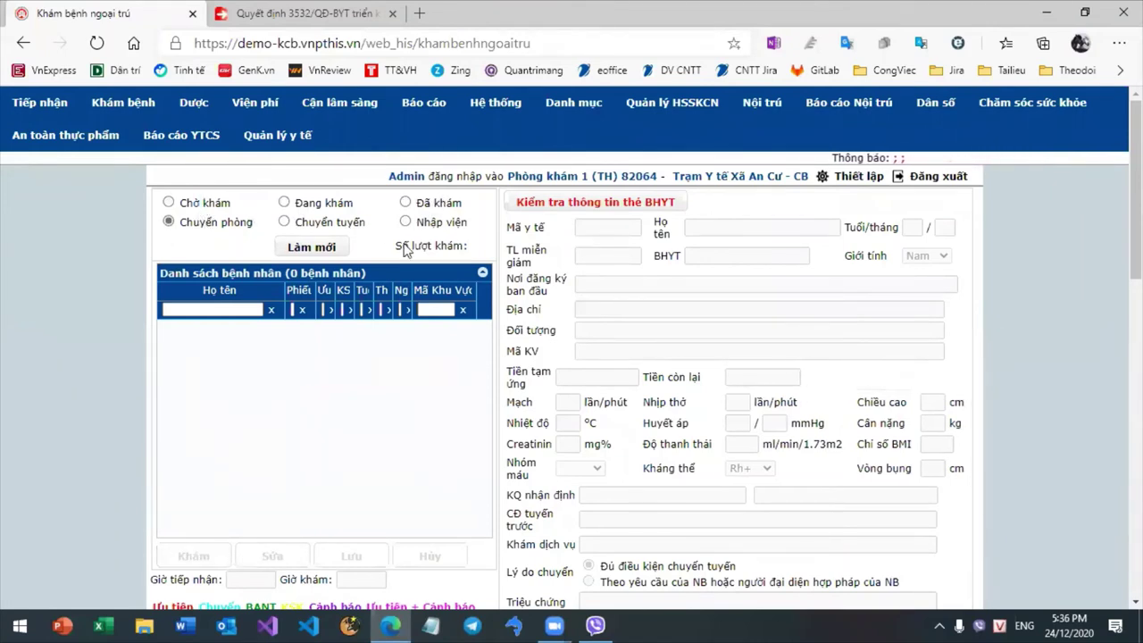
click(438, 203)
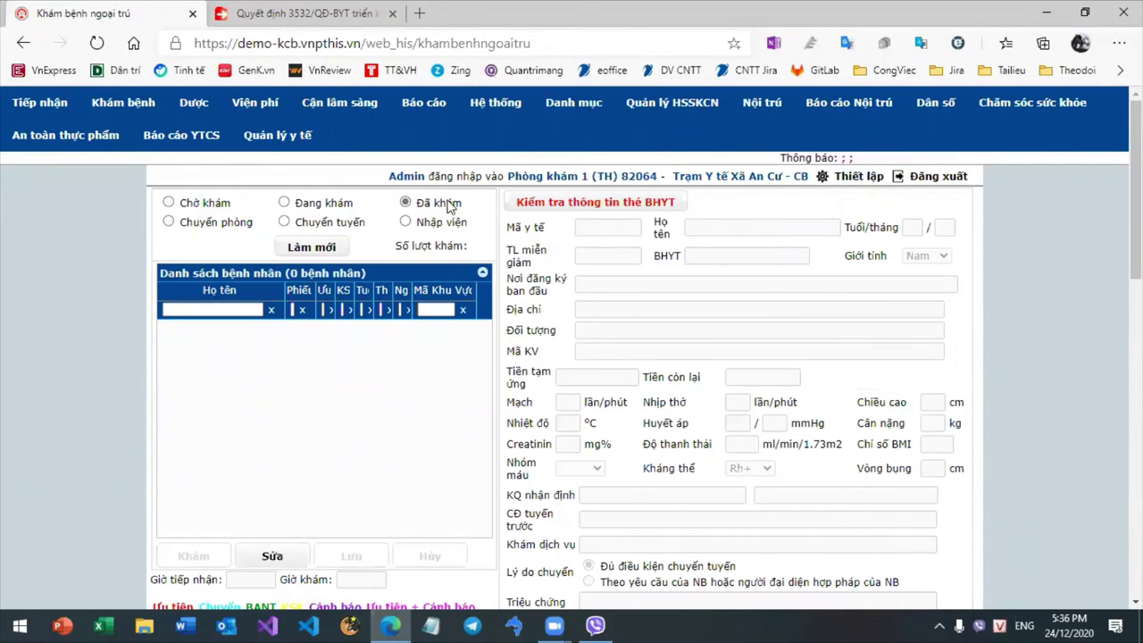
- Reload the outpatient examination page and show the Đã khám patient list again
click(267, 43)
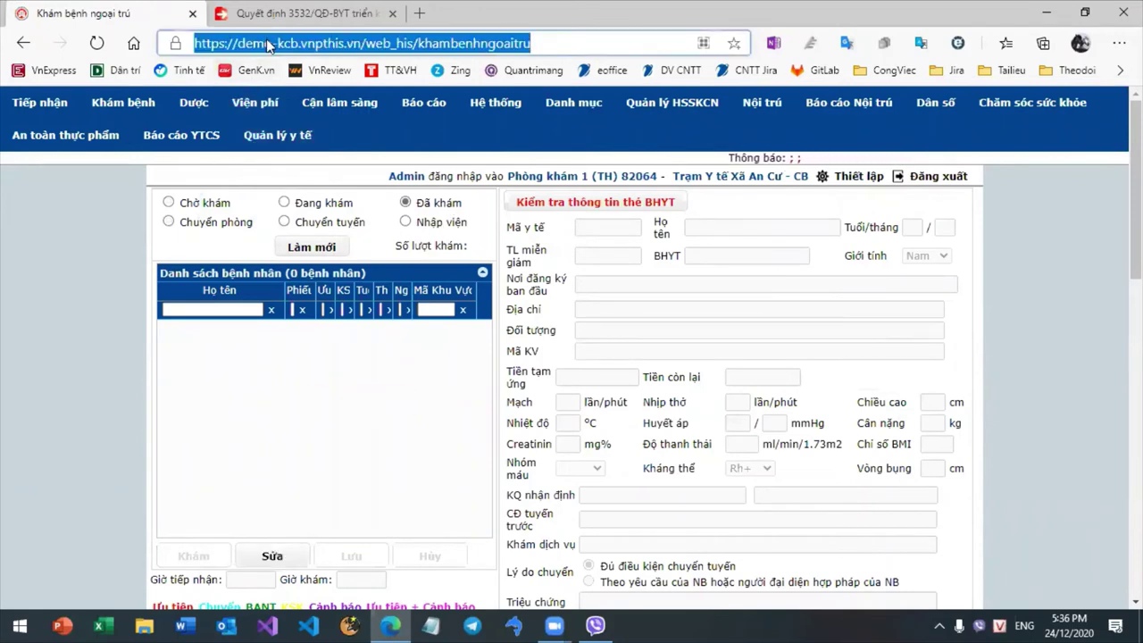
key(Return)
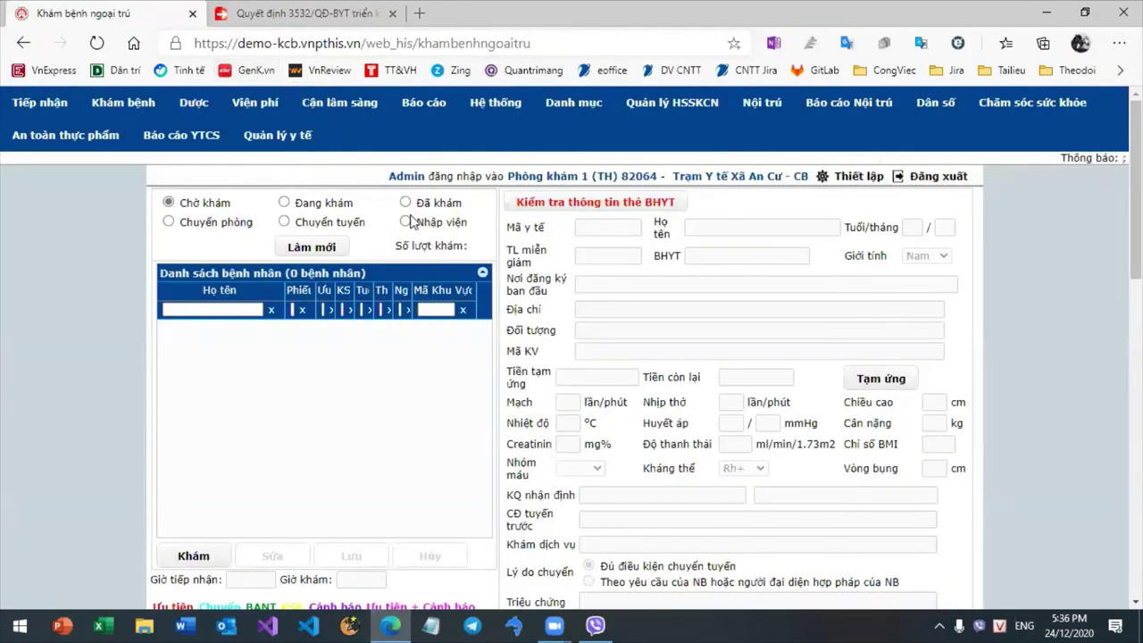
click(409, 204)
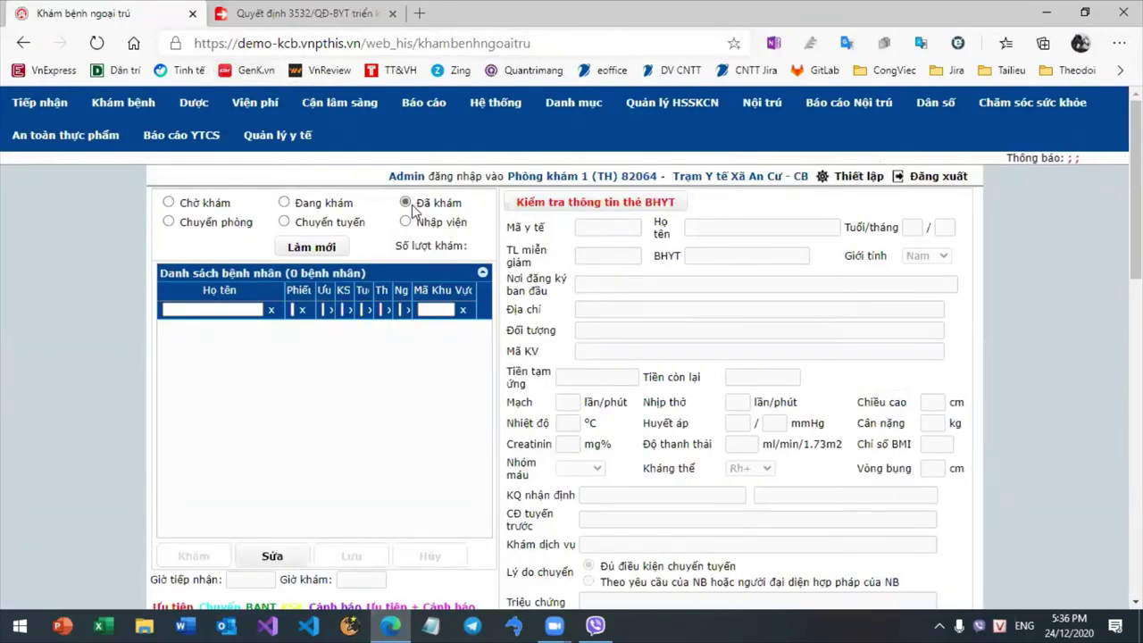
- Open the outpatient reception page Tiếp nhận ngoại trú and start a new patient reception record
click(53, 104)
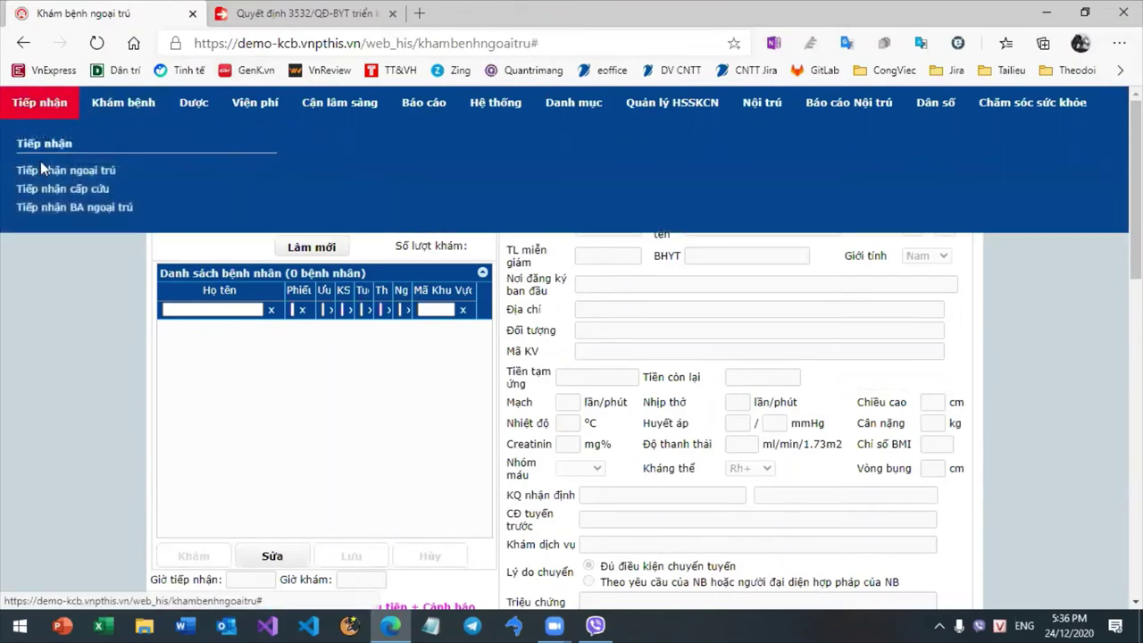
click(50, 178)
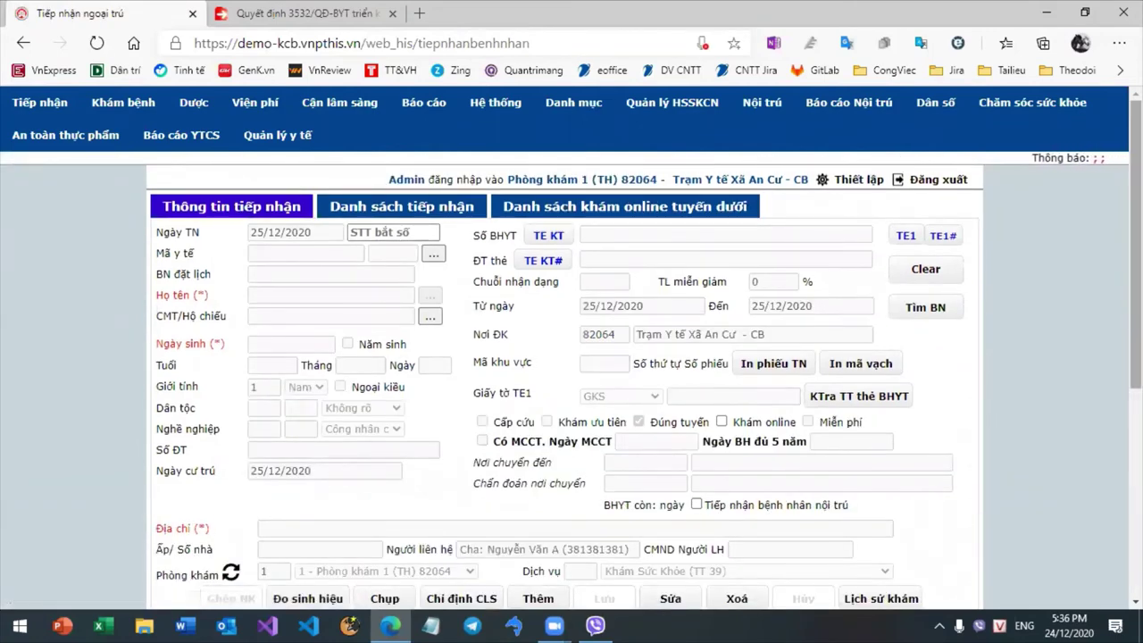
scroll(581, 480, down, 1)
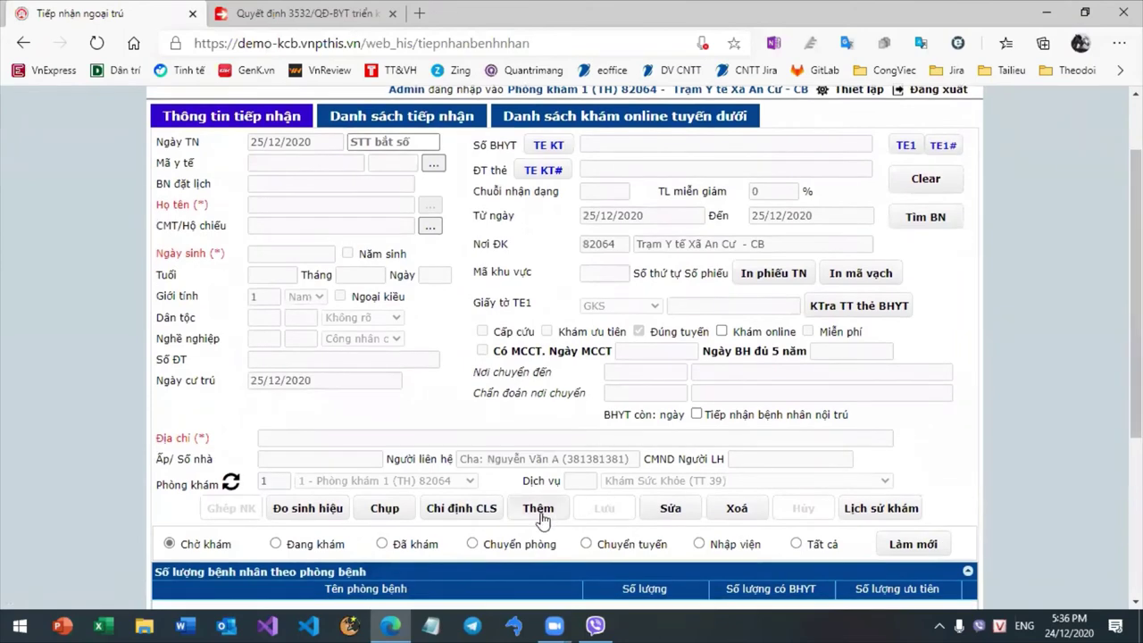
click(539, 508)
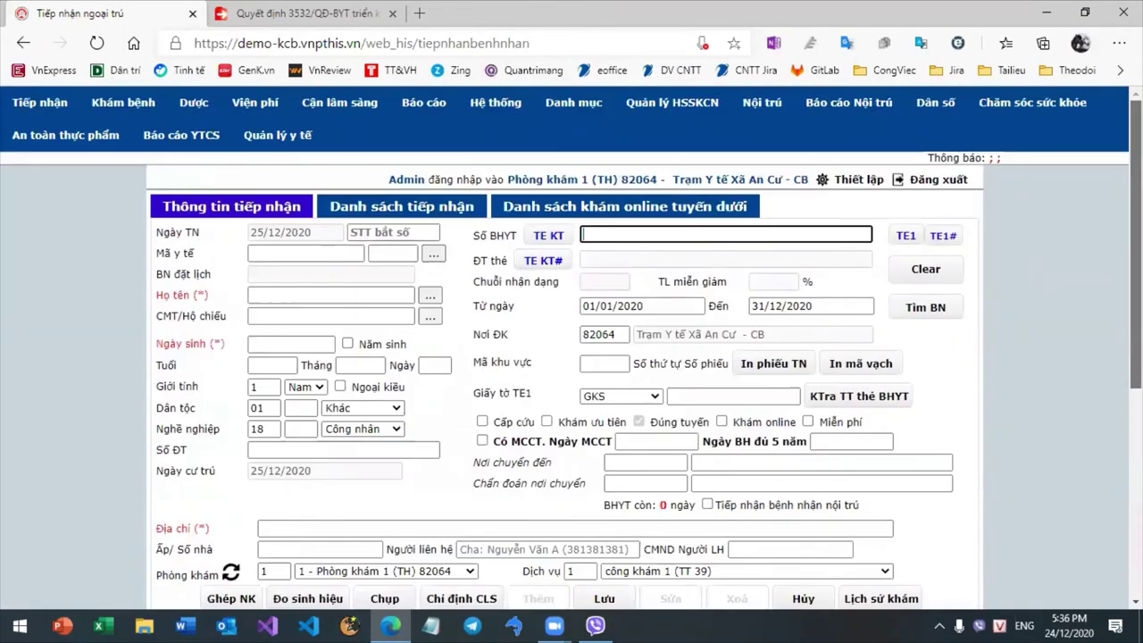
scroll(364, 229, down, 1)
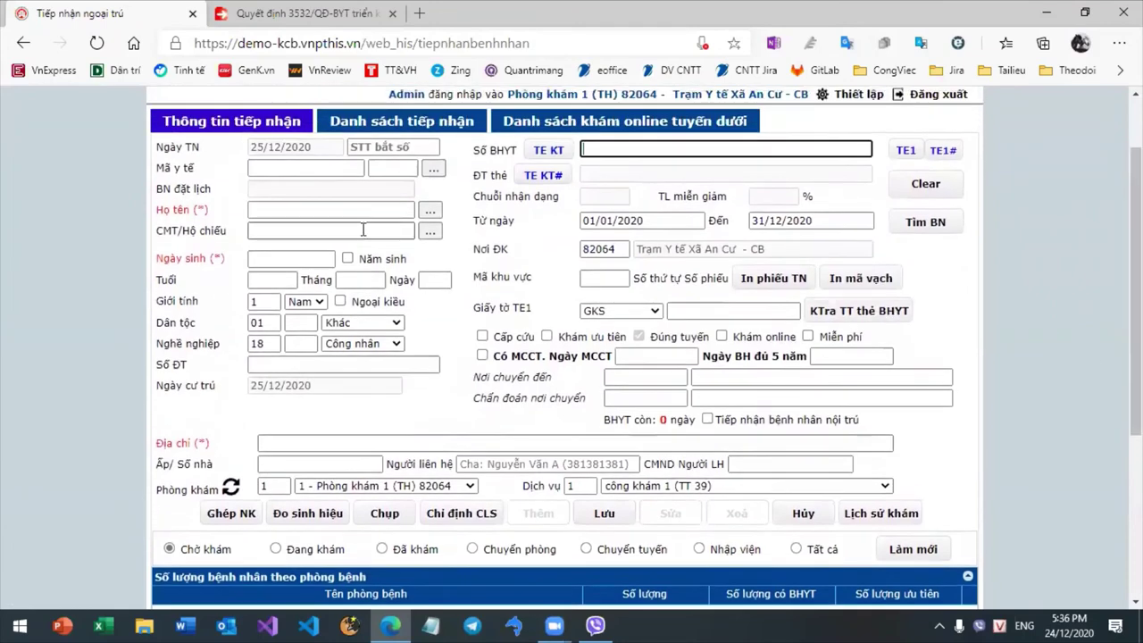
- Enter the patient's full name and date of birth in the new reception record
click(363, 210)
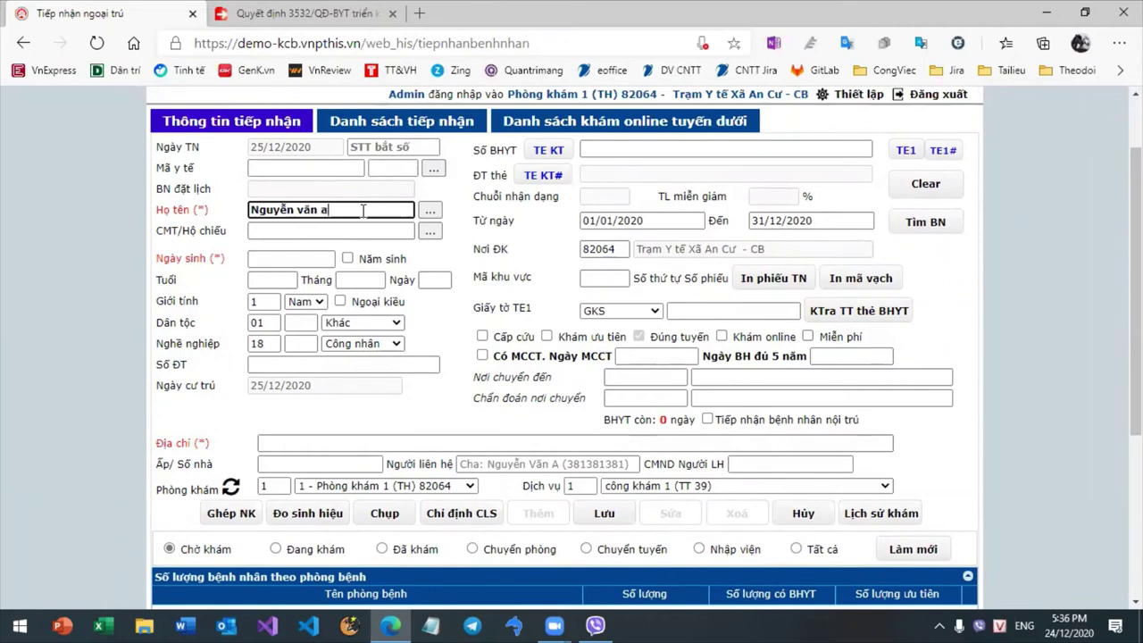
text(Nguyễn văn a)
key(Tab)
key(Tab)
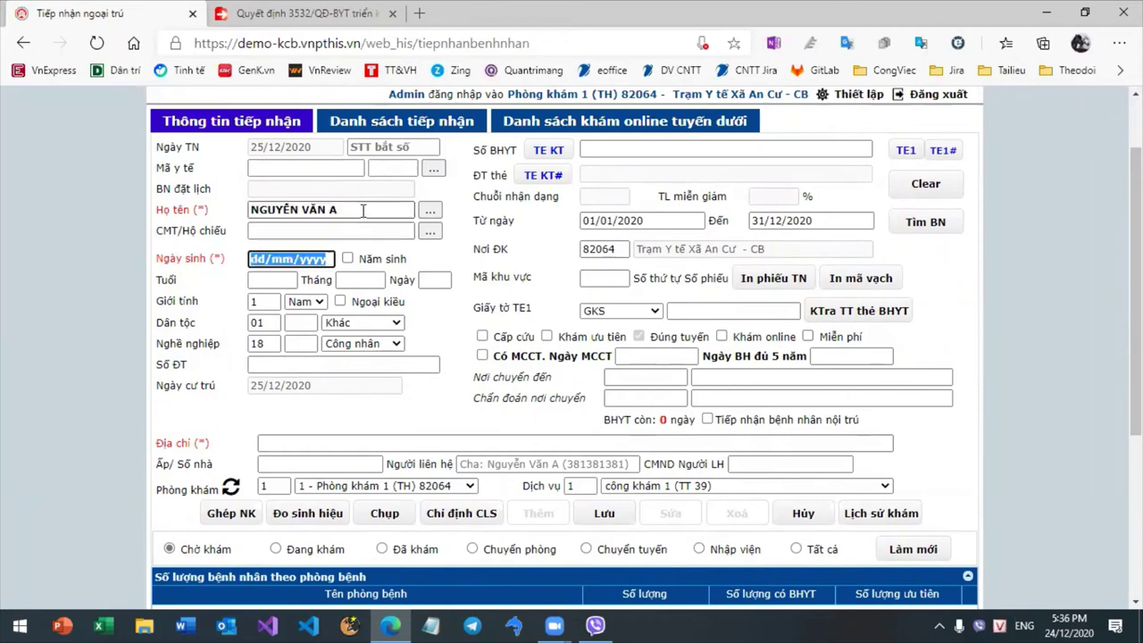
text(1909)
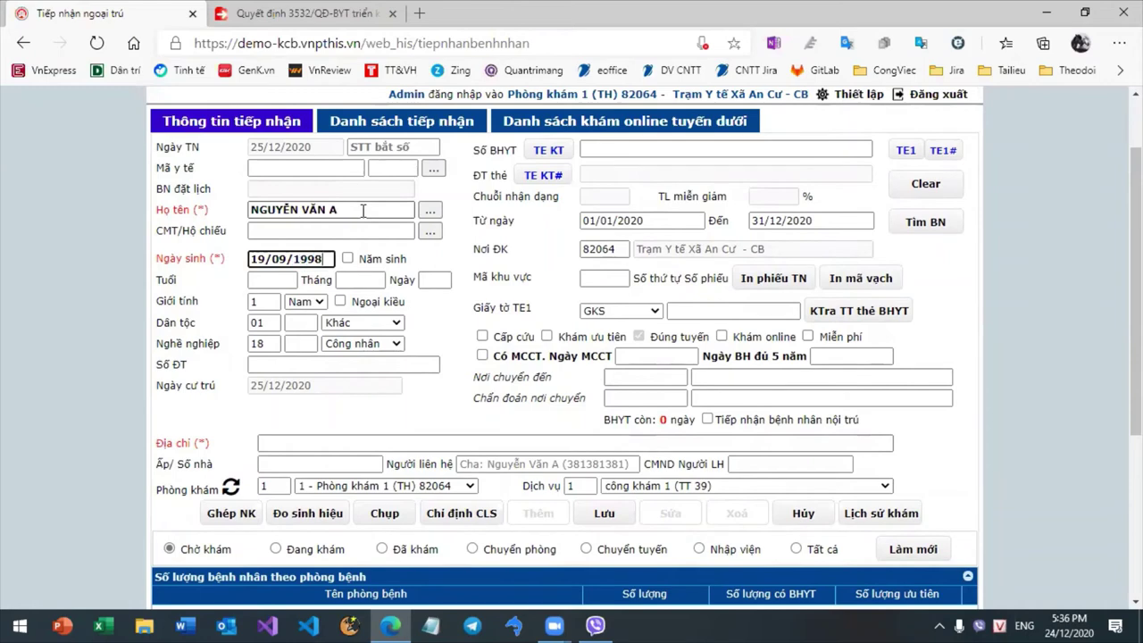
- Accept the default gender Nam, ethnicity Khác and occupation Công nhân, and fill in the patient's address using its abbreviation
key(Return)
key(Return)
key(Return)
key(Return)
key(Return)
key(Return)
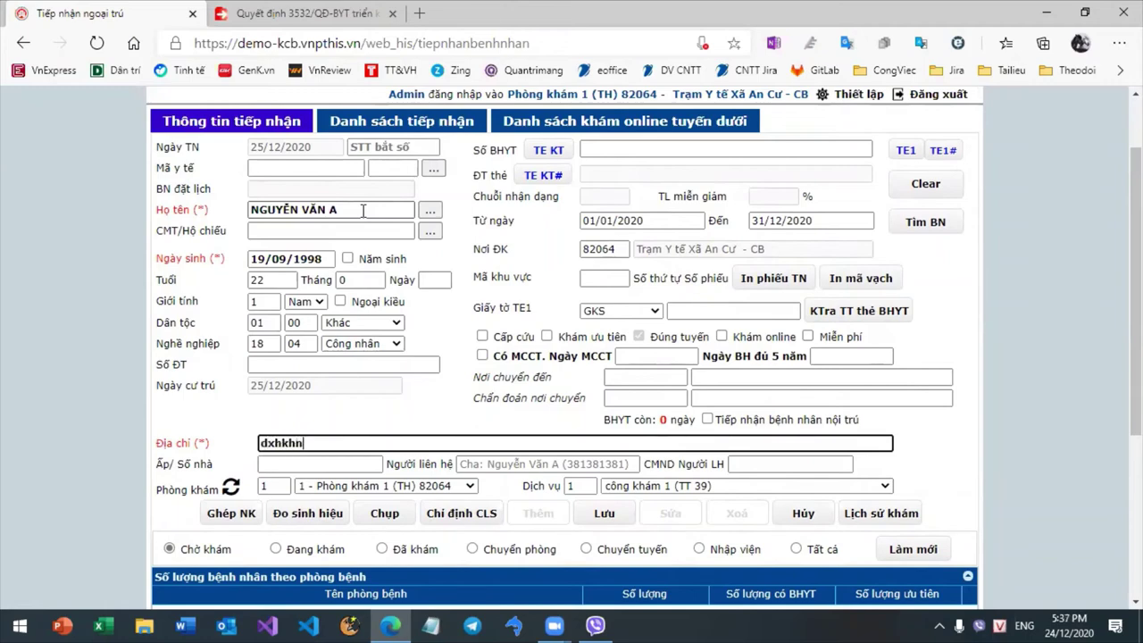
key(Return)
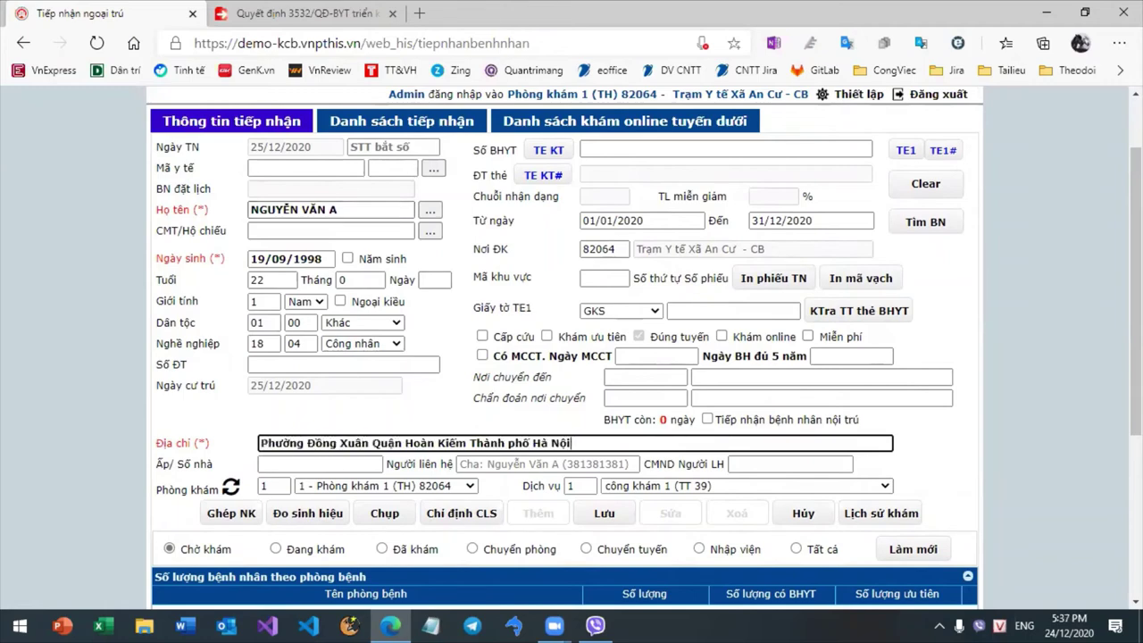
- Assign the patient to Phòng khám 1 (TH) 82064 and keep công khám 1 (TT 39) as the service
scroll(364, 375, down, 2)
click(364, 374)
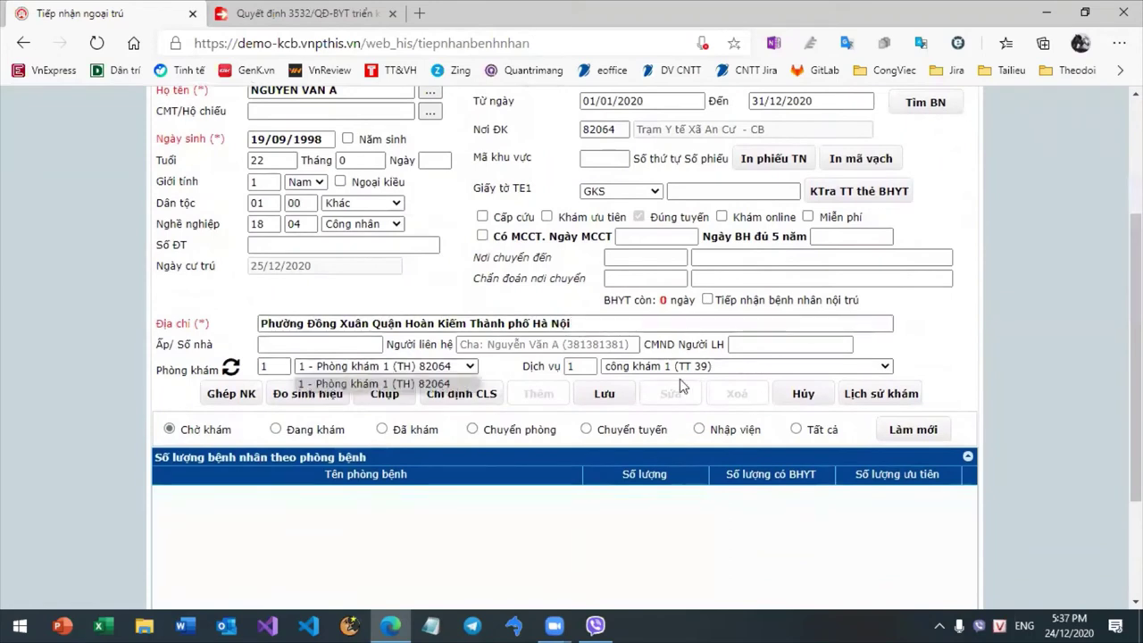
click(384, 386)
click(679, 366)
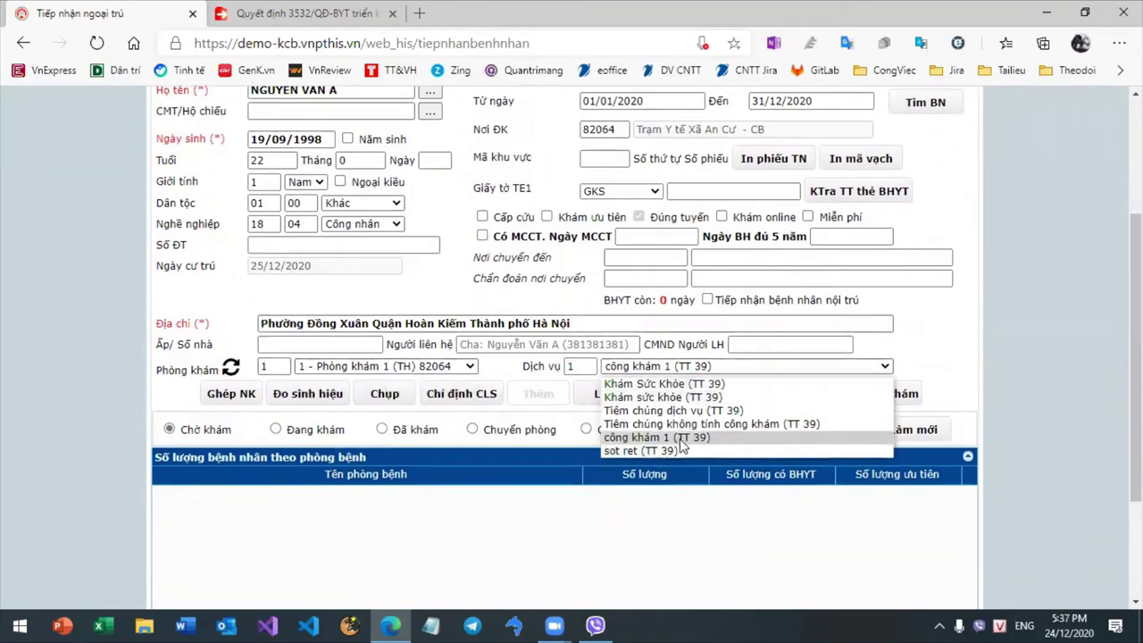
click(505, 367)
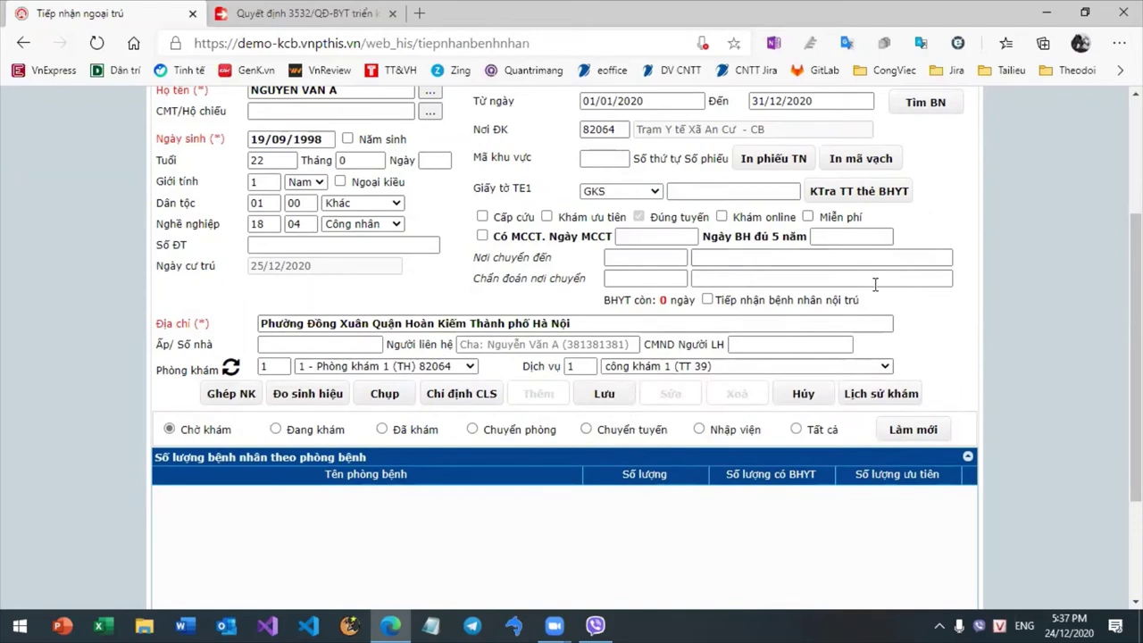
scroll(624, 357, up, 2)
scroll(601, 404, down, 1)
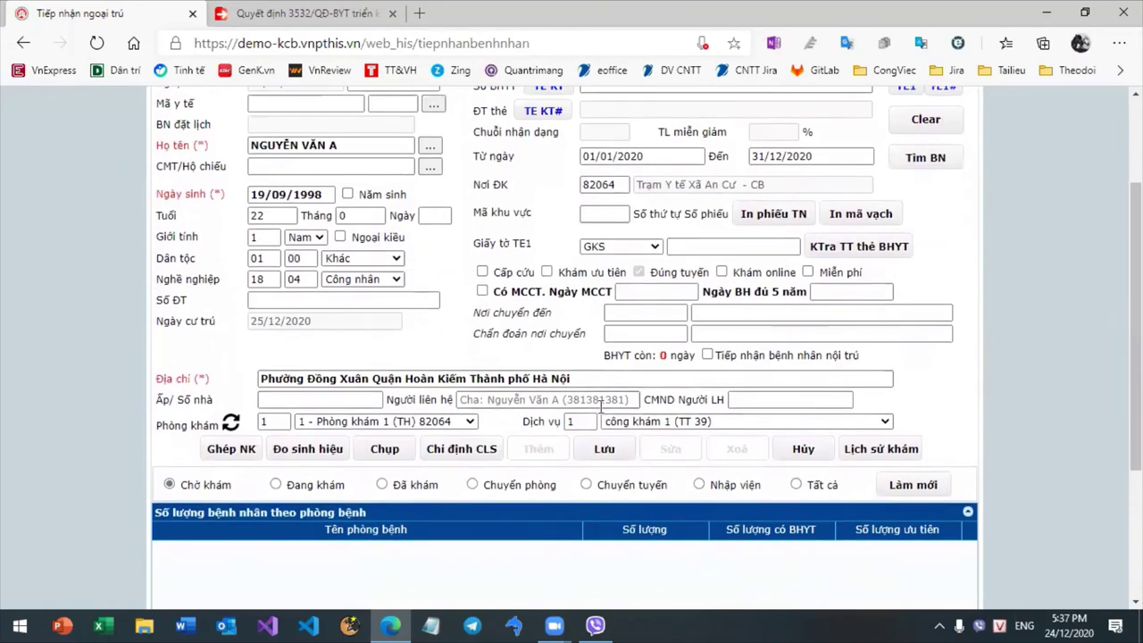
- Save the reception record, continuing without linking the patient to a resident record and acknowledging the after-hours notice
click(608, 450)
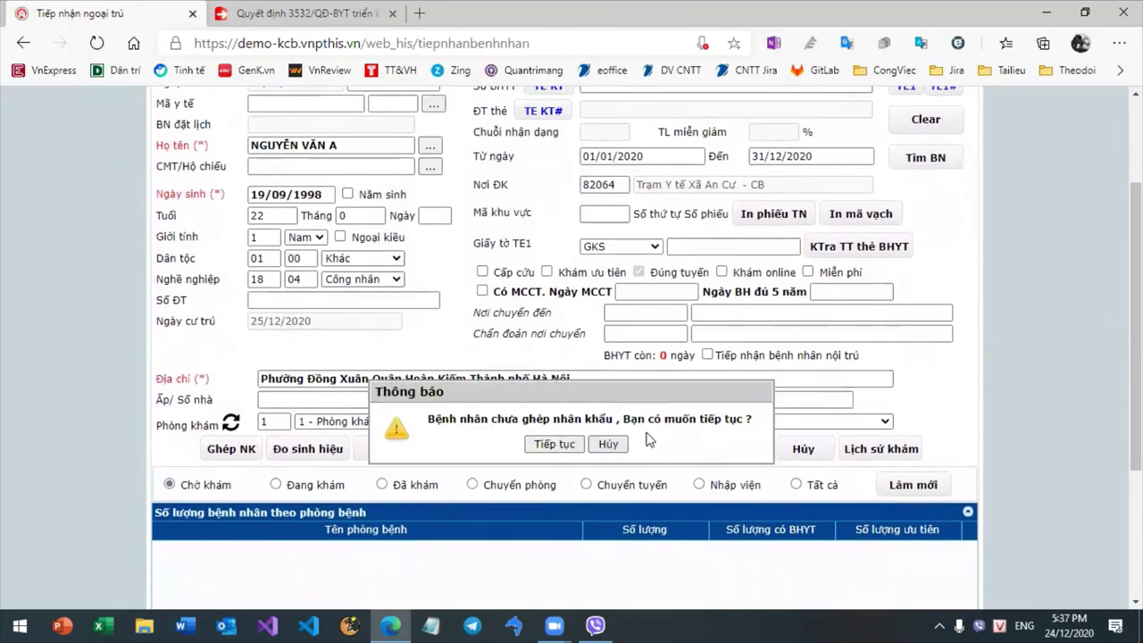
click(558, 440)
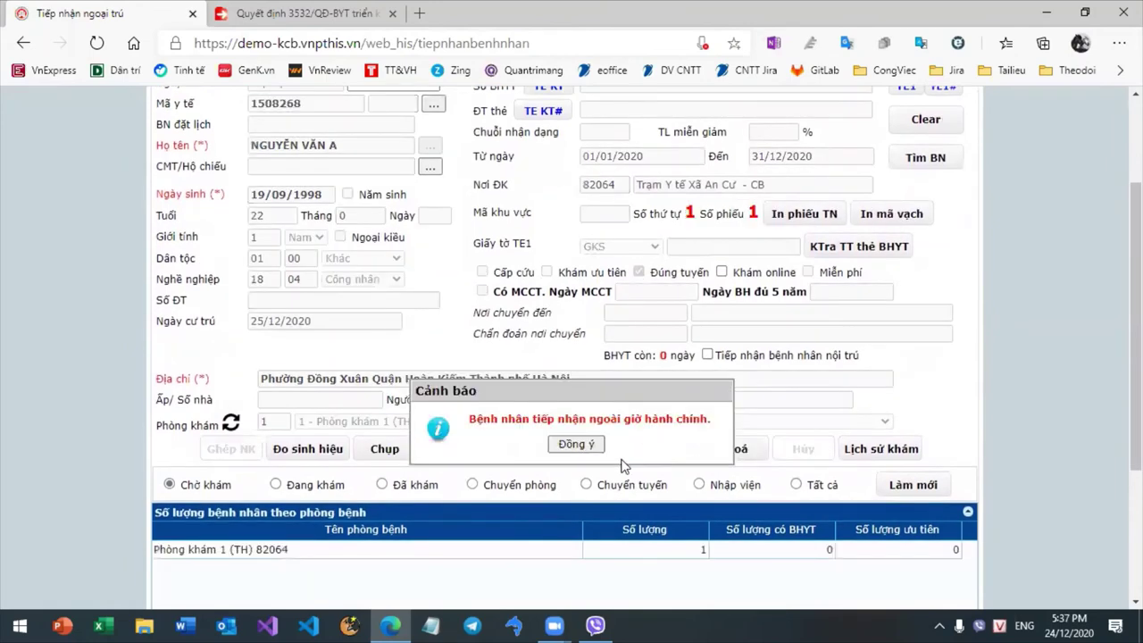
click(576, 443)
scroll(576, 444, up, 1)
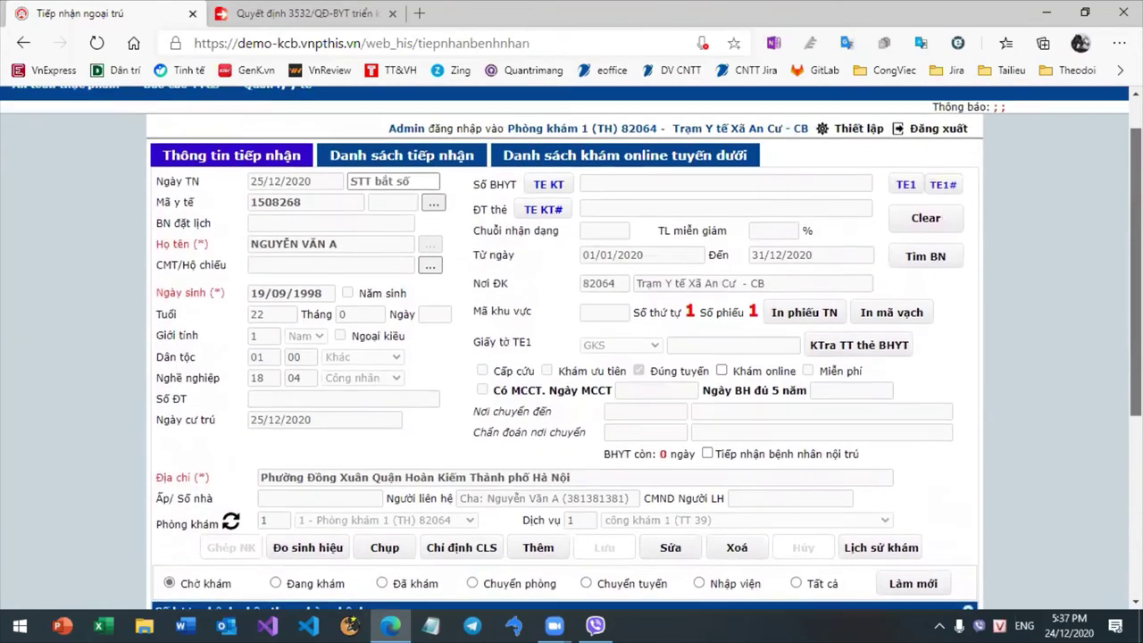
scroll(571, 339, down, 1)
scroll(571, 339, up, 2)
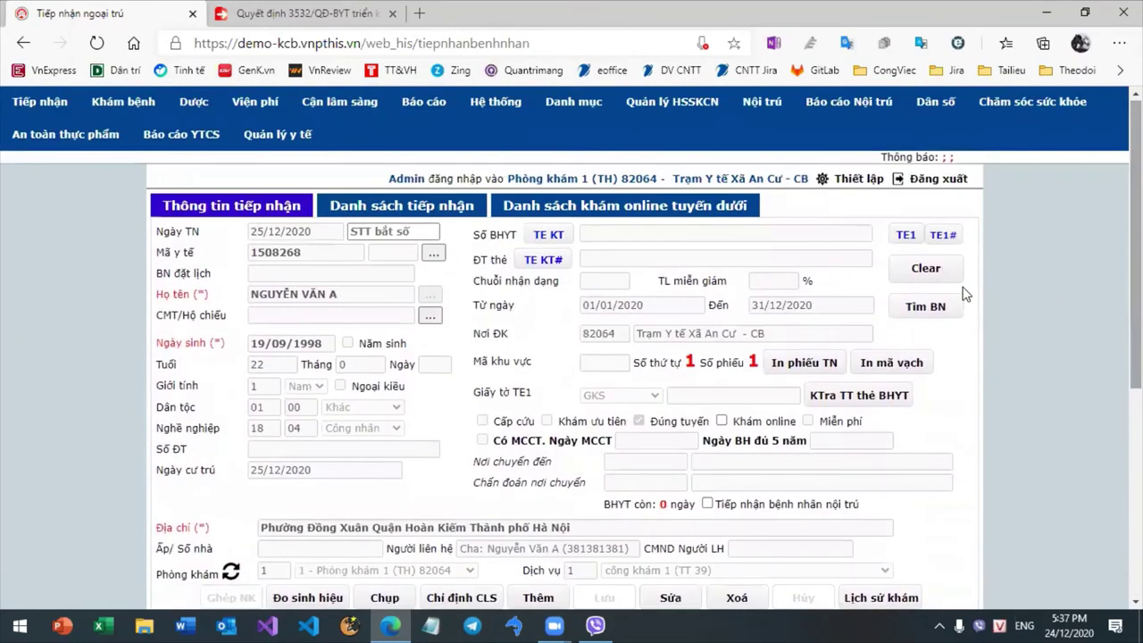
- Open Khám bệnh ngoại trú and select the newly received patient in the Chờ khám list
click(123, 102)
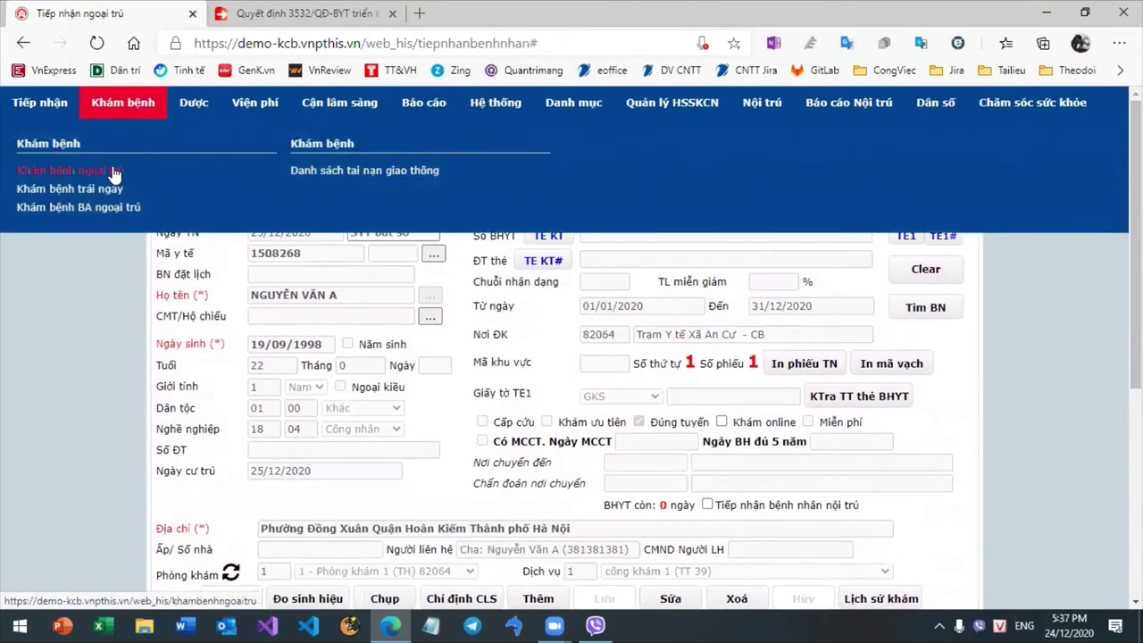
click(114, 172)
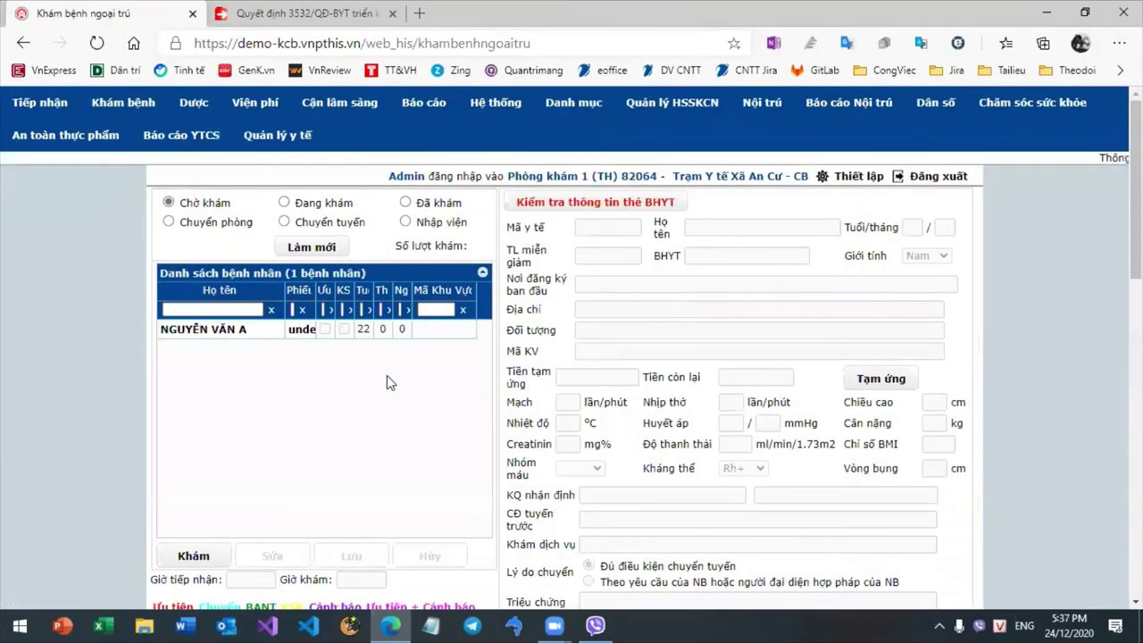
click(254, 330)
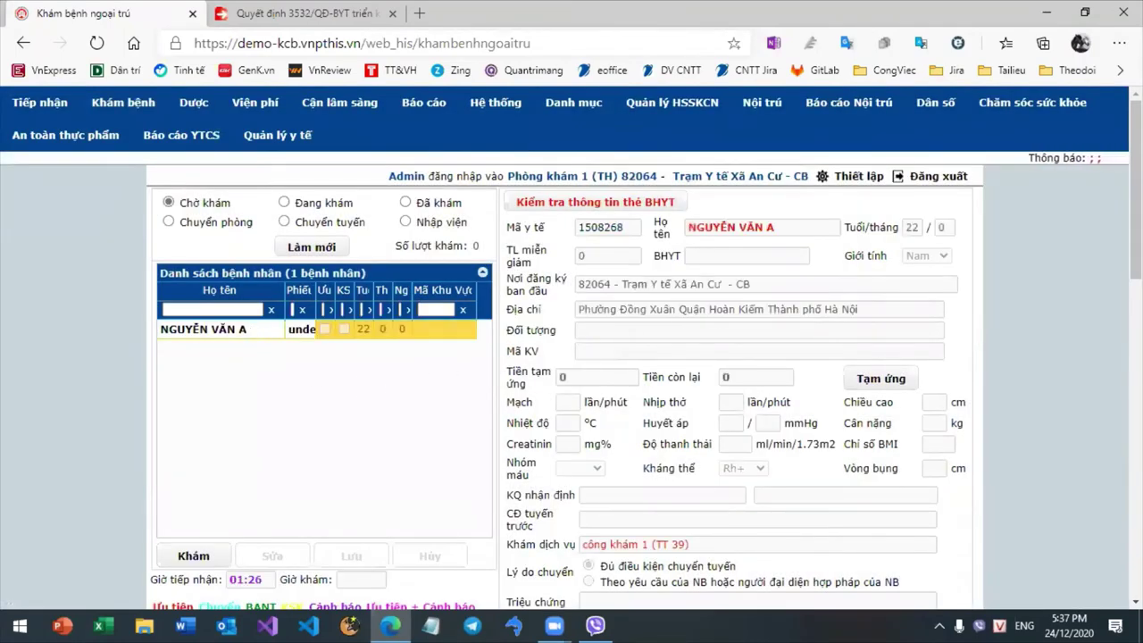
- Start examining the selected patient with ICD diagnosis J02 and save the non-communicable disease record with its default details
scroll(254, 330, down, 3)
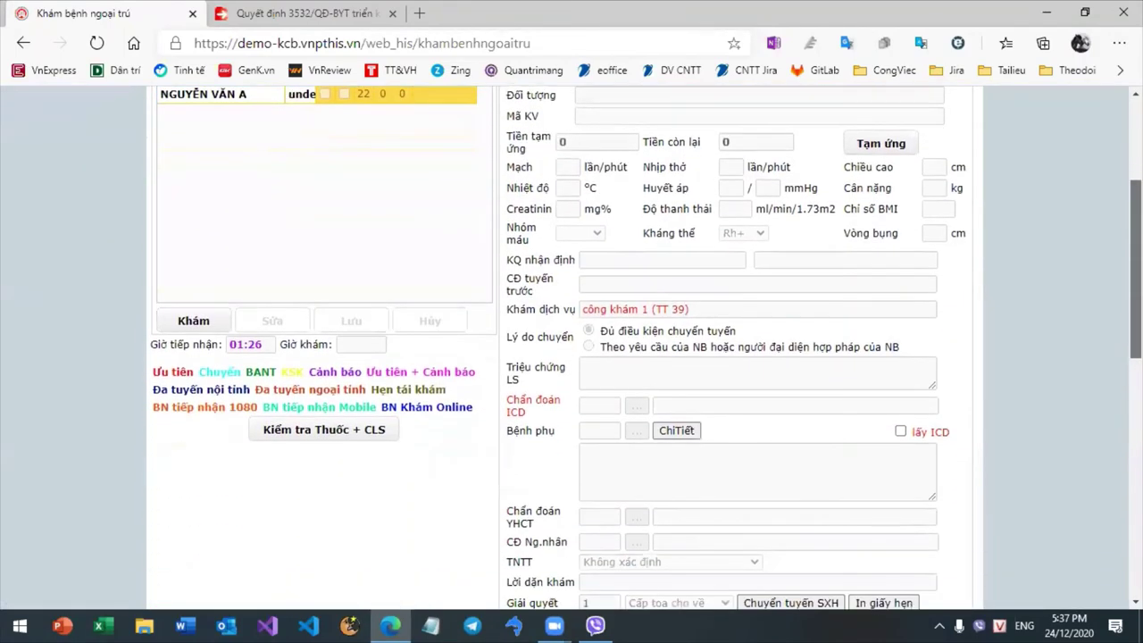
click(194, 321)
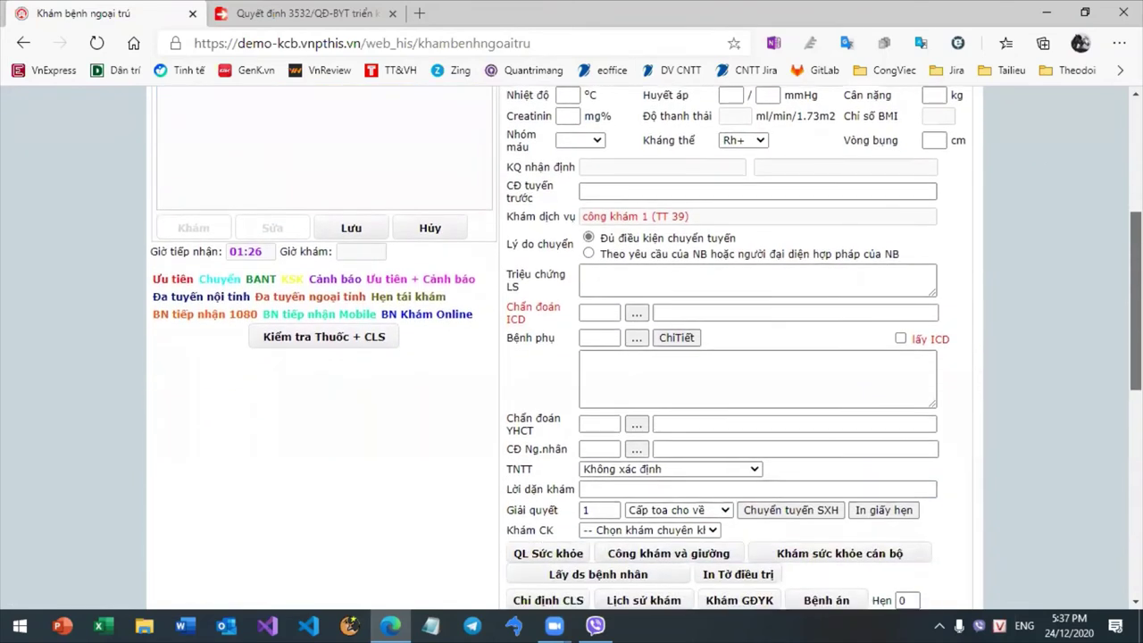
click(597, 310)
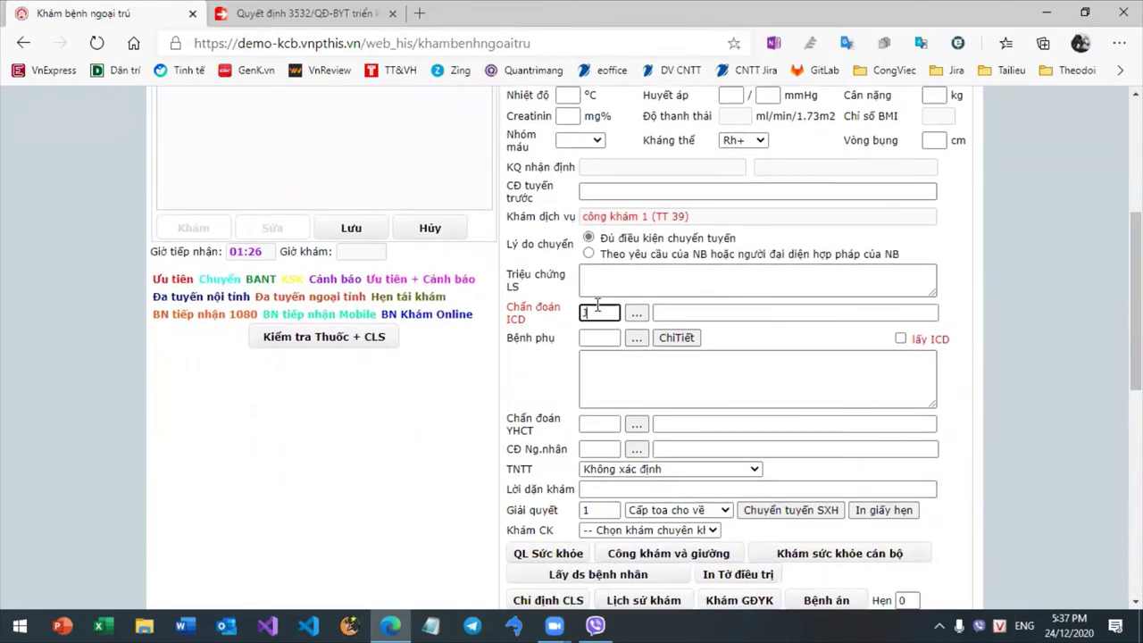
text(J02)
key(Return)
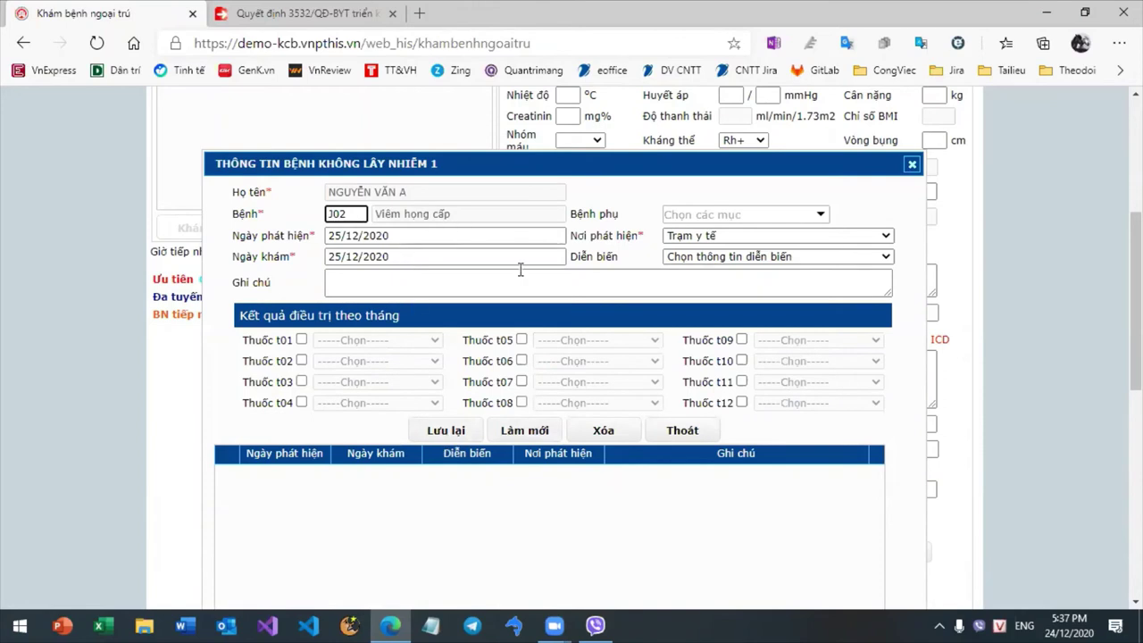
click(445, 434)
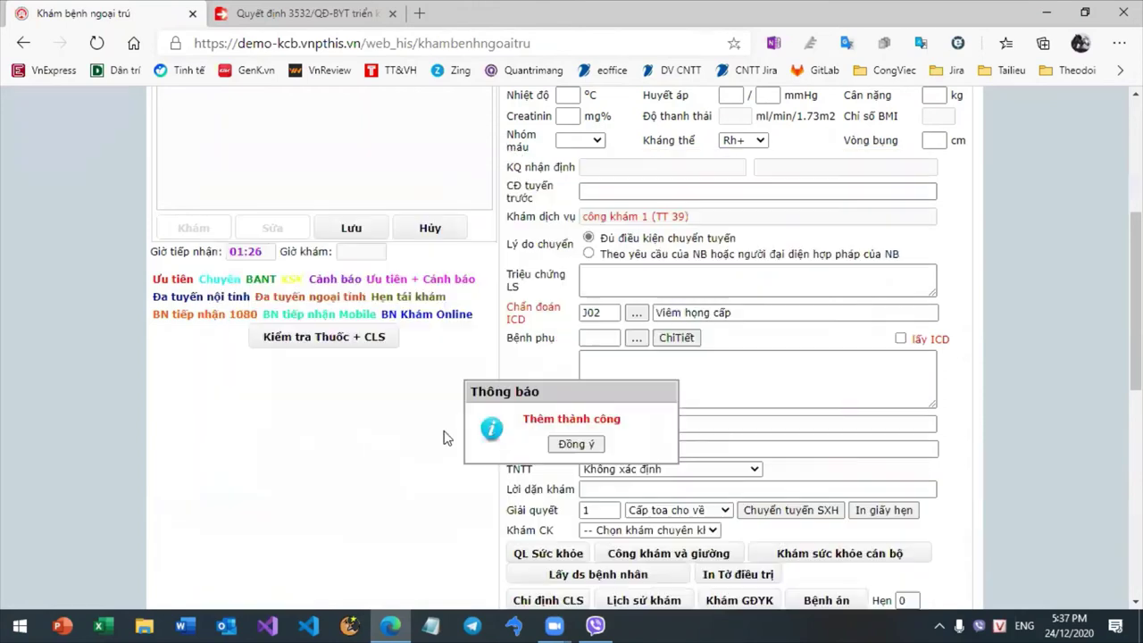
click(578, 446)
- Re-enter ICD diagnosis J02 to review the patient's non-communicable disease record, and close that form
click(605, 310)
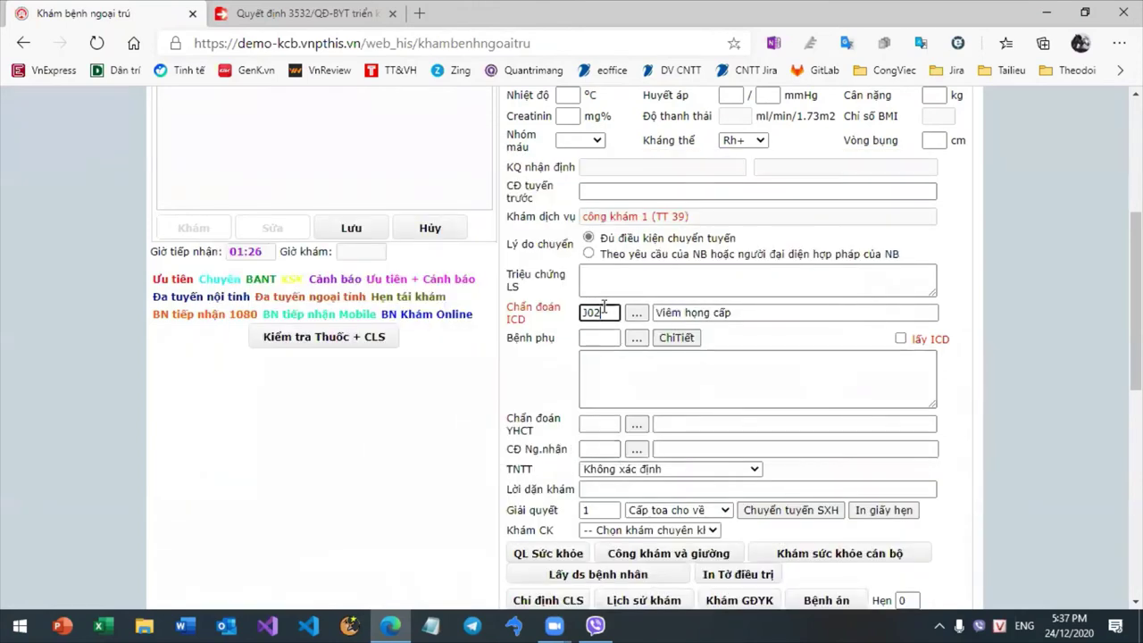
text(J)
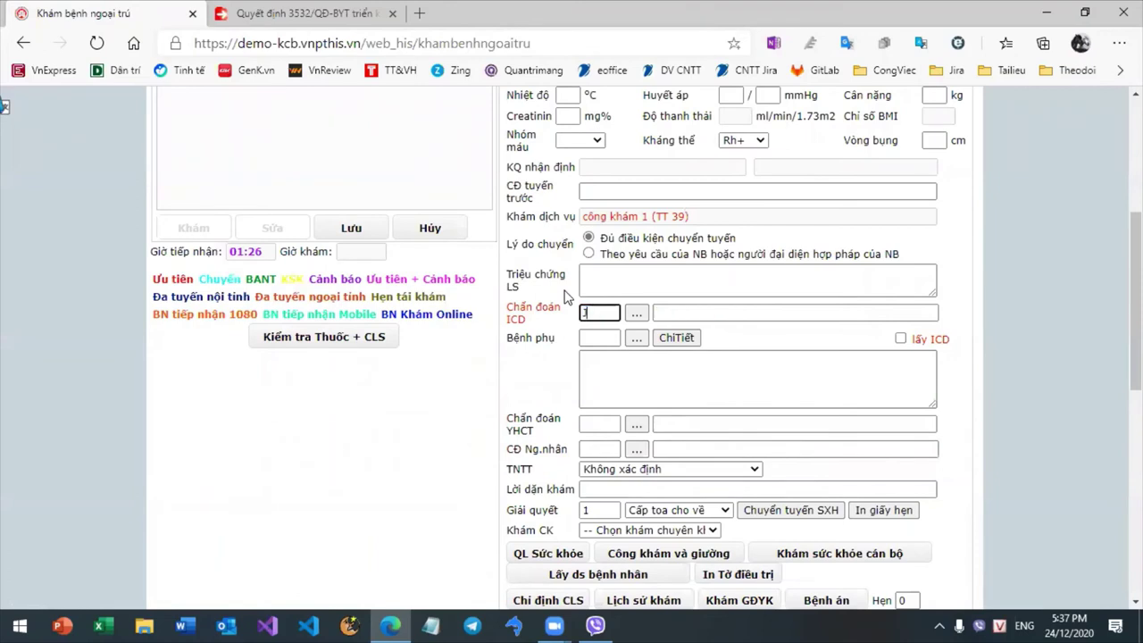
text(02)
key(Return)
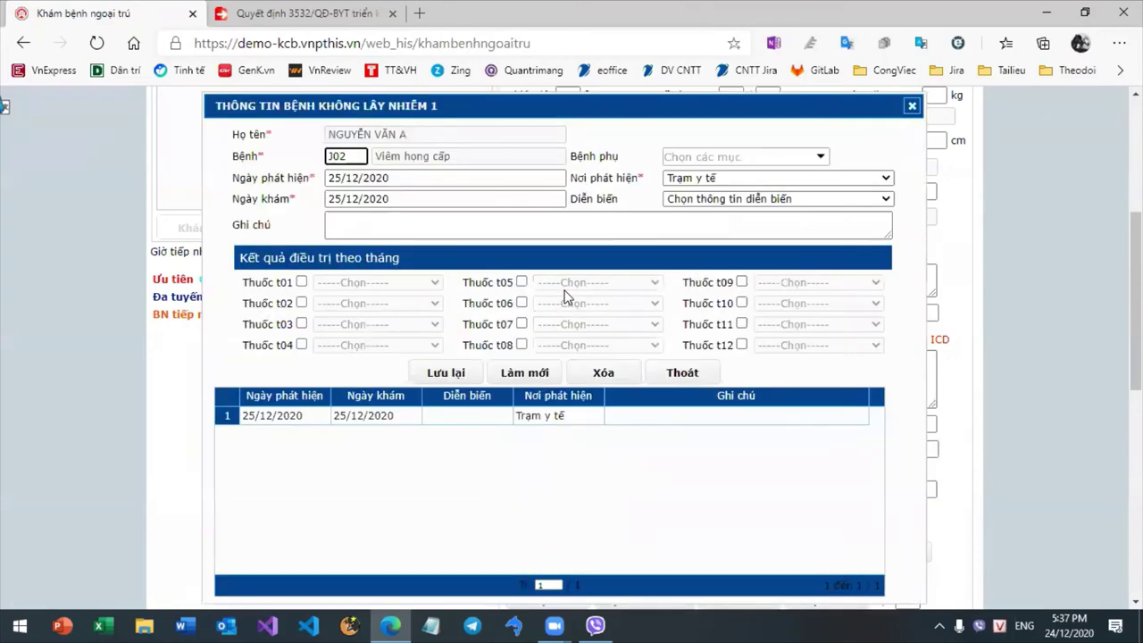
click(451, 375)
click(579, 444)
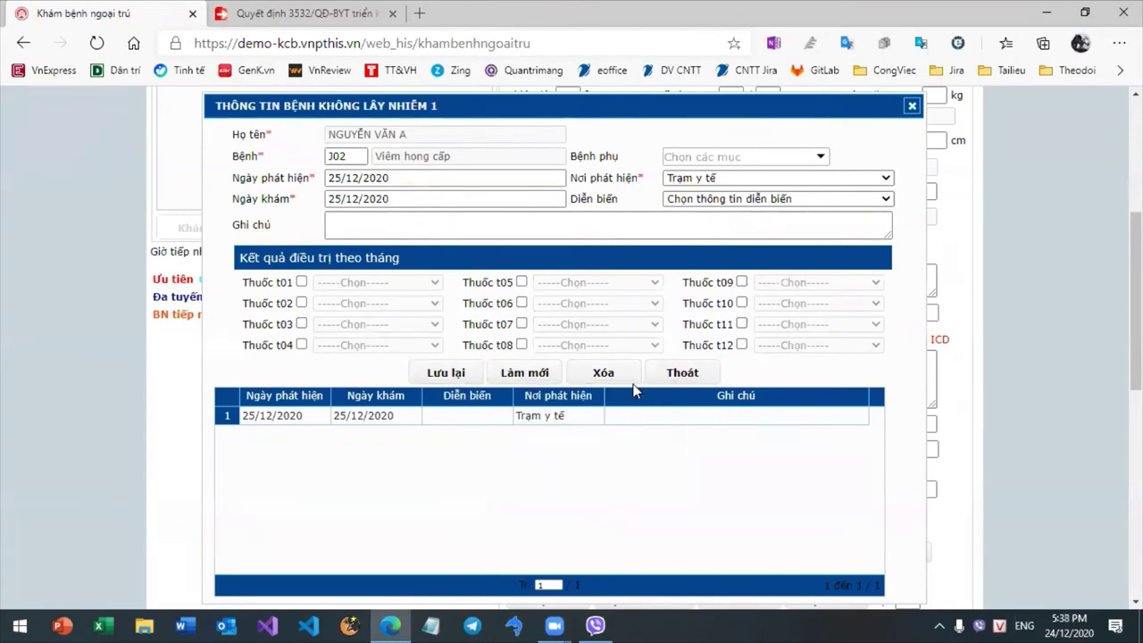
click(912, 107)
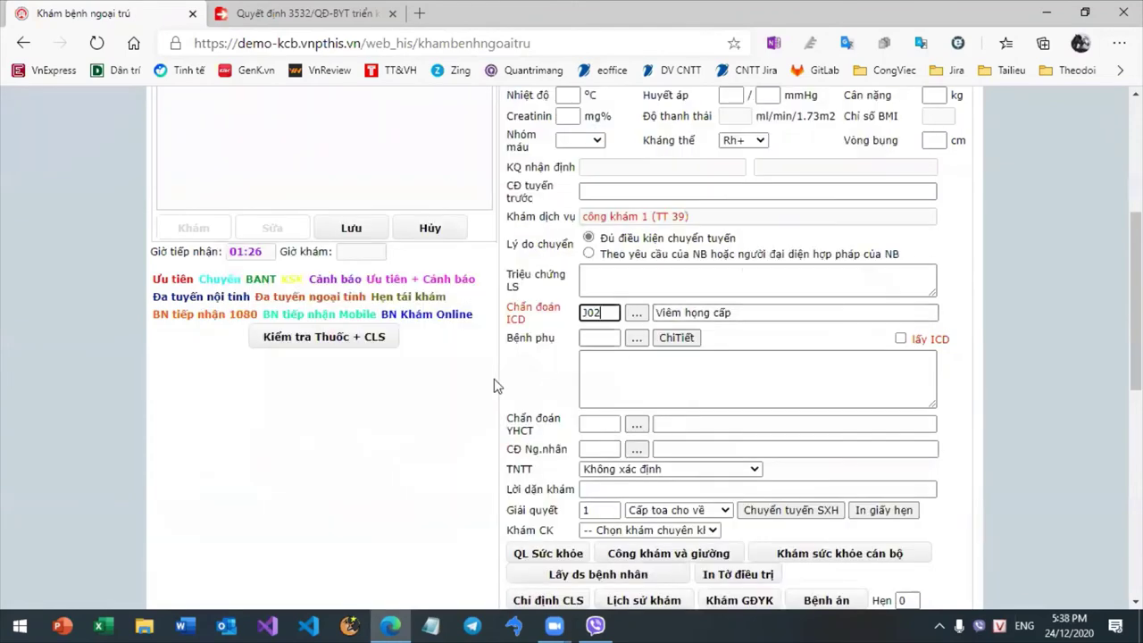
- Open Quản lý bệnh nhân không lây nhiễm in a new browser tab and check the patient's entry in the list
scroll(497, 382, down, 2)
scroll(571, 357, down, 1)
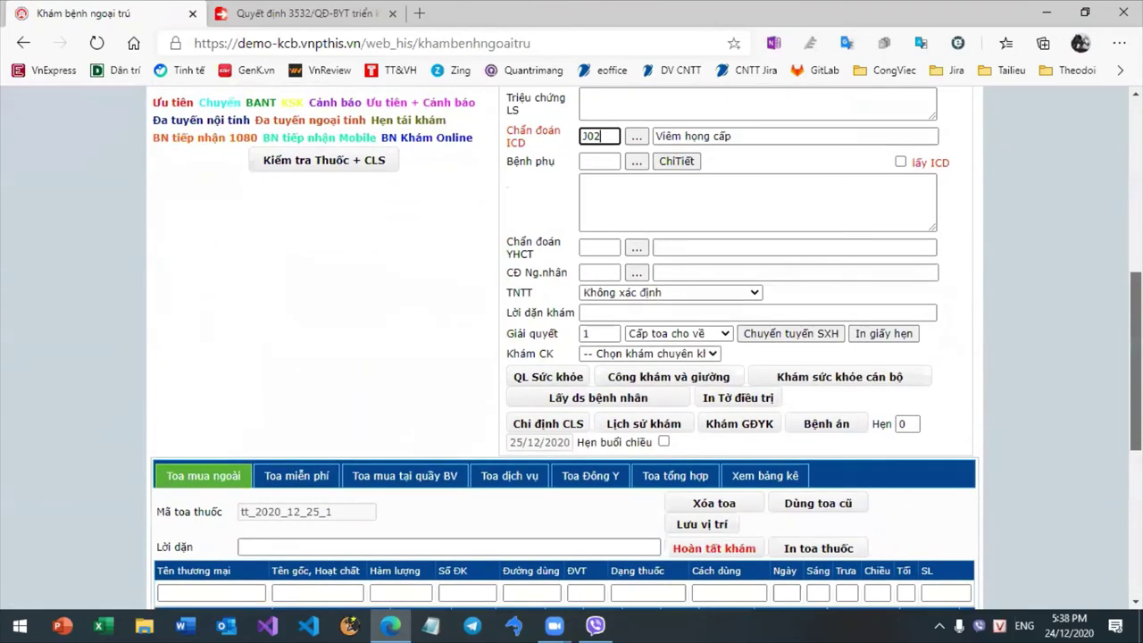
scroll(755, 480, down, 1)
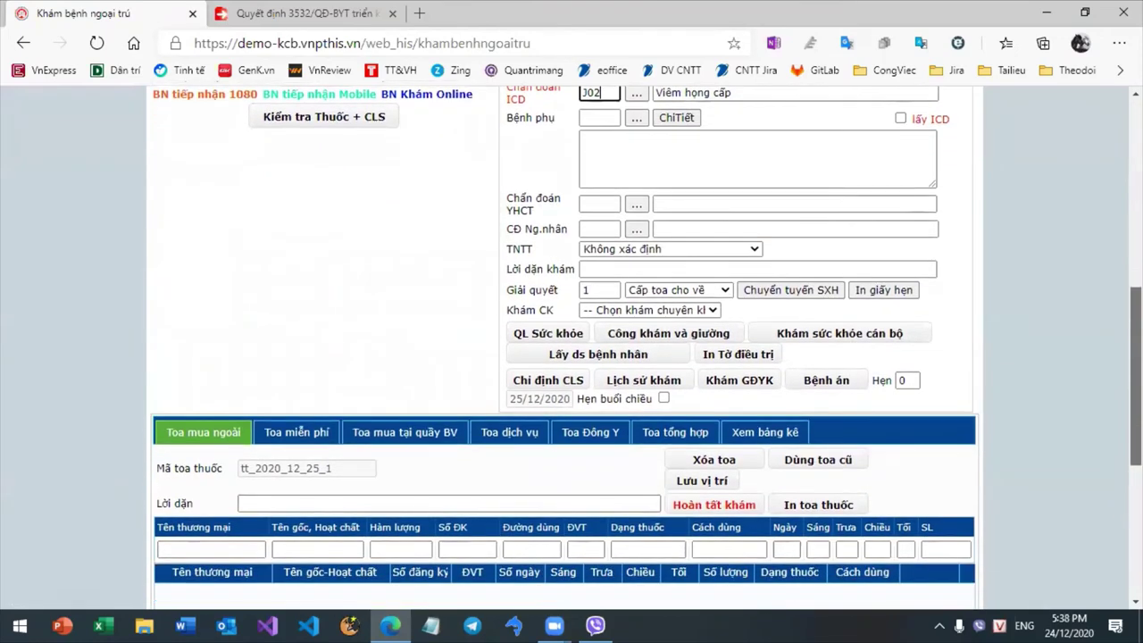
scroll(693, 489, up, 5)
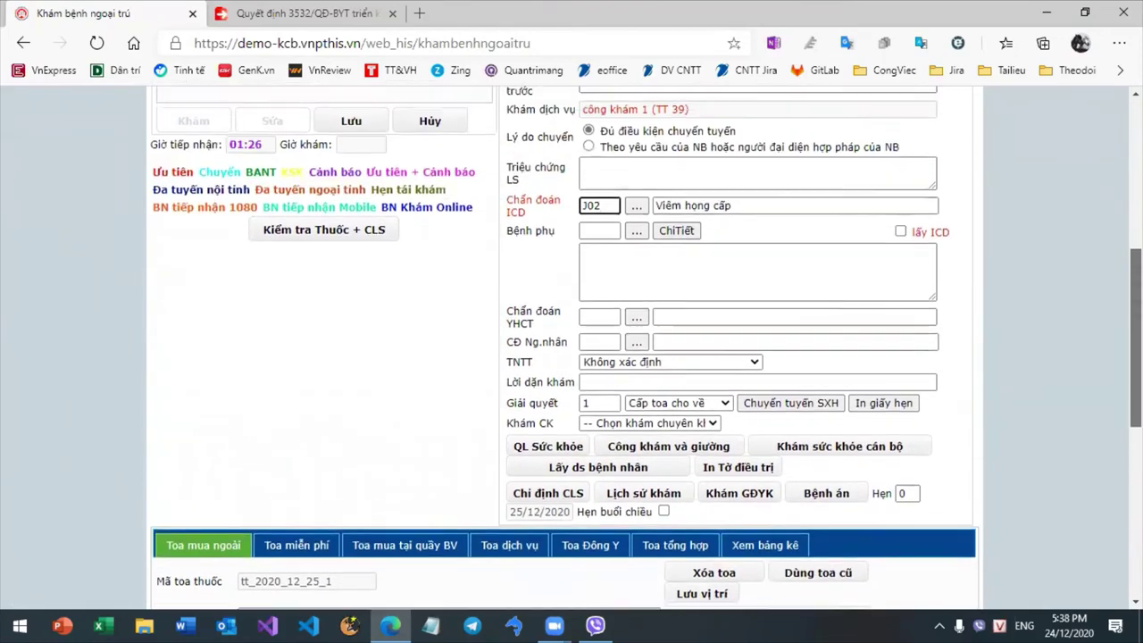
scroll(1058, 120, up, 3)
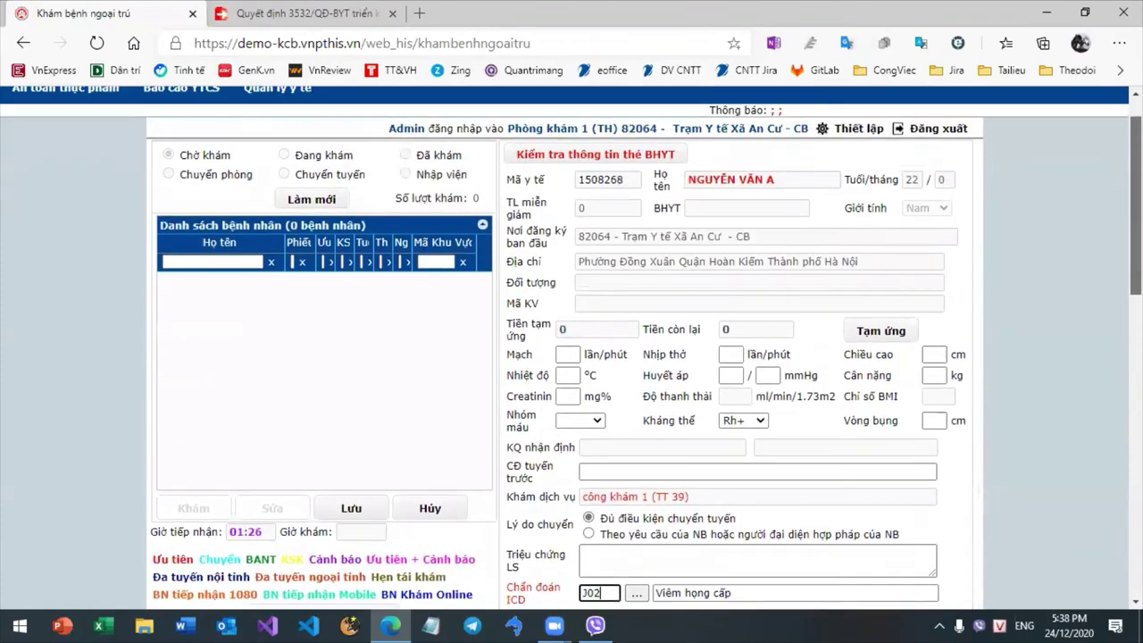
click(1058, 120)
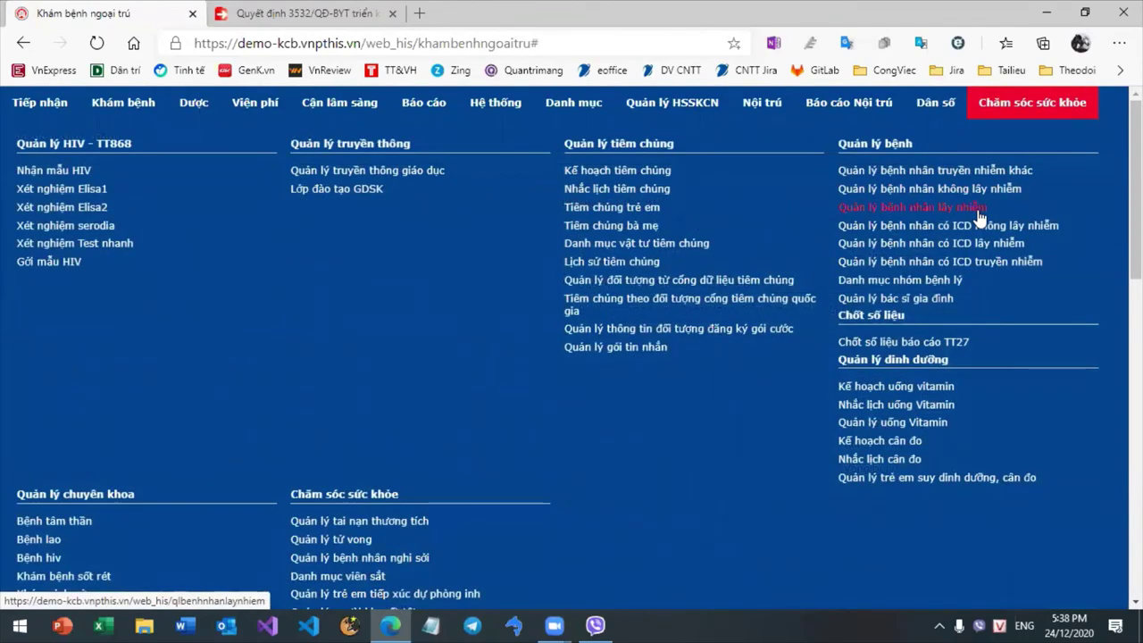
right_click(949, 202)
click(959, 207)
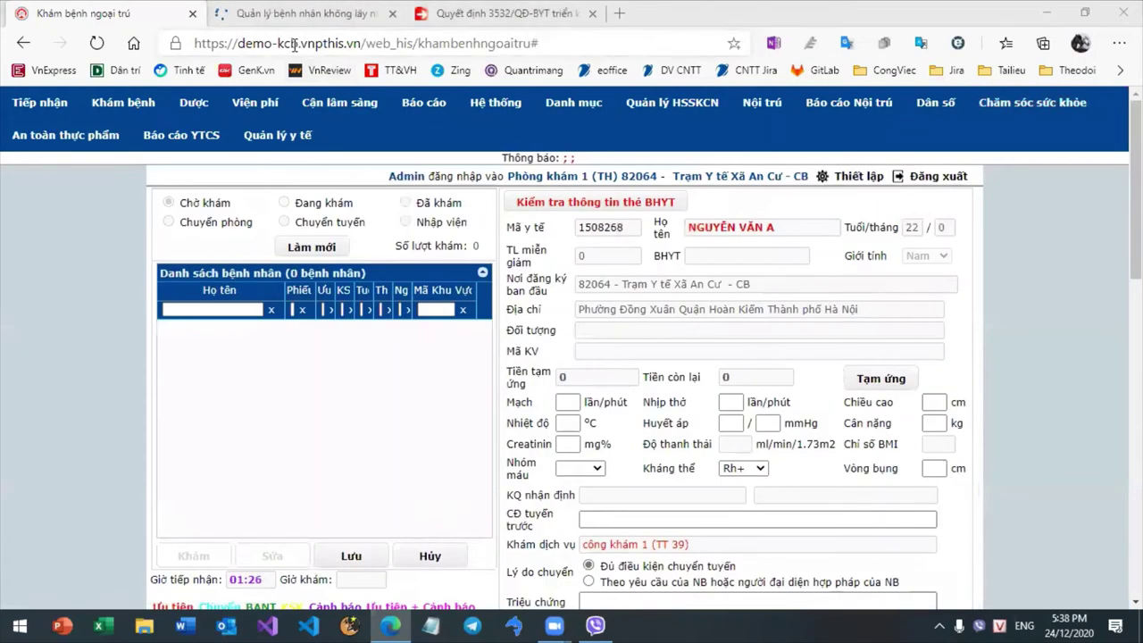
click(304, 14)
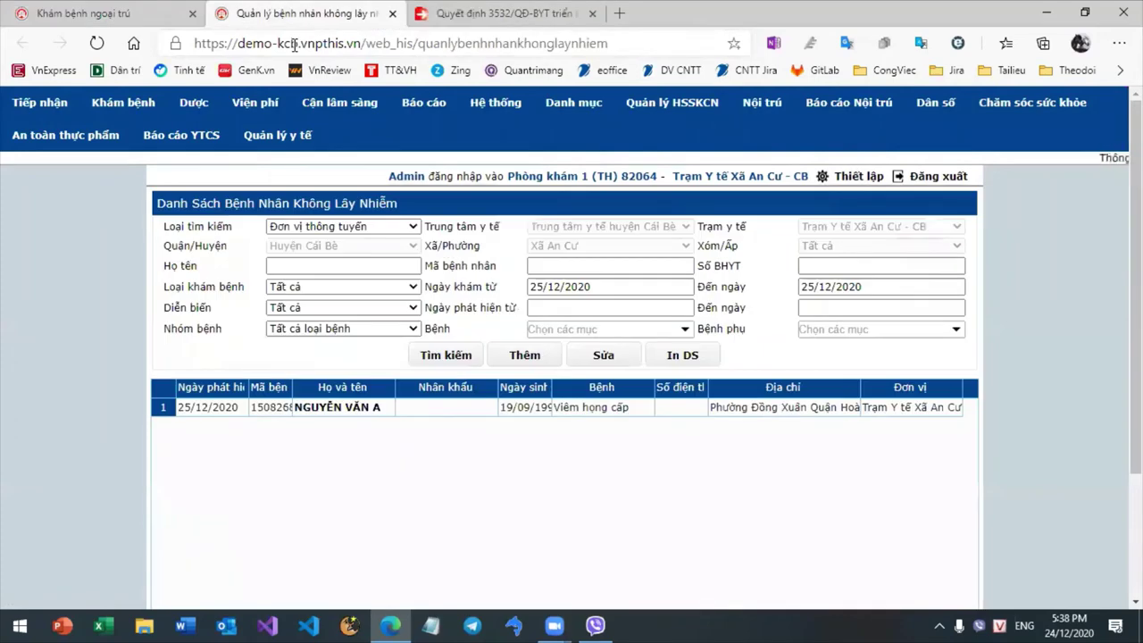
click(366, 408)
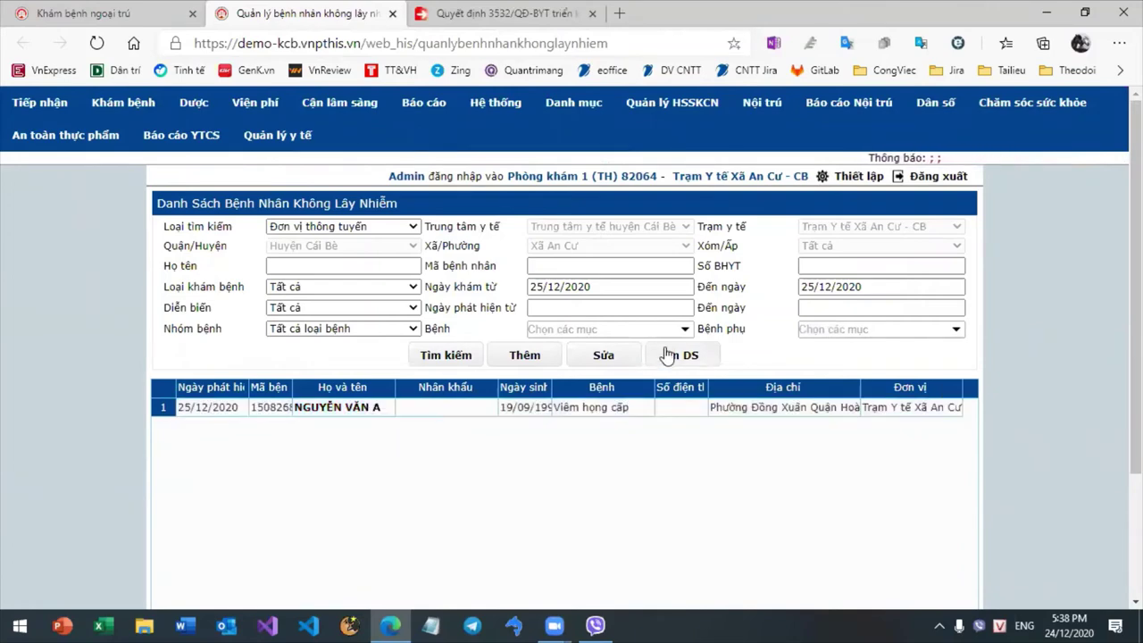
click(90, 13)
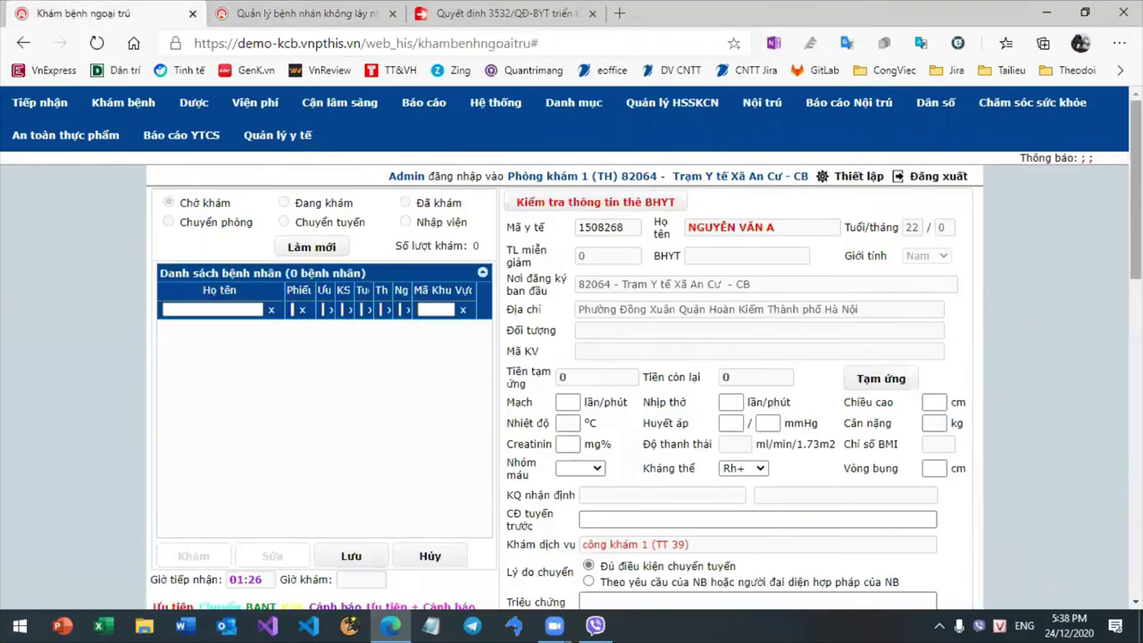
scroll(598, 403, down, 5)
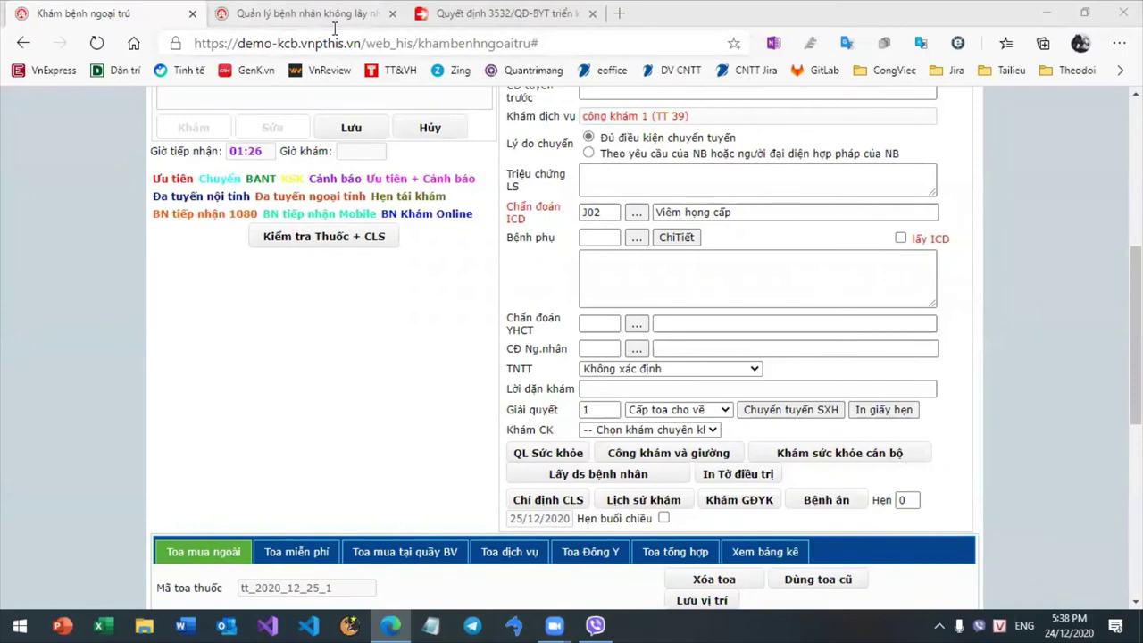
click(77, 10)
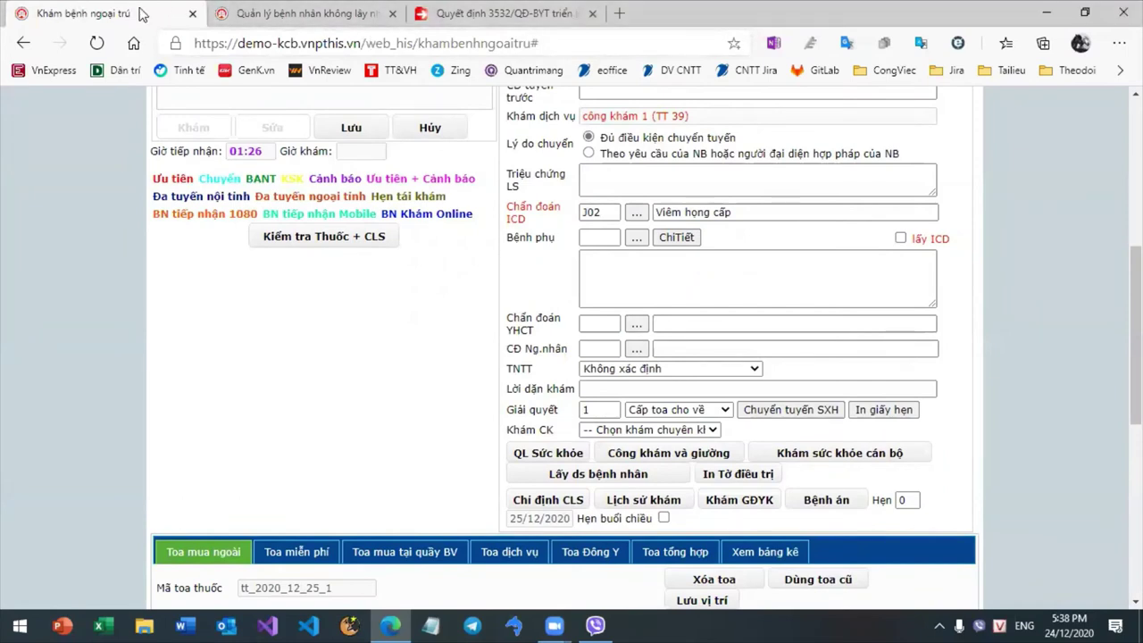
scroll(531, 193, up, 5)
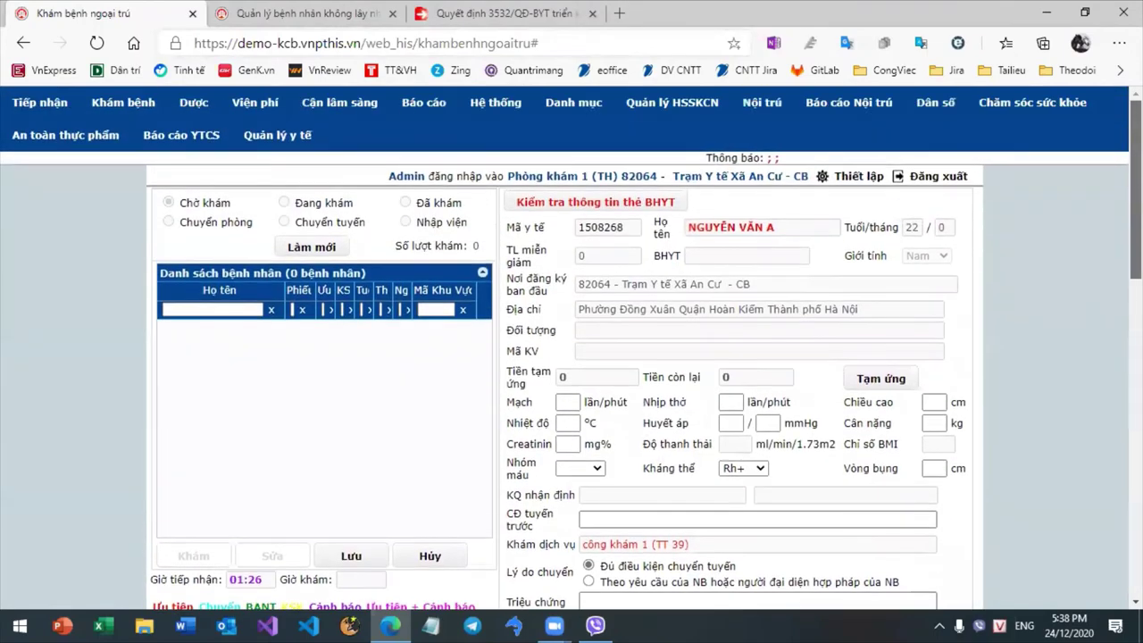
mouse_move(1042, 109)
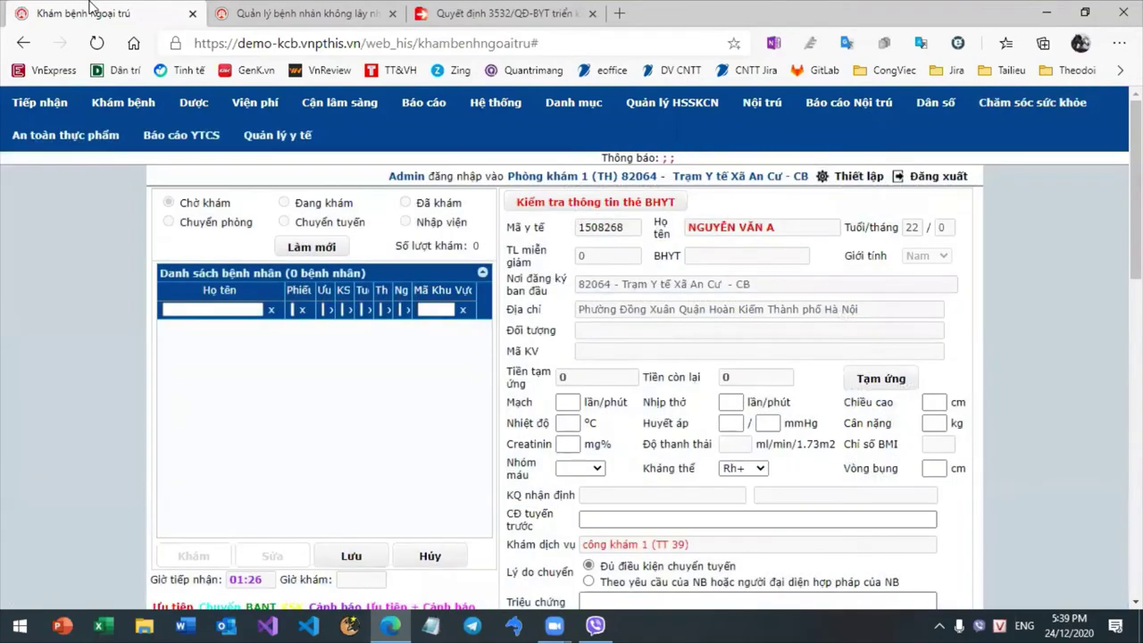
- In Quản lý bệnh nhân không lây nhiễm, open a new patient entry, view its patient search form, and exit the search
click(239, 9)
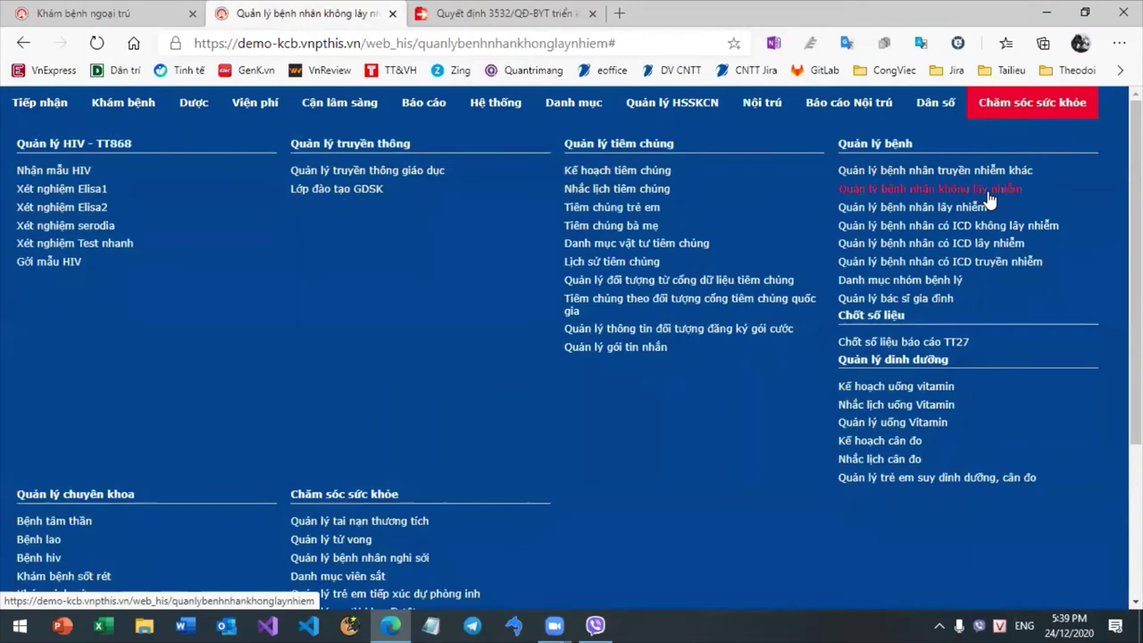
click(932, 188)
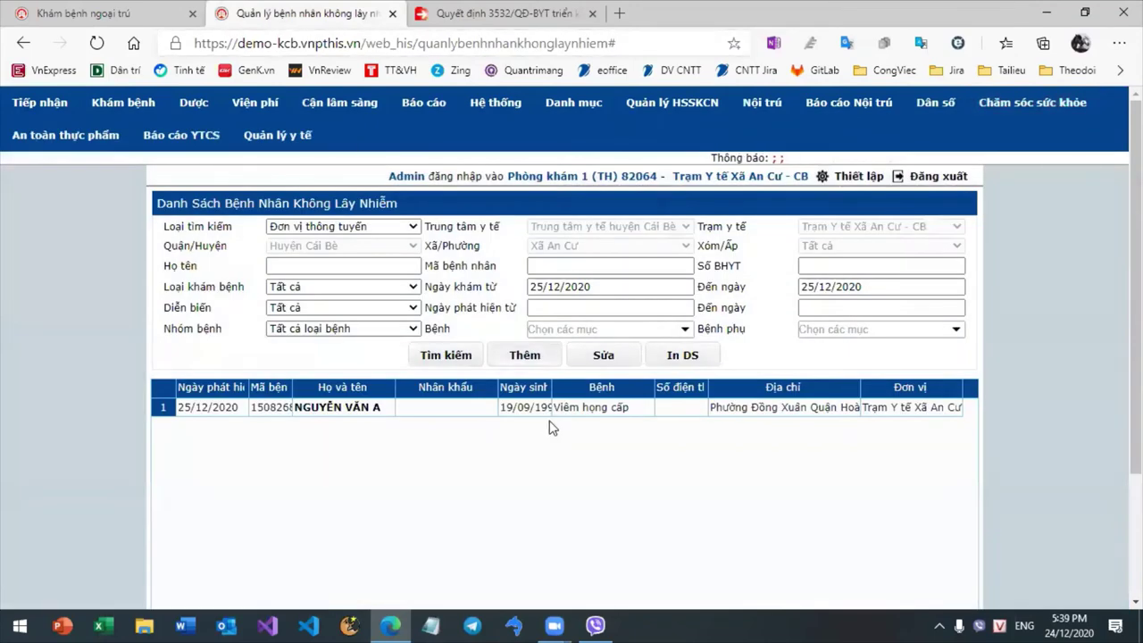
click(534, 359)
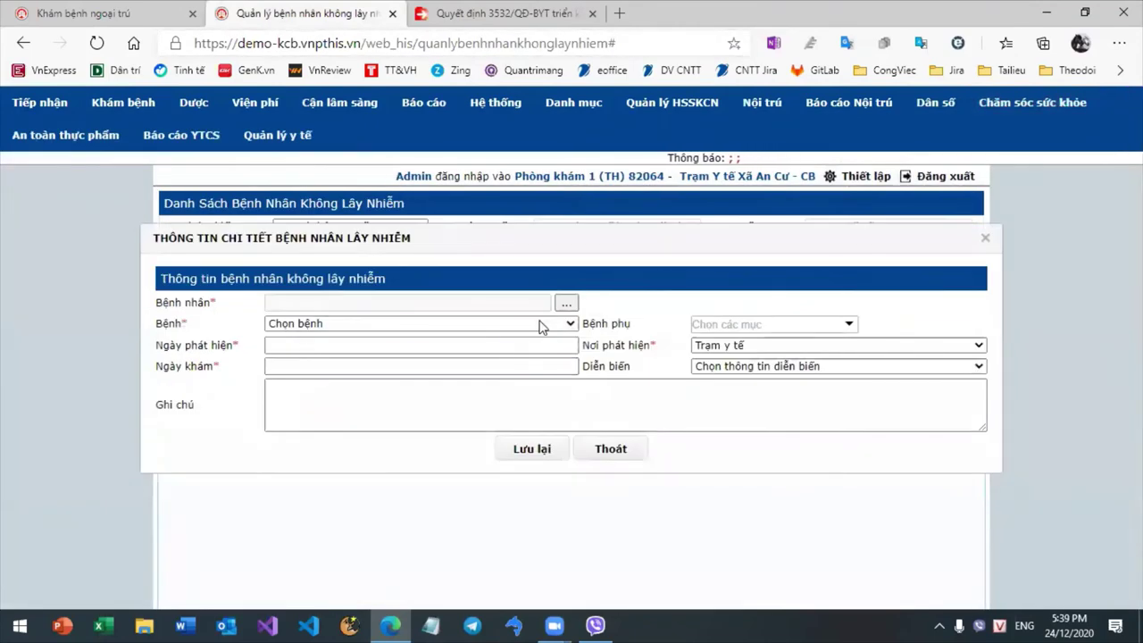
click(566, 302)
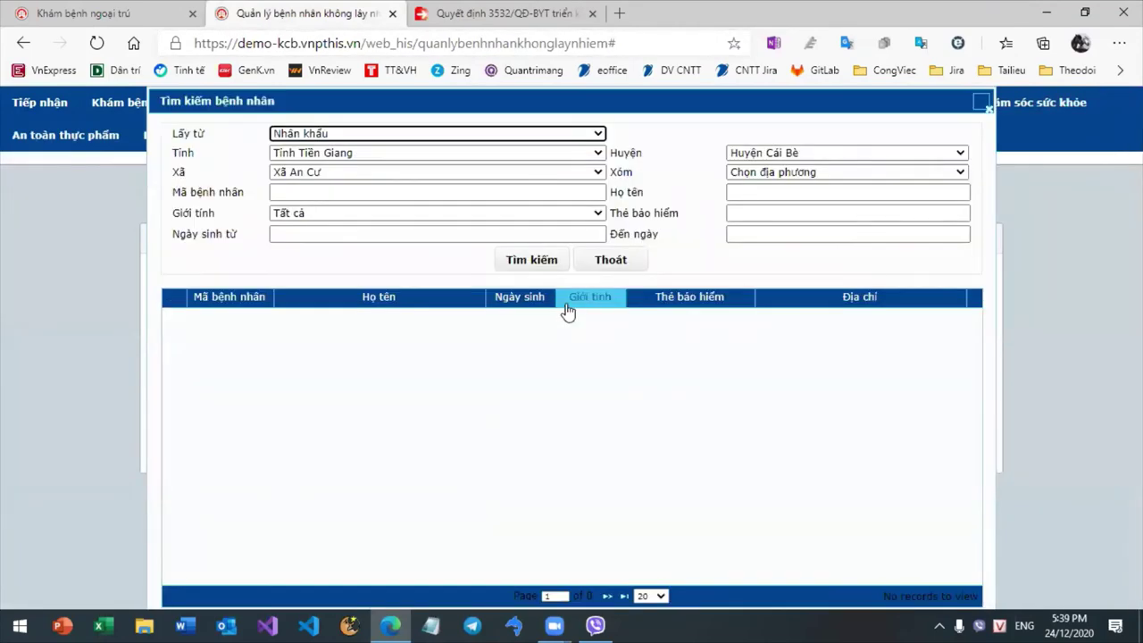
click(610, 260)
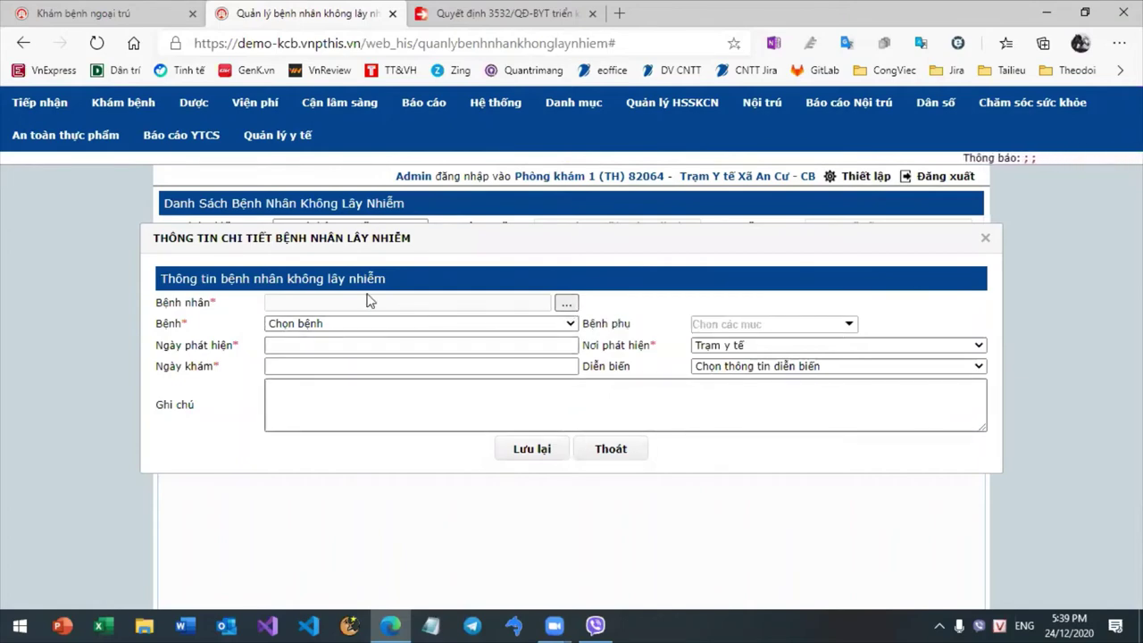
- Open Quản lý bệnh nhân có ICD không lây nhiễm in place of the examination page to view its patient list
click(134, 13)
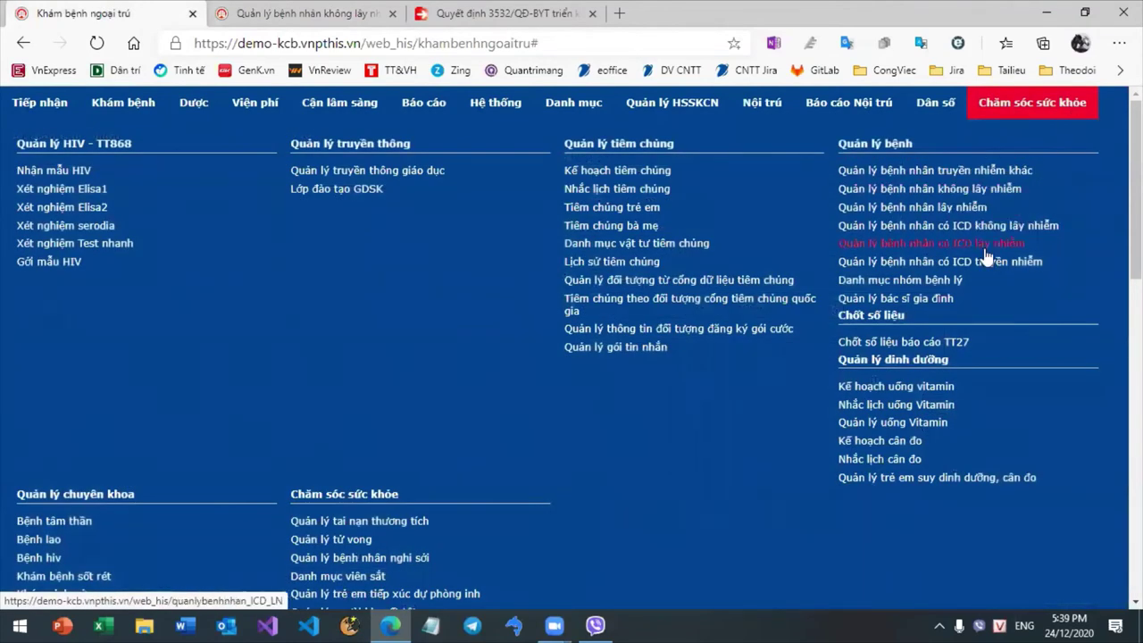
click(946, 225)
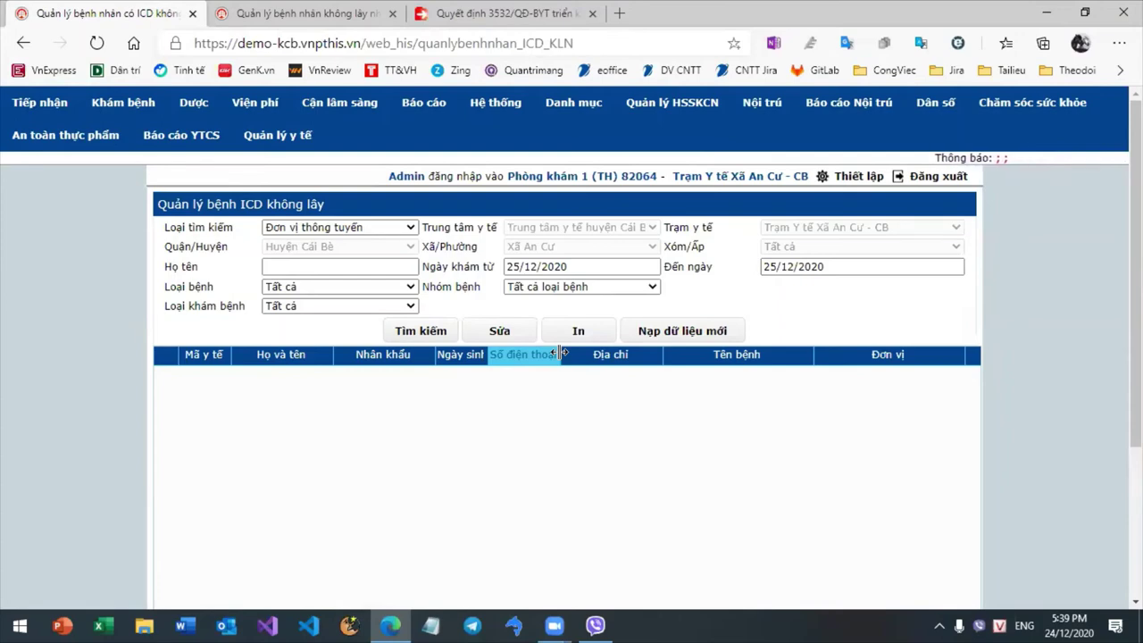
click(1082, 107)
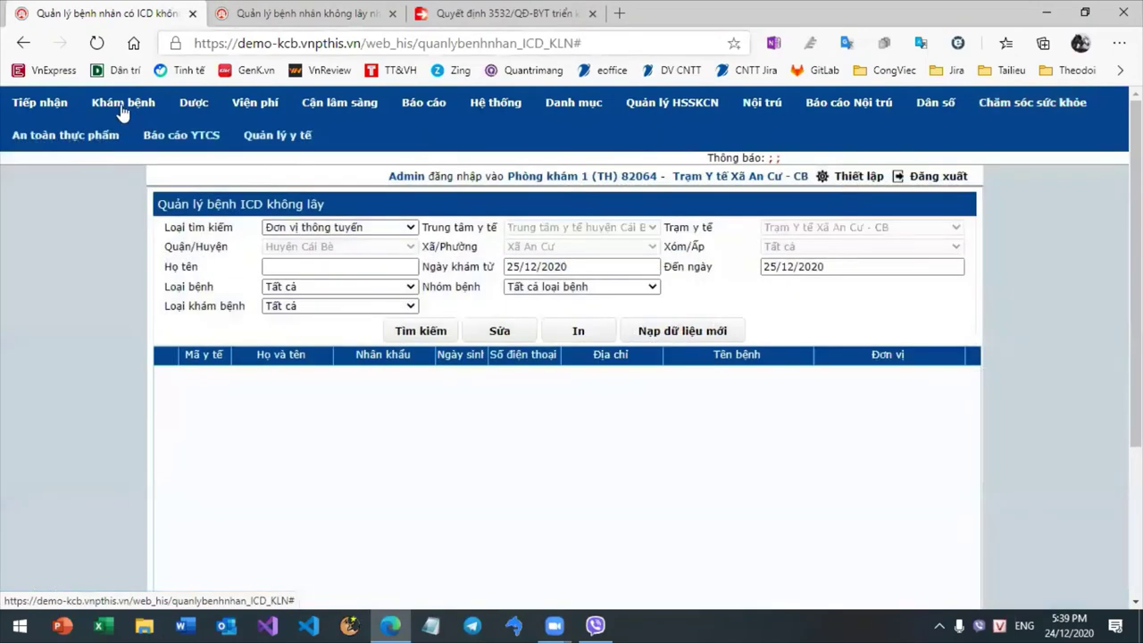
- Return to Khám bệnh ngoại trú, select the patient in the Đang khám list, and show the diagnosis section
mouse_move(123, 106)
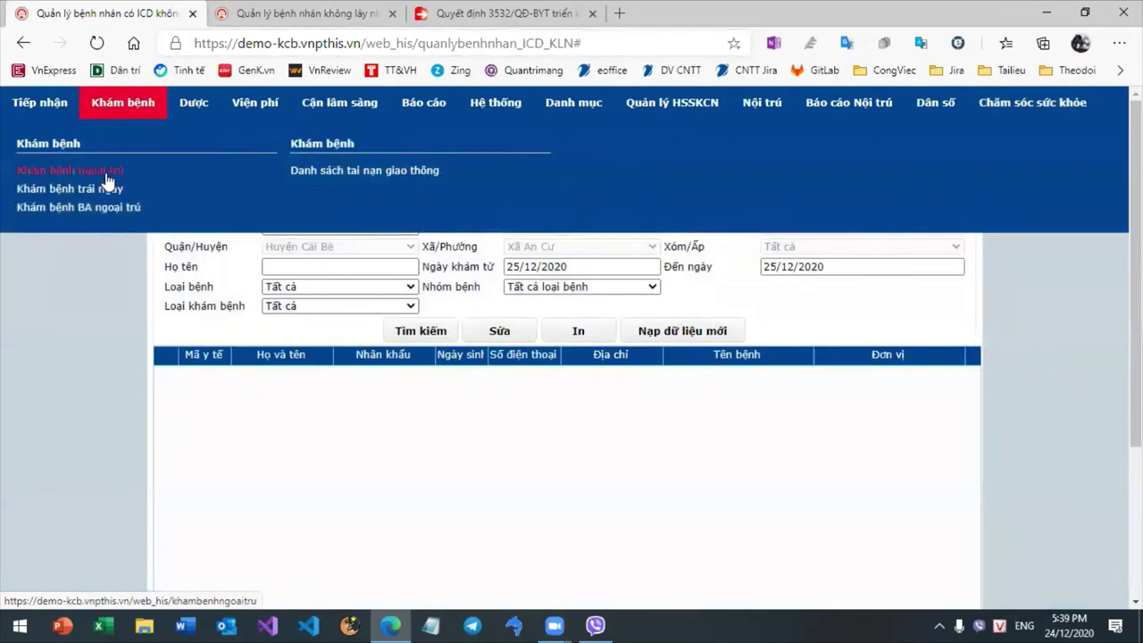
click(105, 173)
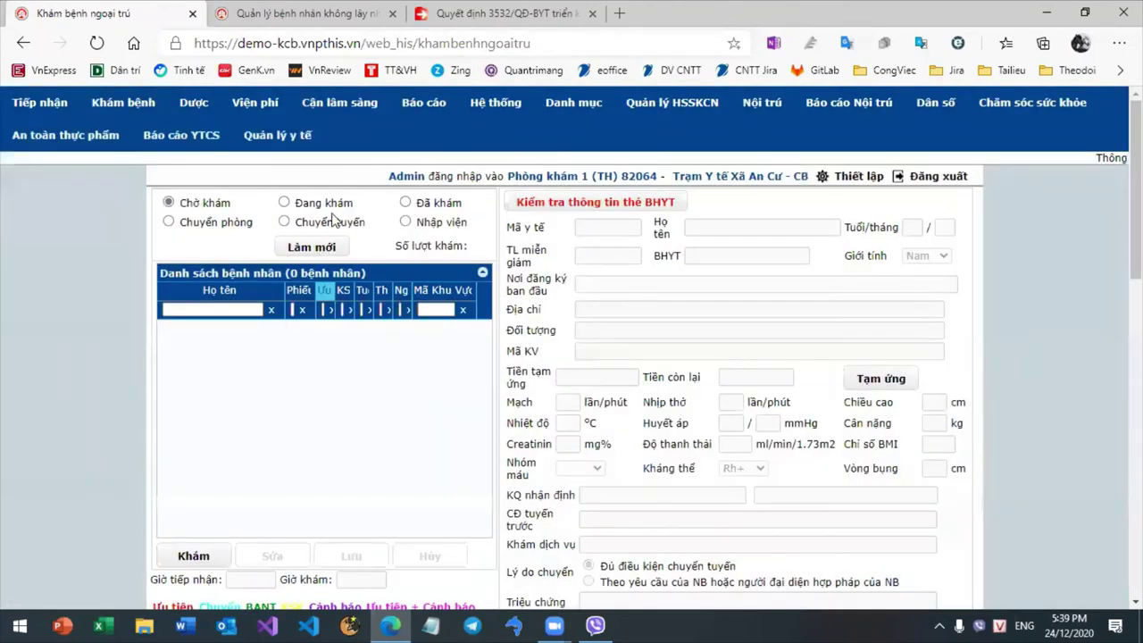
click(296, 330)
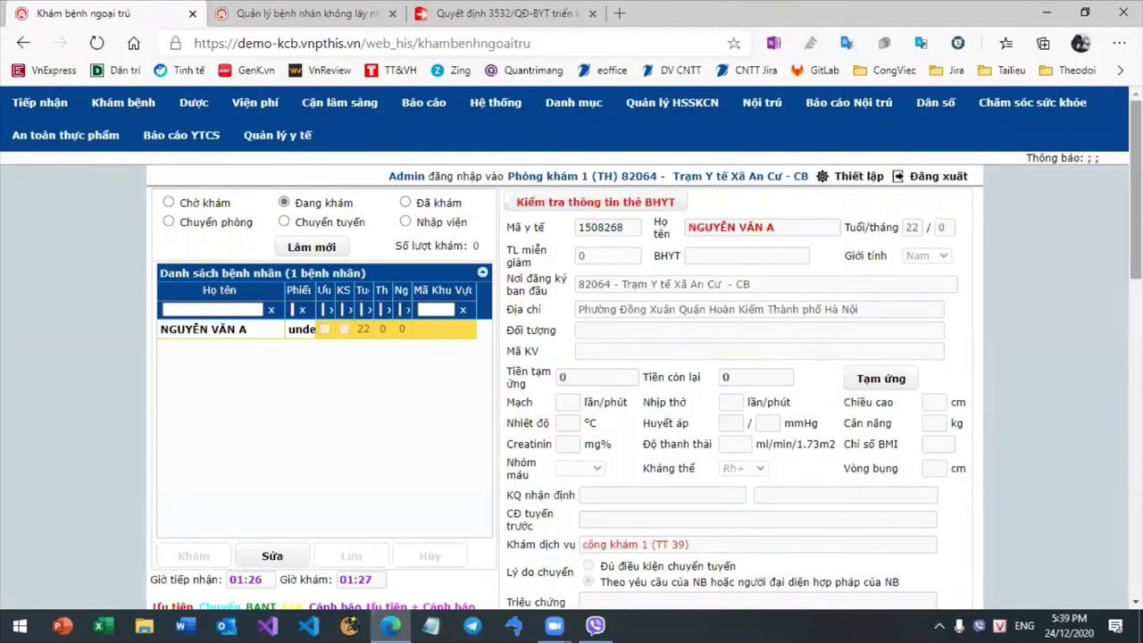
scroll(795, 401, down, 4)
scroll(665, 361, down, 1)
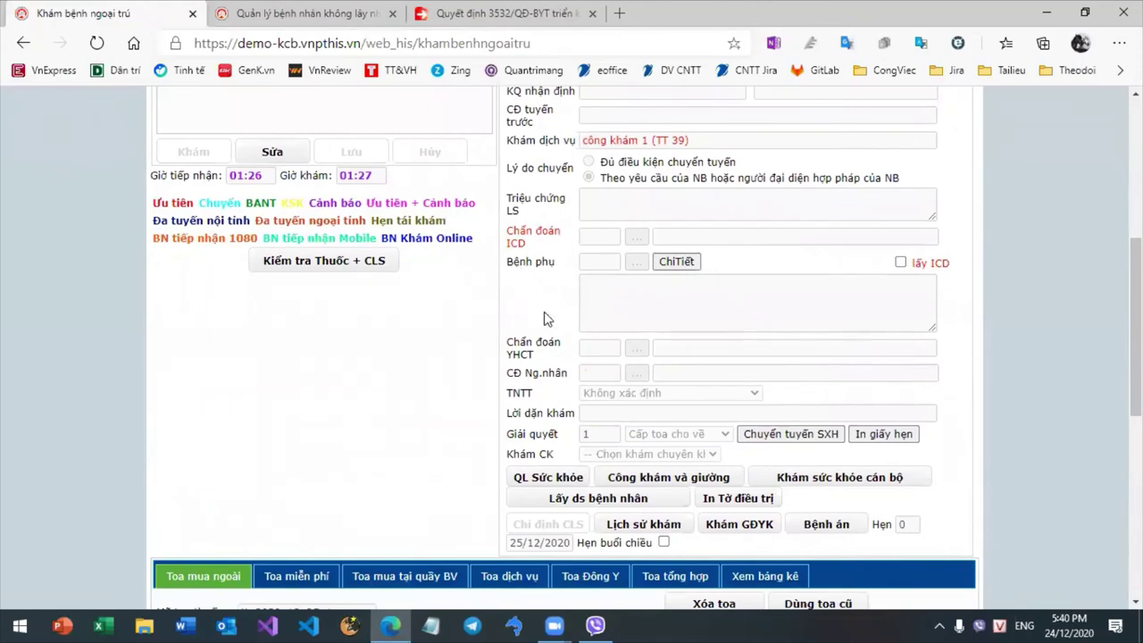
- Open the patient's examination record for editing and look over the Chăm sóc sức khỏe functions
click(272, 152)
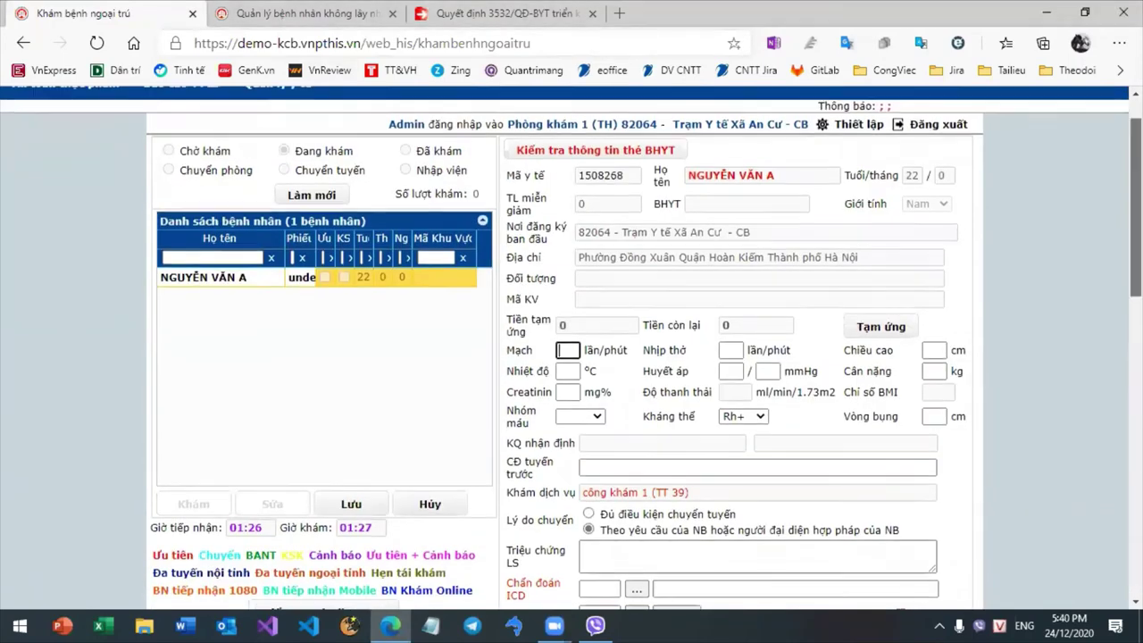
scroll(1041, 124, up, 1)
click(1036, 108)
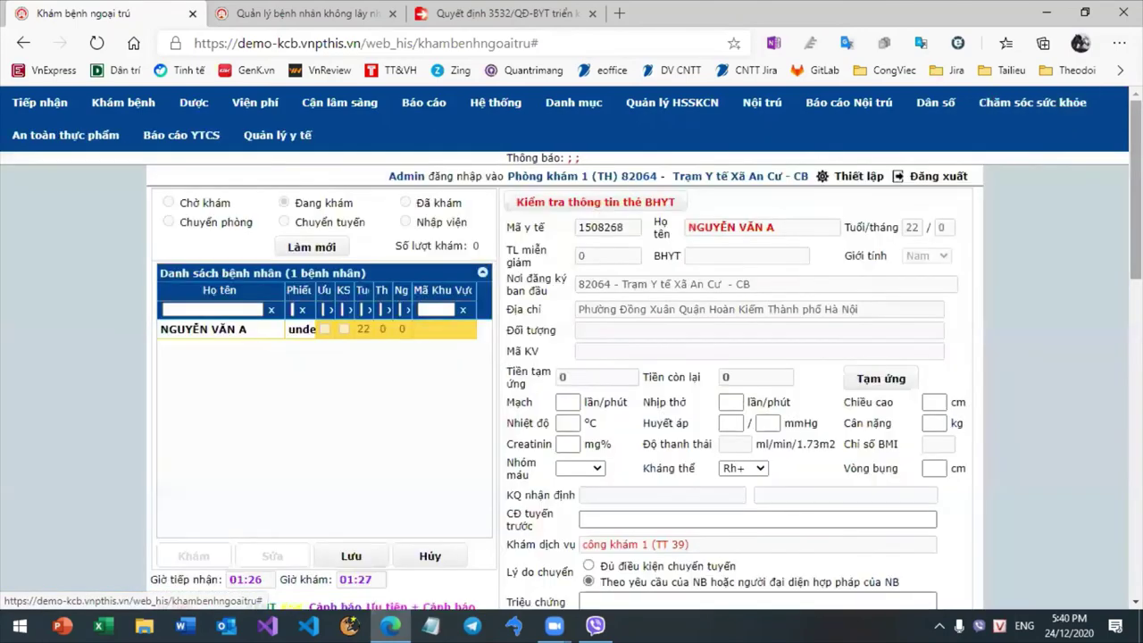
mouse_move(1085, 118)
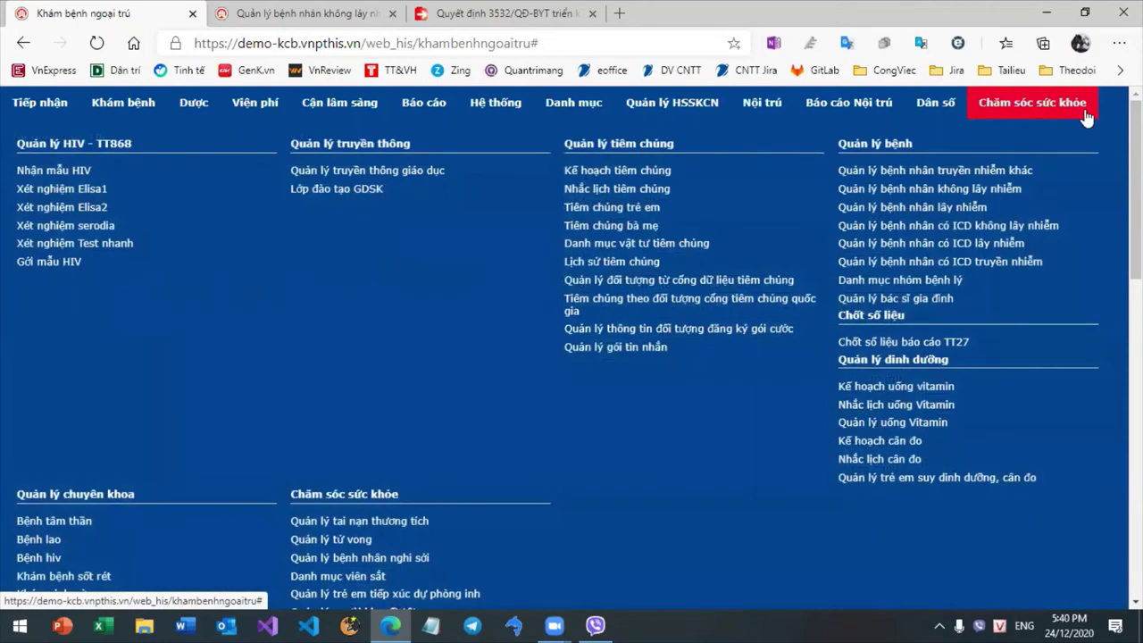
scroll(1081, 129, down, 1)
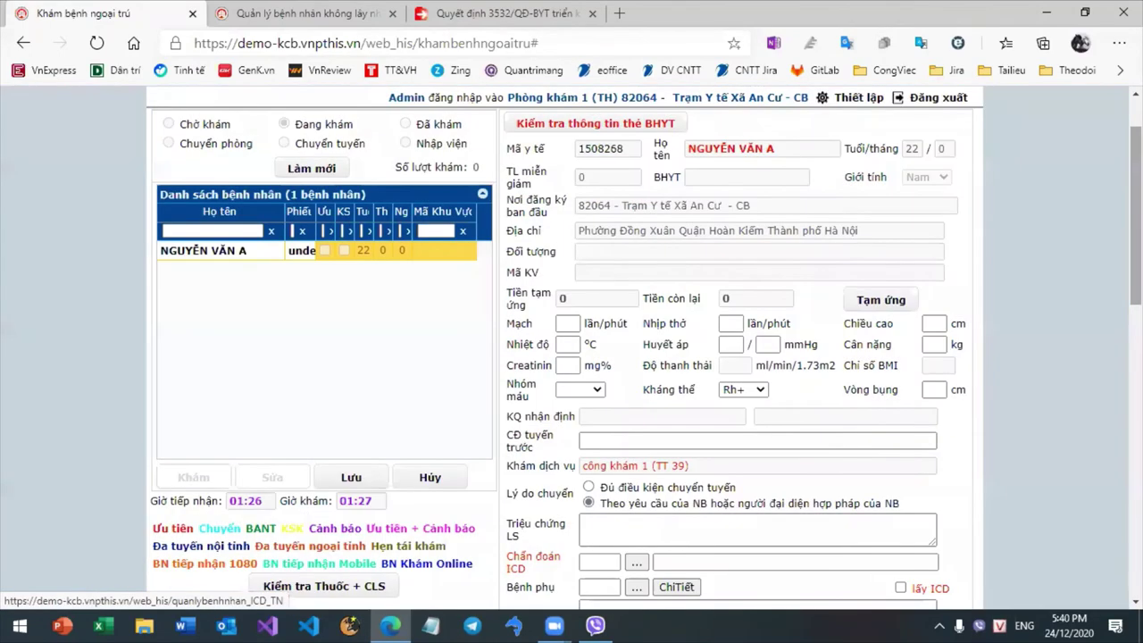
scroll(571, 348, up, 1)
scroll(572, 348, down, 1)
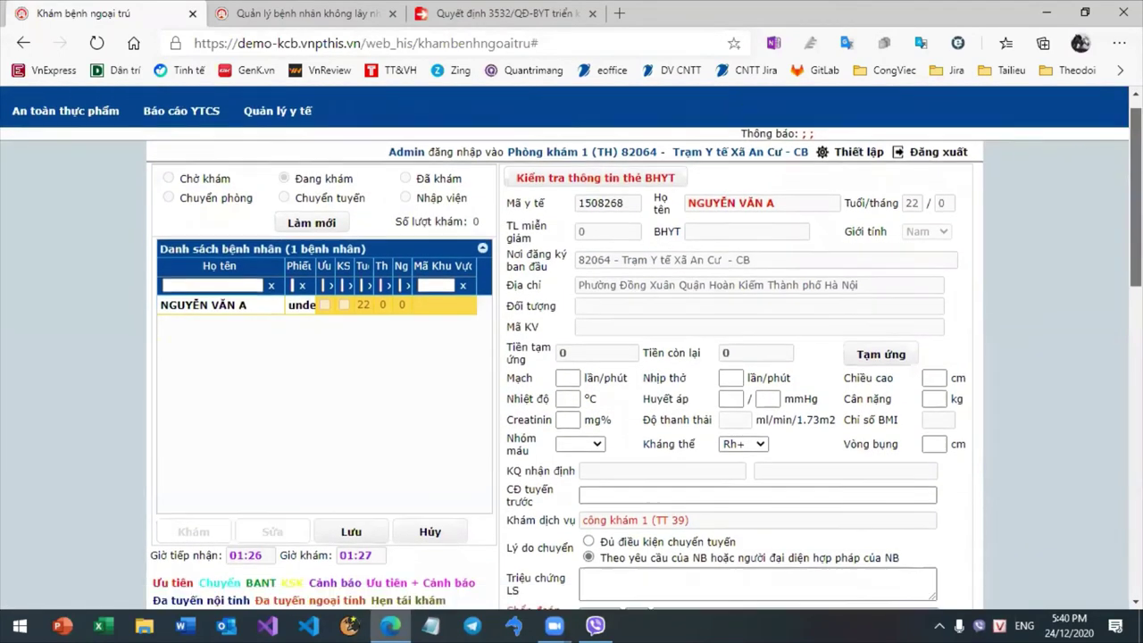
scroll(834, 430, down, 5)
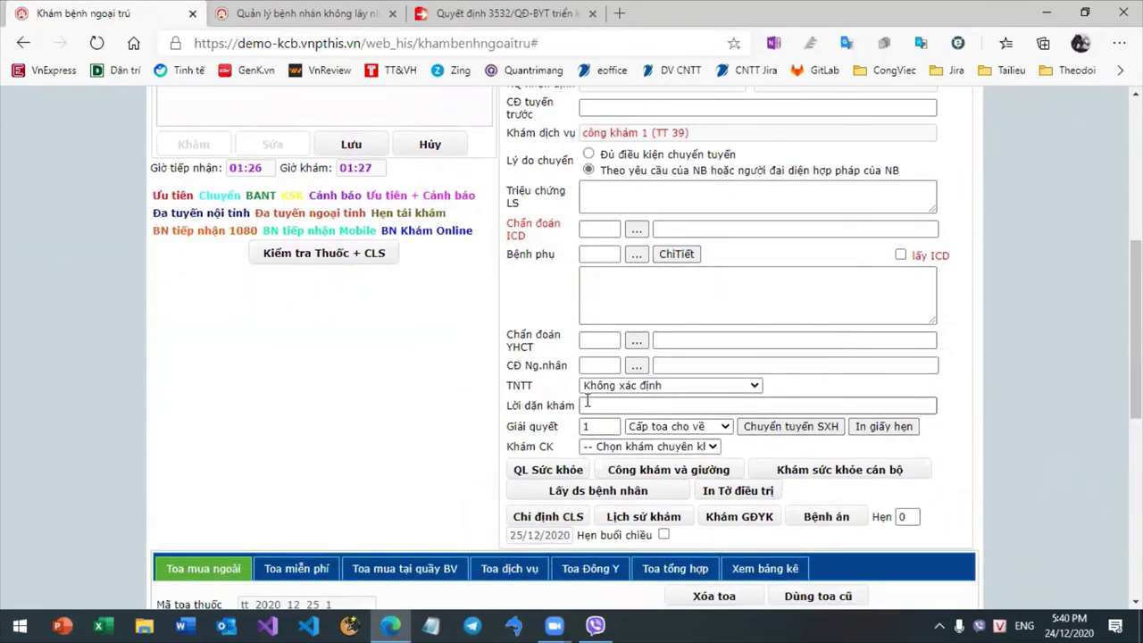
- Try Khám chuyên khoa khác and Khám thai as the patient's specialist examination type, dismissing the notice
click(623, 451)
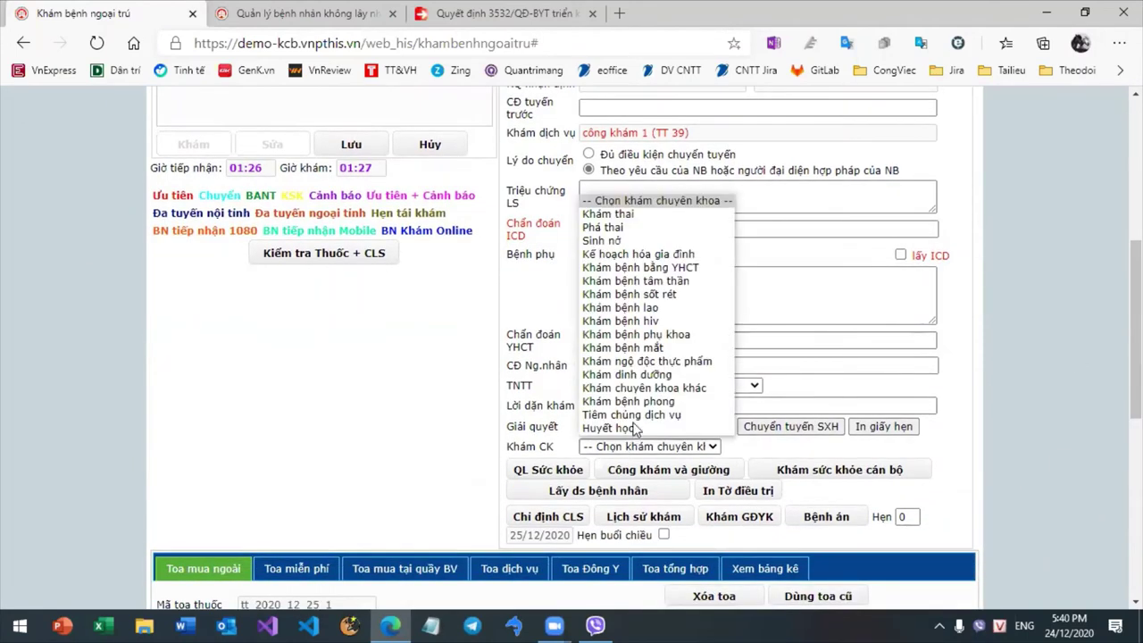
click(657, 388)
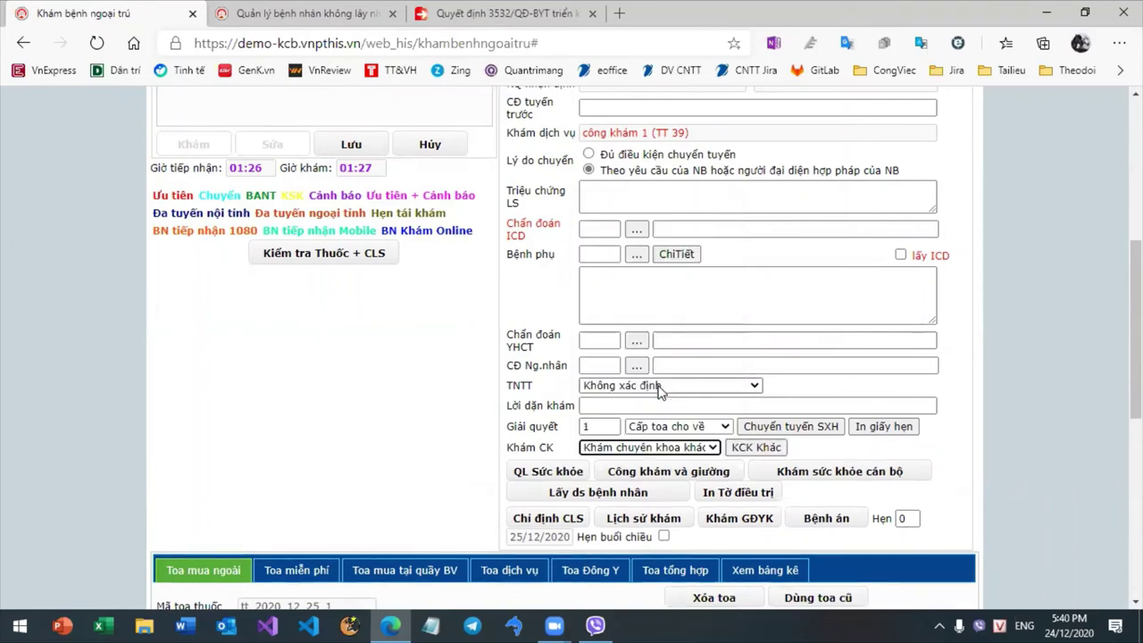
click(672, 451)
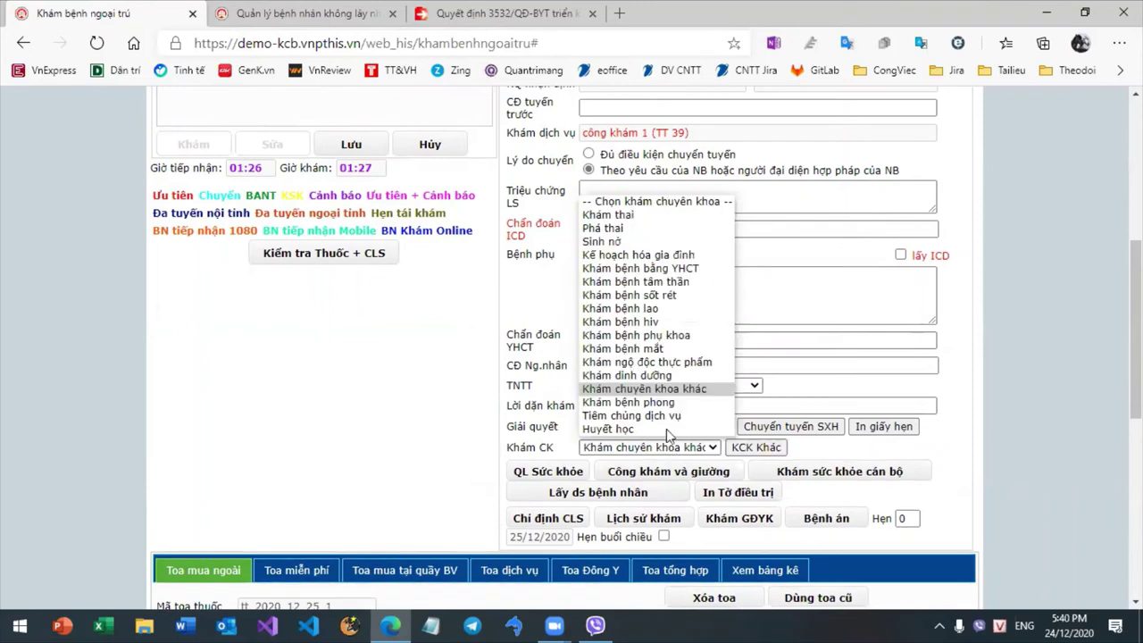
click(639, 216)
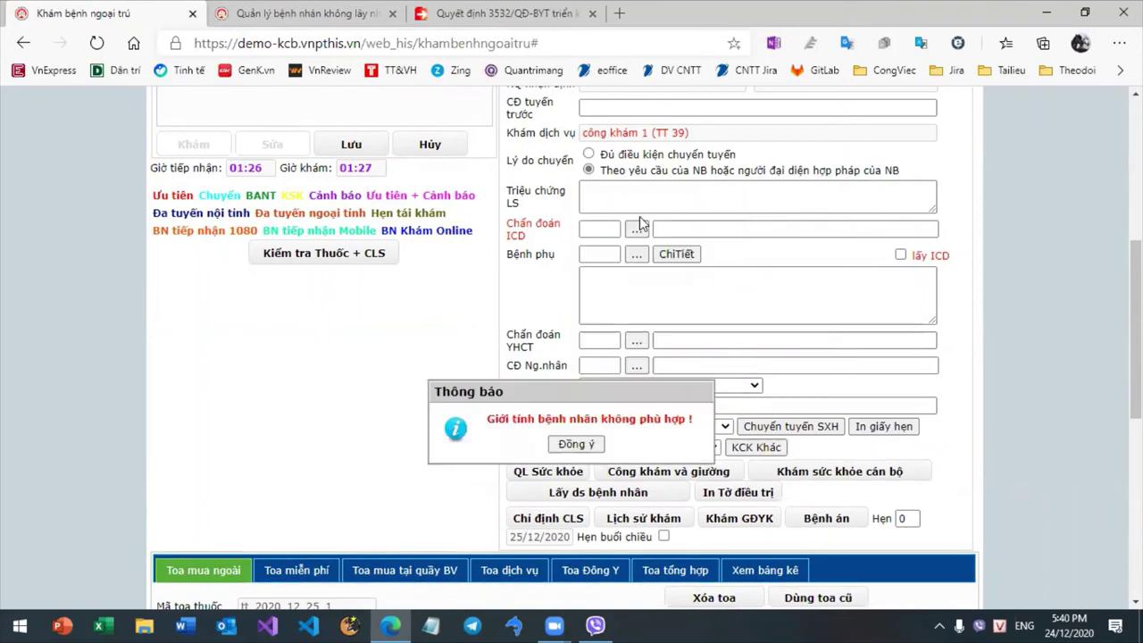
click(577, 444)
- Set Khám CK to Khám bệnh lao, view the tuberculosis examination history form, and close it
click(636, 451)
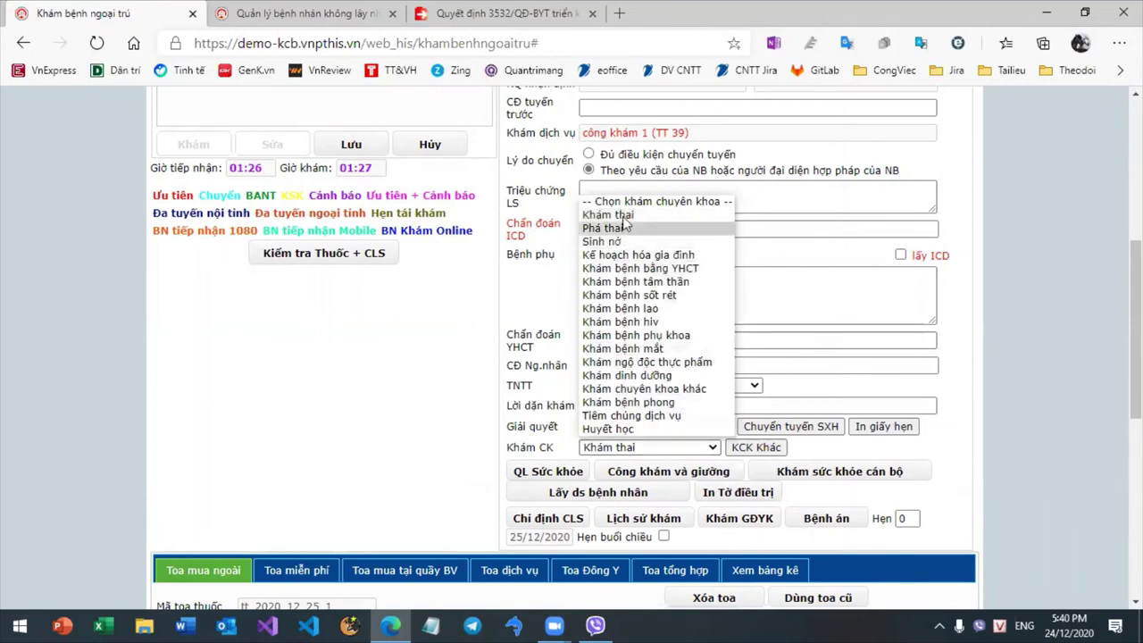
click(654, 308)
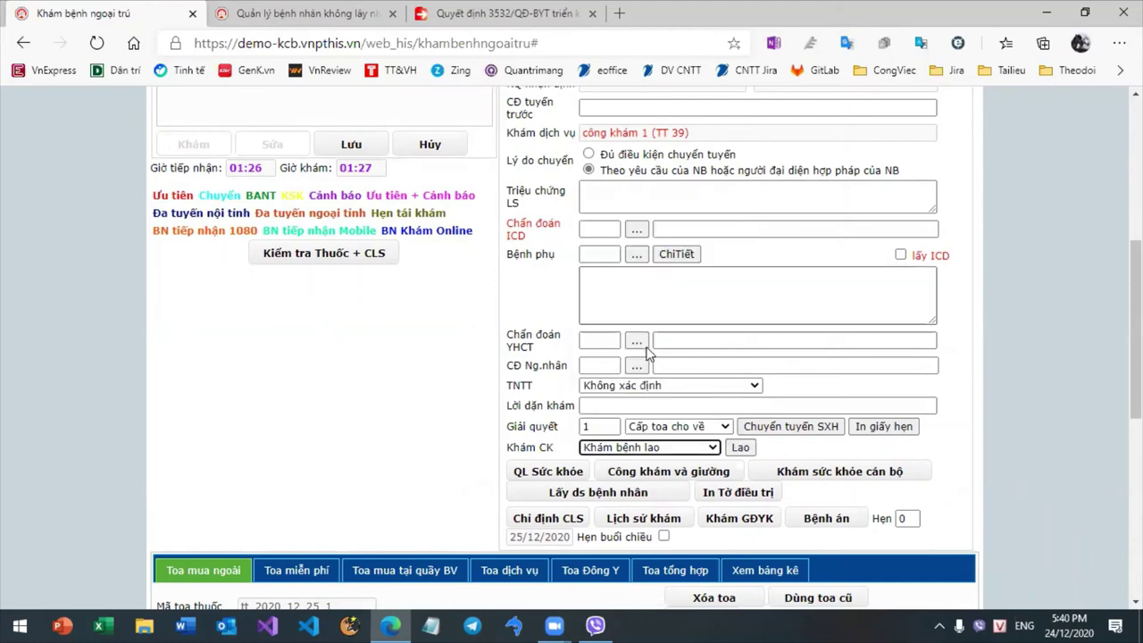
click(740, 448)
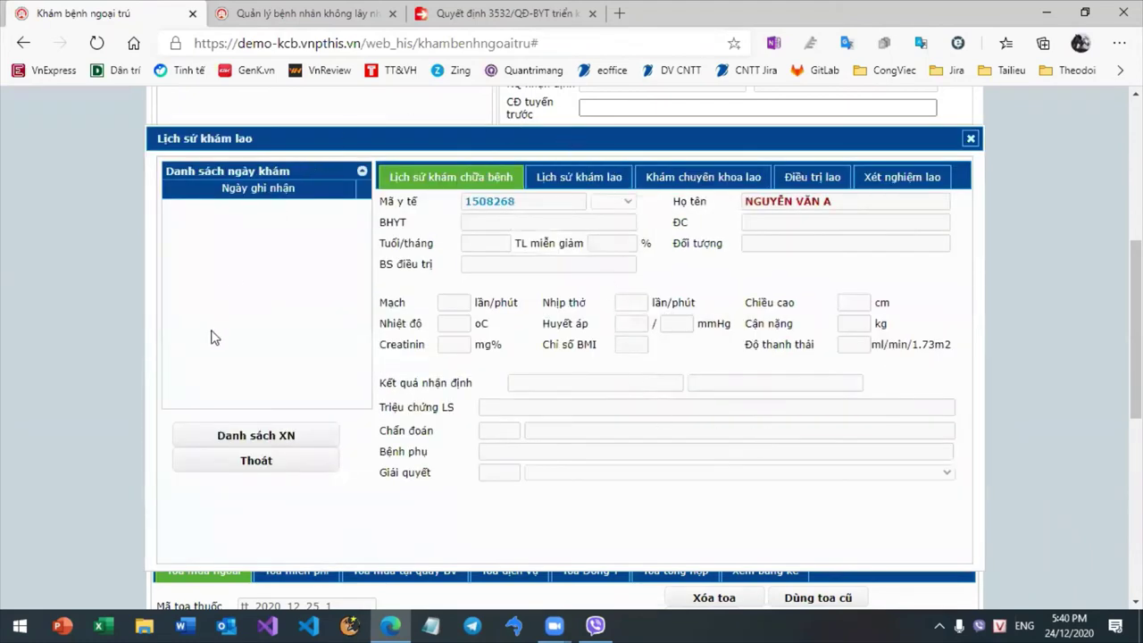
click(970, 139)
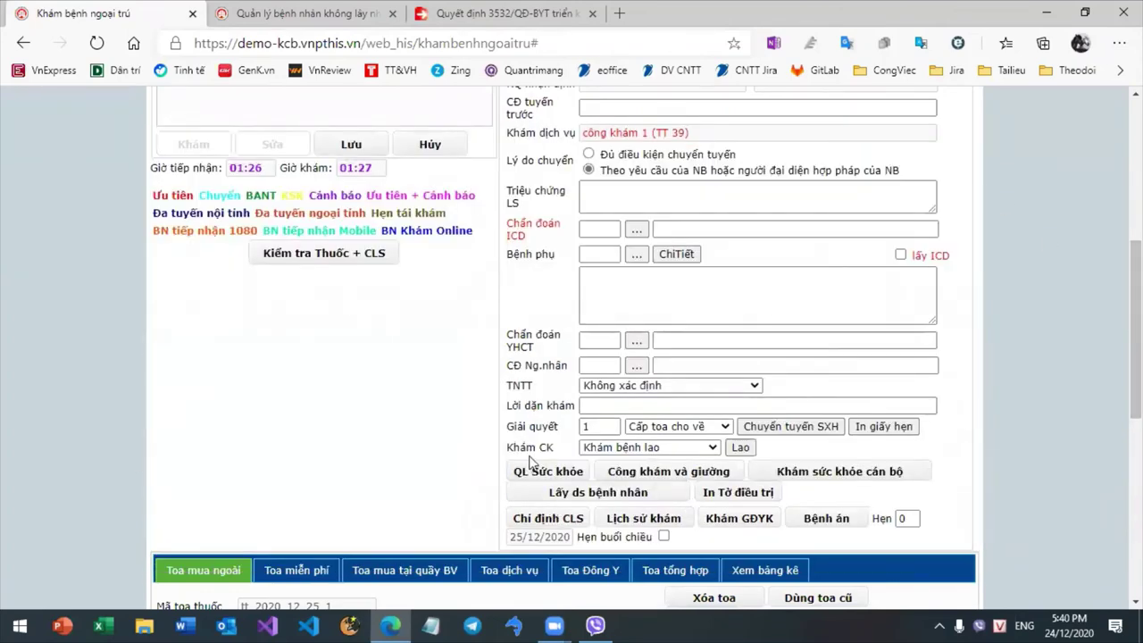
- Open the Bệnh lao management page from Quản lý chuyên khoa in a new browser tab
scroll(1135, 331, up, 10)
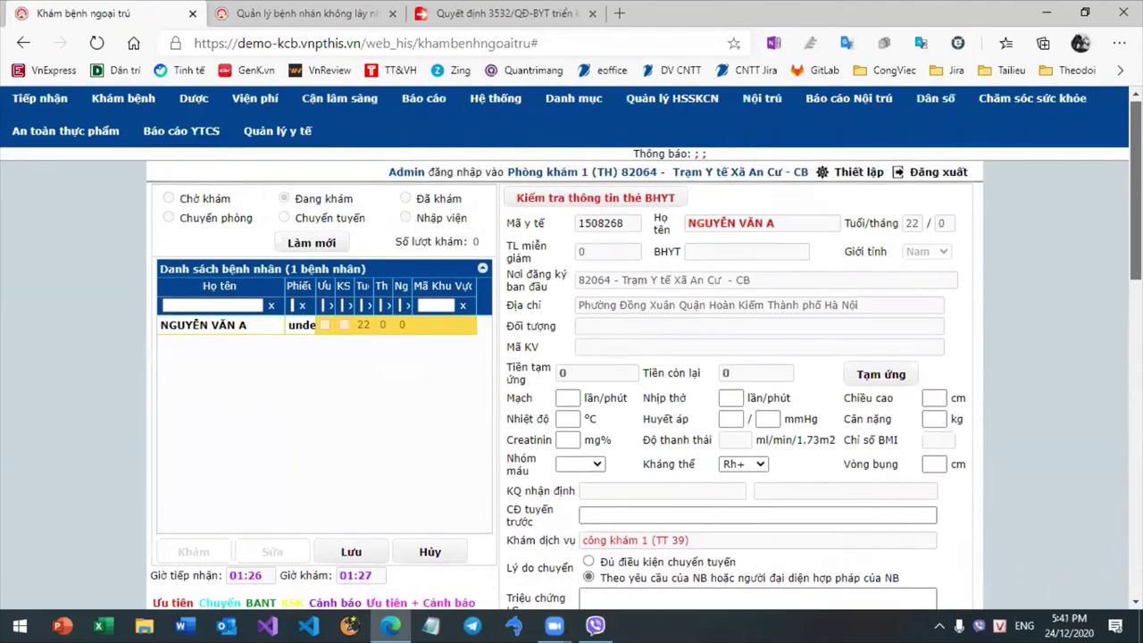
mouse_move(1039, 102)
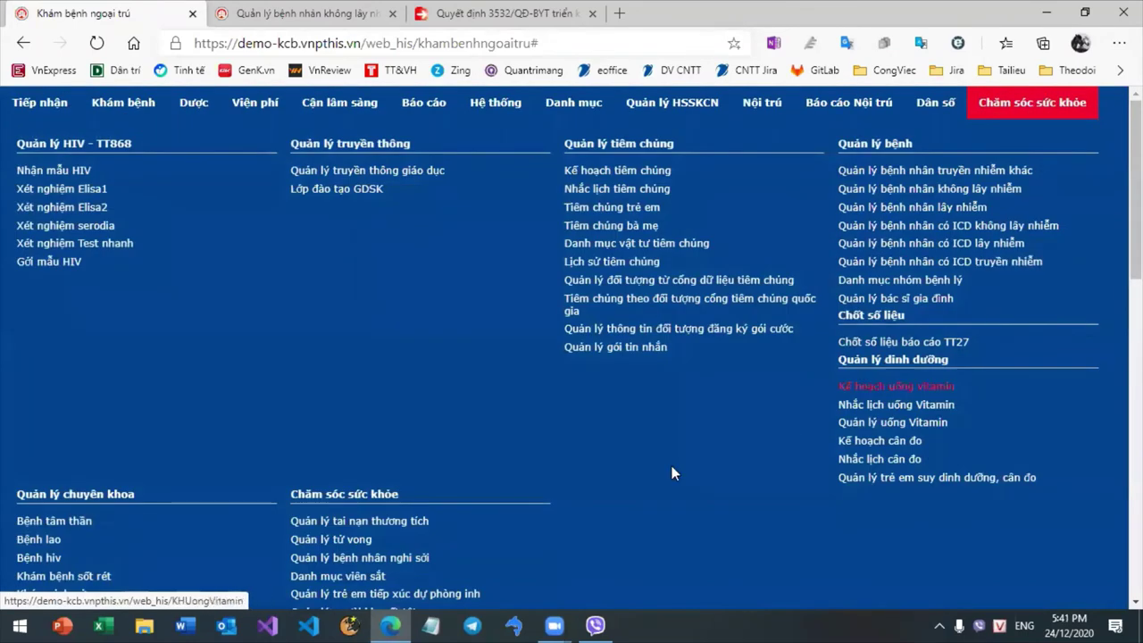
right_click(56, 536)
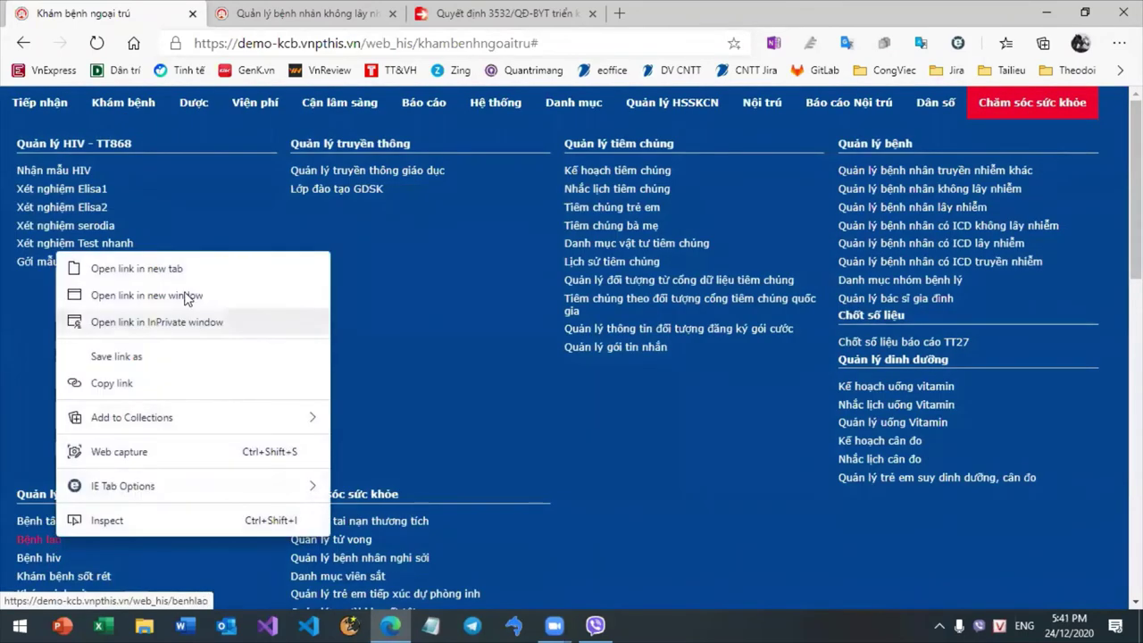
click(186, 268)
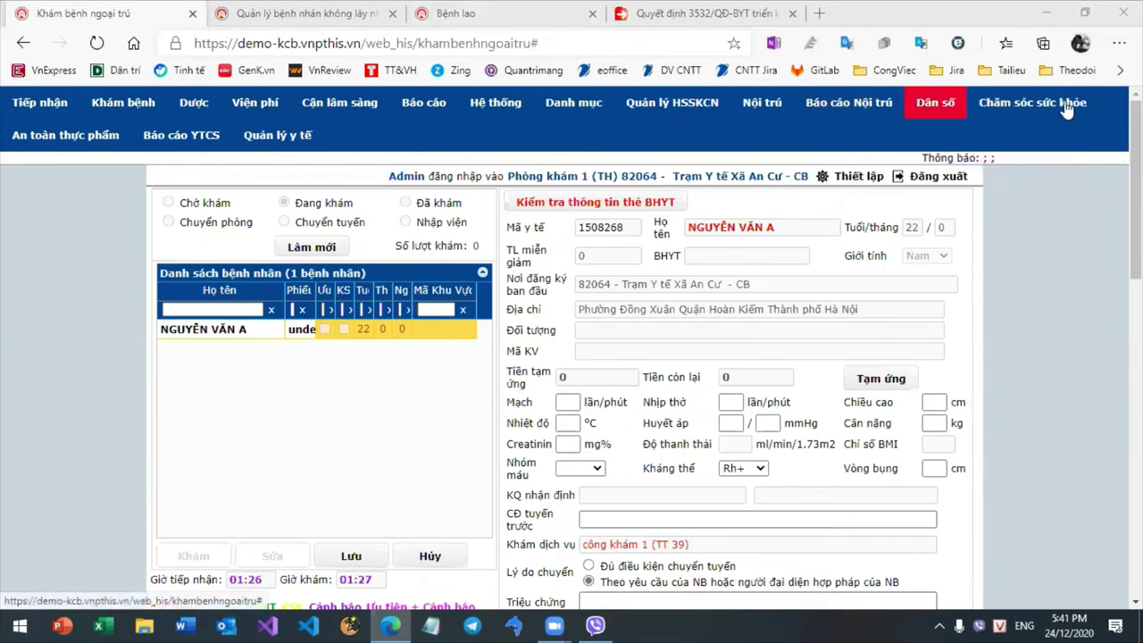
- Open Bệnh lao in place of the examination page and look through the tuberculosis patient list
mouse_move(1031, 103)
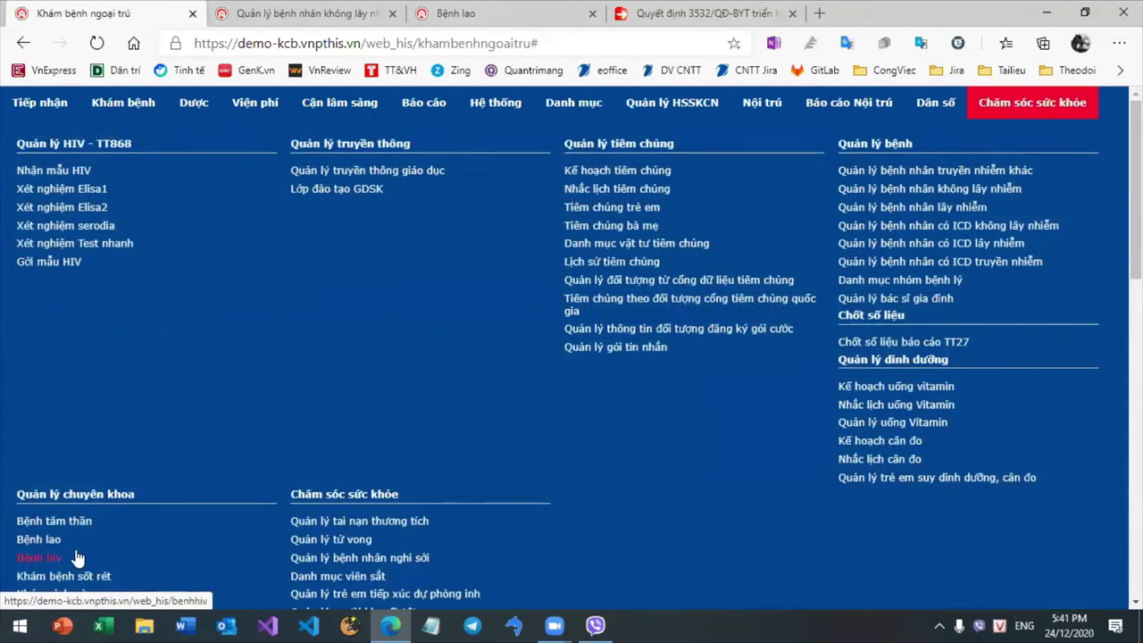
click(62, 543)
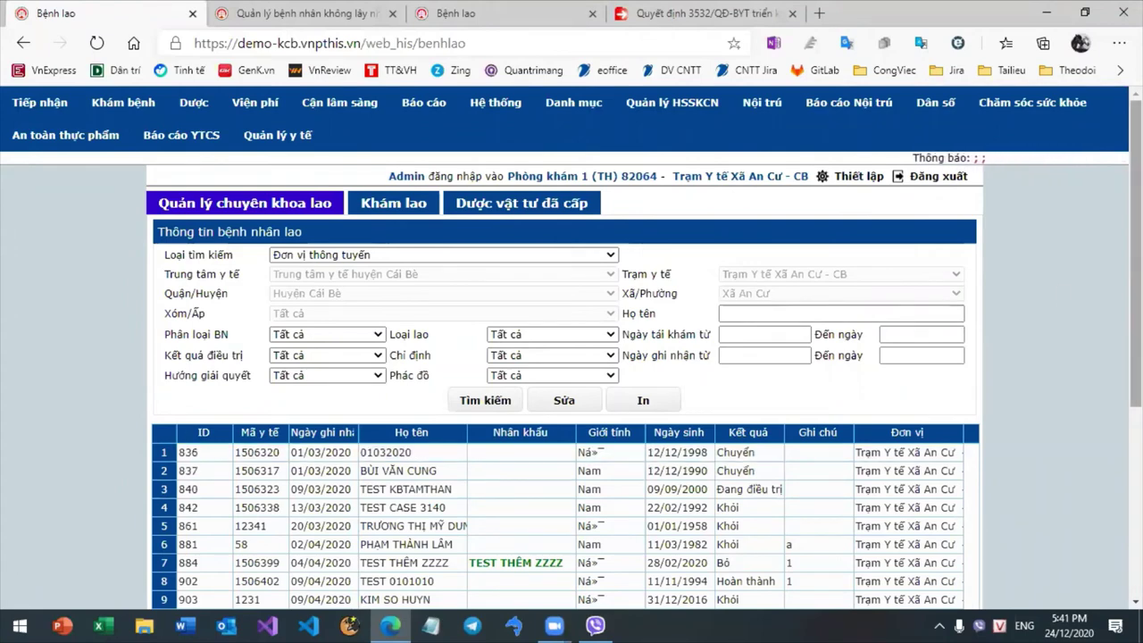
scroll(571, 384, down, 3)
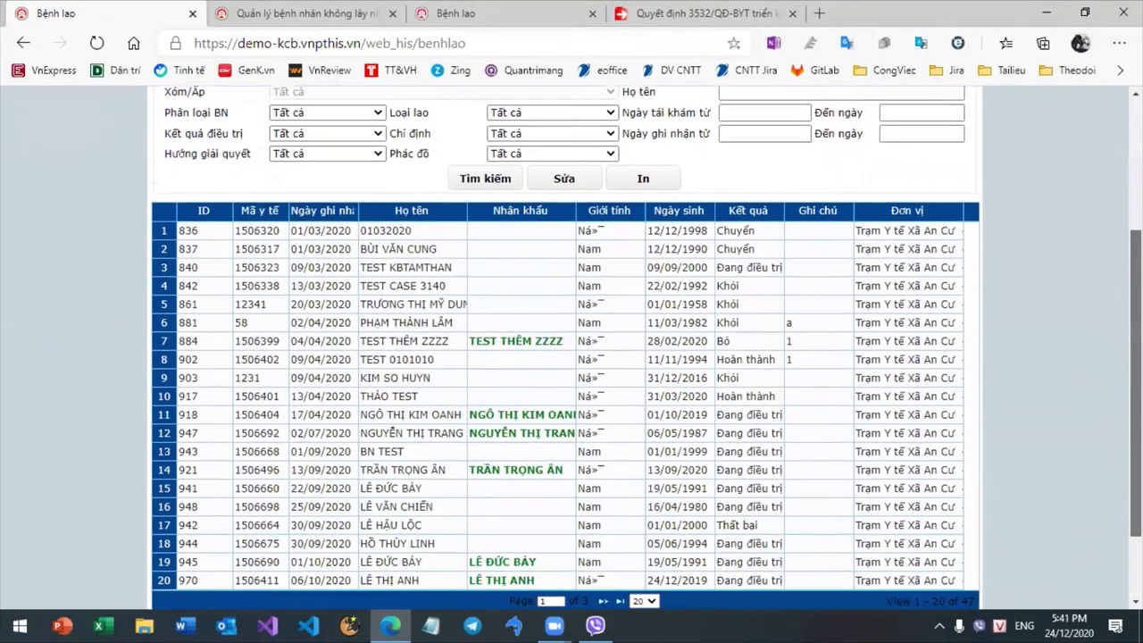
scroll(572, 357, up, 3)
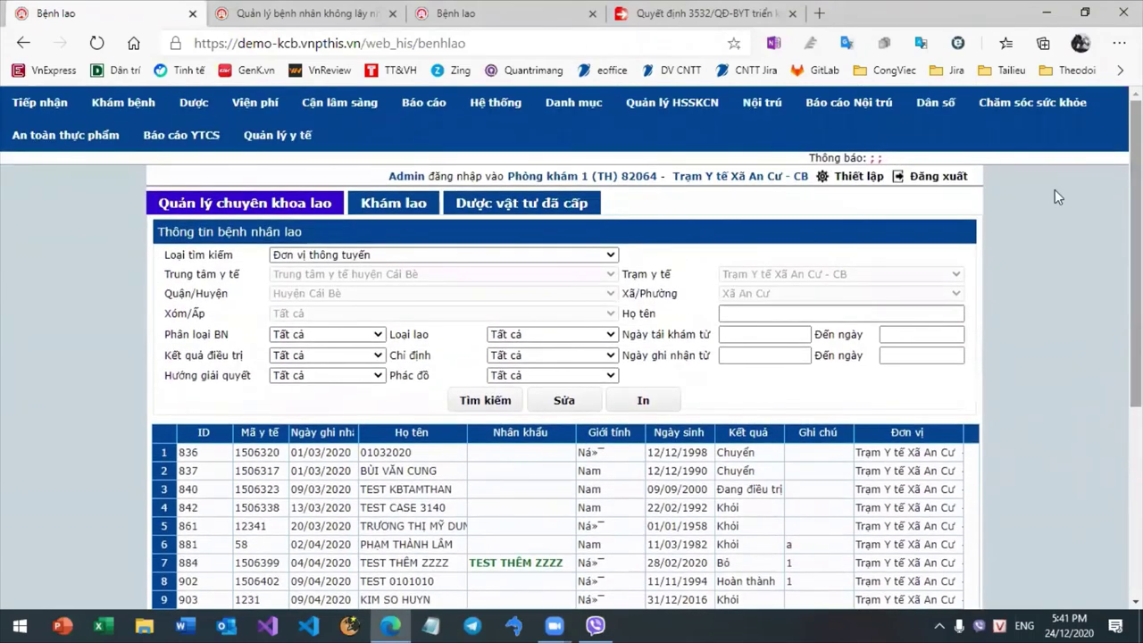
- Return to Khám bệnh ngoại trú, select the patient in the Đang khám list, and open the record for editing
click(1001, 109)
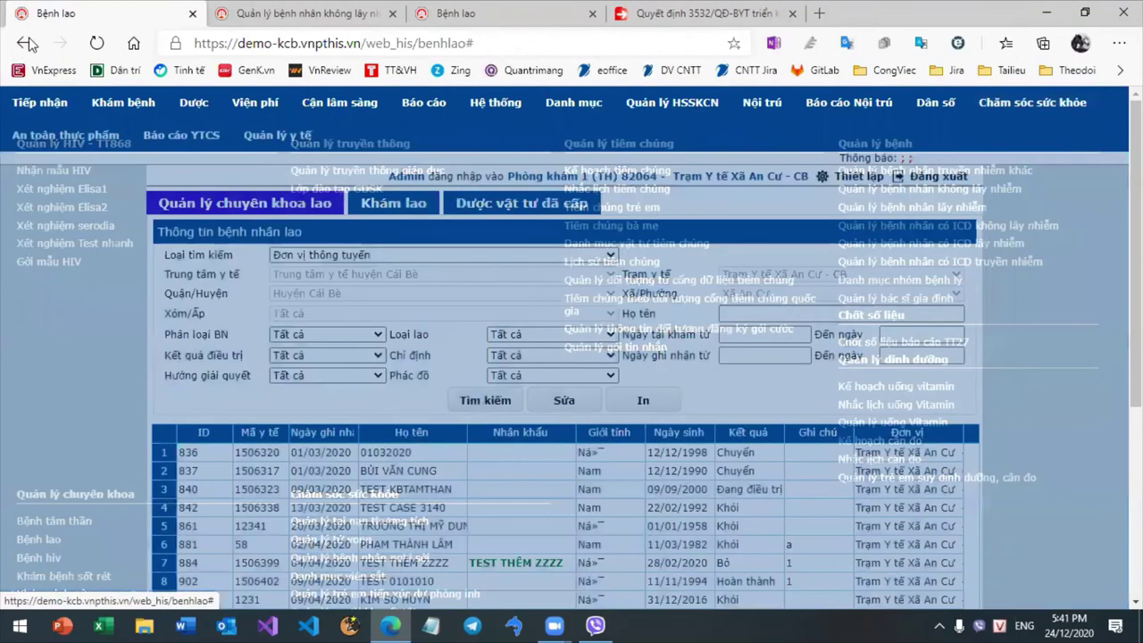
mouse_move(116, 102)
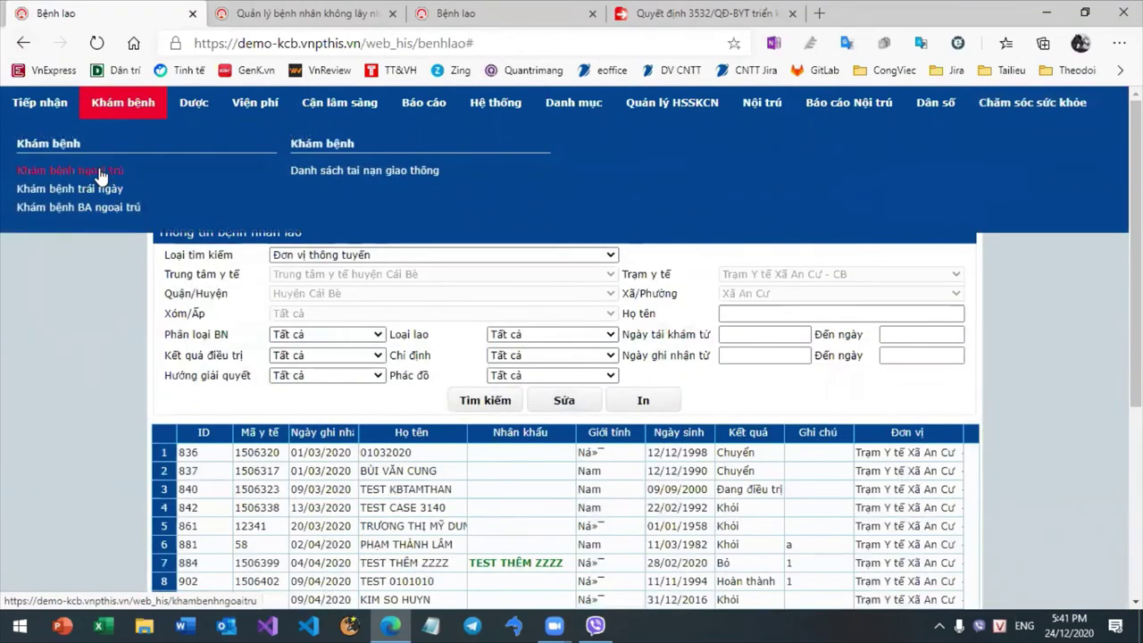
click(100, 174)
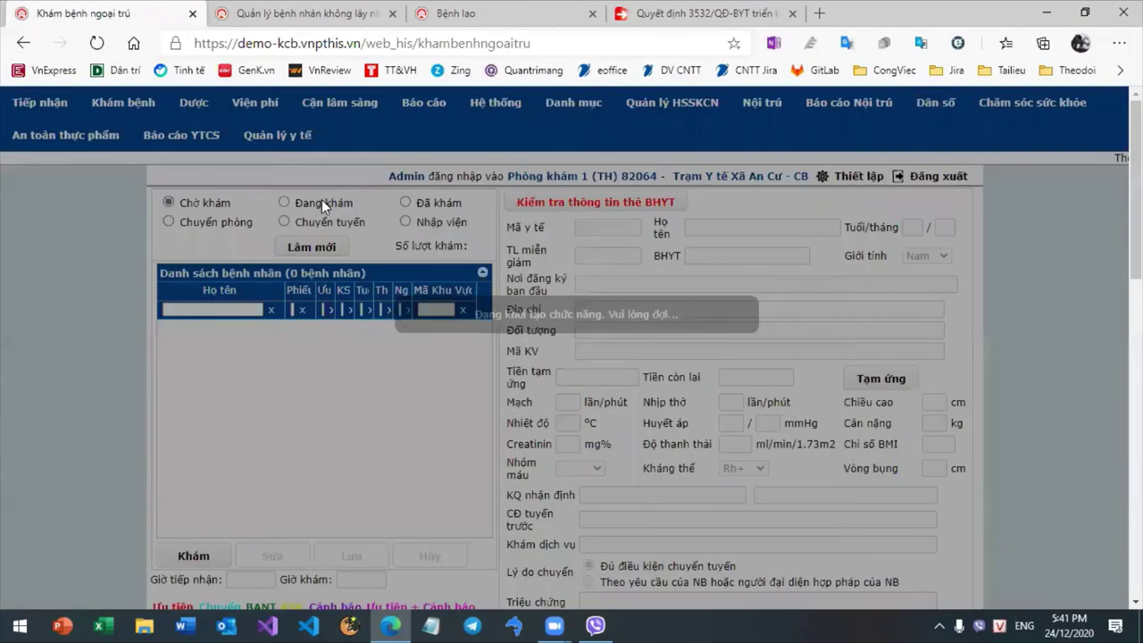
click(321, 202)
click(310, 328)
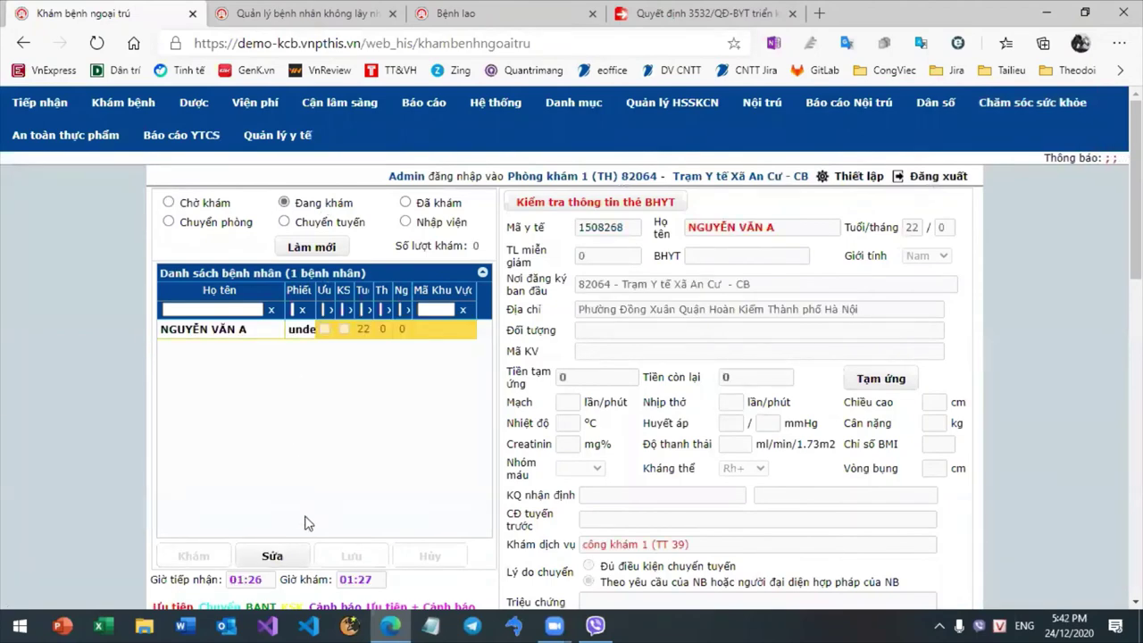
click(272, 557)
- Set Khám CK to Khám bệnh hiv and open the HIV specialist examination form
scroll(632, 259, down, 8)
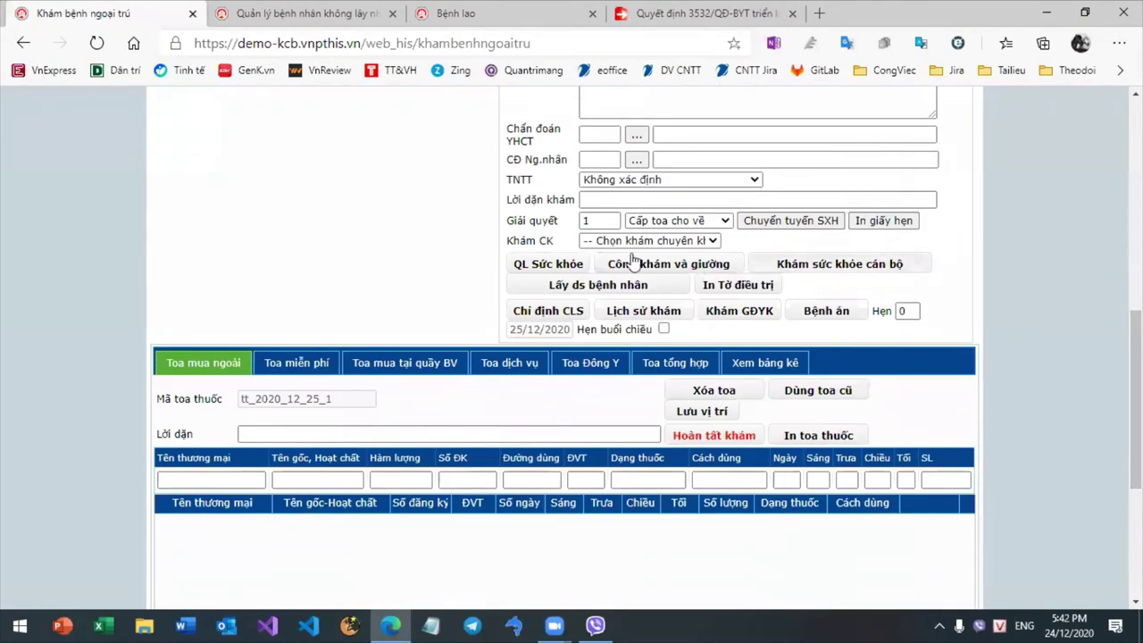
click(625, 241)
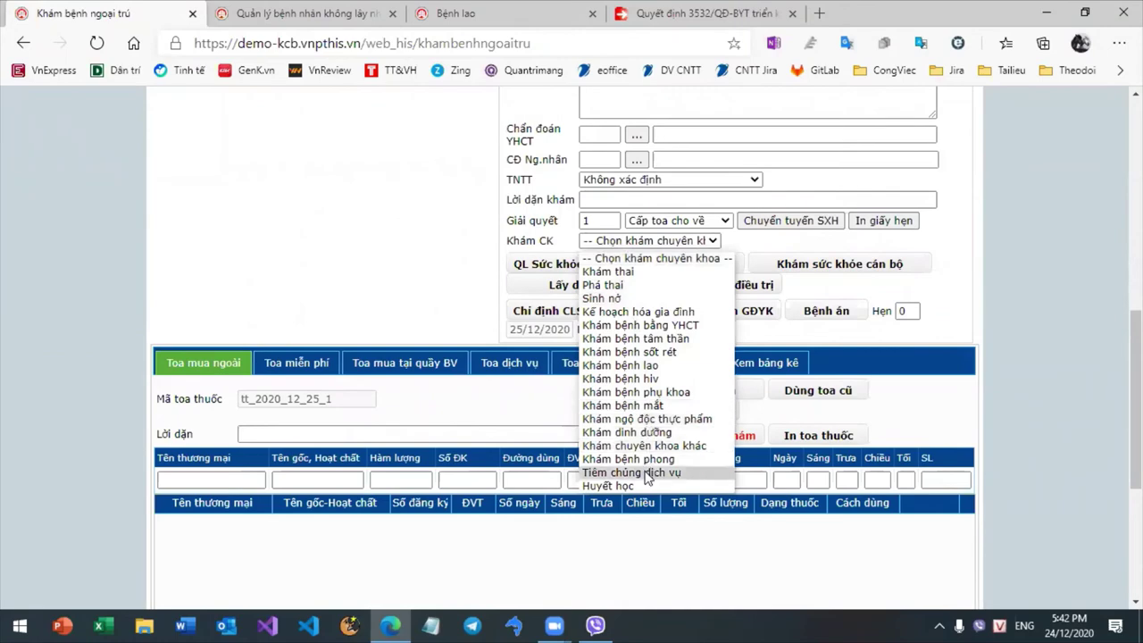
click(625, 378)
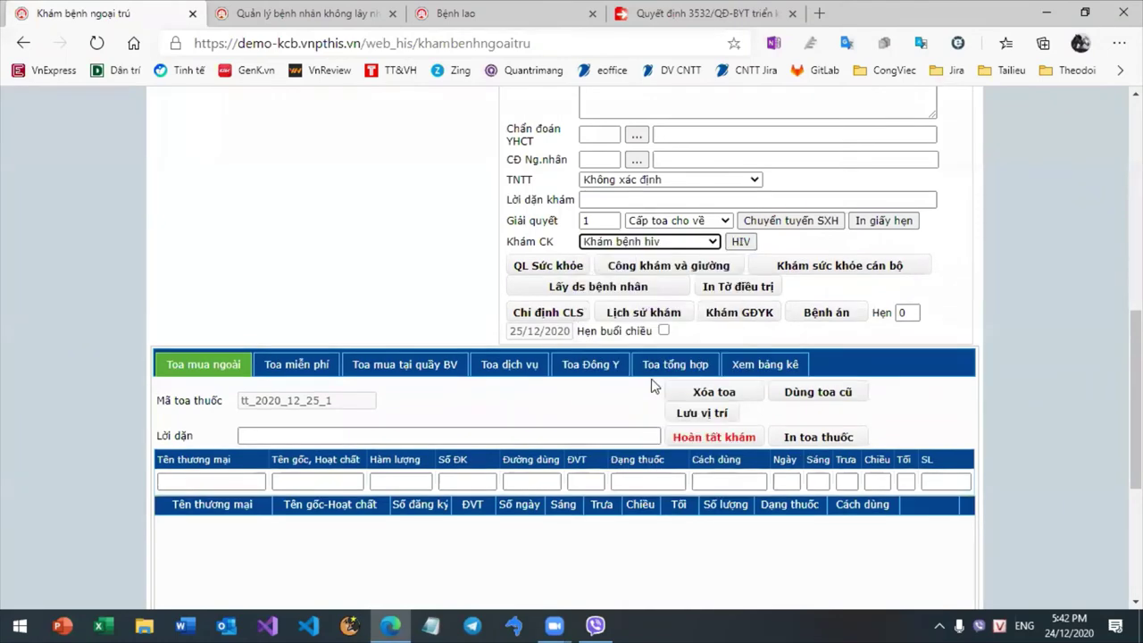
click(740, 242)
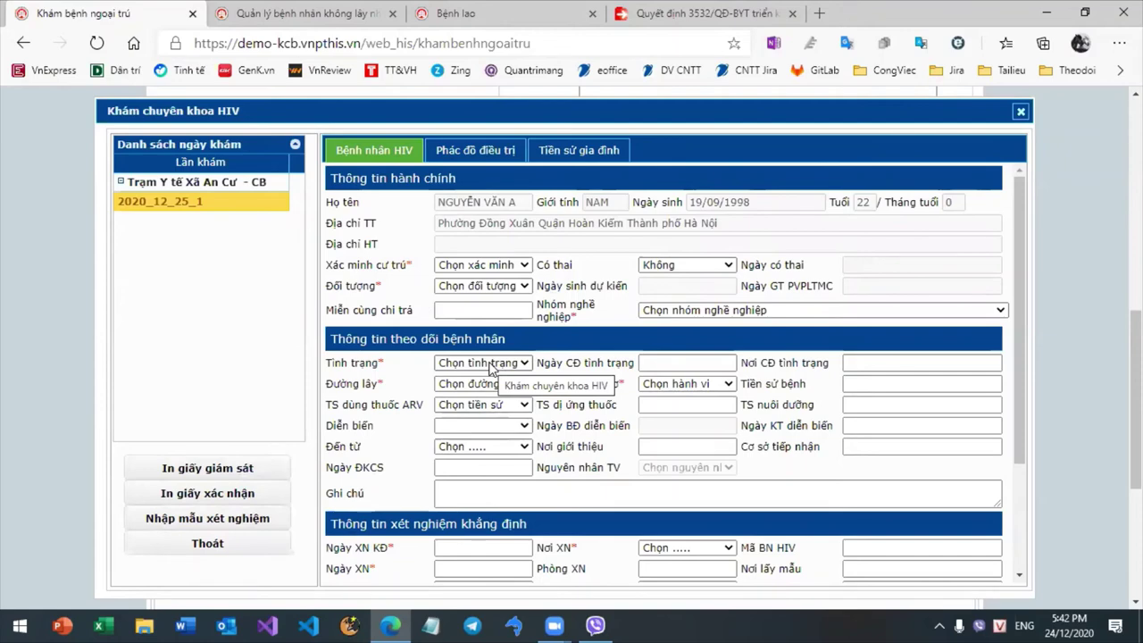
- In the confirmatory test information, set the testing place (Nơi XN) to Tại CSYT
scroll(1136, 402, down, 1)
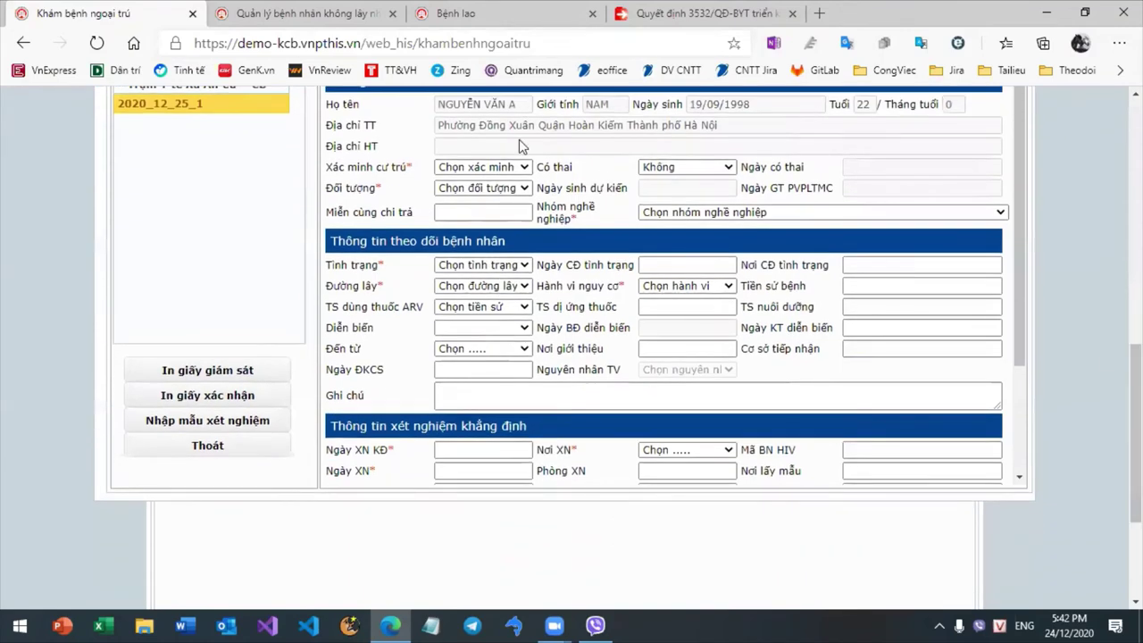
click(668, 455)
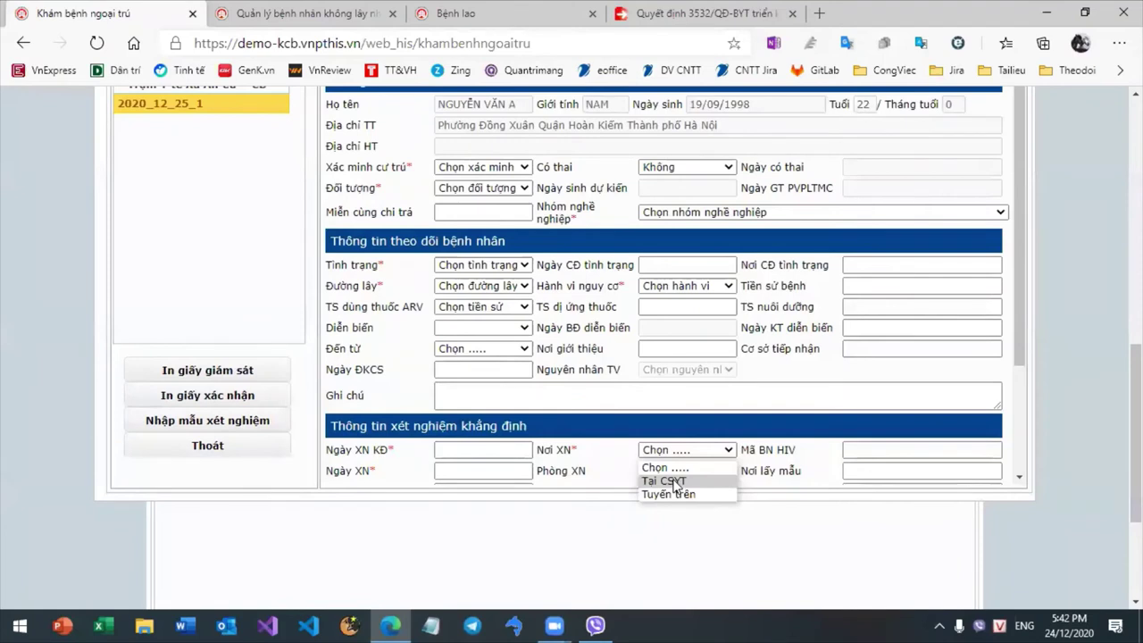
click(677, 482)
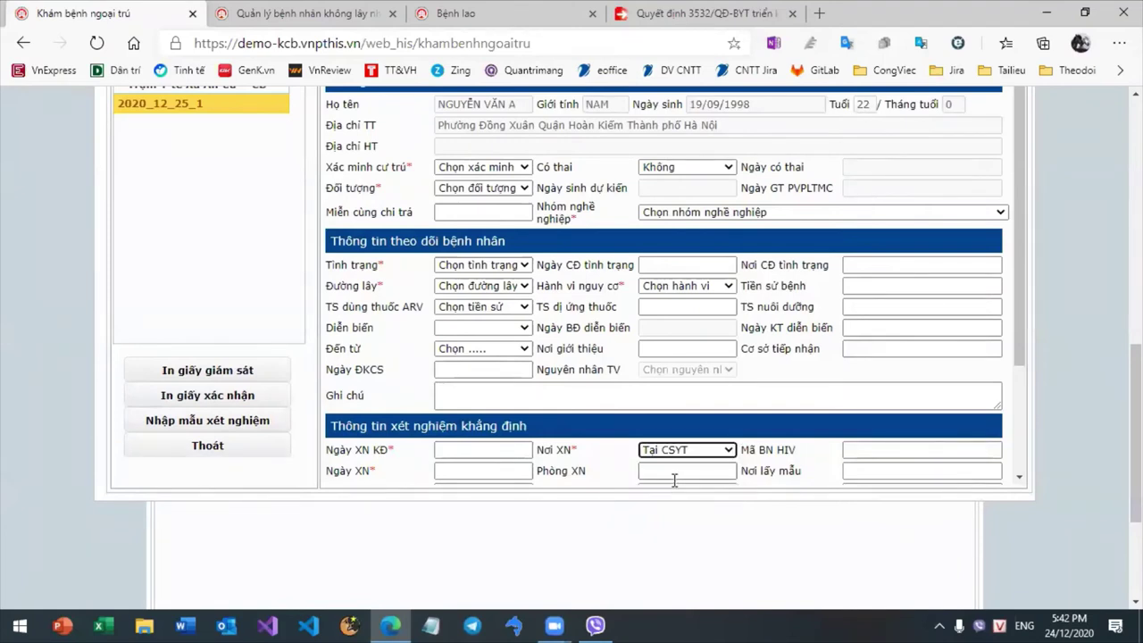
- Begin a new test sample entry with Ngày ghi nhận 24/12/2020, Mã số PXN 111 and Elisa1 as the test ordered for Sinh phẩm 1
click(209, 423)
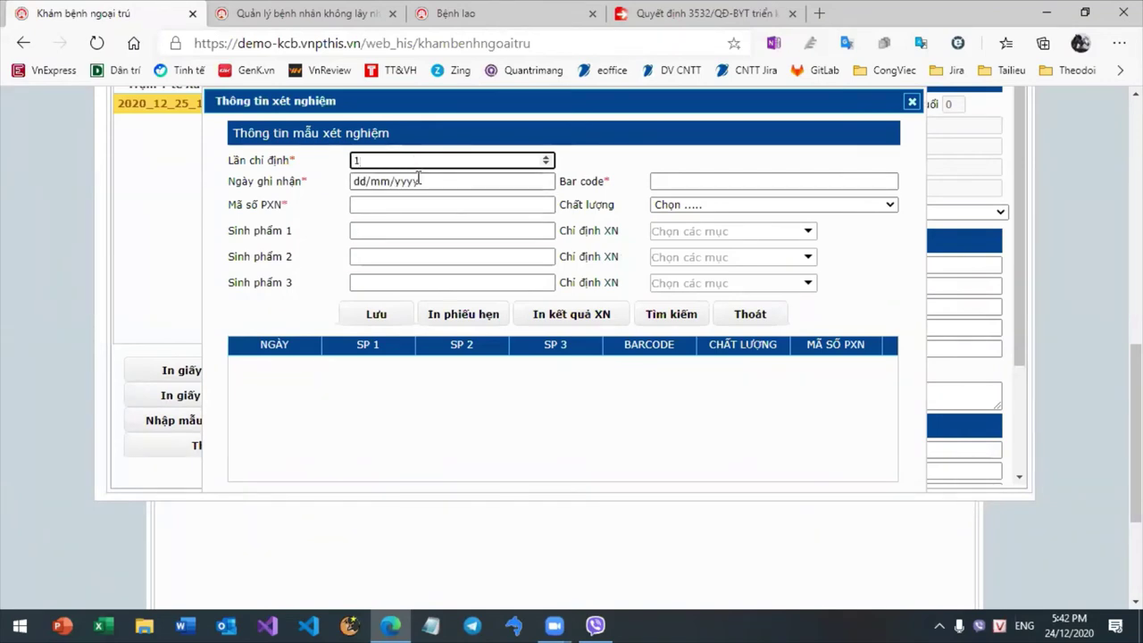
click(418, 181)
click(460, 309)
click(421, 204)
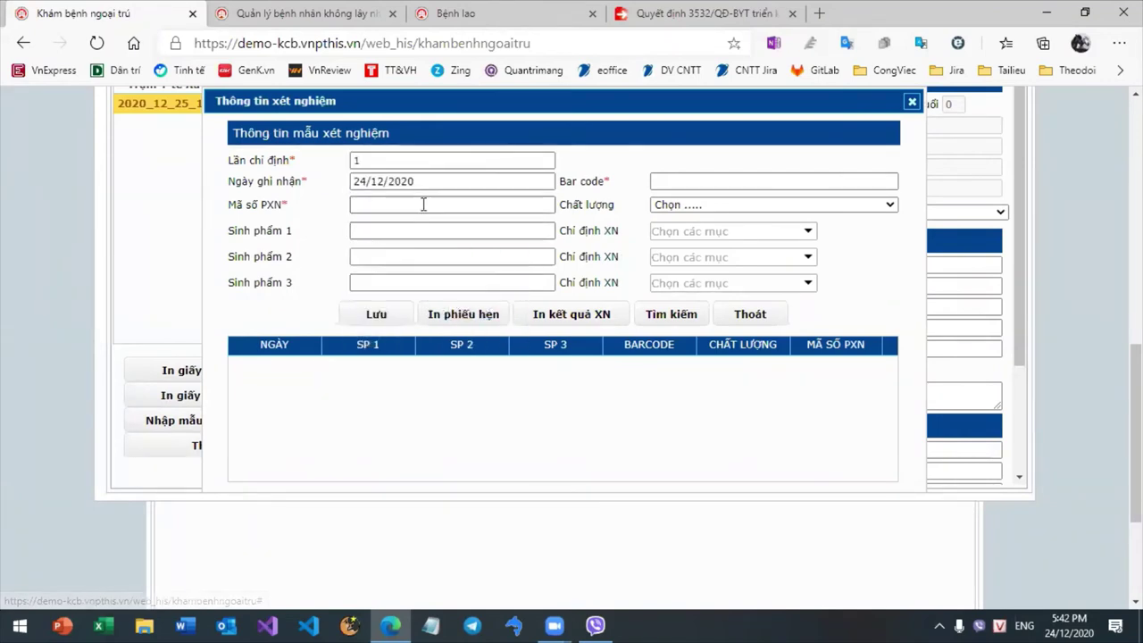
click(423, 226)
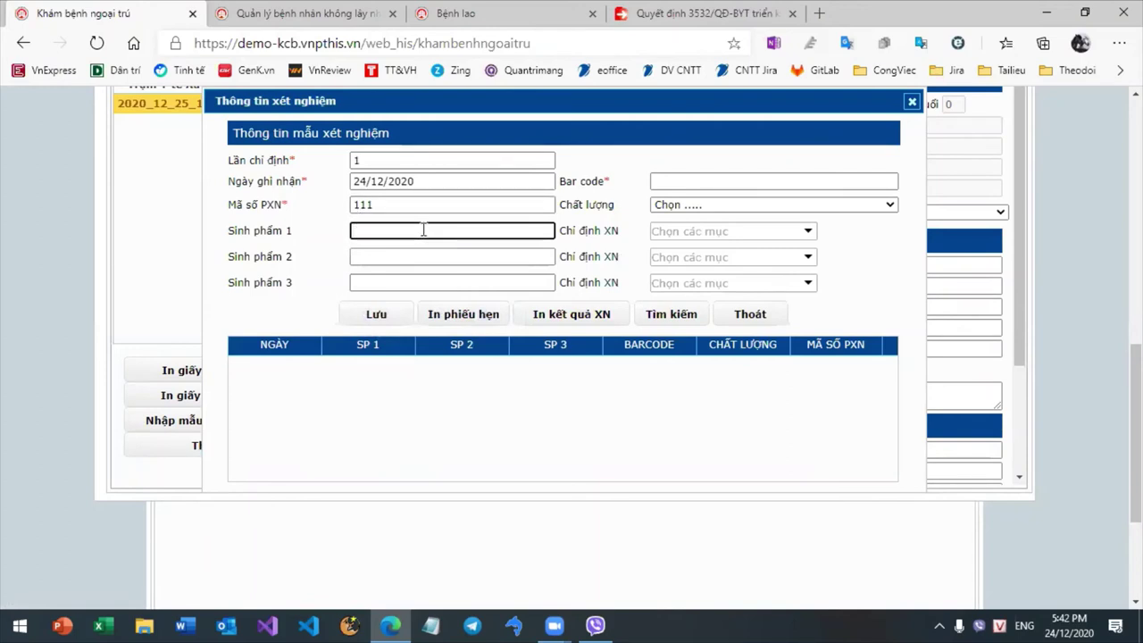
click(716, 234)
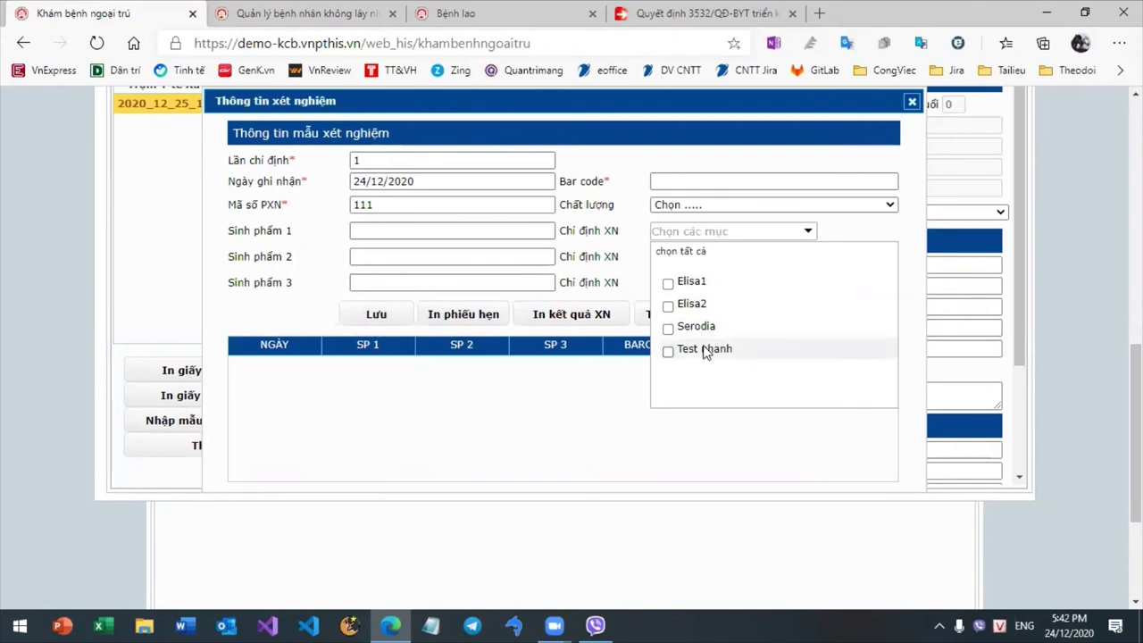
click(695, 284)
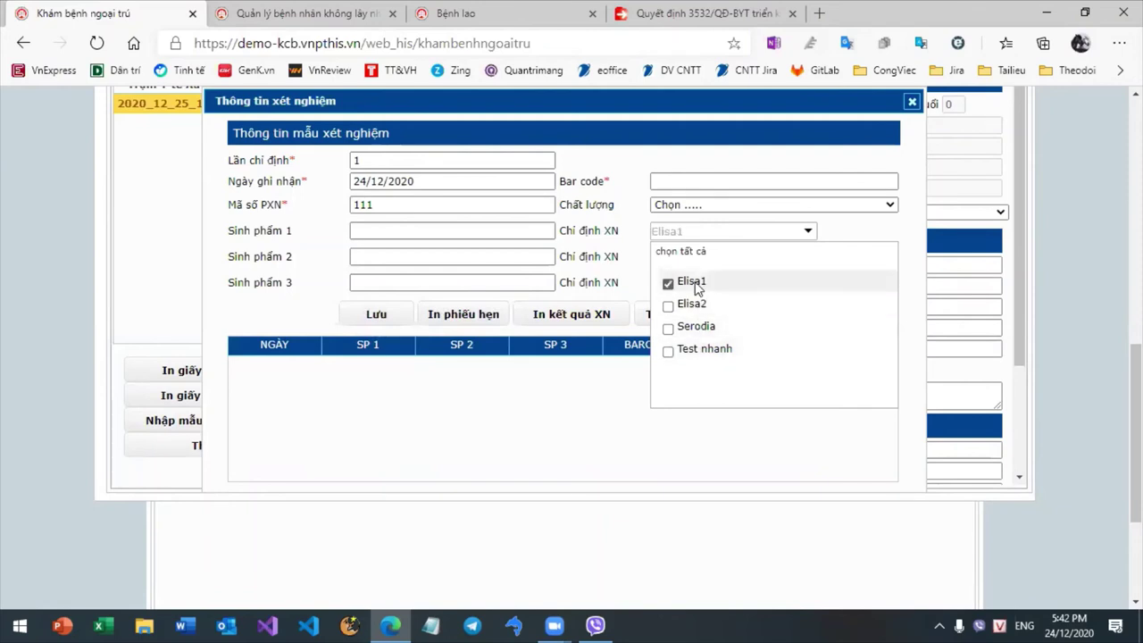
click(629, 273)
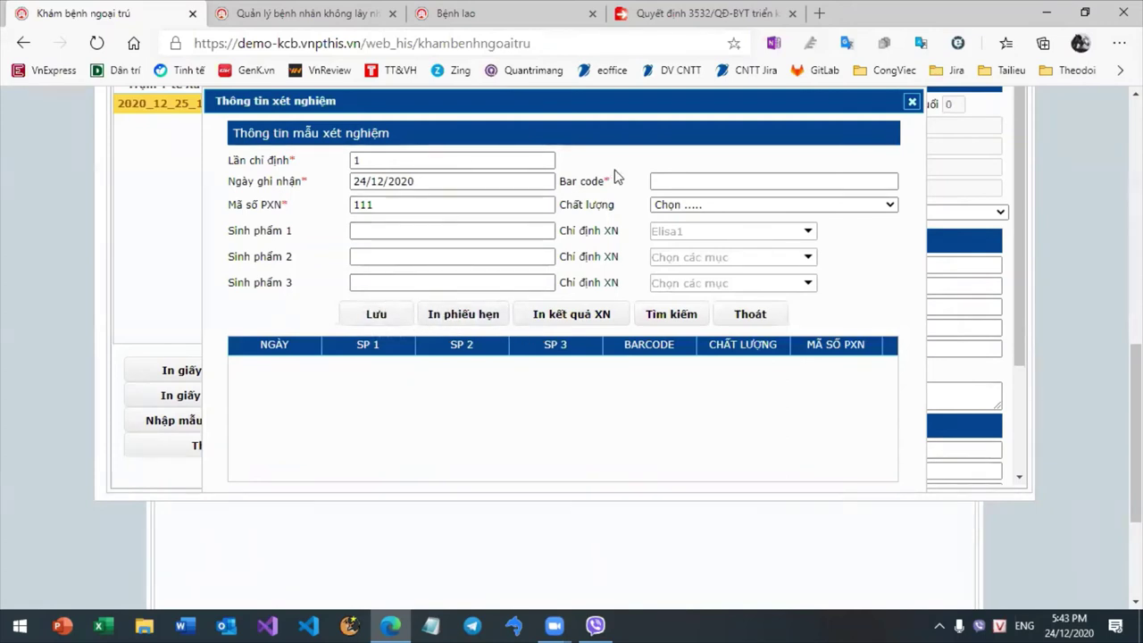
- Set the sample's Bar code to 11 and Chất lượng to Đạt, try to save it, and leave the sample entry
click(701, 179)
text(11)
click(705, 206)
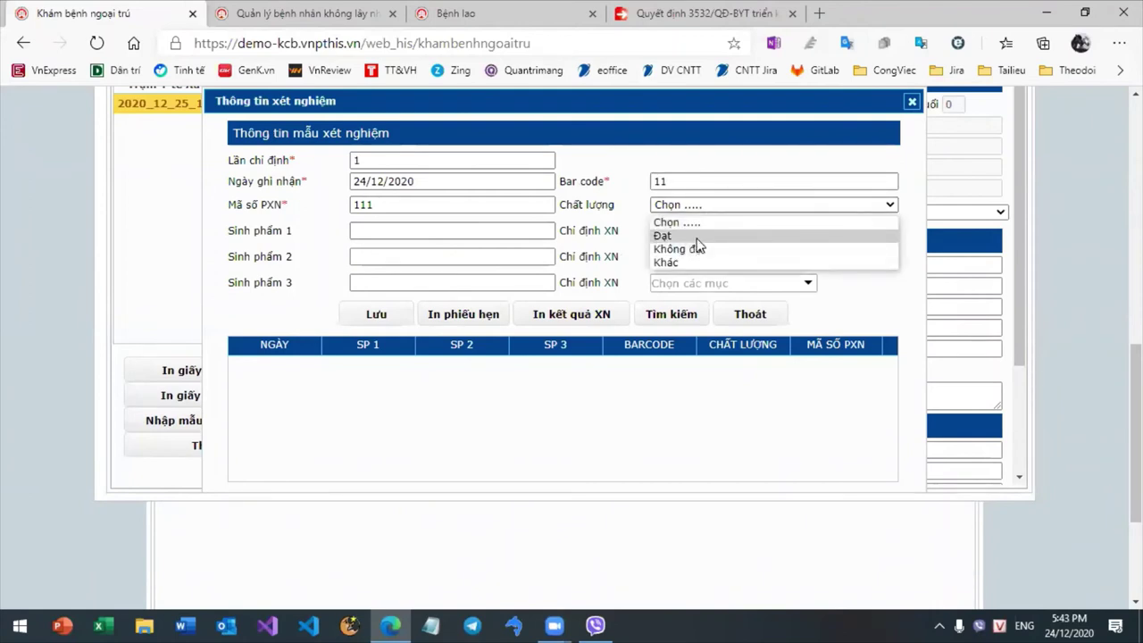
click(696, 236)
click(376, 313)
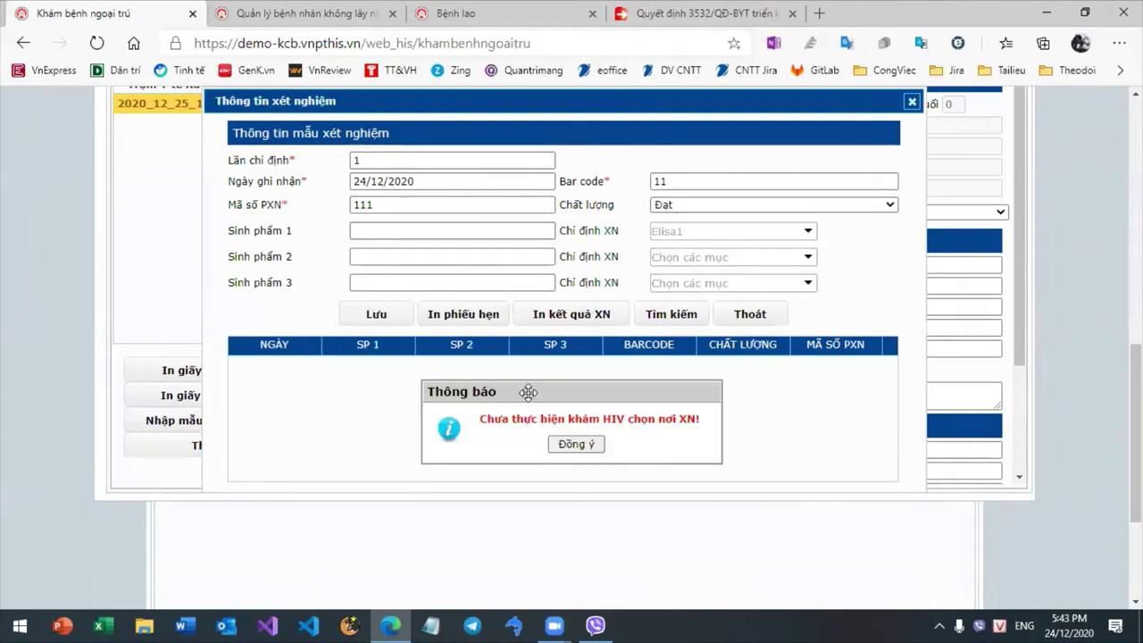
click(584, 448)
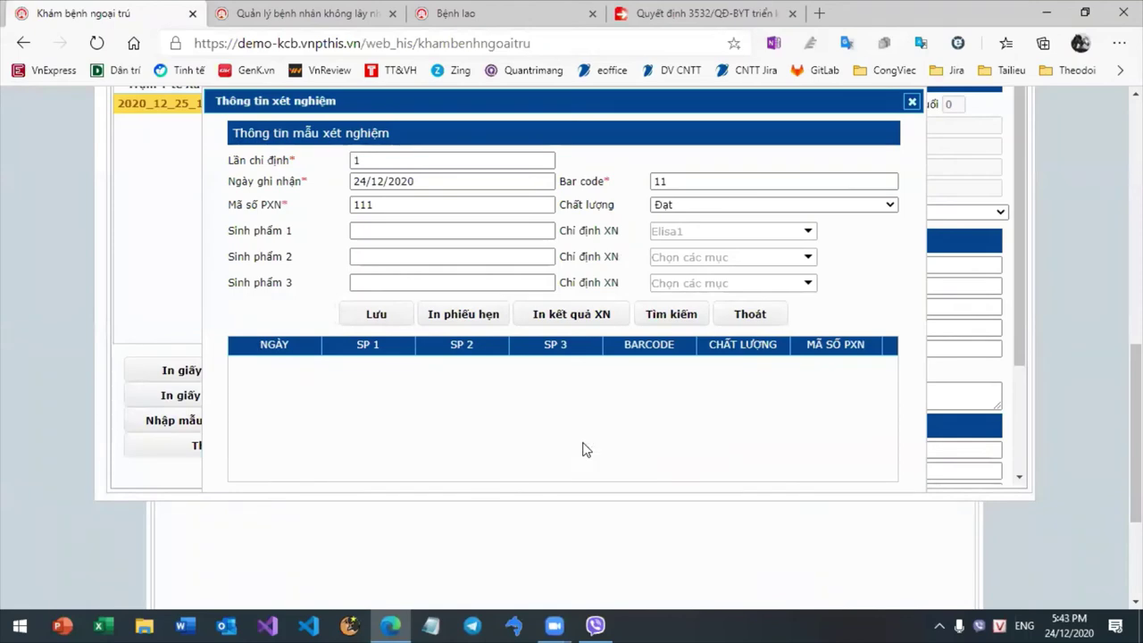
click(750, 316)
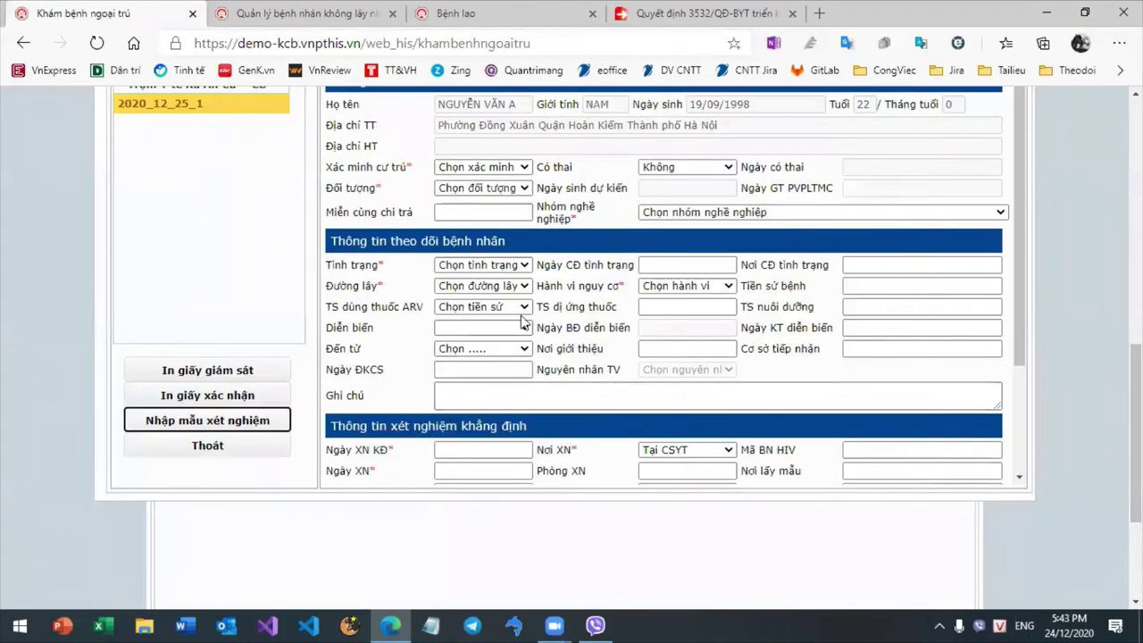
- In the administrative information, set Xác minh cư trú to Hiện đang sinh sống tại địa phương and reset Có thai to no selection
scroll(502, 284, up, 2)
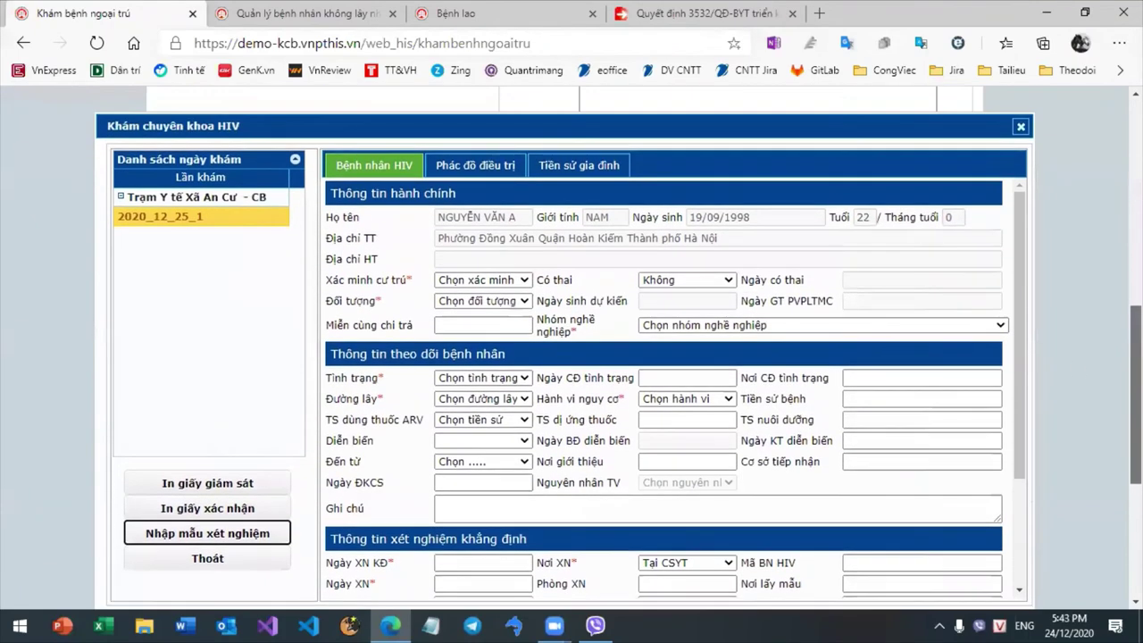
click(503, 284)
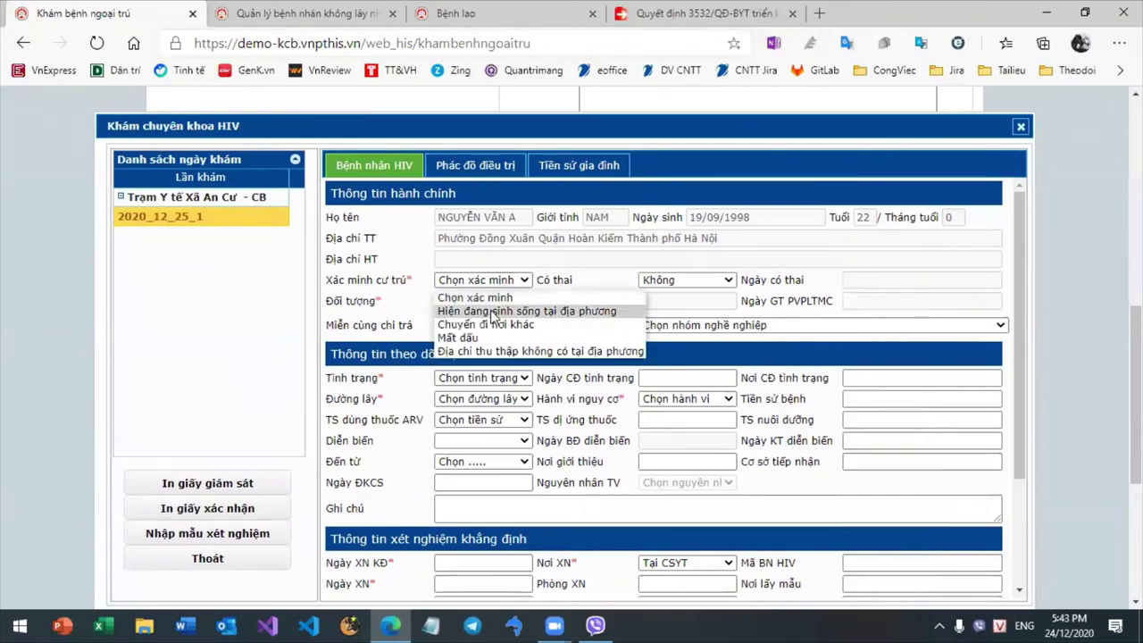
click(500, 308)
click(696, 284)
click(678, 297)
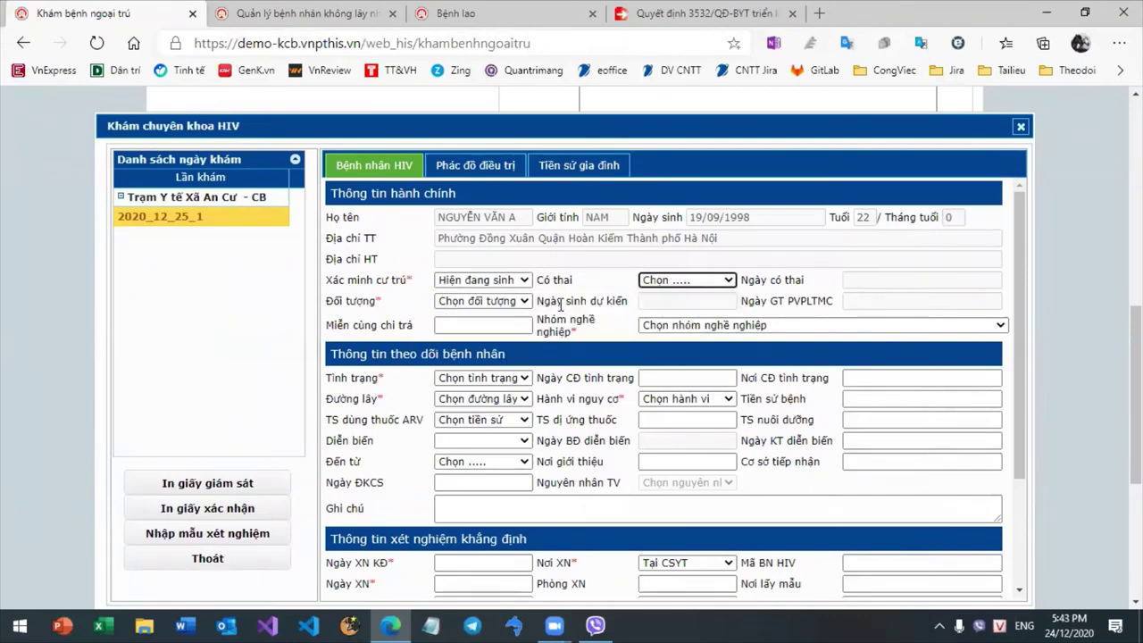
- Set Đối tượng to Người bán dâm, tiếp viên nhà hàng and Nhóm nghề nghiệp to Nhân viên CSKD dịch vụ dễ bị lợi dụng để hoạt động mại dâm
click(482, 301)
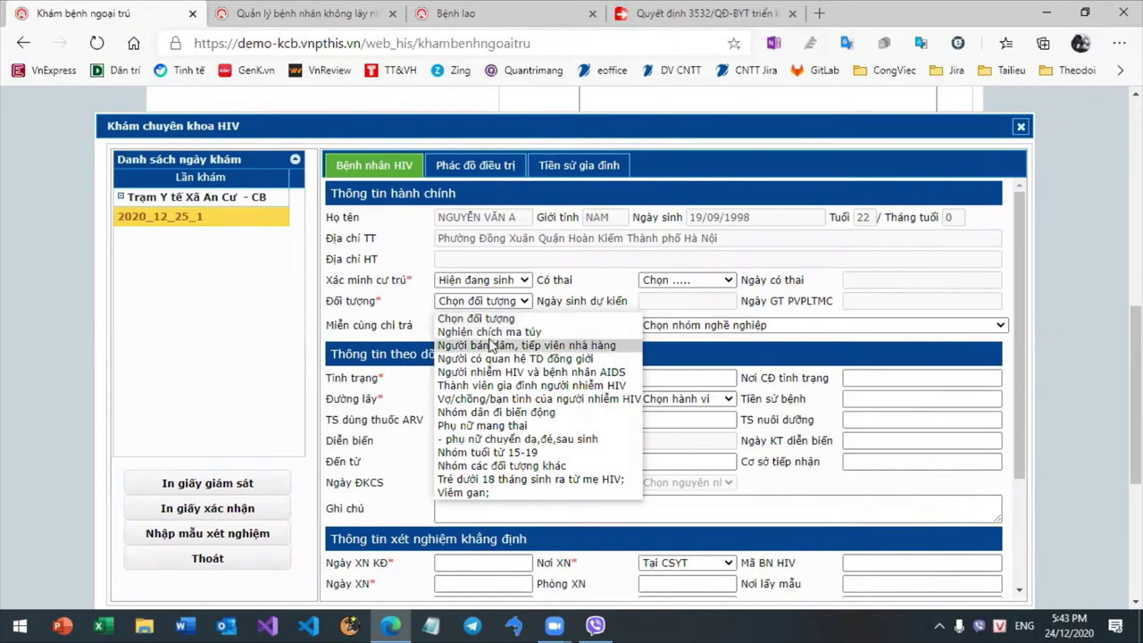
click(513, 345)
click(696, 325)
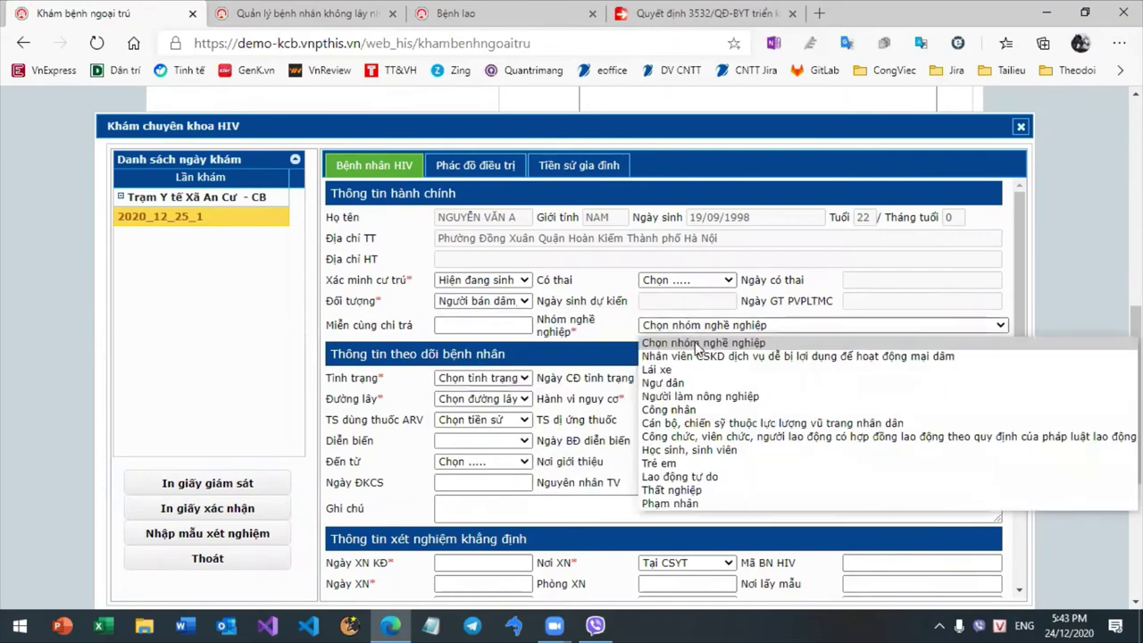
click(696, 352)
- In the patient follow-up information, set Tình trạng to Phơi nhiễm, Đường lây to Nghiện chích ma túy and Hành vi nguy cơ to Tiêm chích ma túy
click(518, 377)
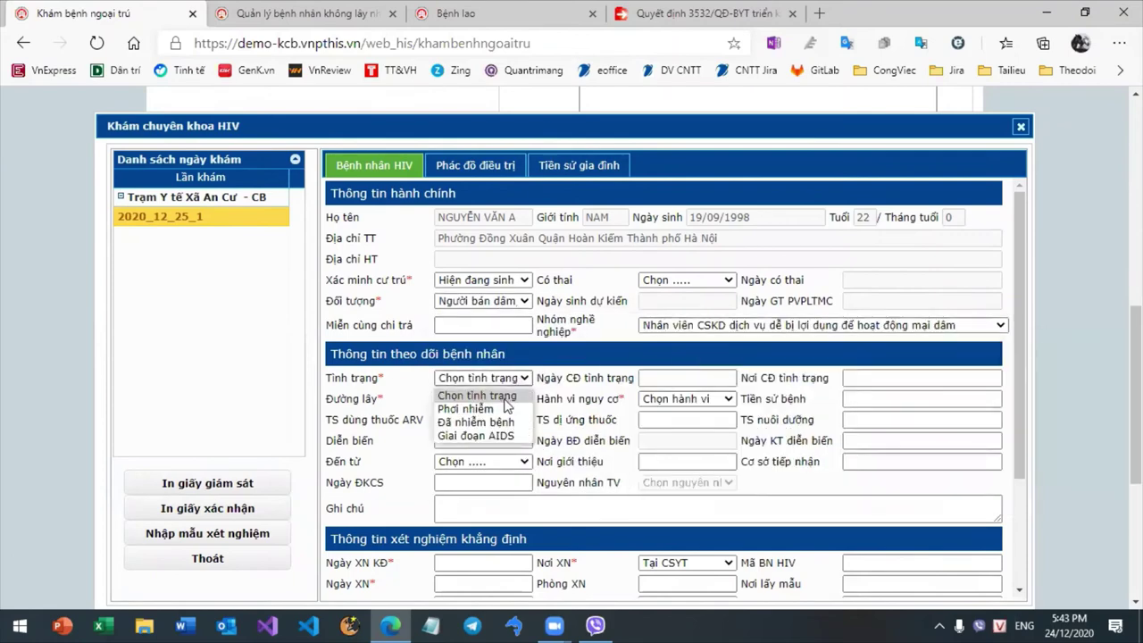
click(507, 407)
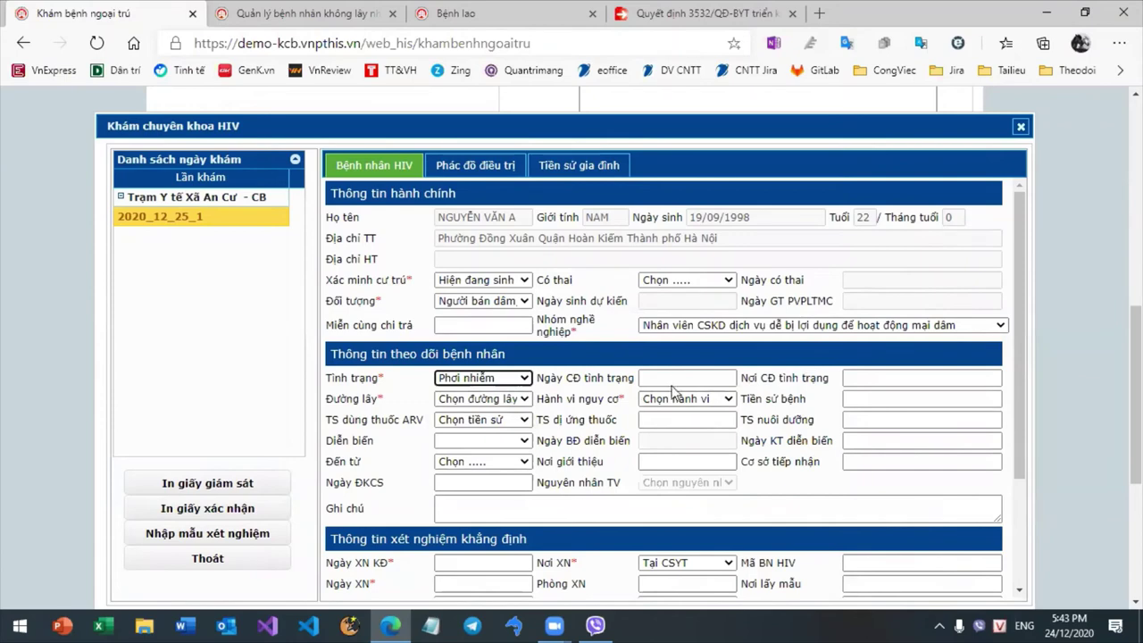
click(493, 400)
click(482, 430)
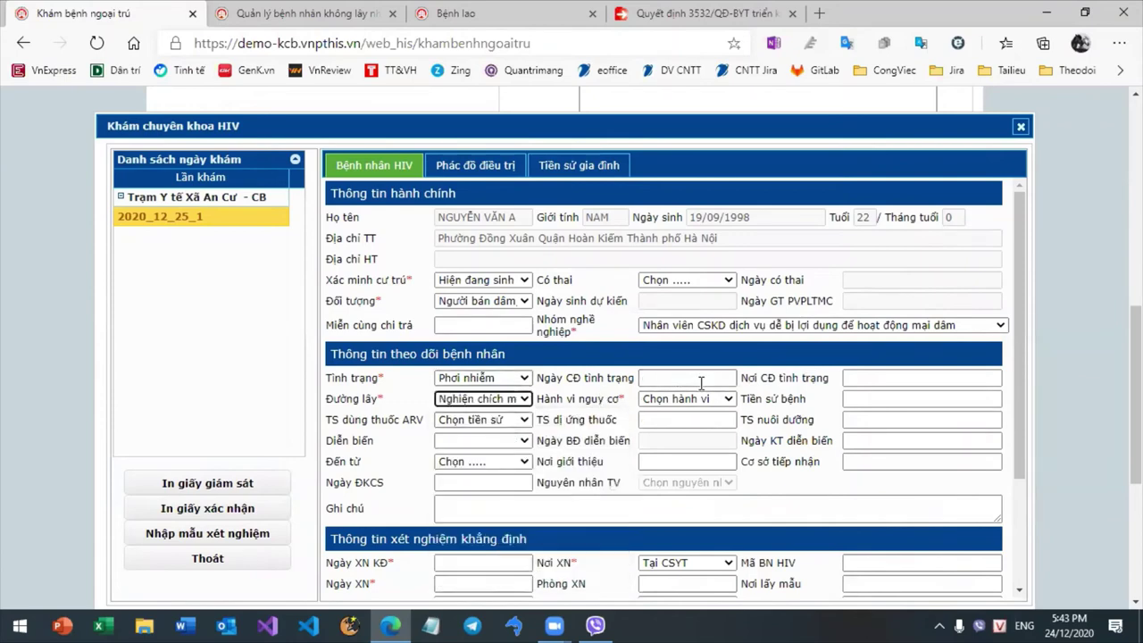
click(710, 399)
click(700, 431)
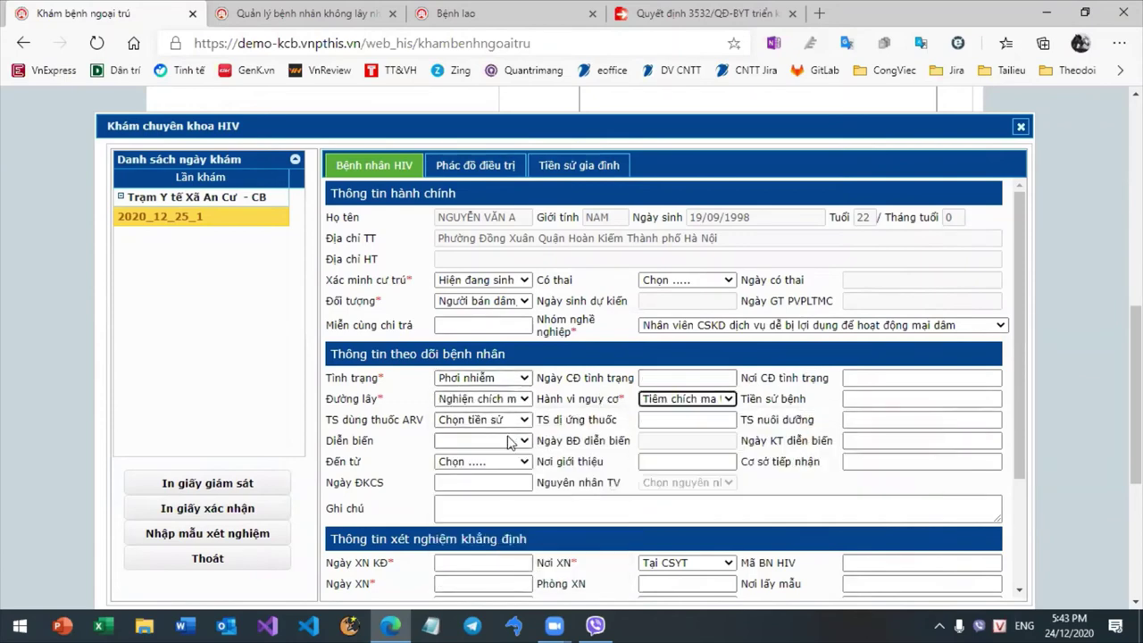
- Set both Ngày XN KĐ and Ngày XN to 24/12/2020 in the confirmatory test information and try to save the HIV form
scroll(525, 357, down, 2)
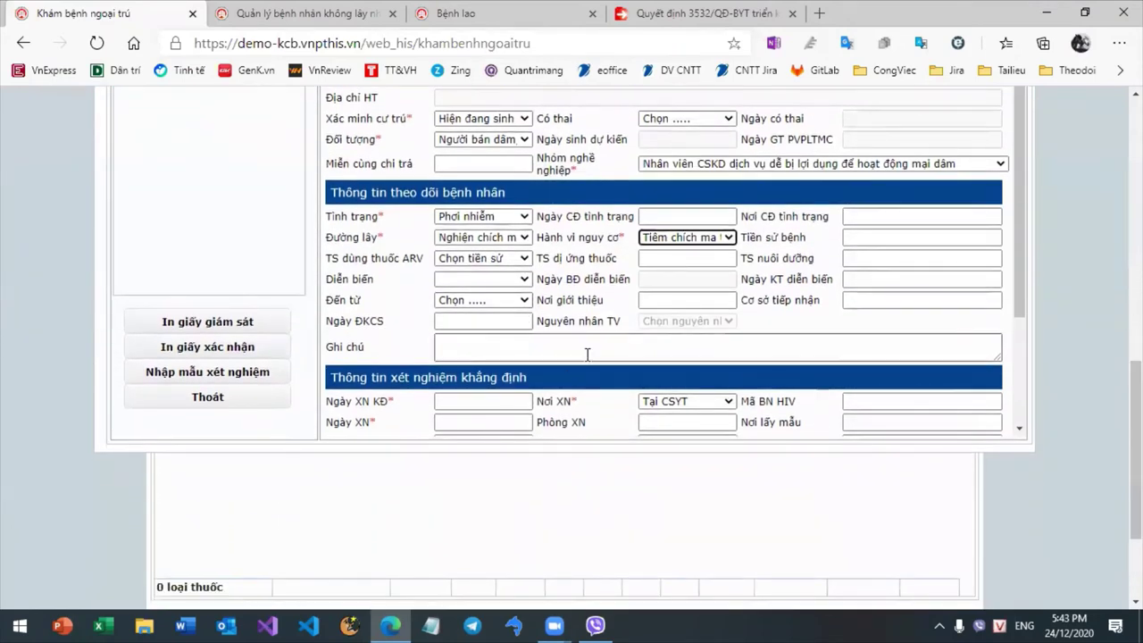
click(482, 401)
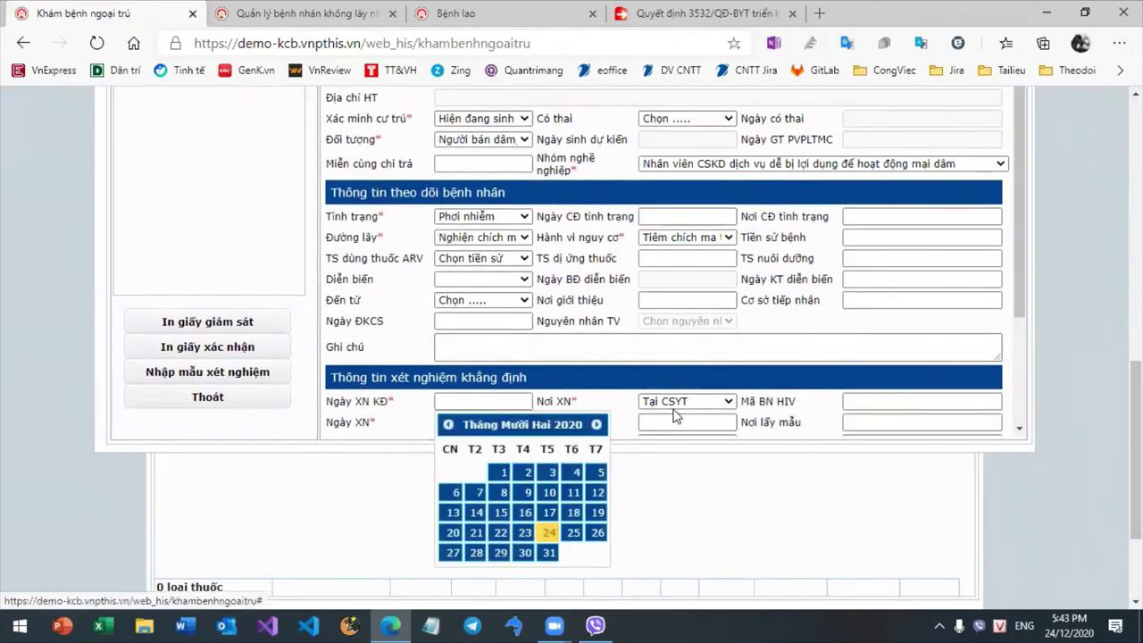
click(548, 532)
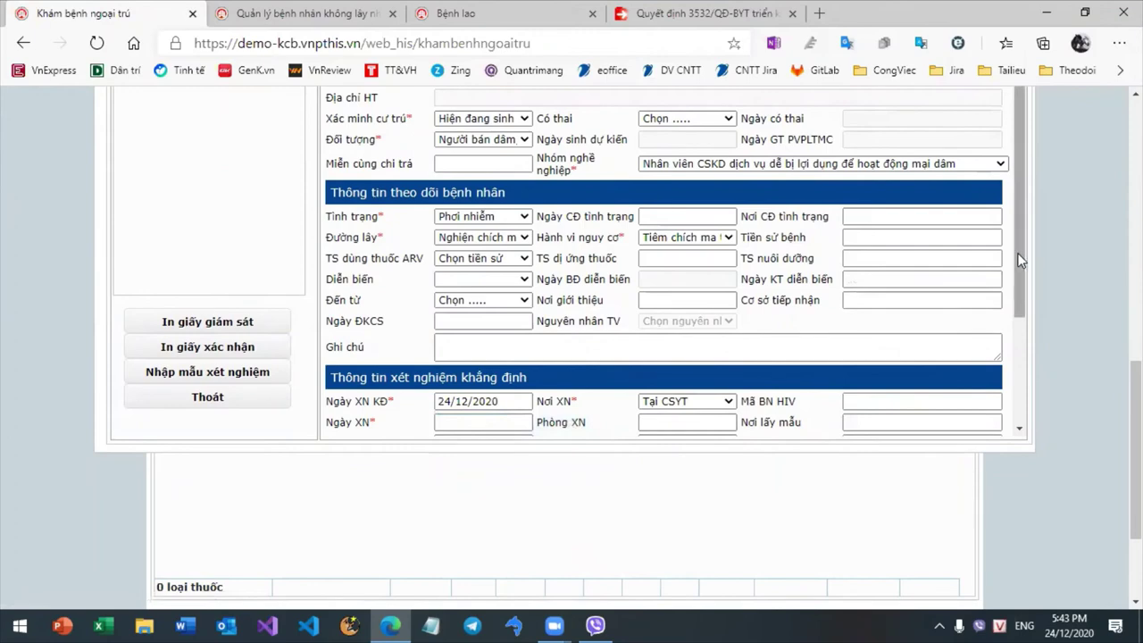
scroll(1020, 258, down, 2)
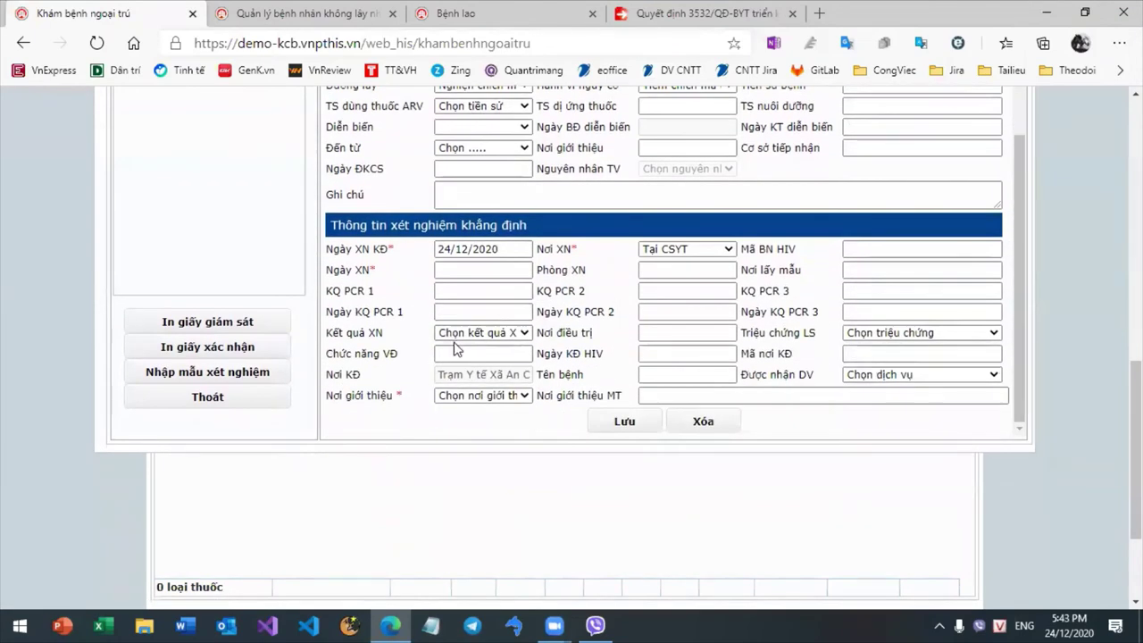
click(477, 270)
click(547, 399)
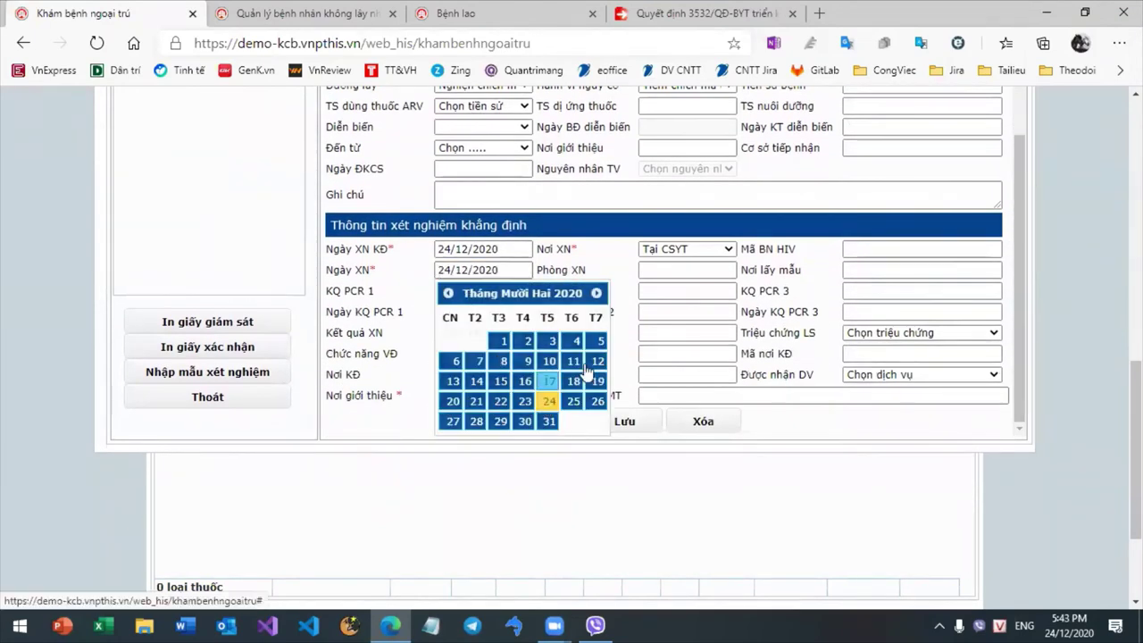
click(627, 425)
click(589, 447)
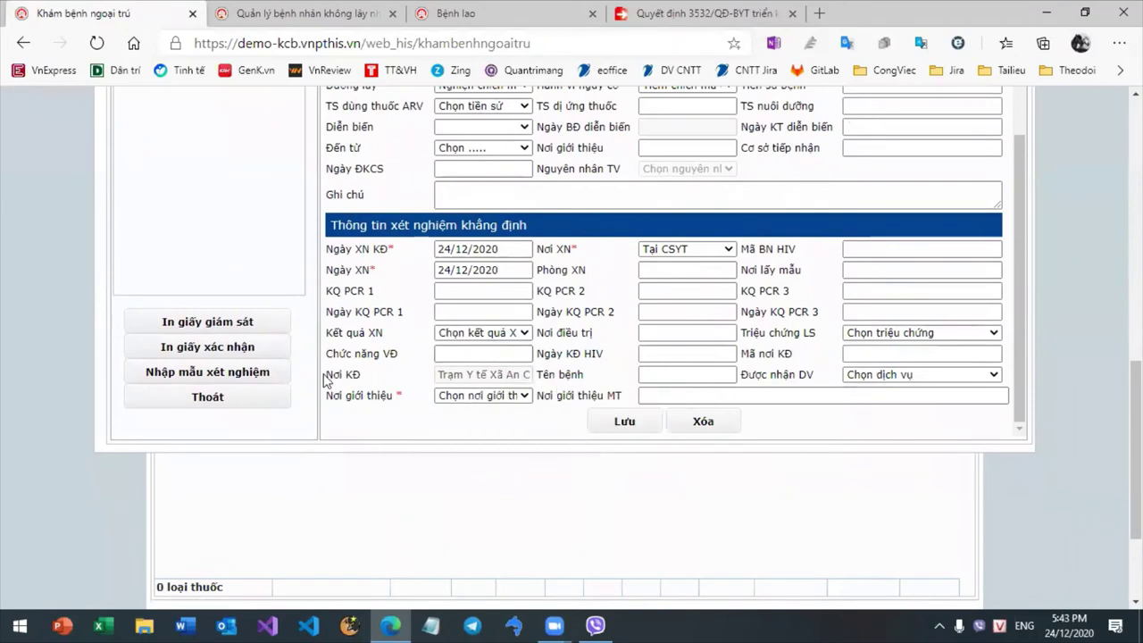
- Reopen the test sample entry for a look, and close both it and the HIV specialist examination form
click(223, 375)
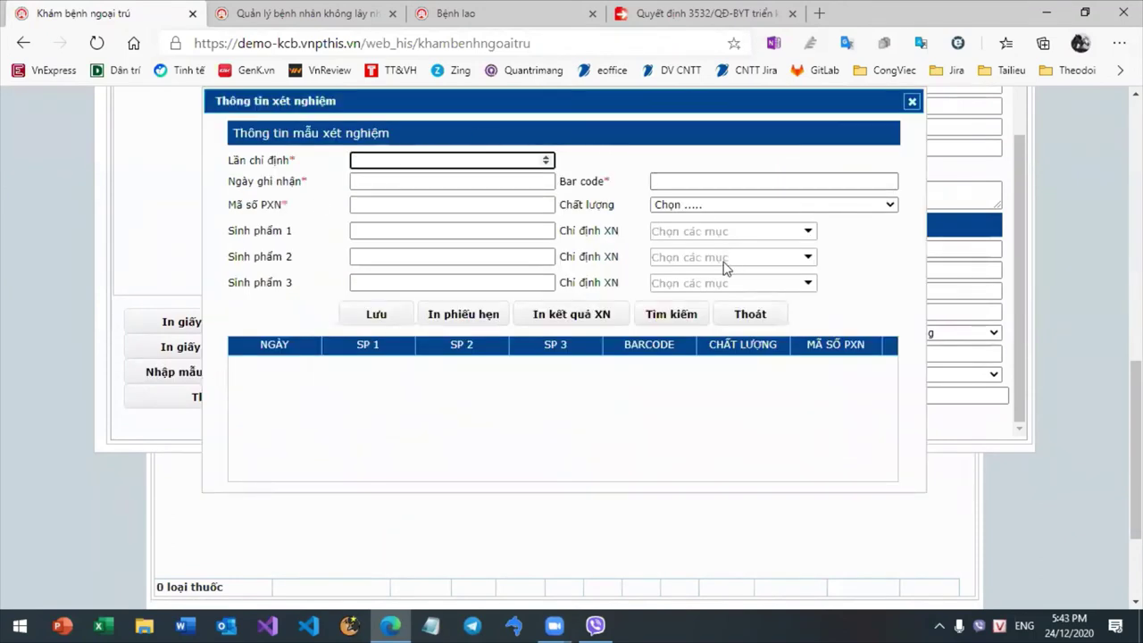
click(757, 316)
scroll(759, 401, up, 5)
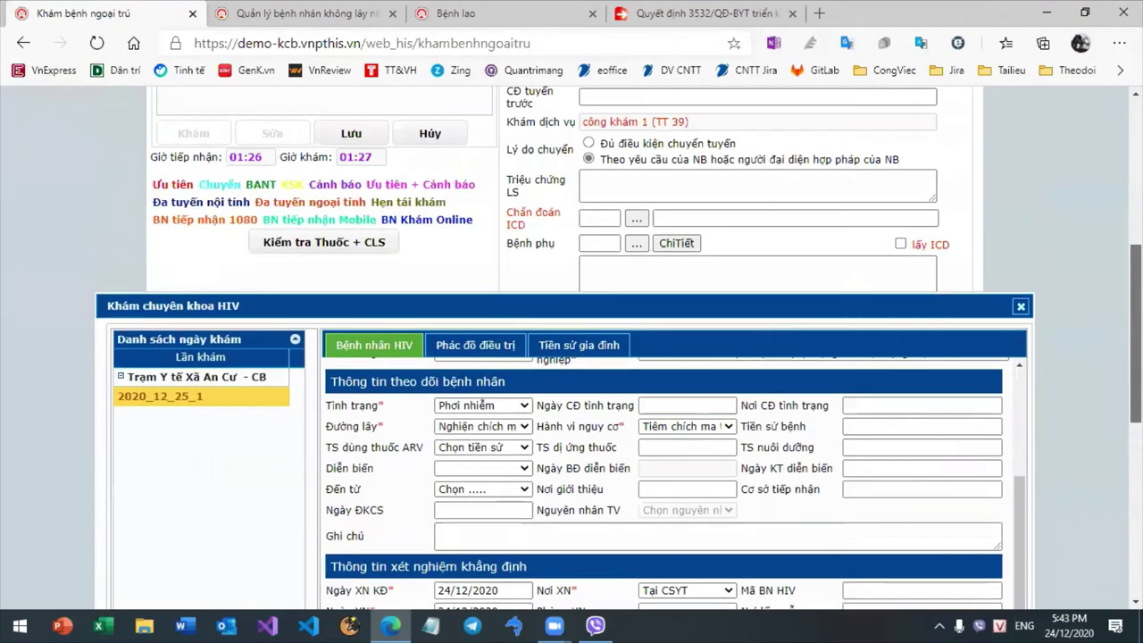
click(1020, 306)
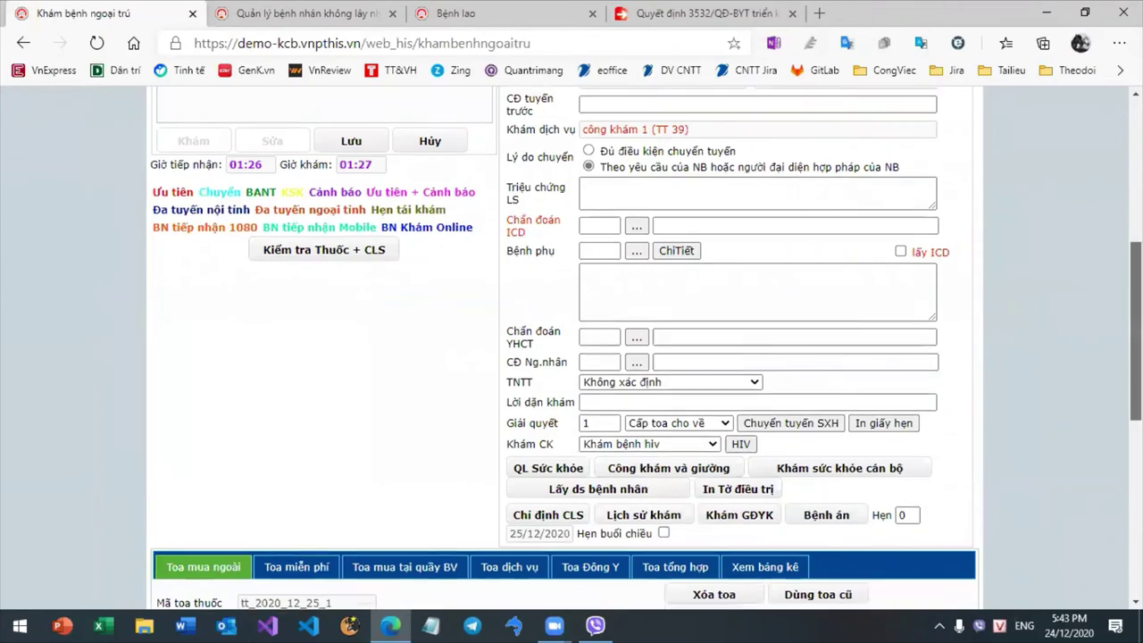
scroll(572, 357, up, 5)
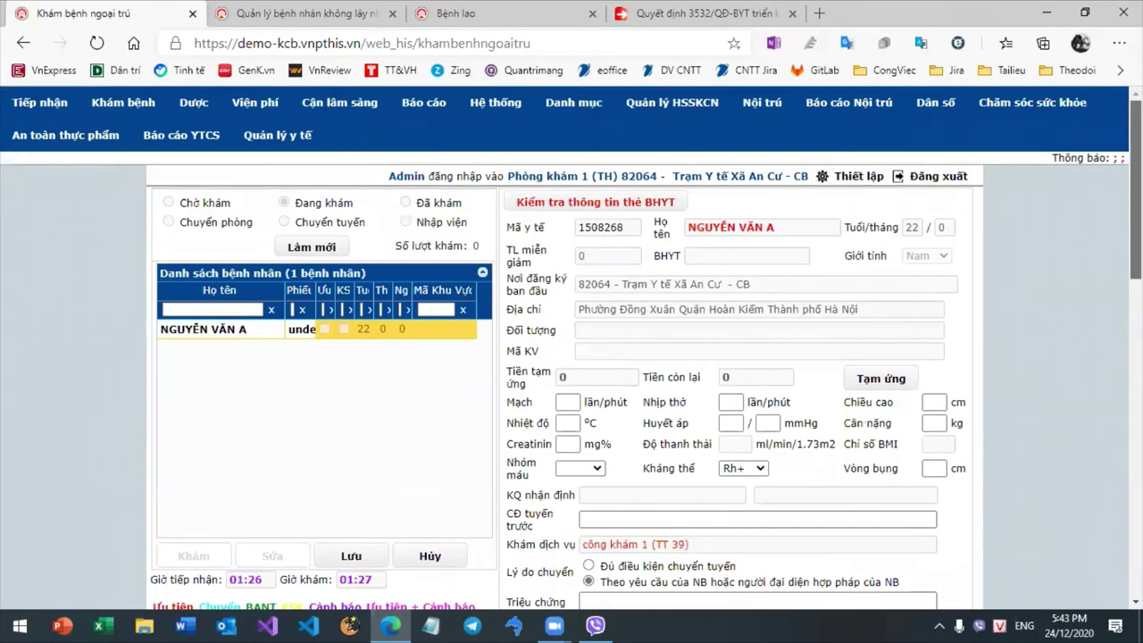
- Open the Xét nghiệm Elisa1 page and search for samples sent from 01/12/2020 to 25/12/2020
click(1055, 116)
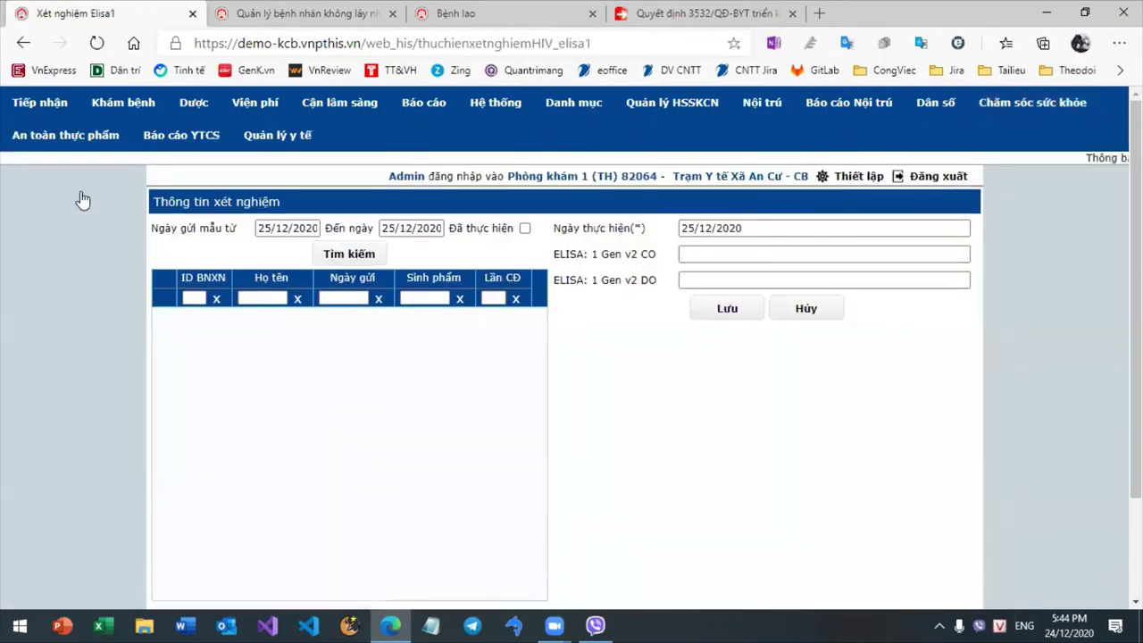
click(273, 228)
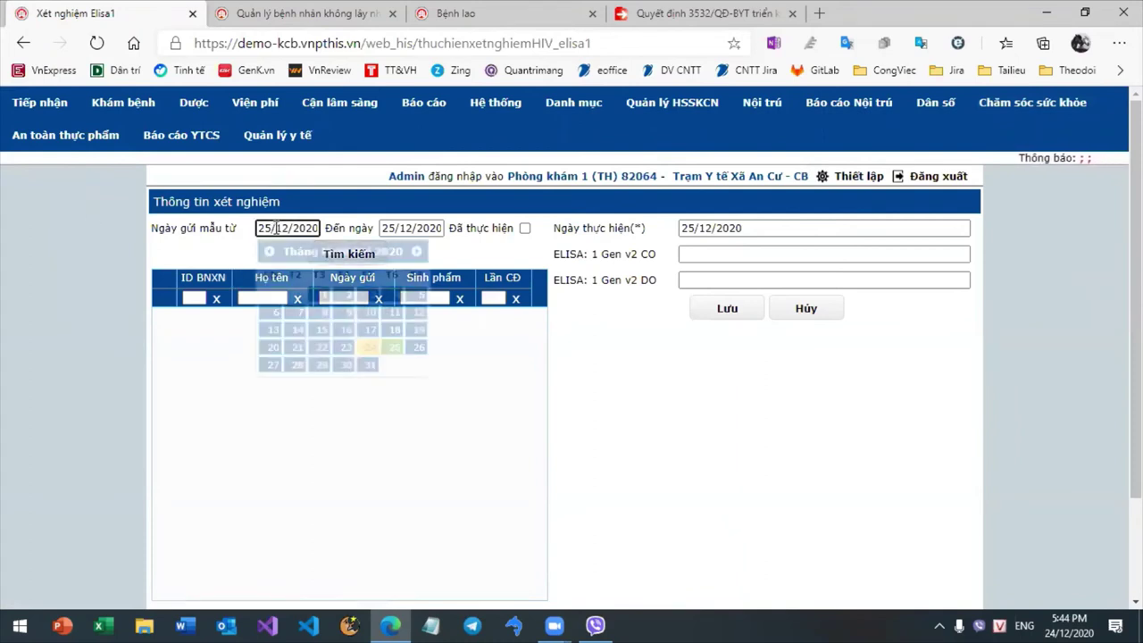
click(317, 296)
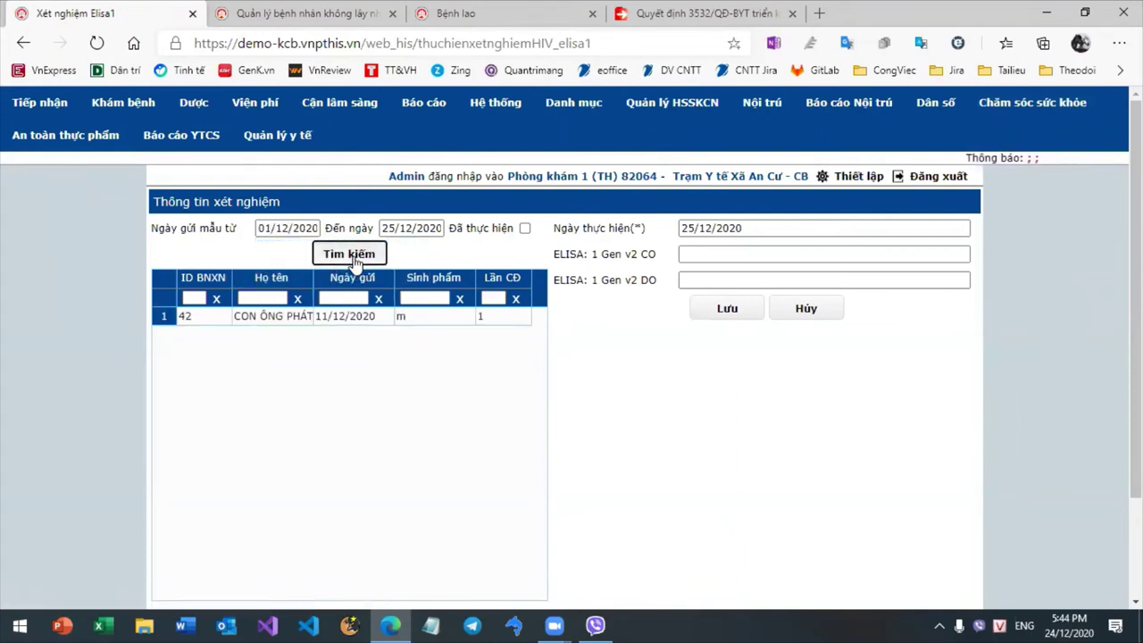
- Select the sample sent on 11/12/2020 and go through its Ngày thực hiện, ELISA CO and ELISA DO fields
click(305, 324)
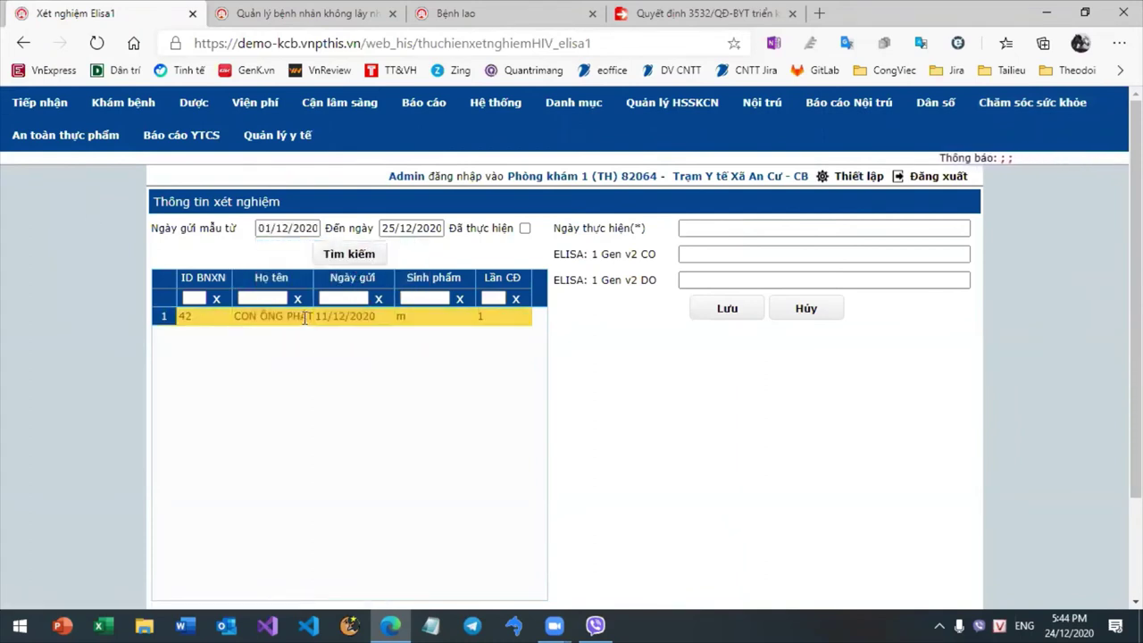
click(708, 231)
click(902, 255)
click(870, 279)
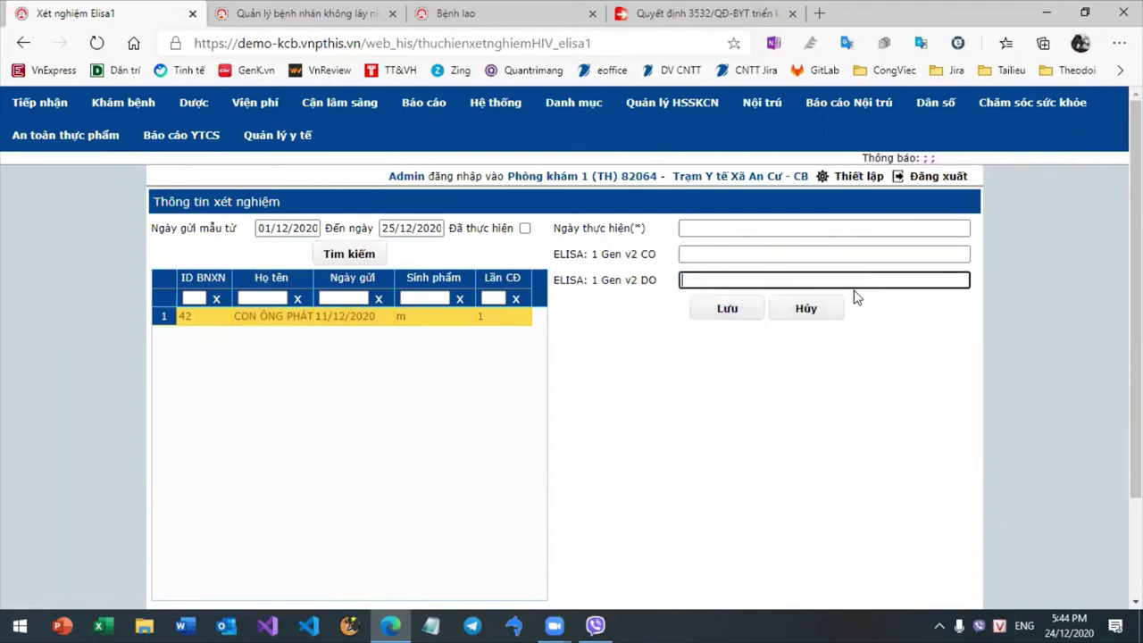
- Open the Quản lý tai nạn thương tích page to view the list of accident and injury cases
click(1052, 117)
click(1051, 114)
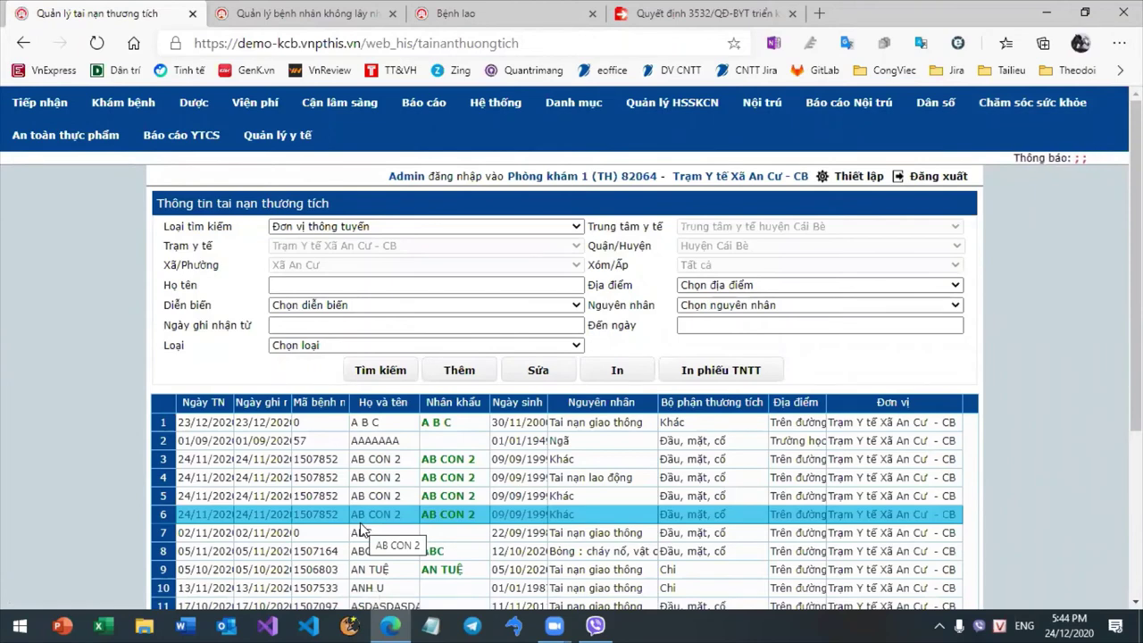
- Open the Khám bệnh ngoại trú page, select the patient in the Đang khám list and start editing that examination
click(354, 425)
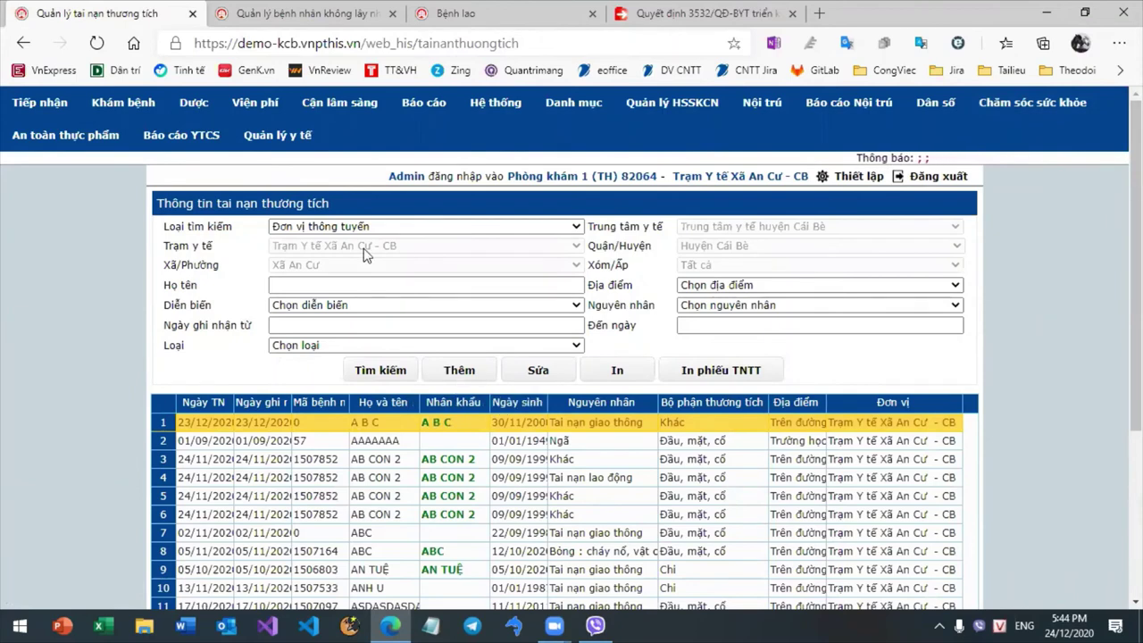
click(125, 105)
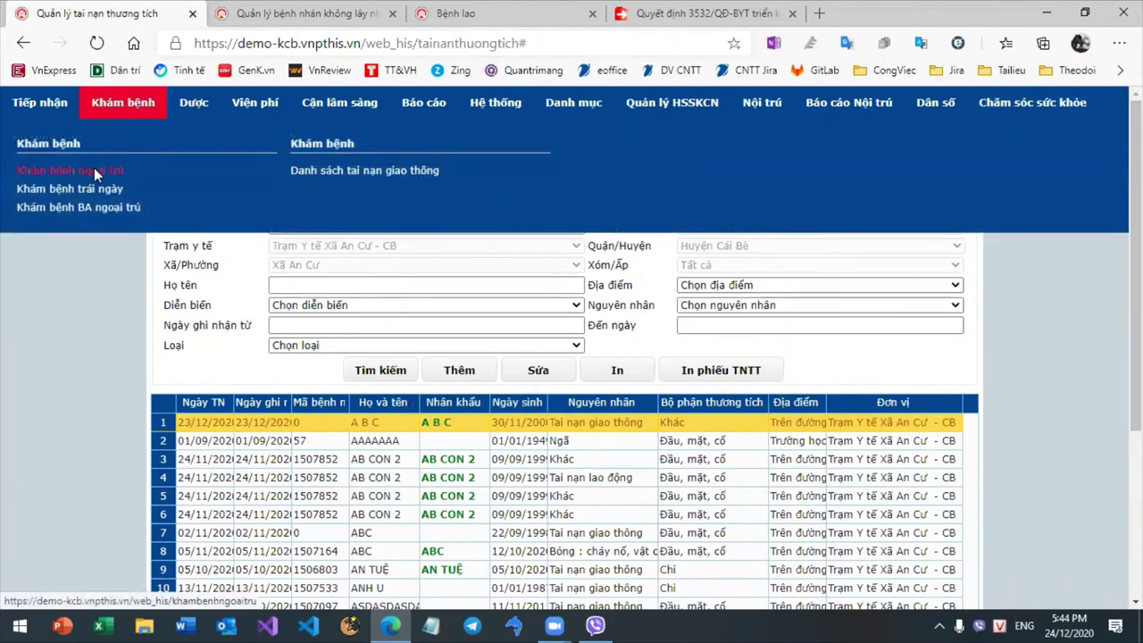
click(97, 169)
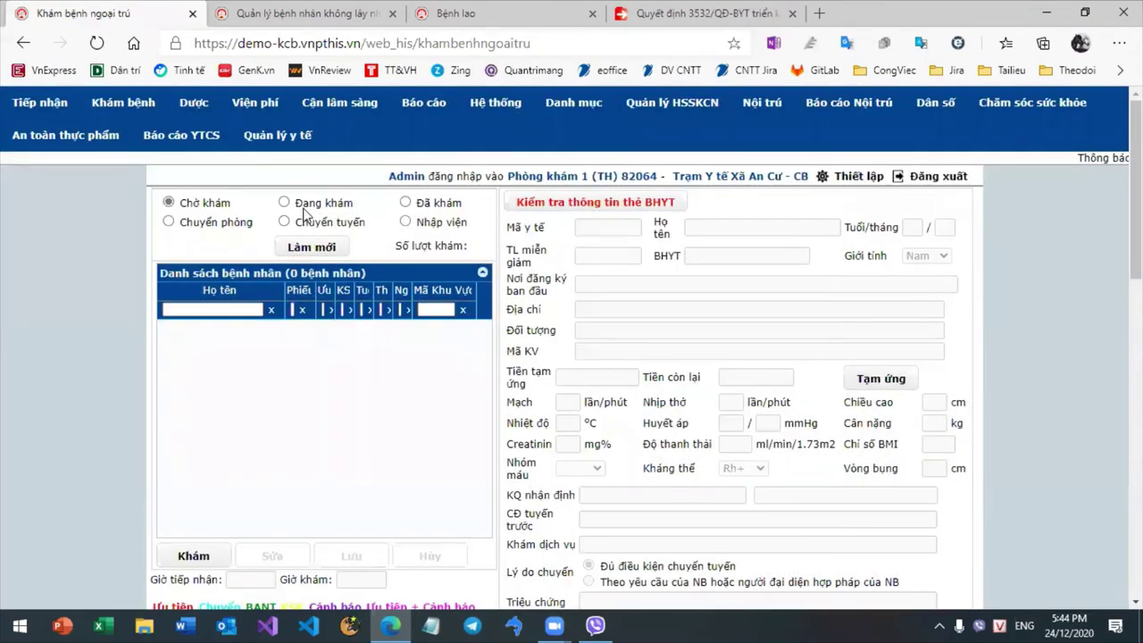
click(303, 206)
double_click(310, 329)
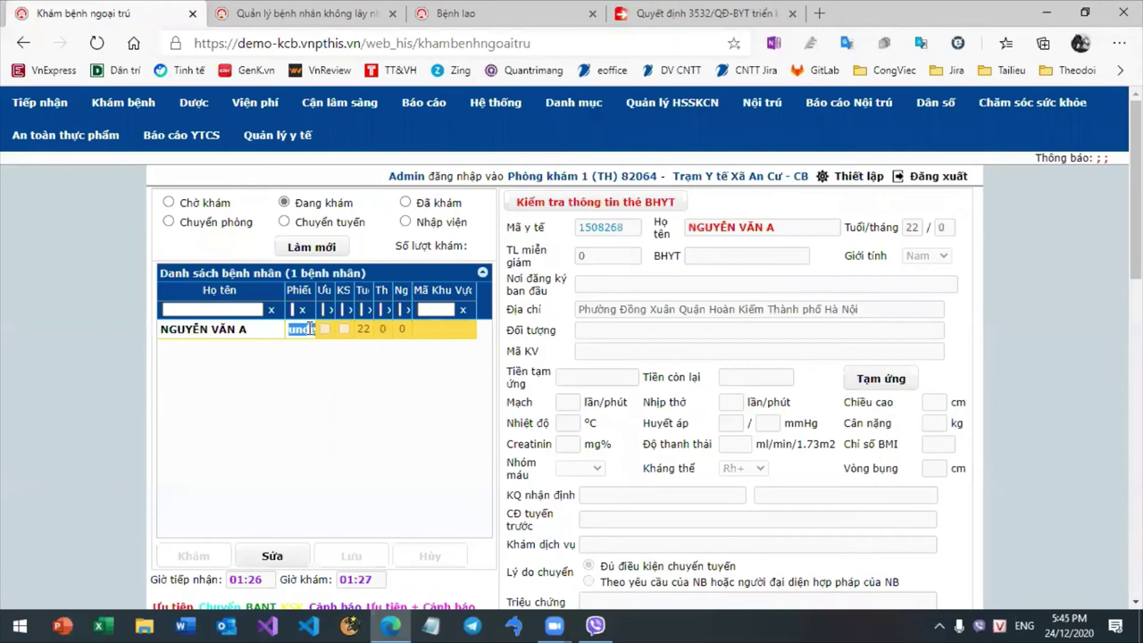
click(270, 556)
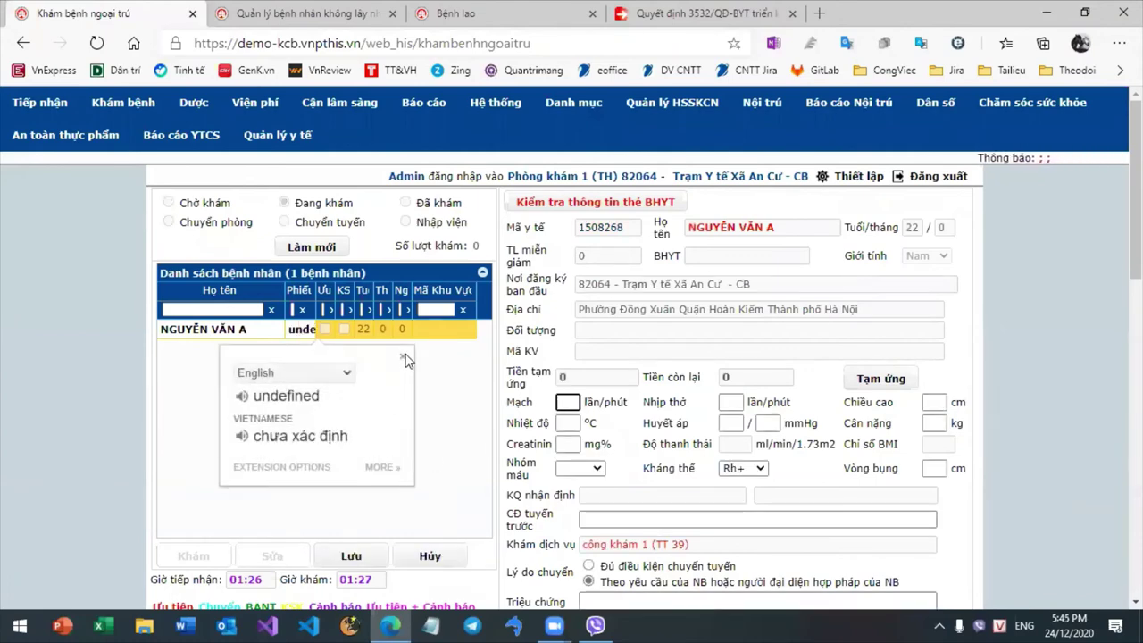
click(402, 356)
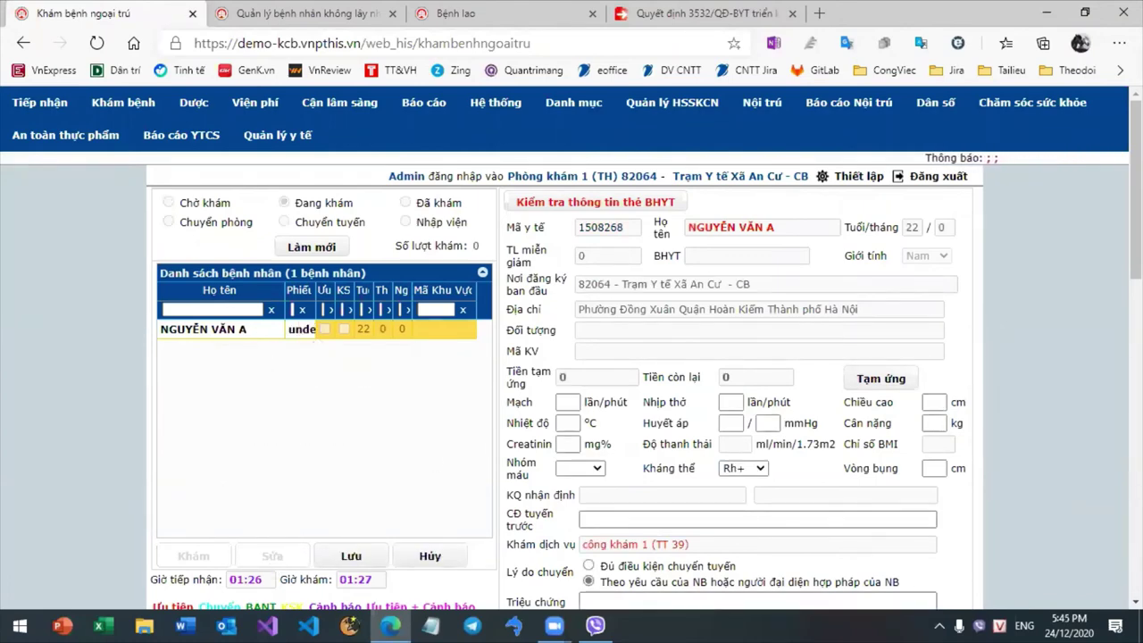
- Look through the available TNTT injury causes and Khám CK specialist examination options in the patient's examination form
scroll(301, 398, down, 2)
scroll(644, 346, down, 3)
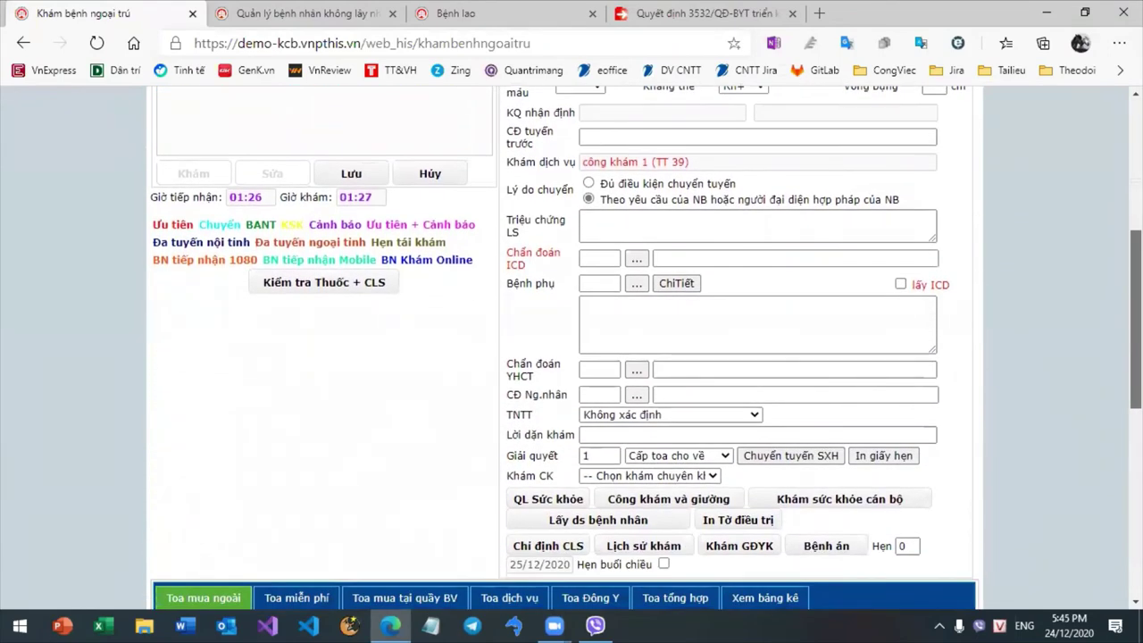
scroll(695, 390, down, 1)
click(695, 390)
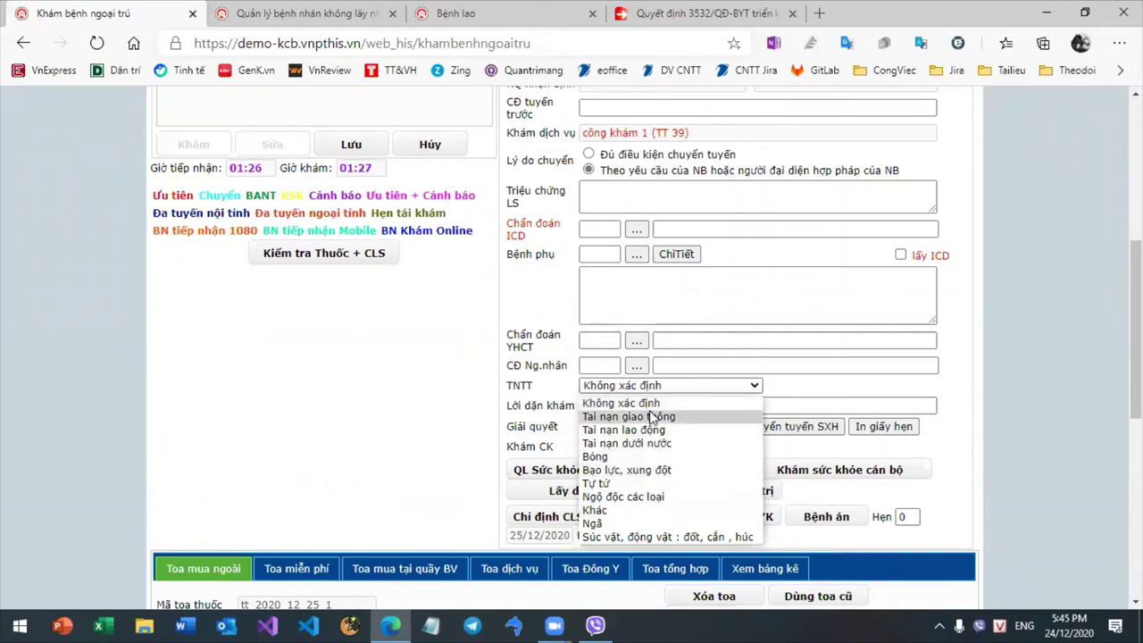
click(1086, 411)
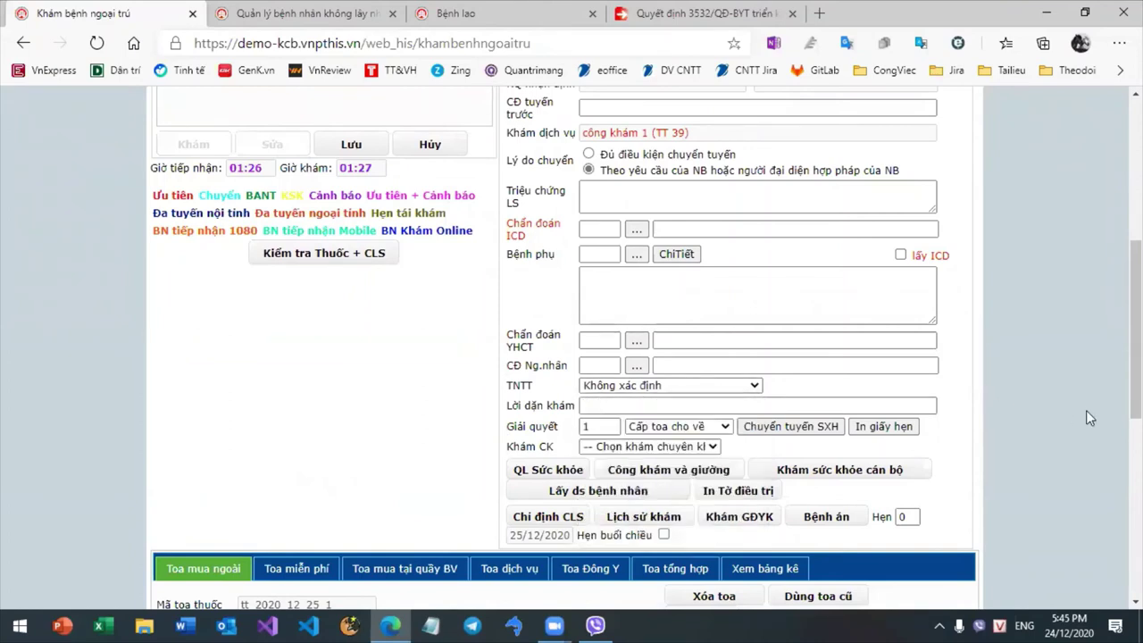
click(699, 445)
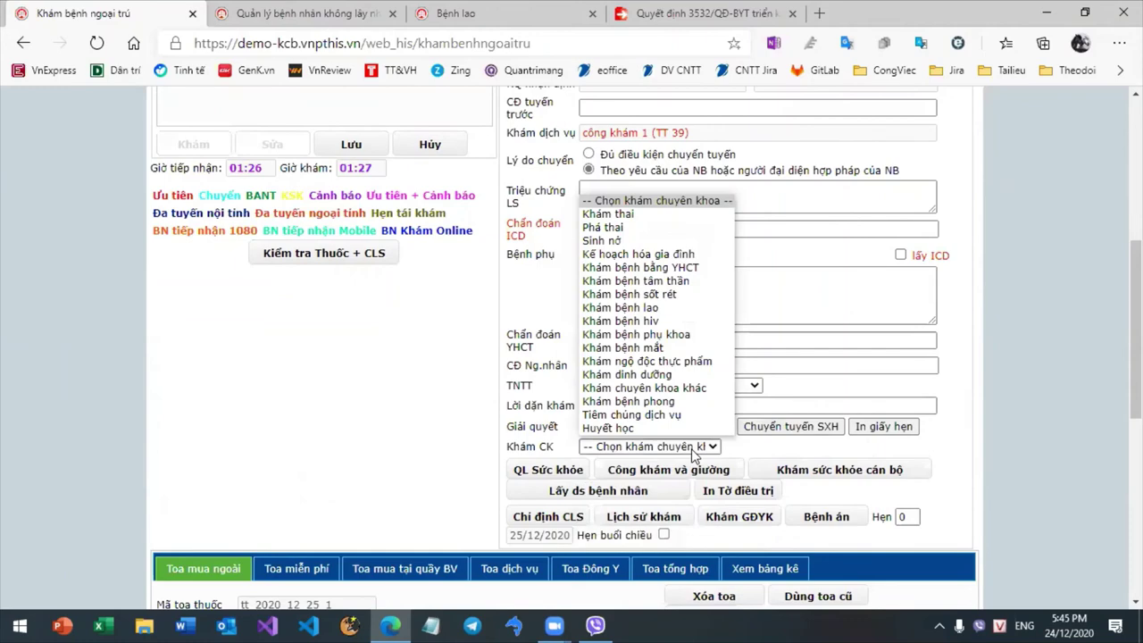
click(1060, 442)
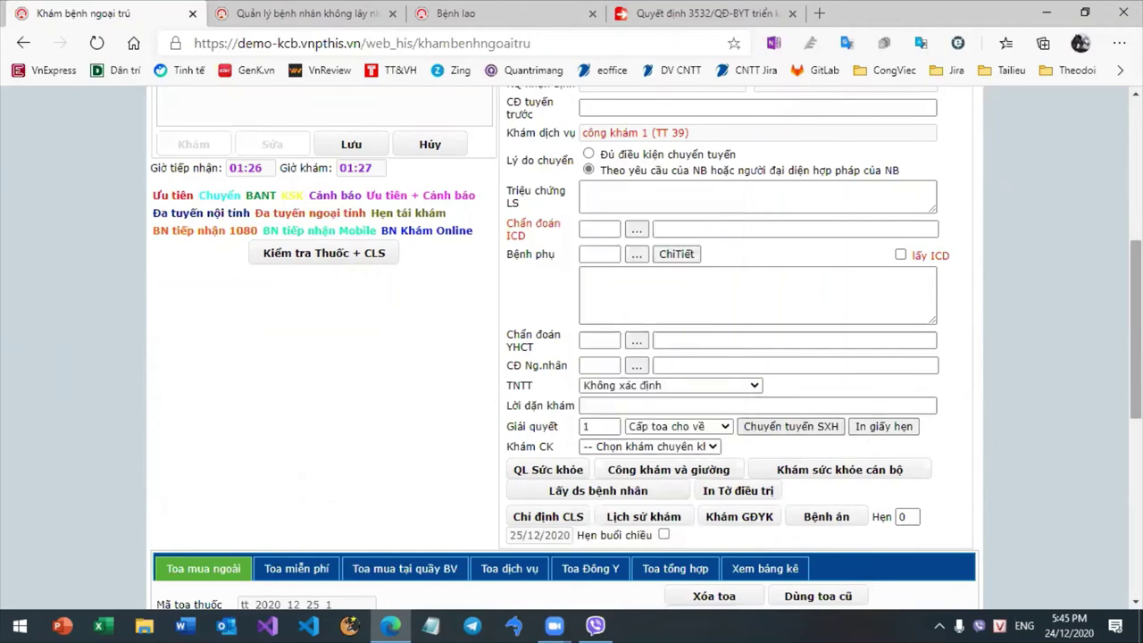
scroll(1135, 357, up, 4)
scroll(1135, 357, up, 4)
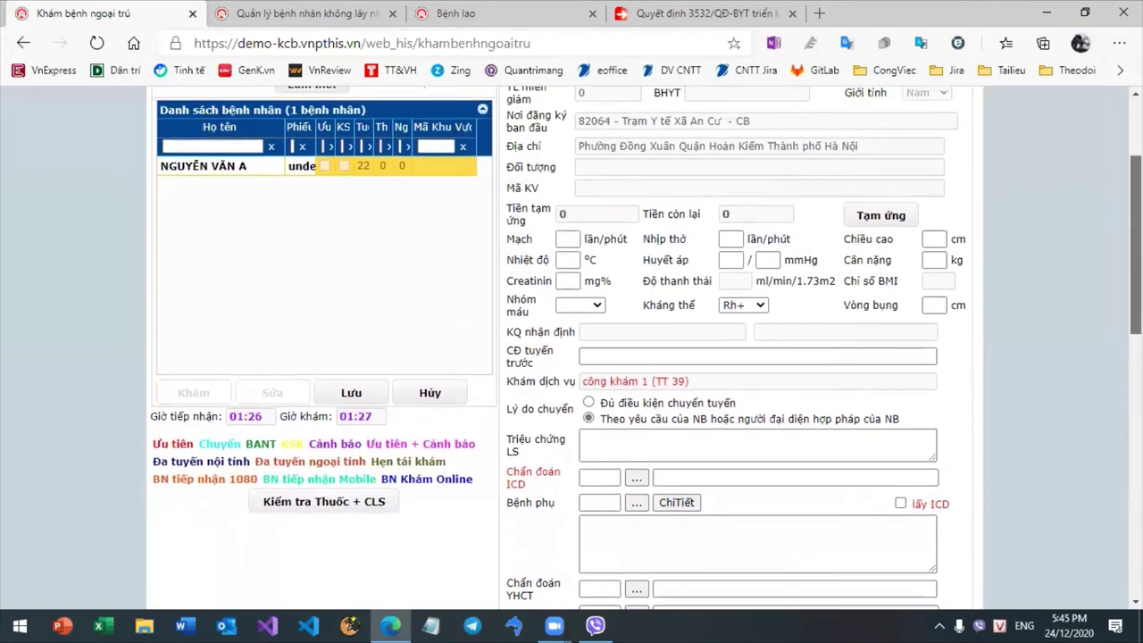
scroll(1135, 358, up, 3)
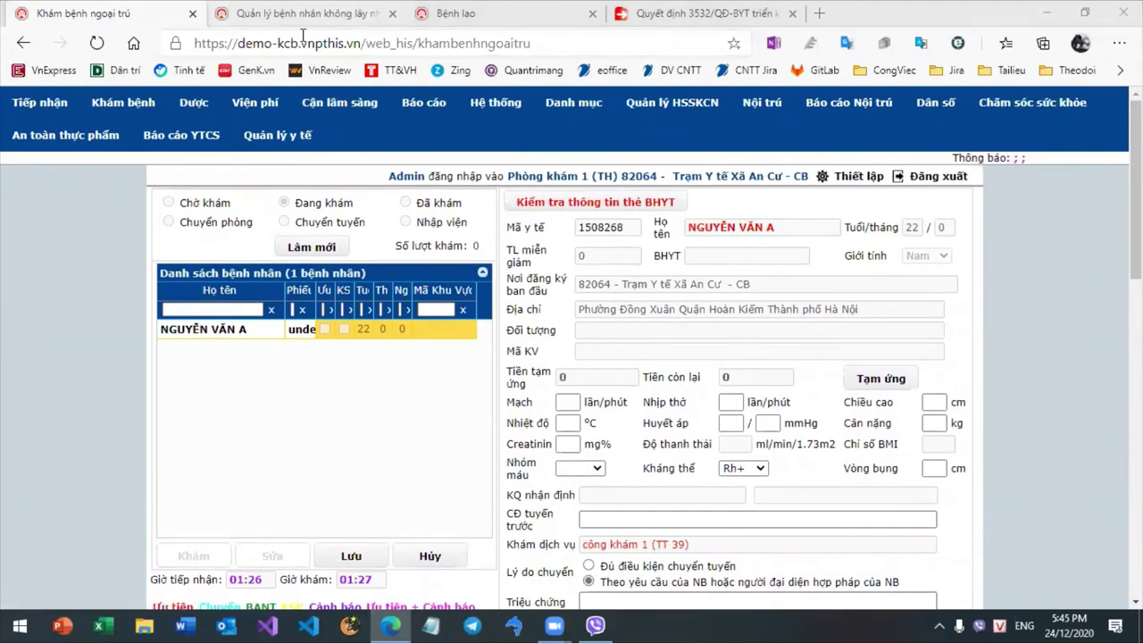
- Close the Quản lý bệnh nhân không lây nhiễm and Bệnh lao tabs, and open Quản lý tai nạn thương tích in a new tab
click(392, 14)
click(392, 13)
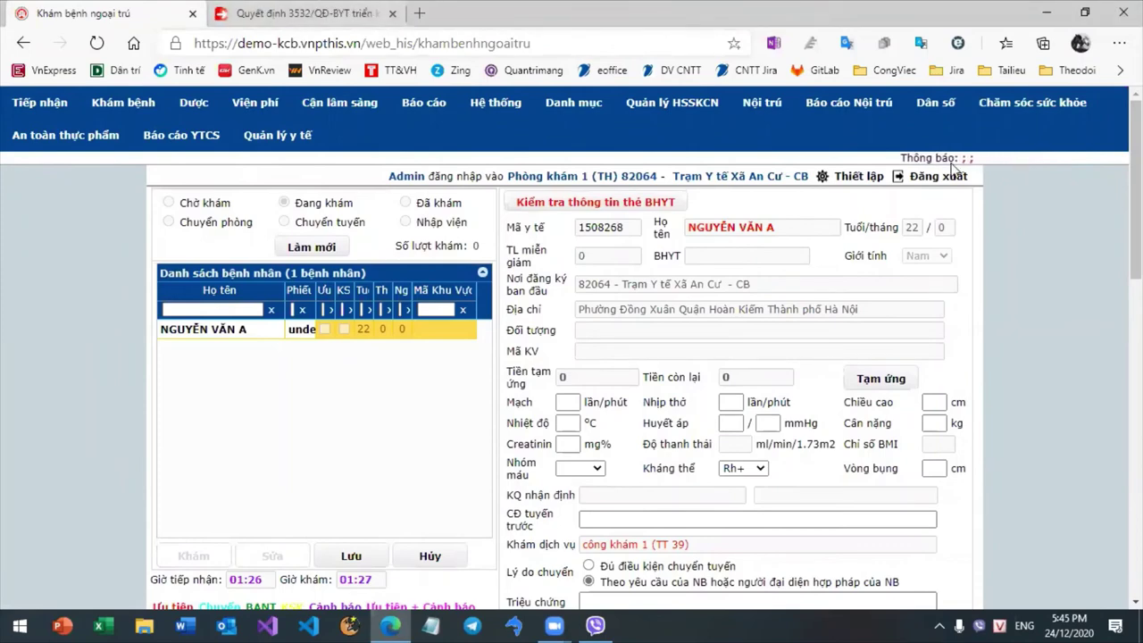
click(1031, 101)
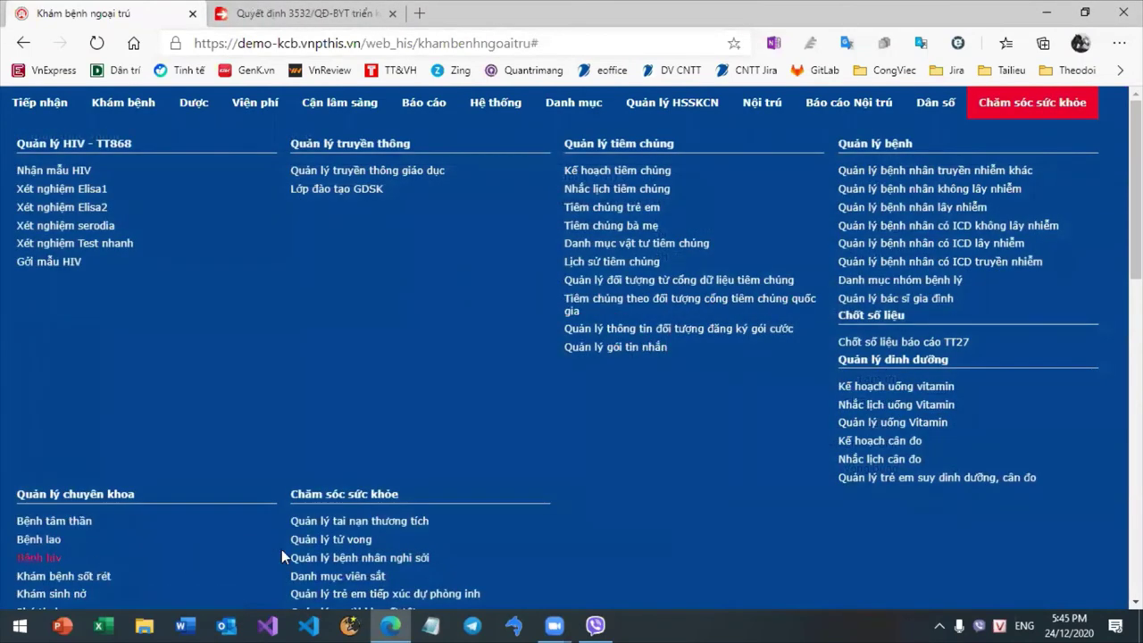
right_click(379, 527)
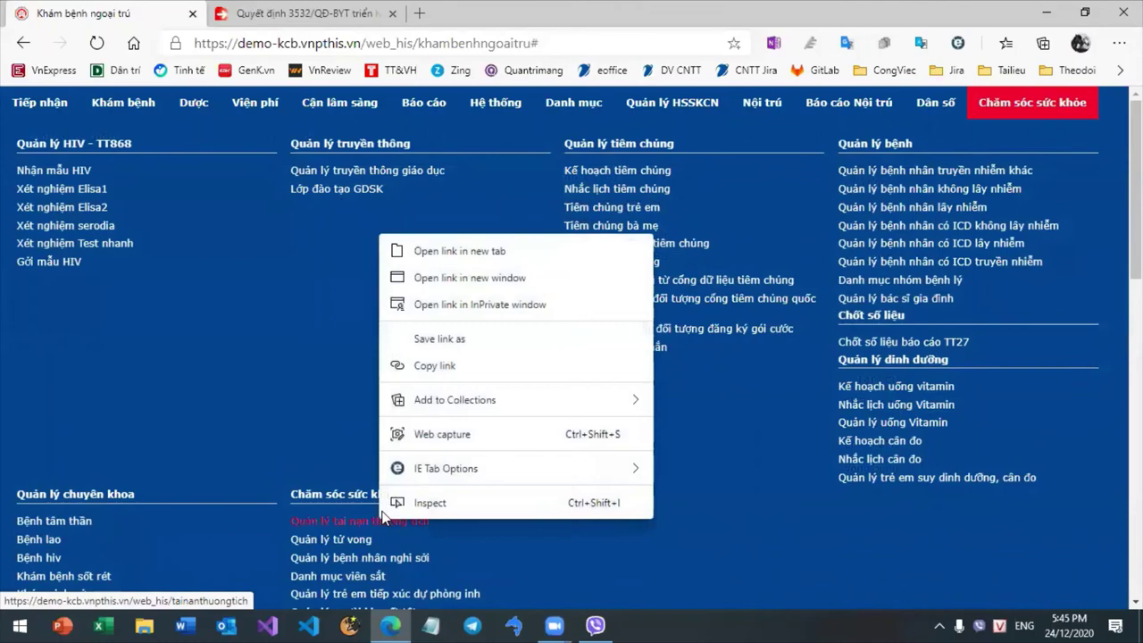
click(451, 254)
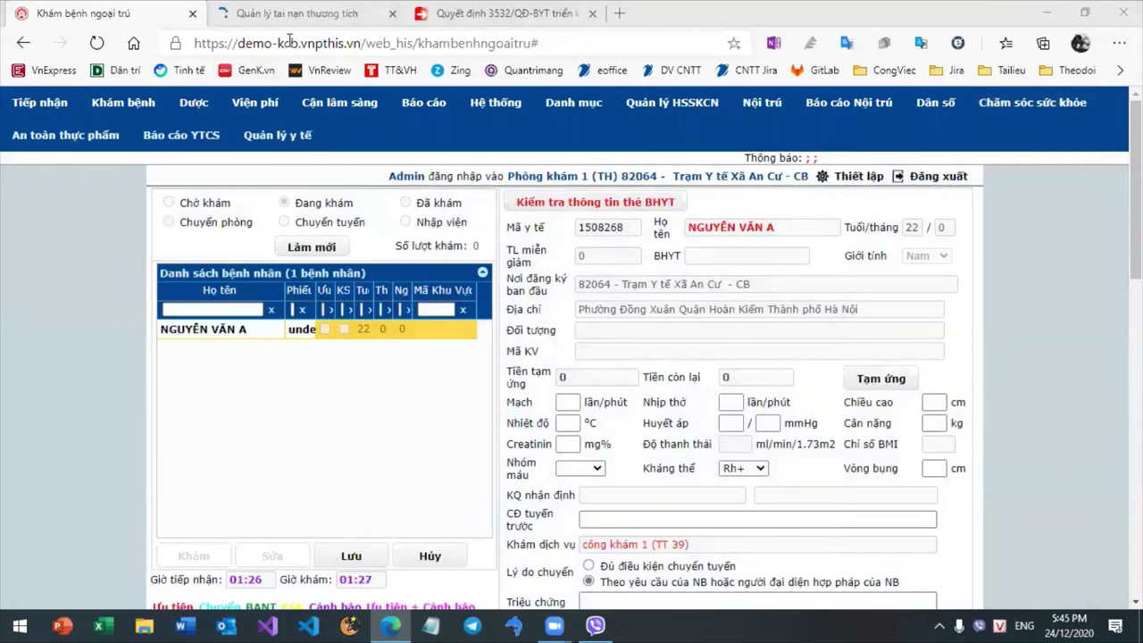
- Open Quản lý tai nạn thương tích in the current tab, view the blank form for a new injury case and close it
mouse_move(1053, 133)
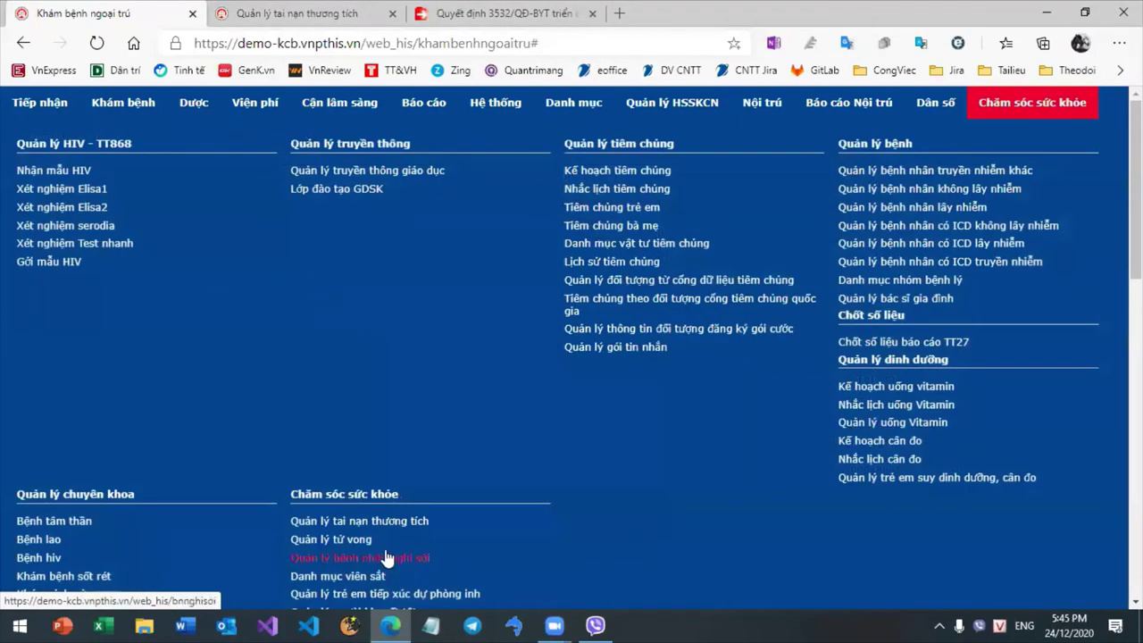
click(382, 525)
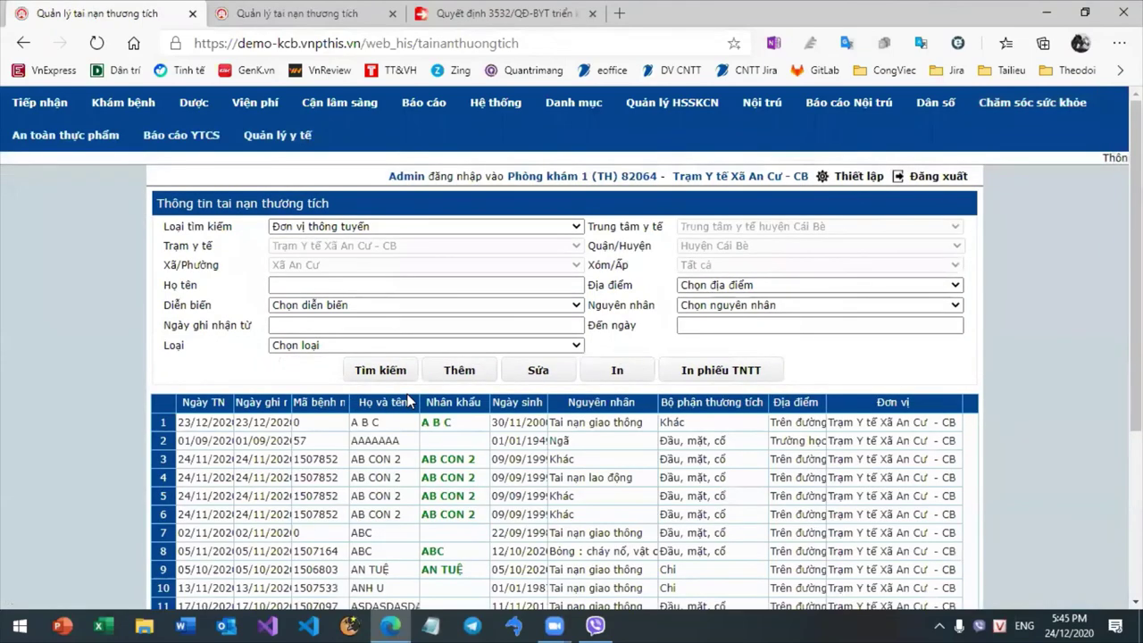
click(457, 369)
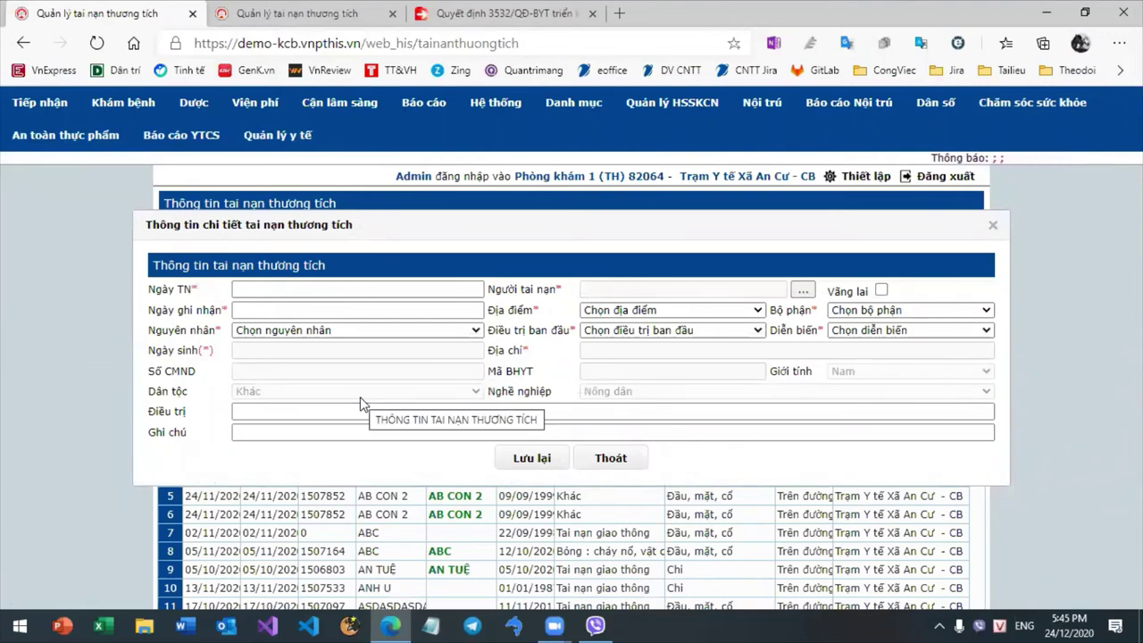
click(632, 458)
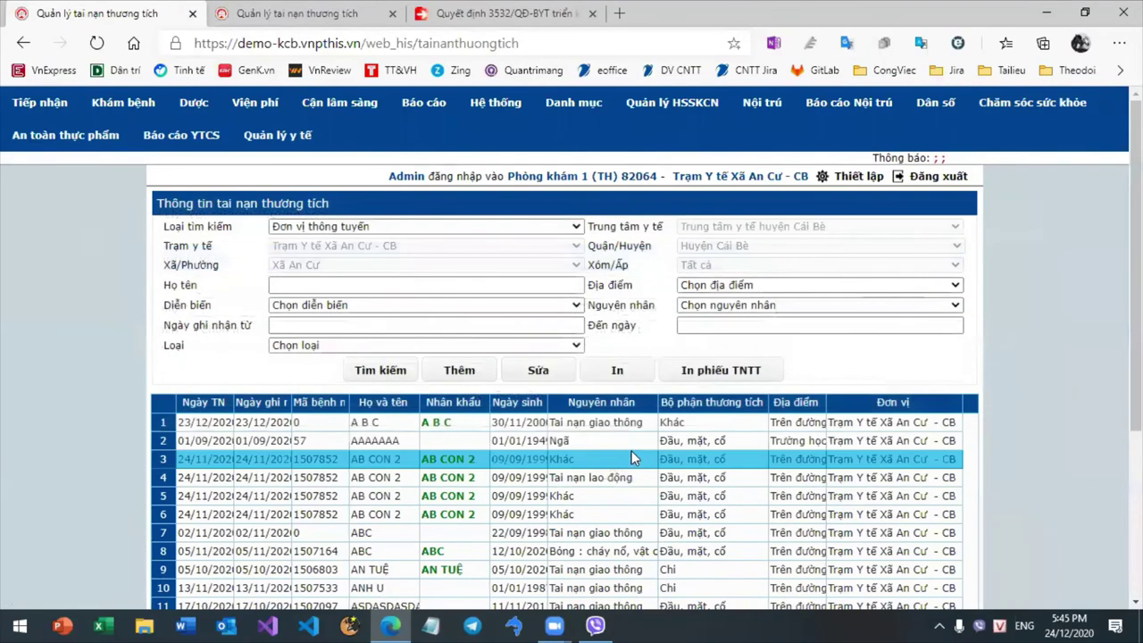
- Open the Quản lý truyền thông giáo dục page and review its Nội dung and Đối tượng categories
click(1035, 106)
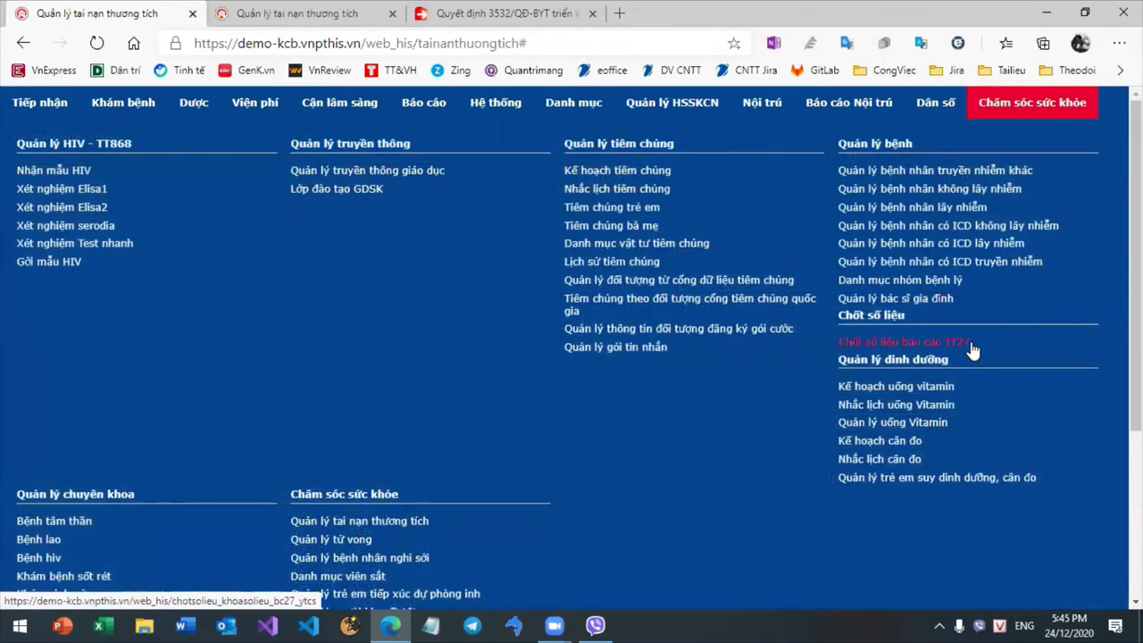
click(364, 179)
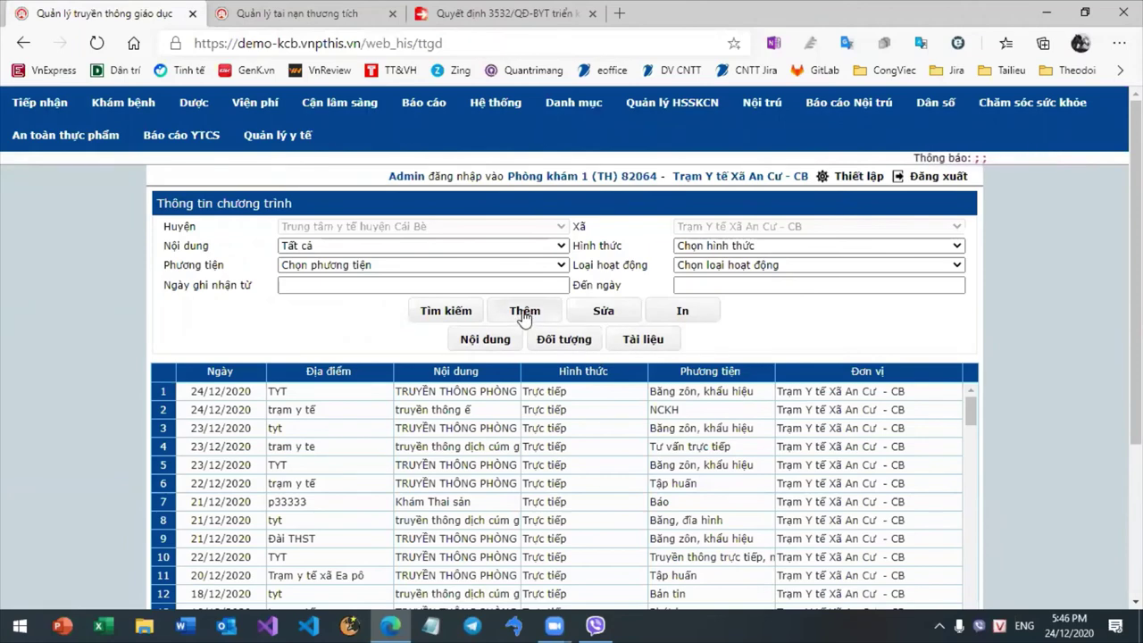
click(487, 340)
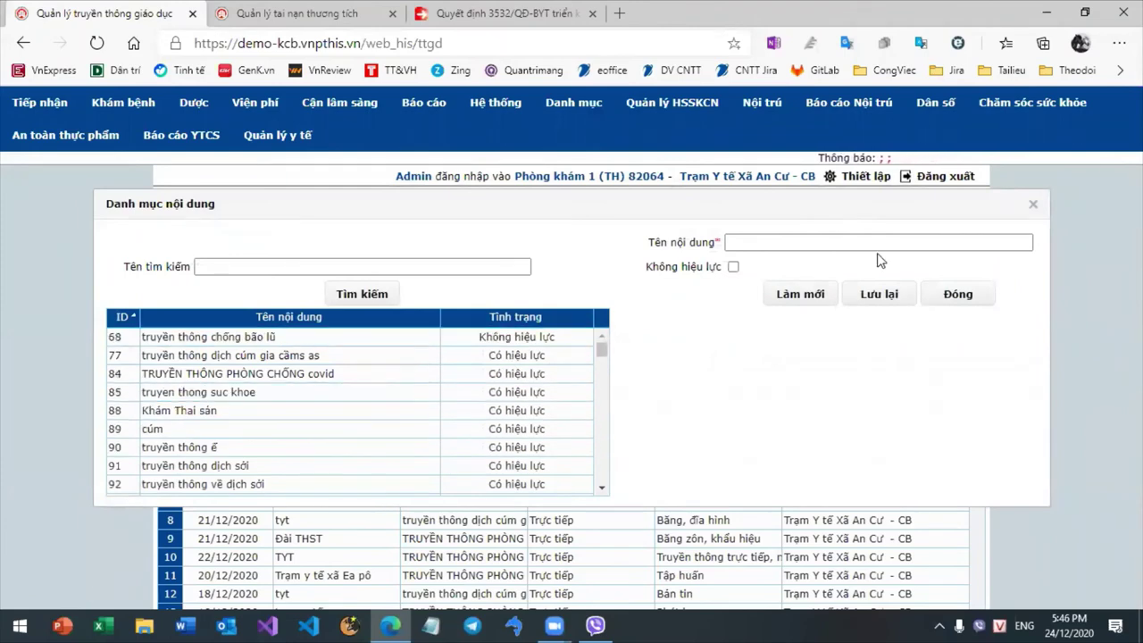
click(971, 302)
click(560, 338)
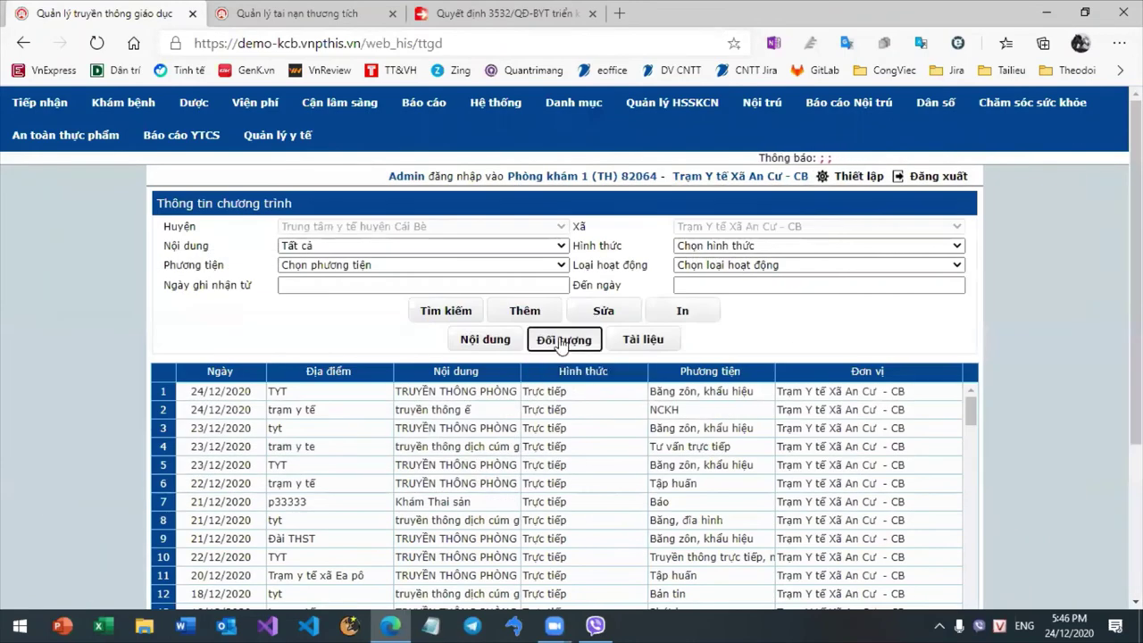
click(350, 355)
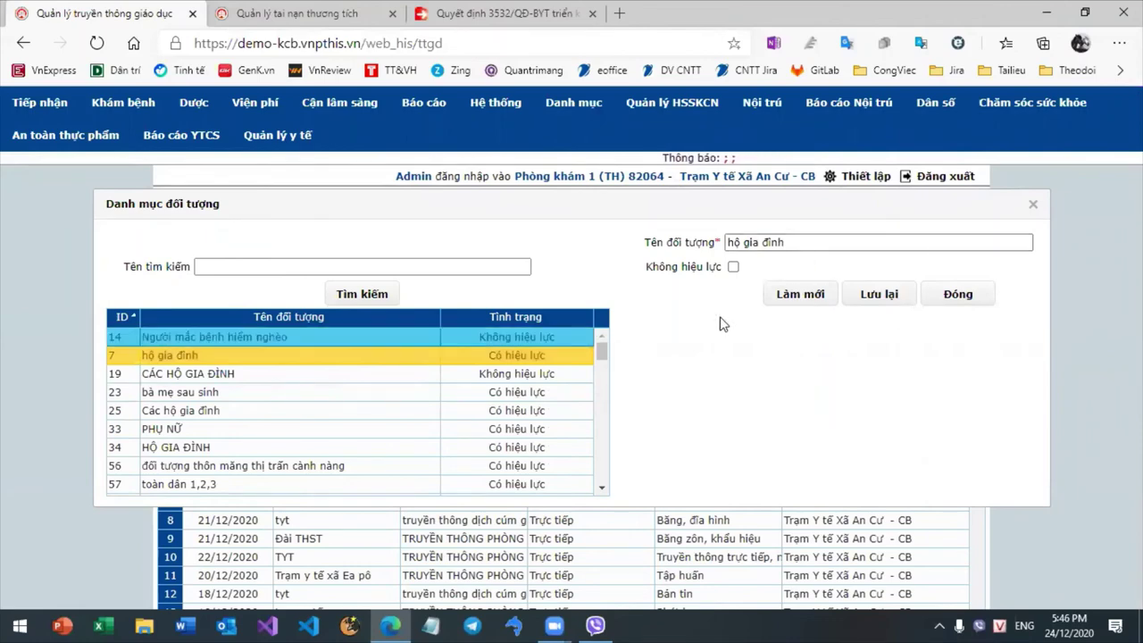
click(983, 302)
- Go through several entries in the Tài liệu category, including TÀI LIỆU PHÒNG CHỐNG HIV/AIDS, and close the list
click(658, 339)
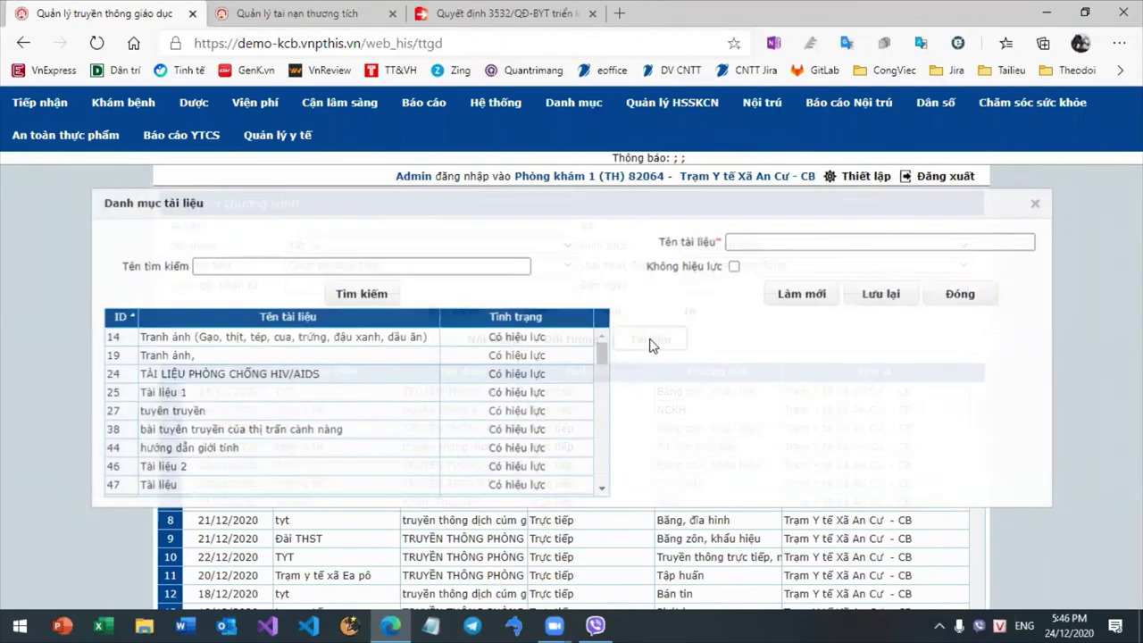
click(290, 356)
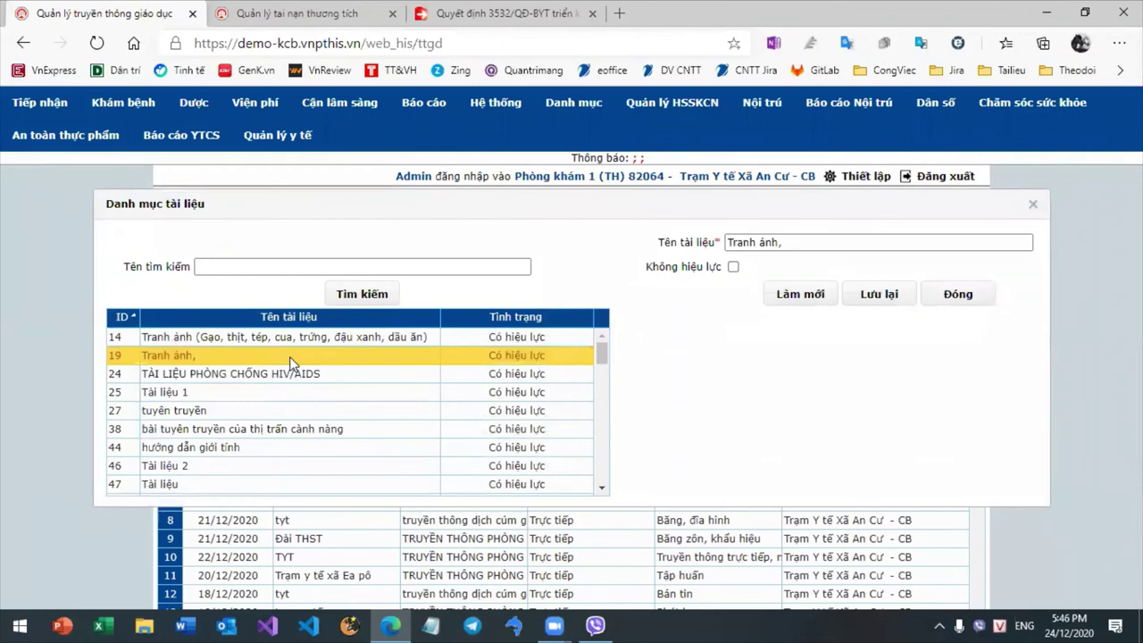
click(273, 408)
click(275, 448)
click(326, 392)
click(340, 373)
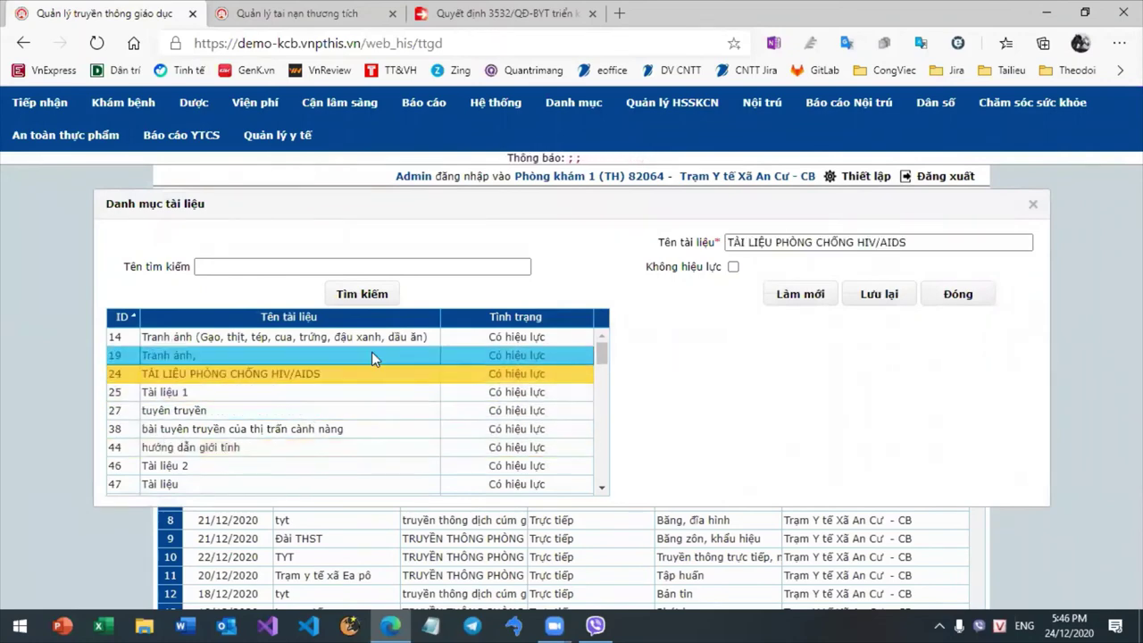
click(371, 354)
click(375, 429)
click(964, 296)
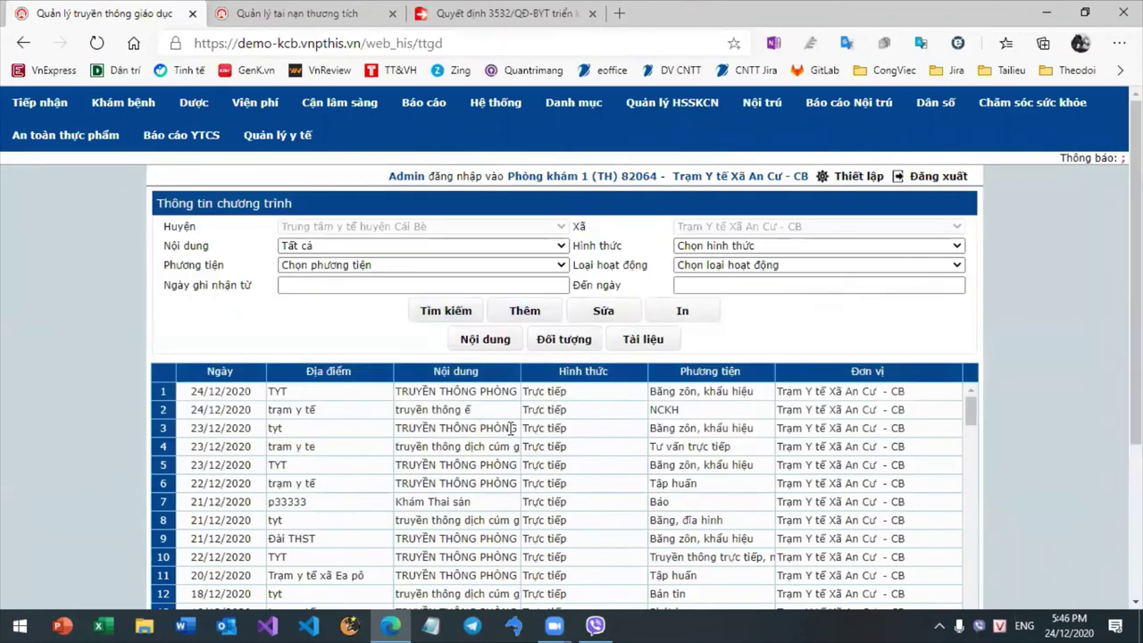
- Try a new record with Nội dung "truyền thông dịch cúm gia cầms as" and Loại HĐ "Hoạt động nâng cao năng lực", closing it without saving
click(524, 310)
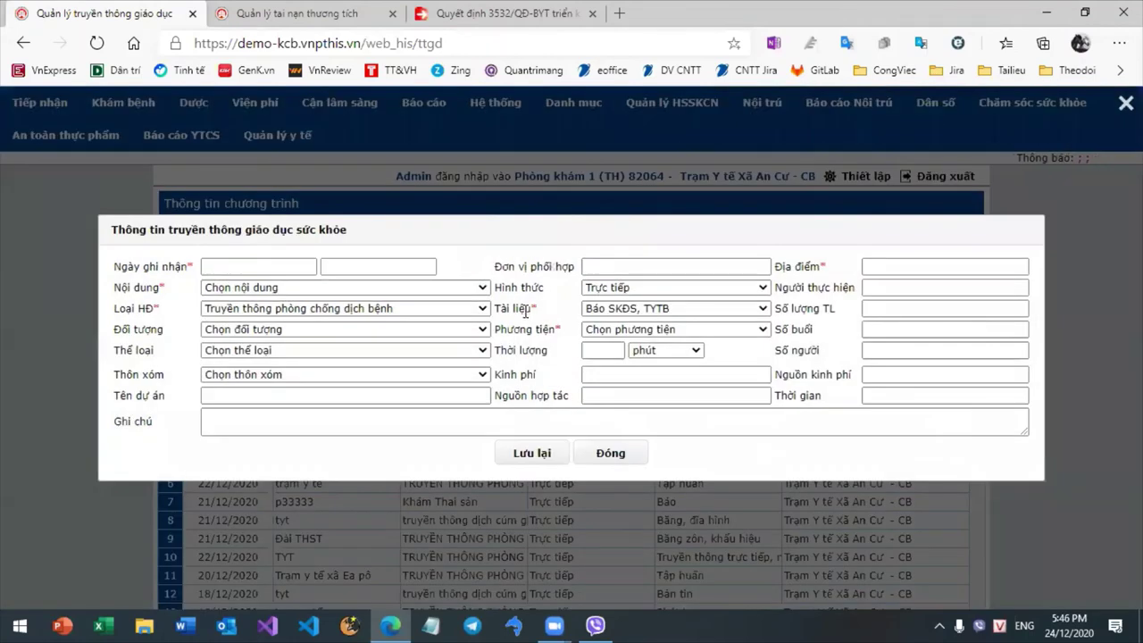
click(262, 287)
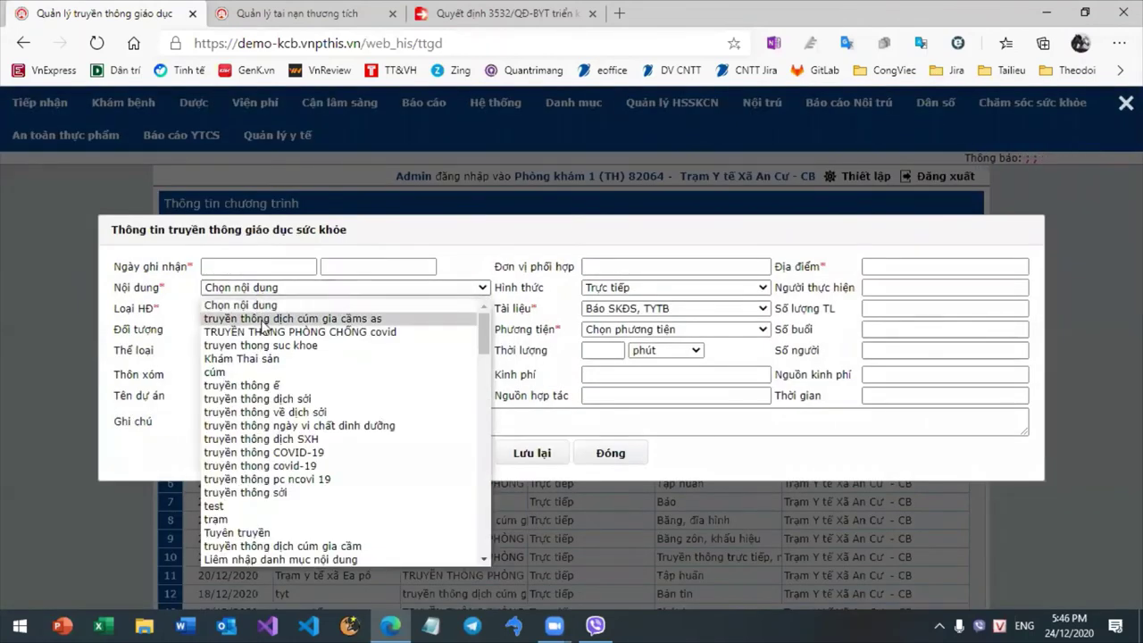
click(263, 319)
click(268, 308)
click(230, 348)
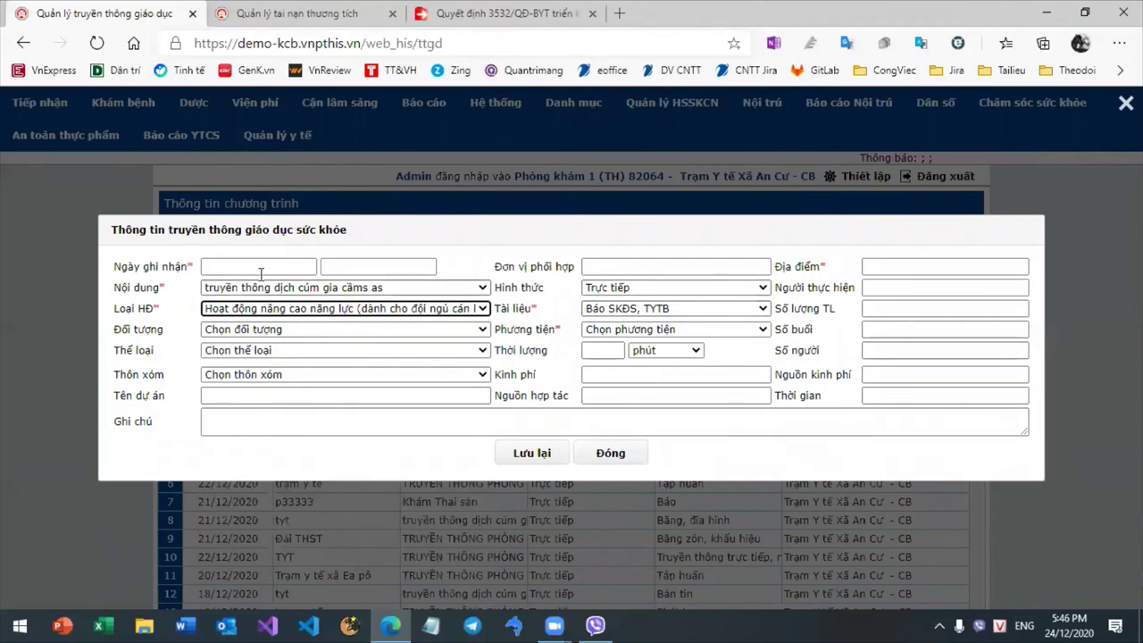
click(612, 454)
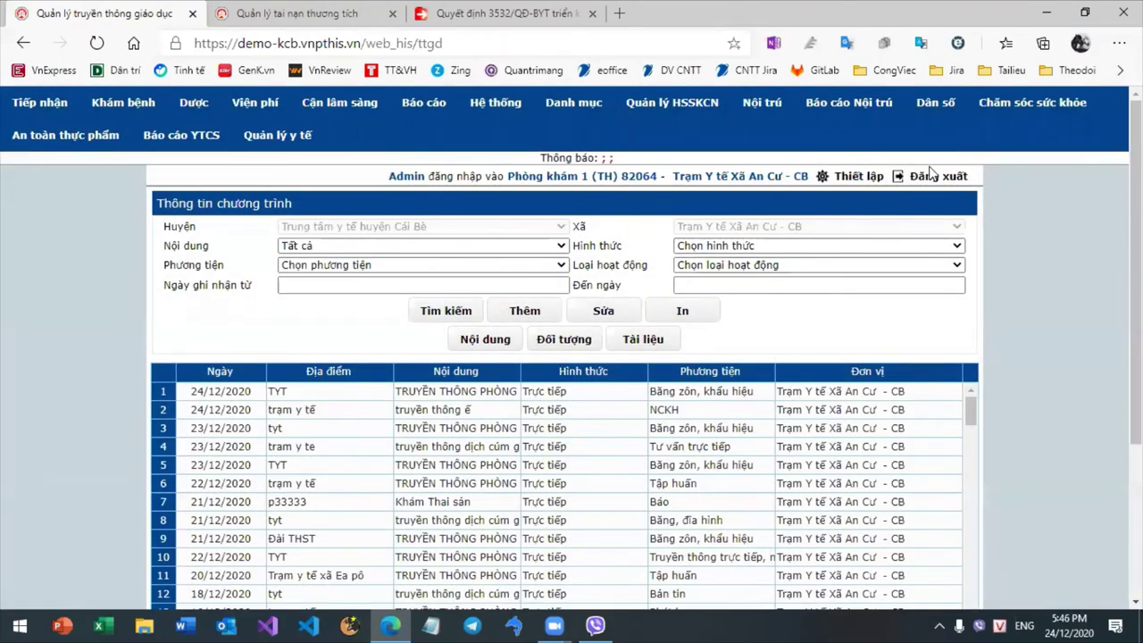
- Open the Lớp đào tạo GDSK page to view the list of health education classes
click(1009, 107)
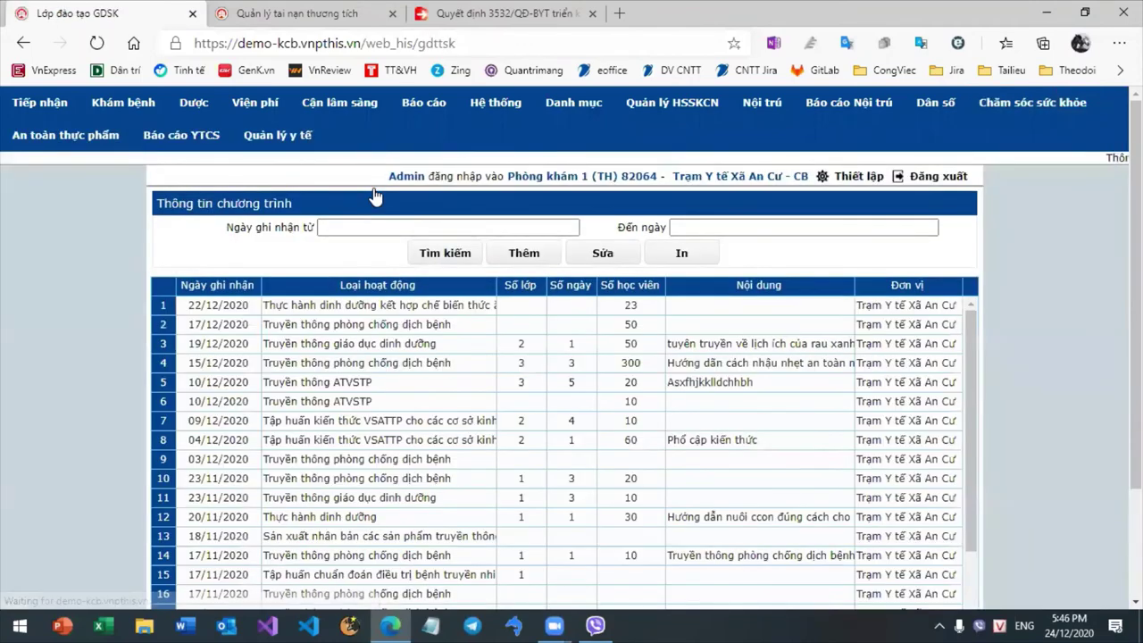
- Try a new class record with Loại HĐ "Tập huấn kiến thức VSATTP cho các cơ sở kinh doanh thực phẩm", closing it without saving
click(541, 258)
click(701, 289)
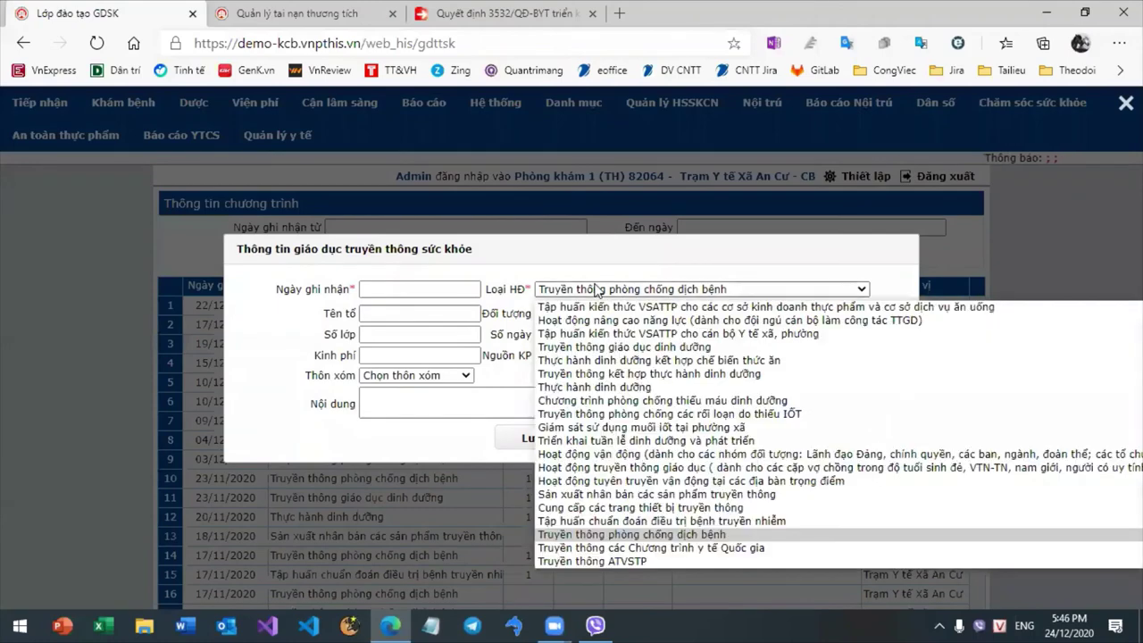
click(581, 301)
click(418, 295)
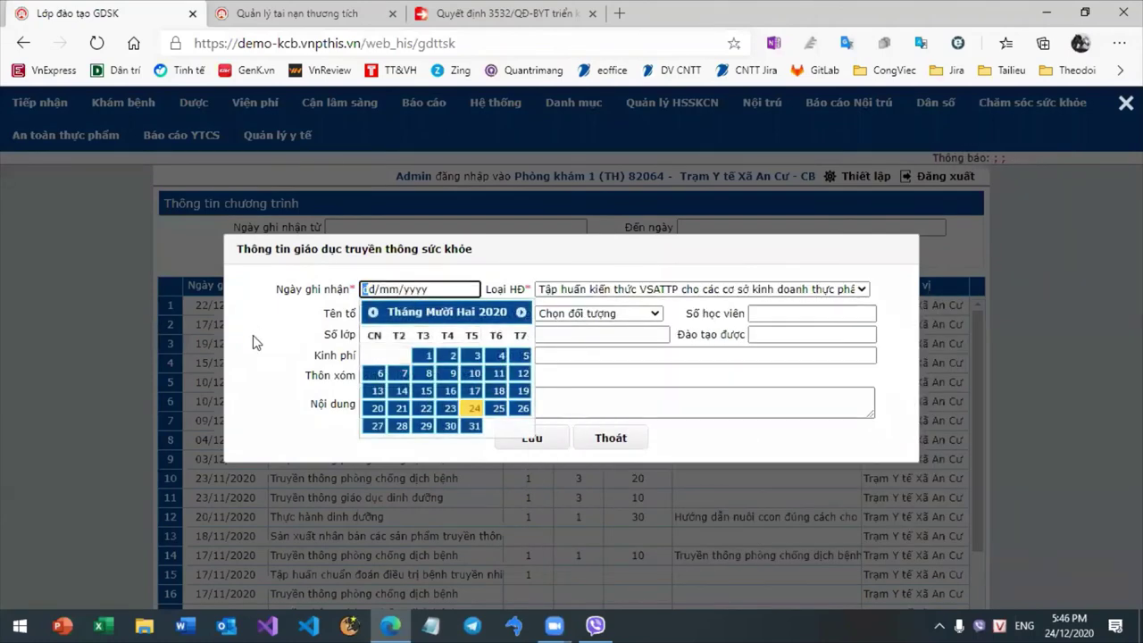
click(645, 383)
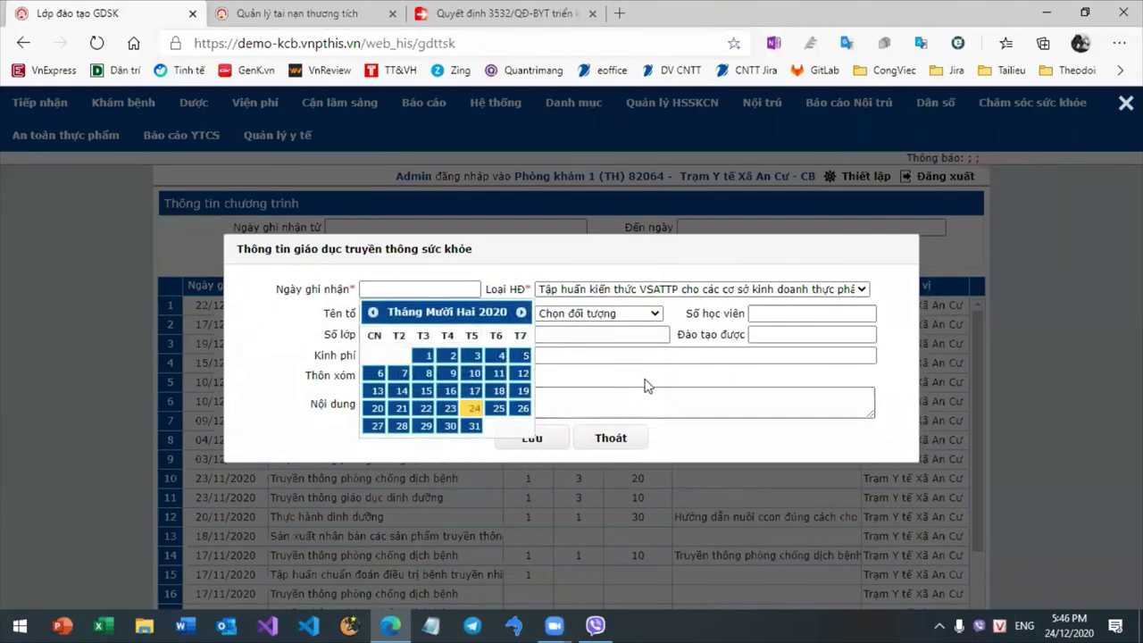
click(611, 438)
- Review the recorded activities in the Lớp đào tạo GDSK list from the newest entries to the older ones
scroll(968, 285, down, 2)
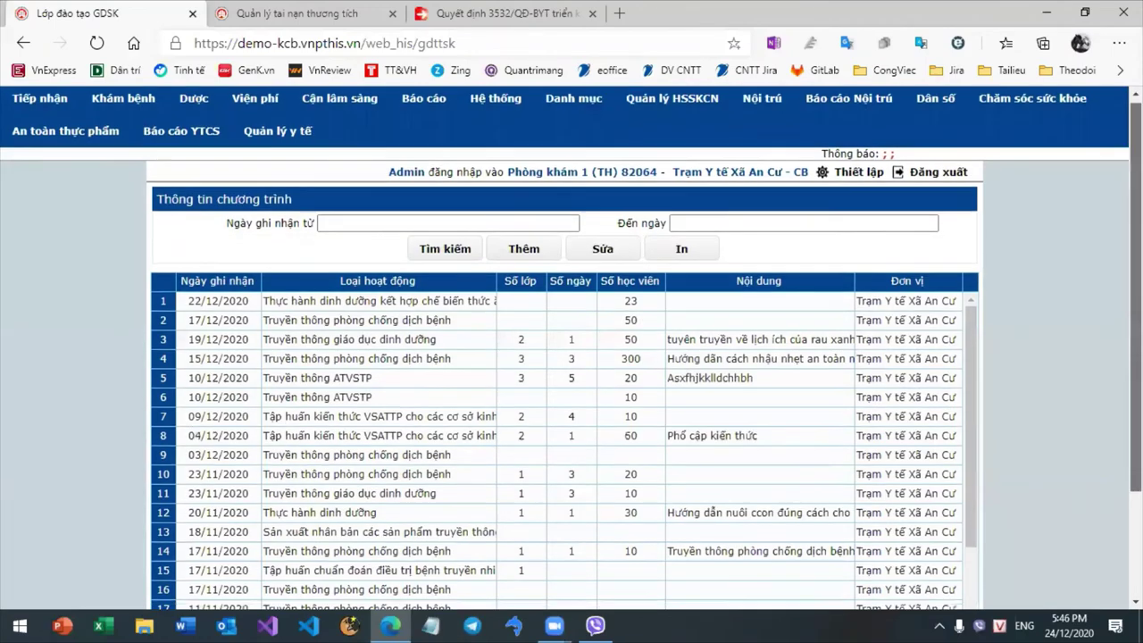
scroll(971, 316, down, 3)
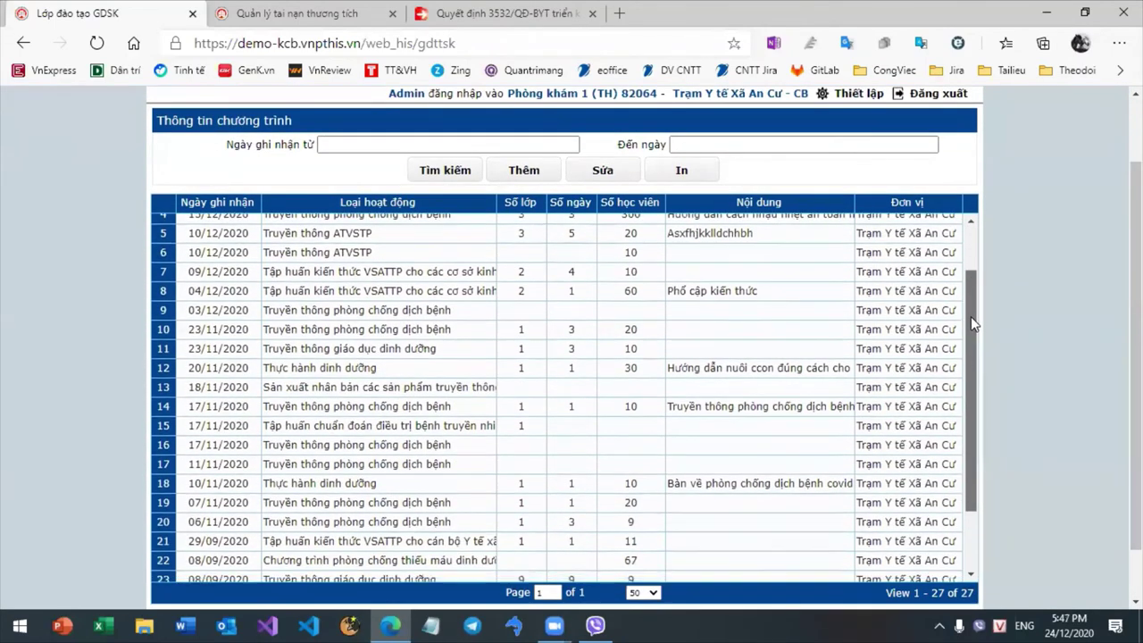
scroll(999, 348, up, 2)
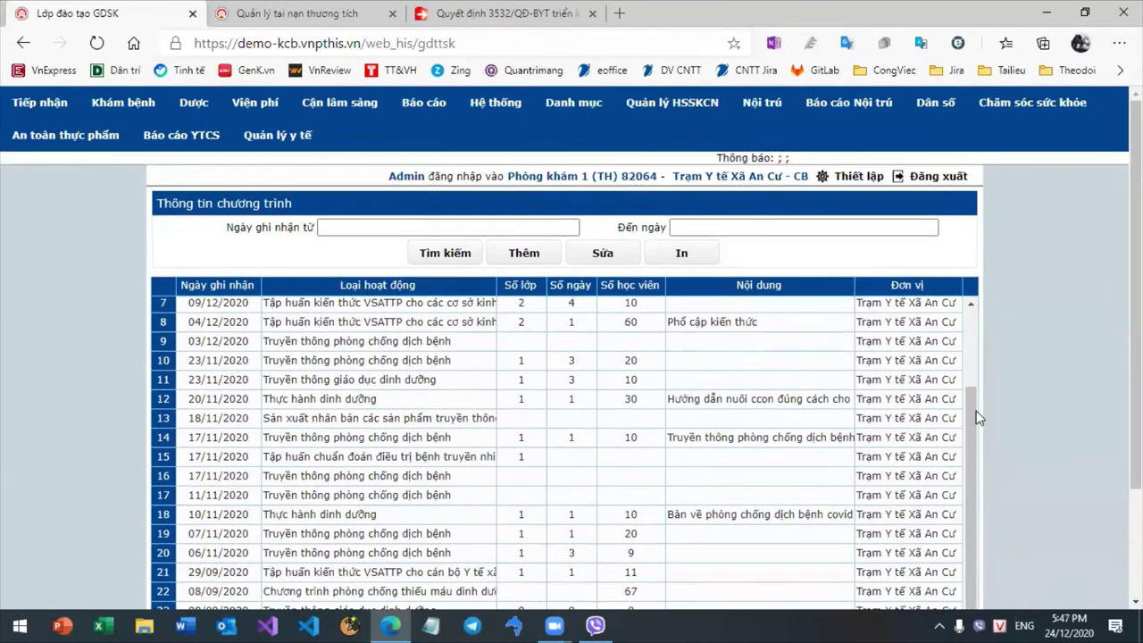
scroll(971, 446, up, 3)
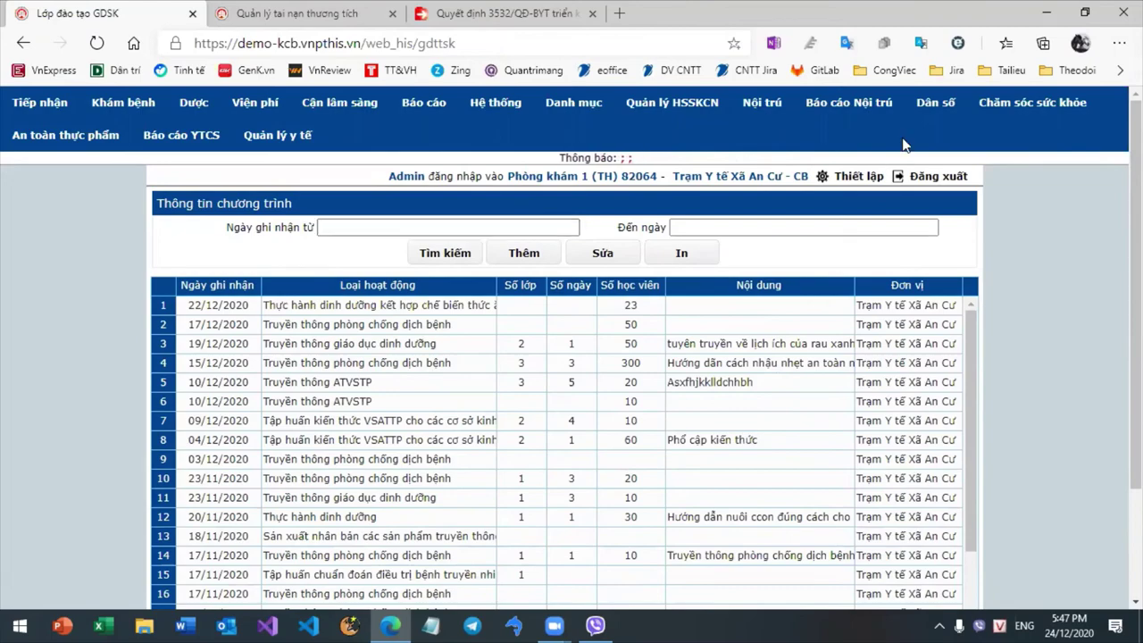
click(1029, 116)
click(757, 459)
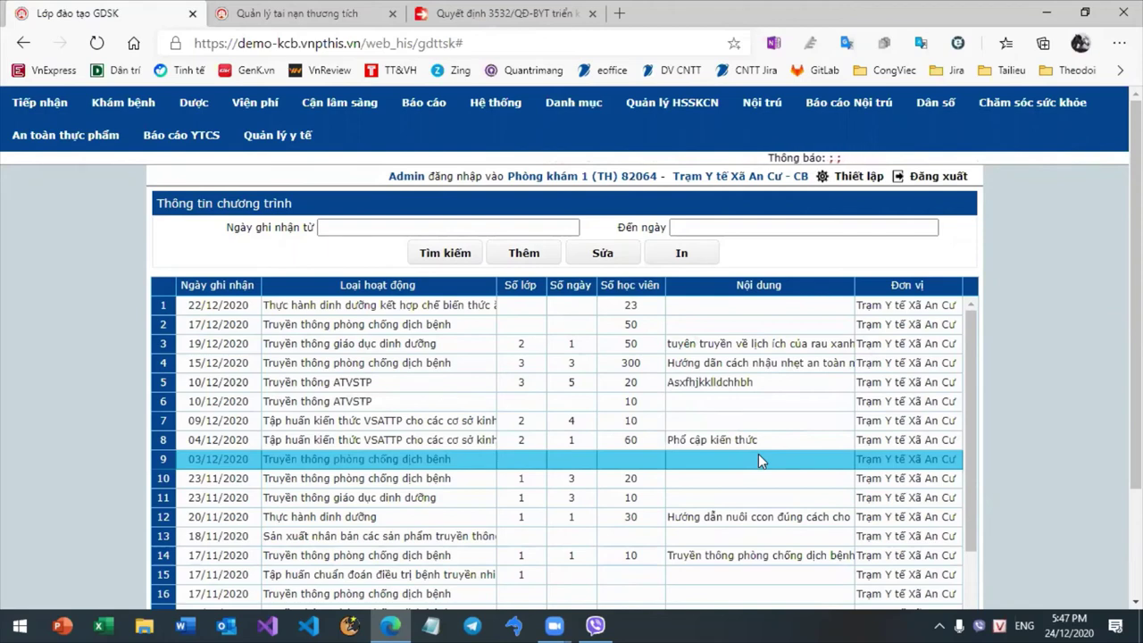
click(1072, 118)
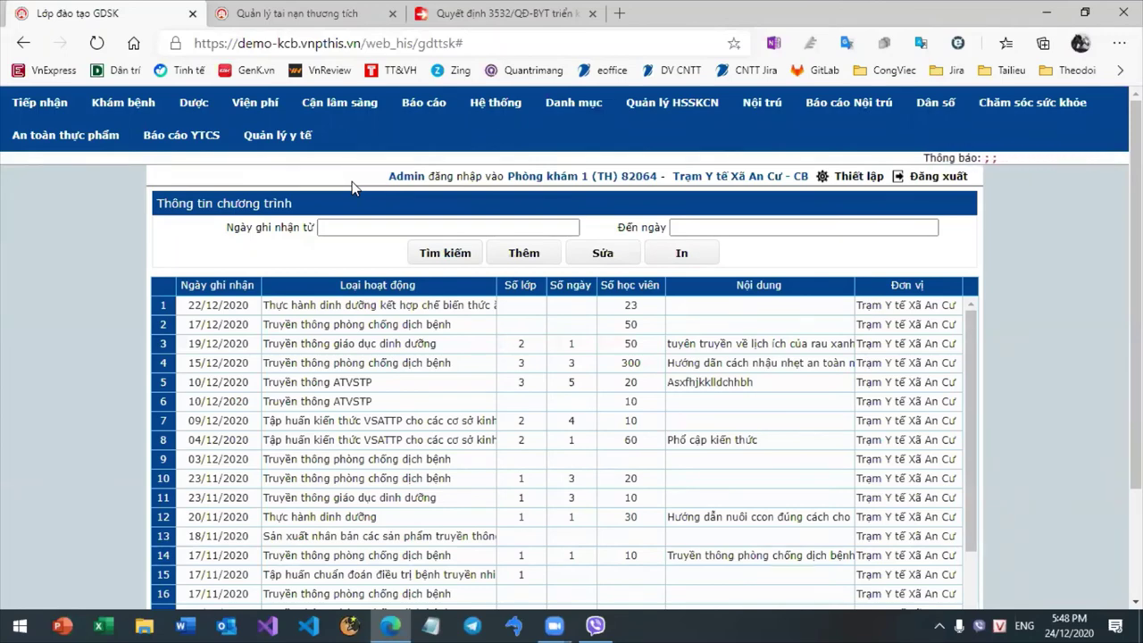
mouse_move(93, 146)
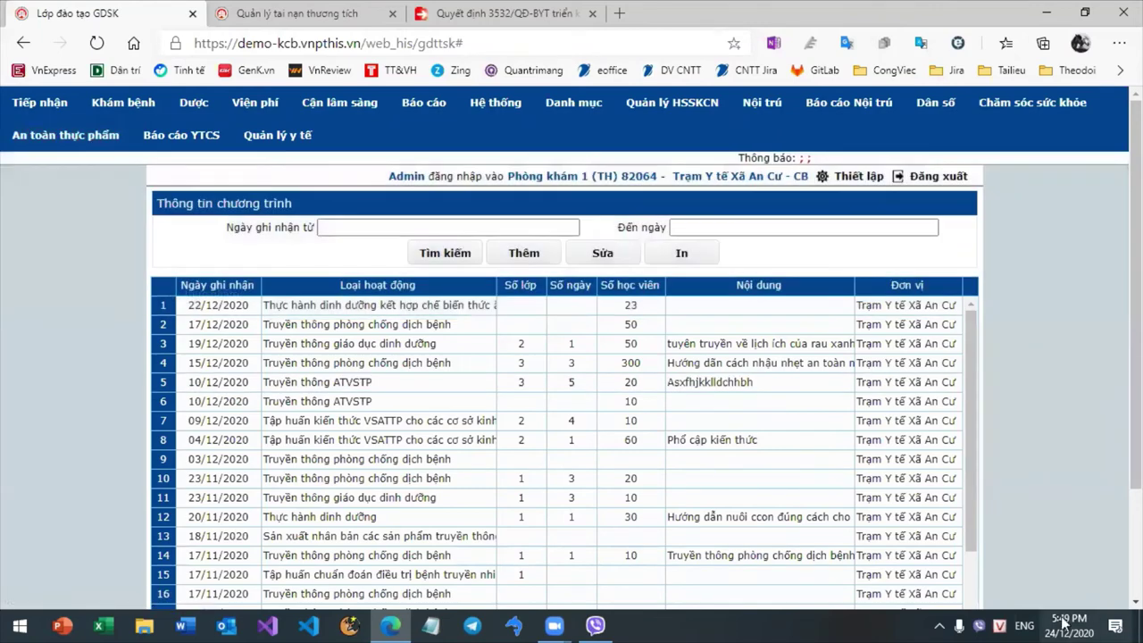
- Switch to Viber, view the files shared in the Triển khai HMIS group, and minimize the window
click(979, 625)
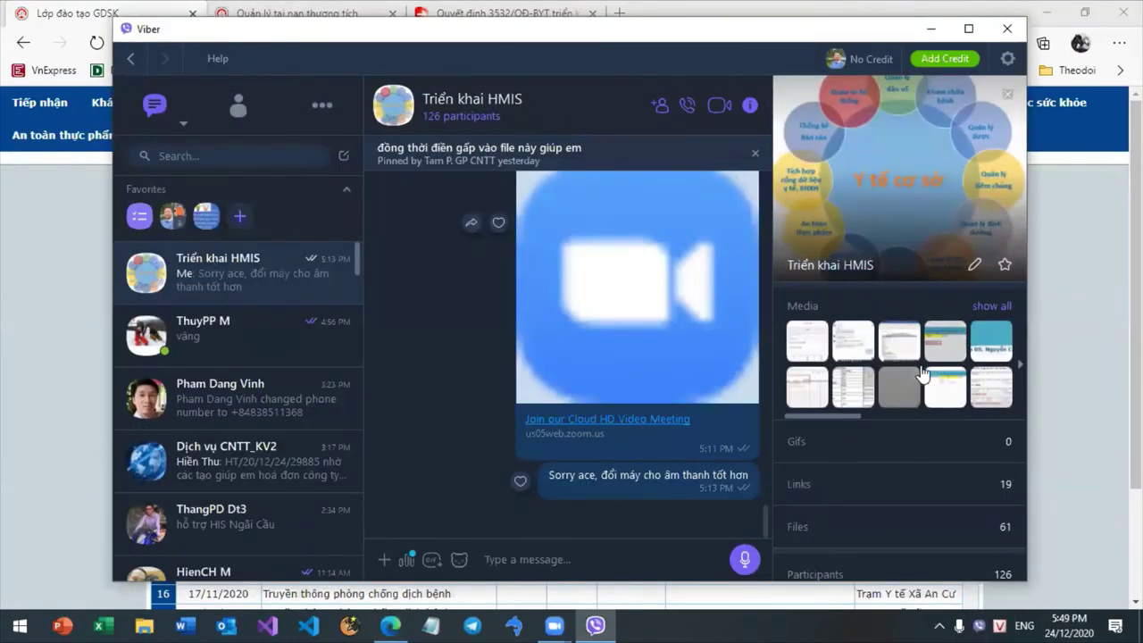
click(823, 523)
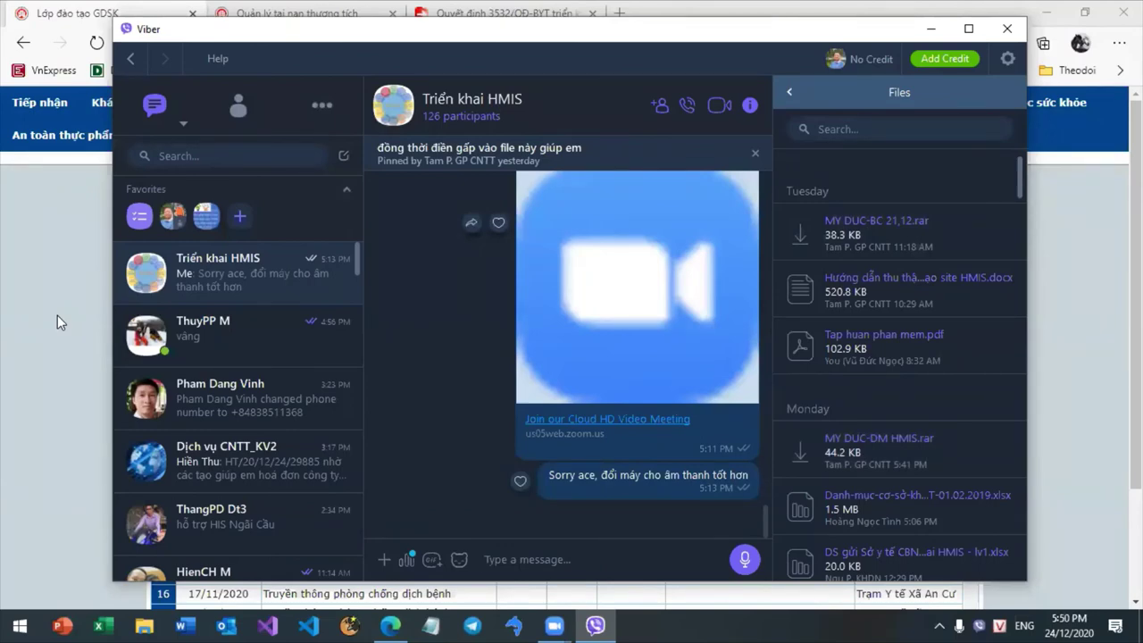
click(931, 29)
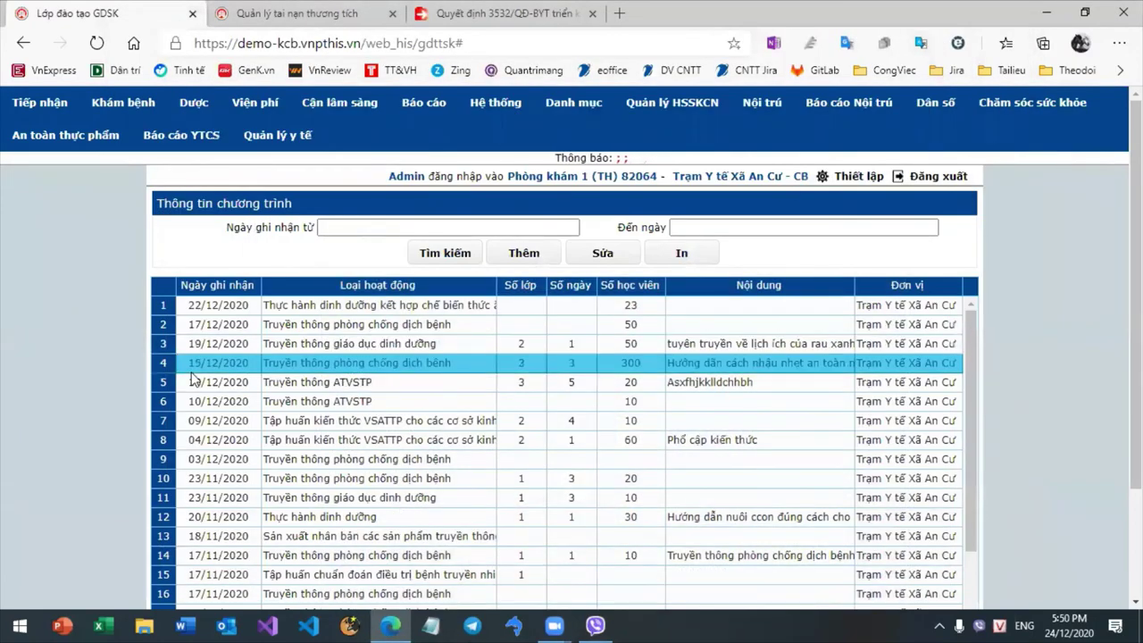
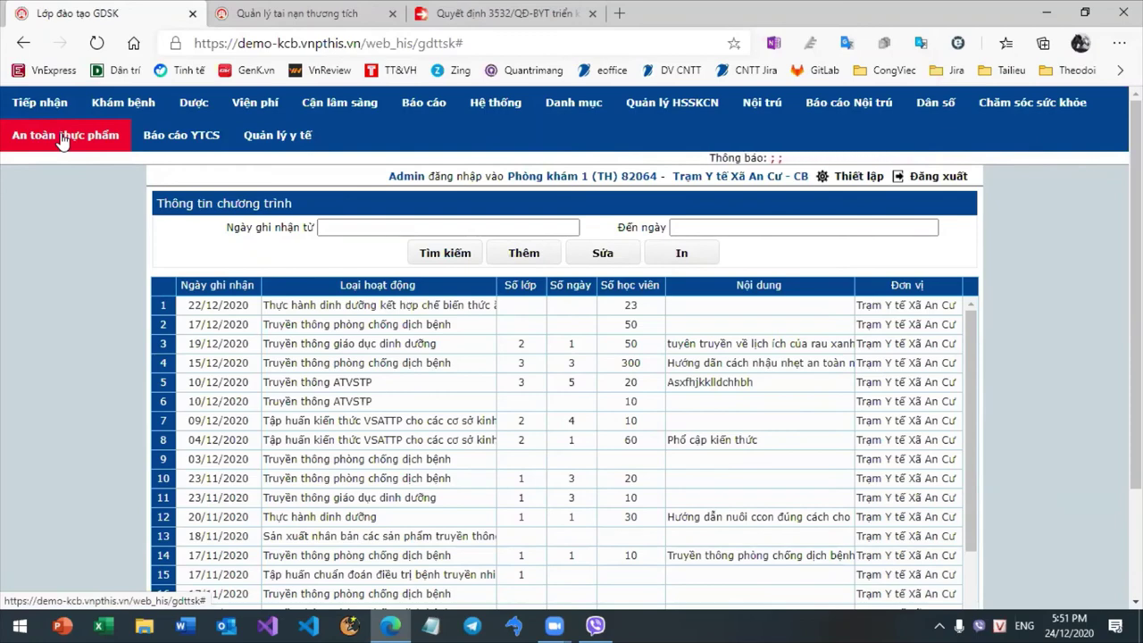
click(937, 625)
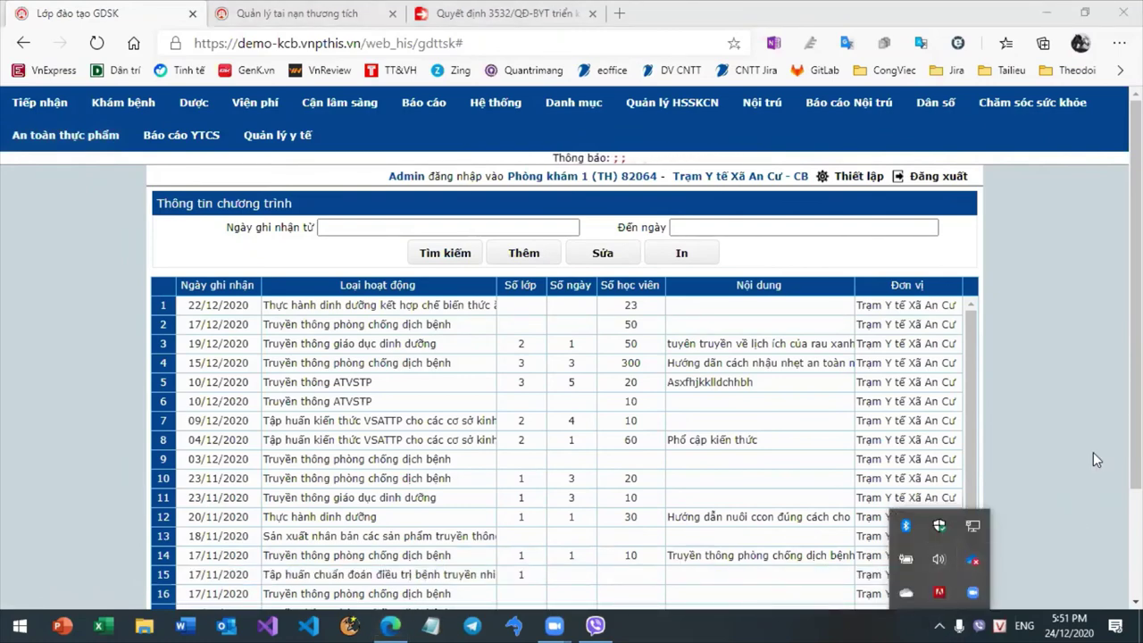
click(1061, 471)
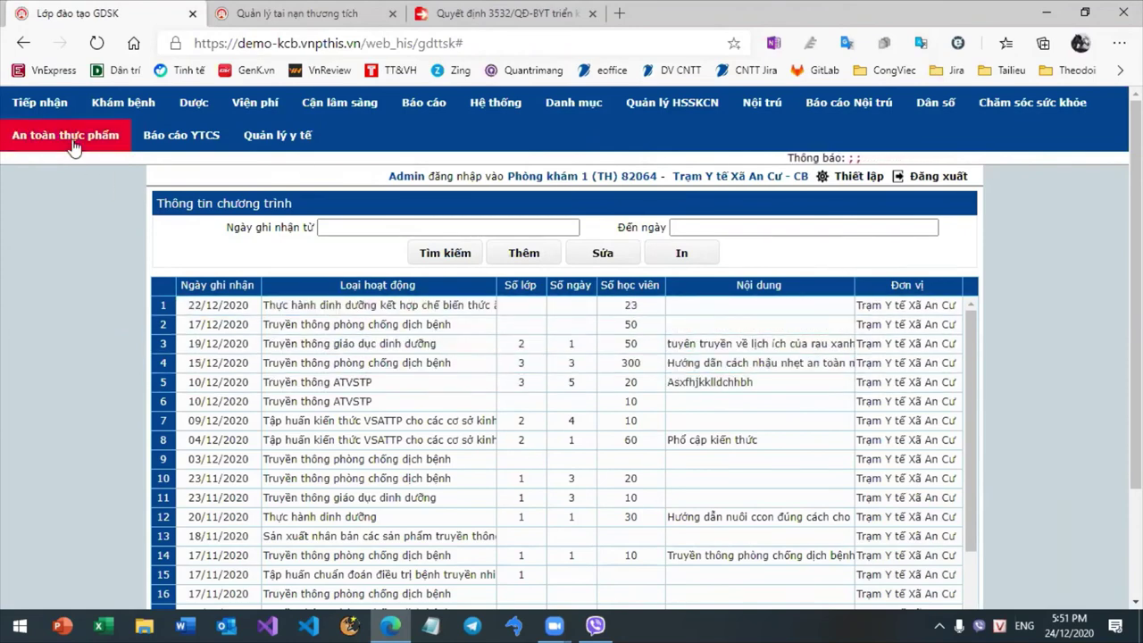
- Open the Ngộ độc thực phẩm page under An toàn thực phẩm and view its blank new-record form, closing it without saving
mouse_move(74, 145)
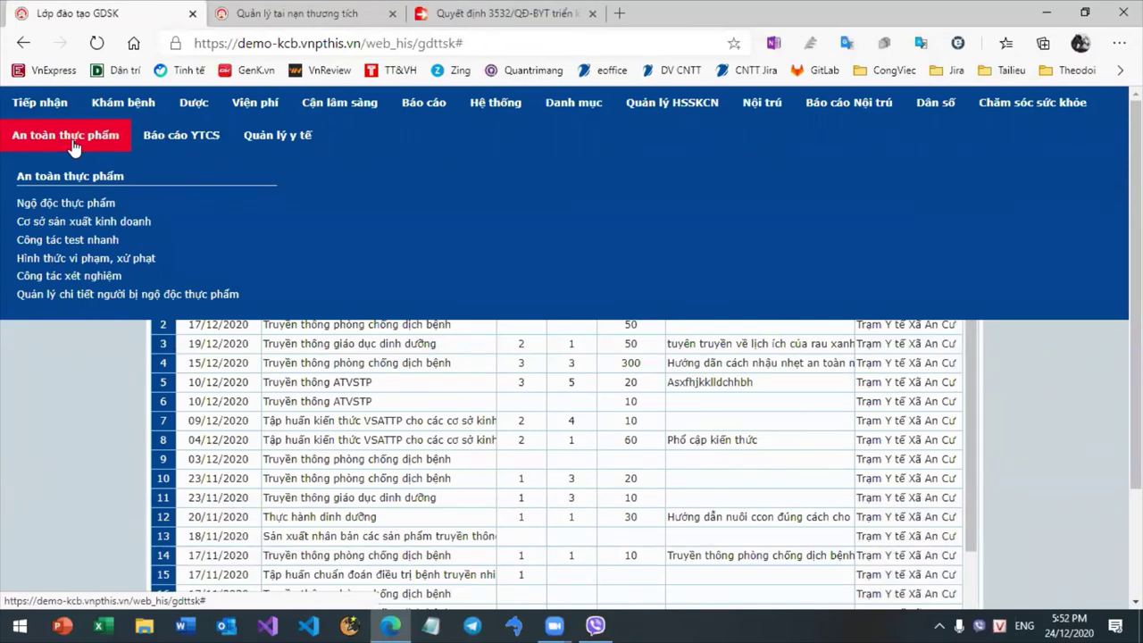
click(85, 205)
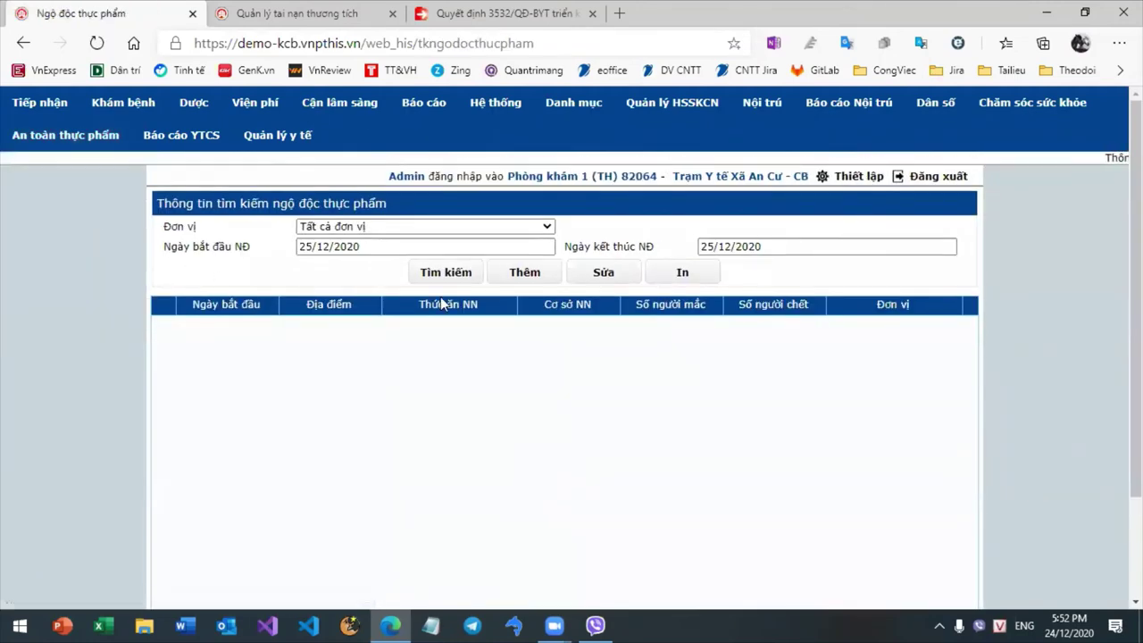
click(523, 274)
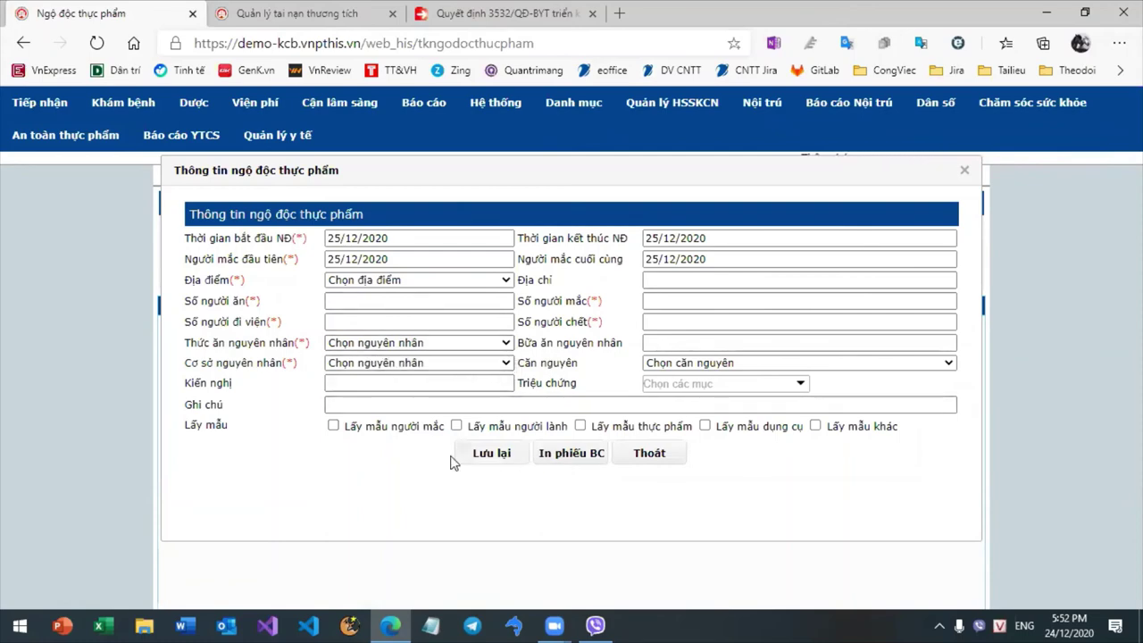
click(649, 453)
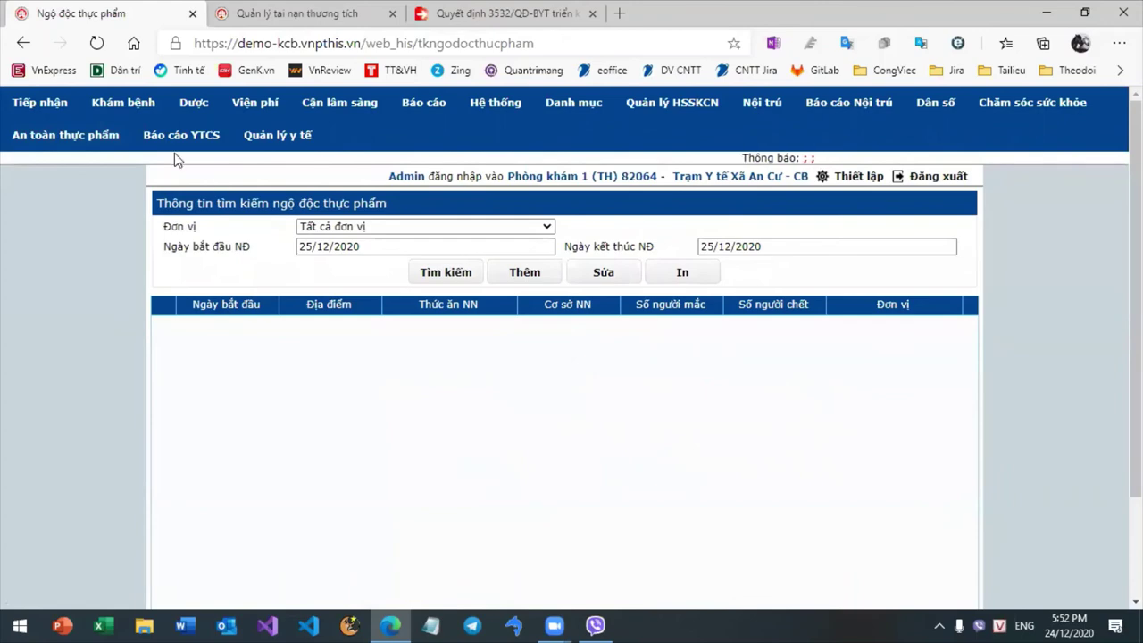
- Open the Cơ sở sản xuất kinh doanh page and view the blank form for adding a facility, closing it without saving
click(112, 143)
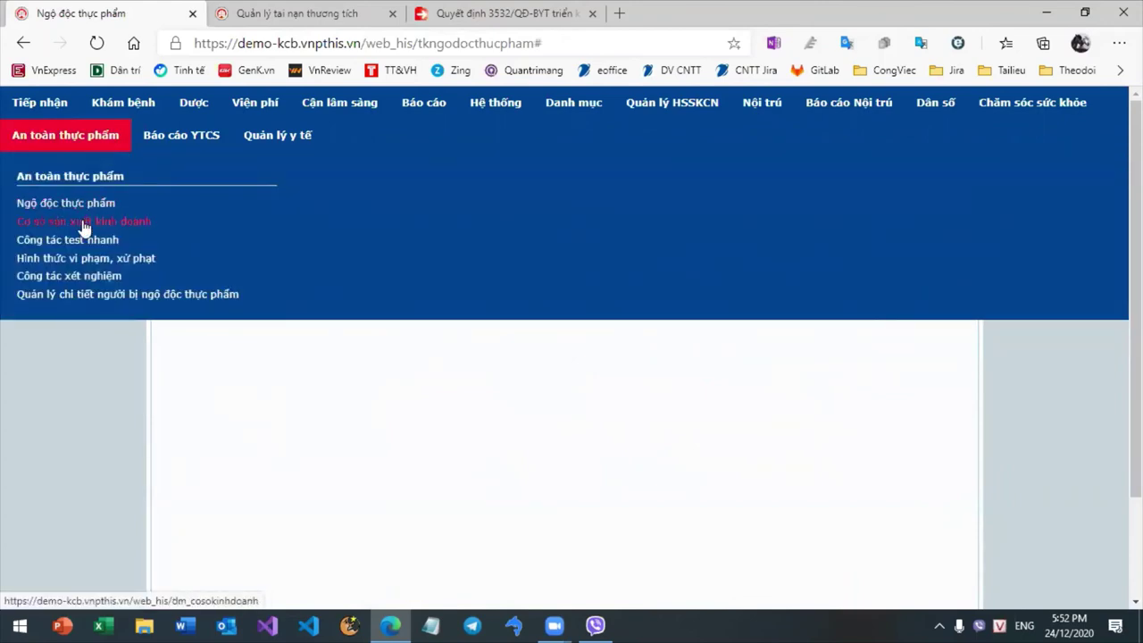
click(82, 223)
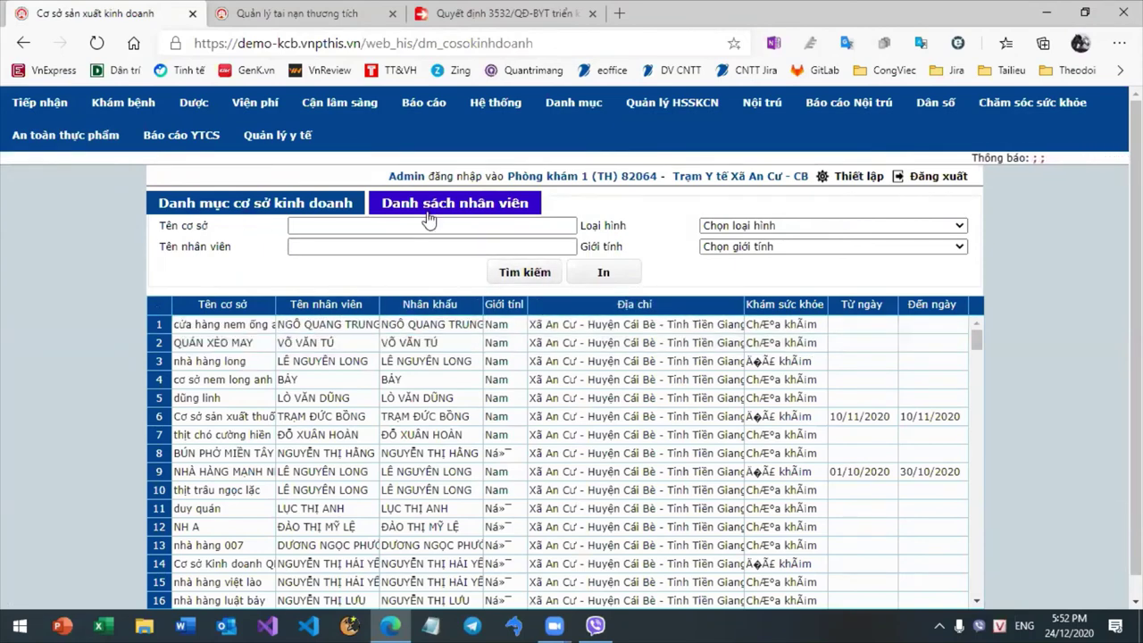
click(290, 209)
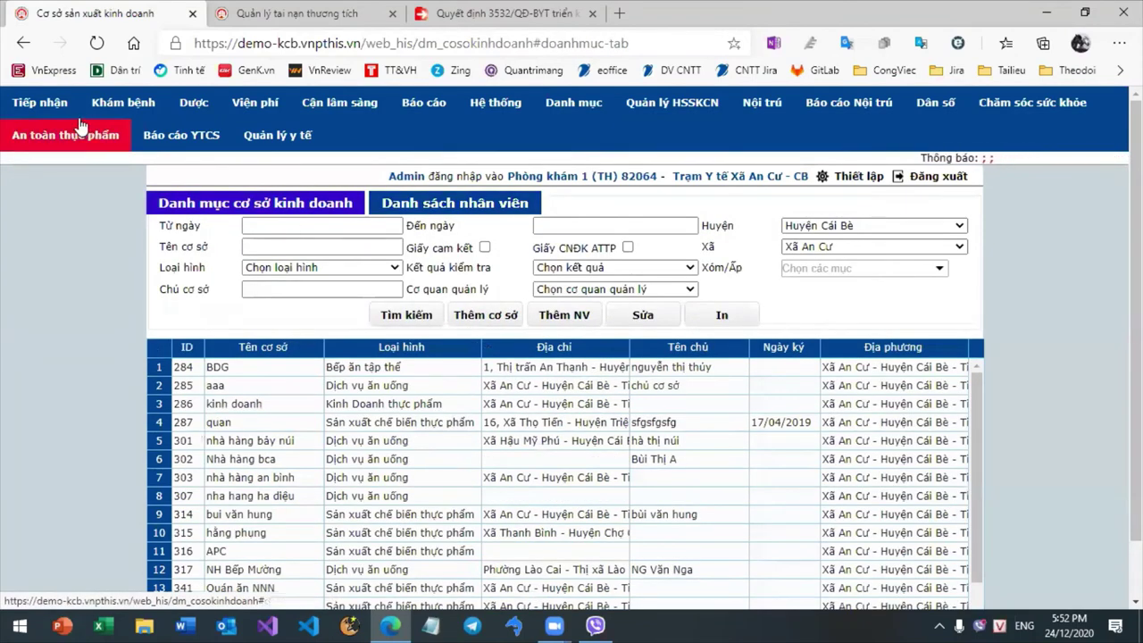
click(483, 317)
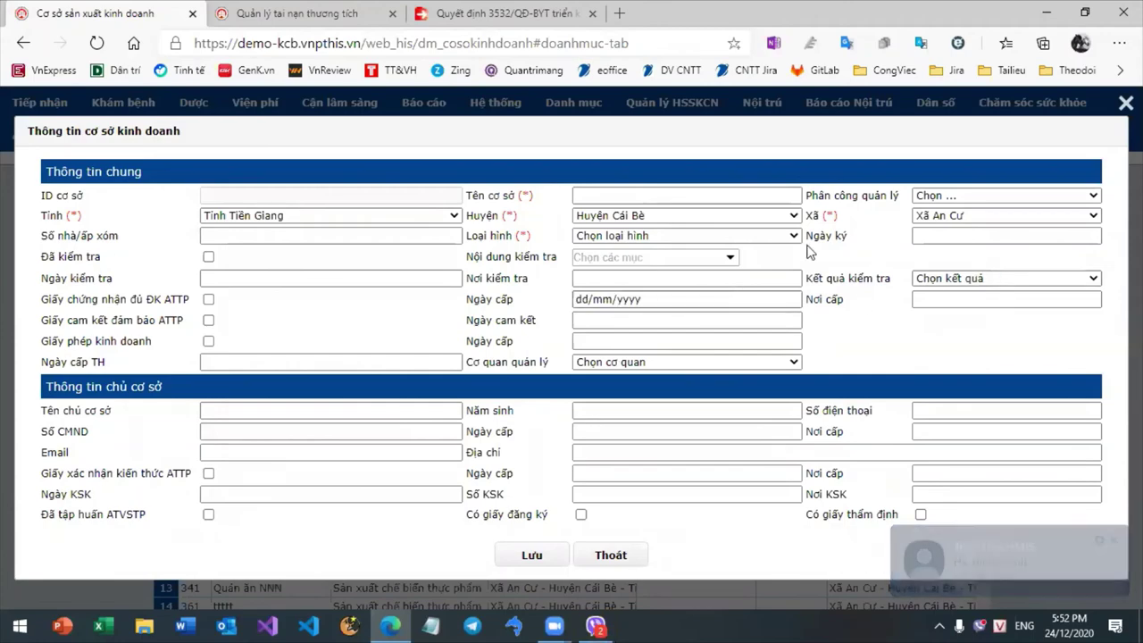
click(1126, 102)
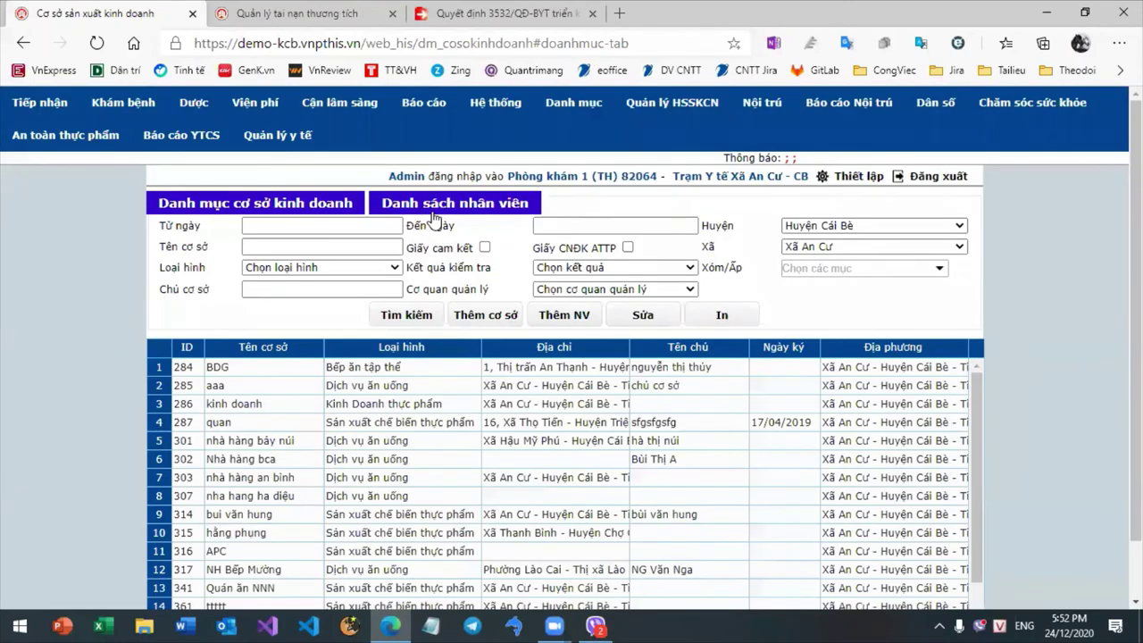
- Compare the Danh sách nhân viên list with the Danh mục cơ sở kinh doanh list, ending on the employee list
click(454, 202)
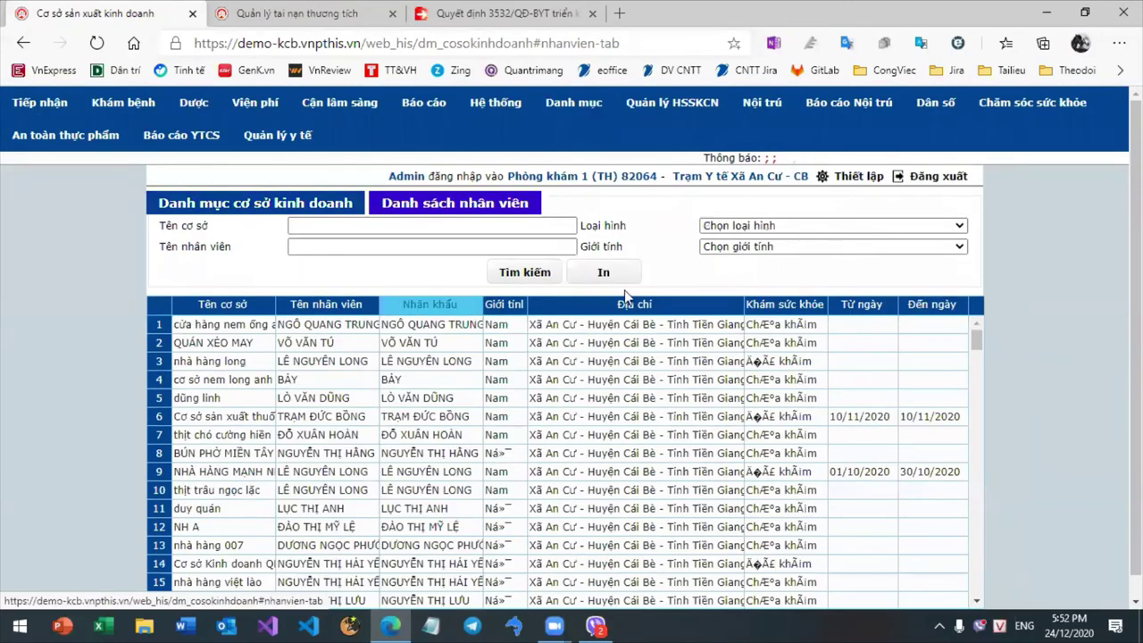
click(267, 206)
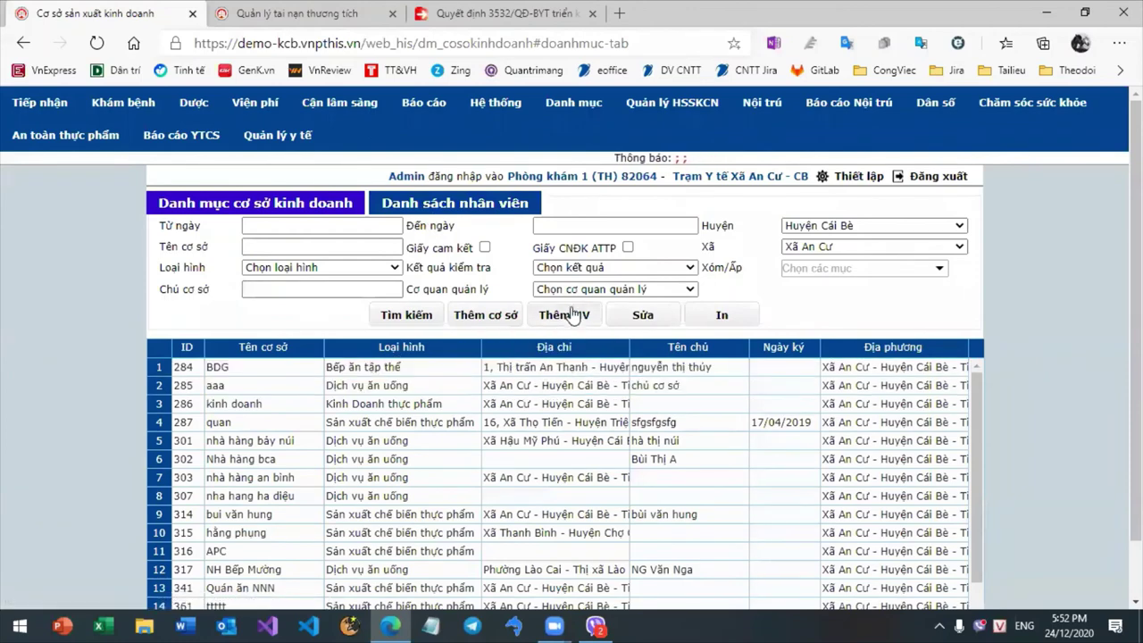
click(440, 210)
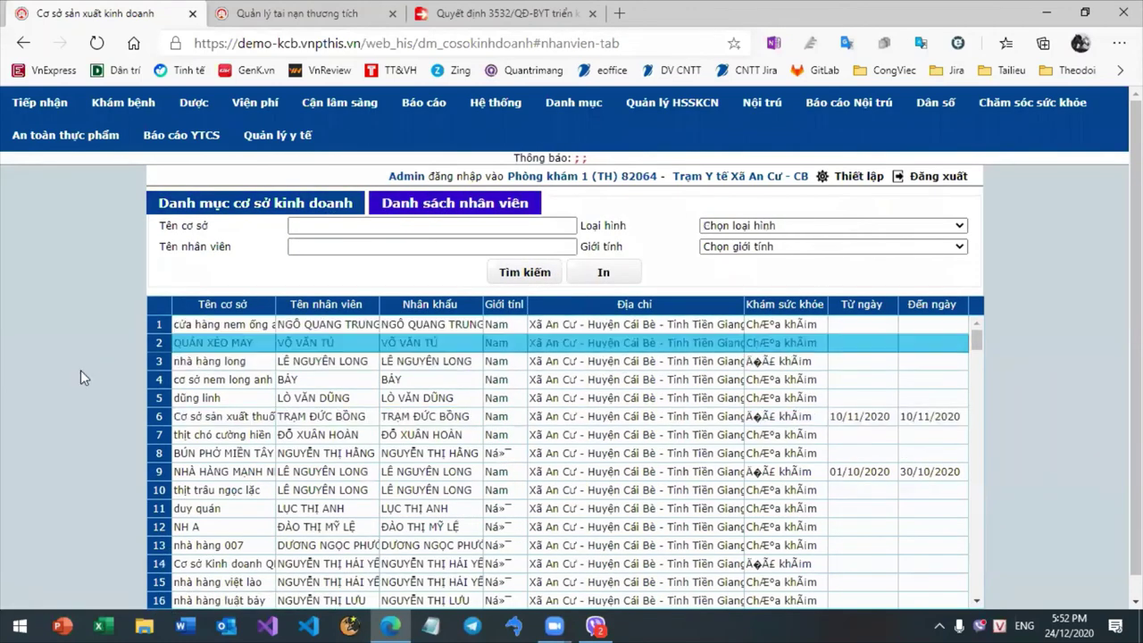
- Open the Công tác test nhanh page and go through test types such as test vừa, Liêm tạo test and KHAC, closing the list
click(65, 135)
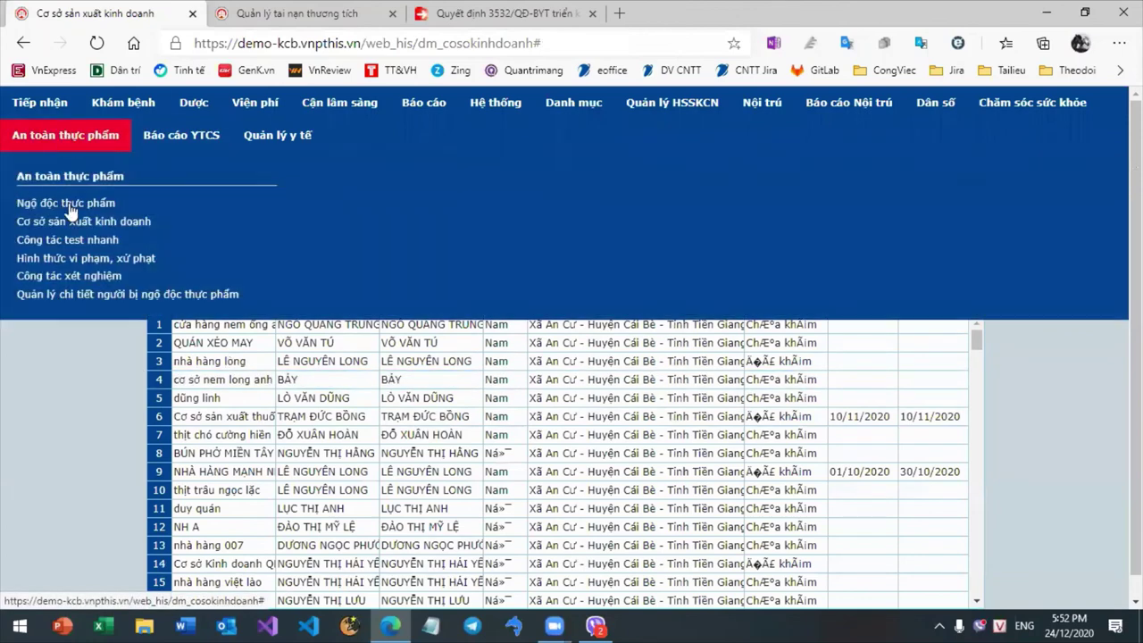
click(77, 241)
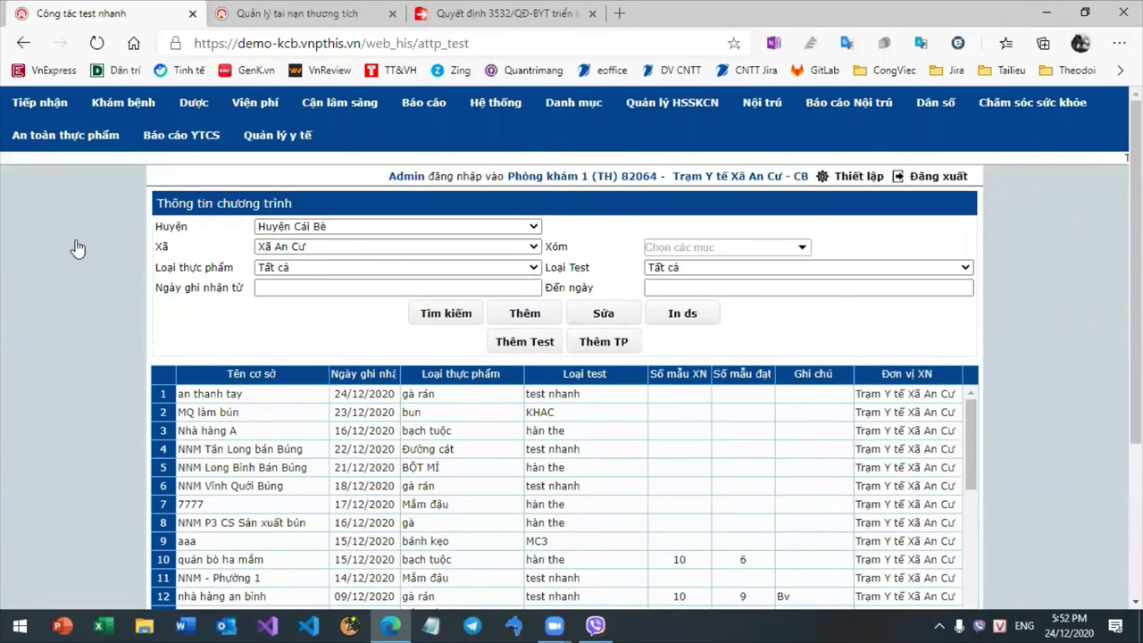
click(527, 341)
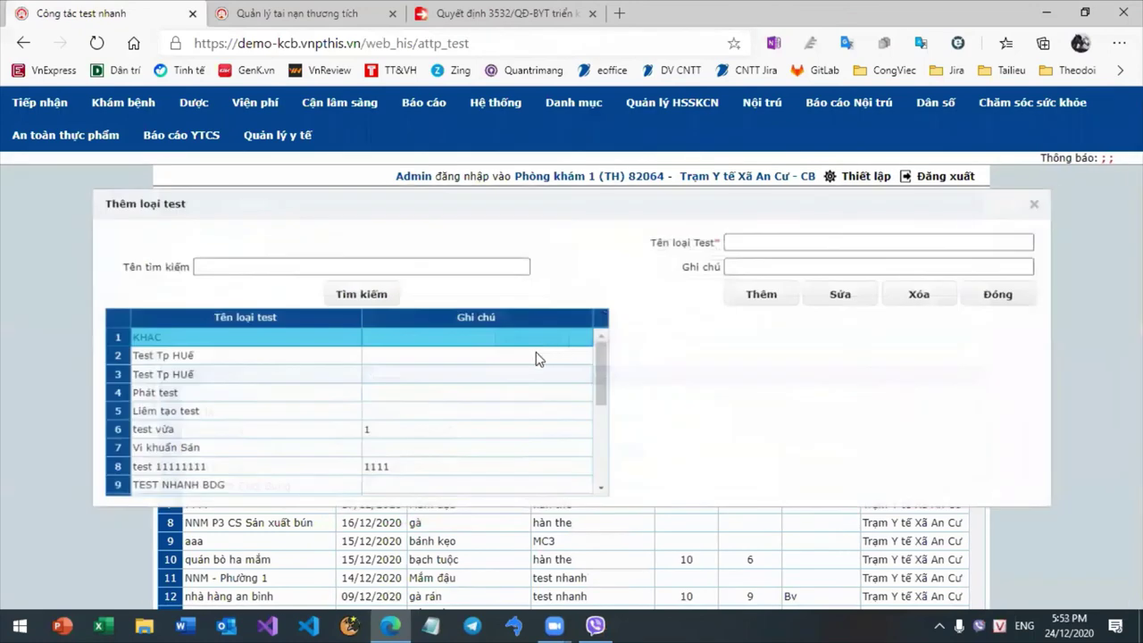
click(252, 356)
click(285, 393)
click(286, 427)
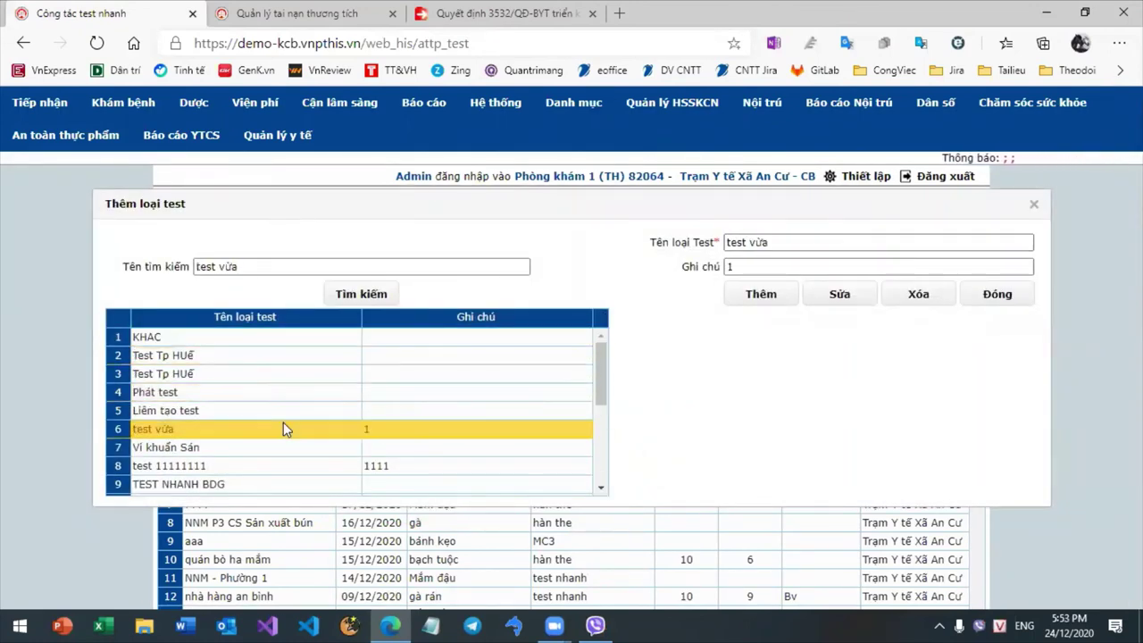
click(300, 448)
click(308, 410)
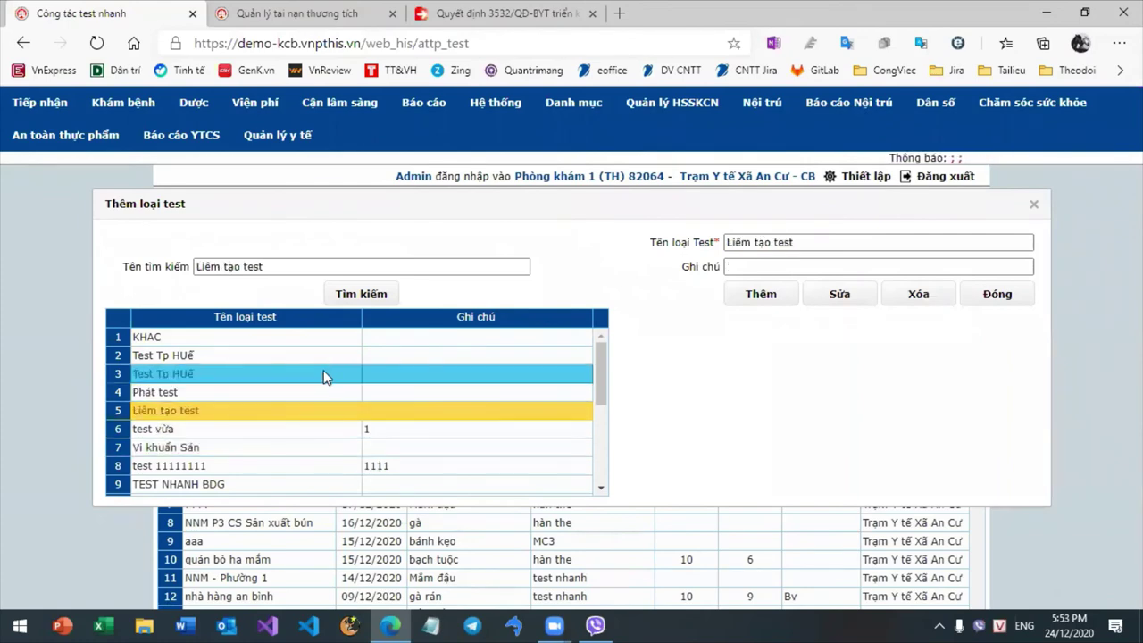
click(325, 373)
click(334, 338)
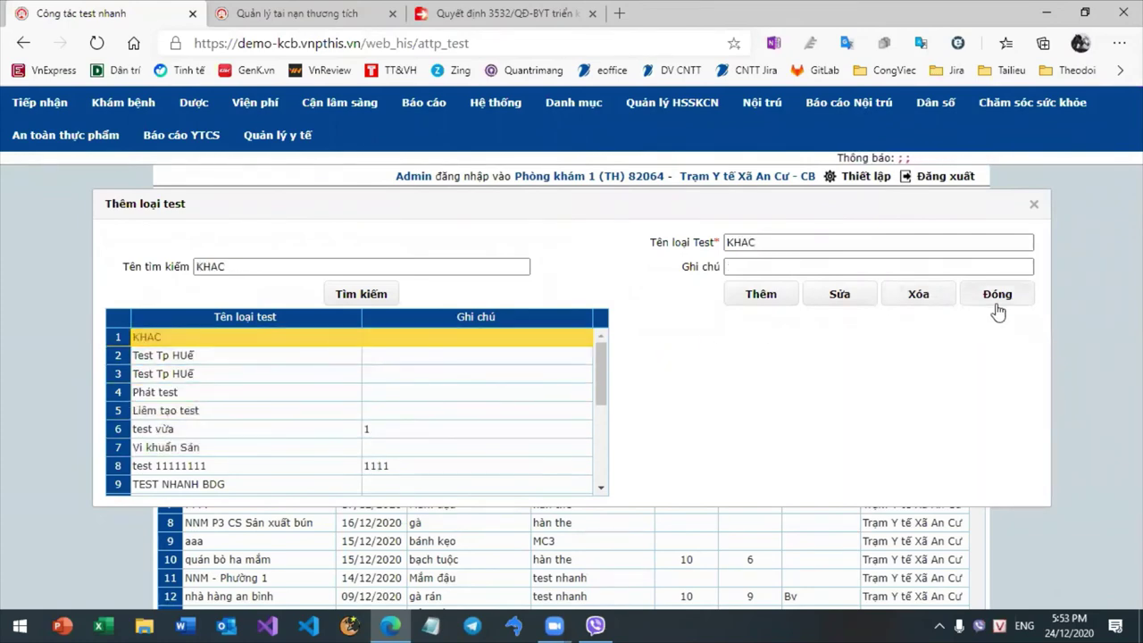
click(1034, 208)
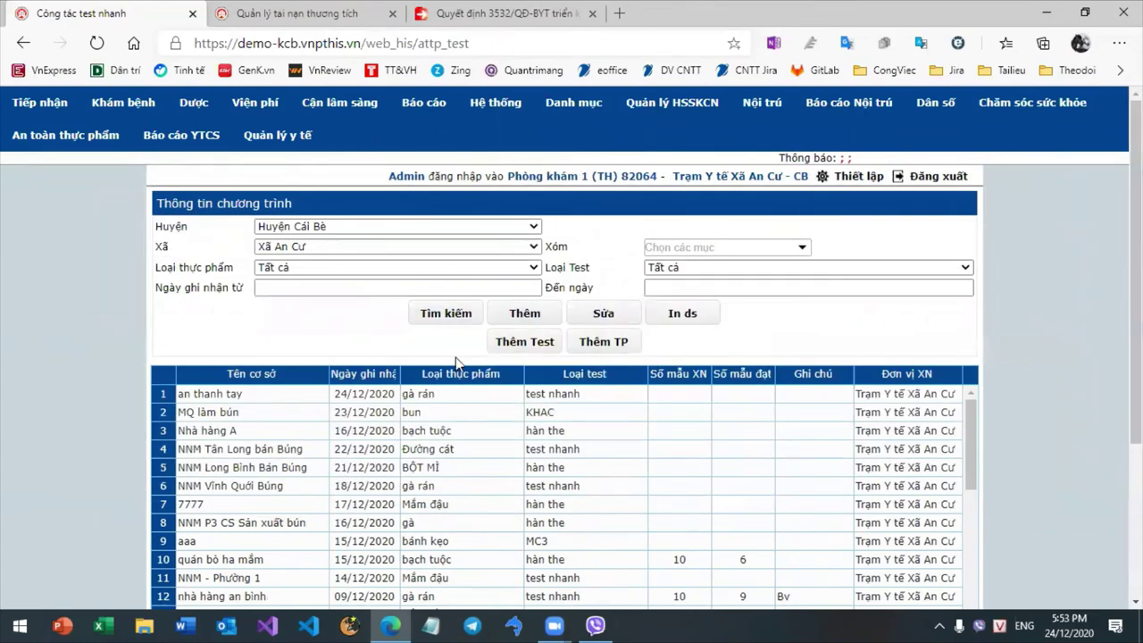
- Review the Thêm loại thực phẩm list with Liêm tạo thực phẩm selected, close it, and select the MQ làm bún test record
click(611, 344)
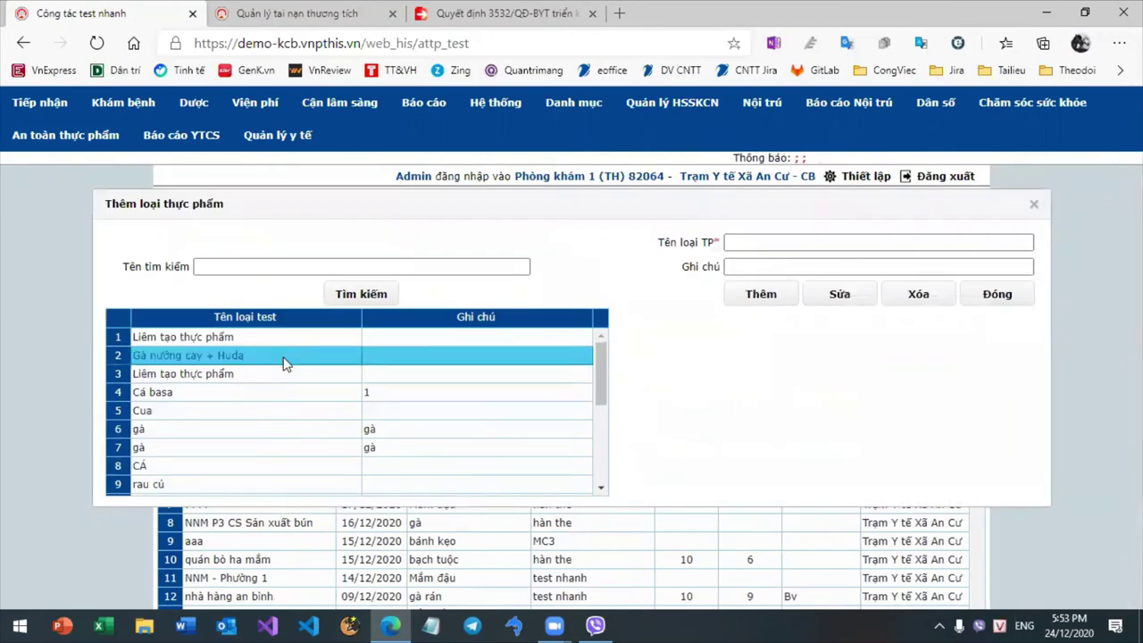
click(258, 392)
click(287, 428)
click(289, 413)
click(556, 374)
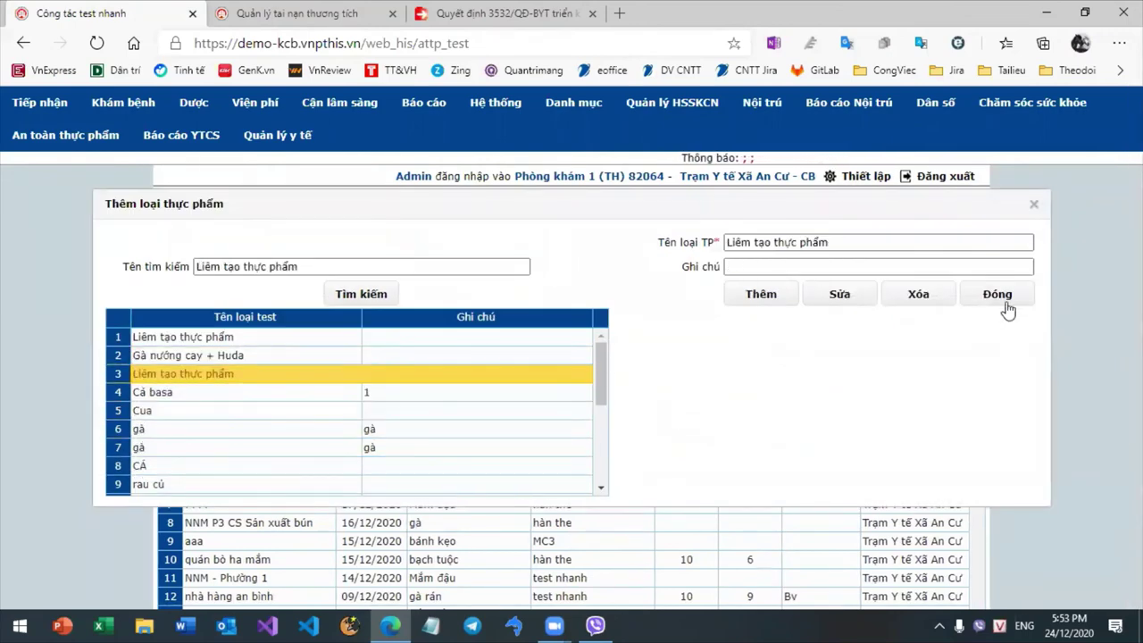
click(1002, 296)
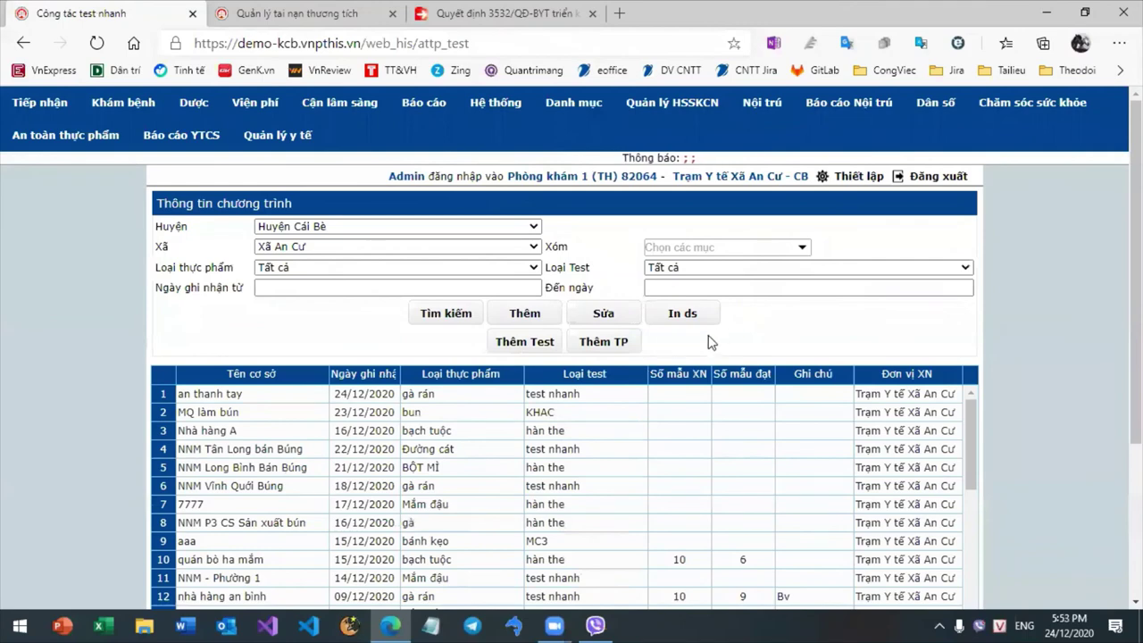
click(425, 429)
click(426, 414)
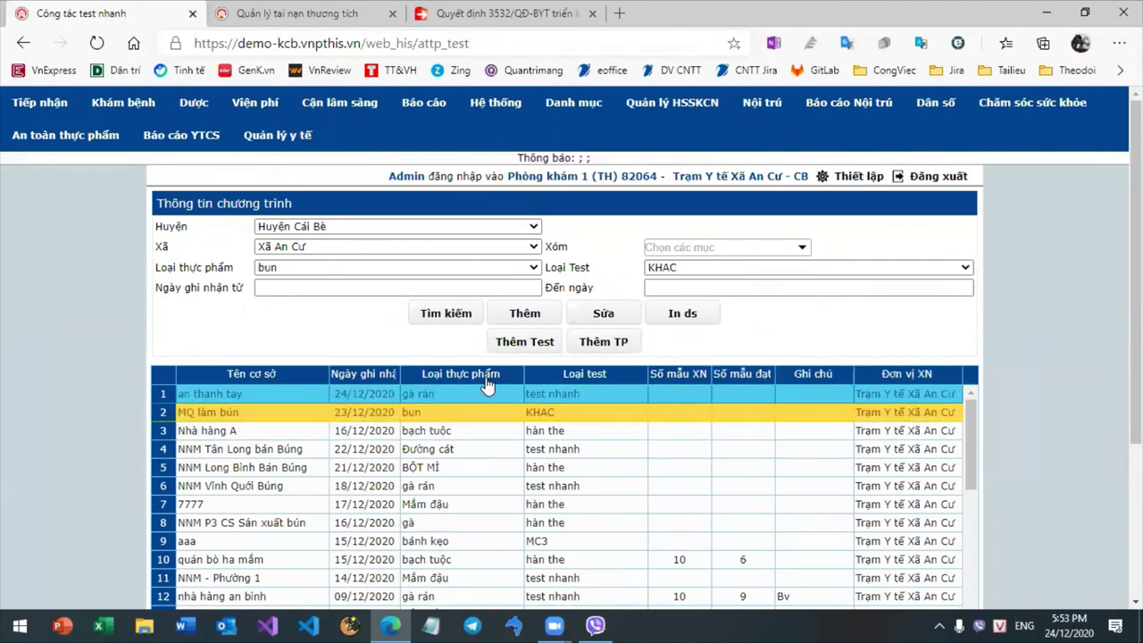
- Open the Hình thức vi phạm, xử phạt page and view the blank Thông tin chi tiết form, closing it without saving
click(29, 141)
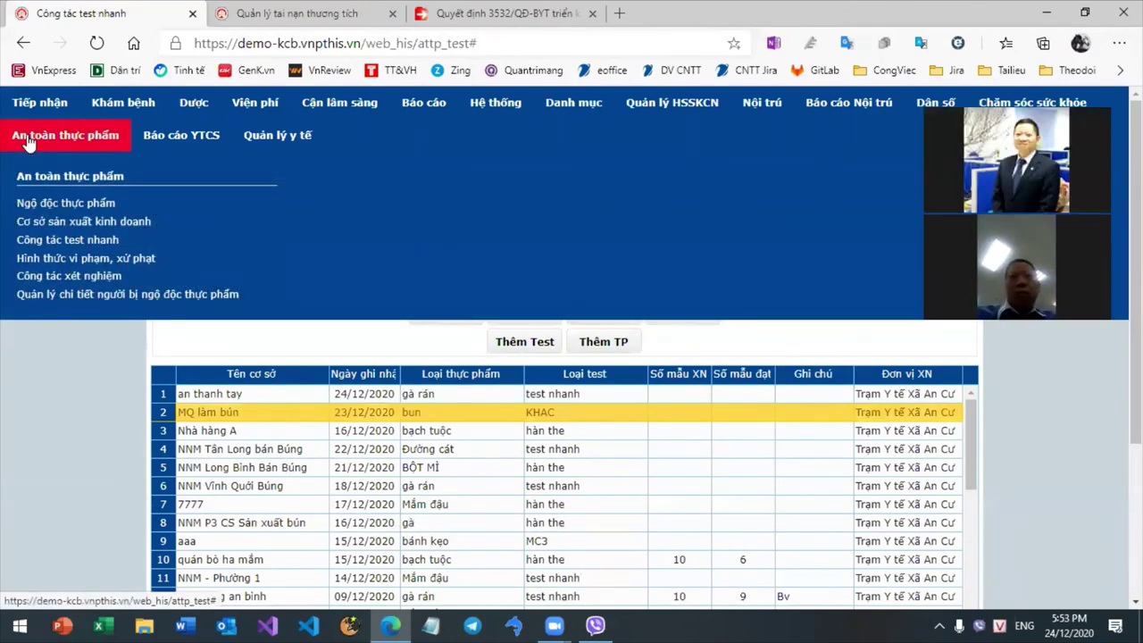
click(63, 259)
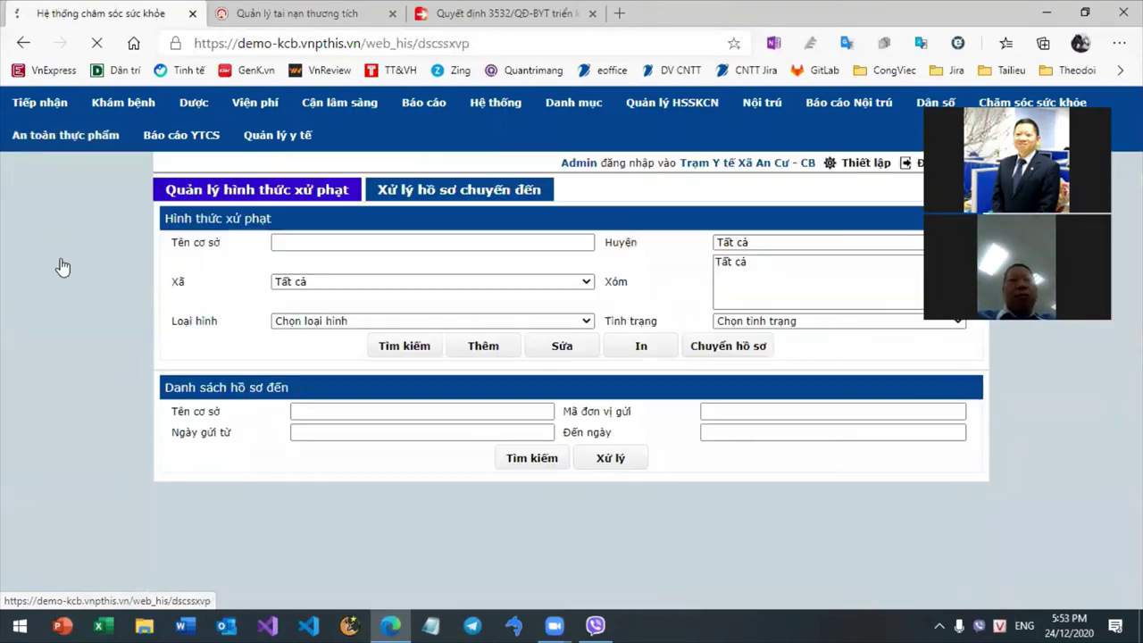
click(490, 323)
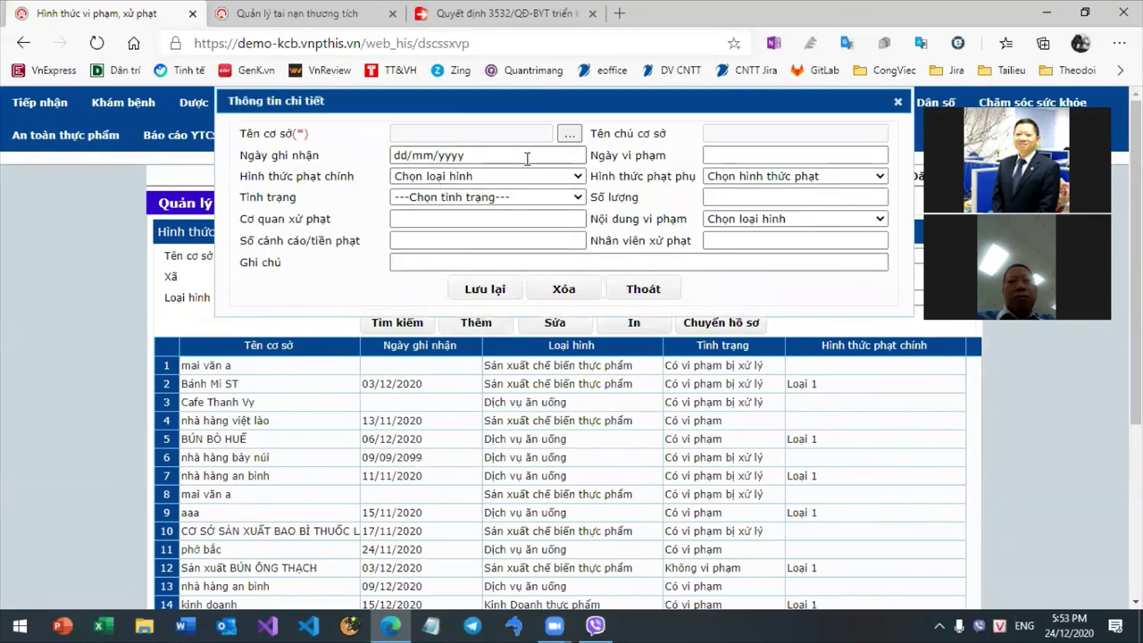
click(653, 299)
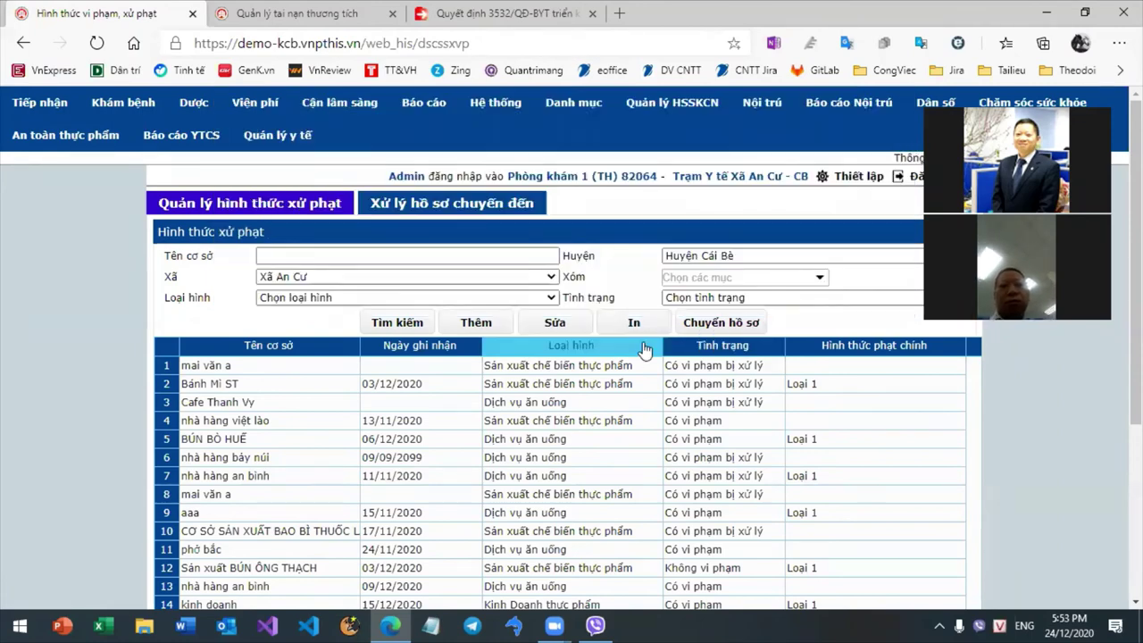
- View the Công tác xét nghiệm page, ending on the Quản lý chi tiết người bị ngộ độc thực phẩm page
click(64, 137)
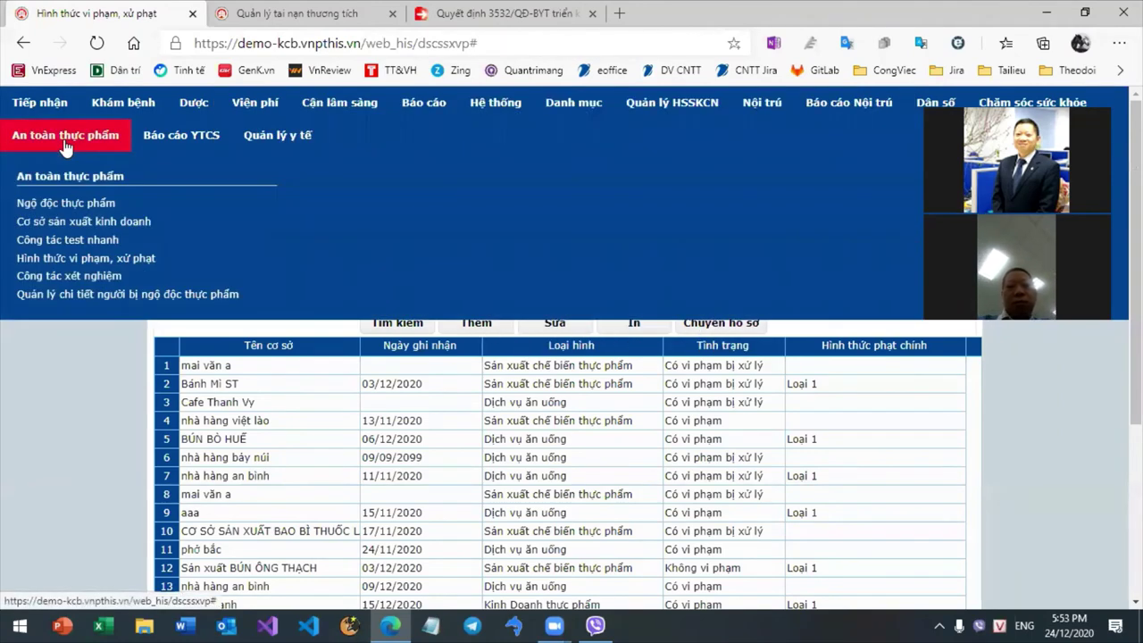
click(89, 277)
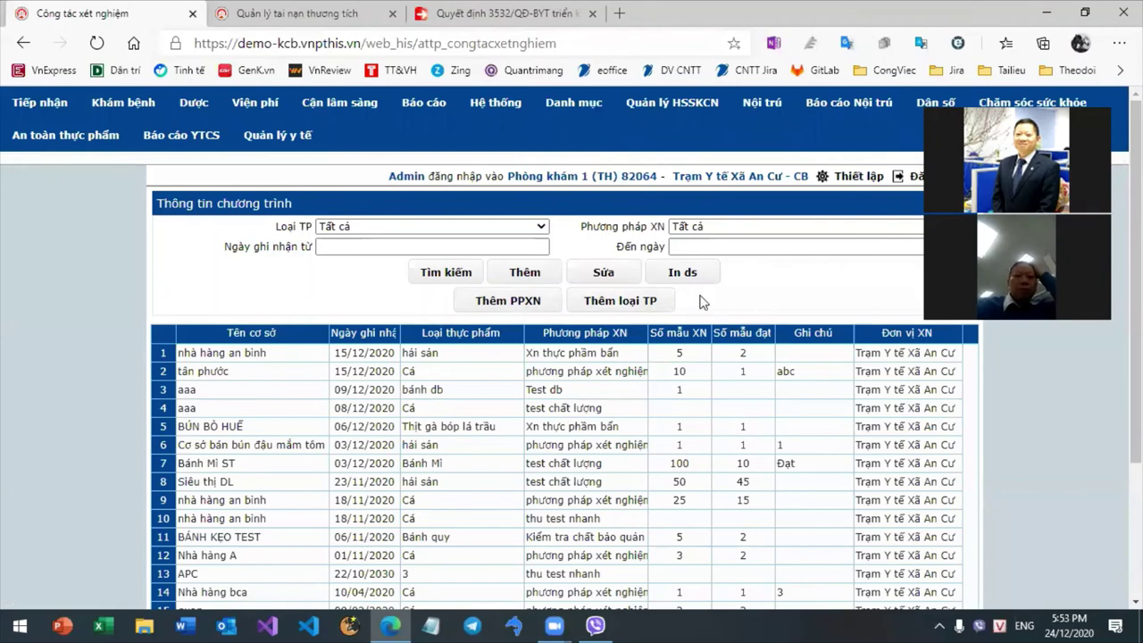
click(86, 139)
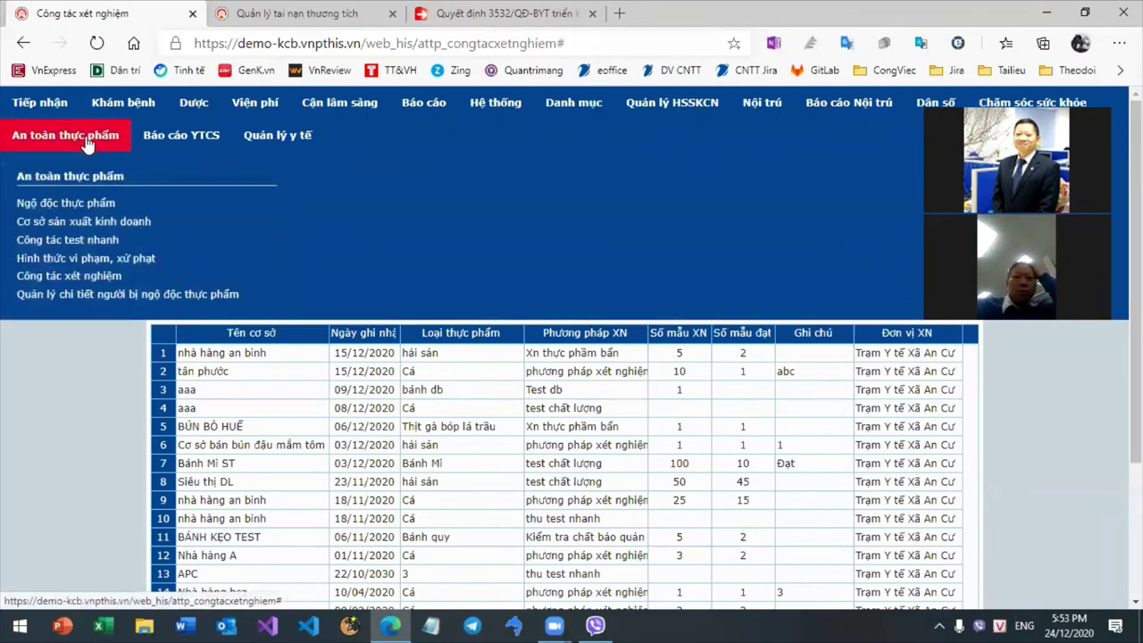
click(101, 298)
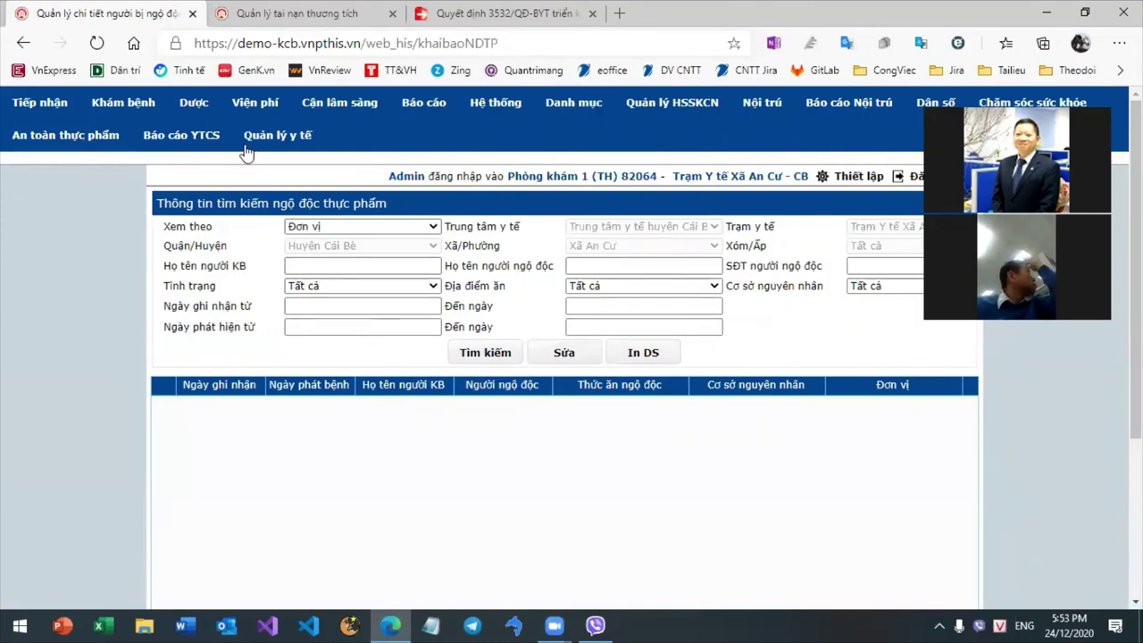
- On the Dự toán tài chính page, try a new estimate with Khoa khám bệnh as approver and expense type MUA MÁY TÍNH TRẠM, exiting without saving
click(304, 143)
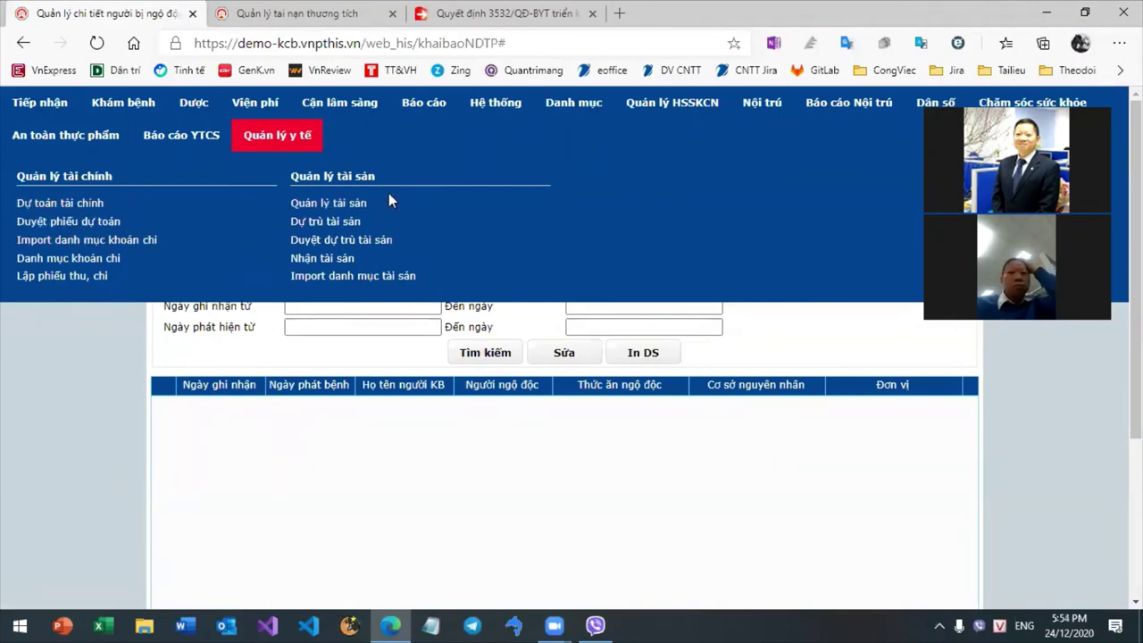
click(82, 204)
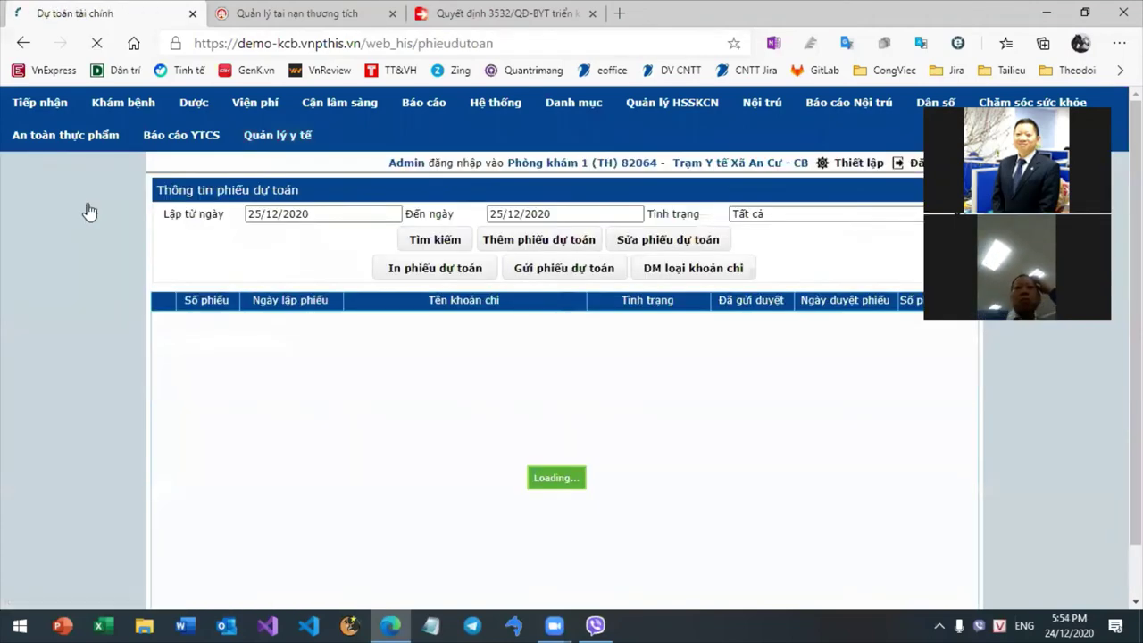
click(542, 259)
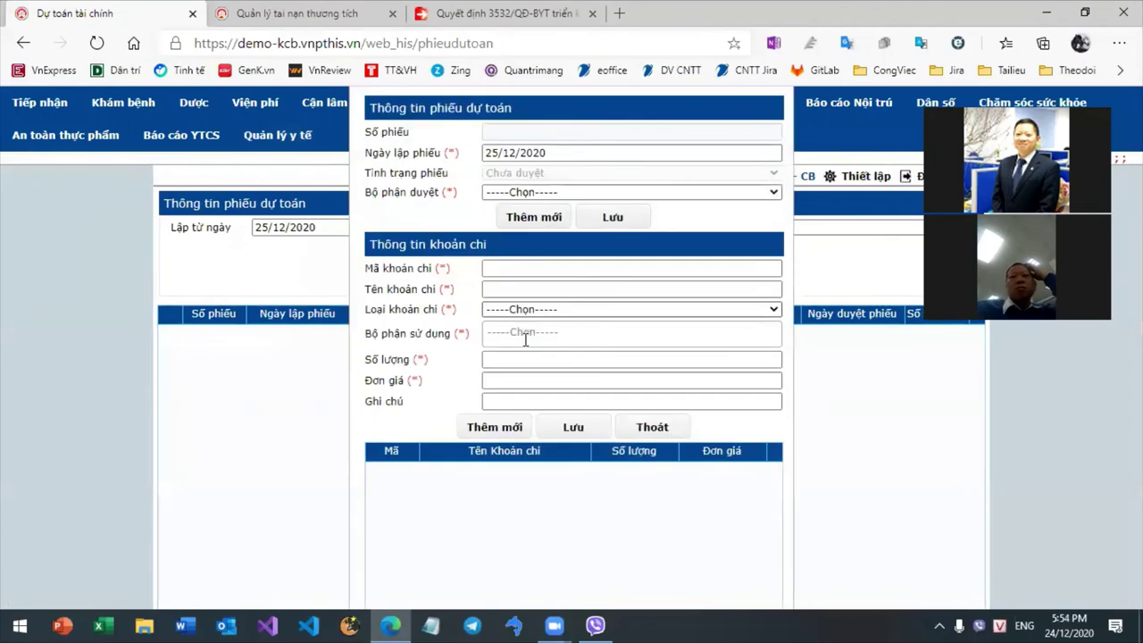
click(559, 193)
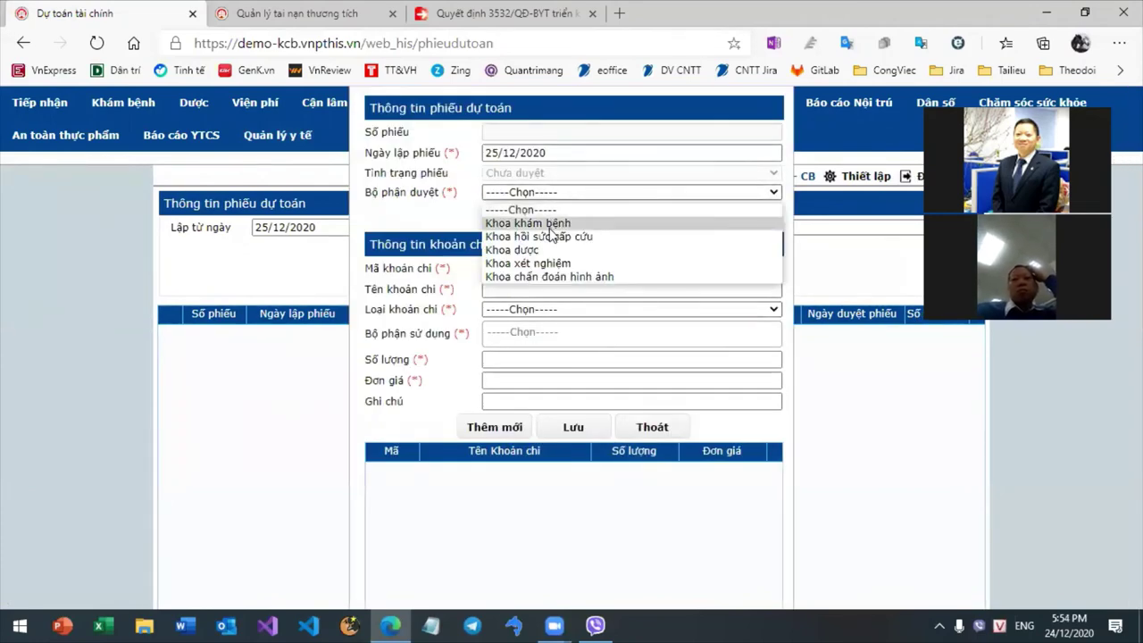
click(549, 225)
click(544, 310)
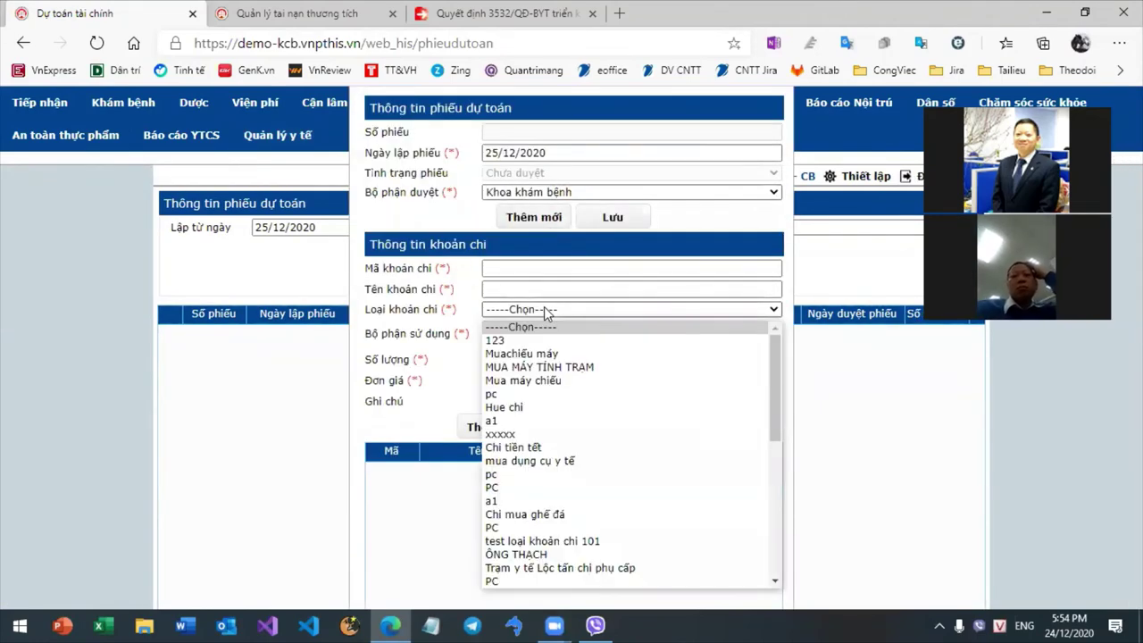
click(565, 366)
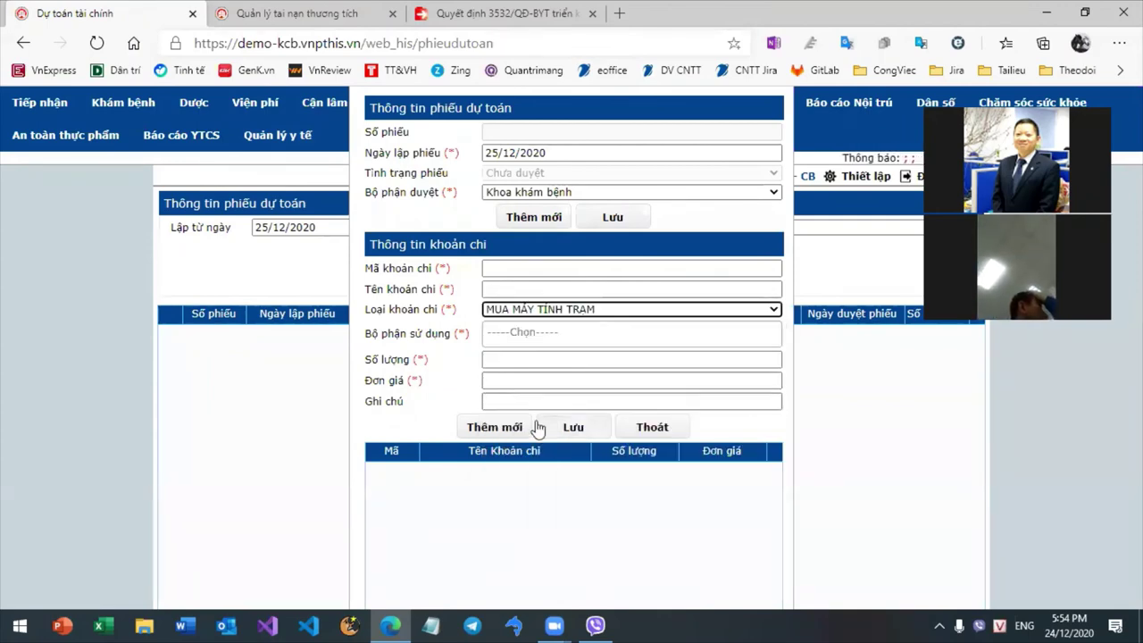
click(662, 433)
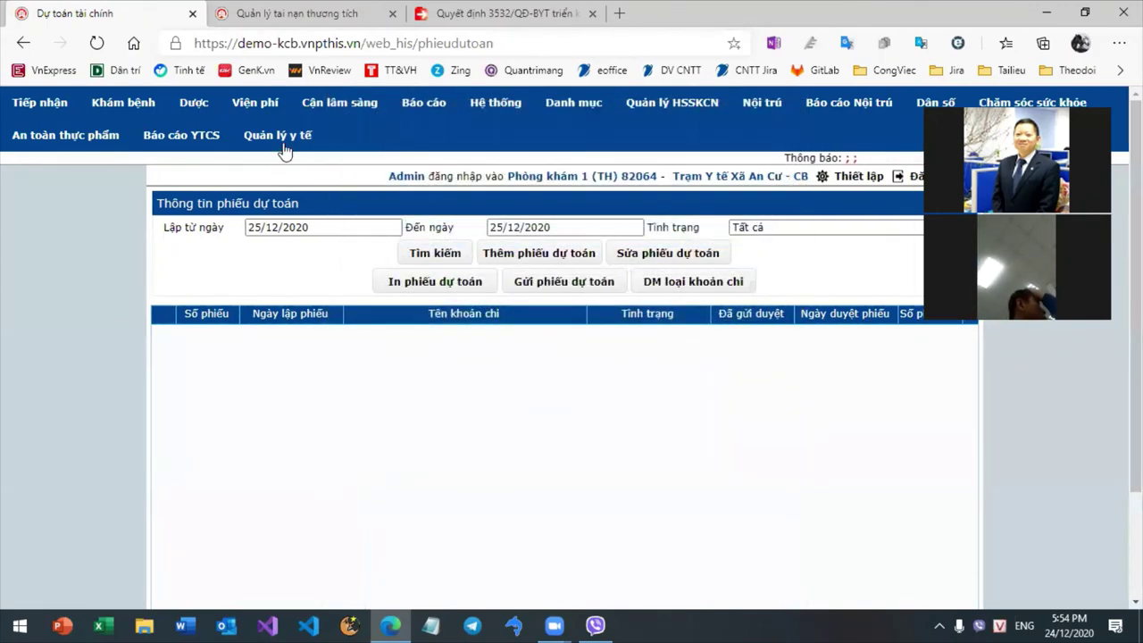
- Go through the Duyệt phiếu dự toán and Import danh mục khoản chi pages, ending on the Danh mục khoản chi list
click(270, 143)
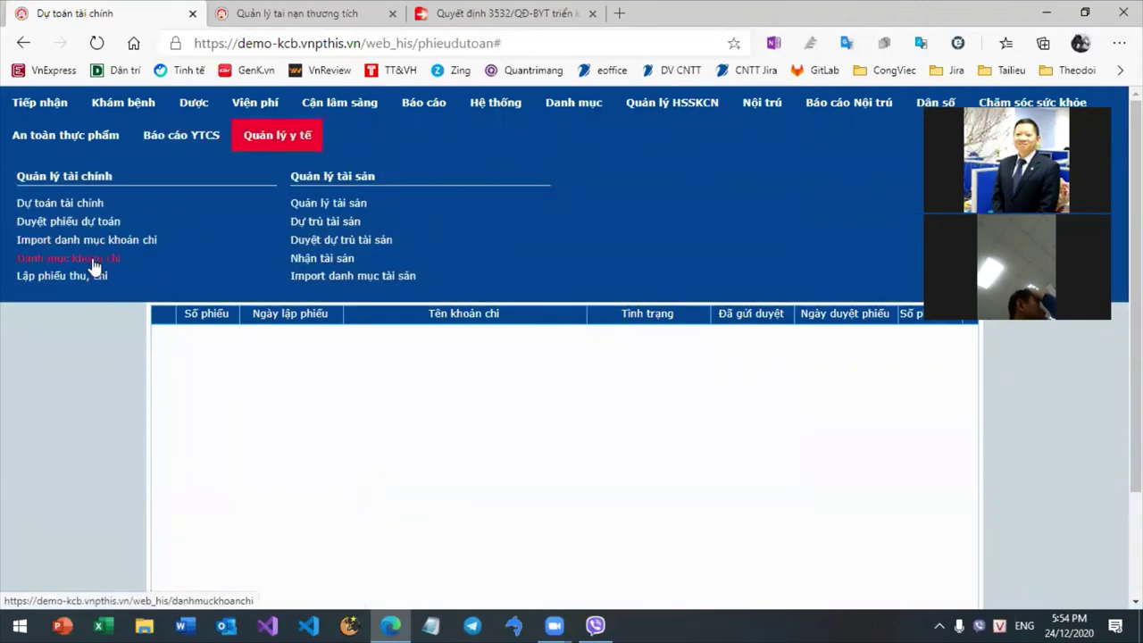
click(92, 220)
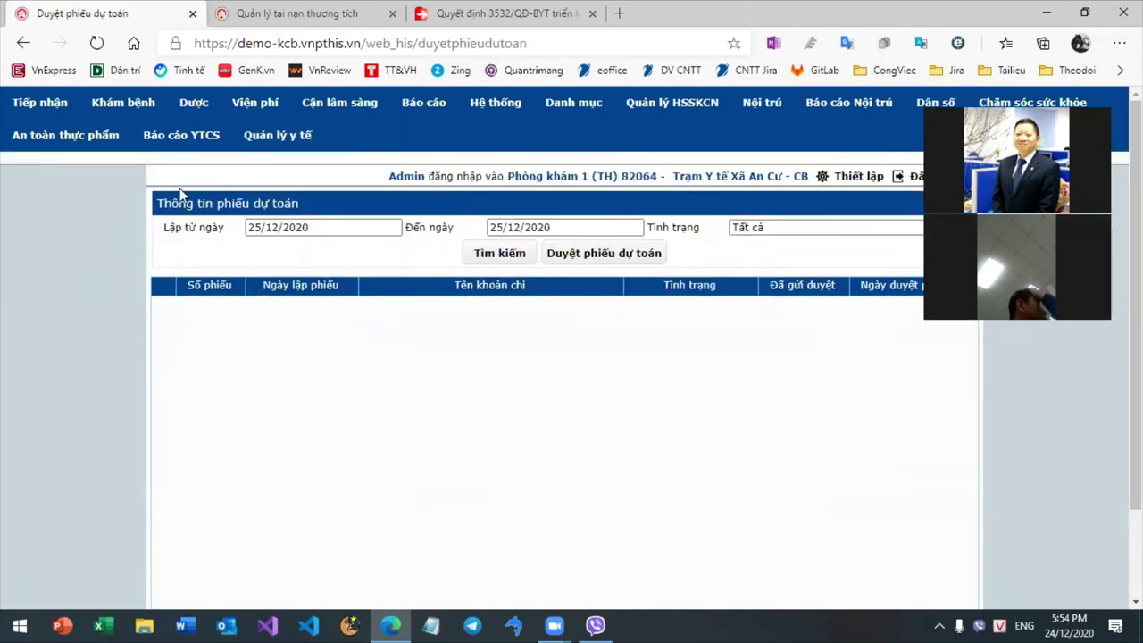
click(265, 150)
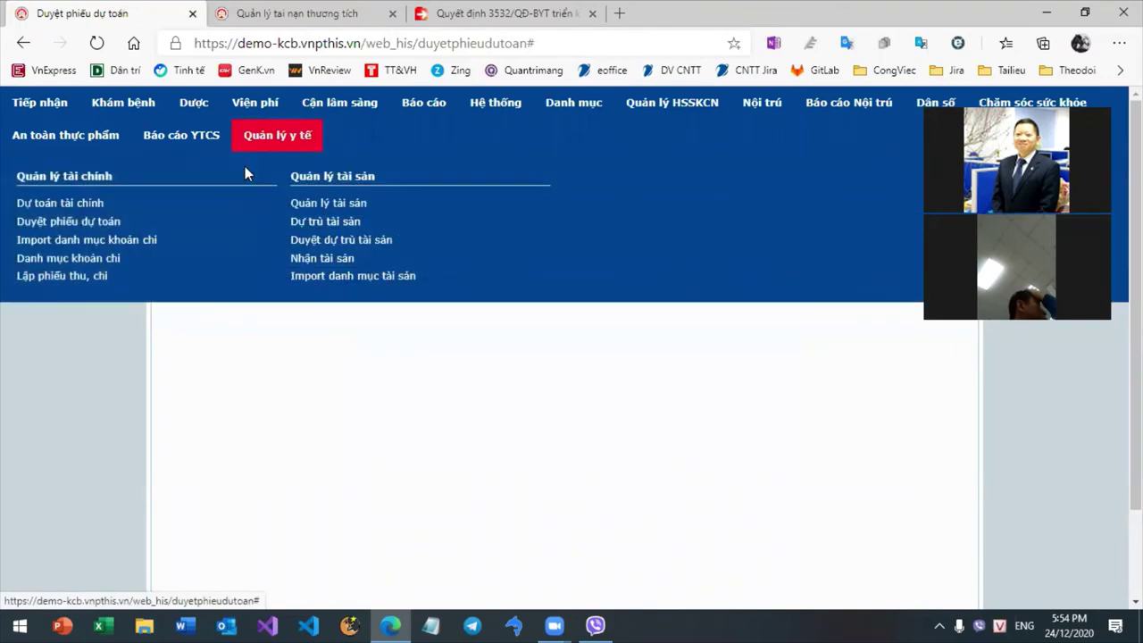
click(143, 242)
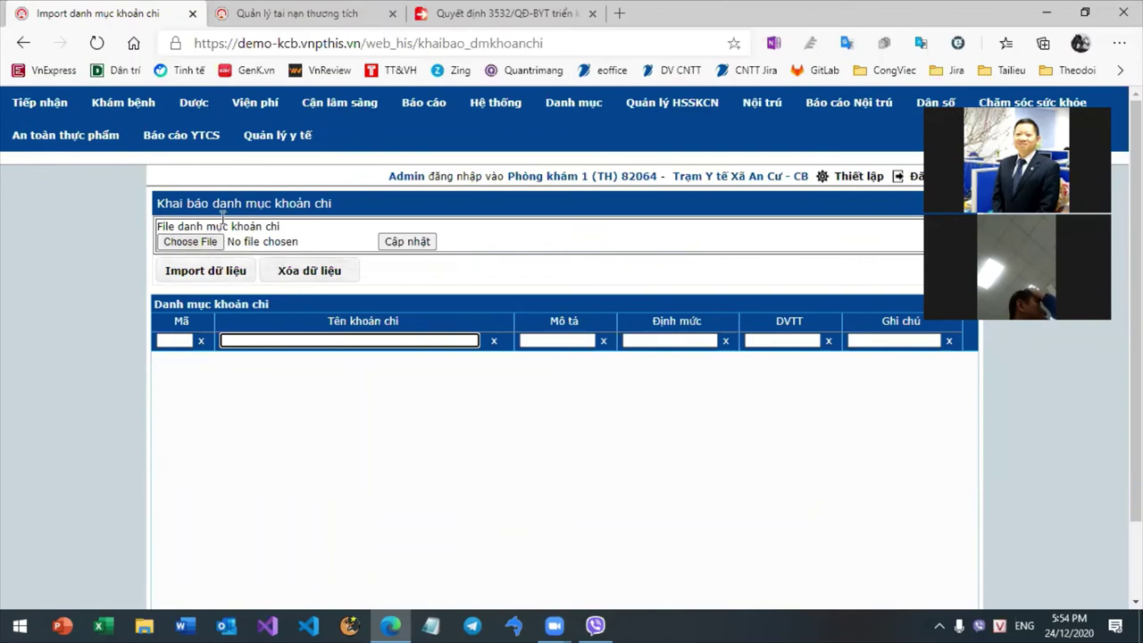
click(298, 152)
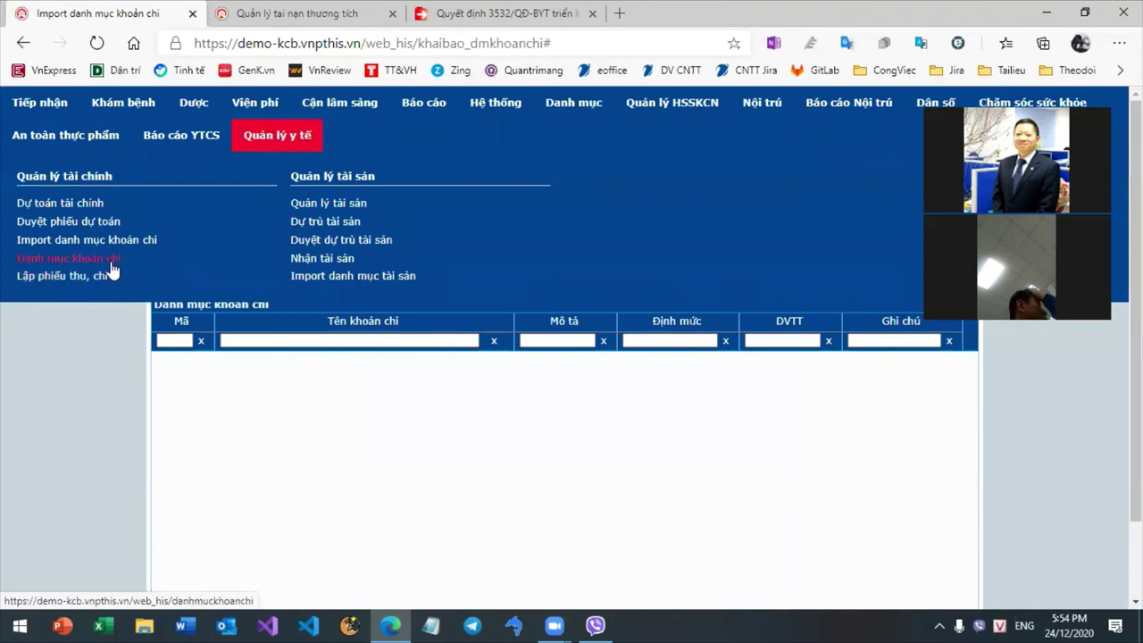
click(93, 260)
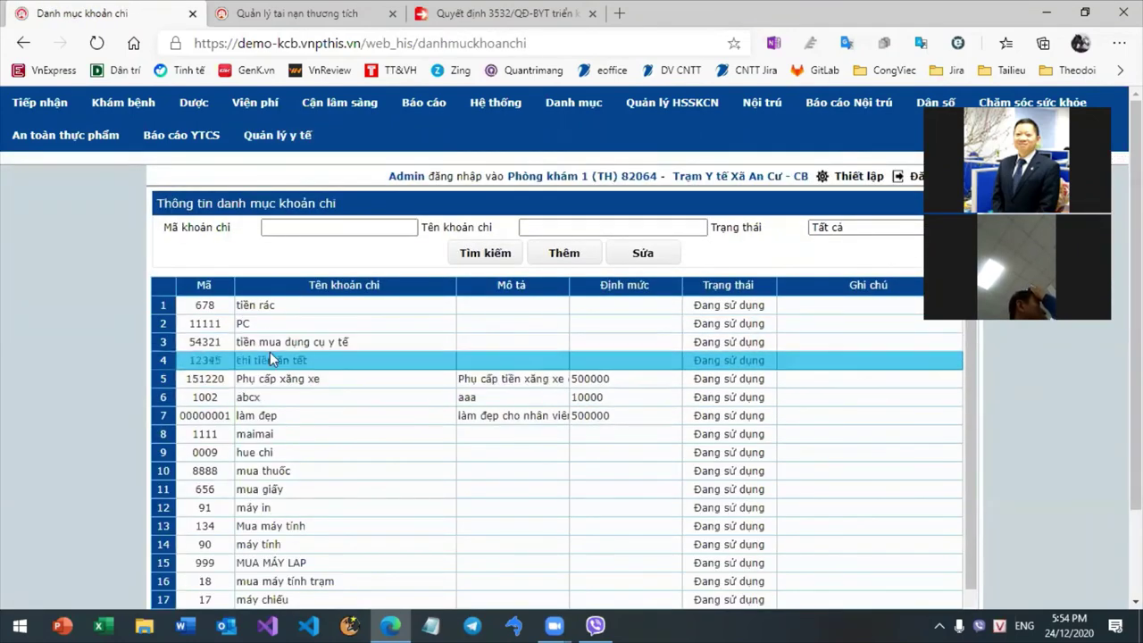
- Open the Lập phiếu thu, chi page and view the blank Thông tin phiếu thu form, closing it without saving
click(279, 139)
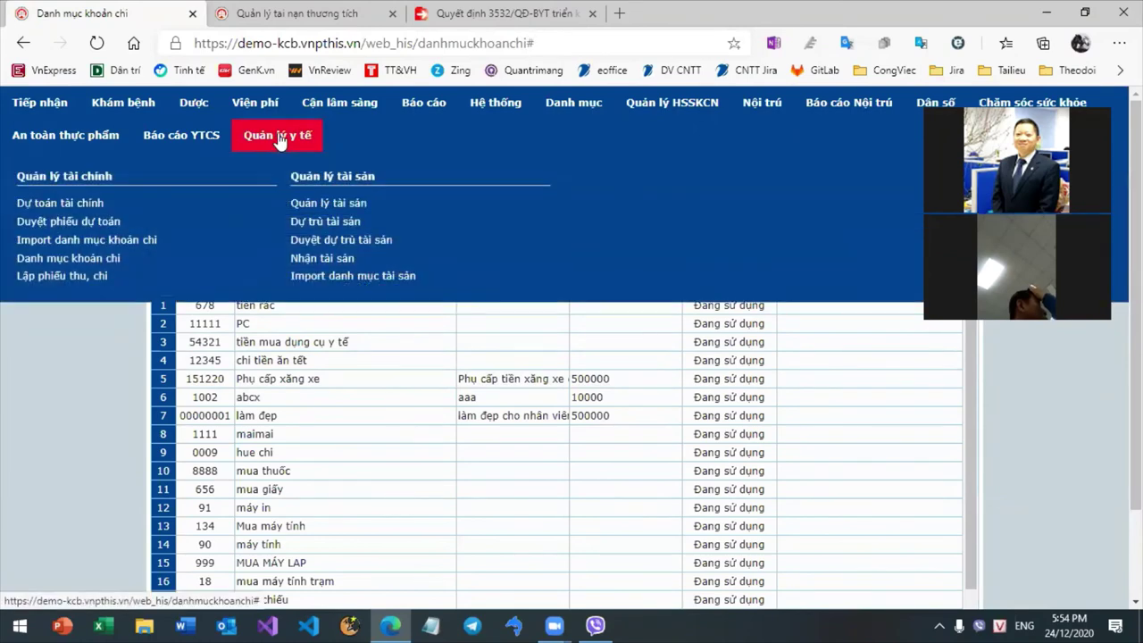
click(87, 277)
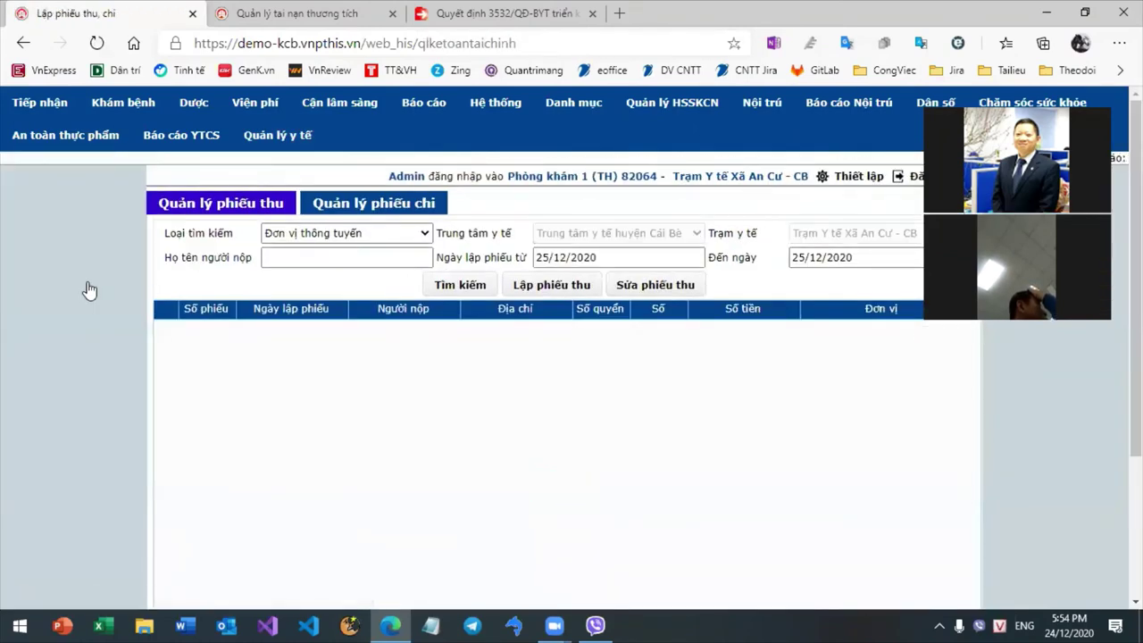
click(578, 284)
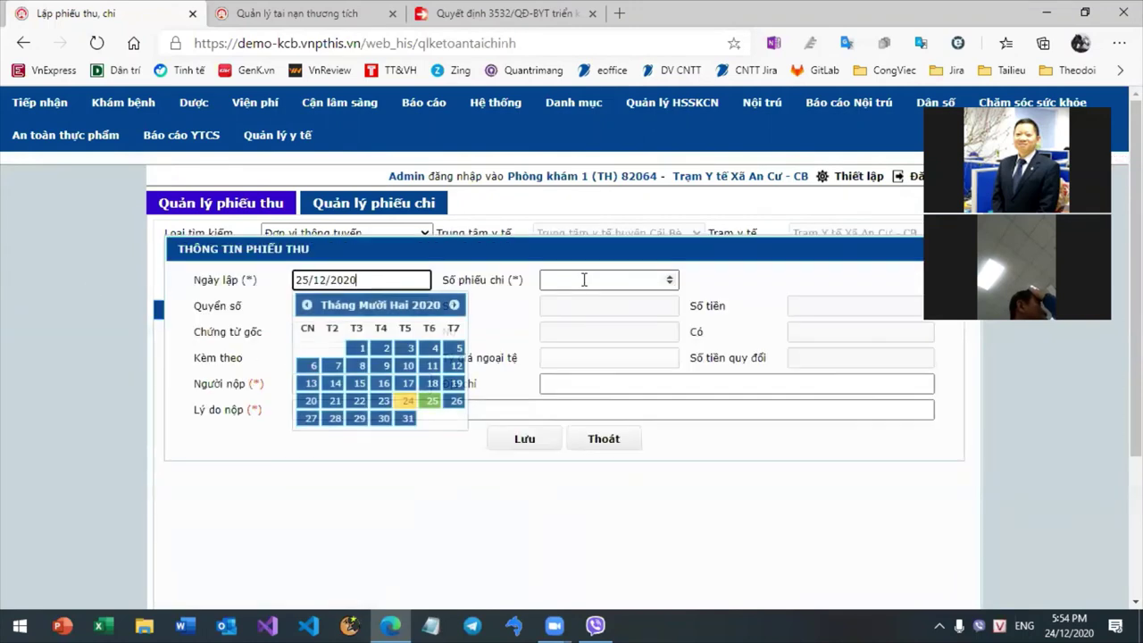
click(591, 441)
- Open the Quản lý tài sản page and view its blank equipment detail and asset receipt forms, closing both without saving
click(295, 141)
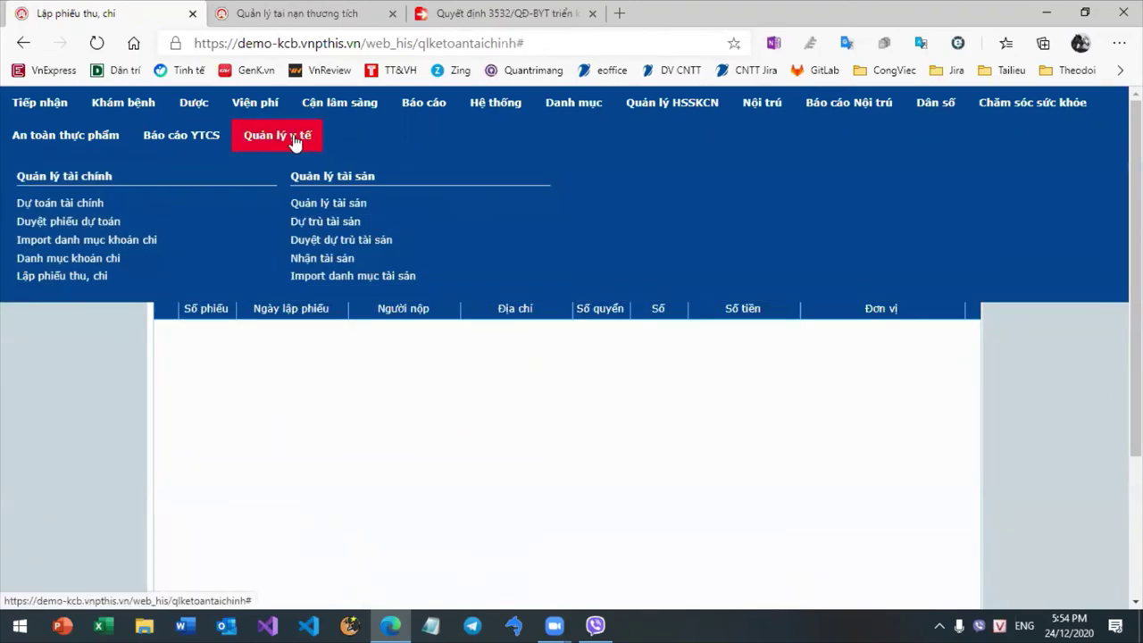
click(330, 204)
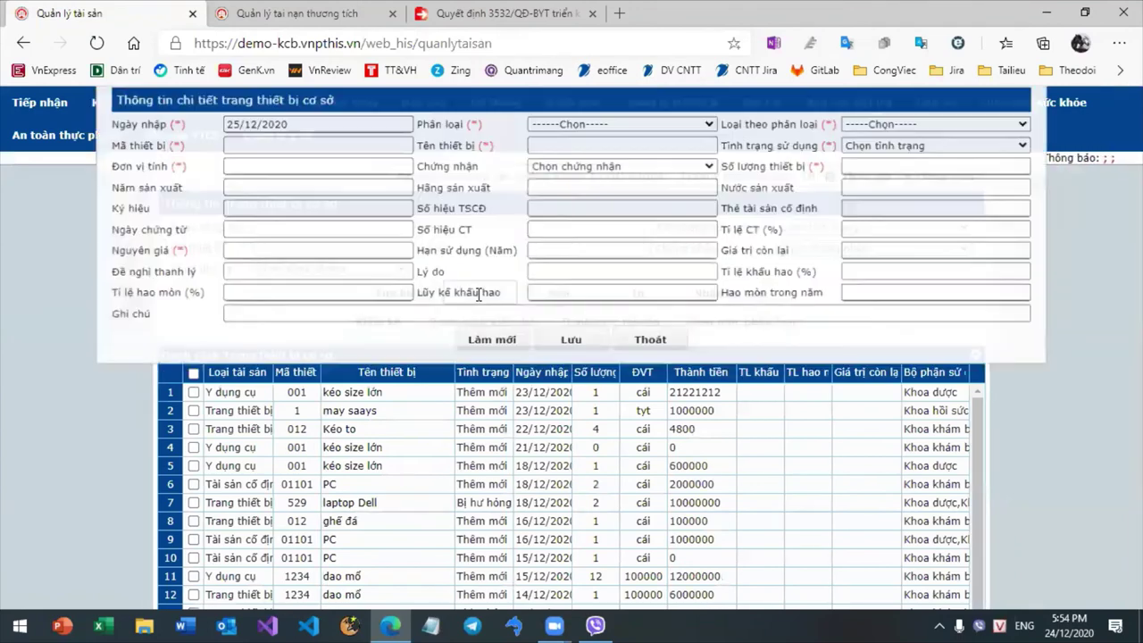
click(473, 292)
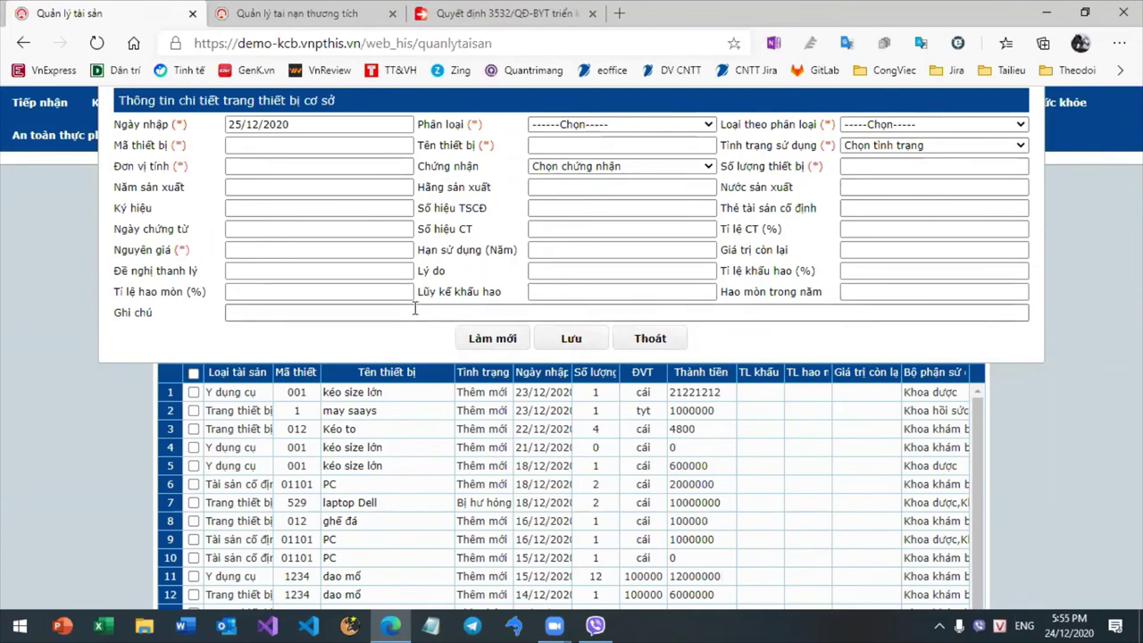
click(671, 340)
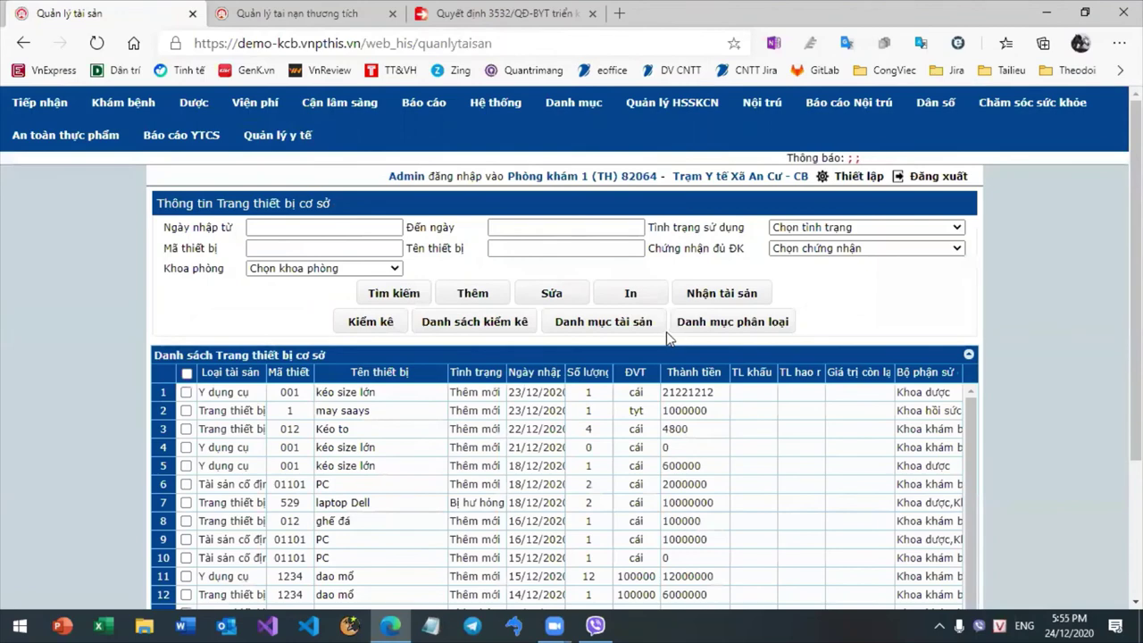
click(747, 296)
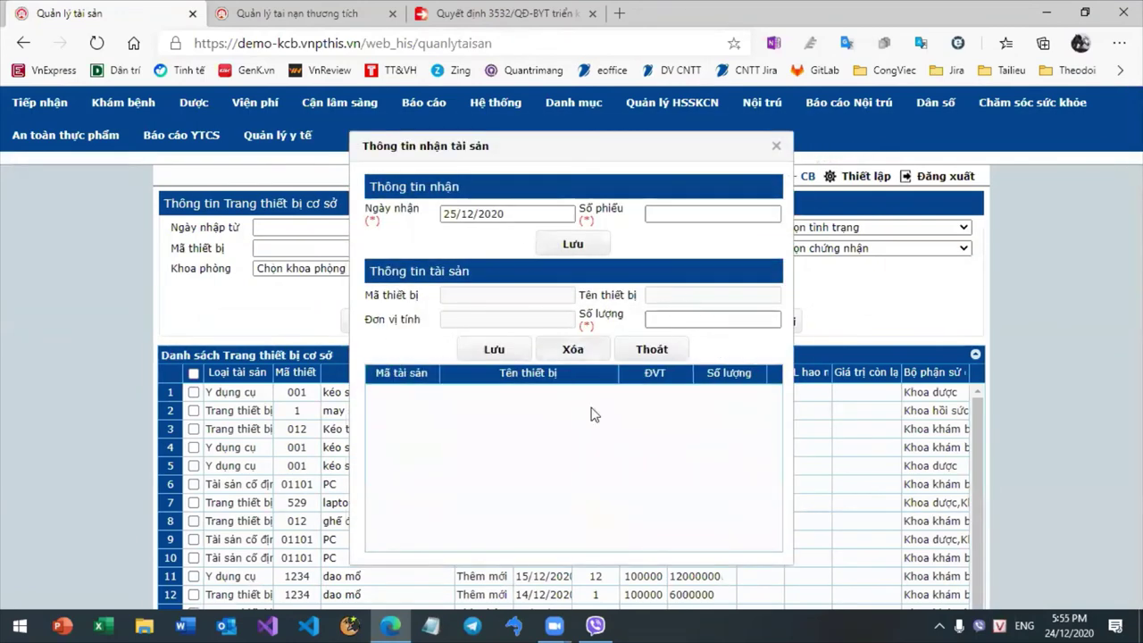
click(671, 361)
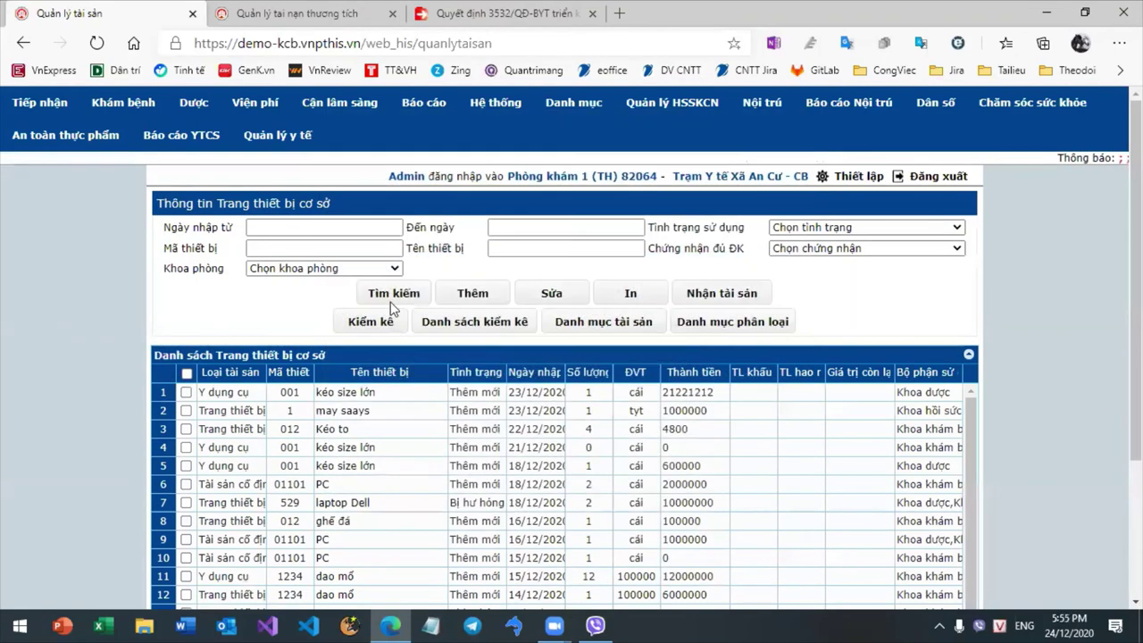
- Open the Sổ Thông tư 37 page and view the register types available under Báo cáo
click(171, 143)
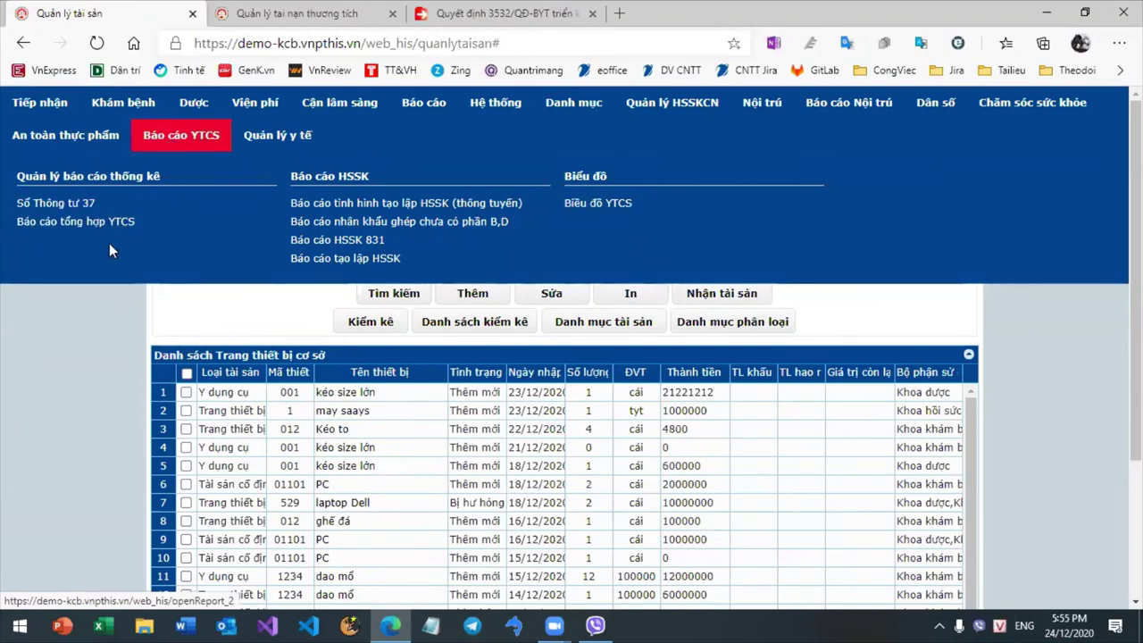
click(64, 206)
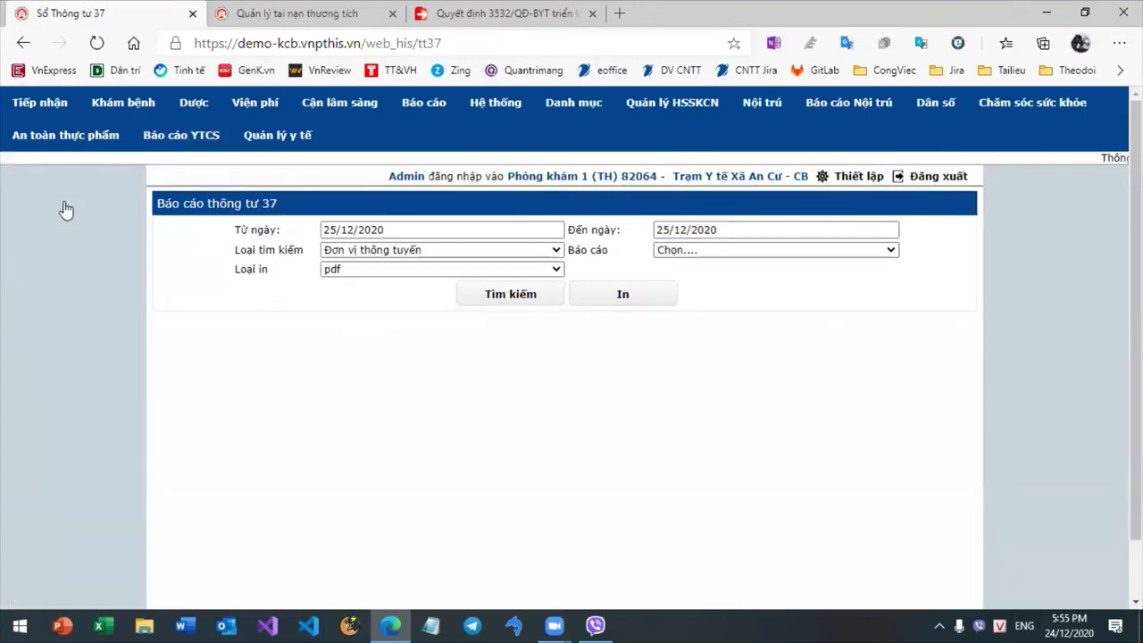
click(693, 250)
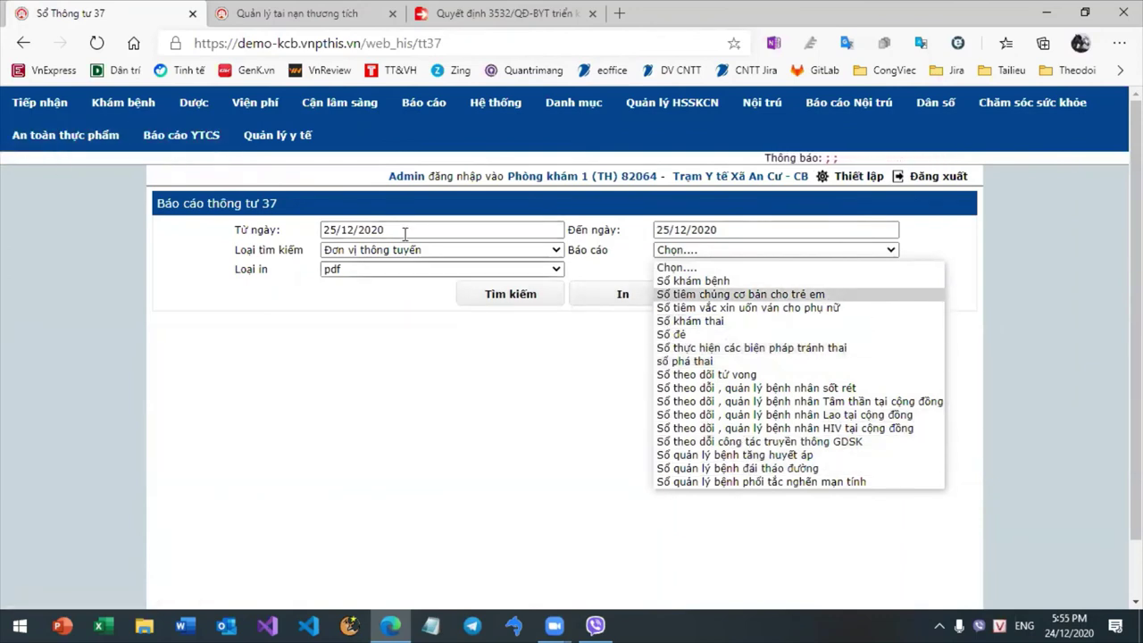
- Open the Báo cáo tổng hợp YTCS page and view the report types available for Báo cáo xã TT37
click(188, 140)
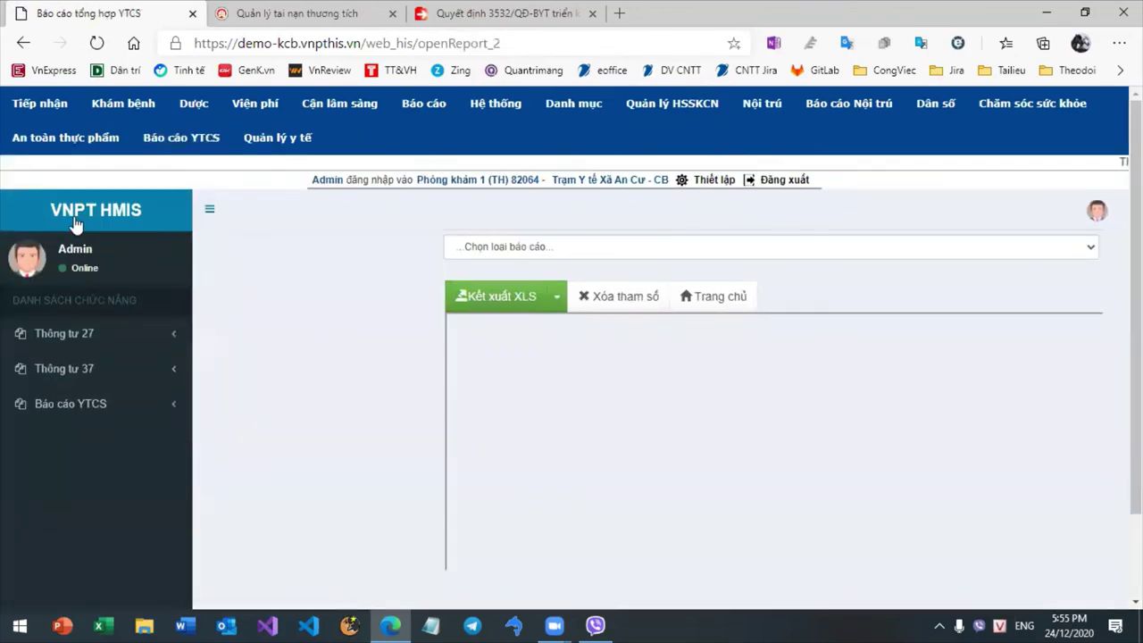
click(112, 339)
click(130, 404)
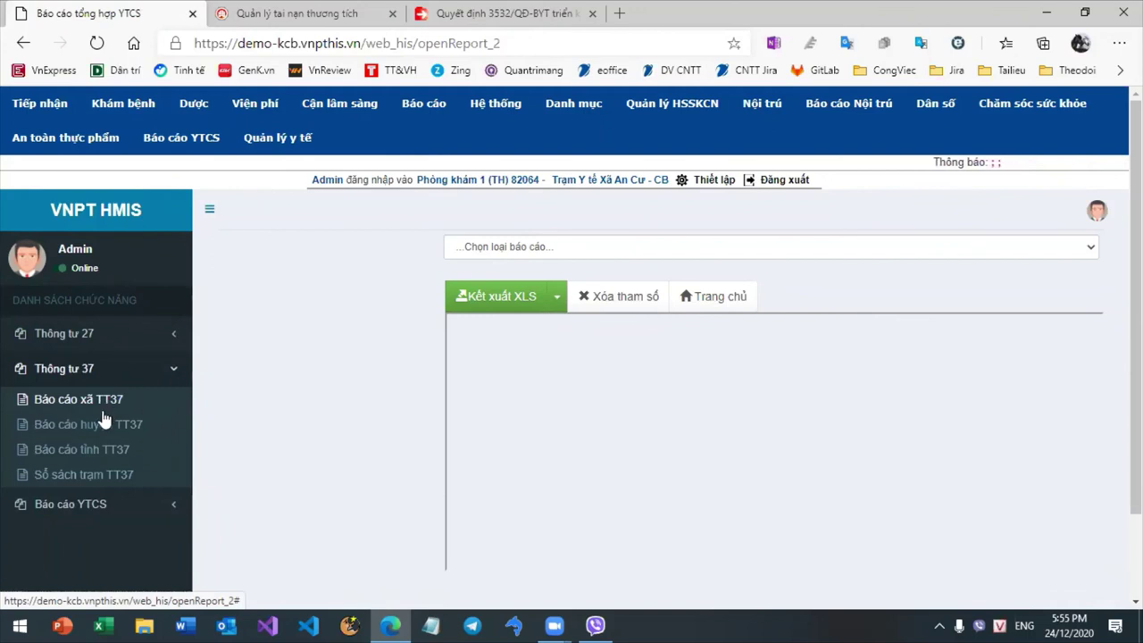
click(730, 254)
click(27, 402)
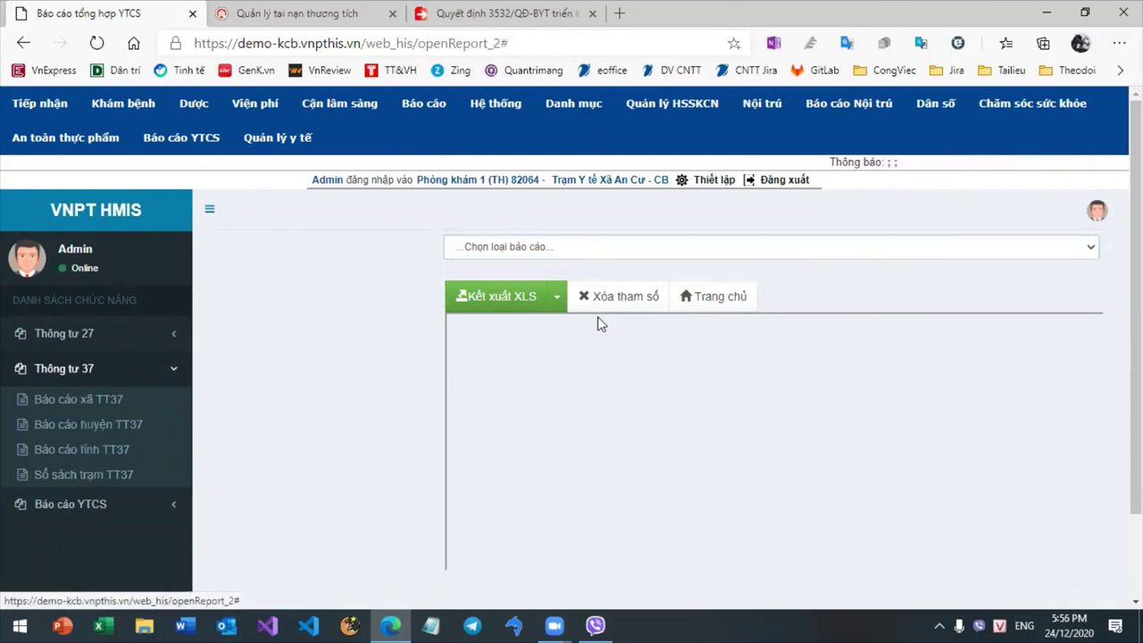
click(548, 247)
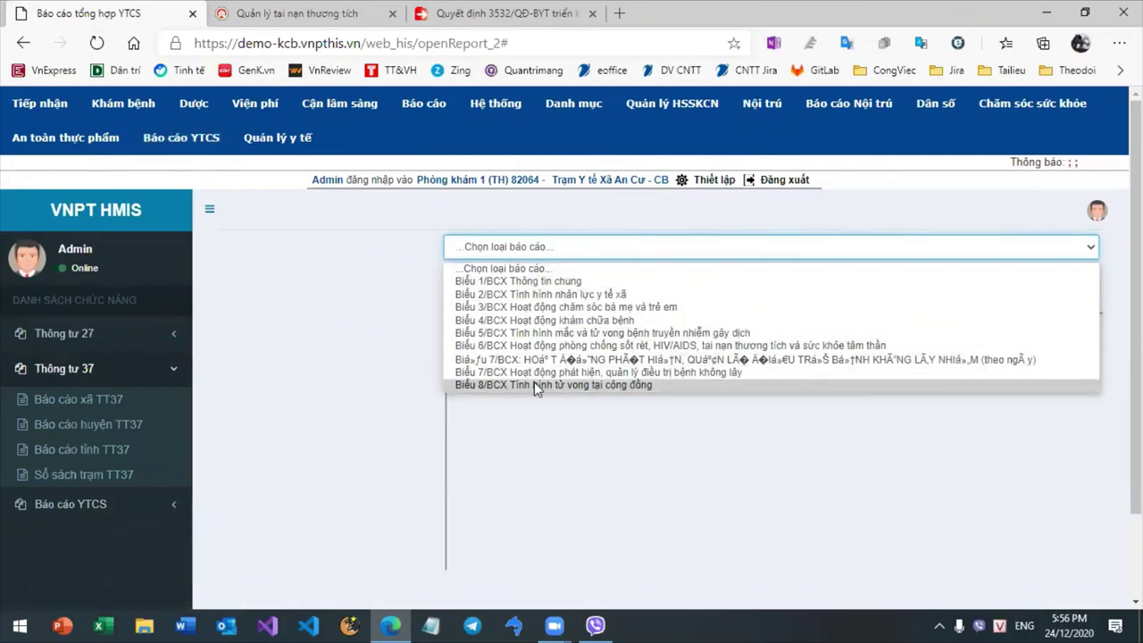
- Return to the Sổ Thông tư 37 page and review its Báo cáo options again
click(198, 143)
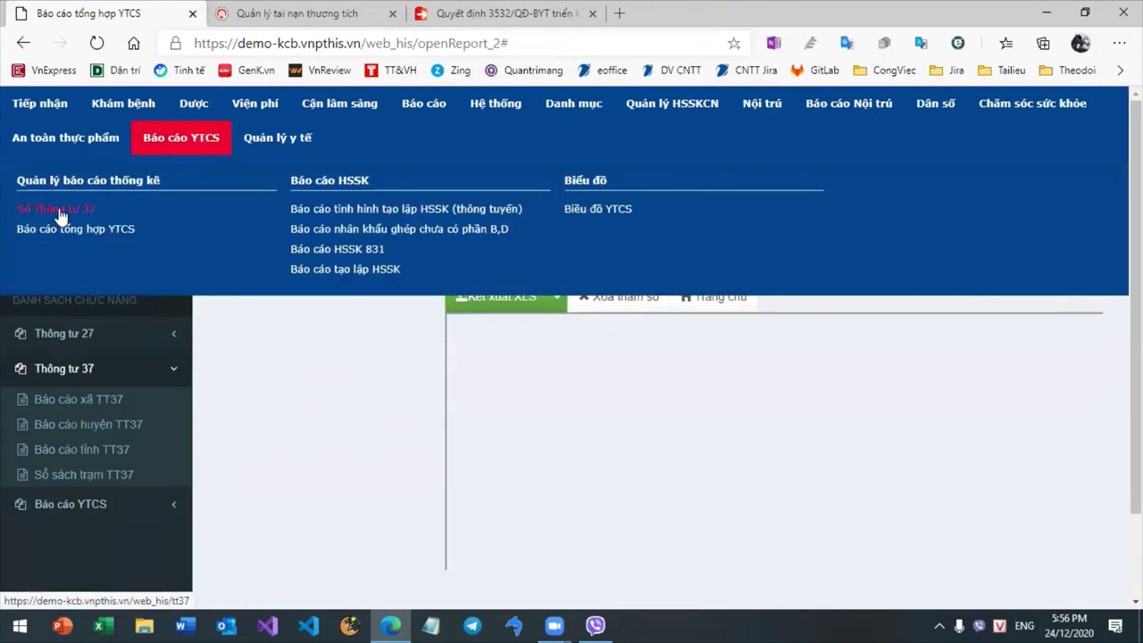
click(59, 216)
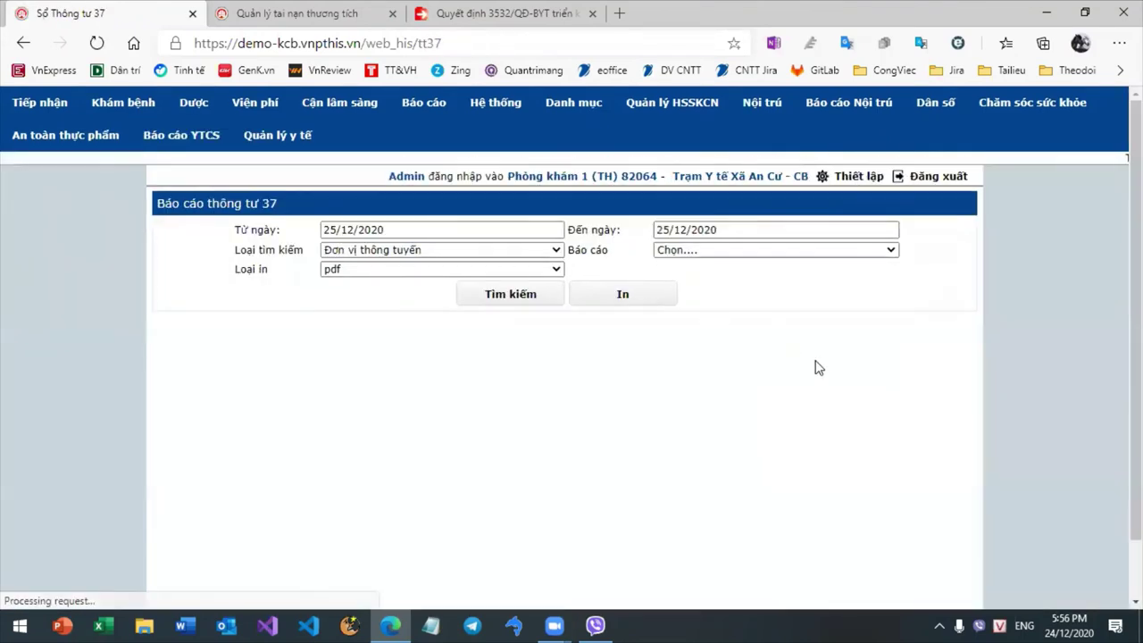
click(783, 250)
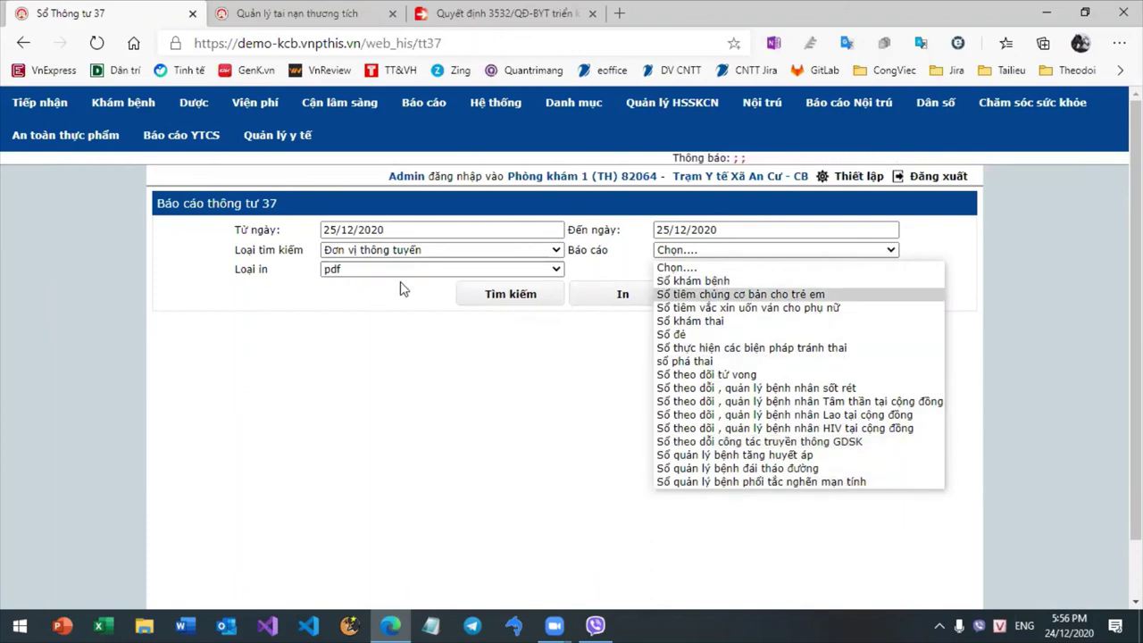
click(926, 106)
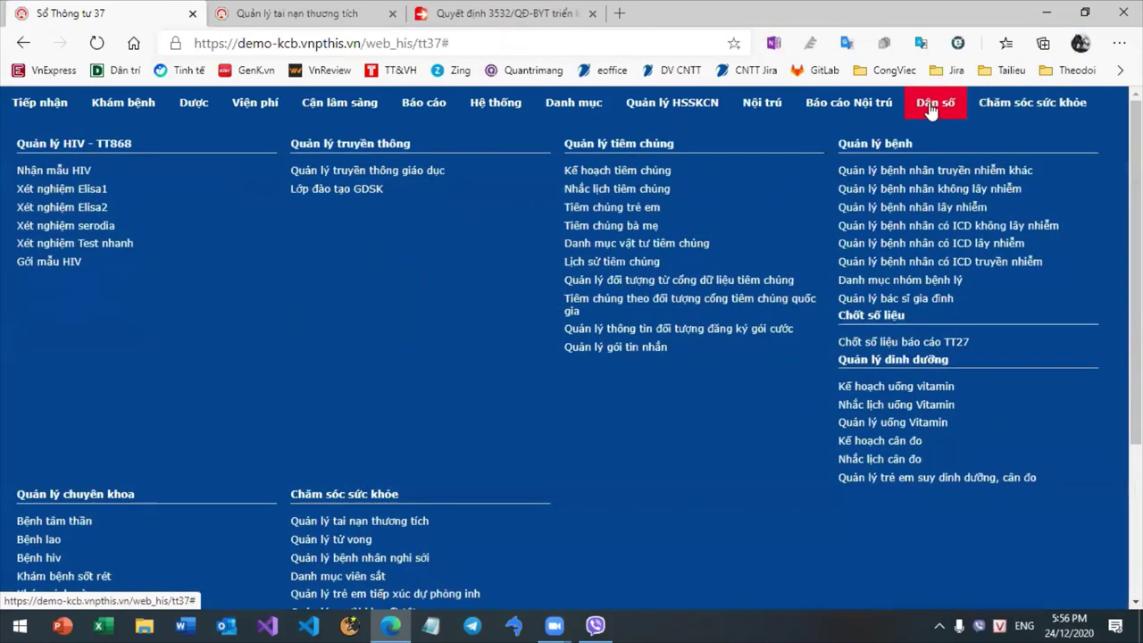
mouse_move(931, 107)
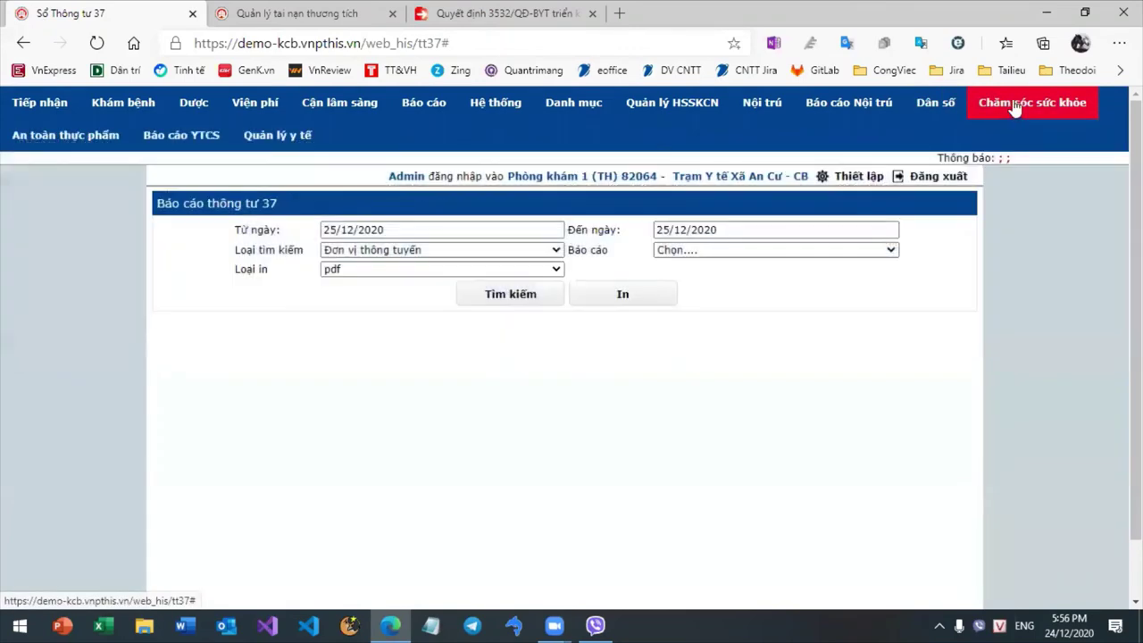
mouse_move(1014, 106)
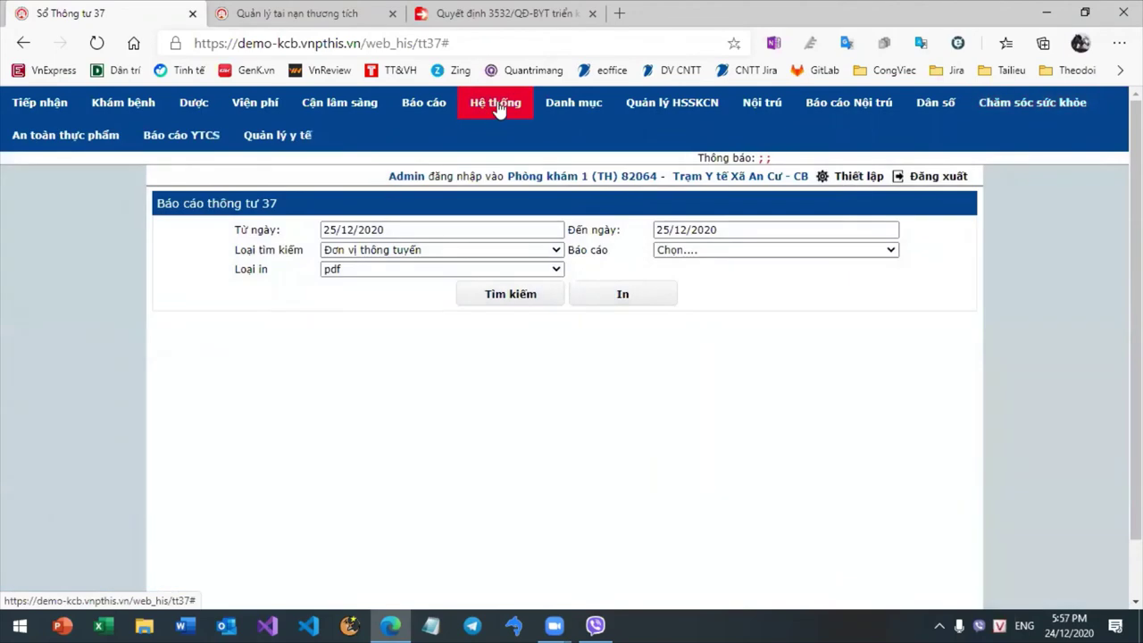
- On the Phân quyền page, select the first user in Khoa khám bệnh and expand the Chăm sóc sức khỏe permissions
mouse_move(499, 106)
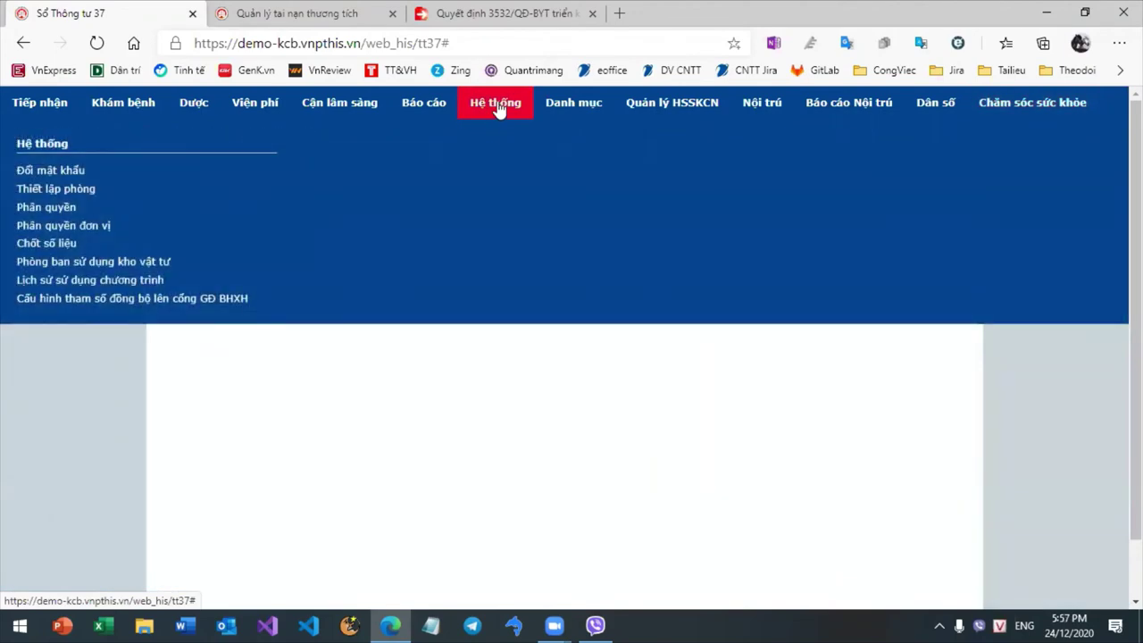
click(40, 207)
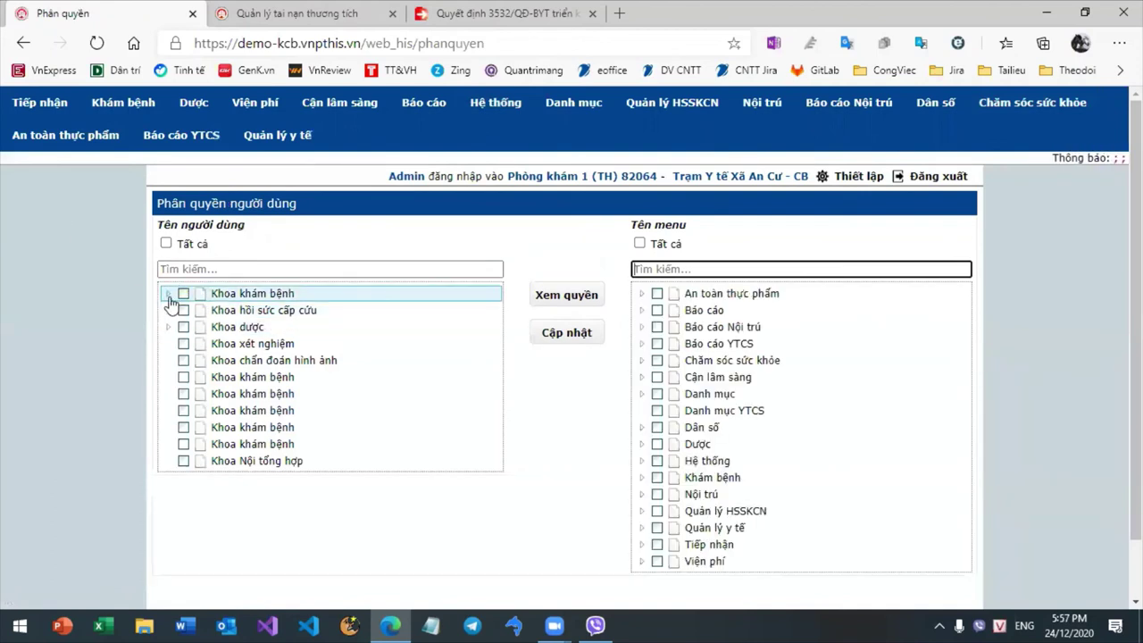
click(168, 294)
click(197, 310)
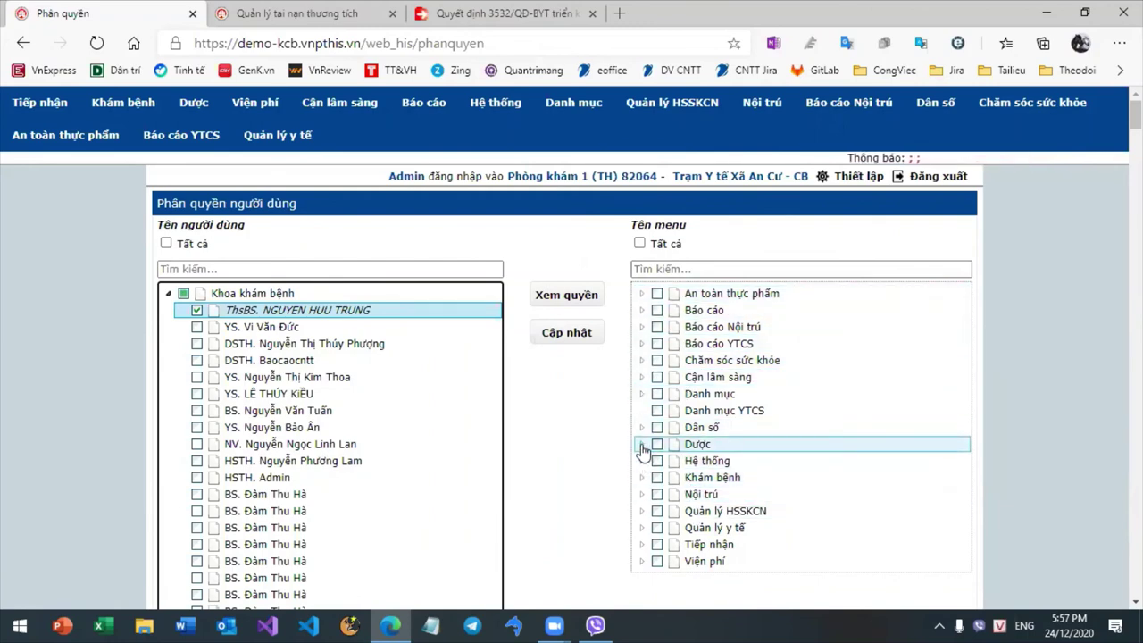
click(640, 360)
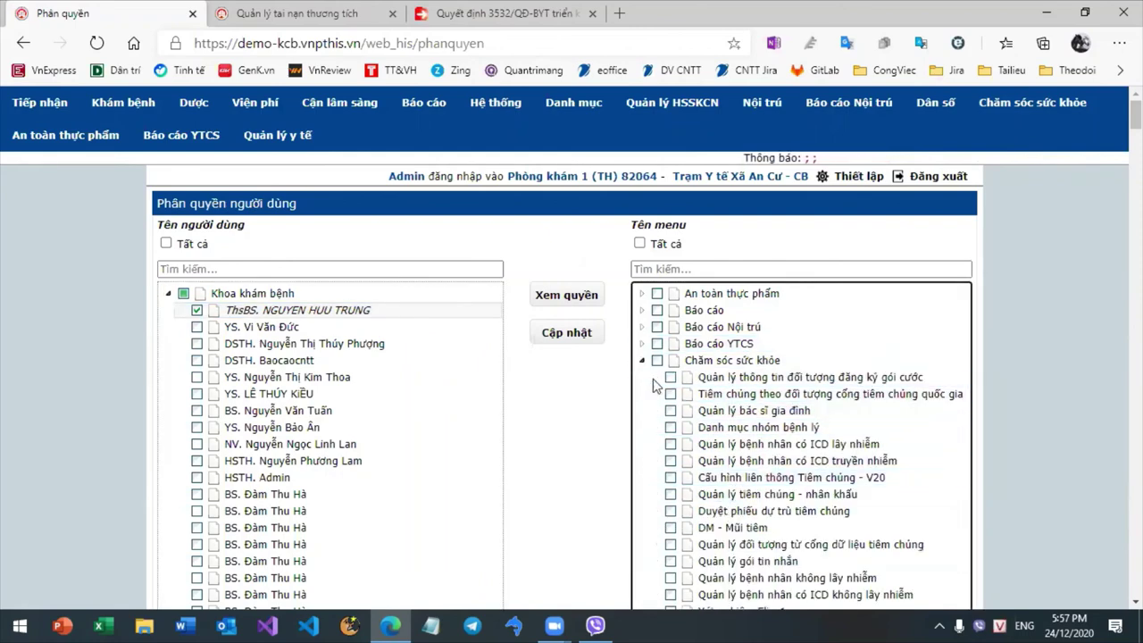
click(1041, 113)
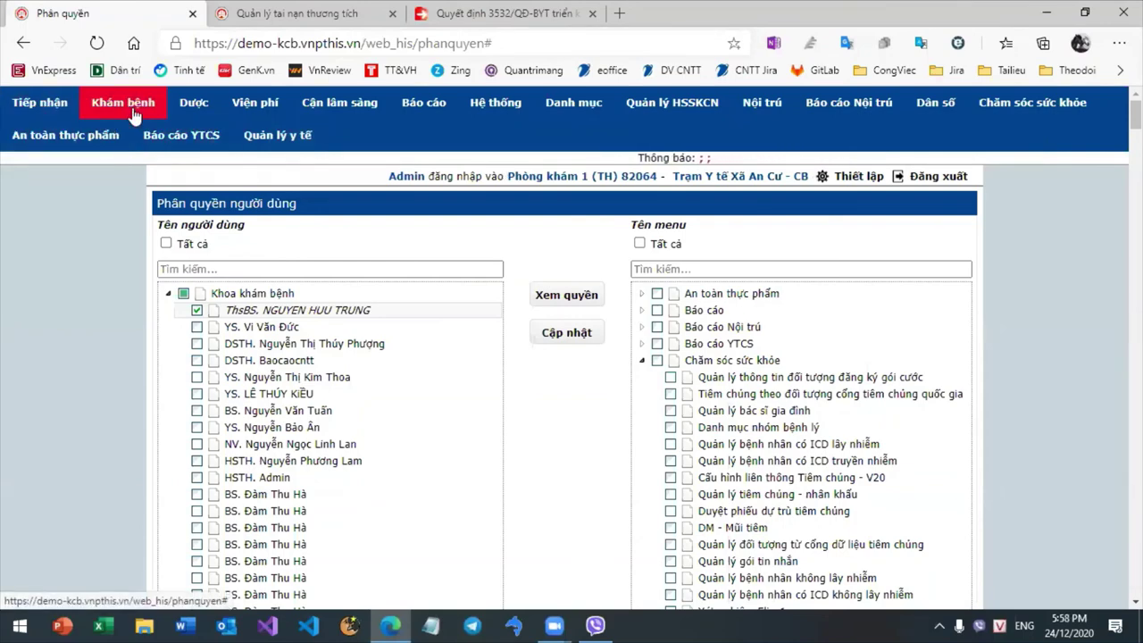
click(936, 106)
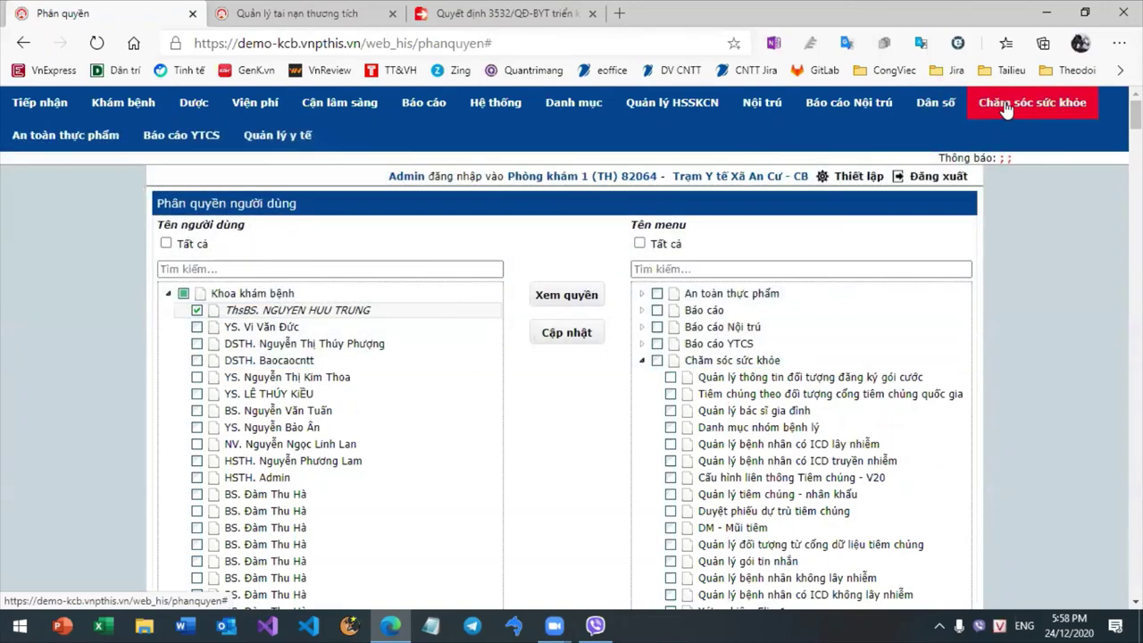
- On the Tiêm chủng bà mẹ page, search the vaccination plan kế hoạch 1604 and switch the plan to Test TC
mouse_move(1006, 108)
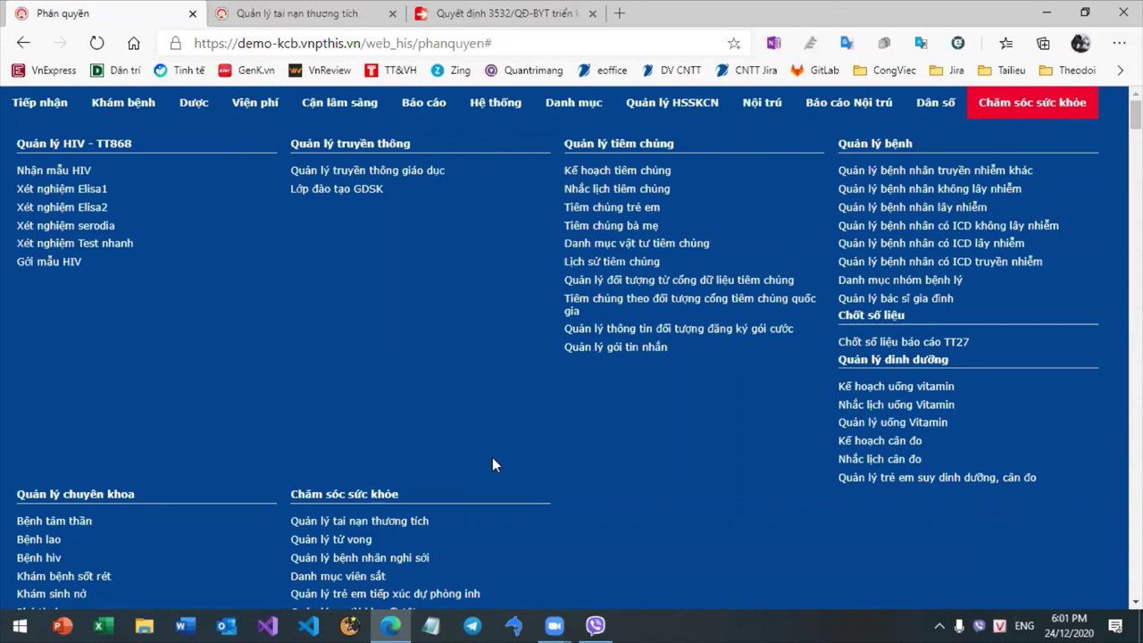
click(630, 227)
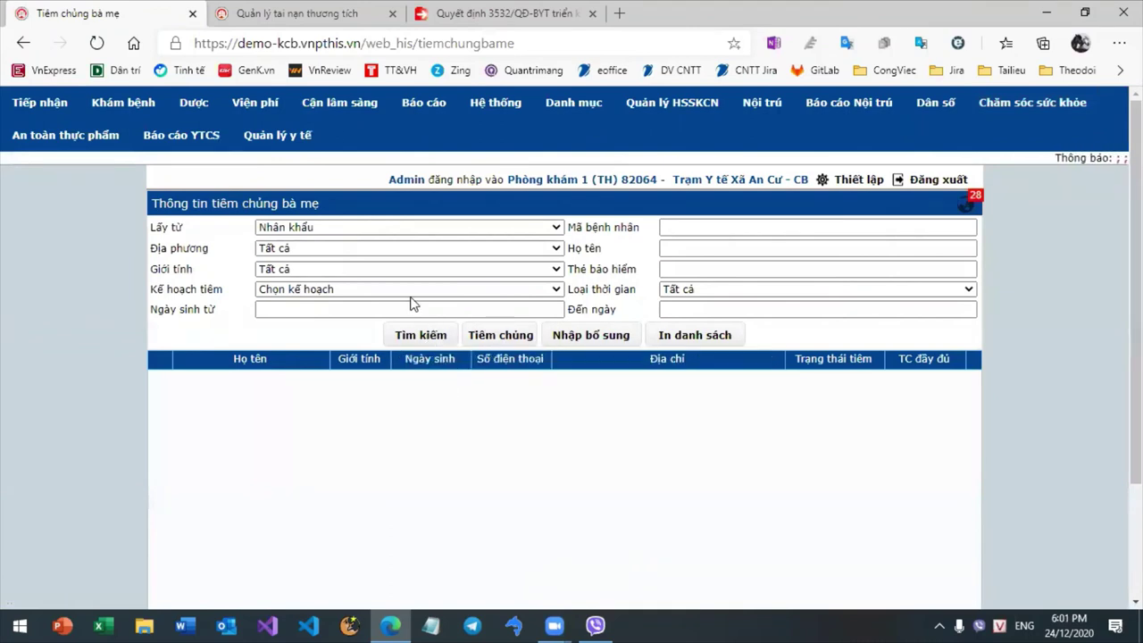
click(407, 293)
click(398, 319)
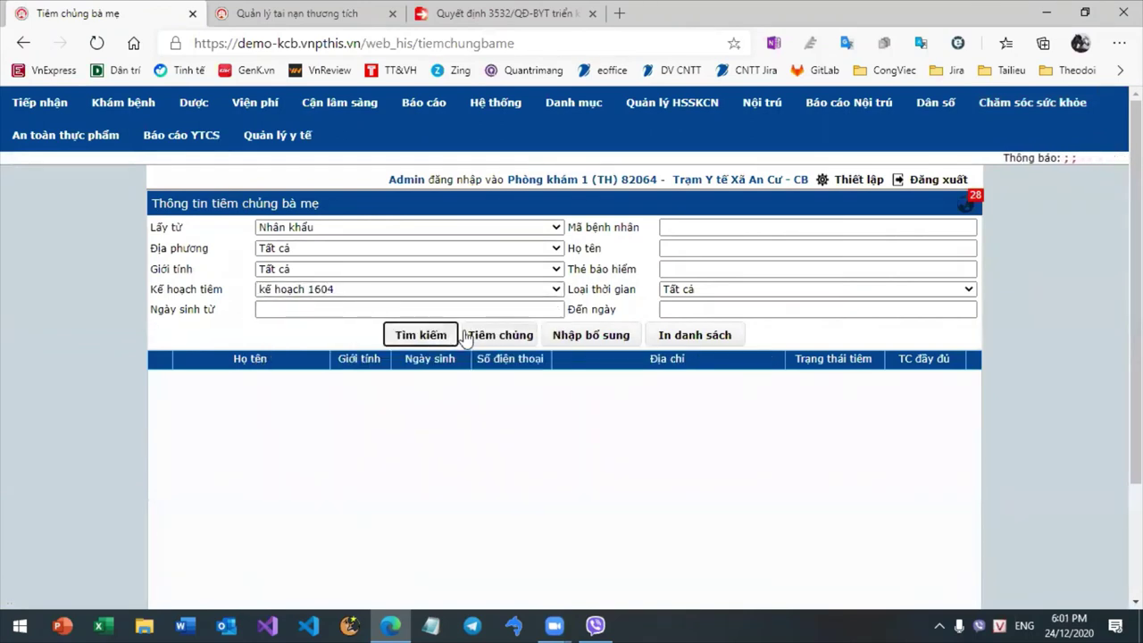
click(437, 289)
click(395, 359)
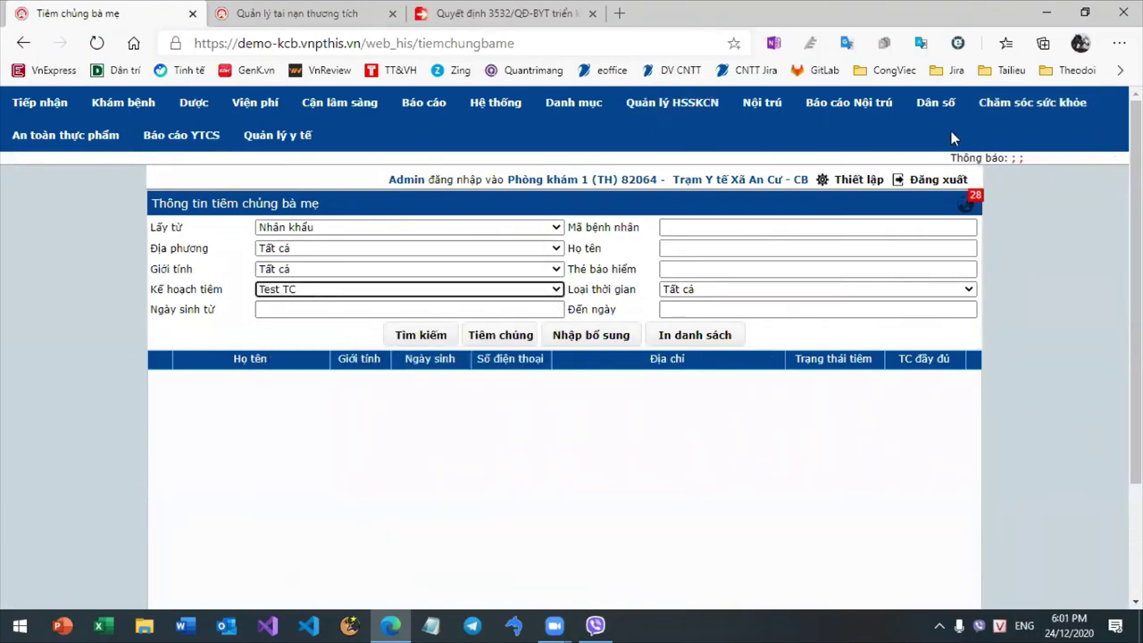
- Open the Tiêm chủng trẻ em page and search for children in the plan Tiểm chủng mở rộng đợt 3
click(1009, 108)
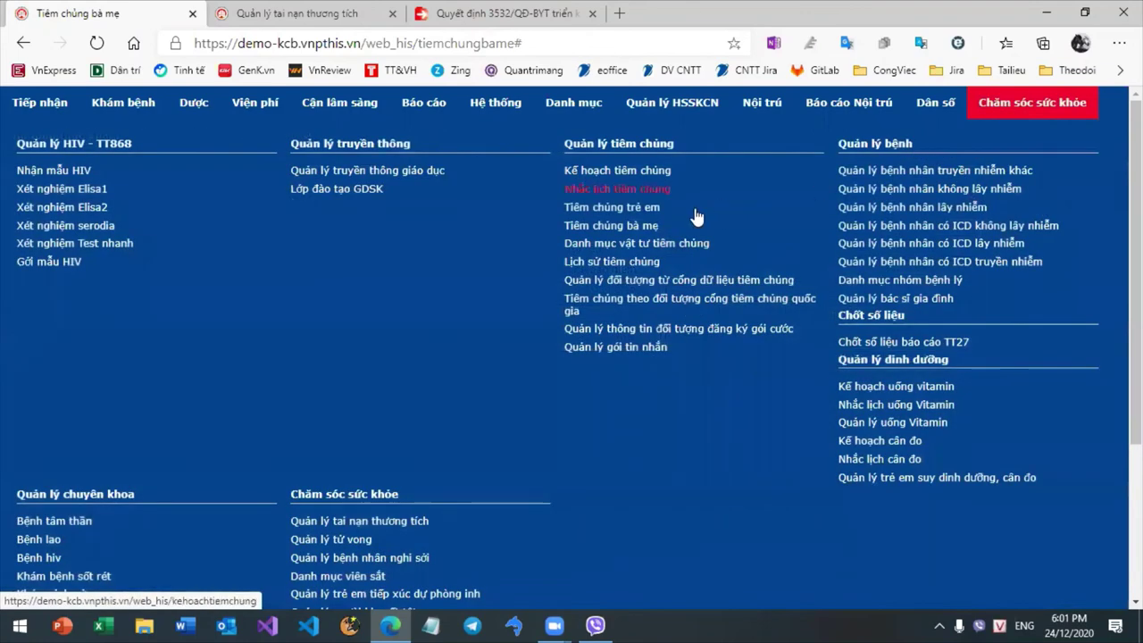
click(612, 208)
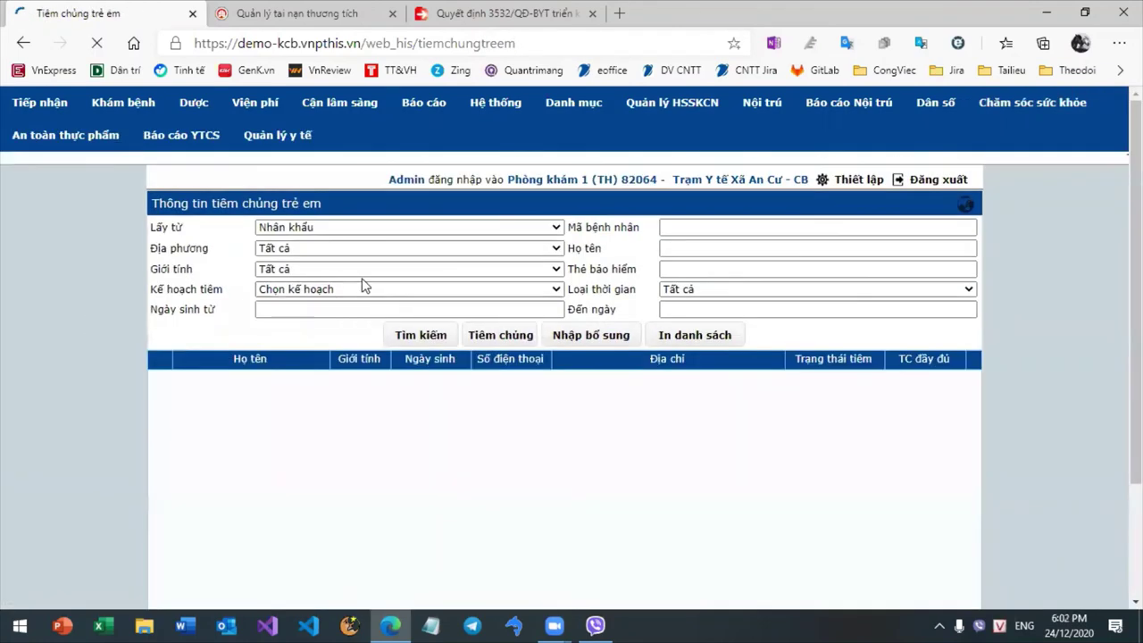
click(375, 289)
click(375, 357)
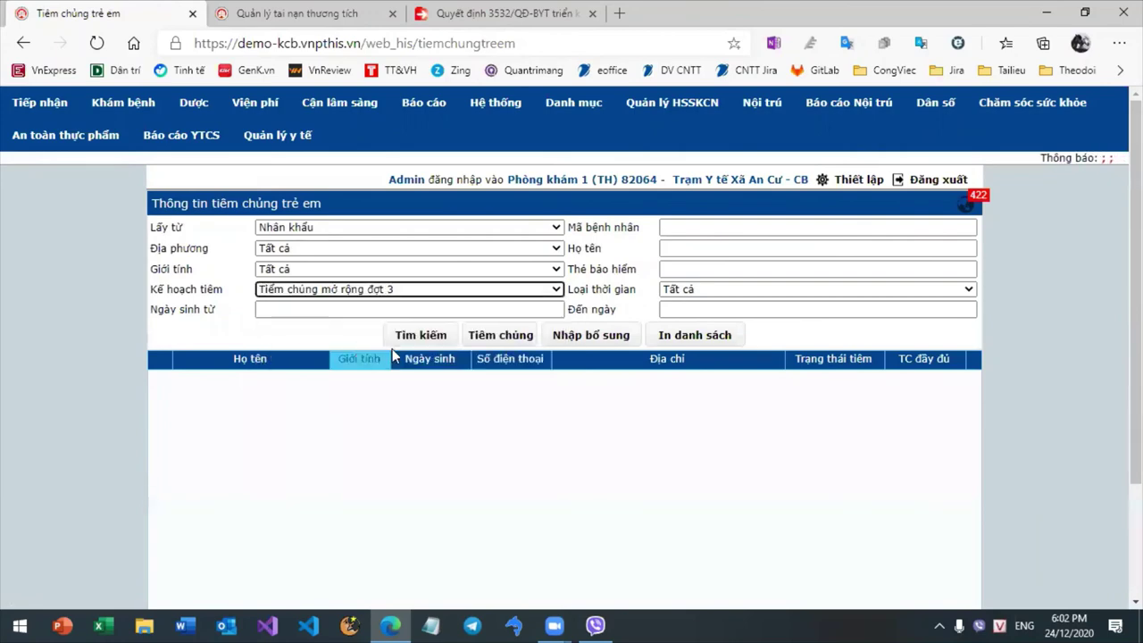
click(431, 335)
- Search for children in the vaccination plan TEST TIÊM CHỦNG
click(393, 290)
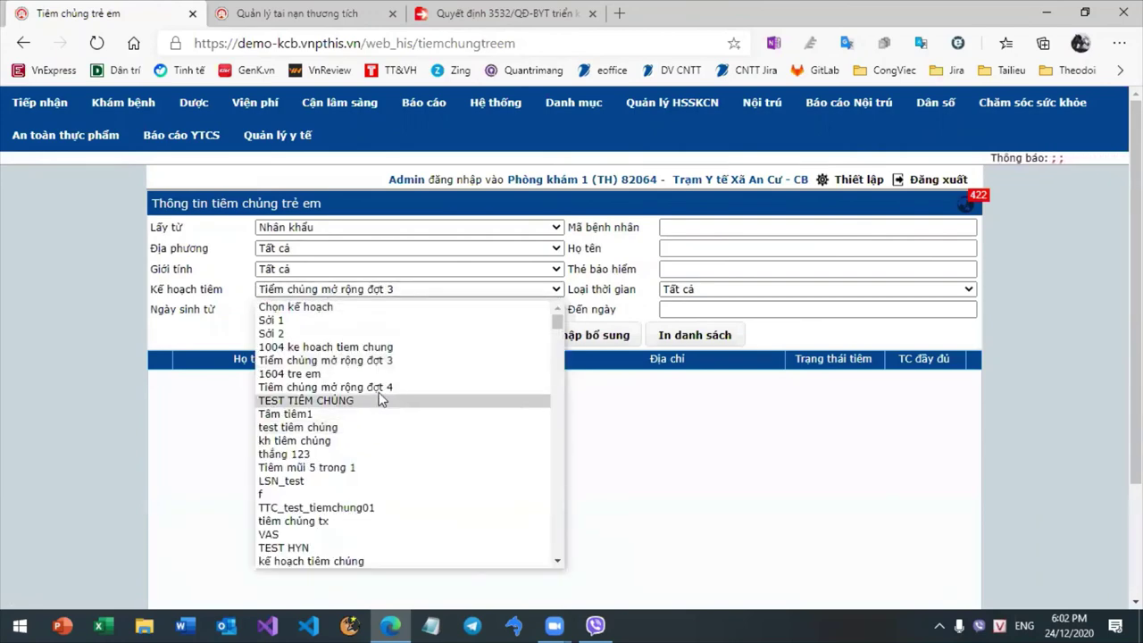
click(380, 398)
click(437, 334)
- View the listed child's vaccination form at the Theo dõi stage, close it without saving, and reopen it
click(213, 378)
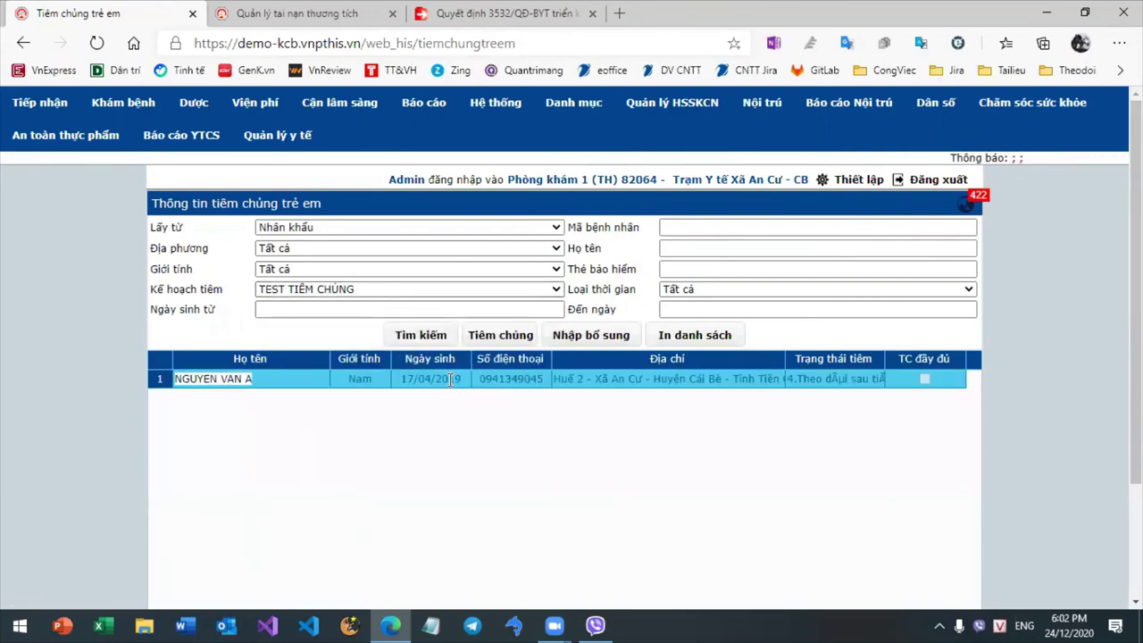
click(485, 338)
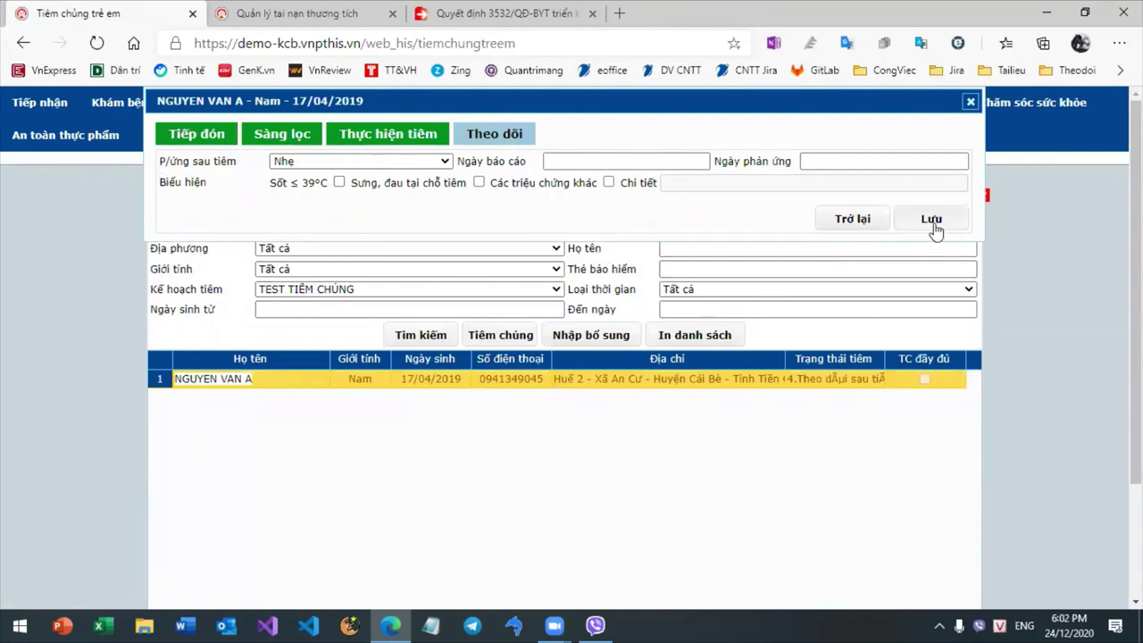
click(967, 104)
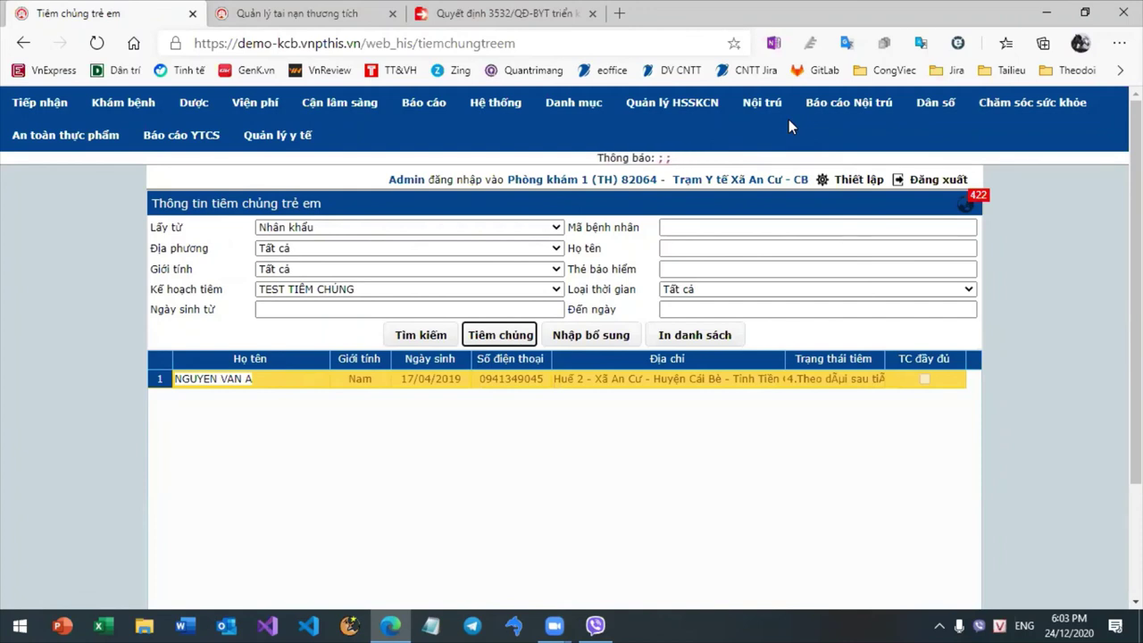
double_click(351, 380)
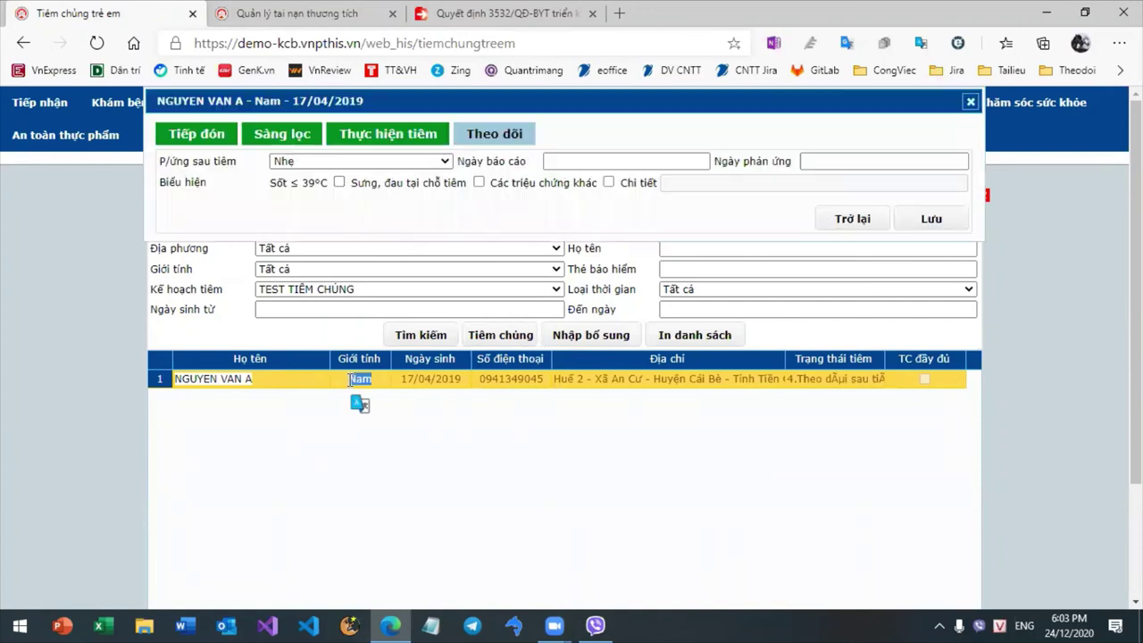